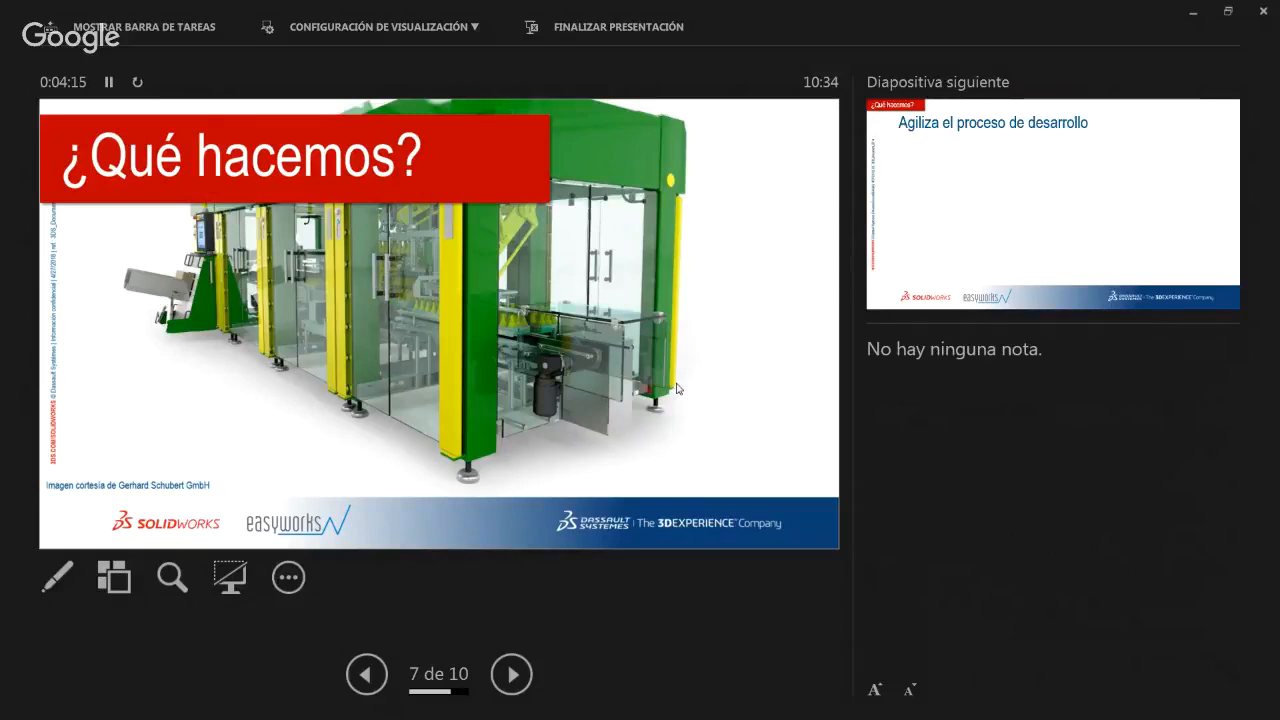
Step: Advance the slide show from slide 7 through the development process and integrated platform slides to the contact slide
click(677, 388)
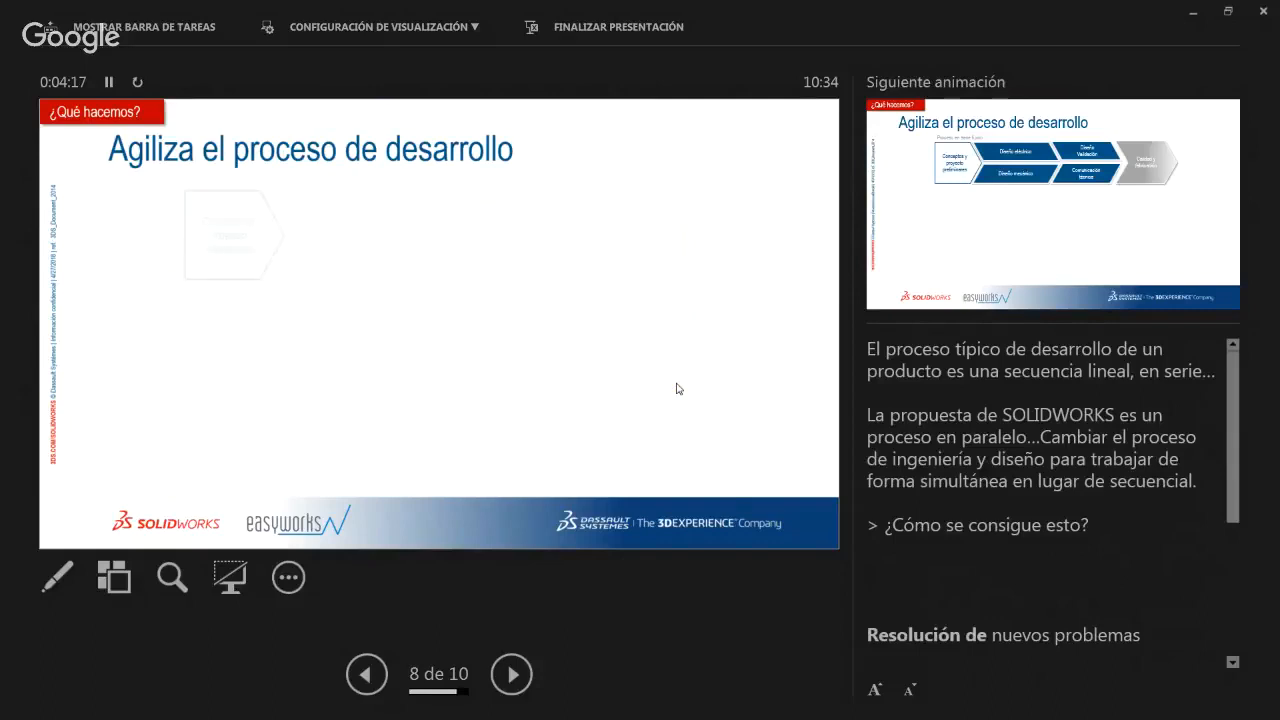
click(677, 388)
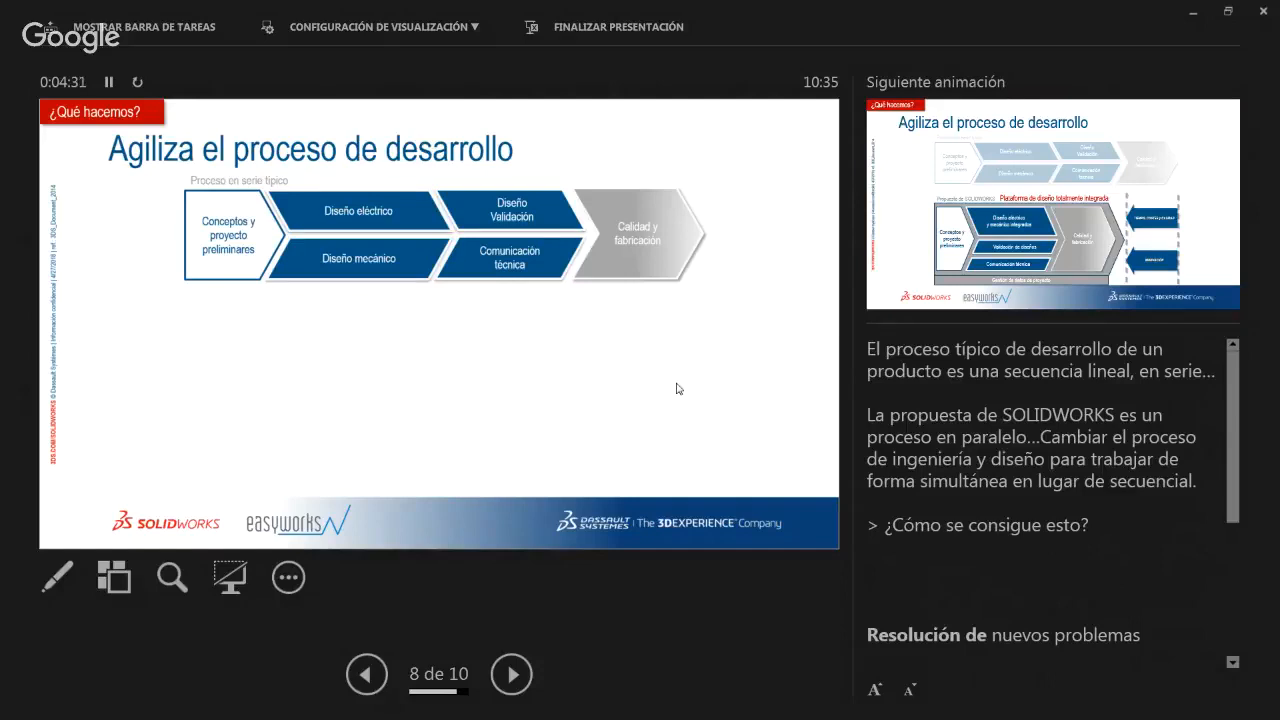
click(679, 389)
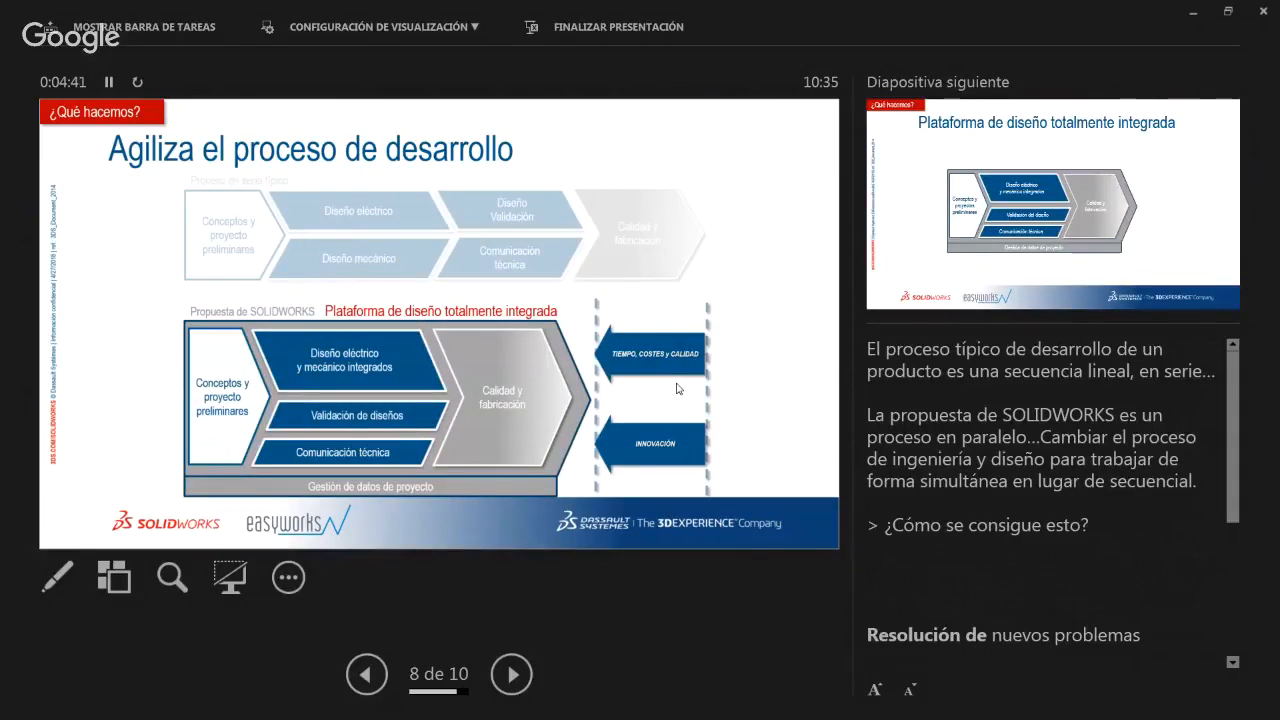
click(676, 388)
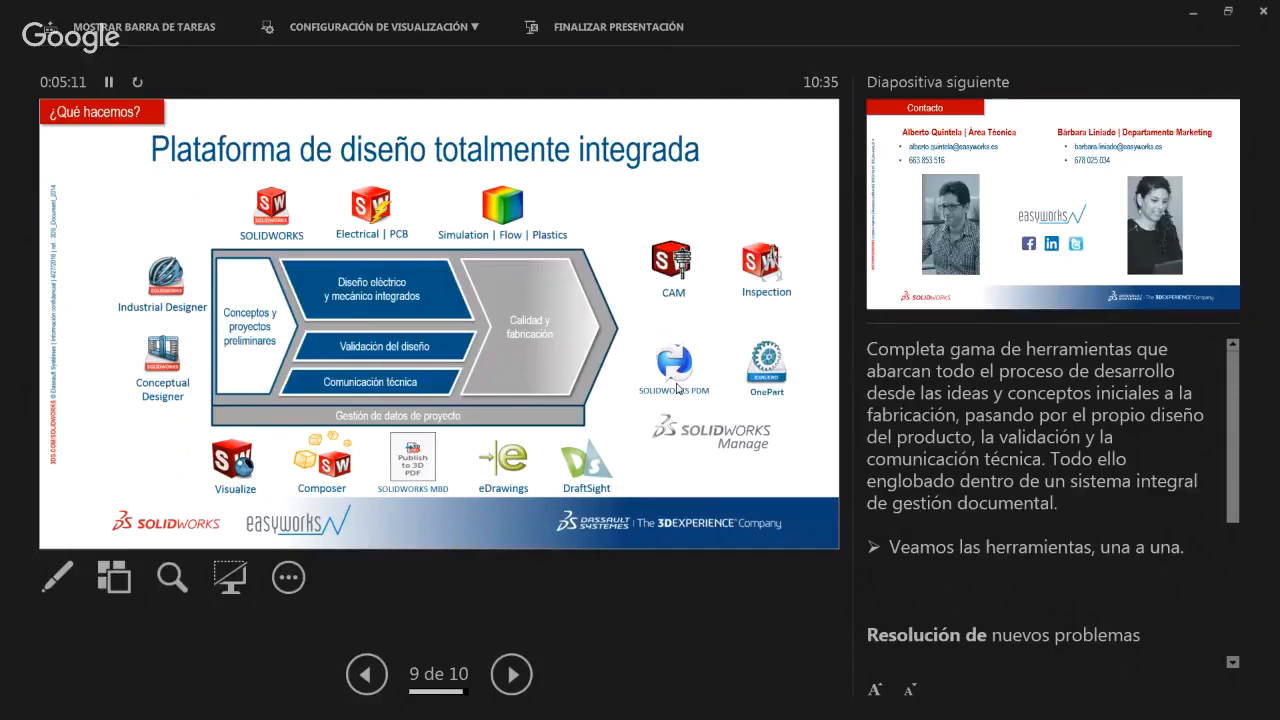
click(677, 388)
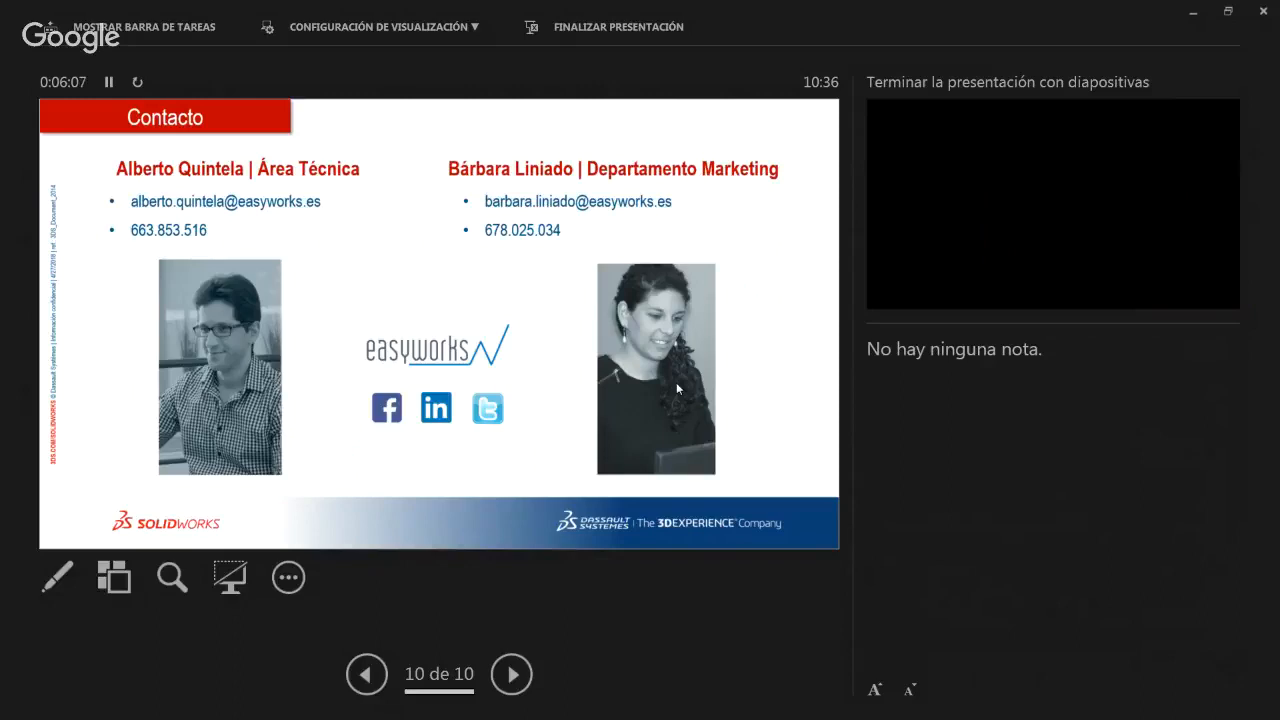
Step: End the slide show, minimize the presentation and switch to SOLIDWORKS with the SOPORTE COLGANTE part
key(Escape)
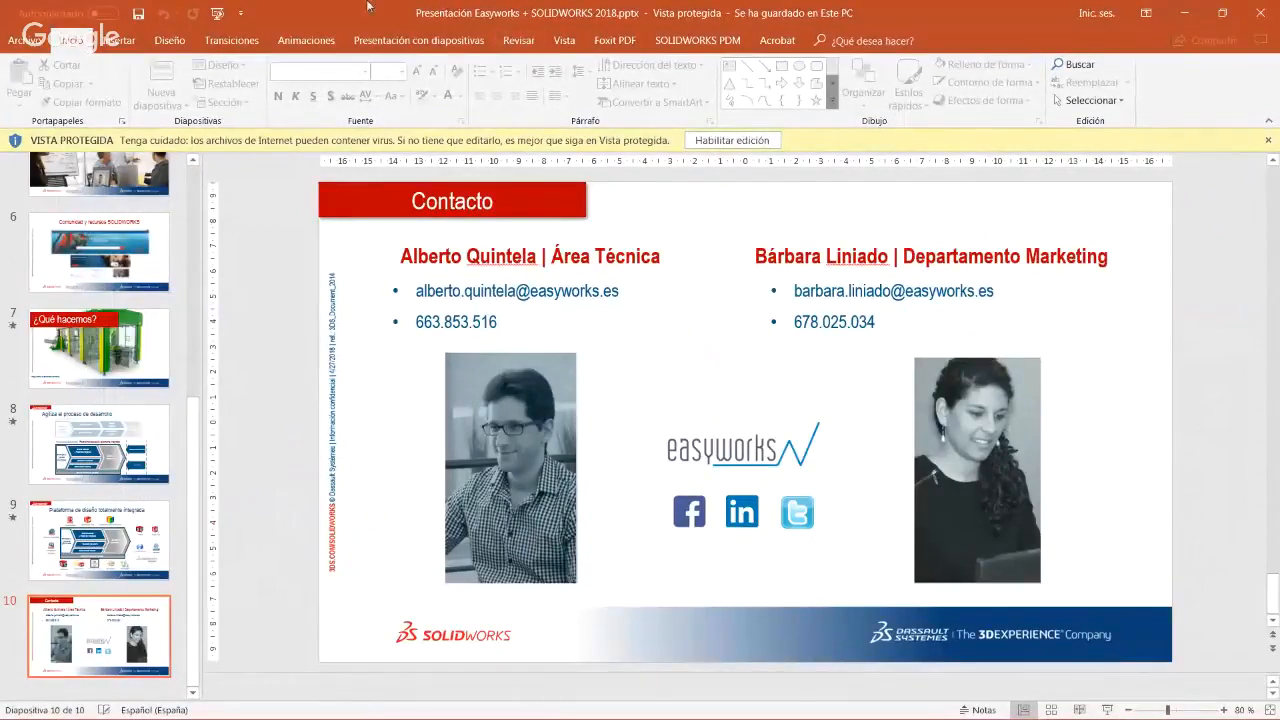
click(1184, 20)
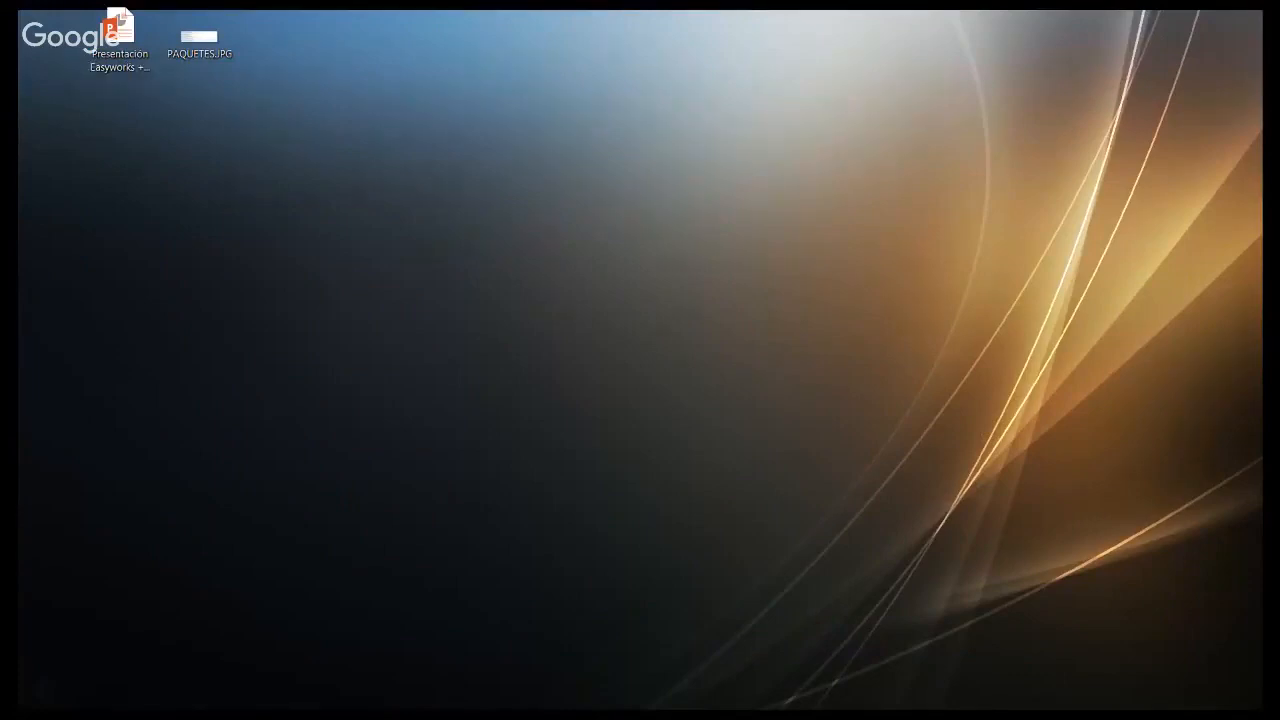
key(alt+Tab)
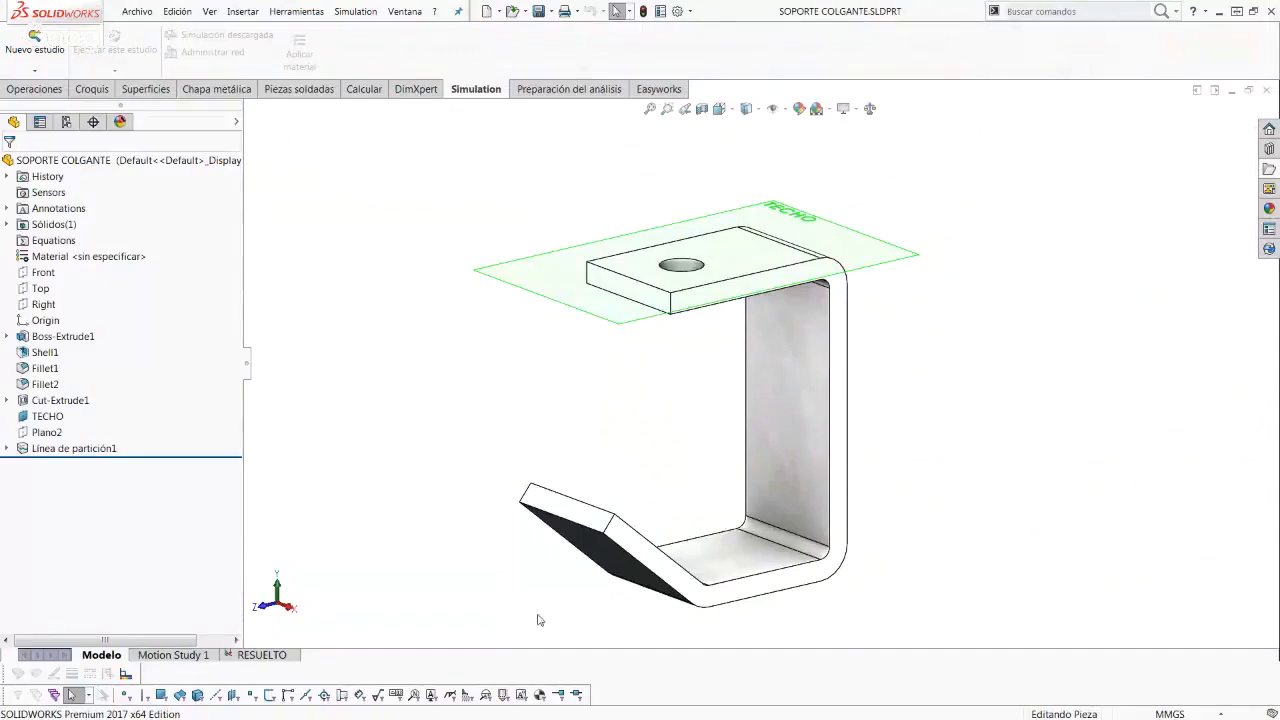
Step: Create a new static analysis study (Análisis estático) for the SOPORTE COLGANTE part, keeping the default name
middle_drag(686, 485, 684, 452)
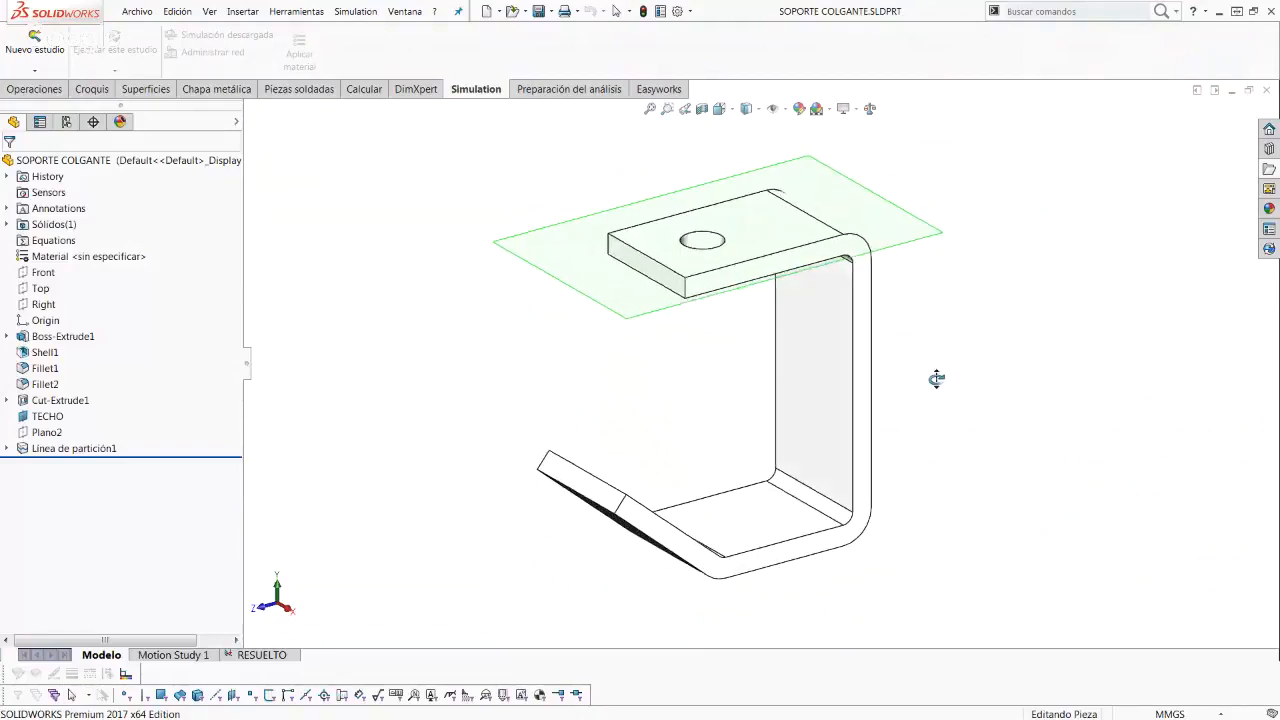
scroll(934, 378, down, 2)
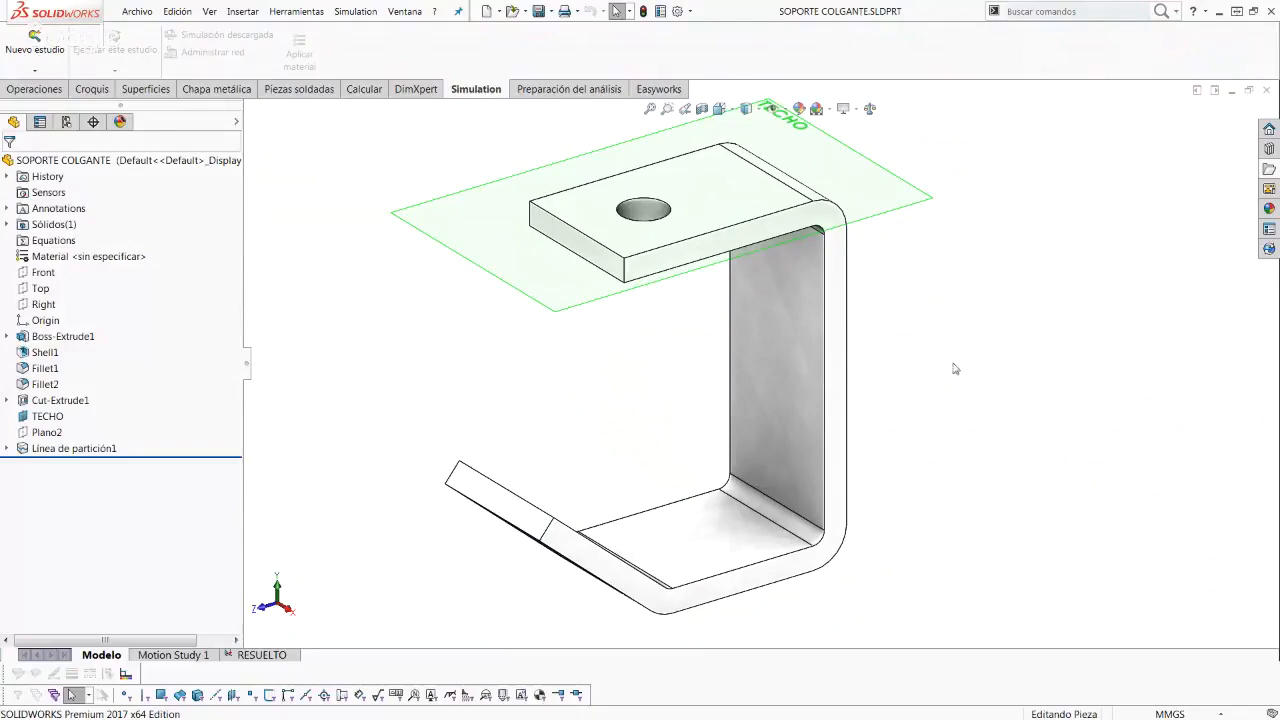
middle_drag(955, 369, 784, 318)
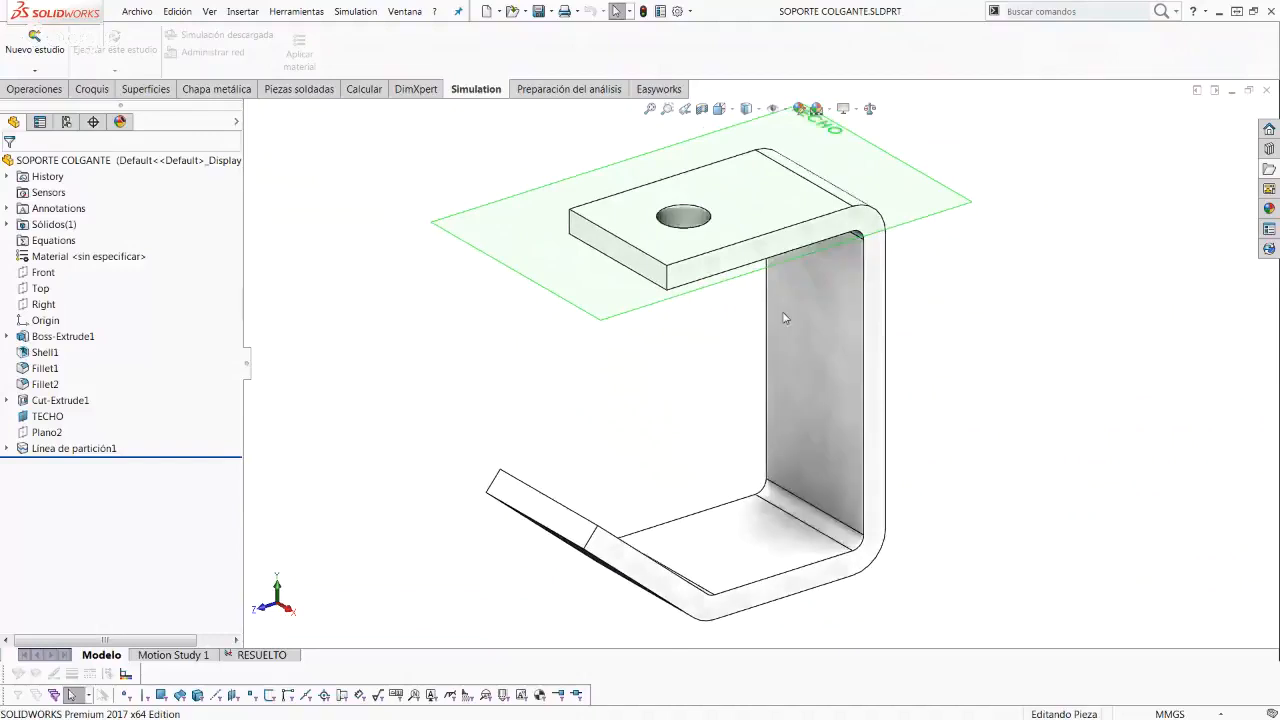
scroll(784, 318, up, 3)
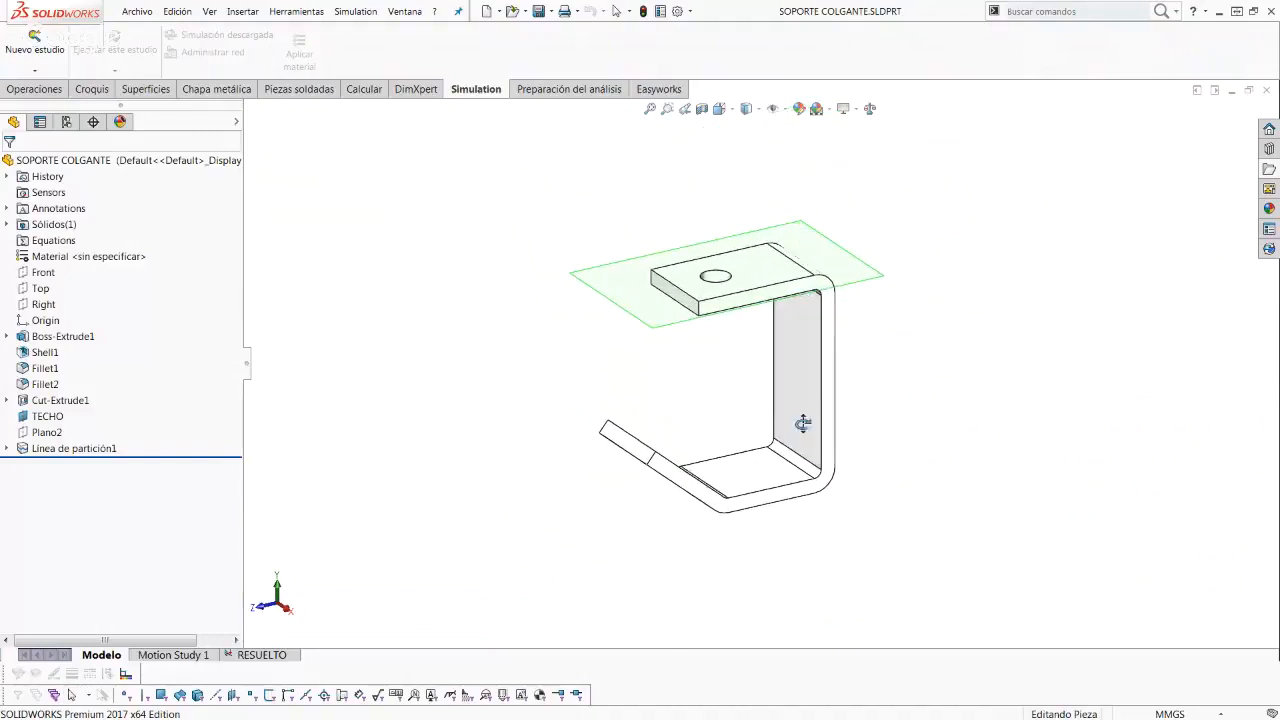
scroll(786, 311, down, 2)
mouse_move(784, 310)
middle_down()
mouse_move(803, 300)
mouse_move(698, 298)
mouse_move(744, 362)
middle_up()
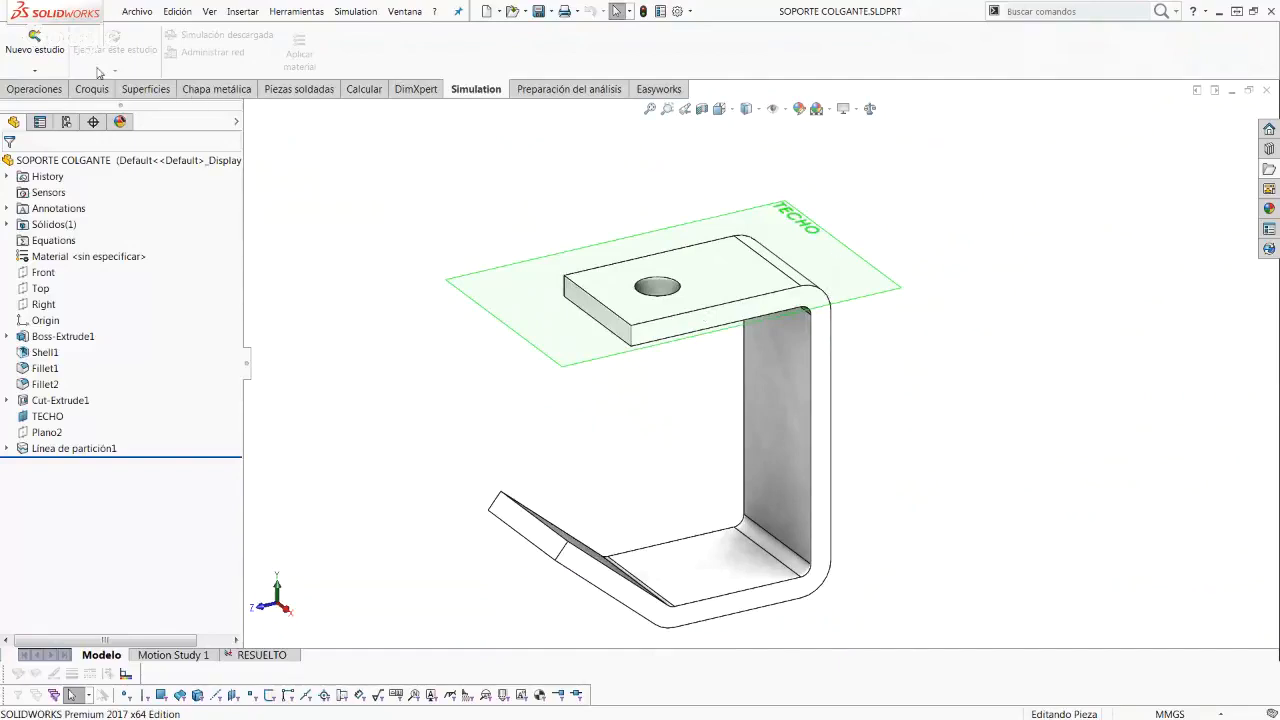
click(36, 70)
click(55, 88)
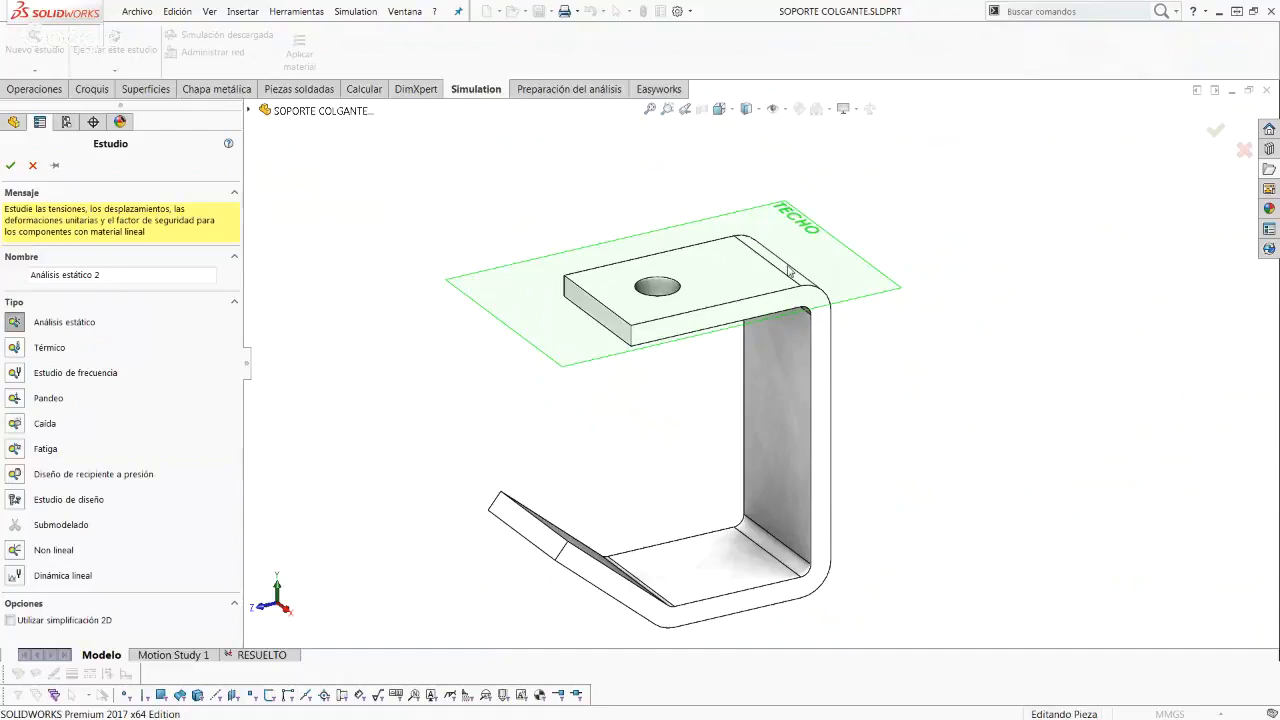
mouse_move(795, 271)
middle_down()
mouse_move(783, 266)
mouse_move(795, 283)
mouse_move(762, 289)
mouse_move(776, 300)
middle_up()
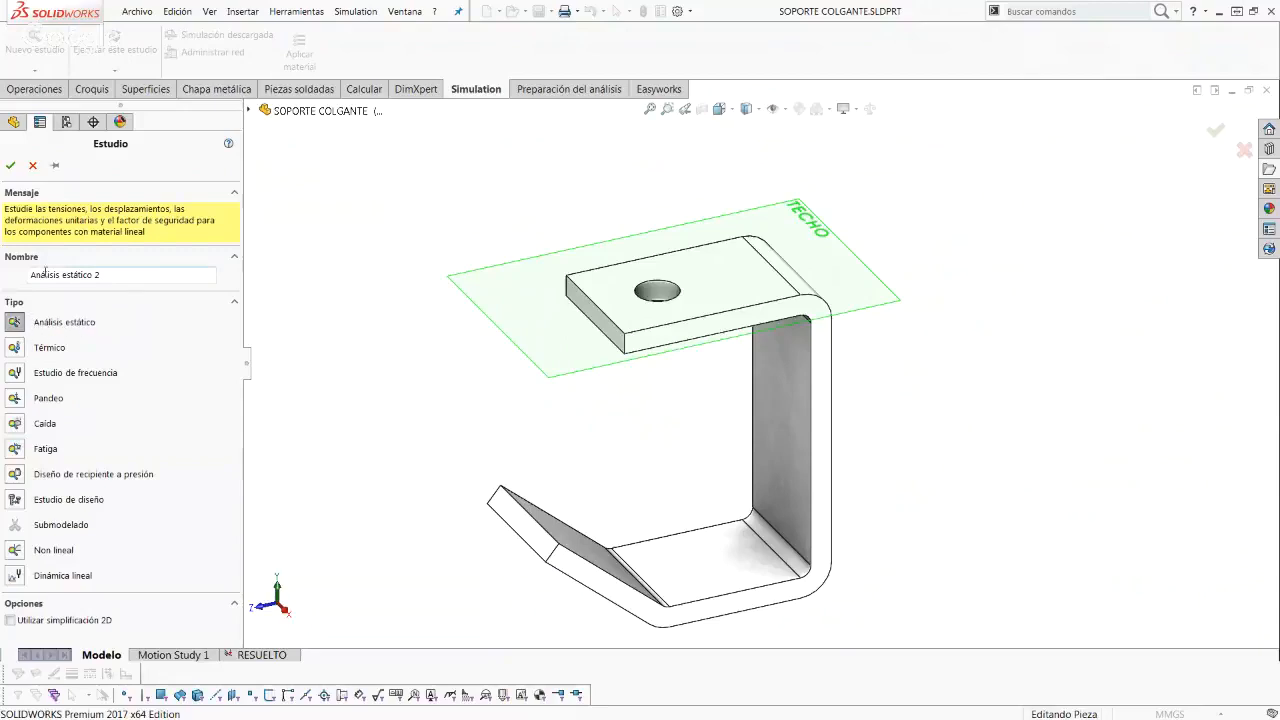
click(10, 165)
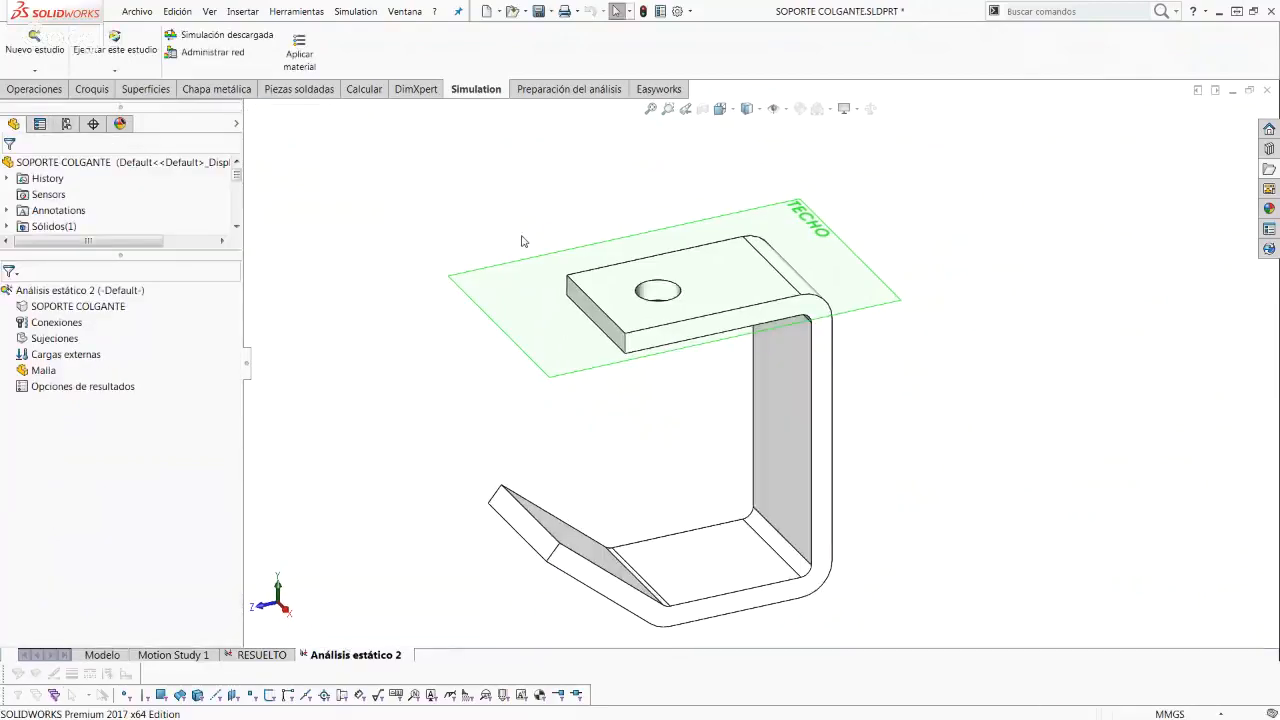
Step: Enlarge the feature tree area above the simulation study tree
mouse_move(547, 266)
middle_down()
mouse_move(532, 267)
mouse_move(543, 262)
middle_up()
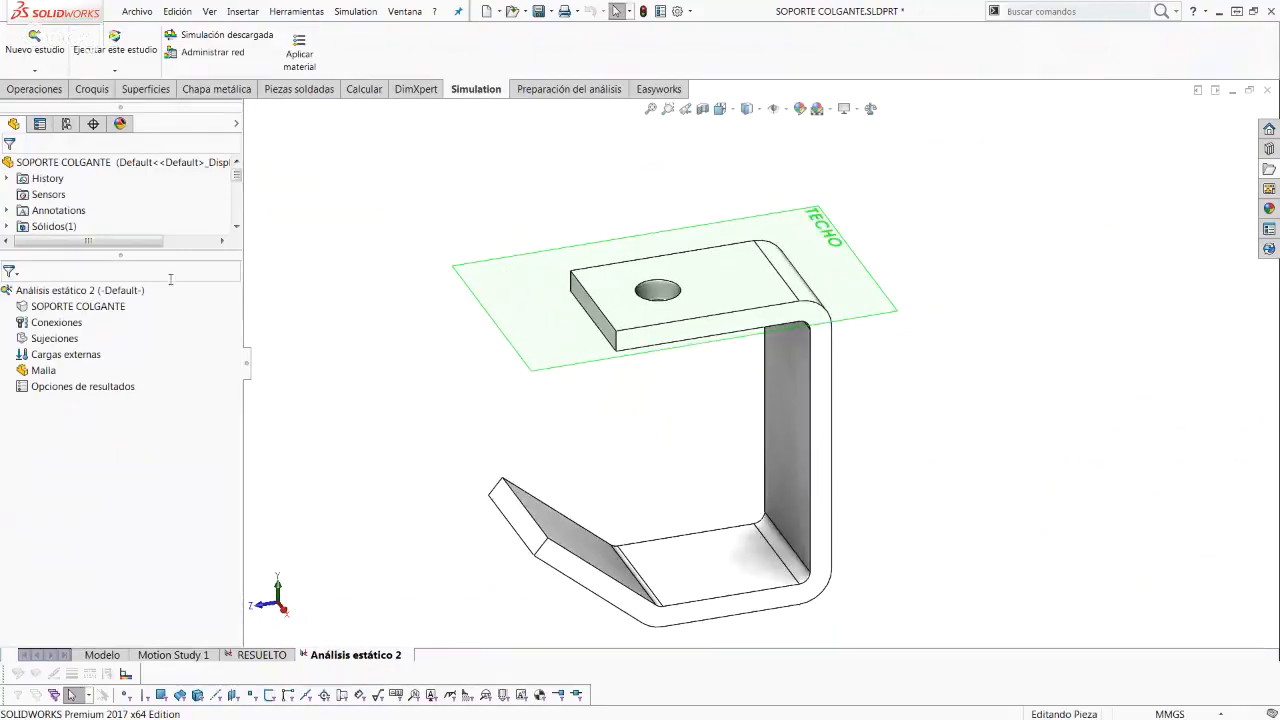
drag(120, 257, 85, 305)
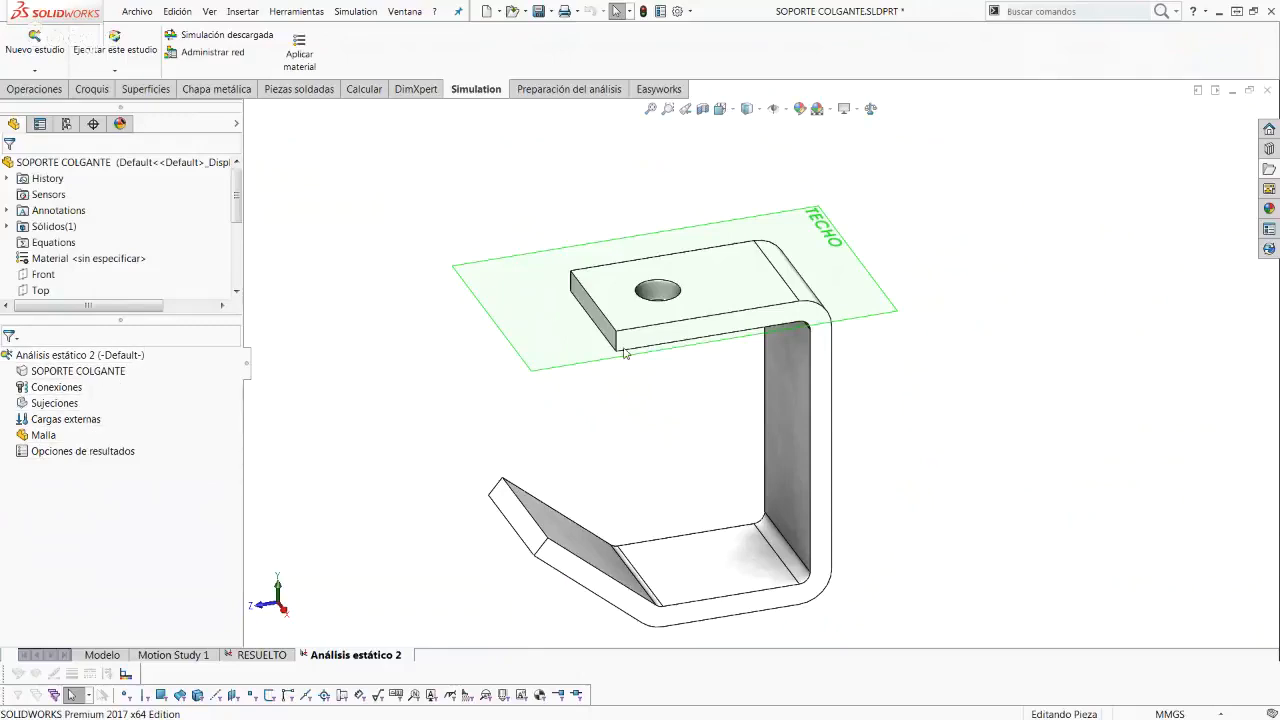
middle_drag(623, 357, 600, 362)
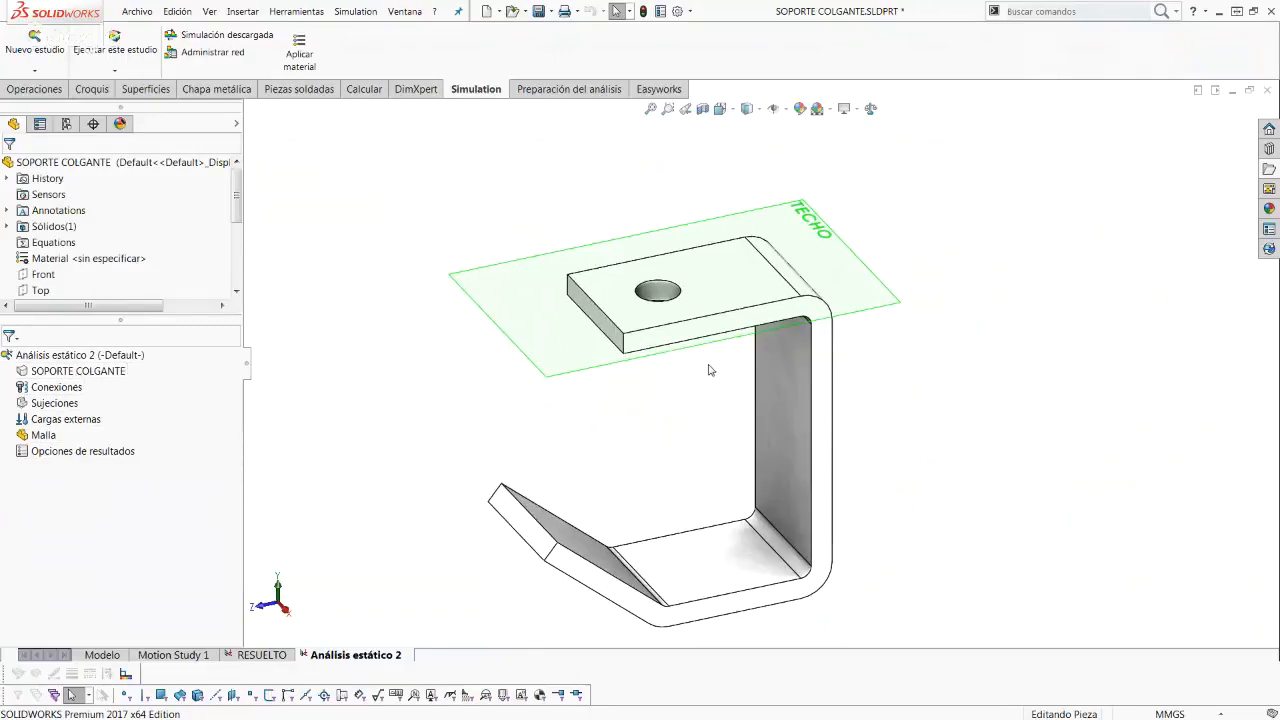
scroll(708, 368, down, 2)
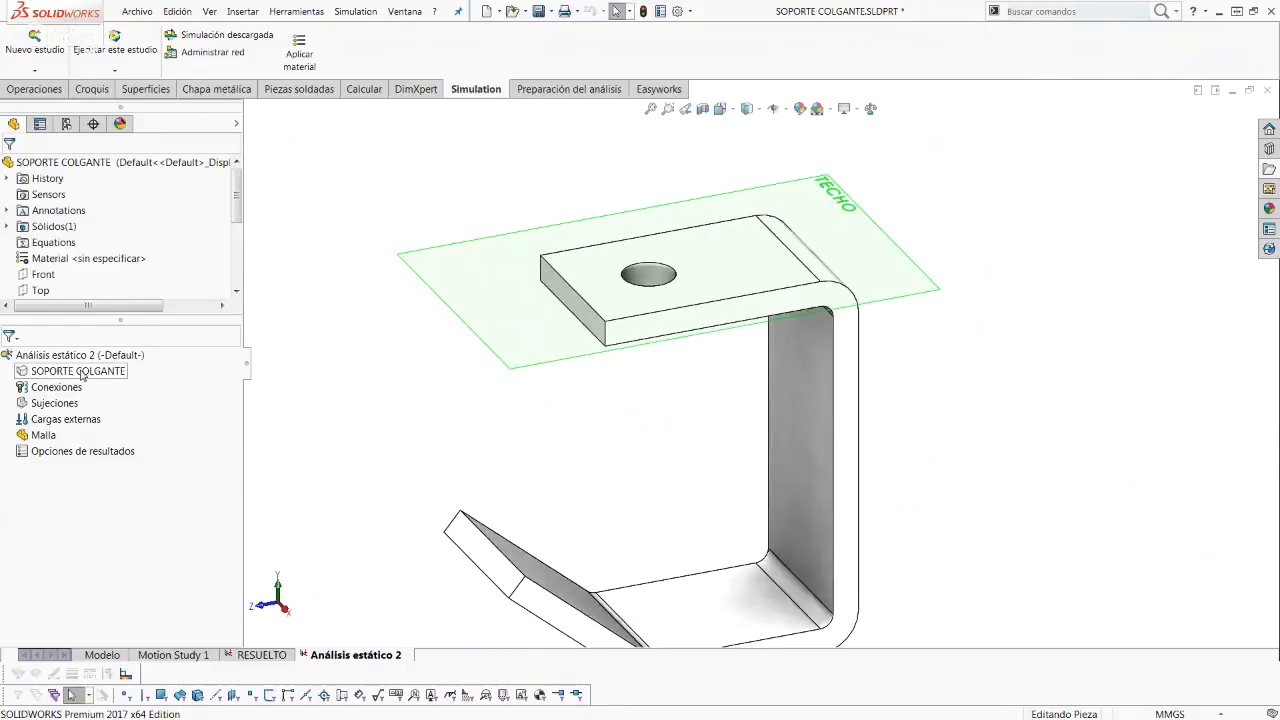
Step: Apply the Acero aleado steel material to the SOPORTE COLGANTE body in the static study
right_click(83, 374)
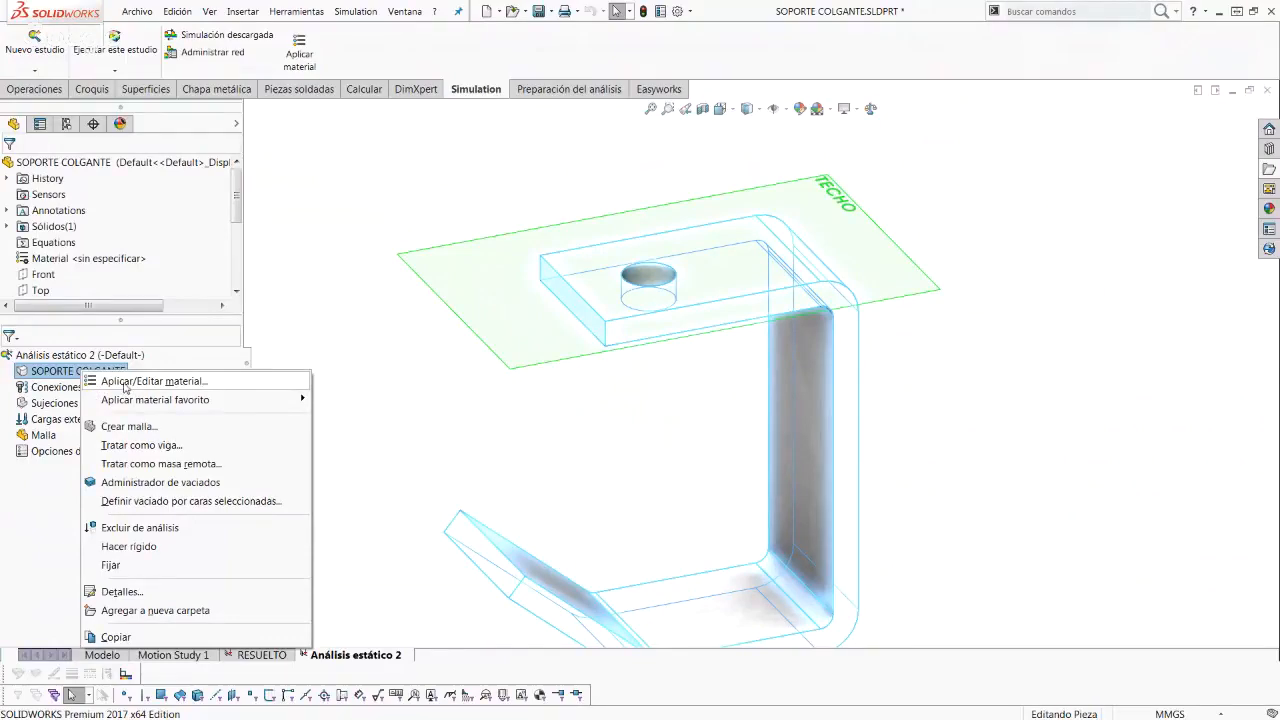
click(127, 381)
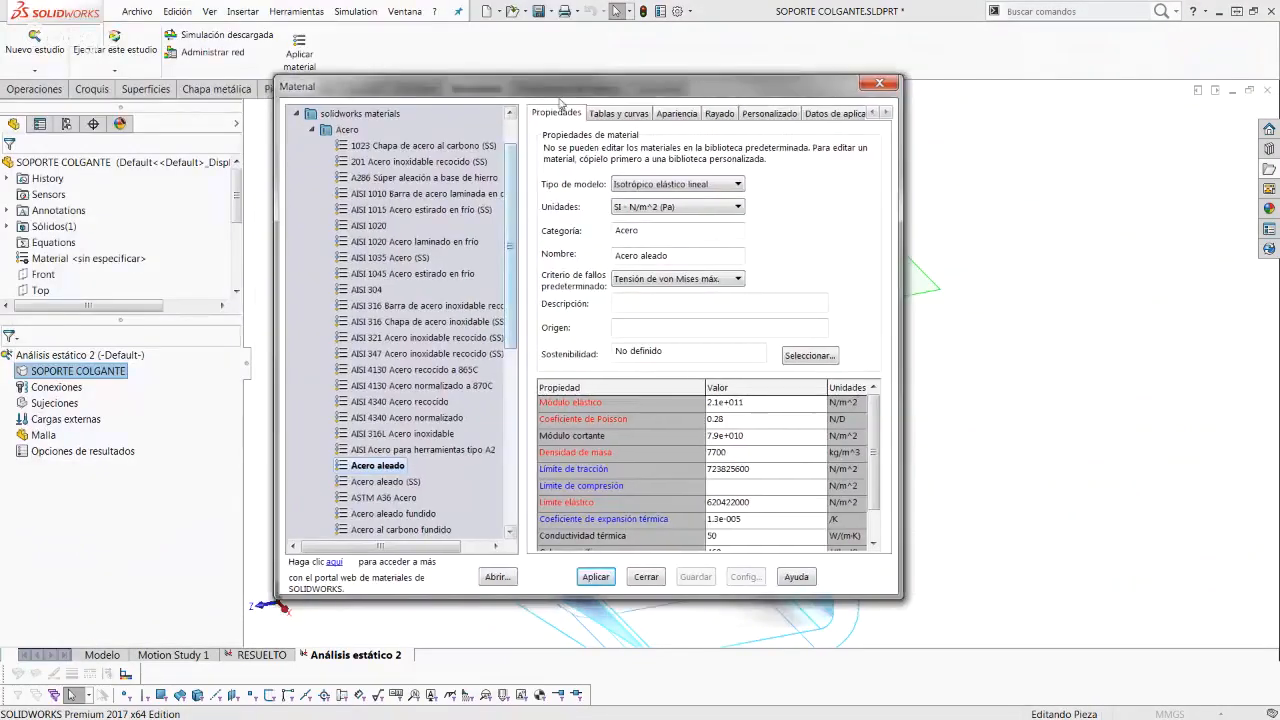
scroll(562, 295, down, 3)
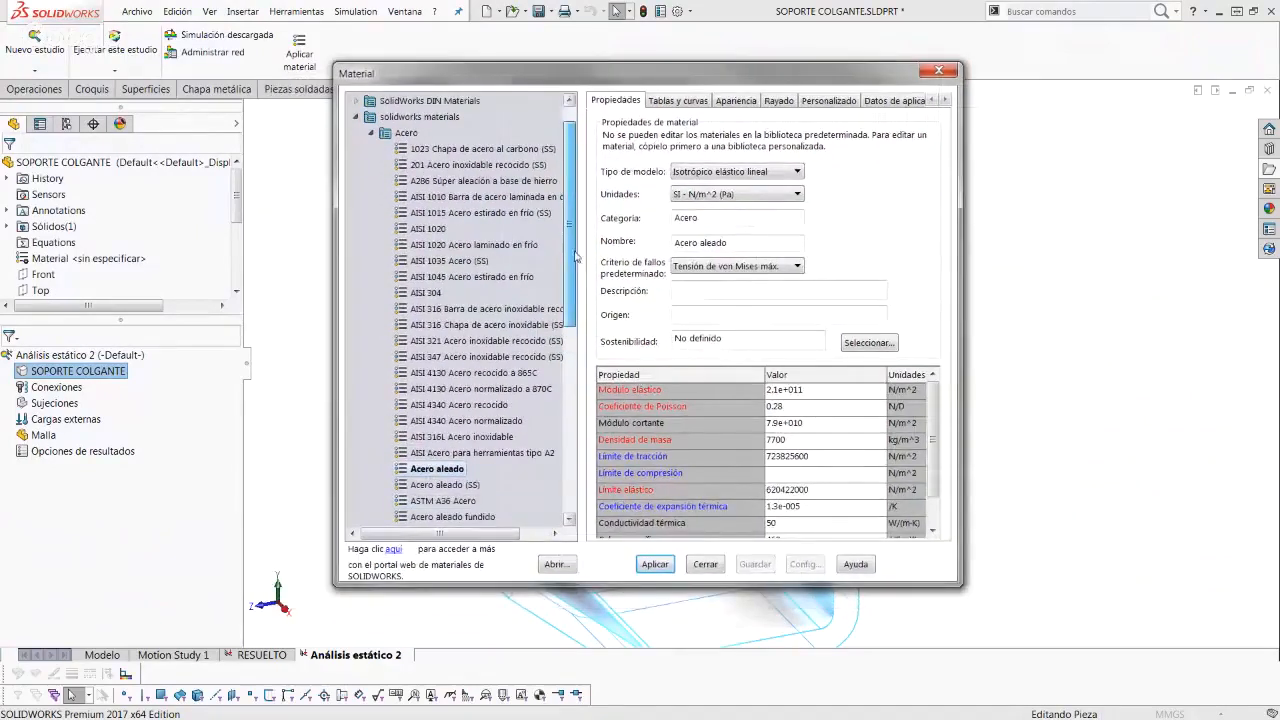
scroll(562, 295, up, 2)
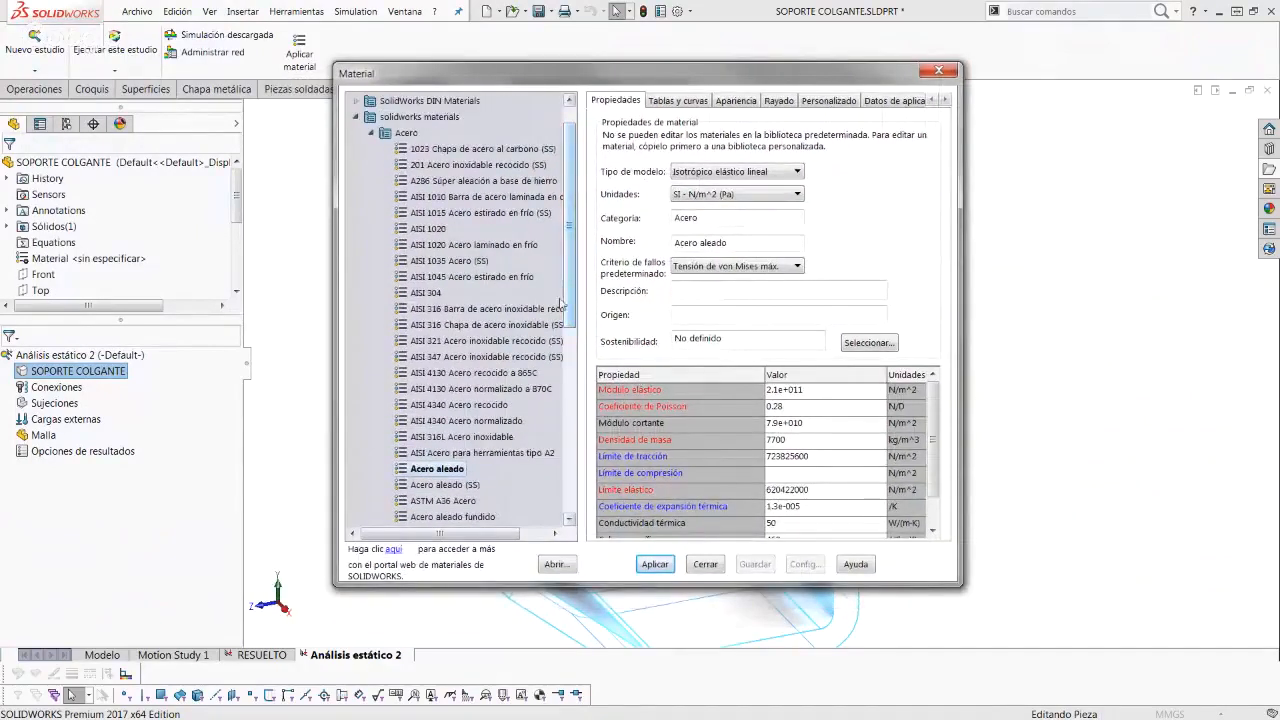
scroll(567, 308, up, 1)
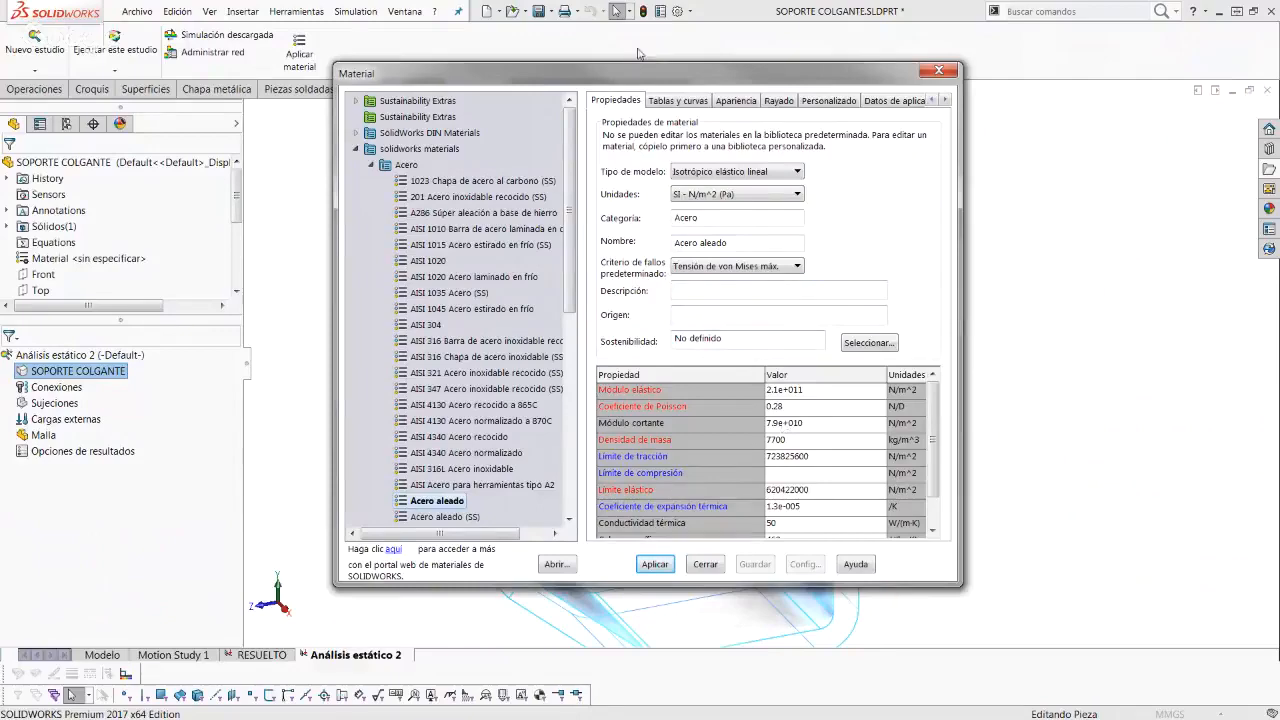
drag(634, 82, 645, 92)
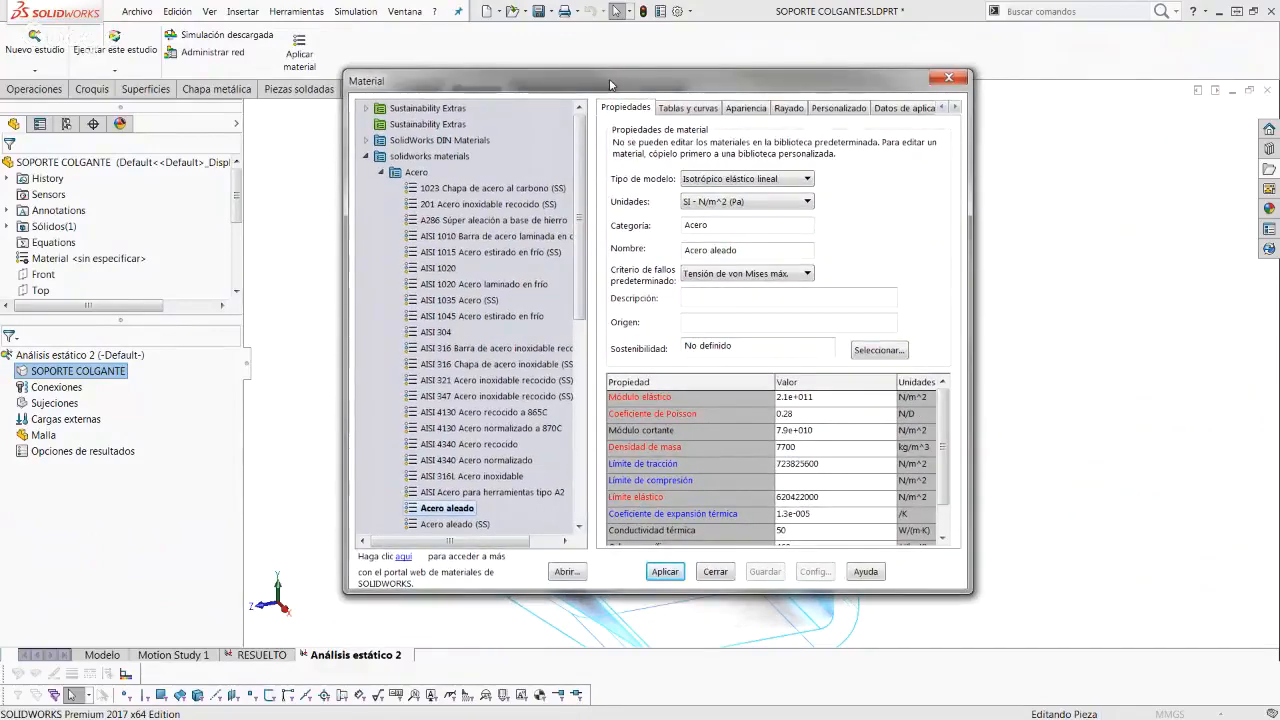
scroll(578, 260, down, 3)
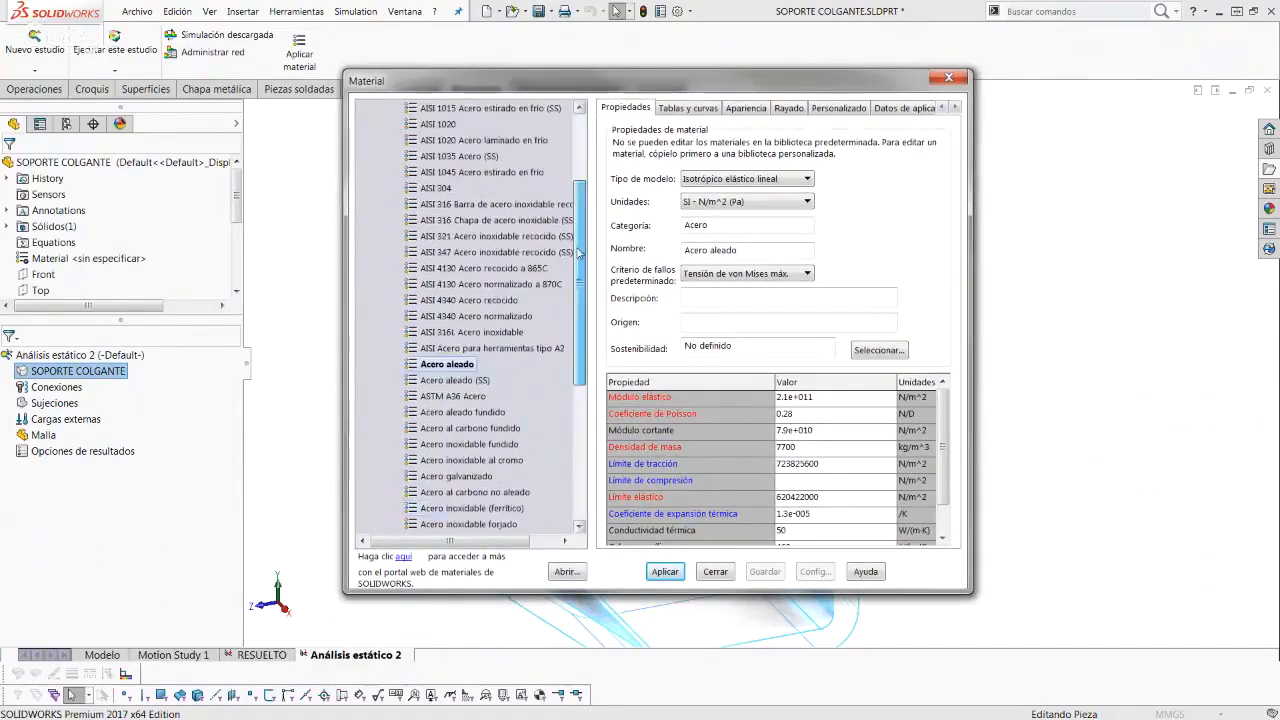
drag(578, 260, 586, 283)
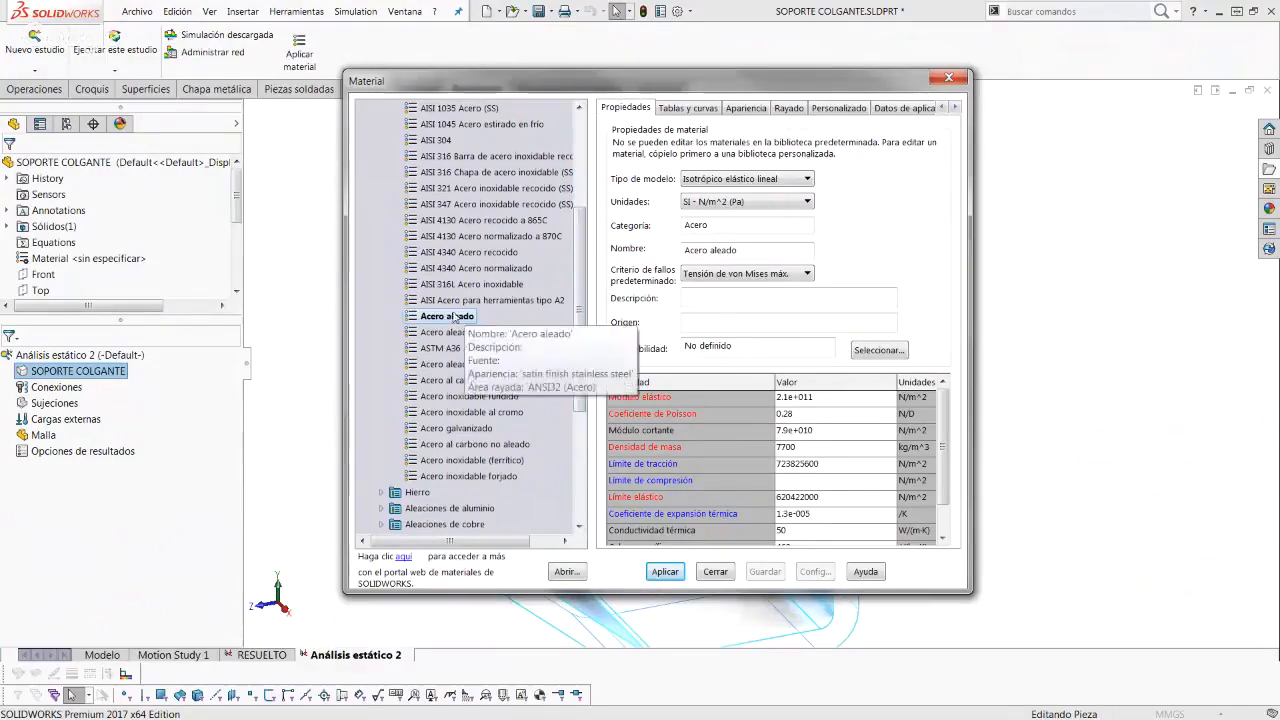
click(665, 571)
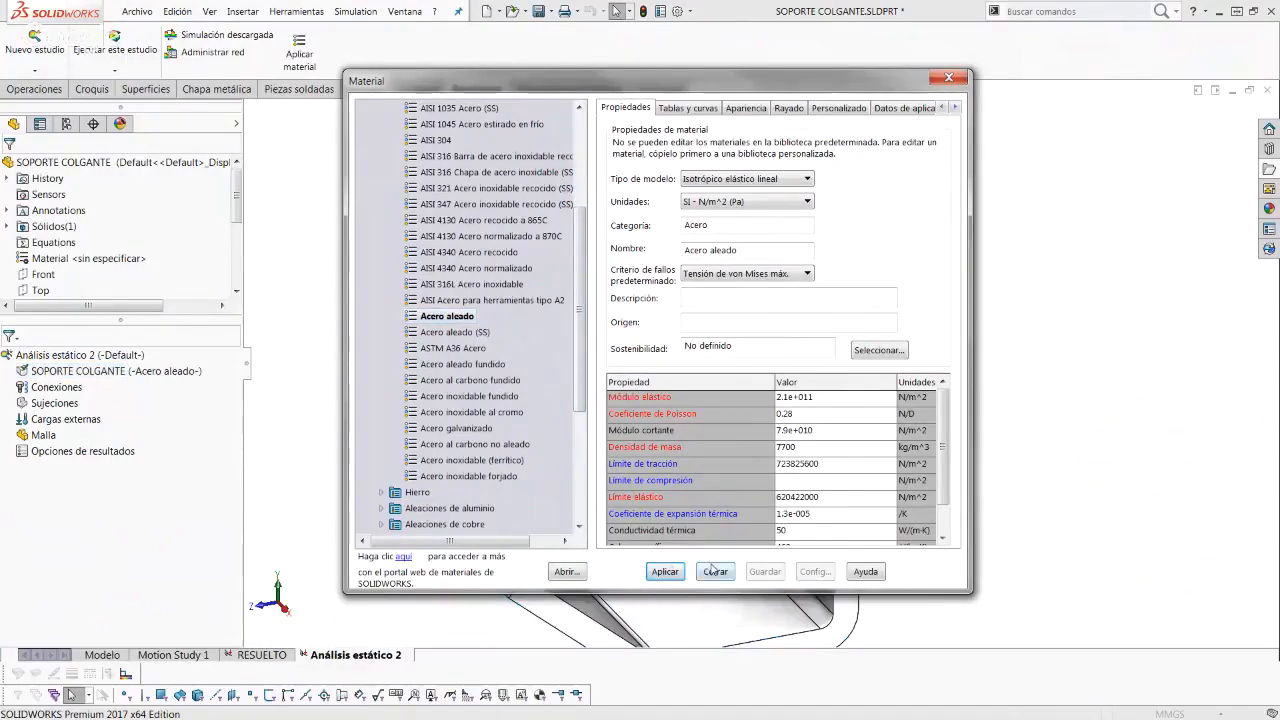
click(715, 571)
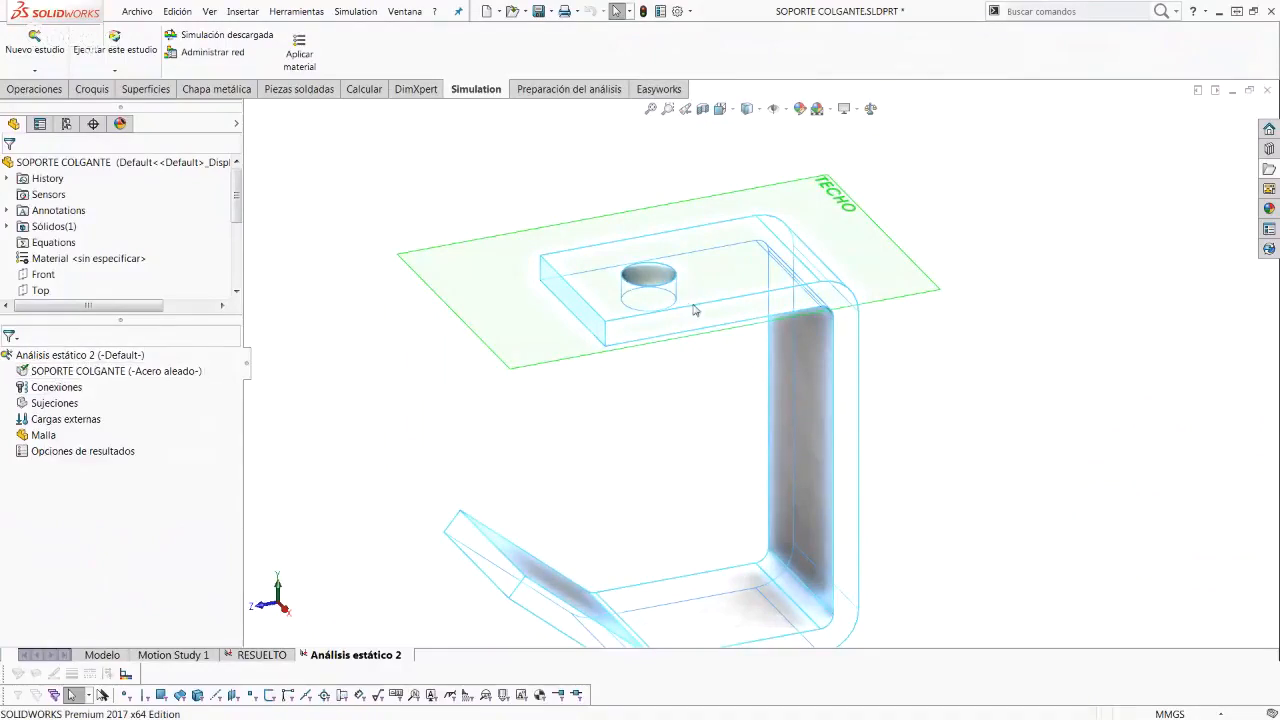
click(968, 328)
Step: Review the contact and connector types available for the study's connections (Conexiones)
ctrl+middle_drag(784, 421, 729, 371)
scroll(775, 402, up, 1)
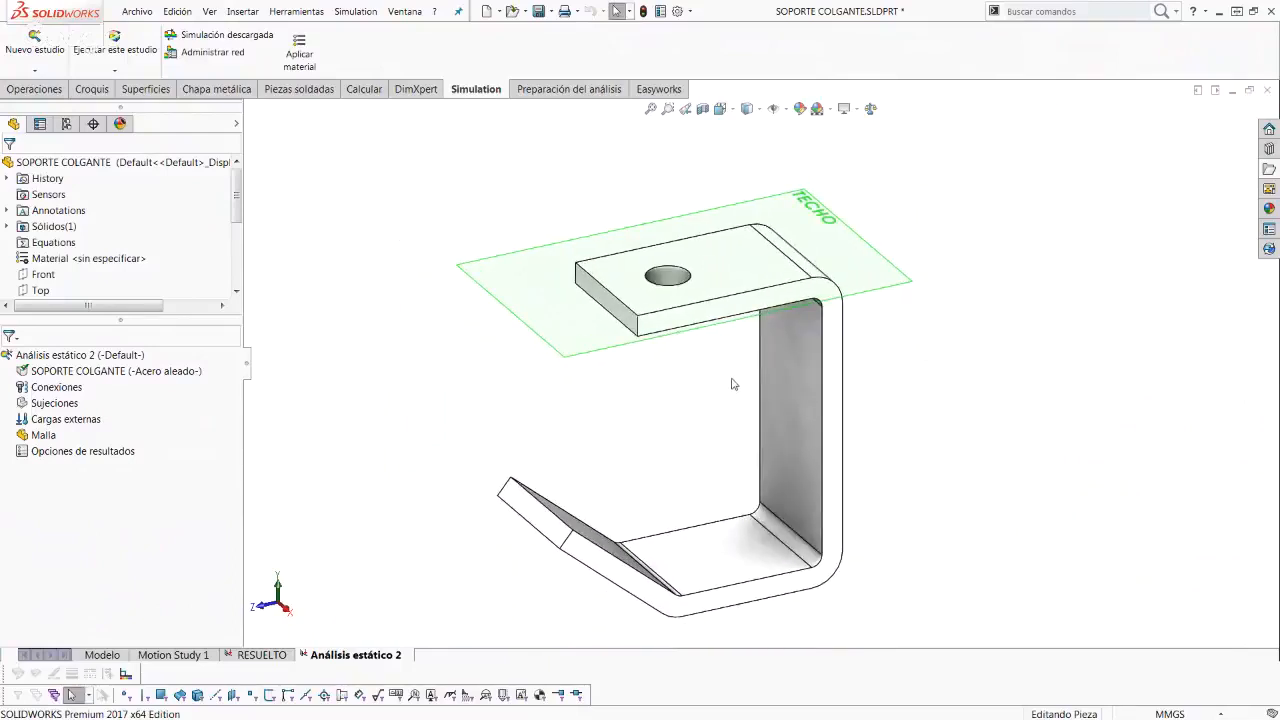
middle_drag(651, 400, 633, 378)
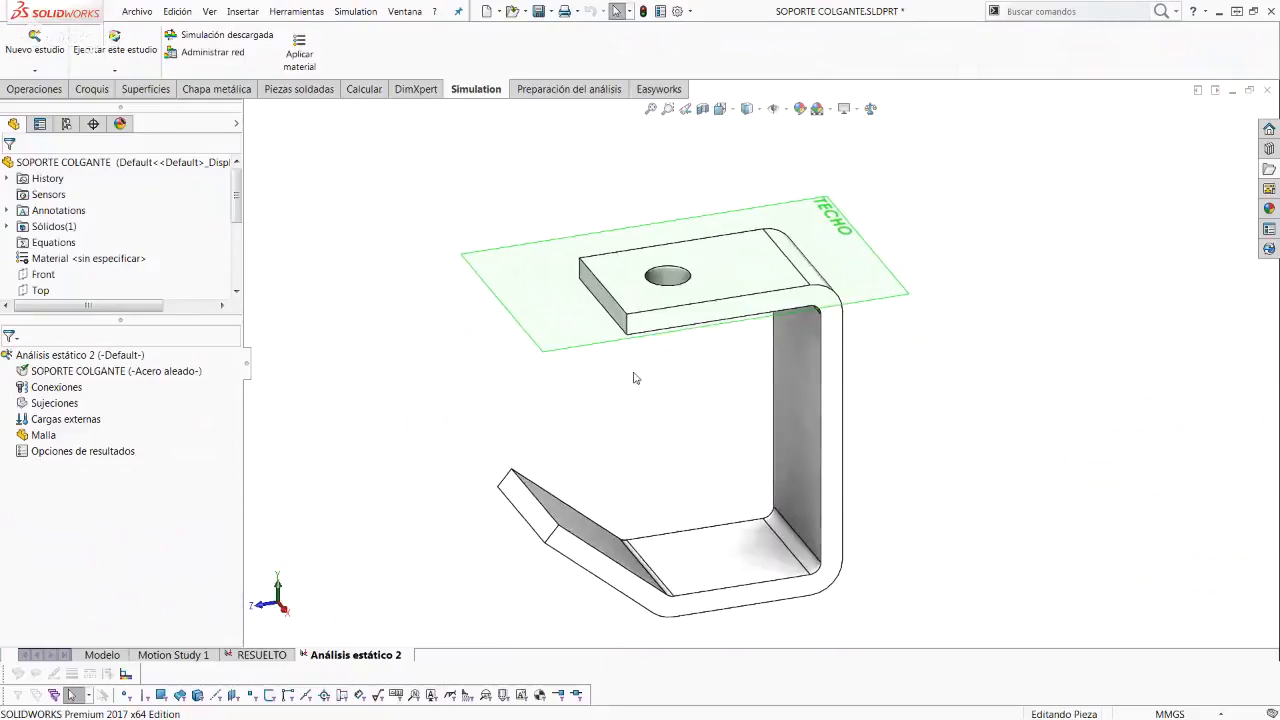
click(36, 388)
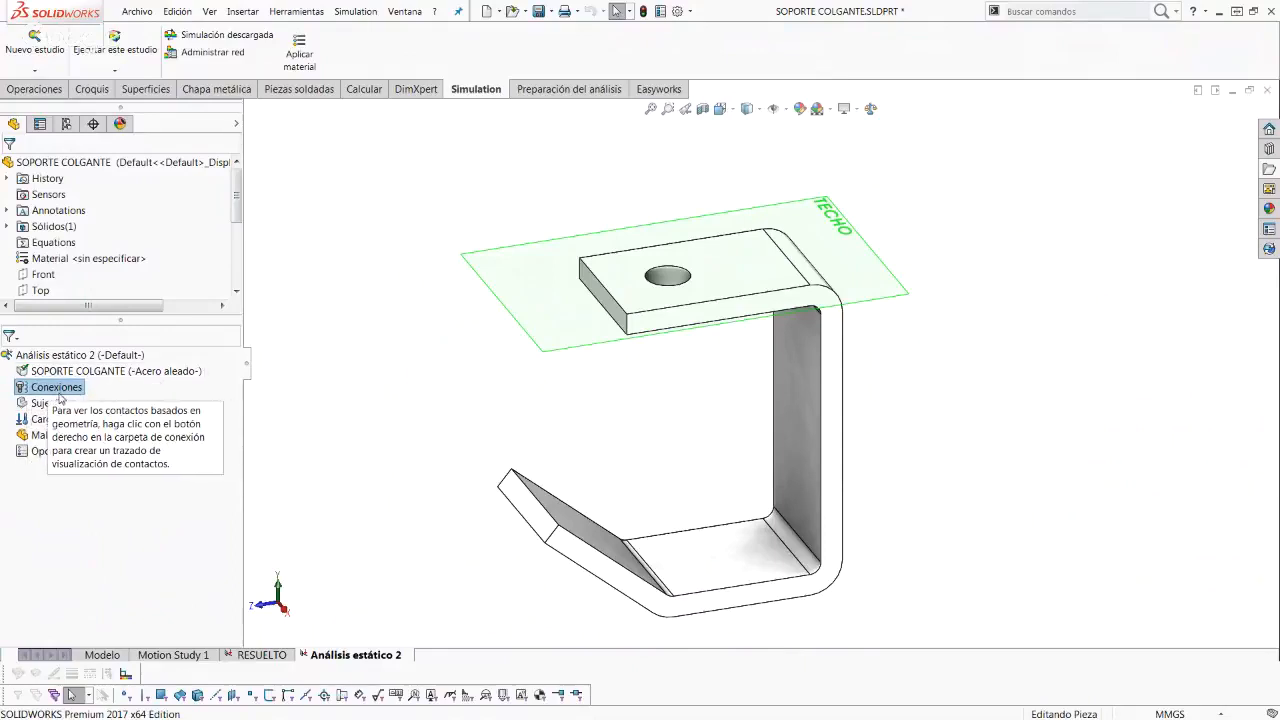
right_click(63, 388)
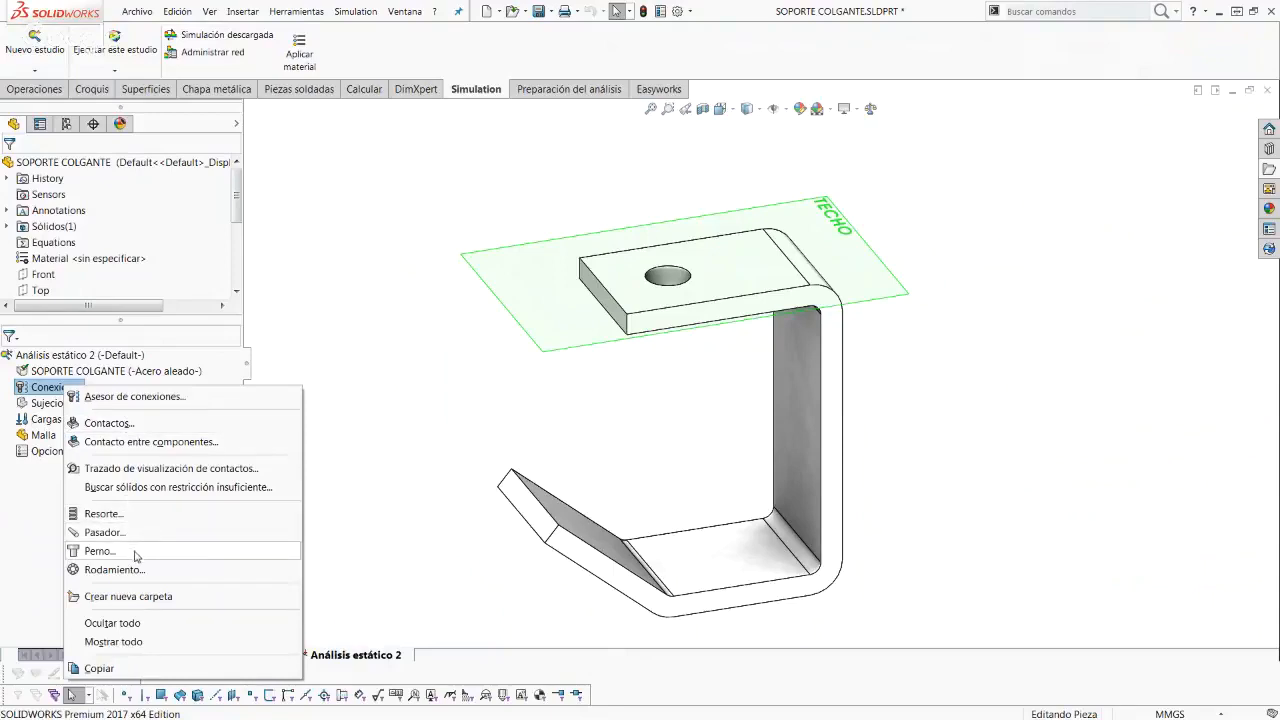
Step: Review the fixture types available for the study's Sujeciones, including the advanced fixture options (Sujeciones avanzadas)
click(50, 403)
right_click(50, 403)
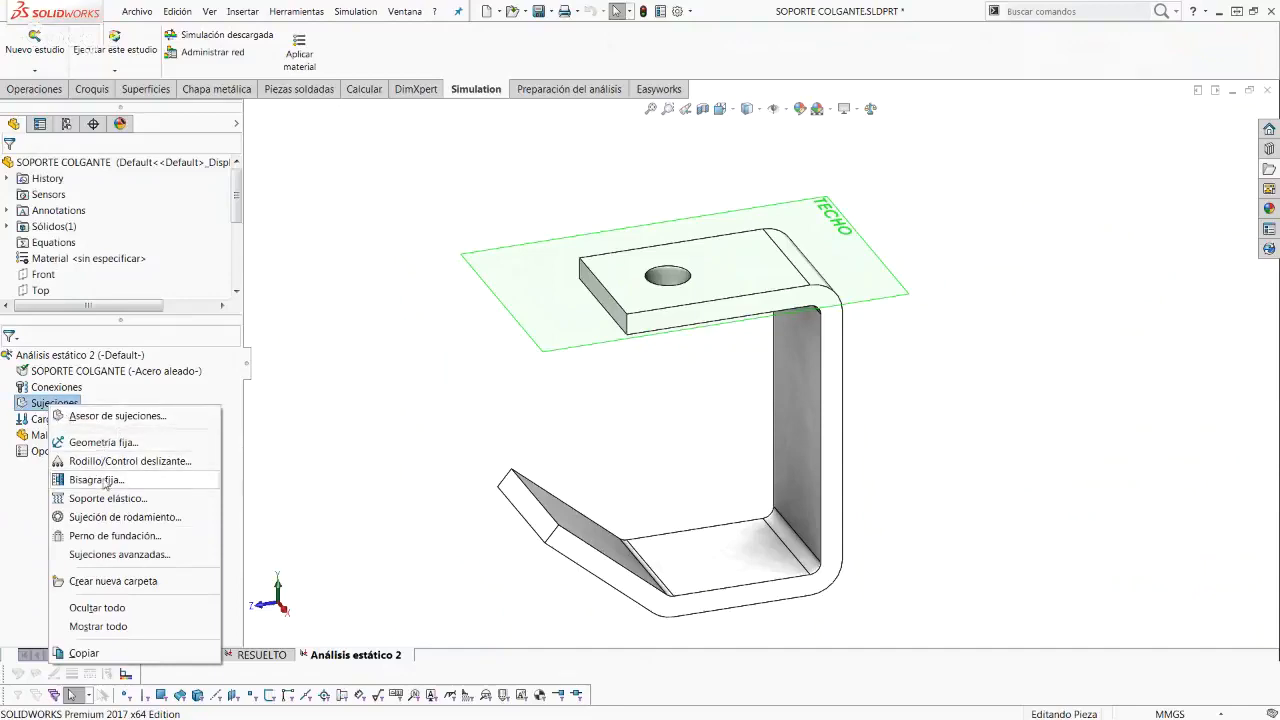
click(113, 555)
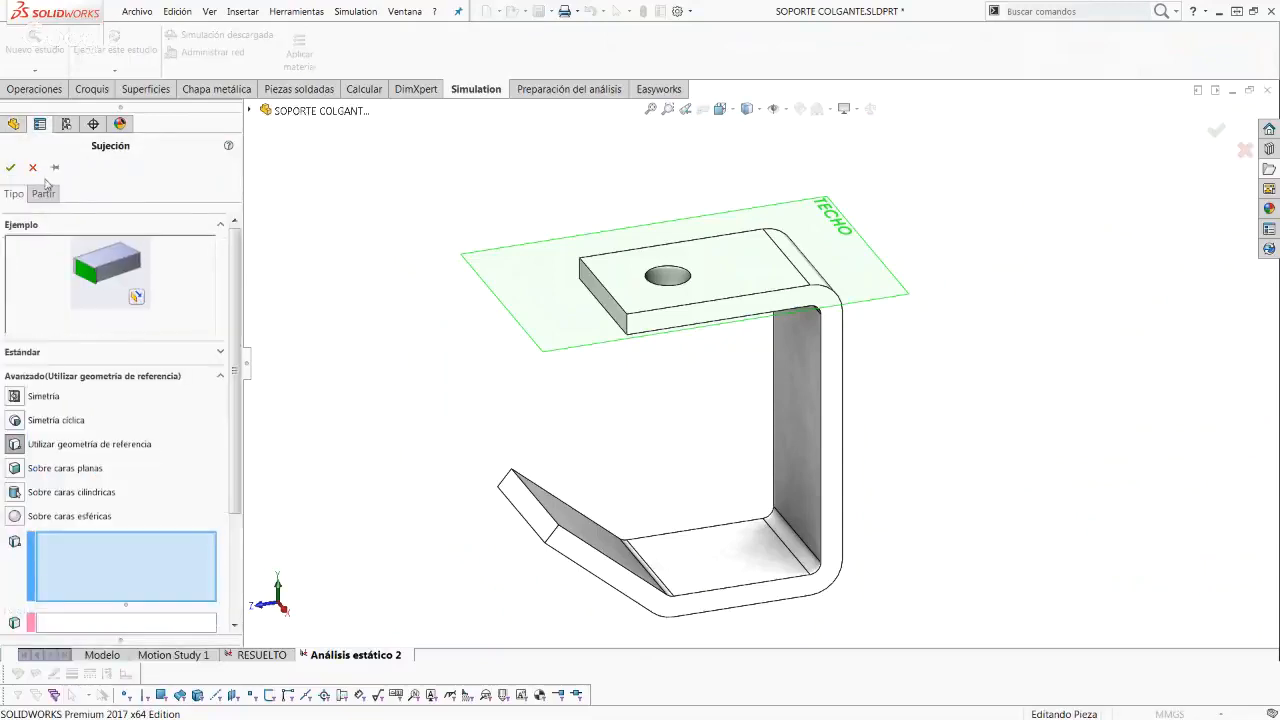
click(33, 167)
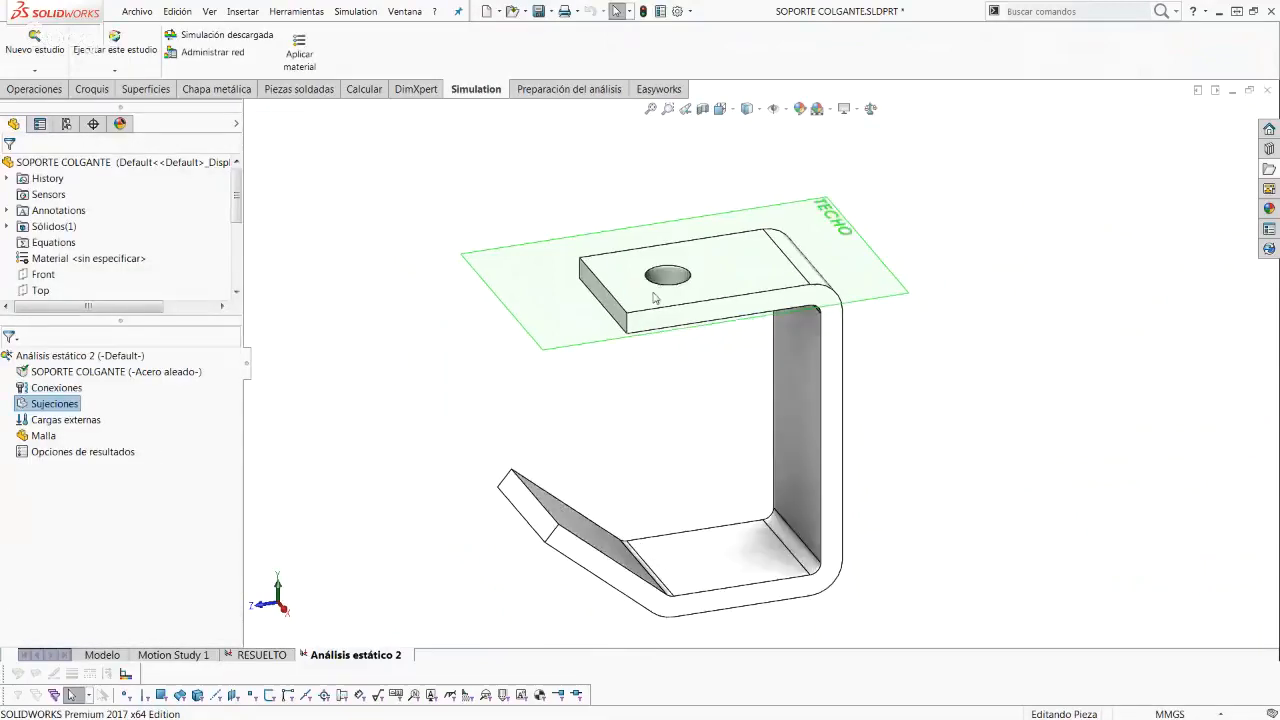
Step: Start a manually selected contact set under the study's connections and set its type to Pared virtual
middle_drag(656, 310, 670, 313)
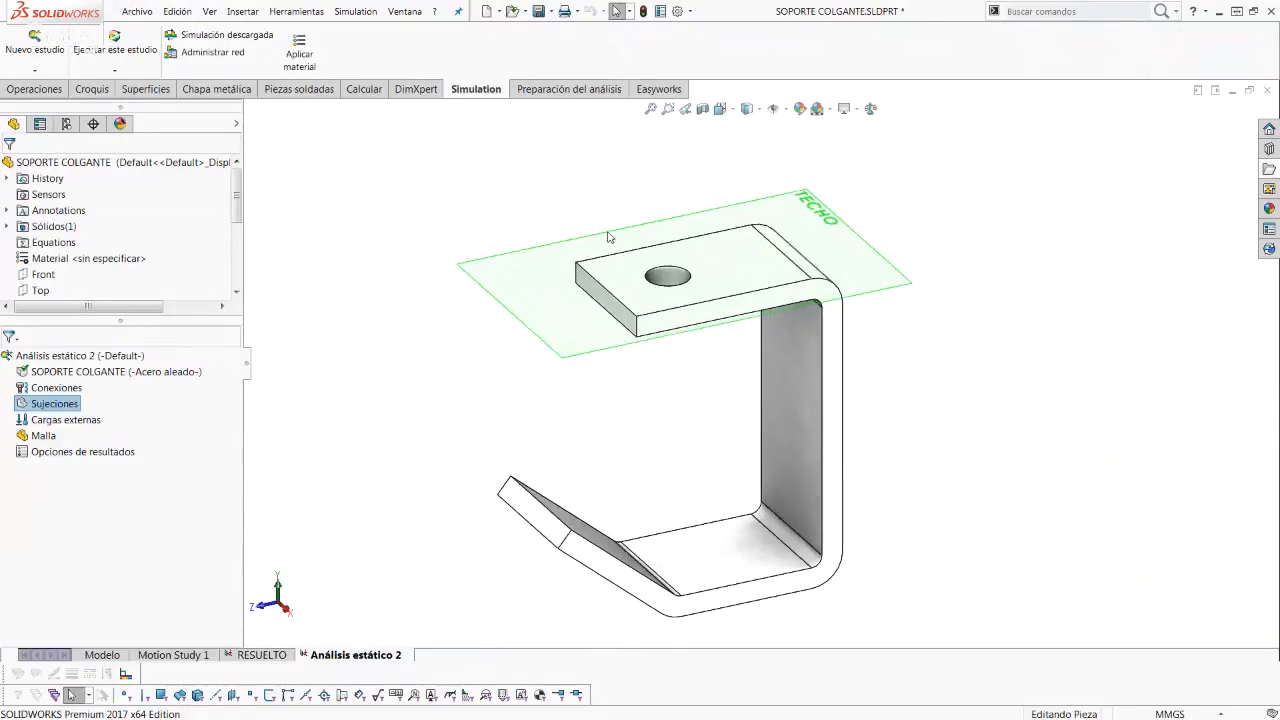
scroll(753, 279, down, 2)
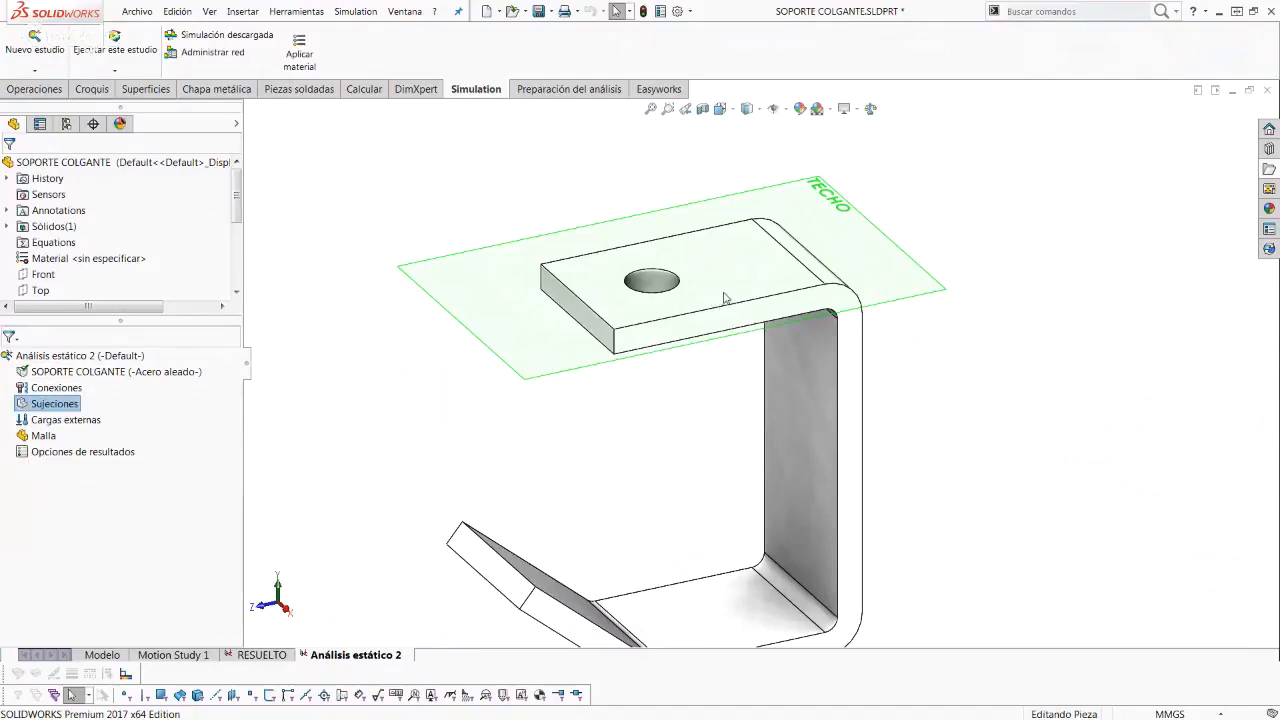
scroll(634, 278, up, 1)
scroll(574, 315, down, 1)
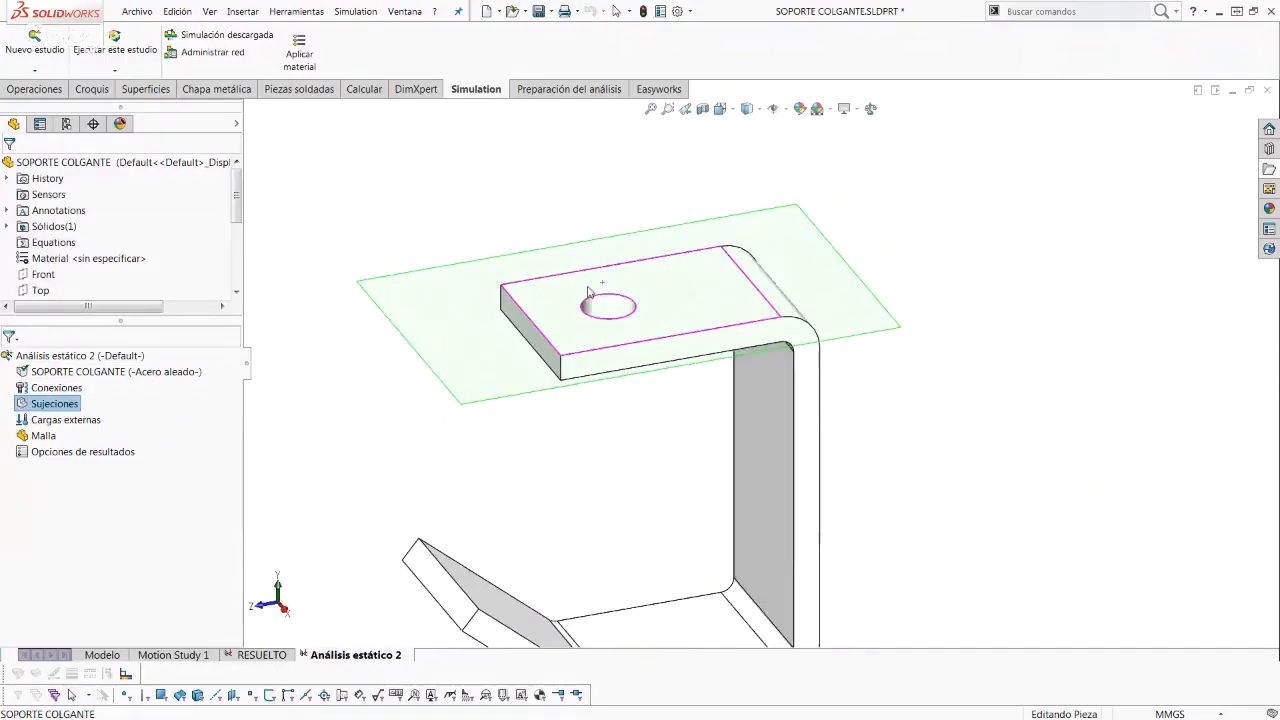
scroll(625, 291, down, 1)
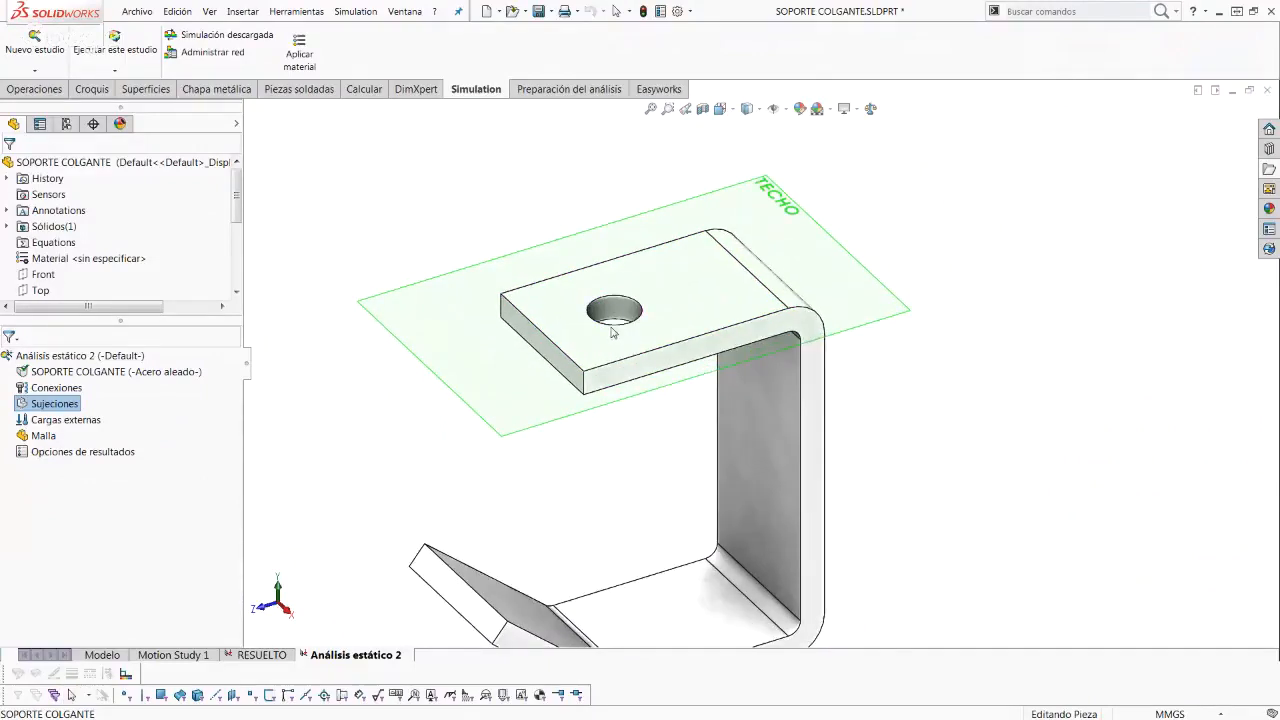
middle_drag(614, 329, 615, 284)
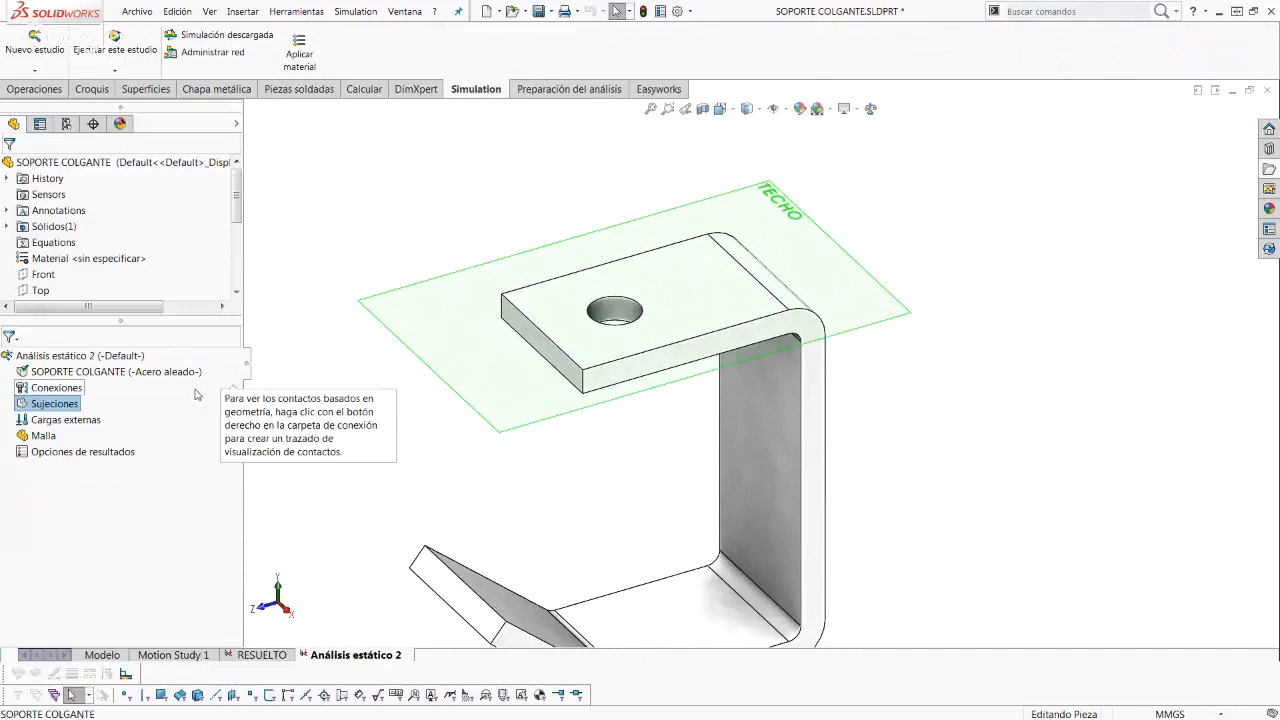
right_click(77, 390)
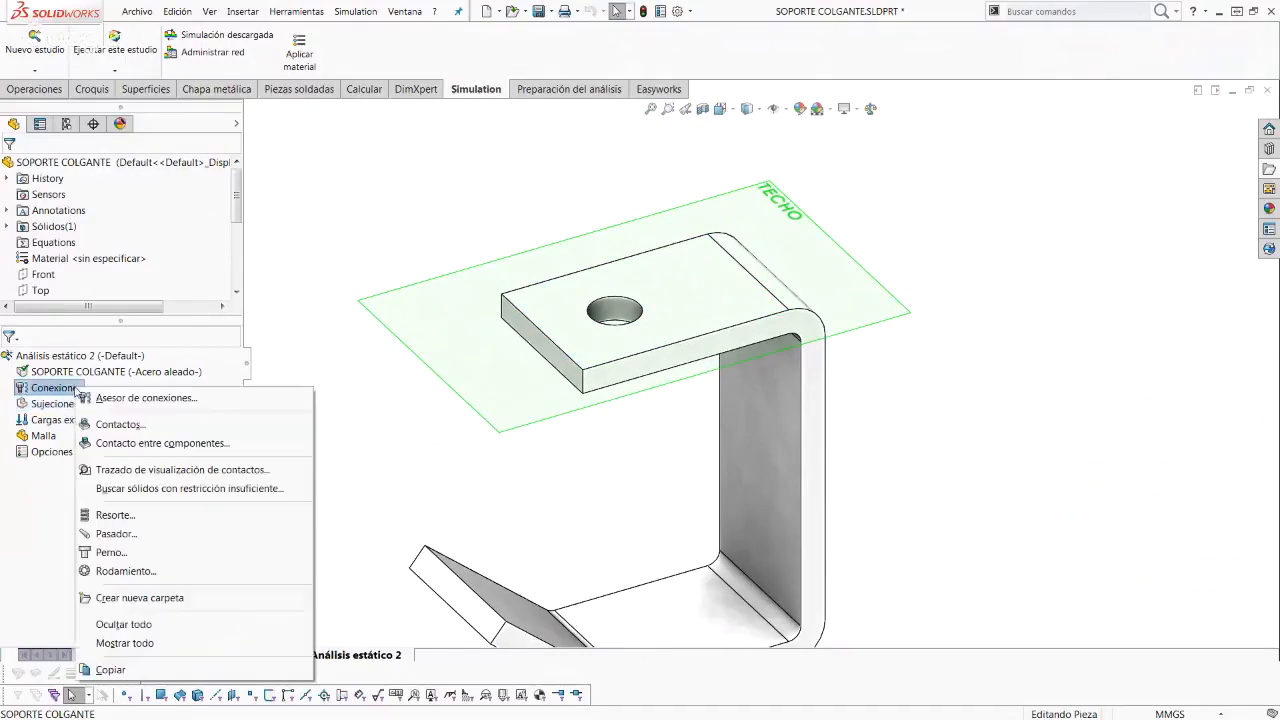
click(146, 425)
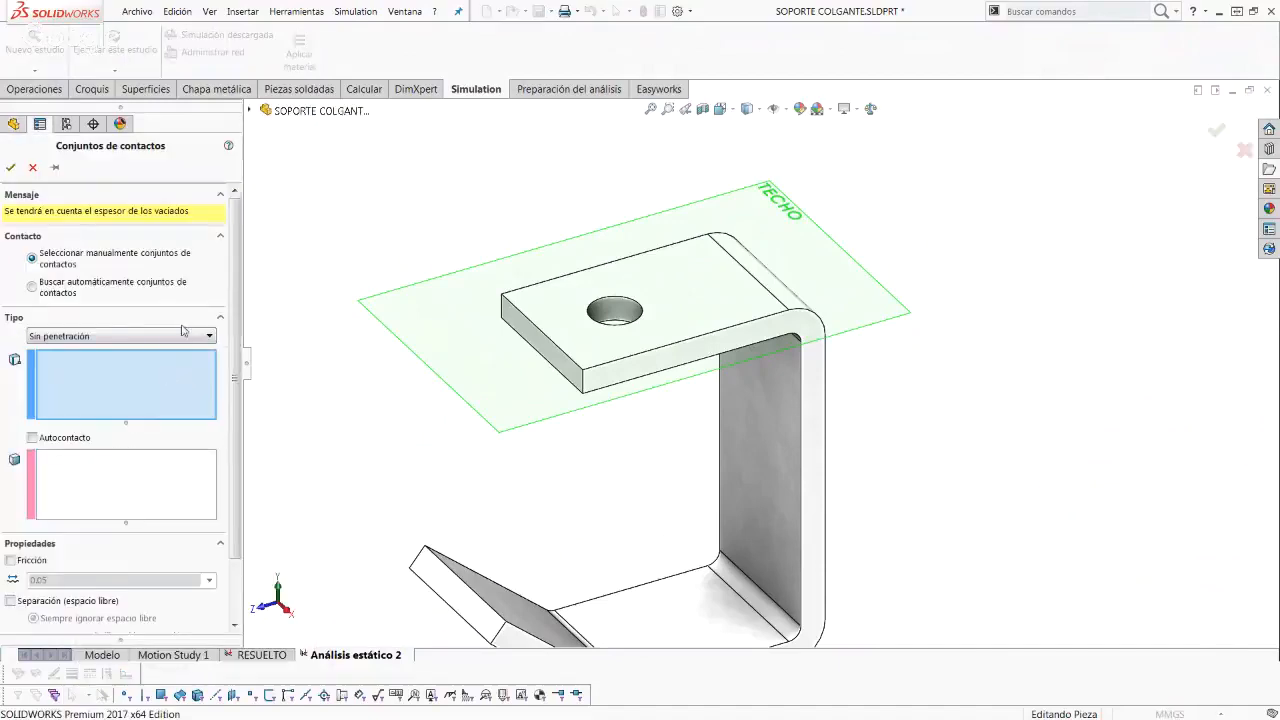
click(115, 337)
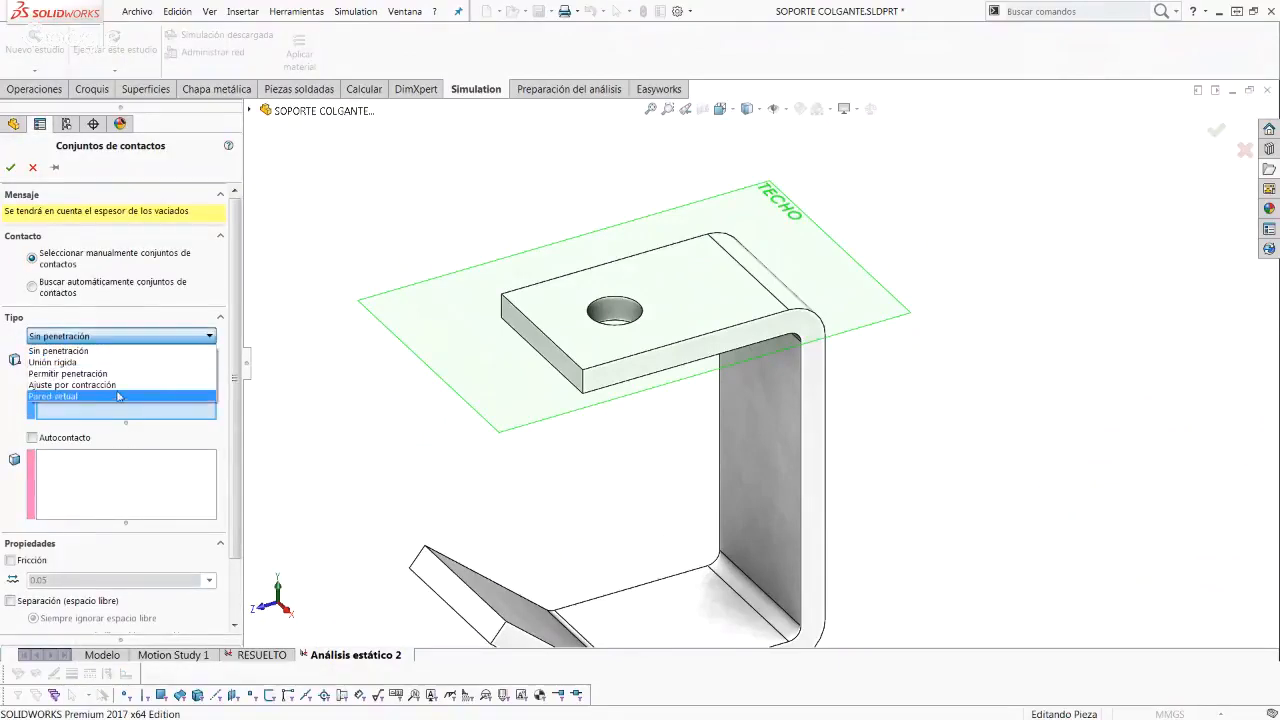
click(125, 397)
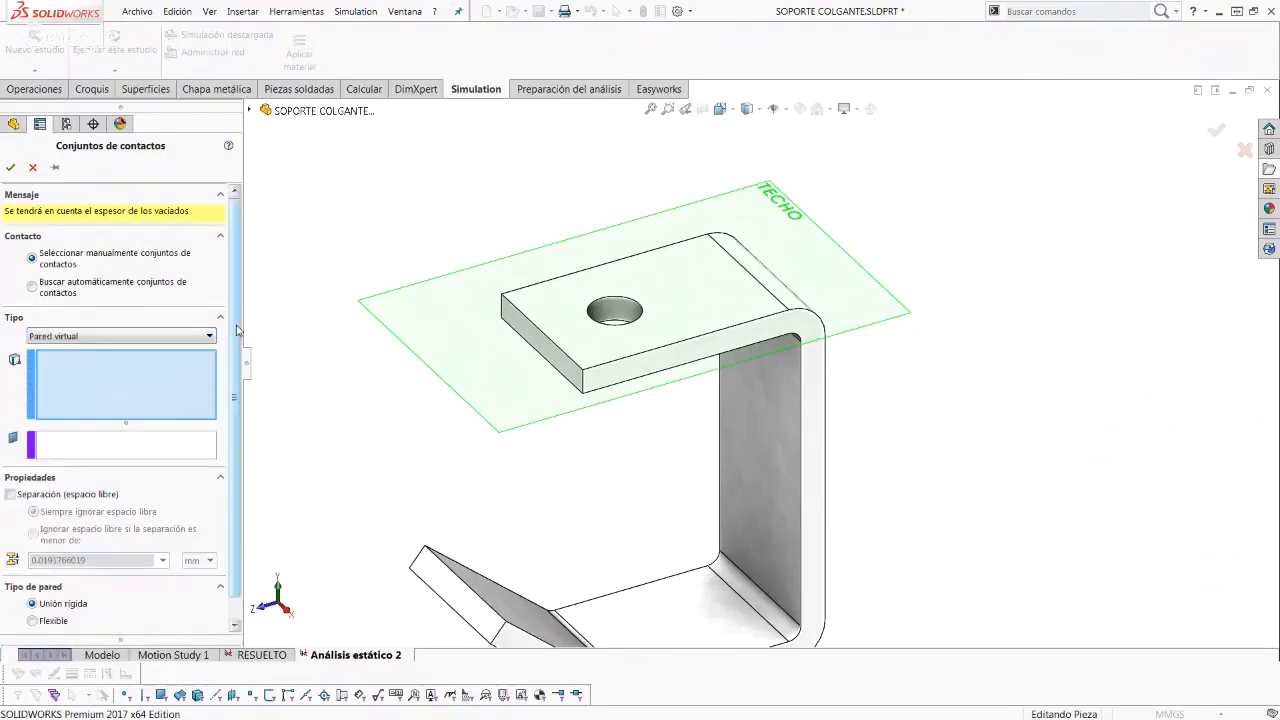
Step: Define the virtual wall contact between the bracket's top face and the TECHO target plane with the Unión rígida wall type
scroll(158, 372, down, 1)
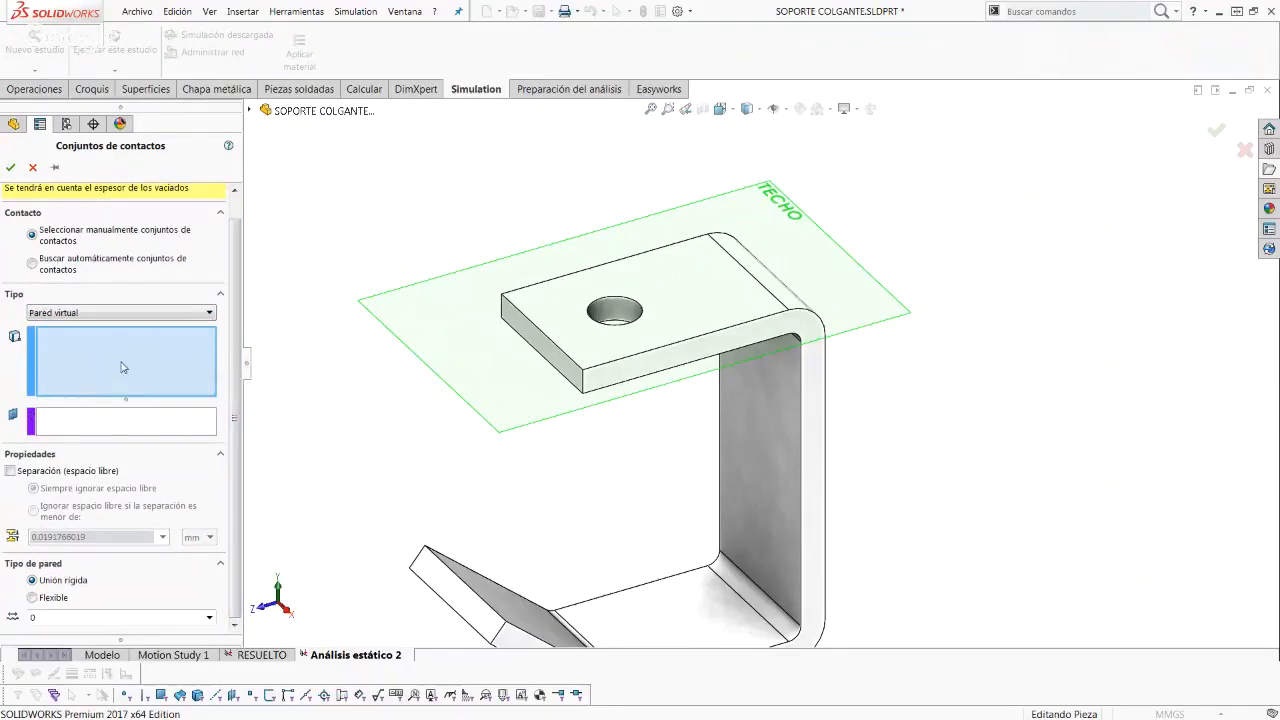
middle_drag(641, 307, 647, 293)
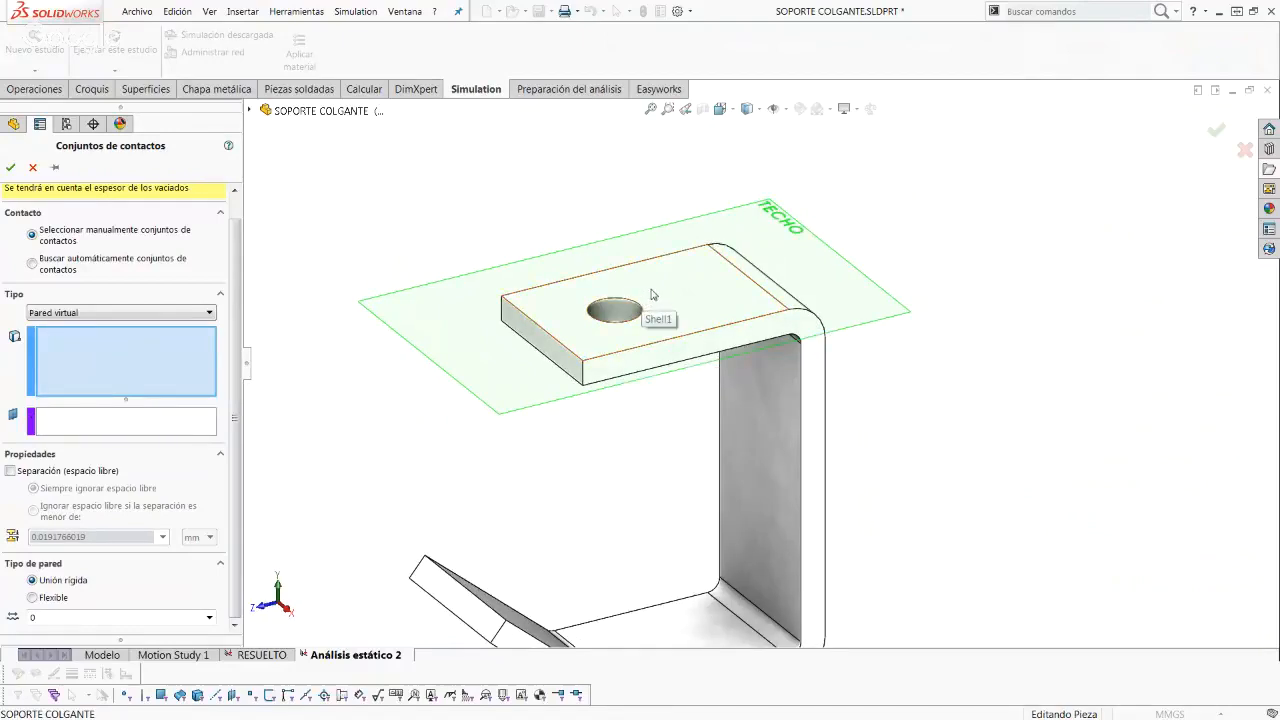
click(649, 289)
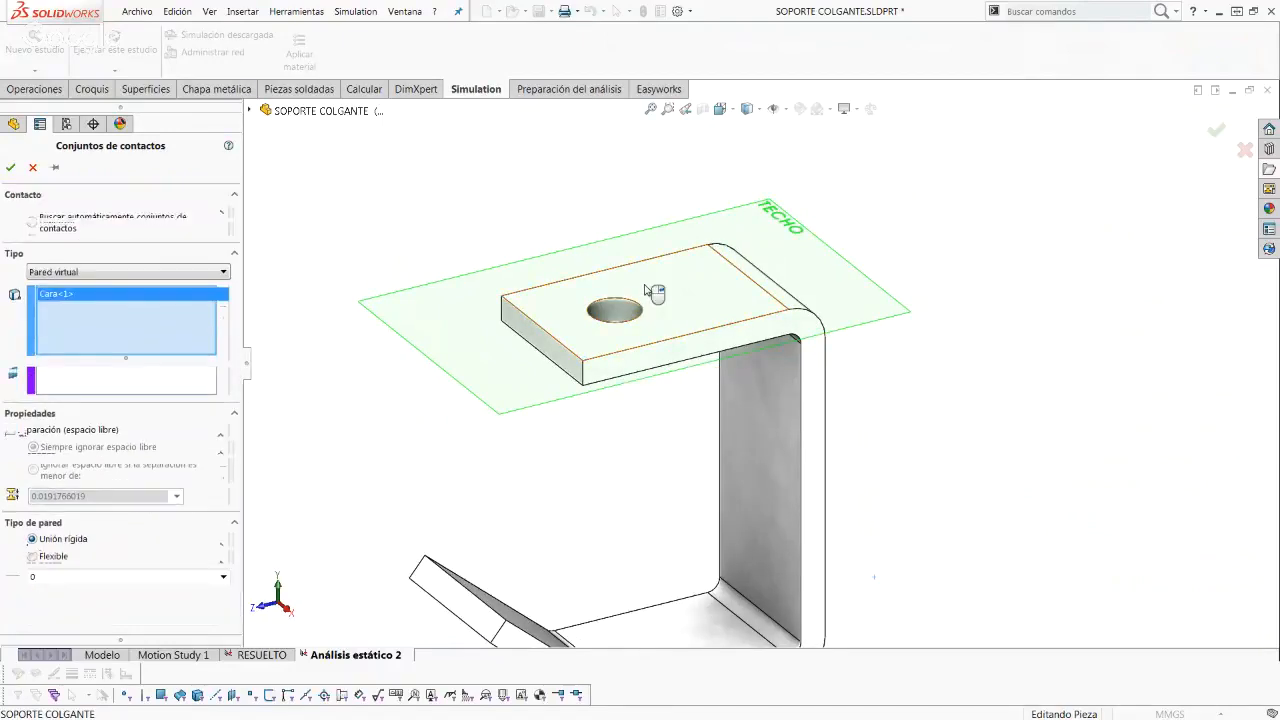
click(104, 379)
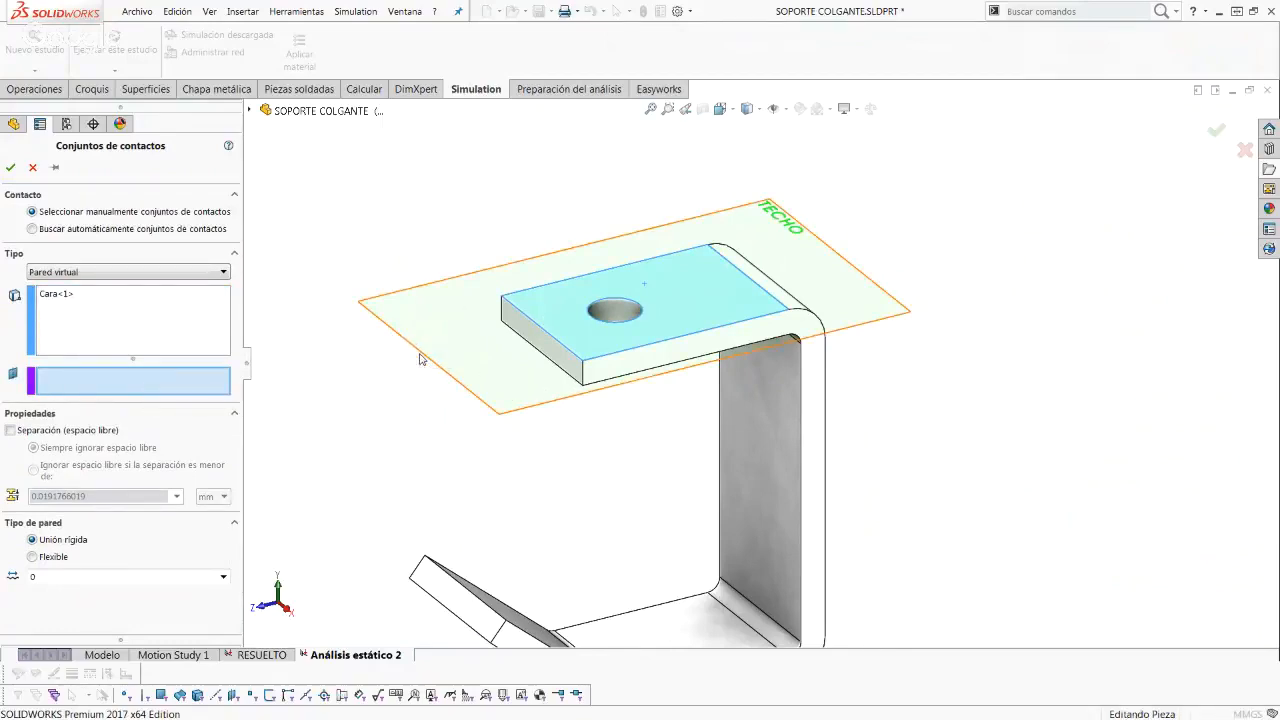
mouse_move(423, 357)
middle_down()
mouse_move(417, 331)
mouse_move(440, 337)
mouse_move(423, 366)
middle_up()
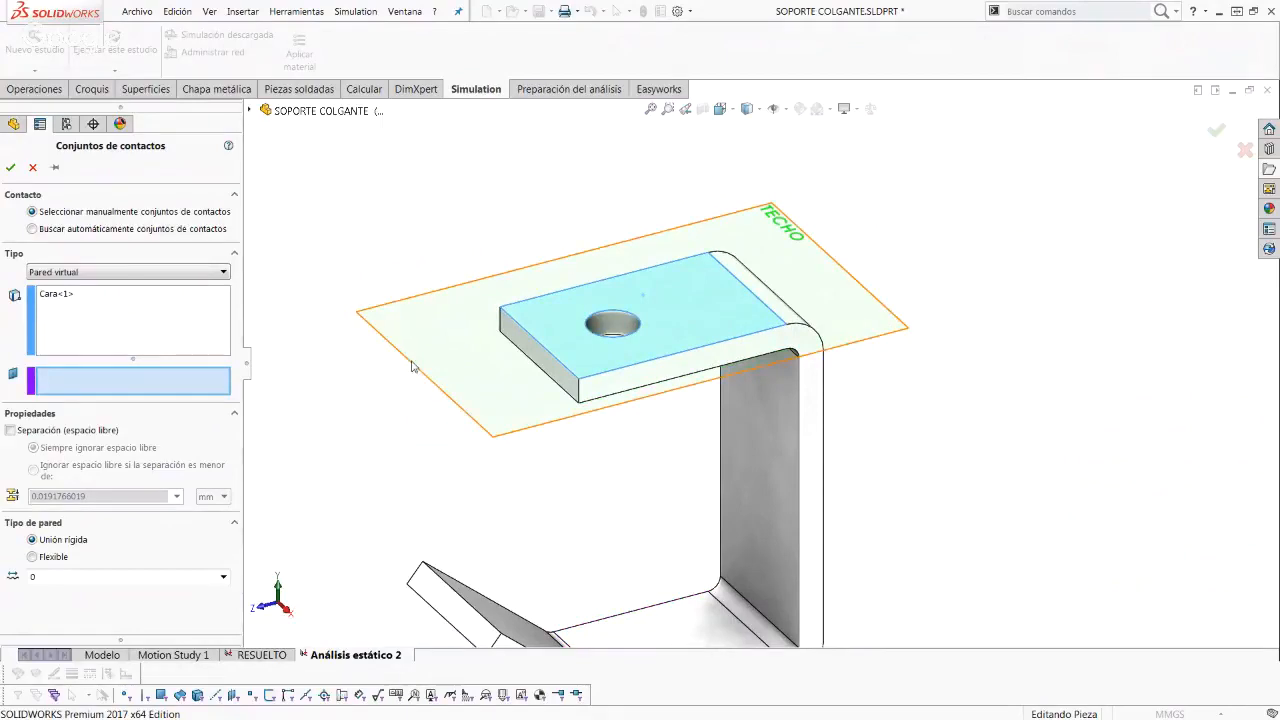
click(418, 362)
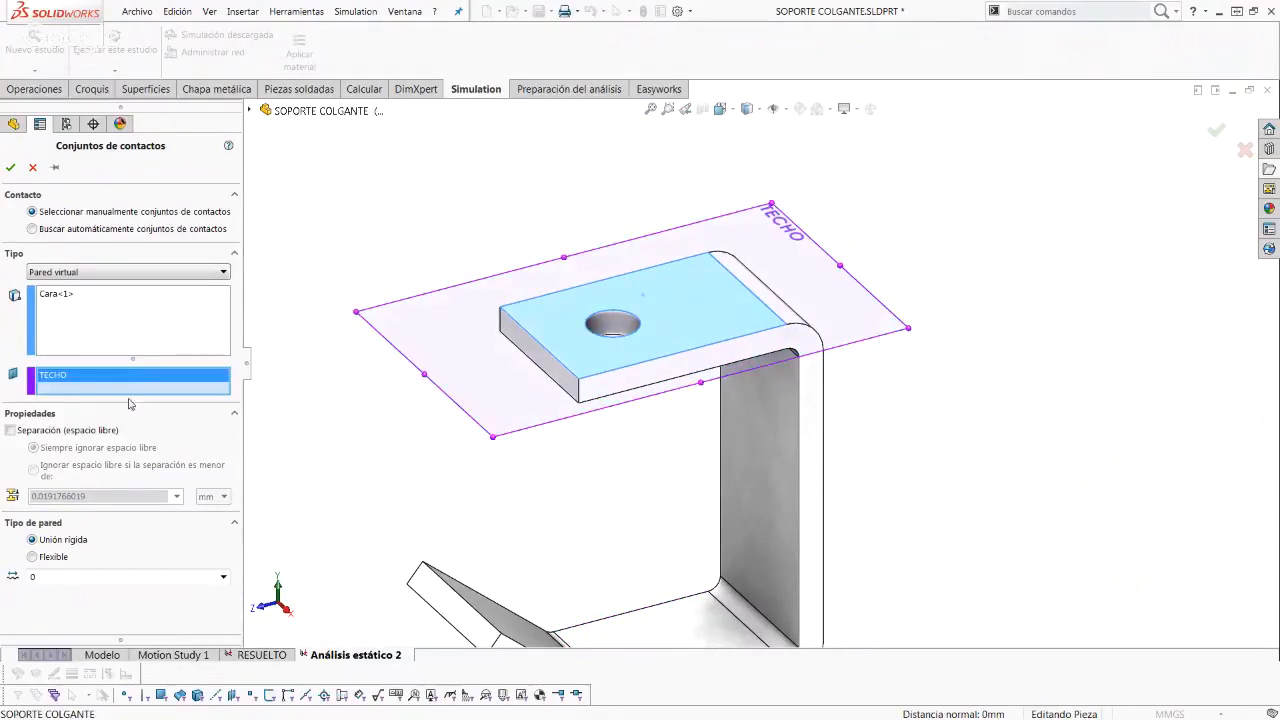
middle_drag(686, 344, 676, 352)
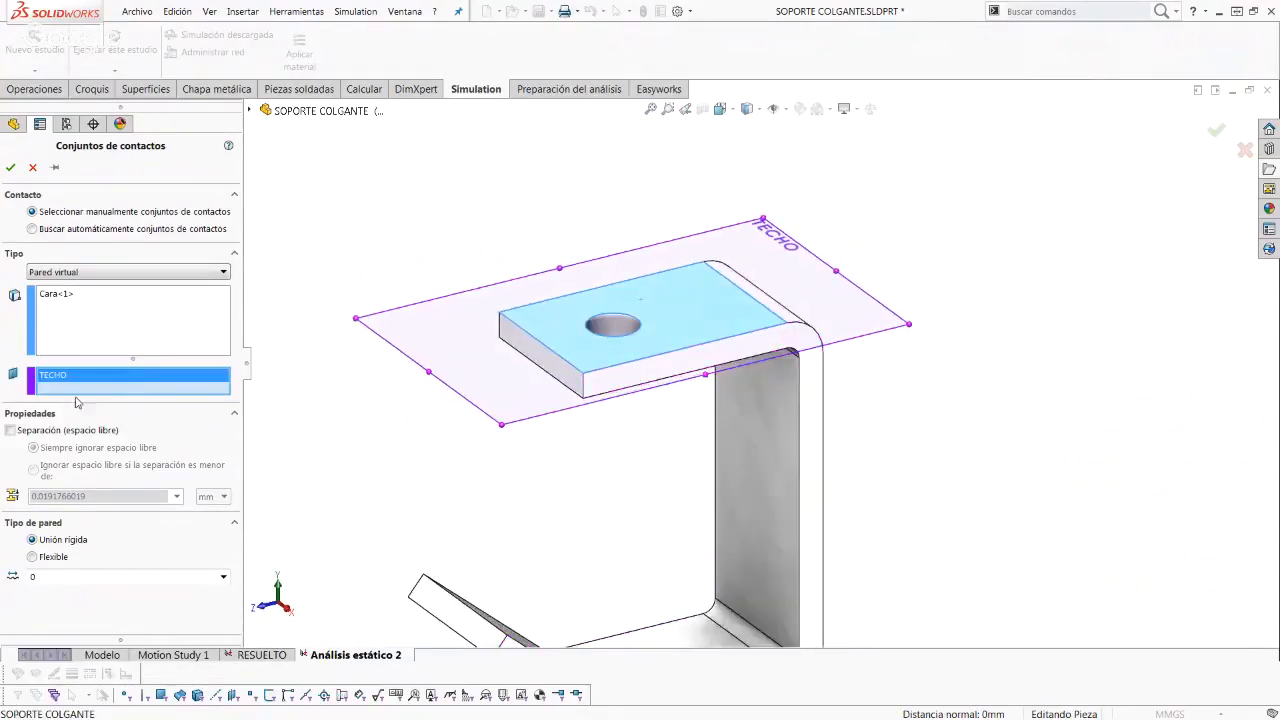
click(11, 167)
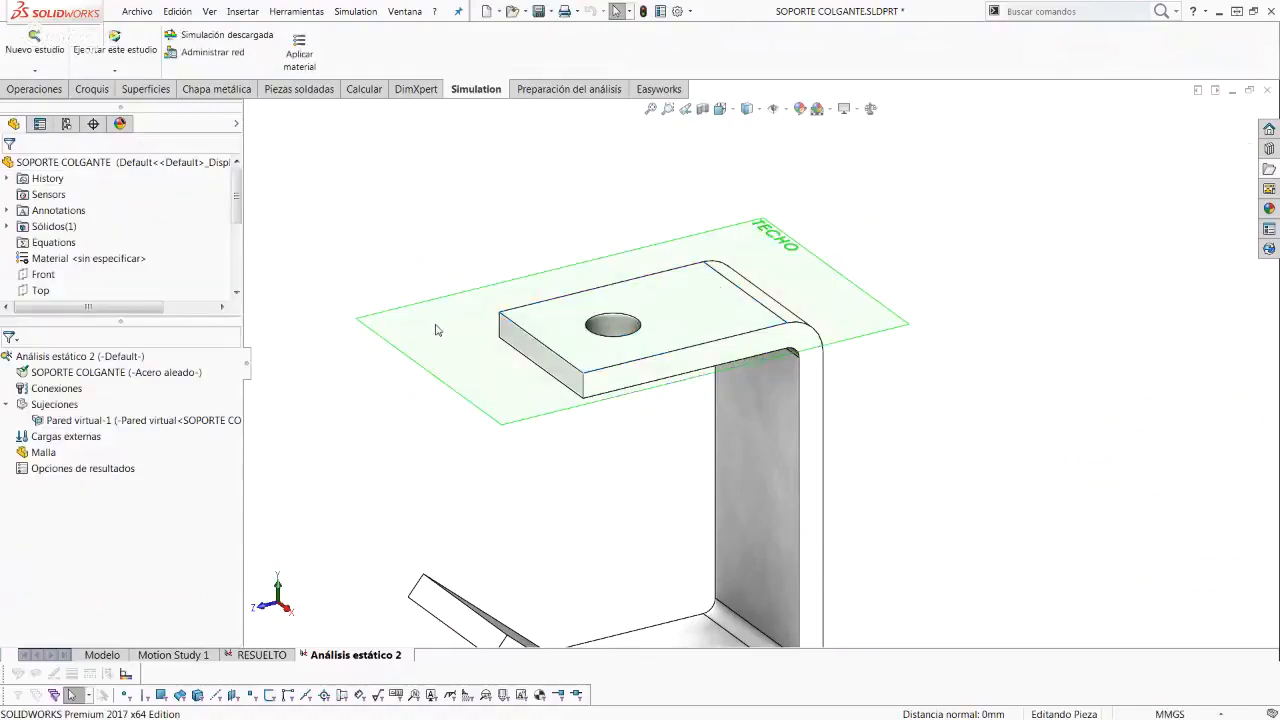
Step: Examine from the side and at an angle how the TECHO plane sits against the bracket's upper flange
mouse_move(436, 330)
middle_down()
mouse_move(543, 300)
mouse_move(738, 322)
mouse_move(711, 367)
mouse_move(740, 370)
mouse_move(618, 374)
middle_up()
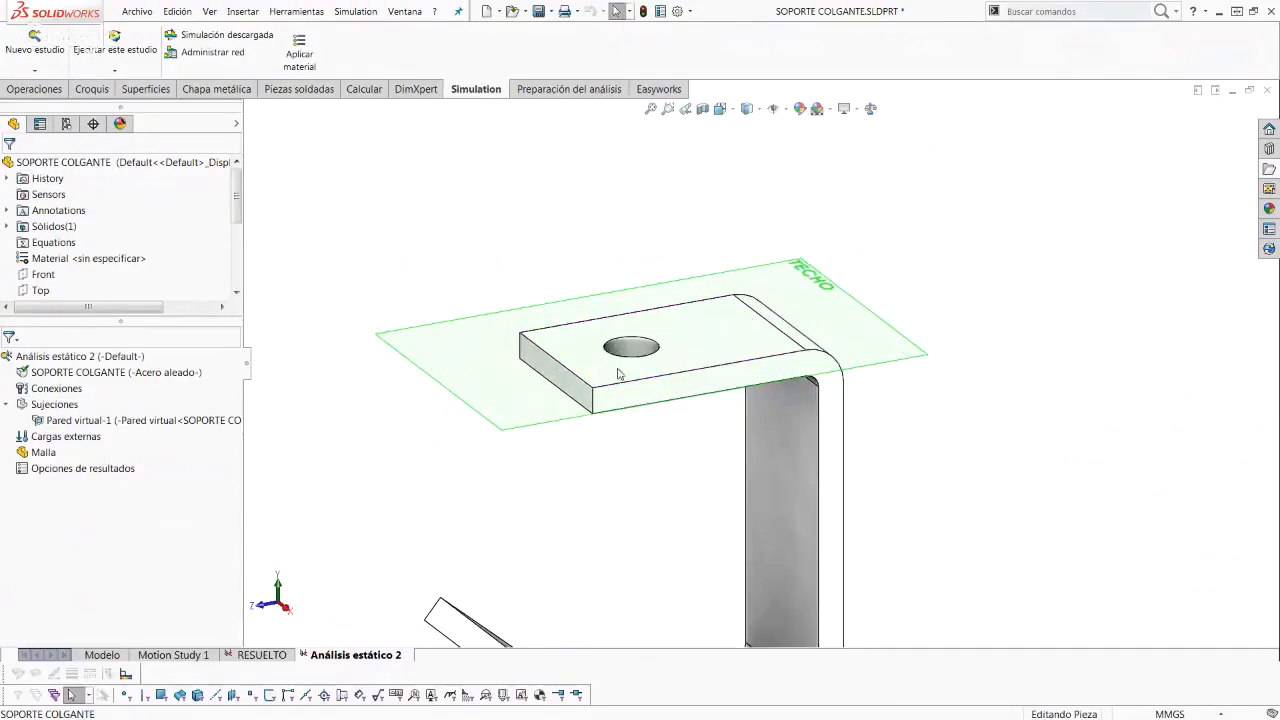
middle_drag(816, 376, 632, 380)
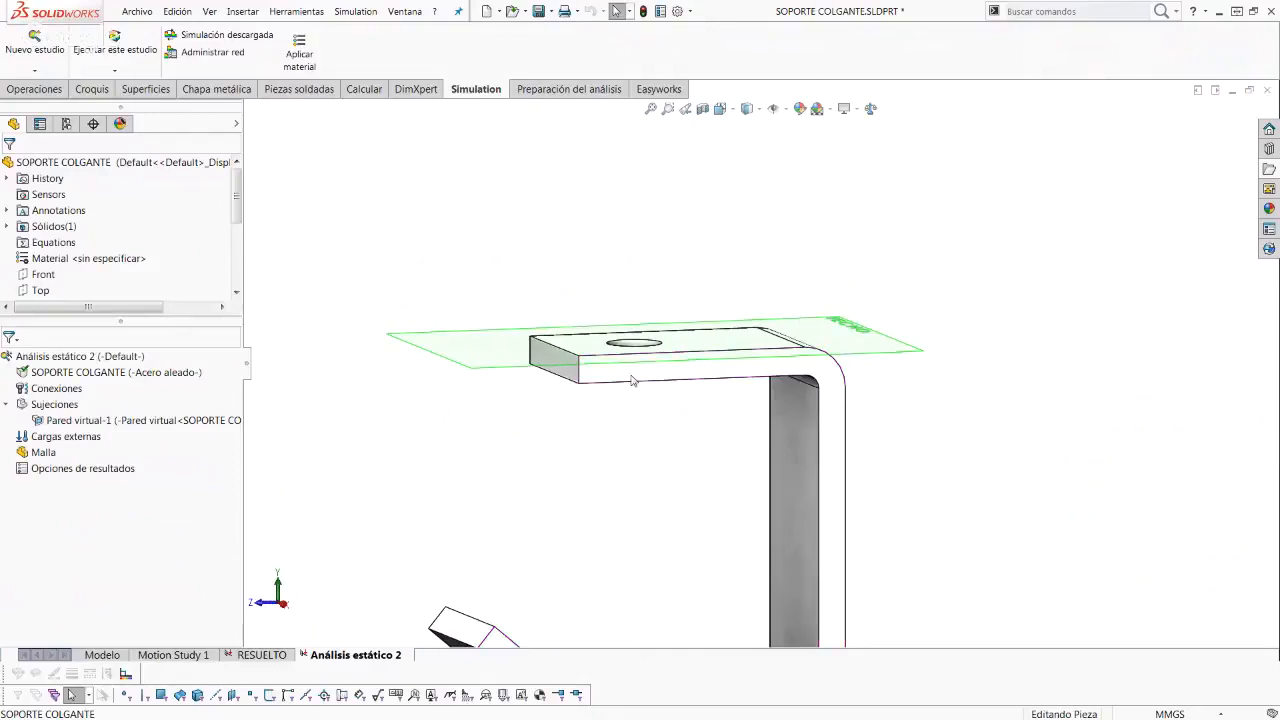
middle_drag(765, 374, 670, 364)
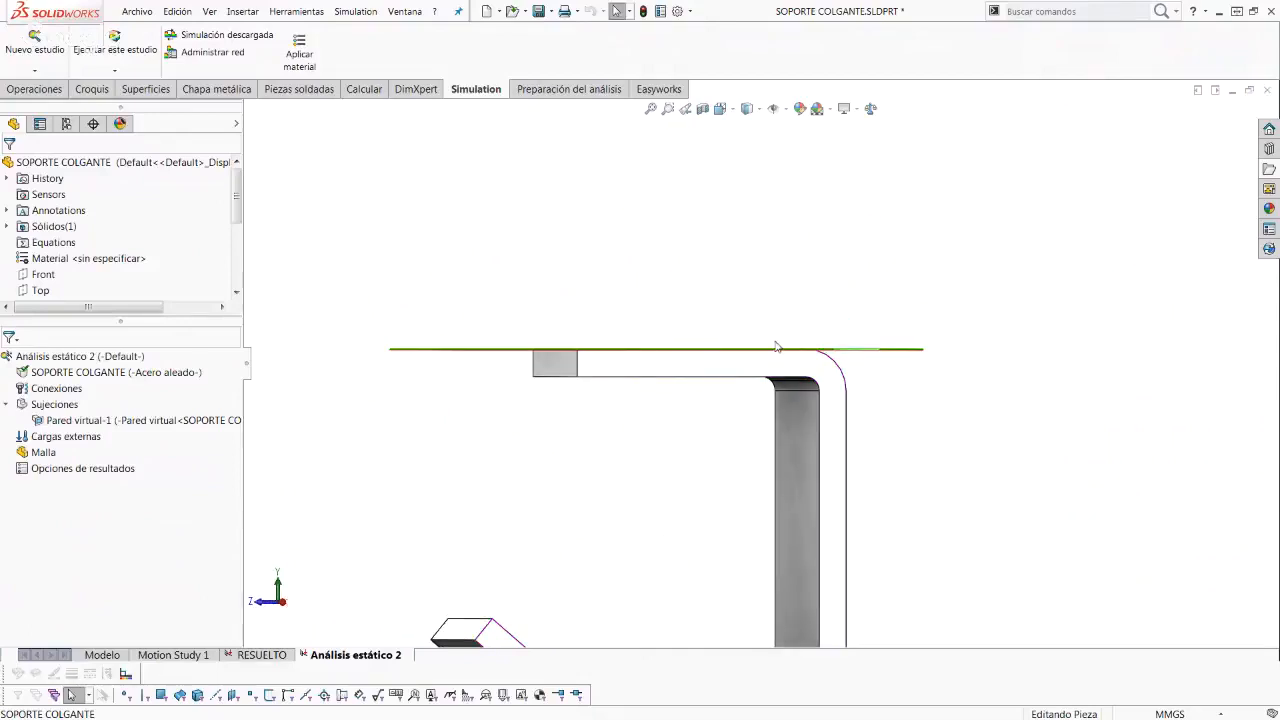
middle_drag(740, 386, 603, 397)
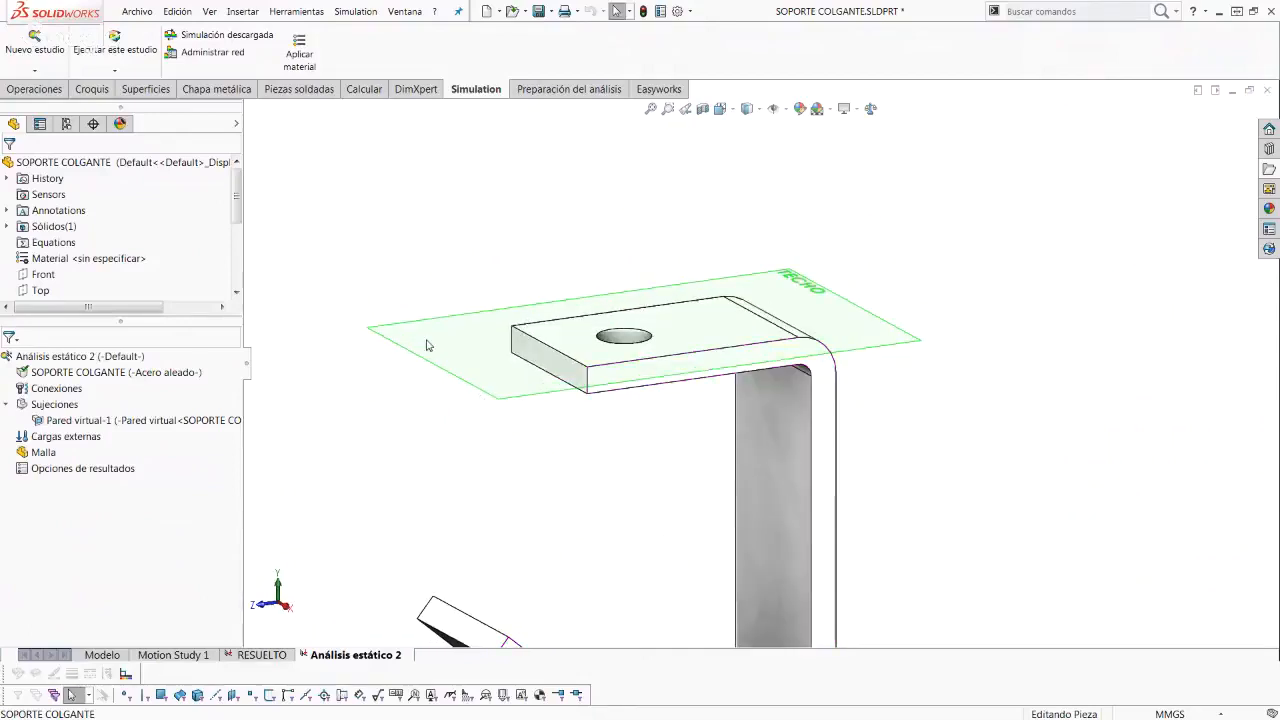
scroll(766, 337, up, 3)
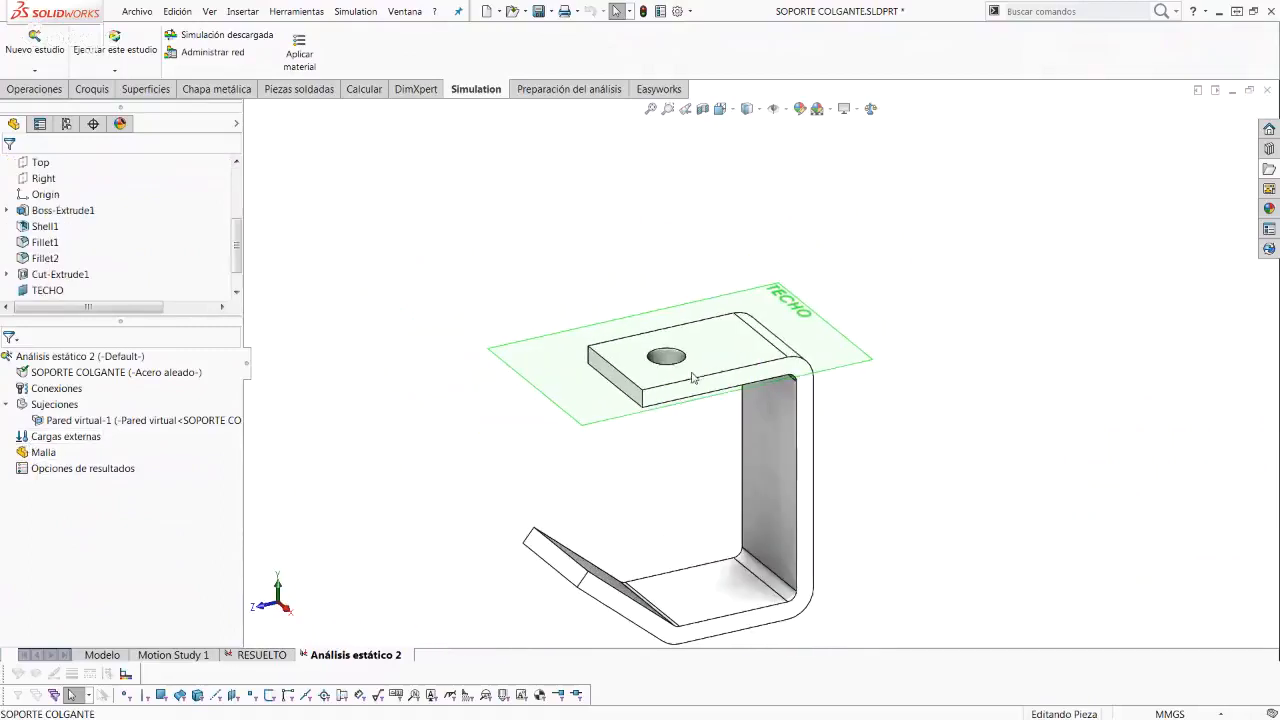
scroll(717, 405, down, 3)
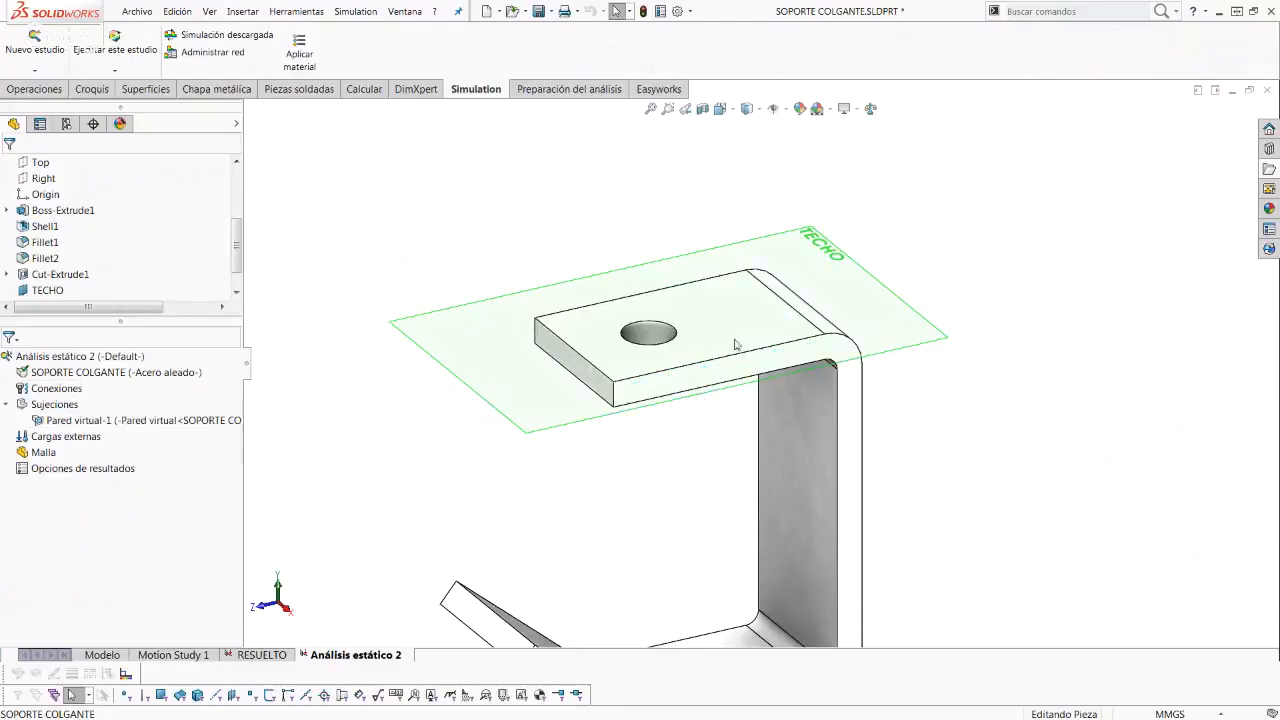
middle_drag(575, 398, 585, 393)
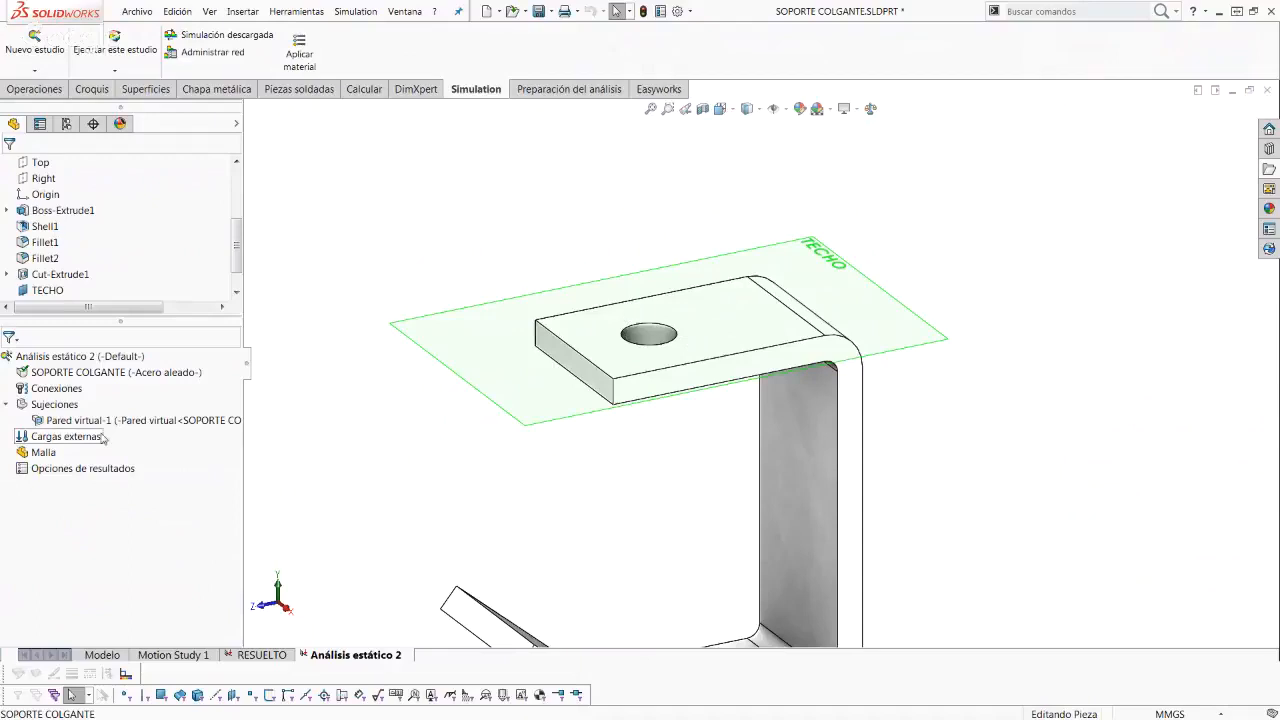
Step: Start a foundation bolt connector, using the lower circular edge of the flange hole and TECHO as the target plane
right_click(52, 390)
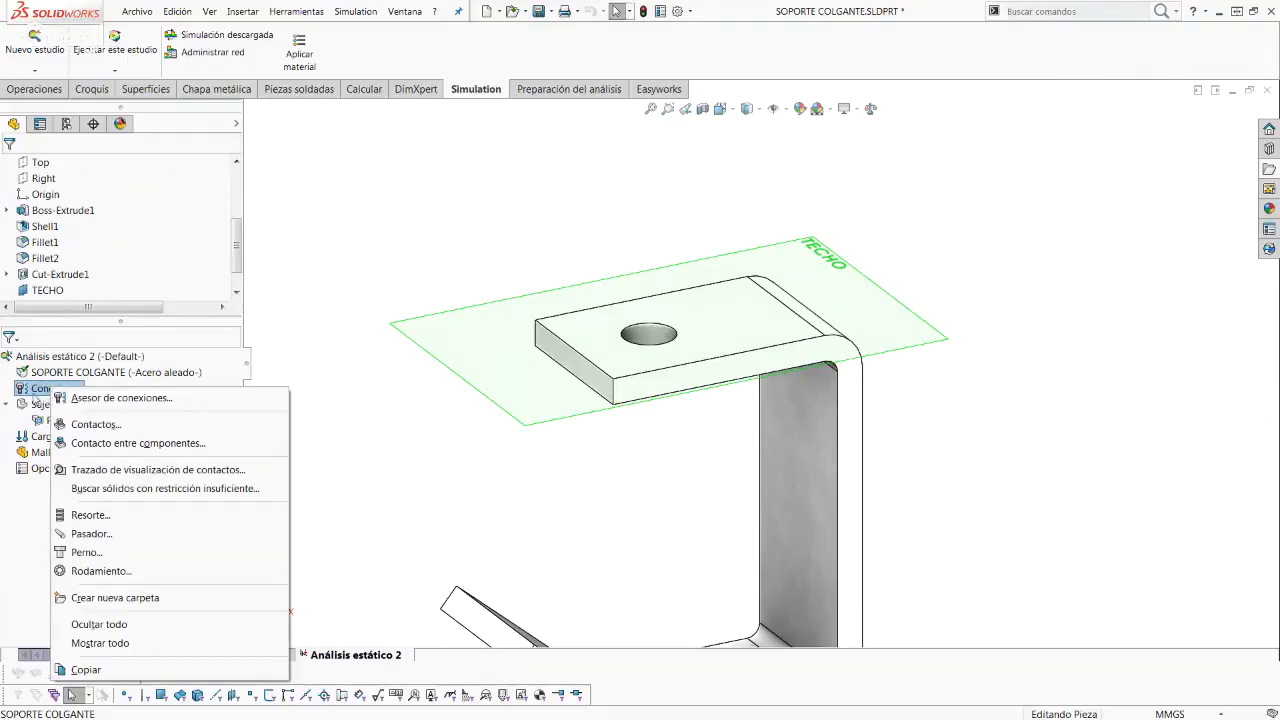
click(87, 552)
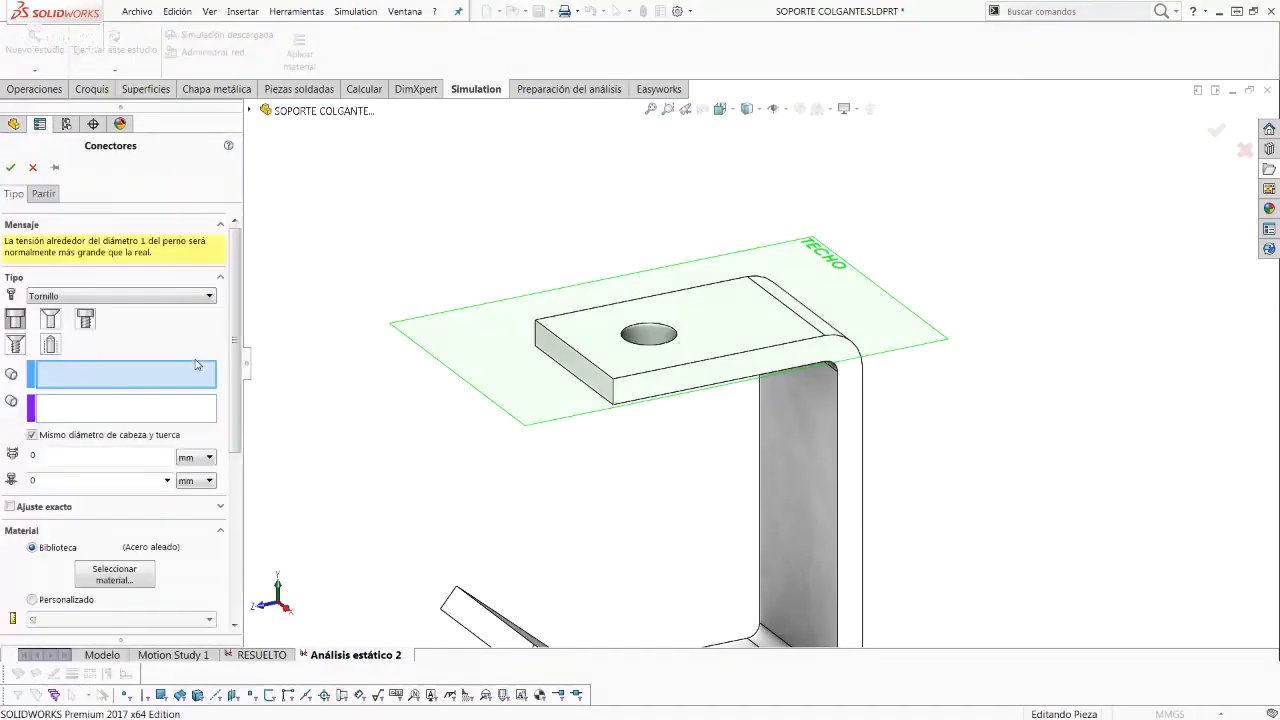
click(50, 345)
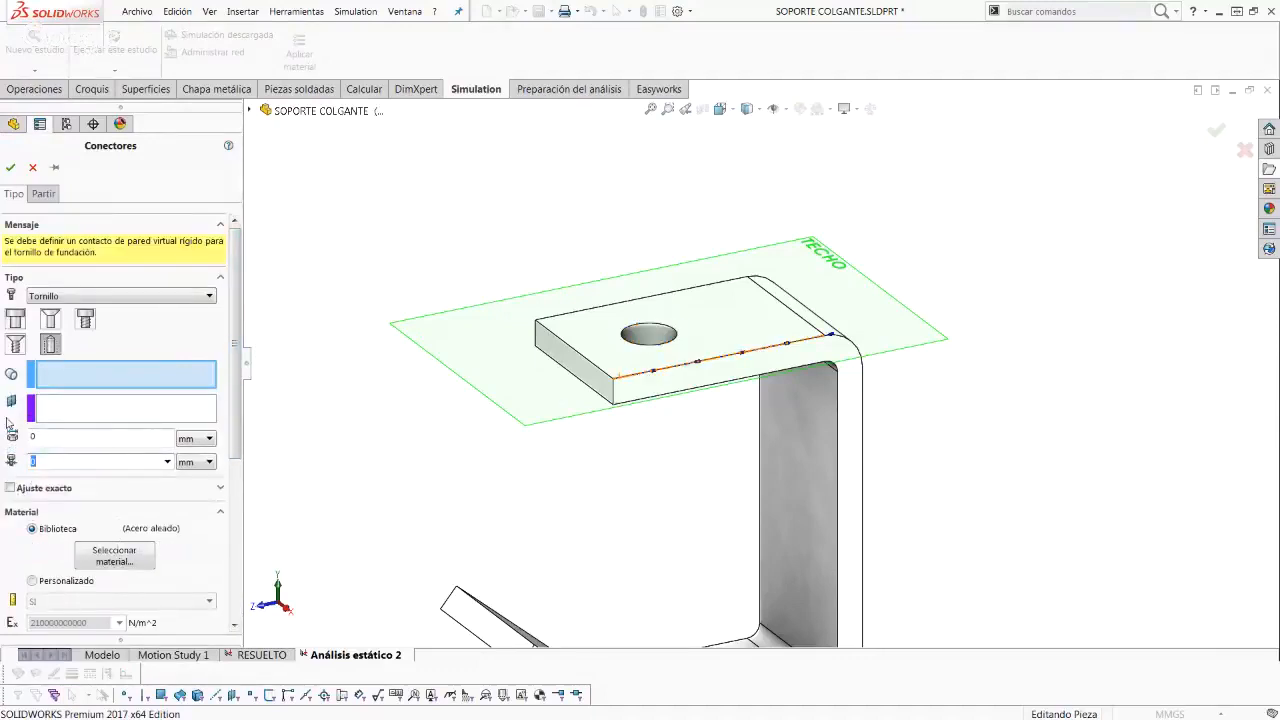
middle_drag(697, 424, 647, 318)
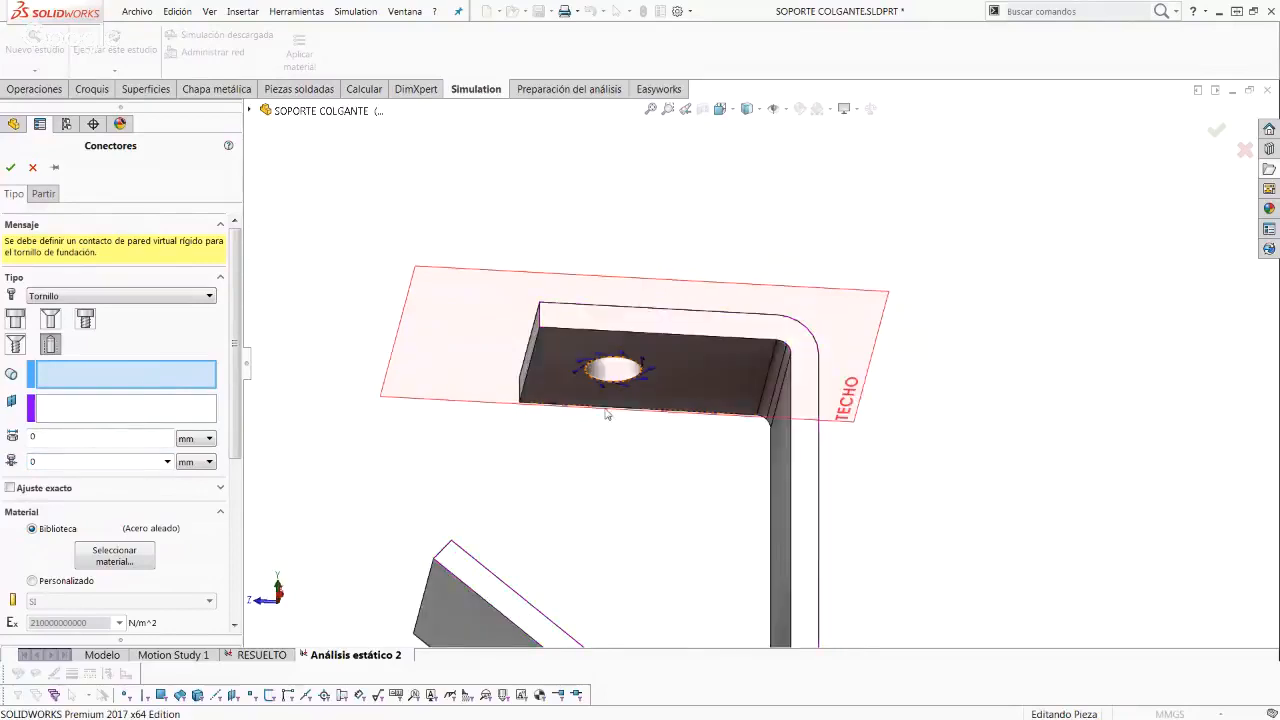
scroll(588, 378, down, 5)
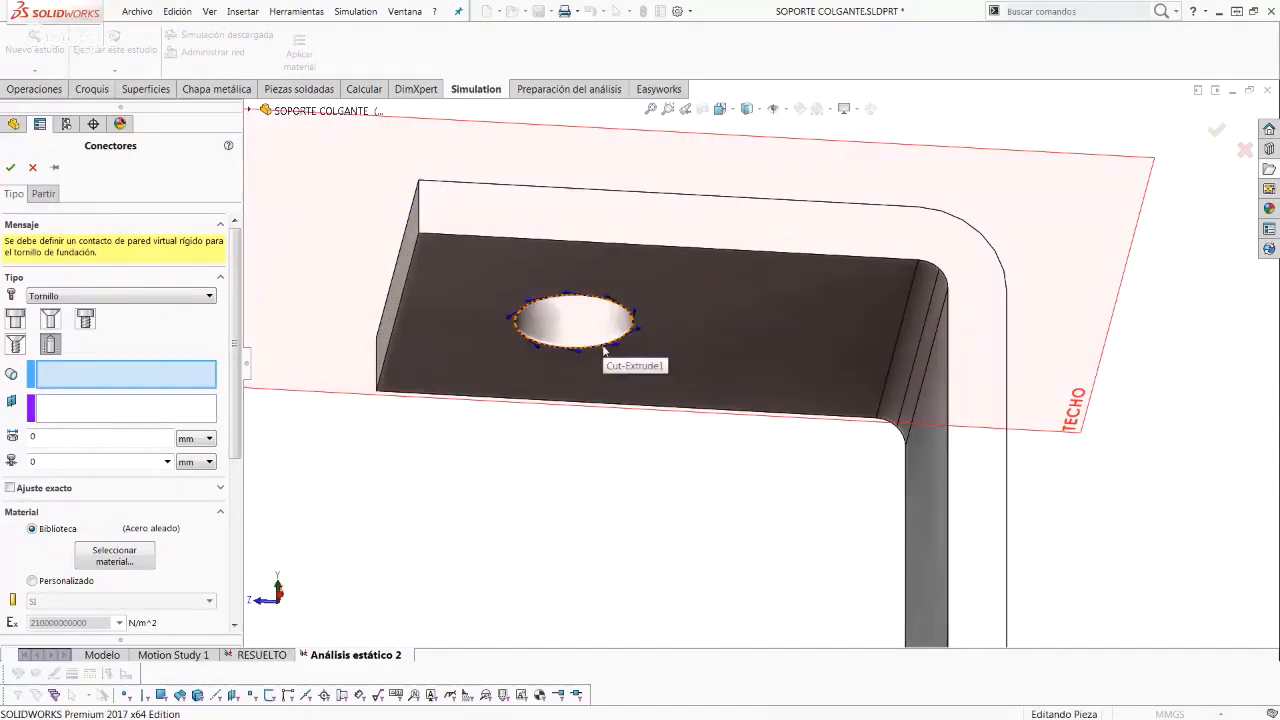
click(604, 350)
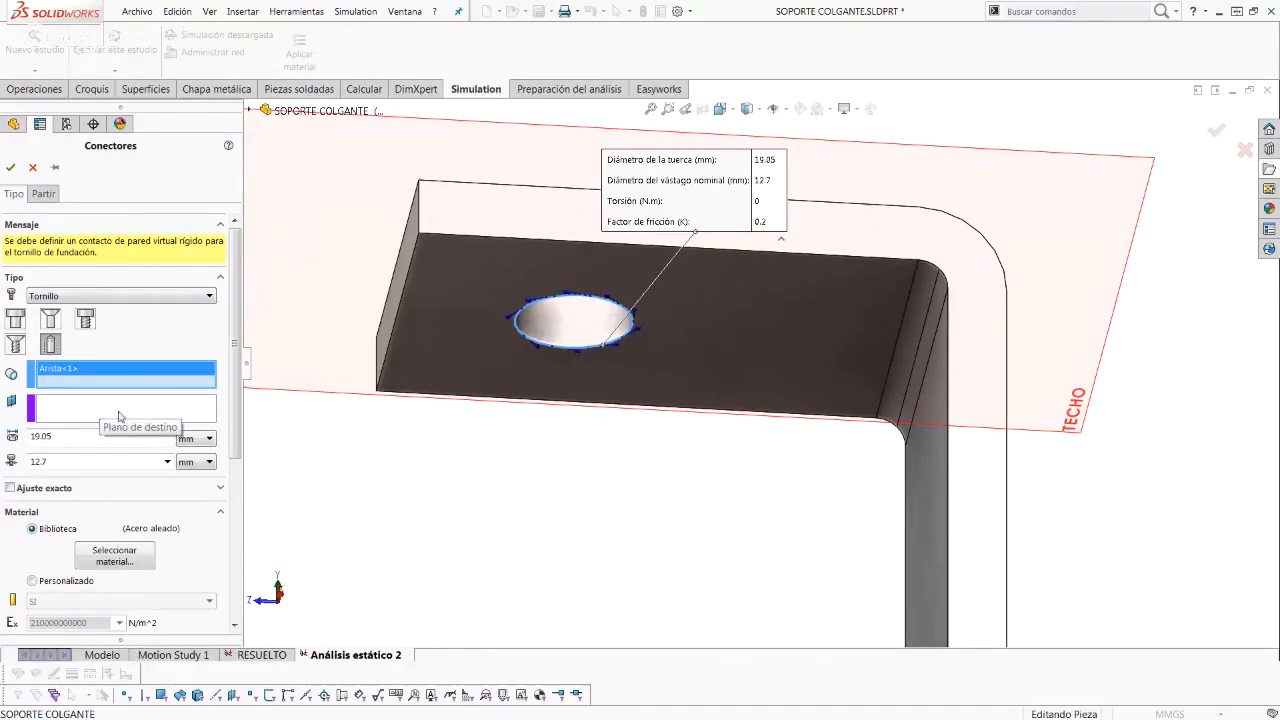
middle_drag(650, 510, 435, 427)
click(67, 412)
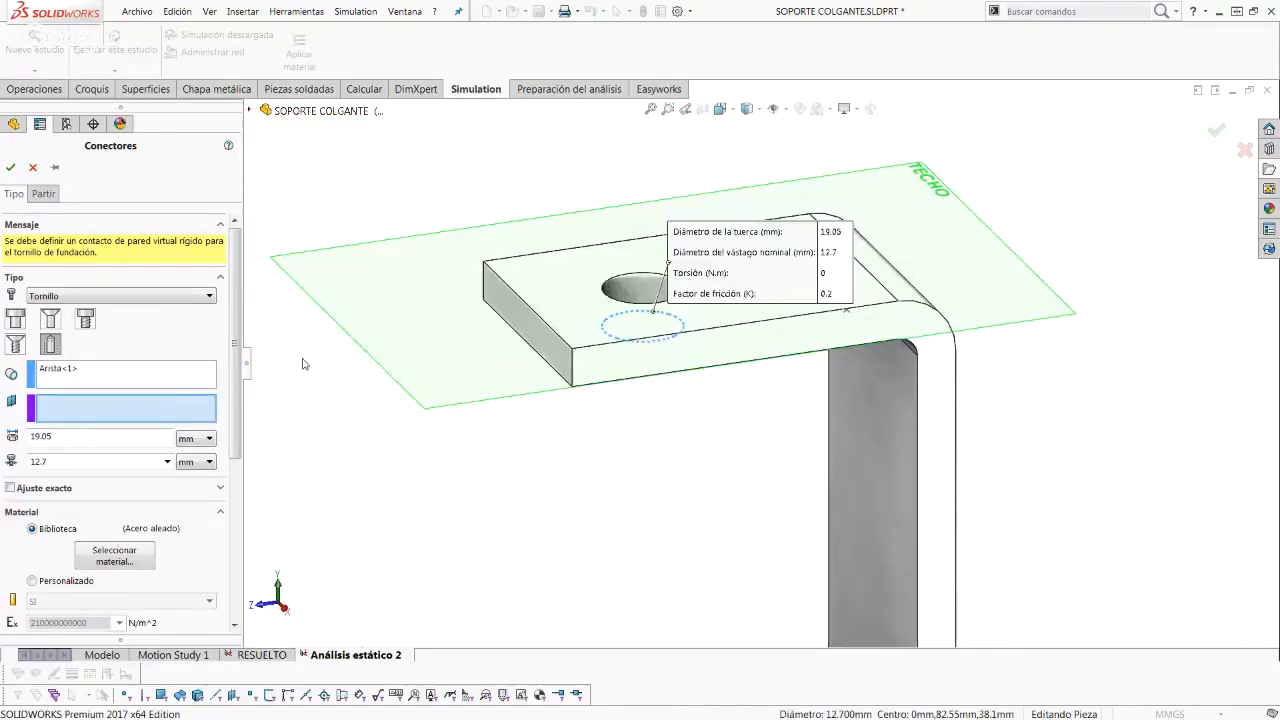
click(360, 350)
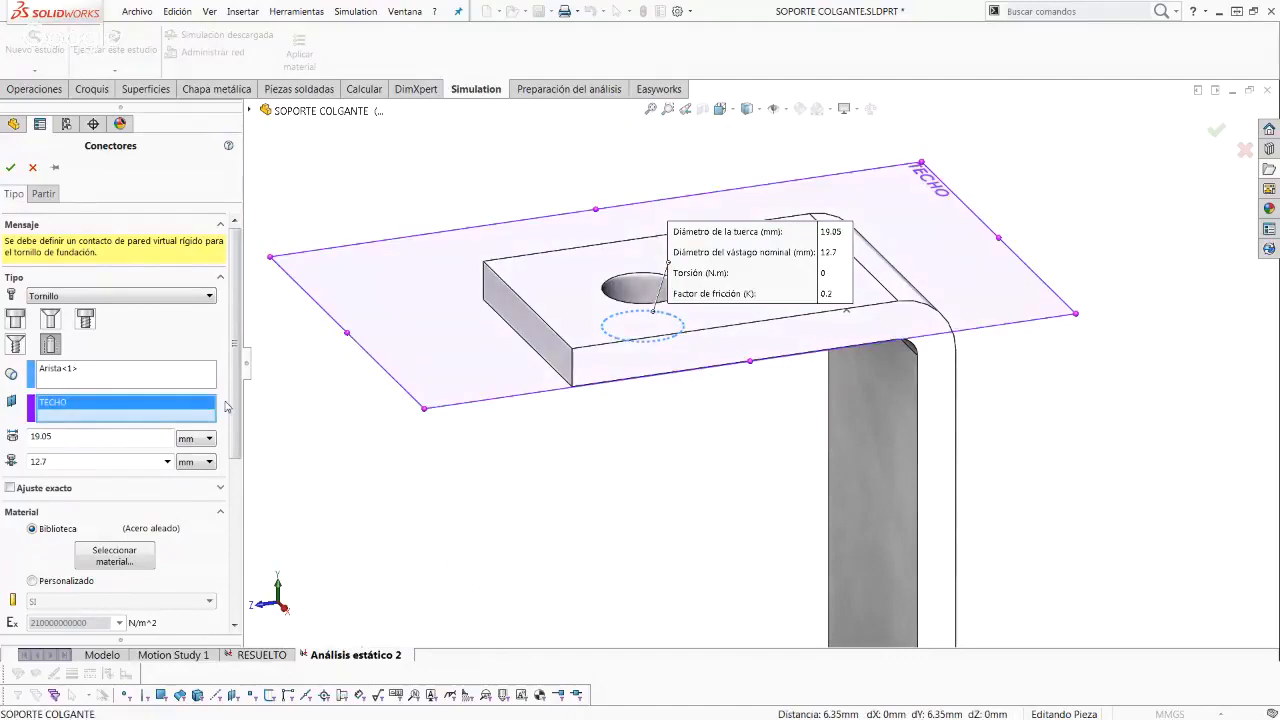
Step: Set the foundation bolt's torque preload (Torsión) to 30 N.m
middle_drag(634, 433, 663, 394)
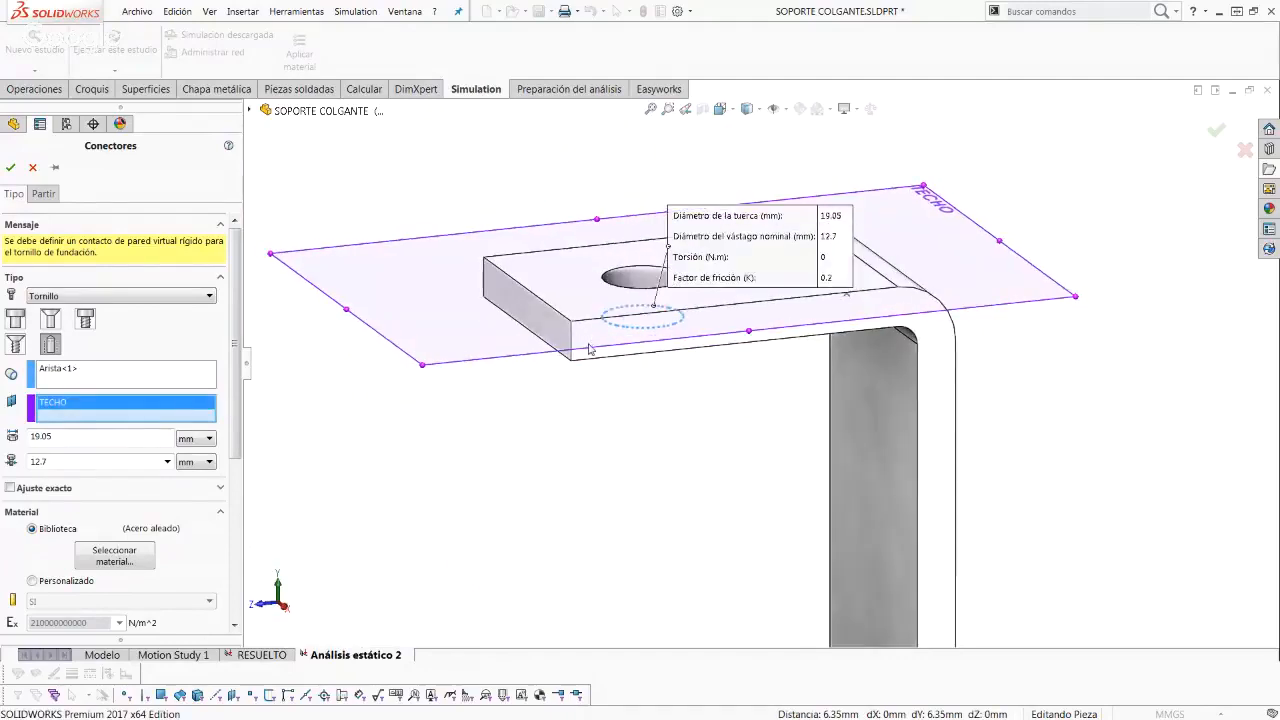
middle_drag(594, 358, 563, 432)
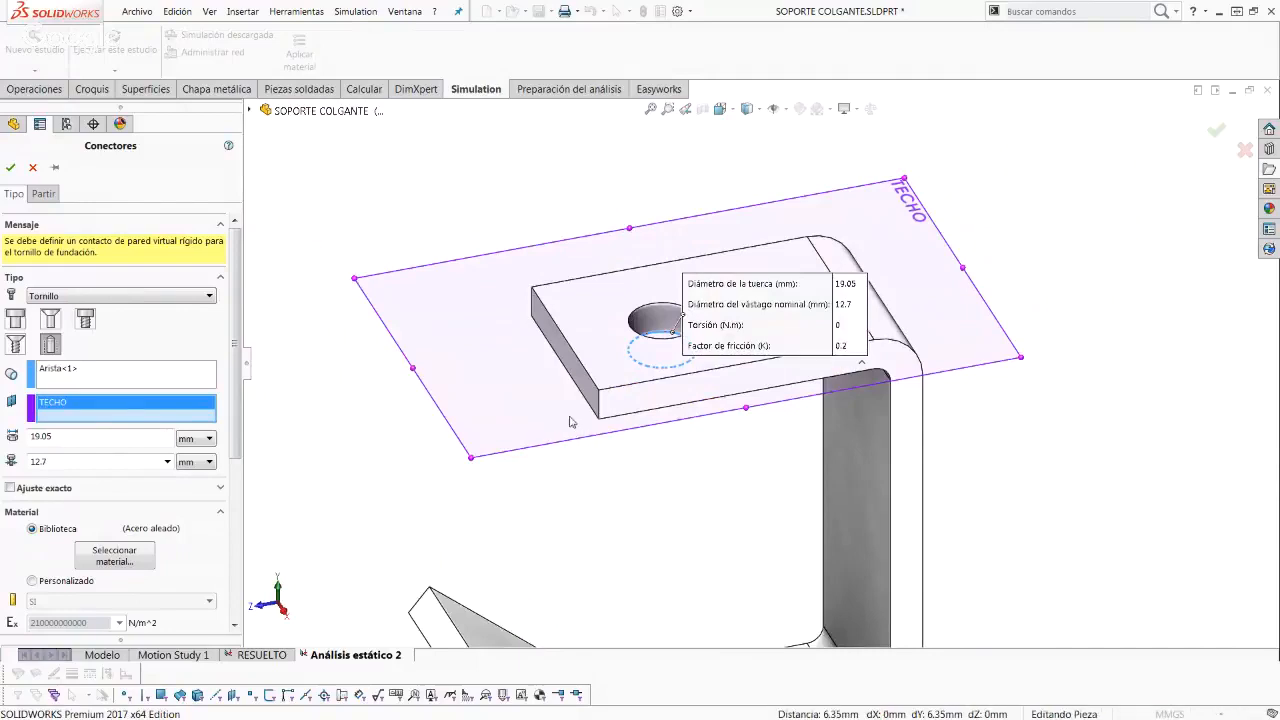
scroll(240, 357, down, 4)
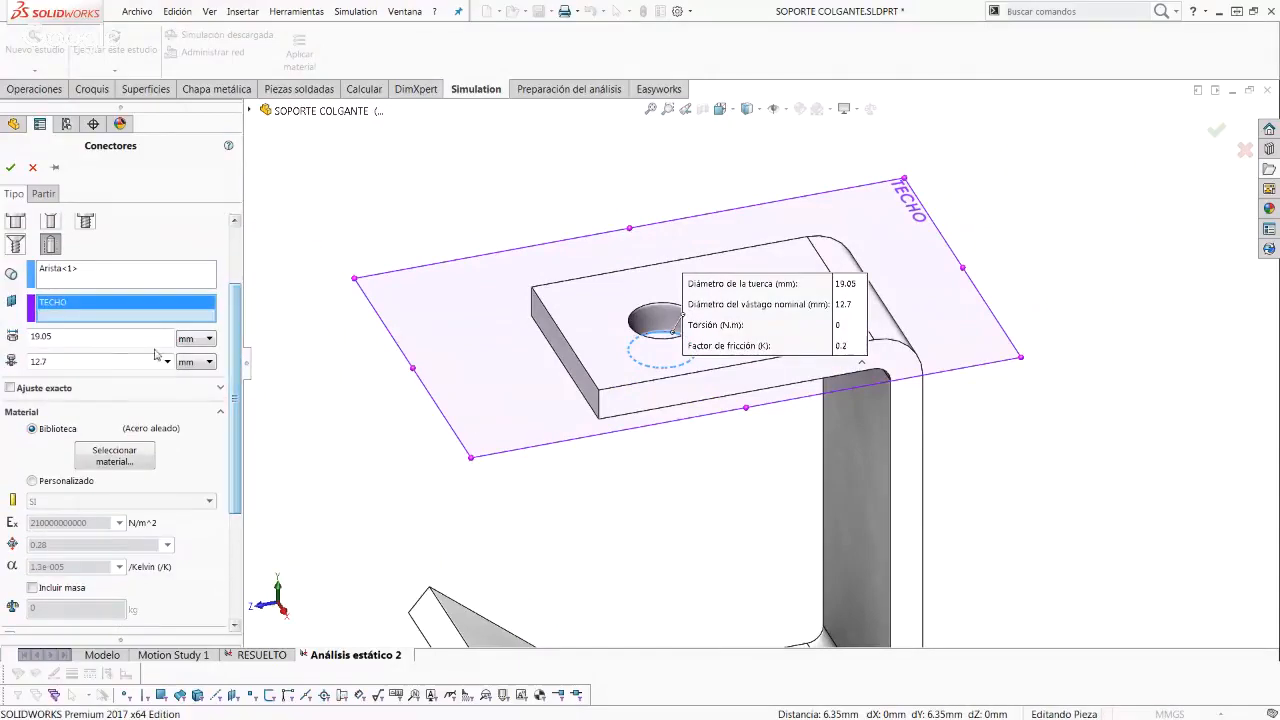
drag(234, 396, 243, 459)
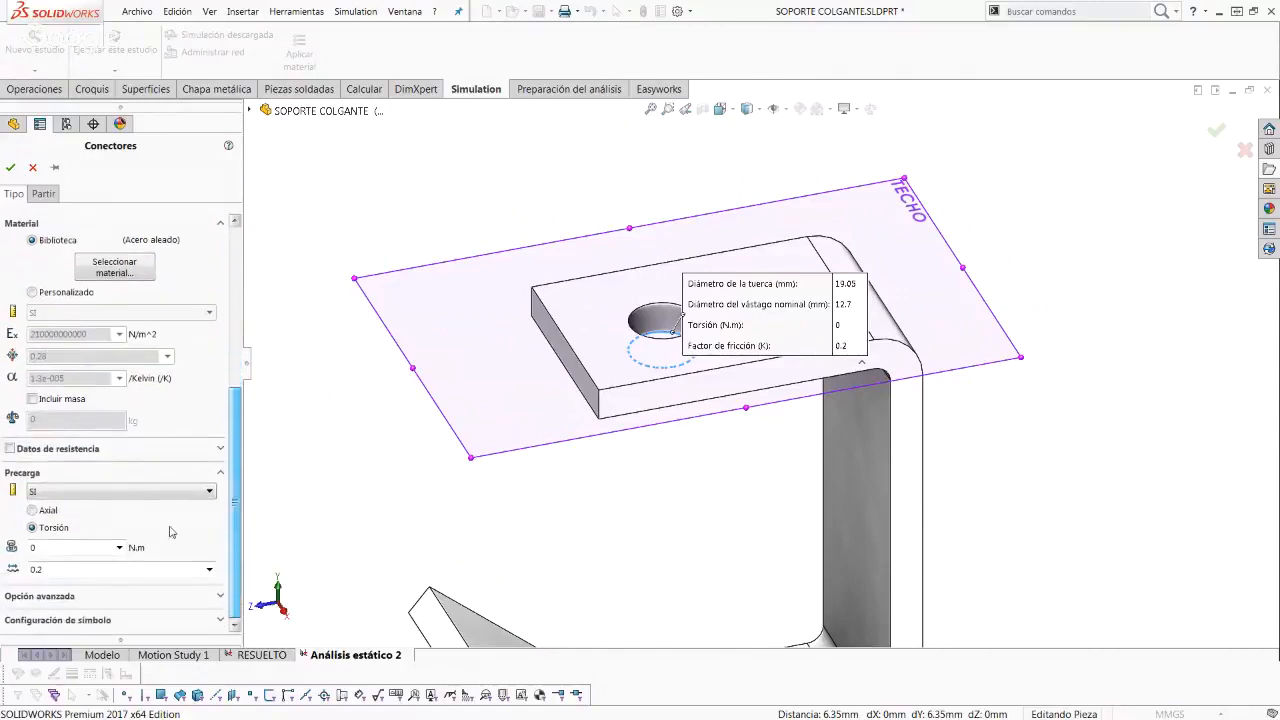
click(65, 547)
text(30)
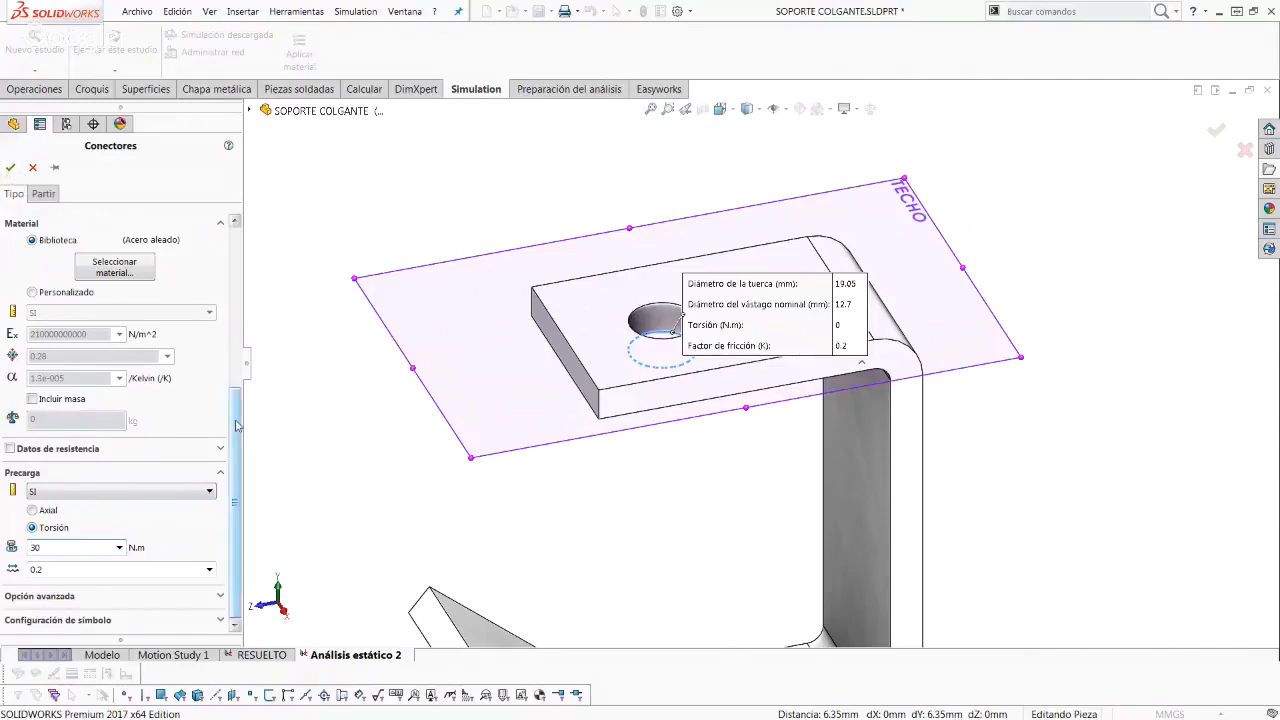
scroll(150, 440, up, 3)
scroll(60, 450, down, 3)
click(14, 452)
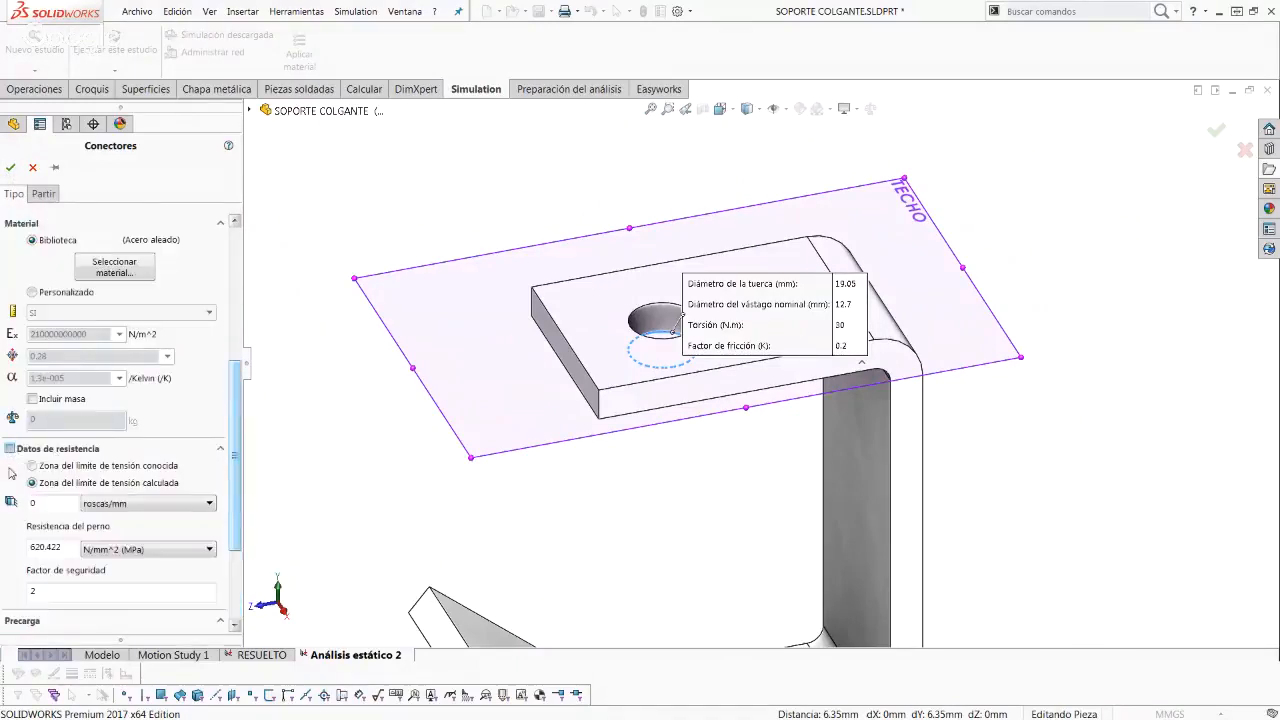
click(15, 458)
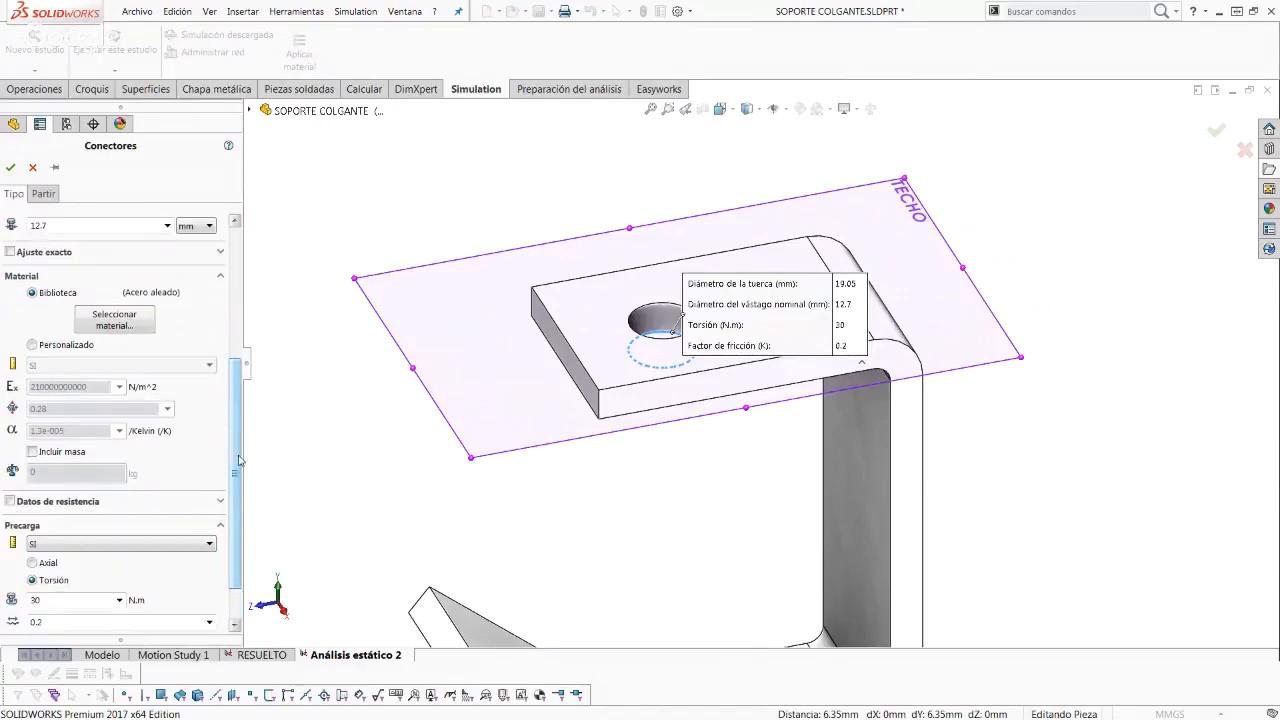
Step: Enable Ajuste exacto for the bolt on the flange hole's cylindrical face and accept the foundation bolt connector
scroll(240, 460, up, 3)
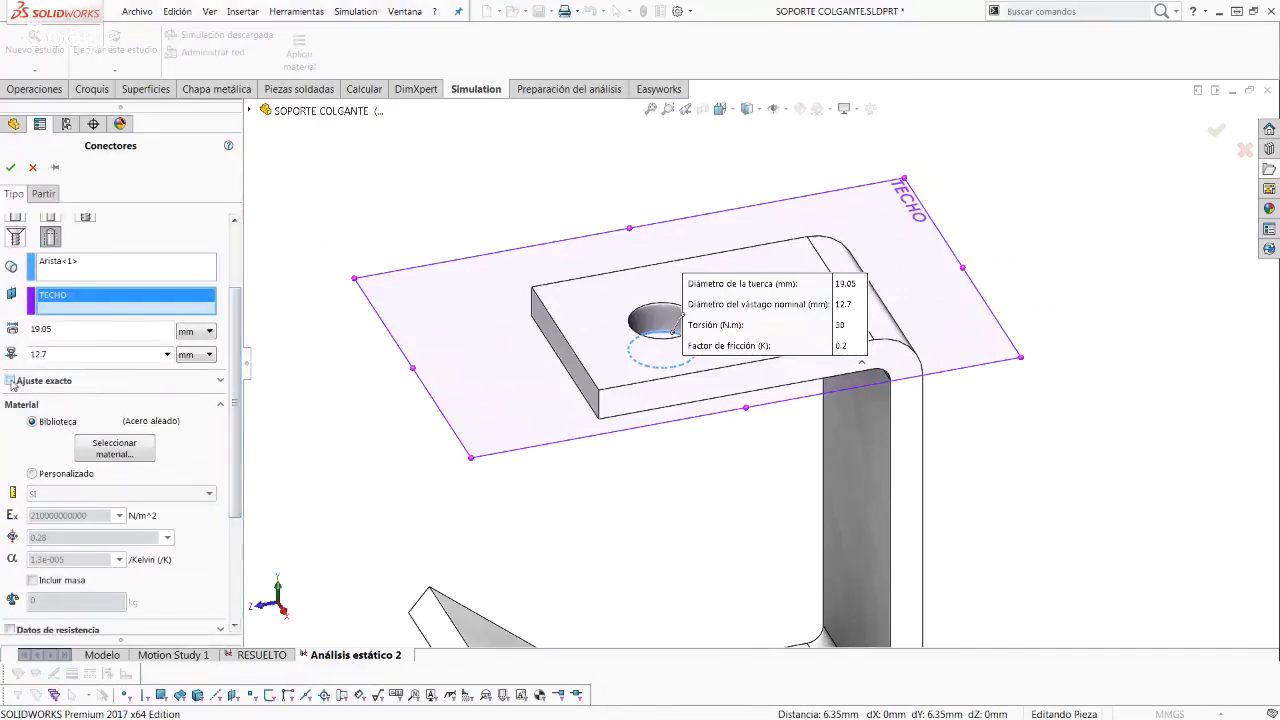
click(10, 381)
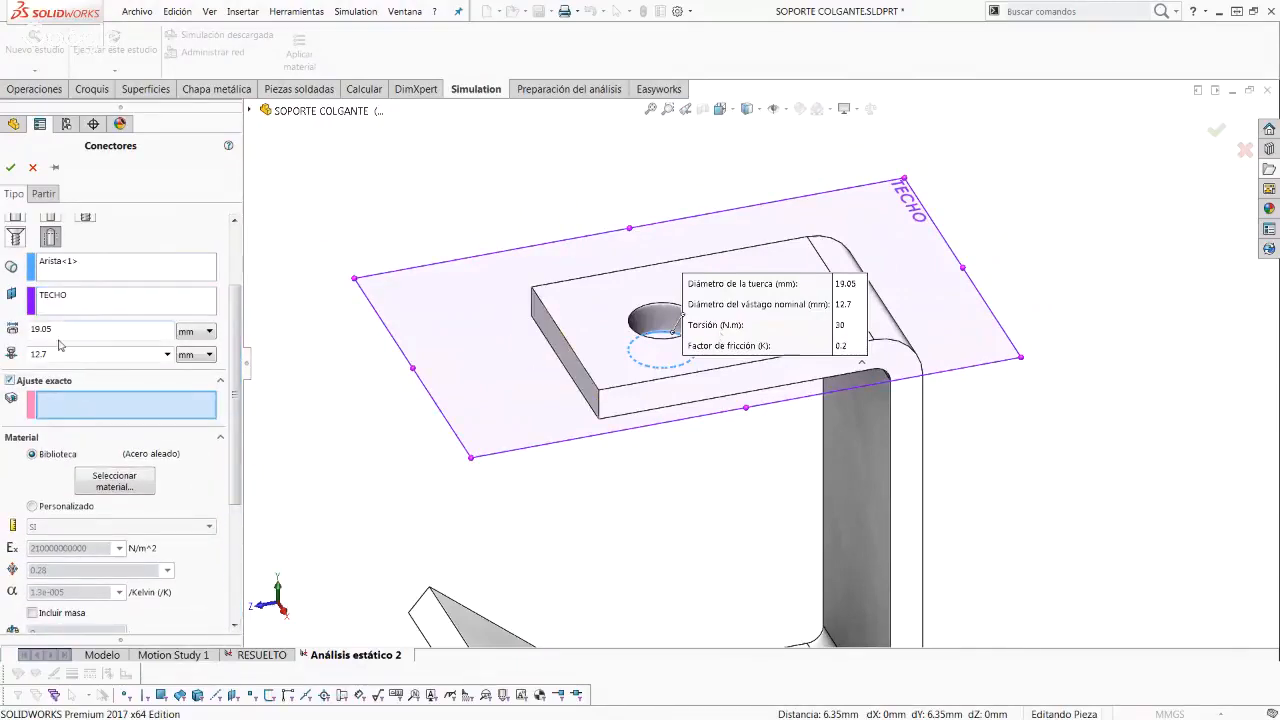
scroll(655, 328, down, 3)
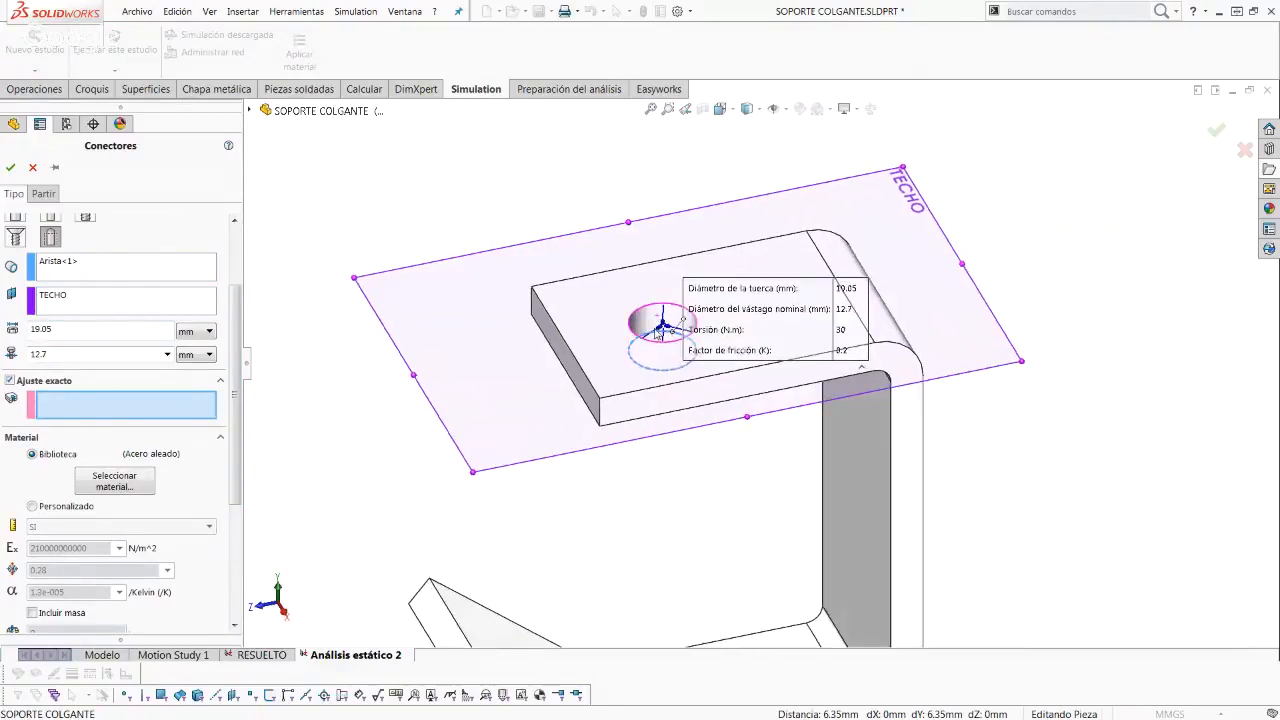
click(655, 328)
scroll(686, 330, up, 3)
scroll(686, 345, down, 2)
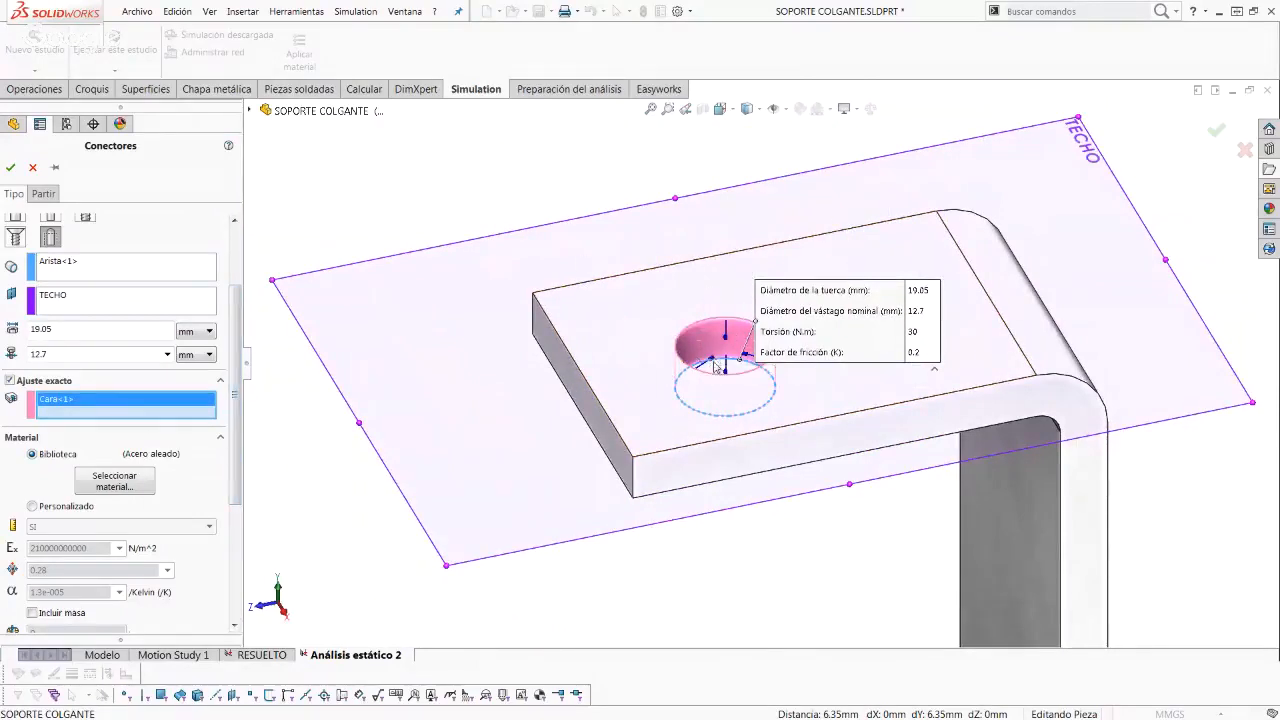
middle_drag(716, 364, 752, 383)
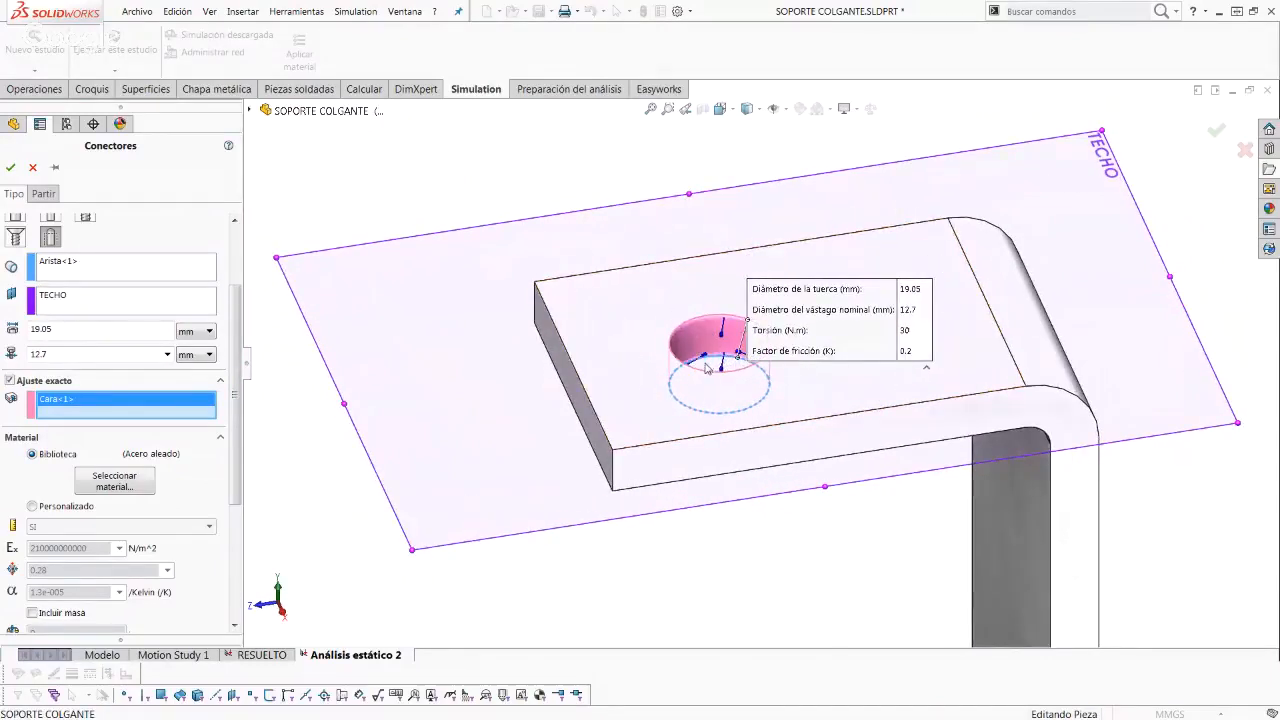
middle_drag(705, 367, 712, 370)
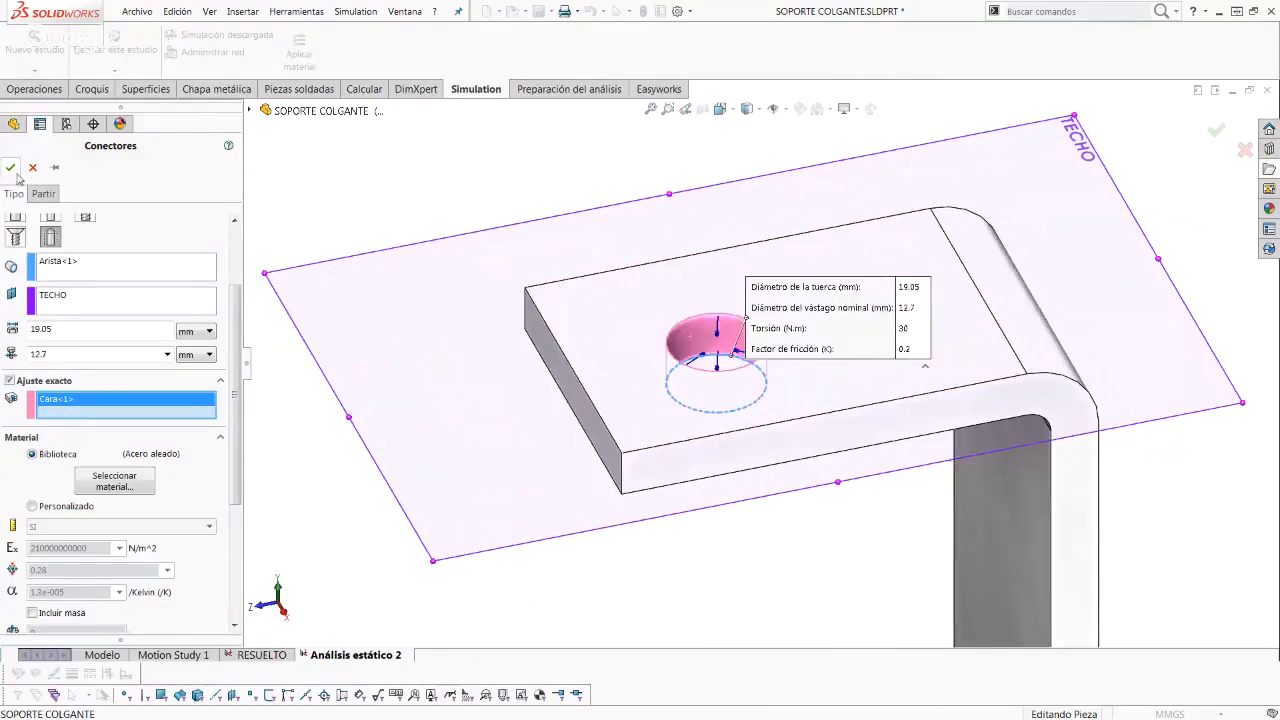
click(10, 167)
Step: Apply a 1000 N normal force per item, directed downward, on the flat inner face at the bottom of the hook
middle_drag(586, 363, 552, 373)
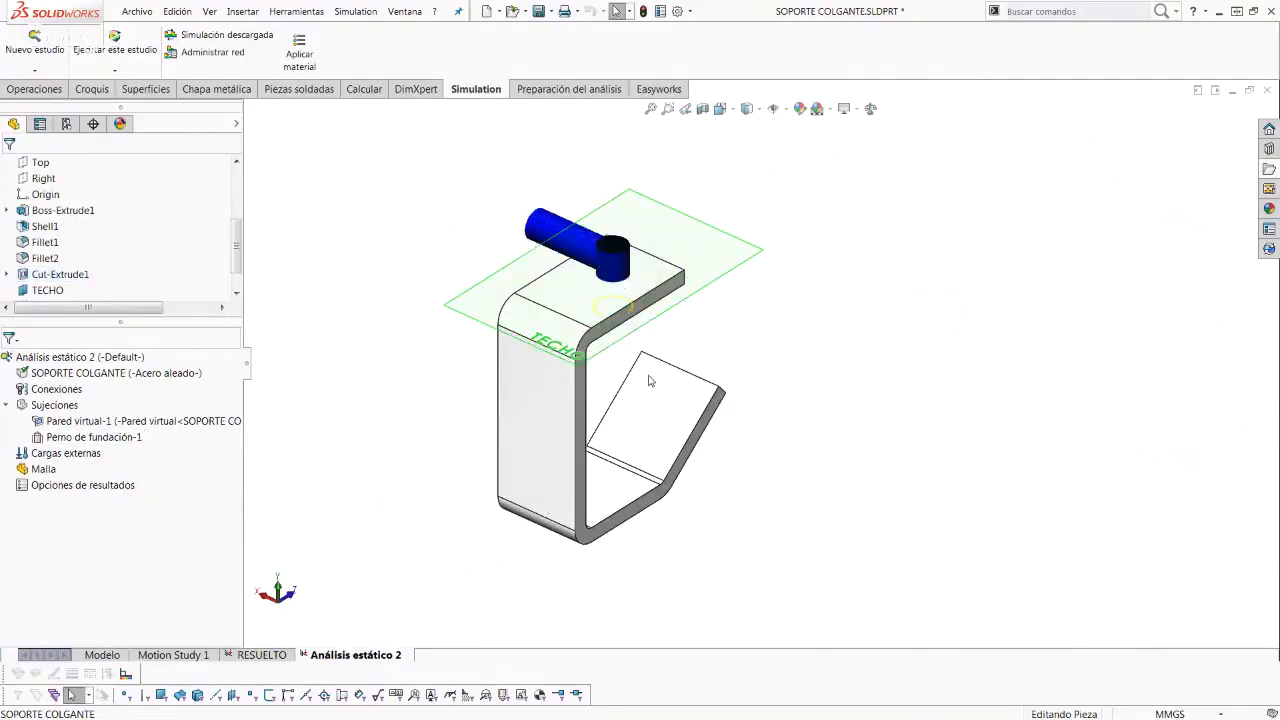
middle_drag(649, 381, 745, 468)
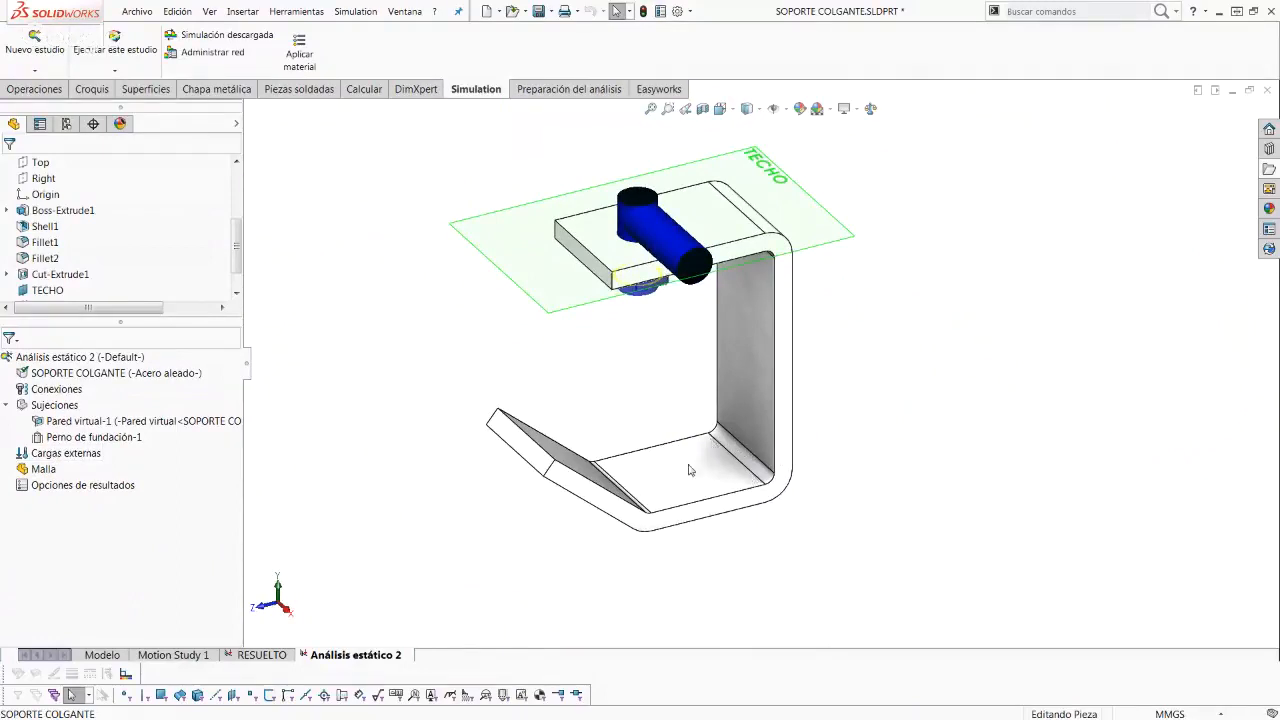
scroll(700, 478, down, 2)
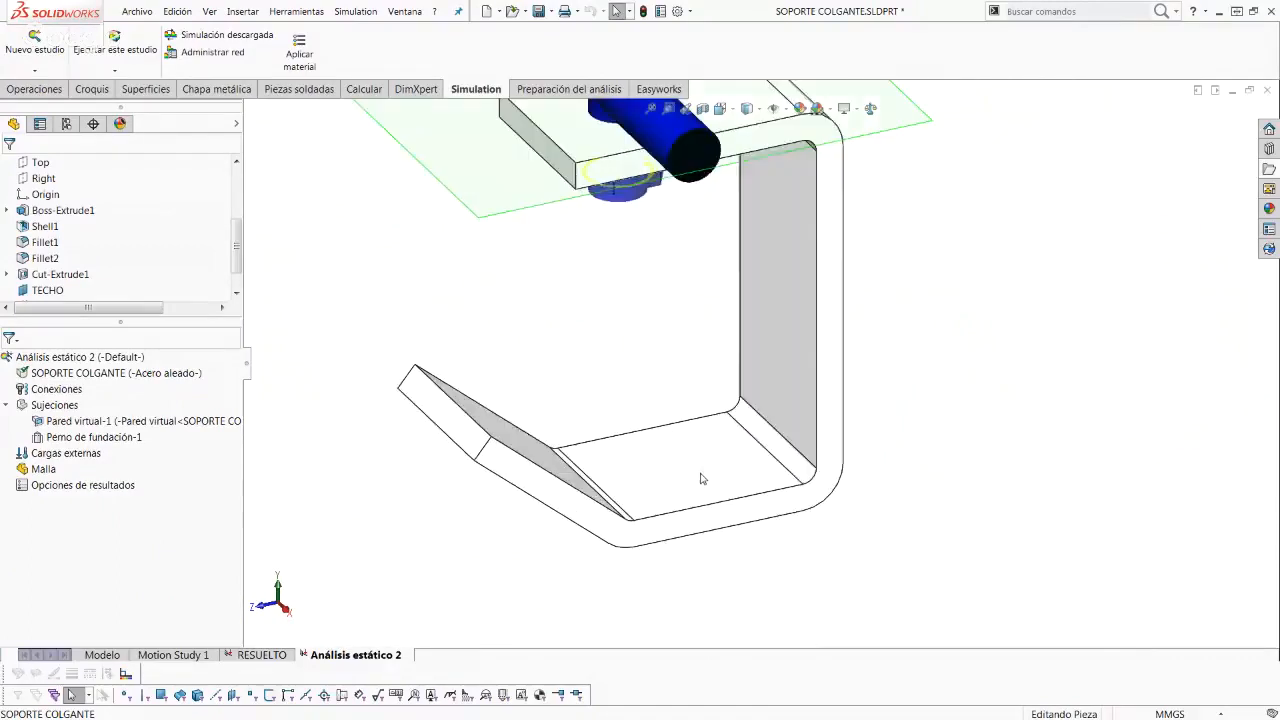
scroll(753, 352, up, 2)
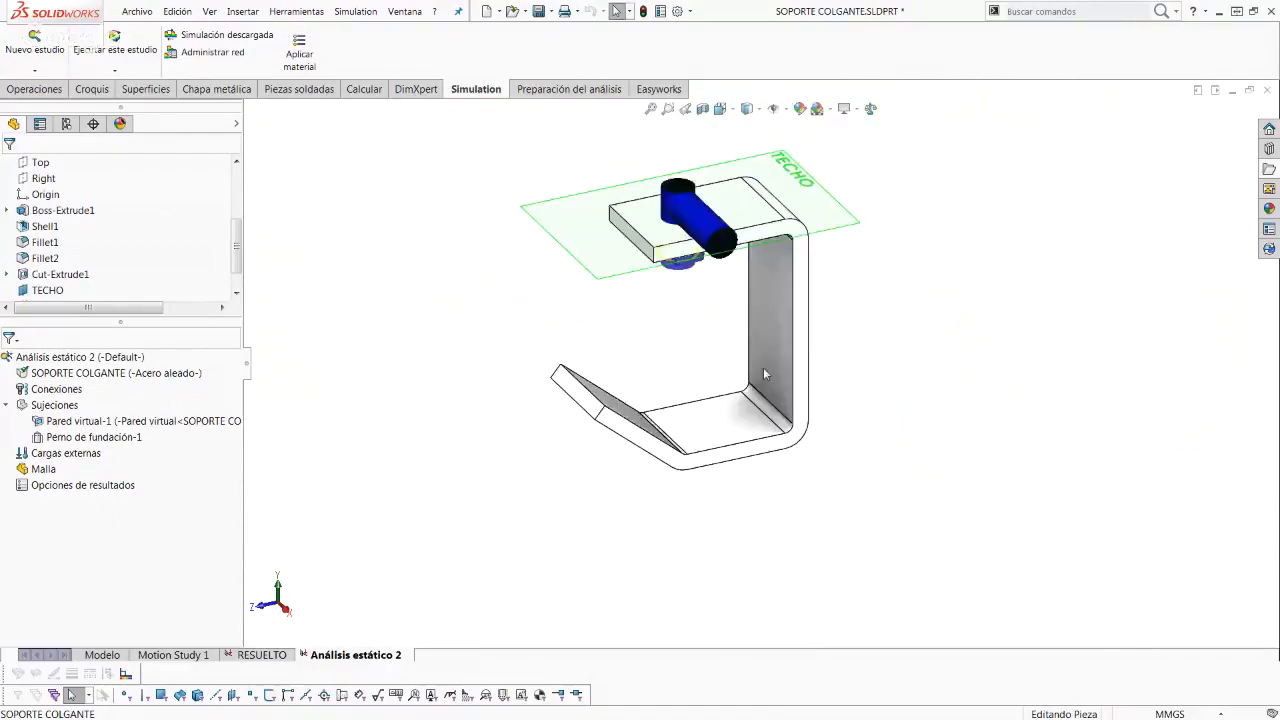
right_click(53, 453)
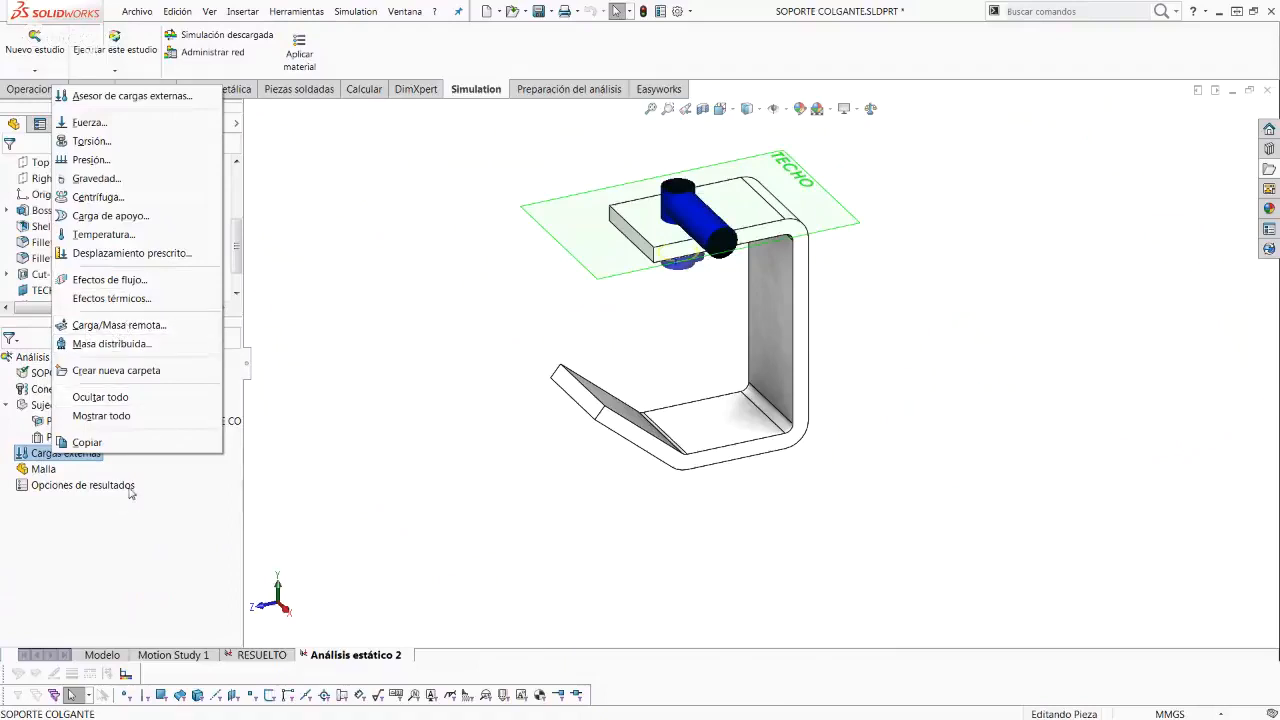
click(90, 123)
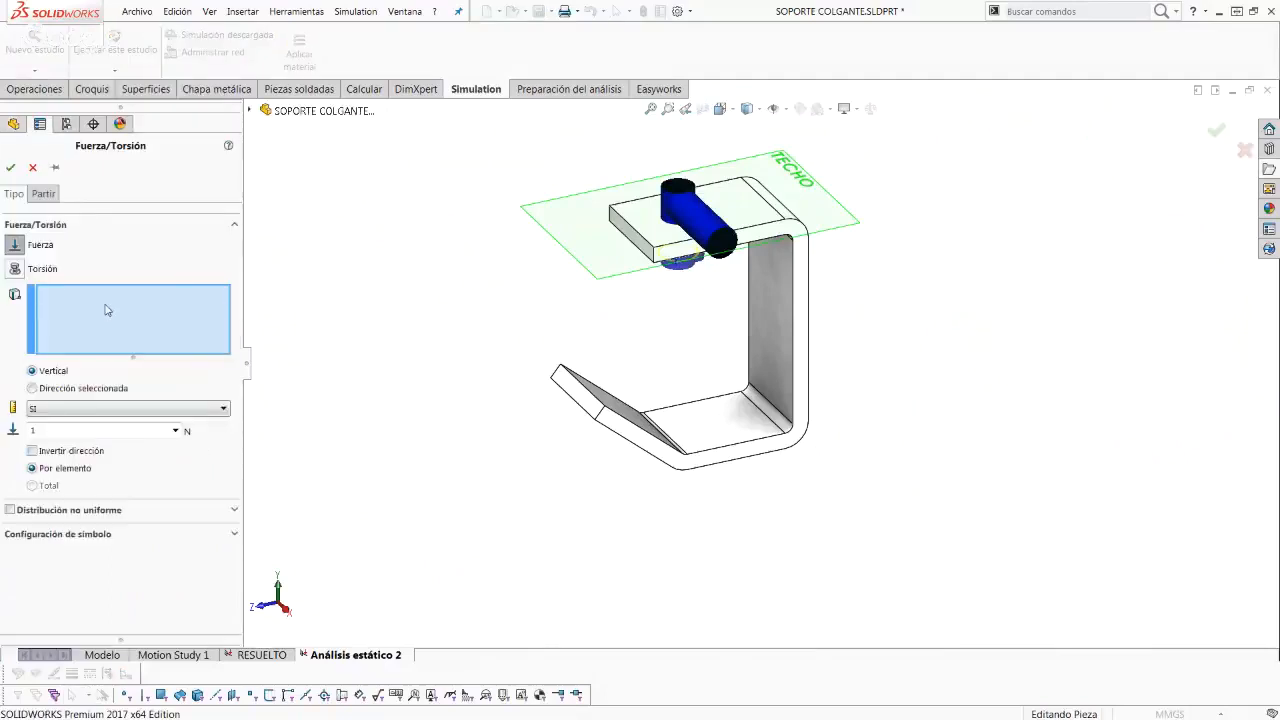
click(685, 386)
scroll(676, 440, down, 3)
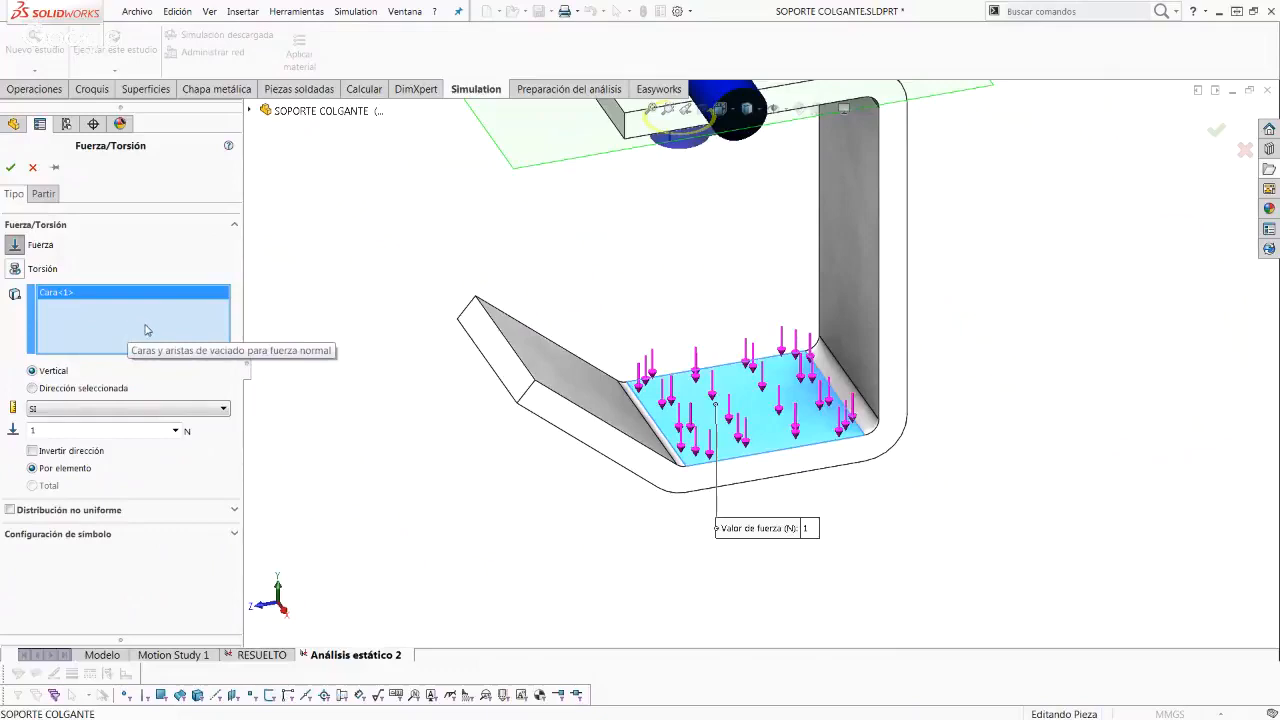
click(90, 430)
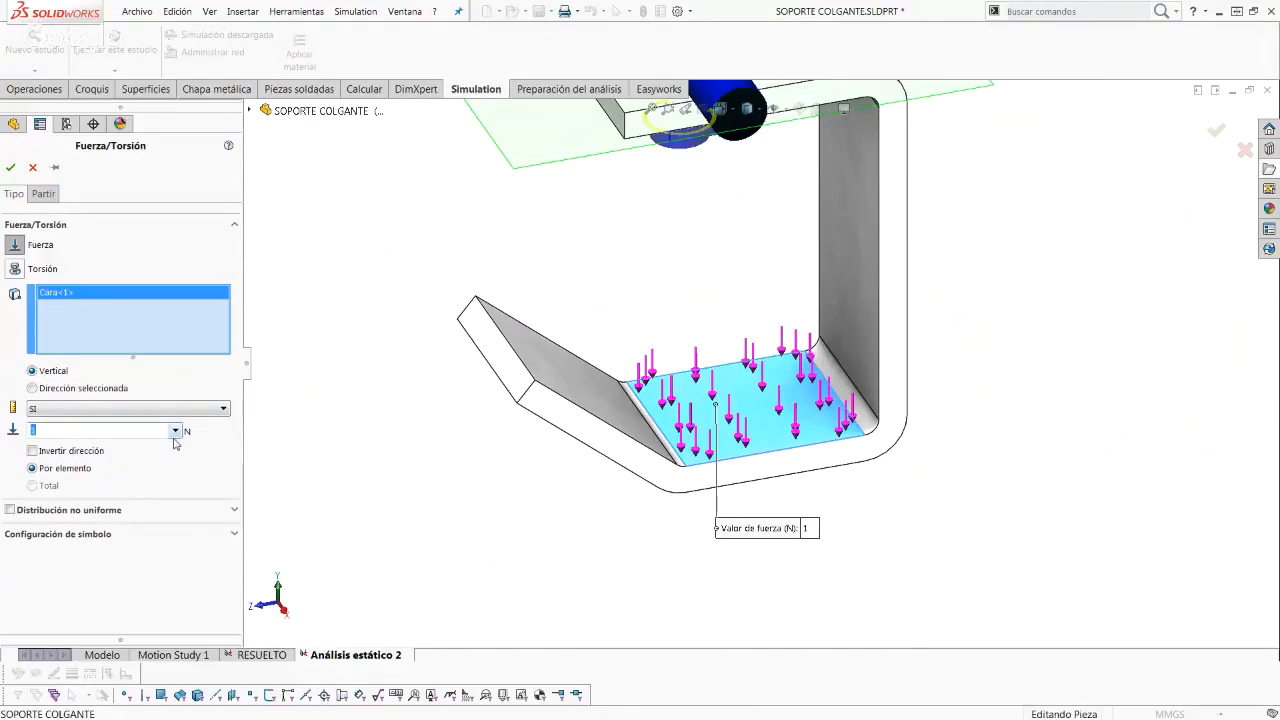
text(1000)
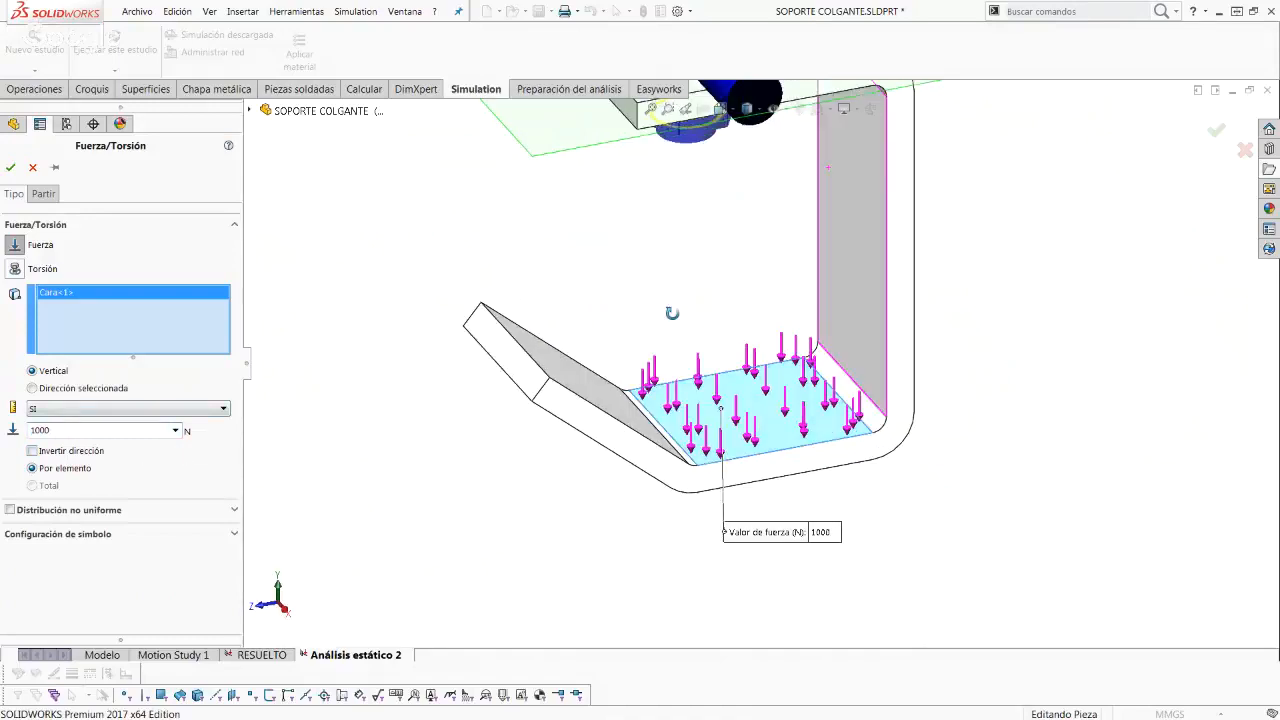
click(12, 169)
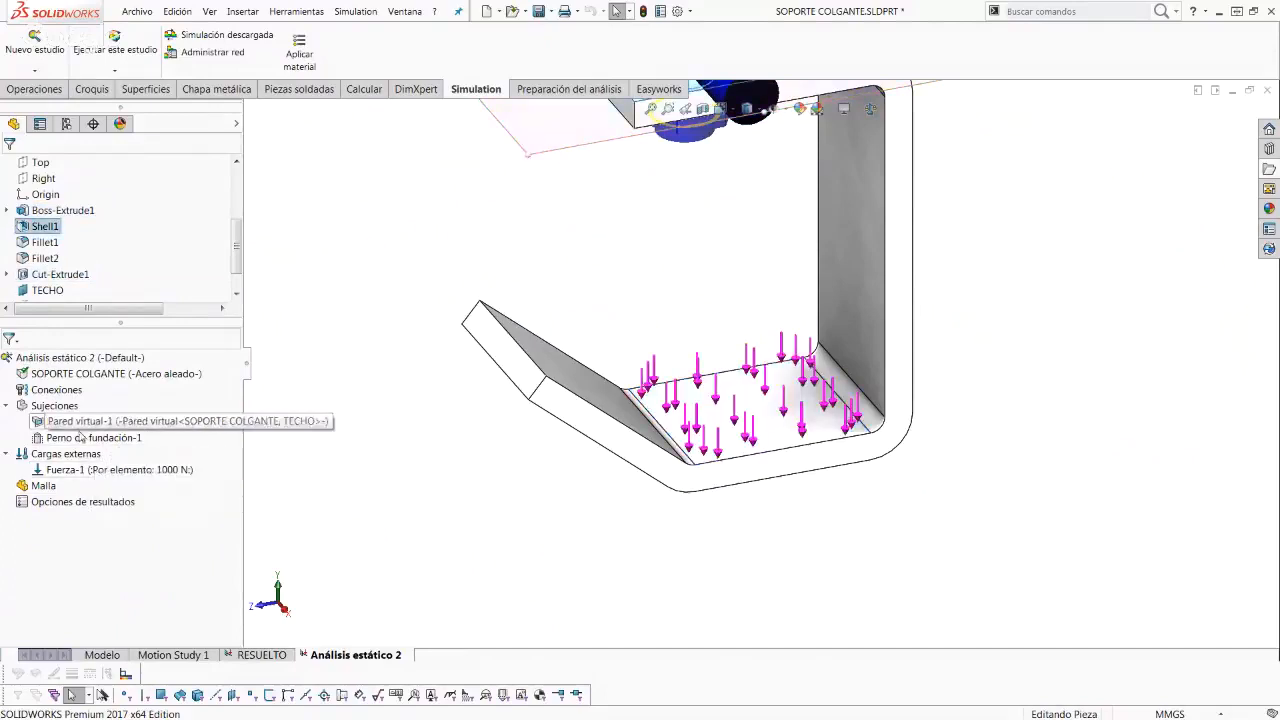
scroll(683, 362, up, 3)
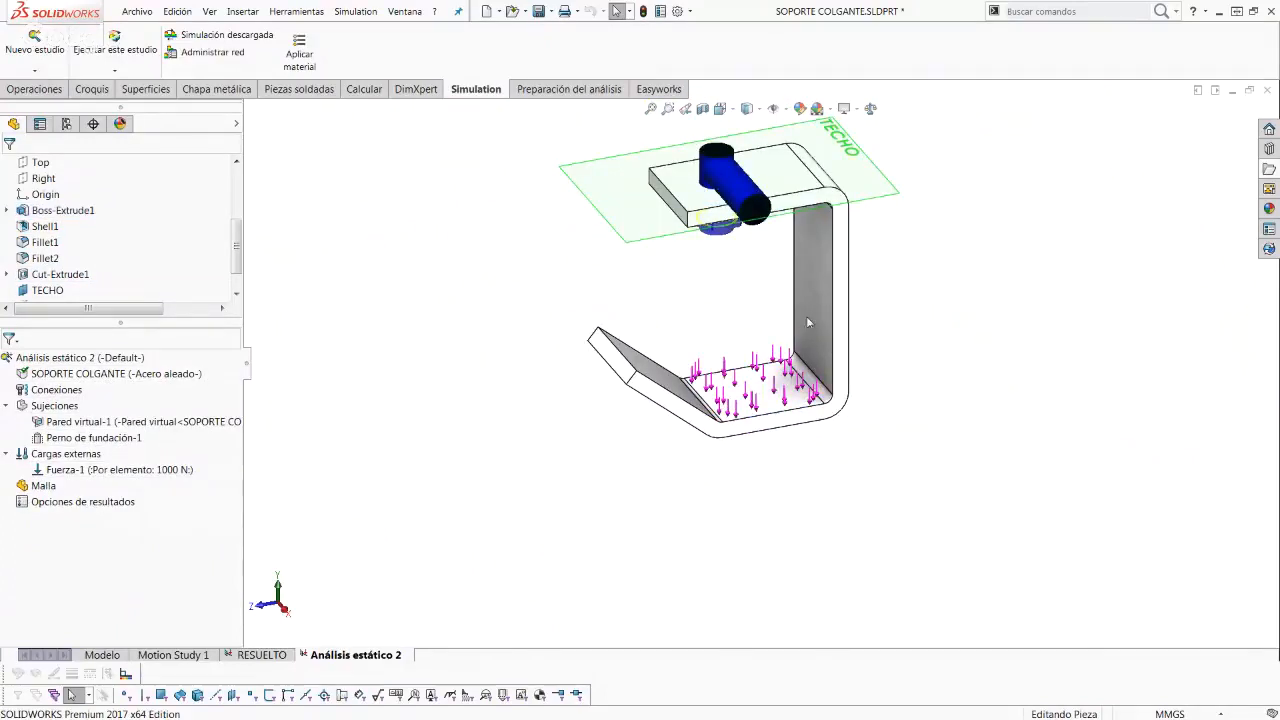
scroll(790, 314, down, 2)
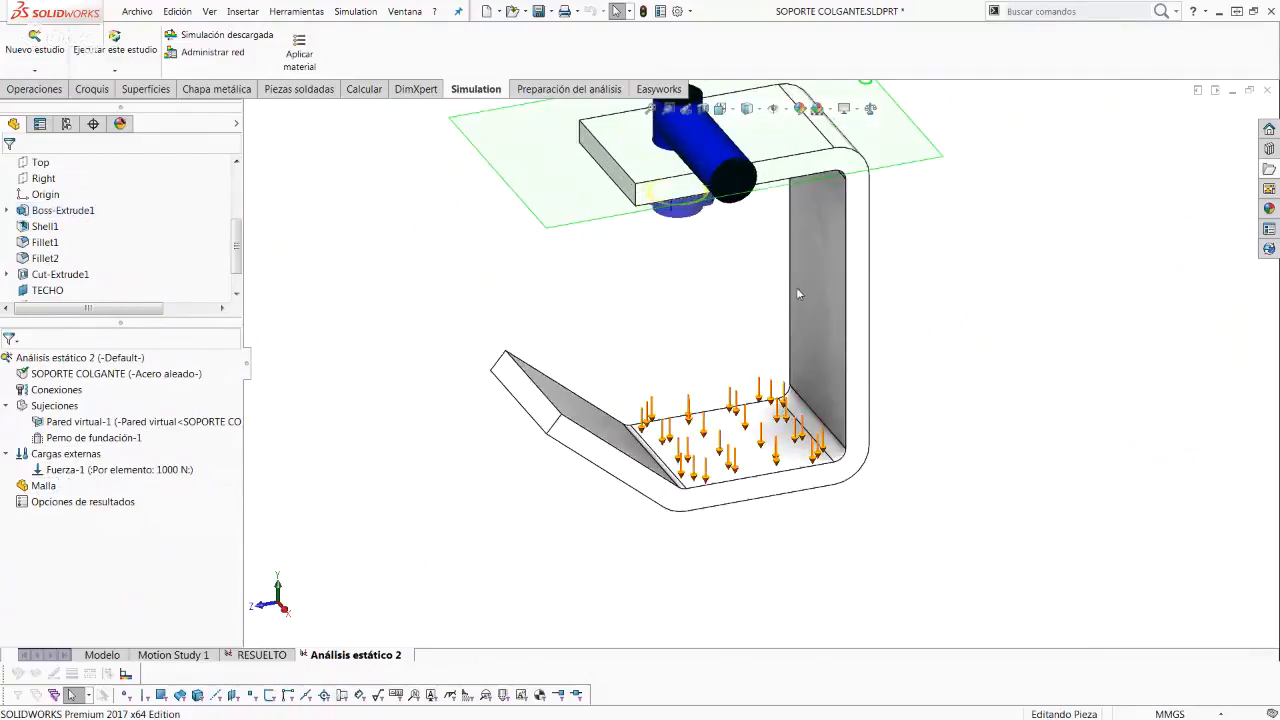
ctrl+middle_drag(780, 309, 746, 359)
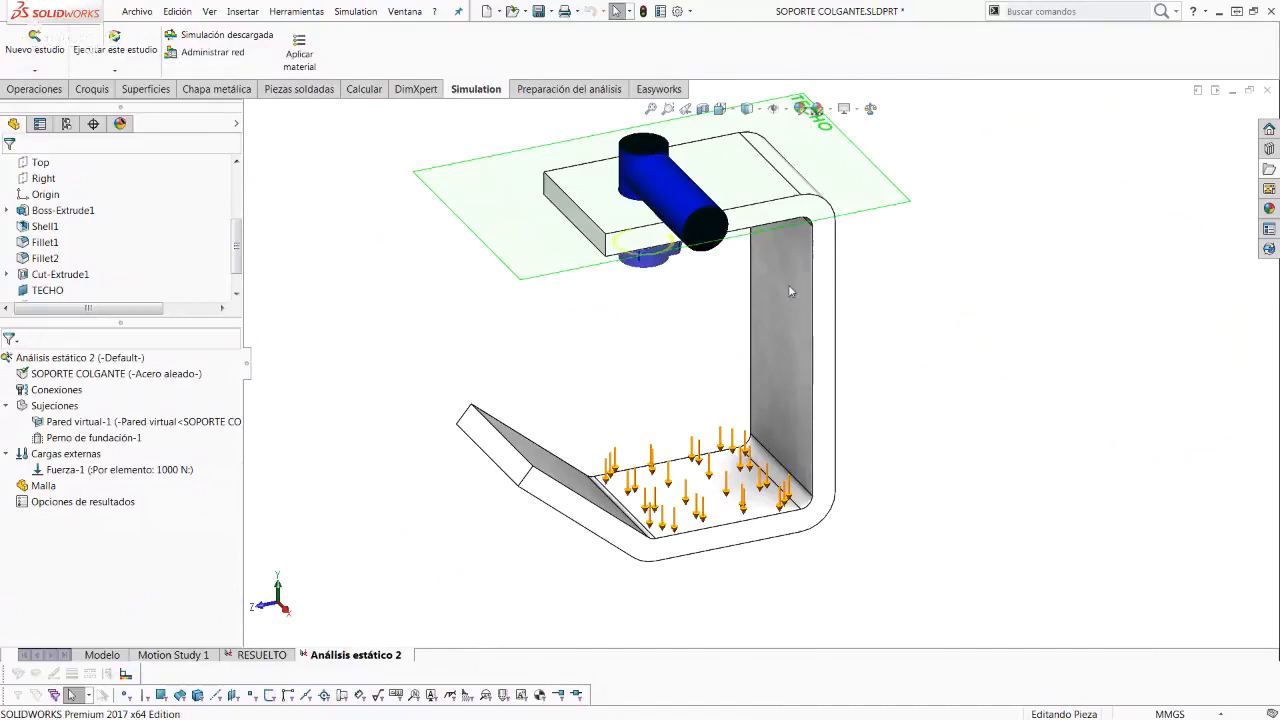
middle_drag(628, 407, 612, 384)
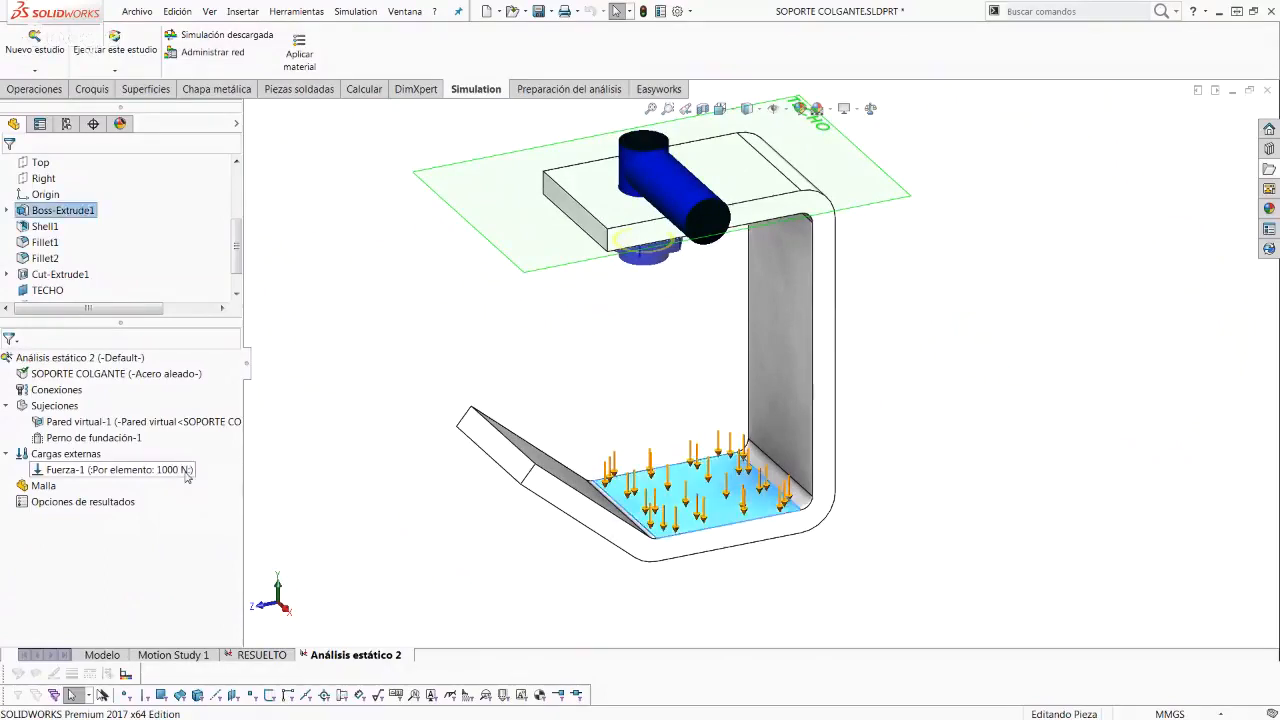
middle_drag(764, 351, 774, 363)
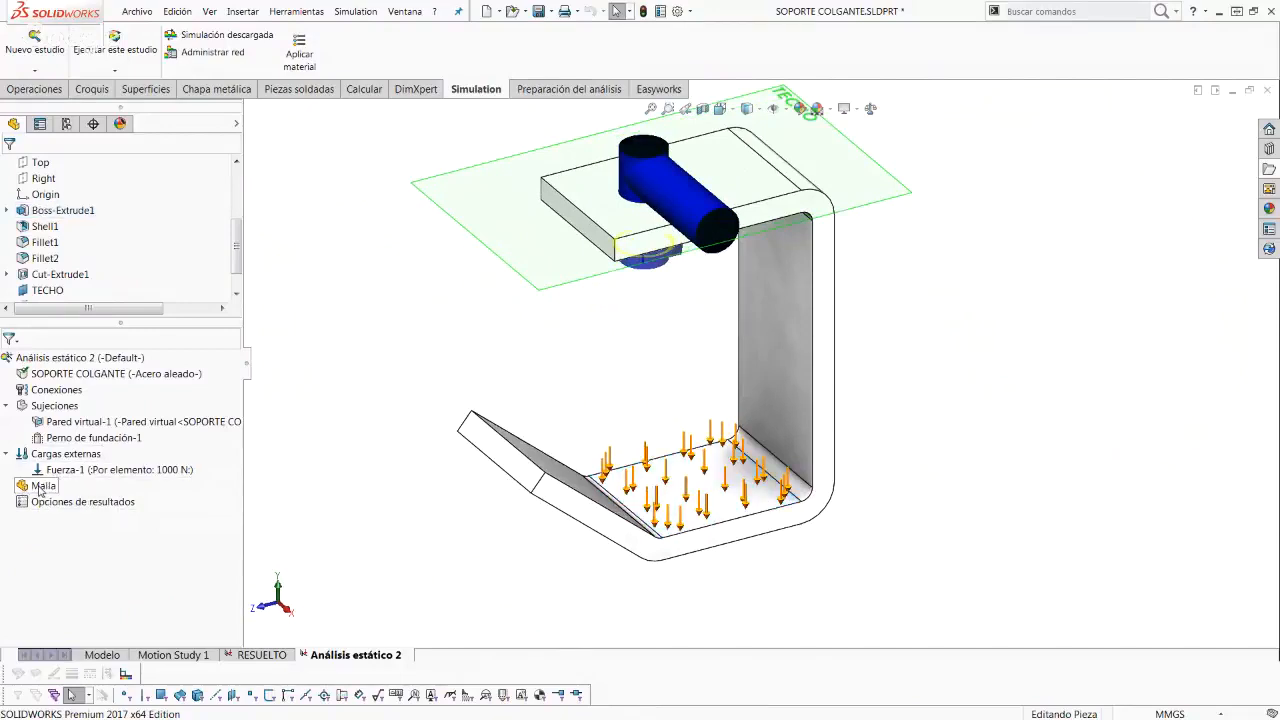
Step: Start a mesh control on the study's mesh and select the two inner bend faces beneath the bolted upper flange
right_click(40, 488)
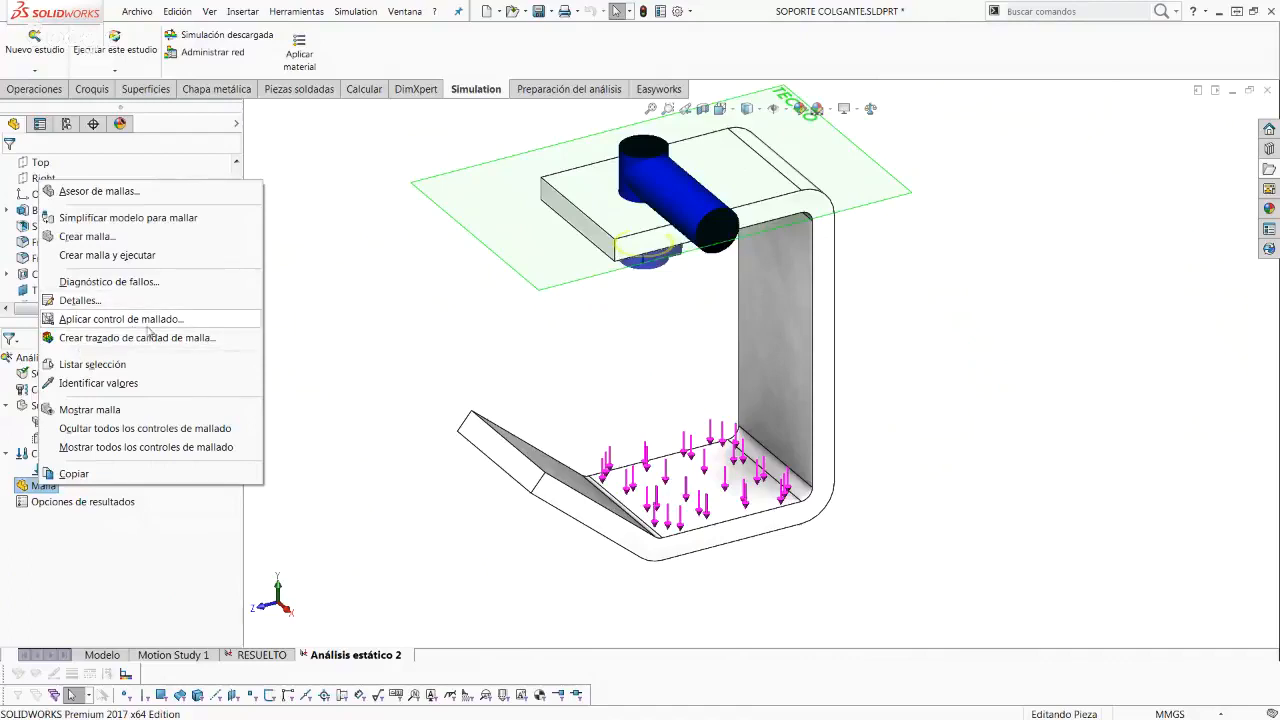
click(184, 322)
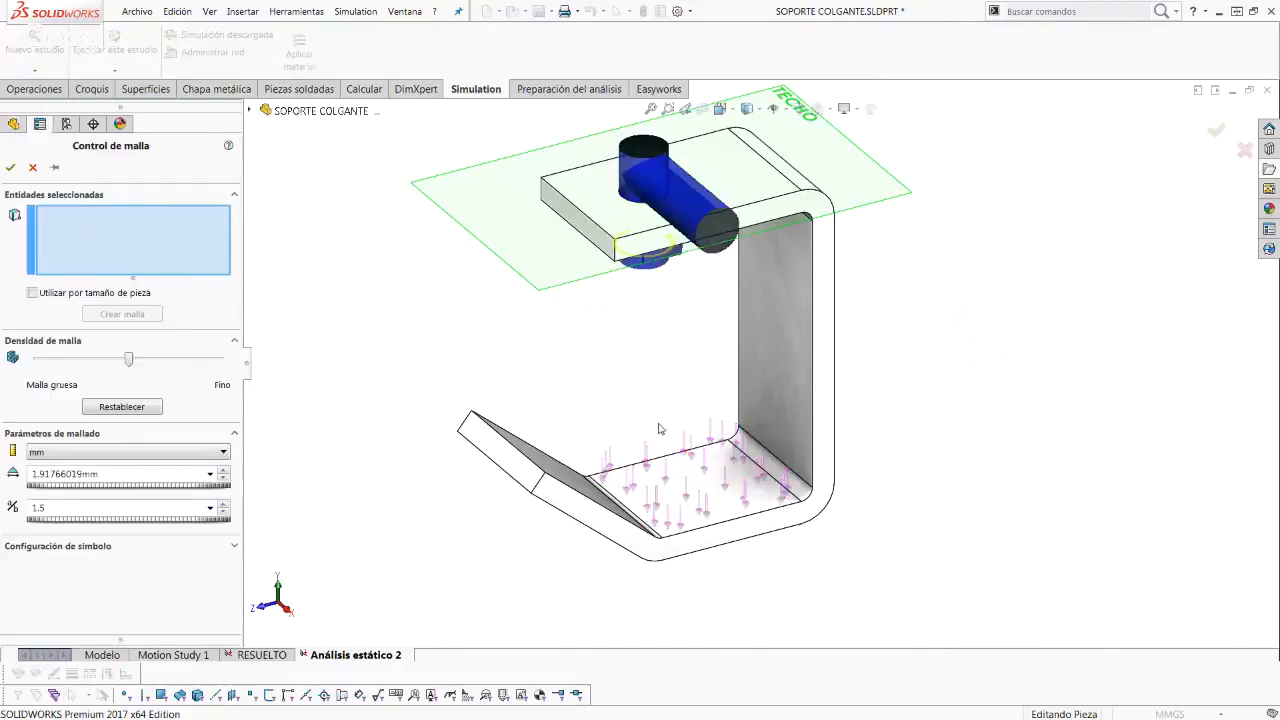
middle_drag(660, 427, 430, 330)
middle_drag(606, 394, 762, 459)
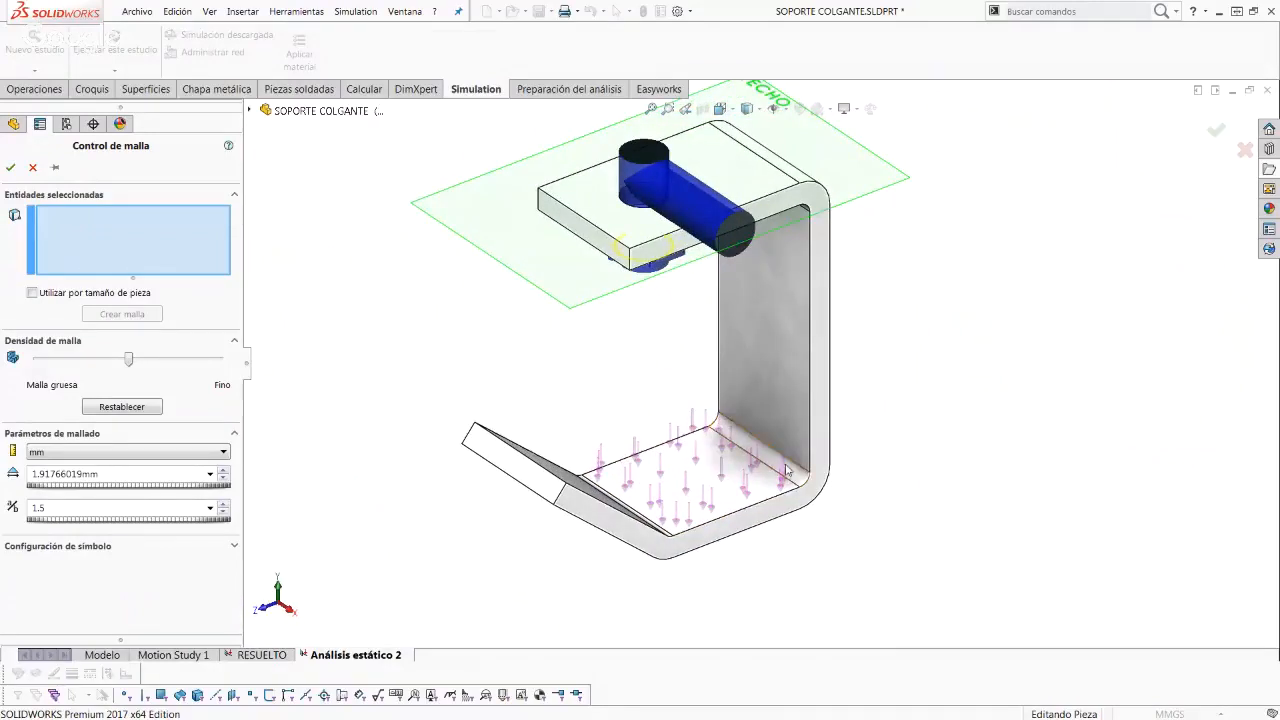
scroll(775, 455, down, 2)
middle_drag(775, 455, 766, 251)
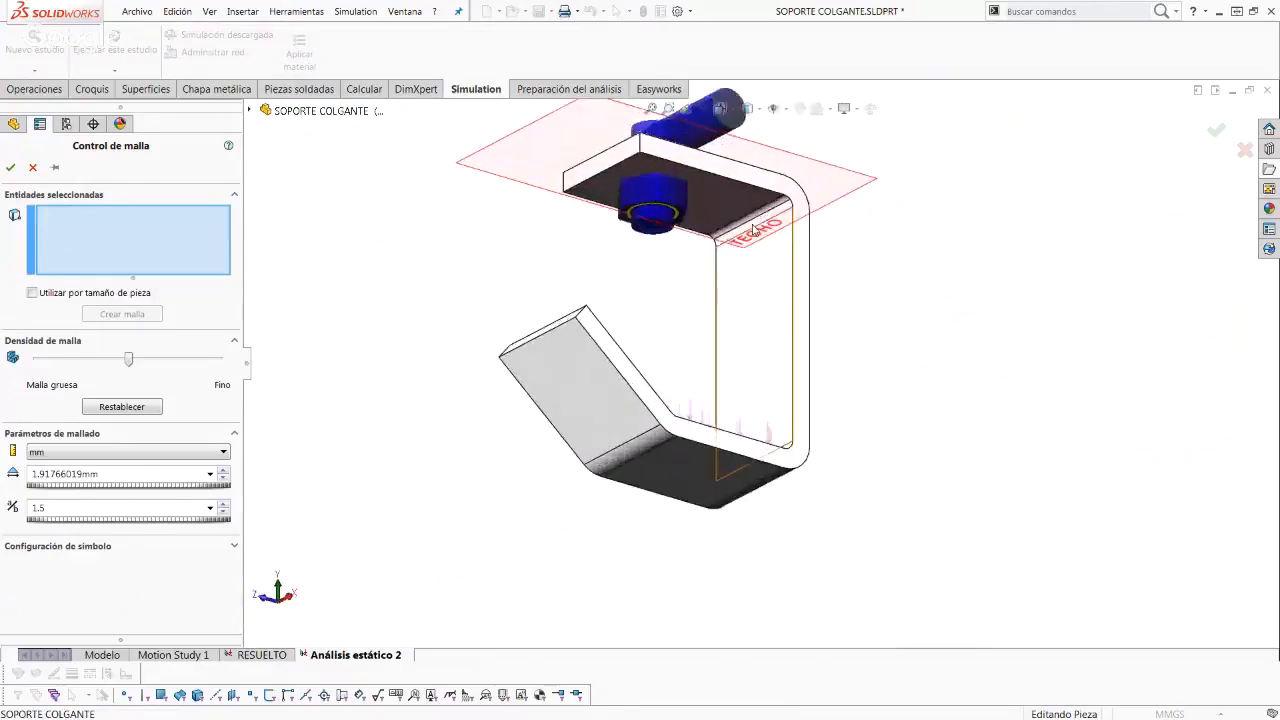
scroll(758, 247, down, 3)
scroll(760, 240, down, 3)
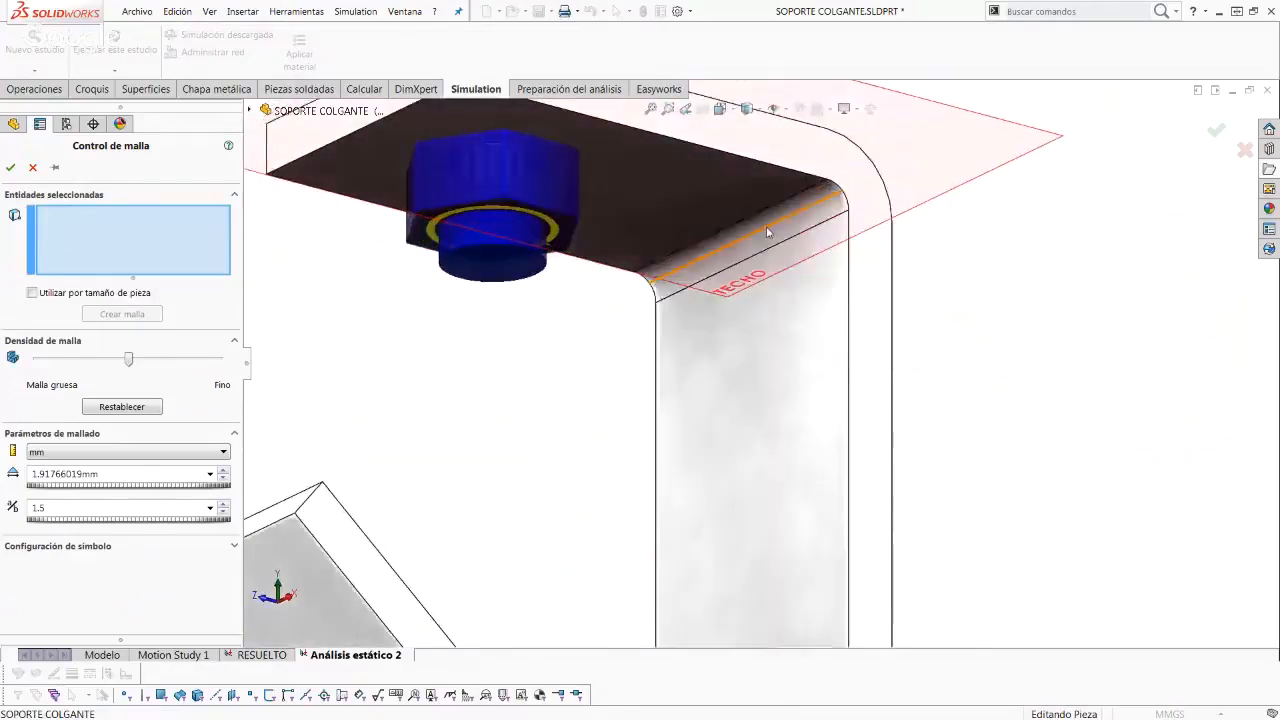
click(771, 224)
click(745, 262)
Step: Add the inner bend face between the vertical wall and the hook's bottom to the mesh control
key(ctrl+7)
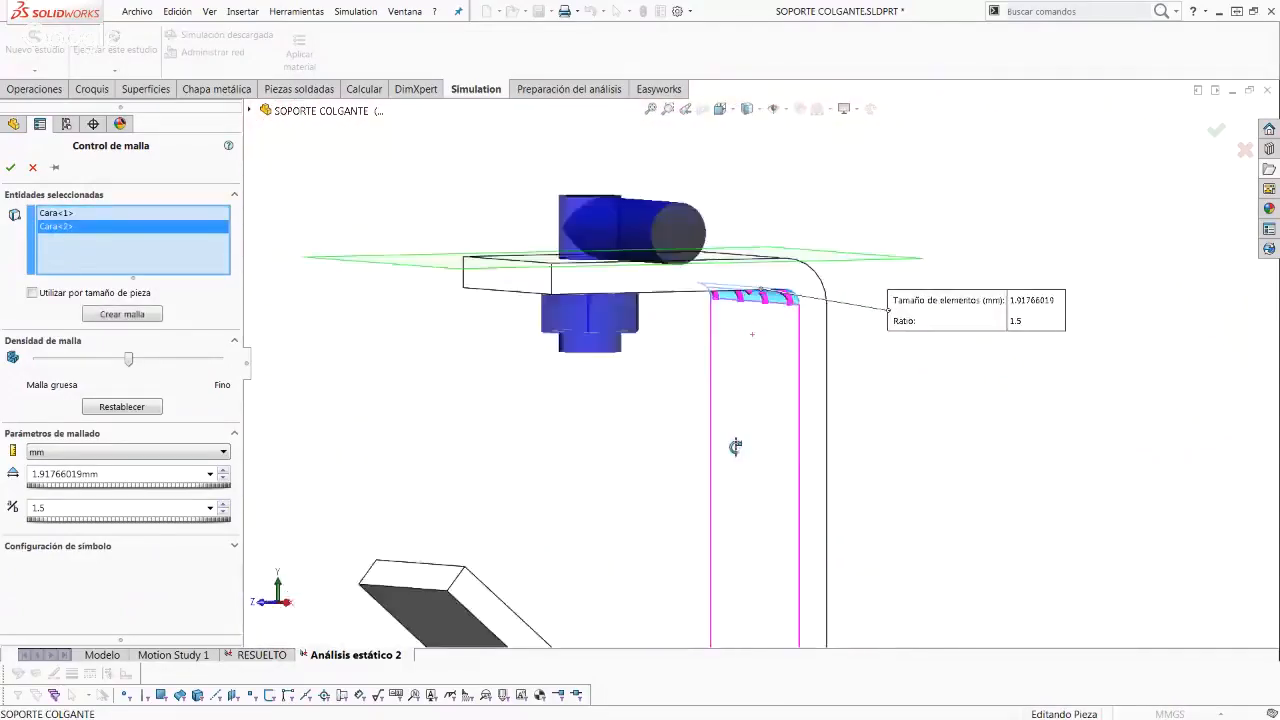
scroll(745, 577, down, 2)
click(768, 474)
scroll(740, 400, up, 2)
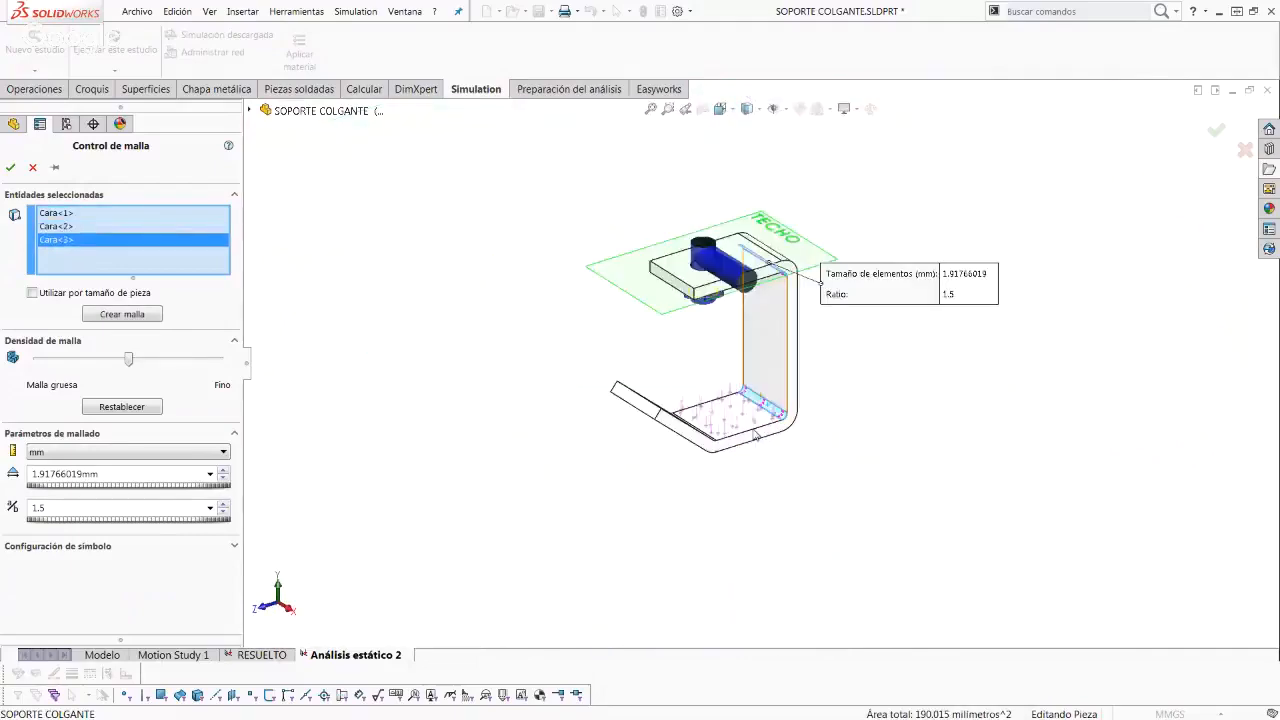
Step: Add the cylindrical face of the bolt hole in the upper flange to the mesh control
scroll(718, 285, down, 3)
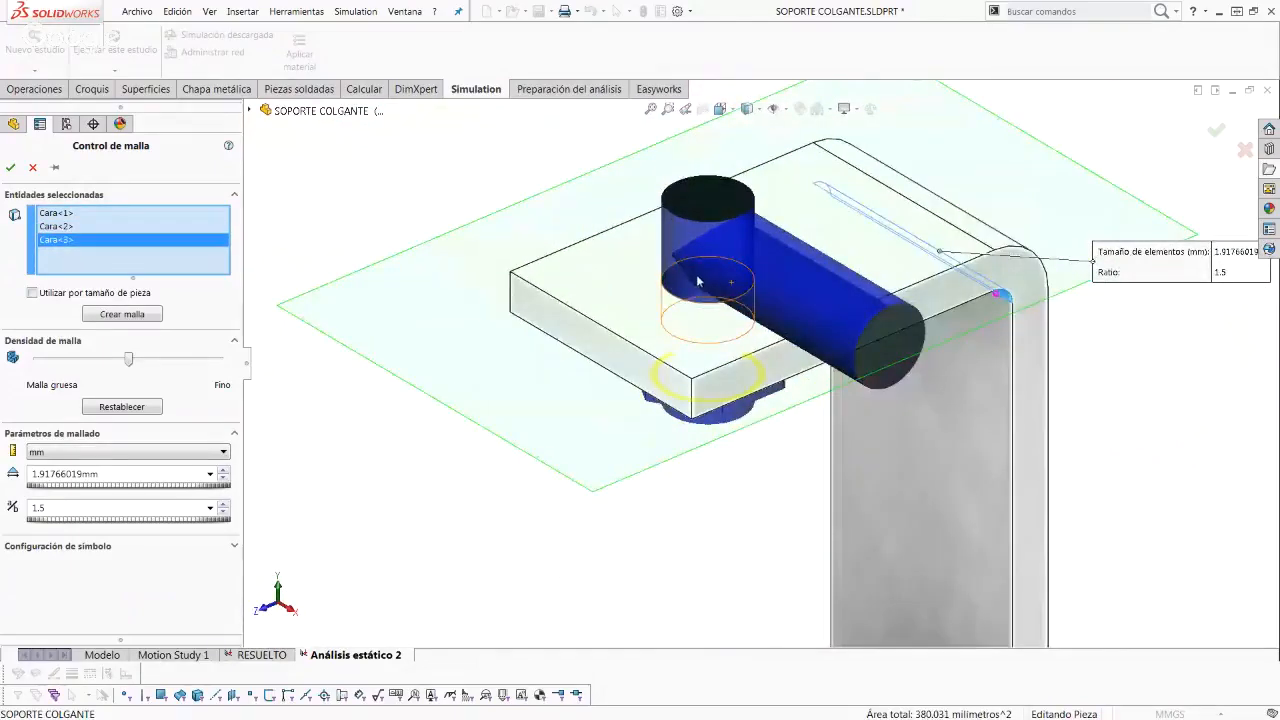
click(698, 282)
key(ctrl+7)
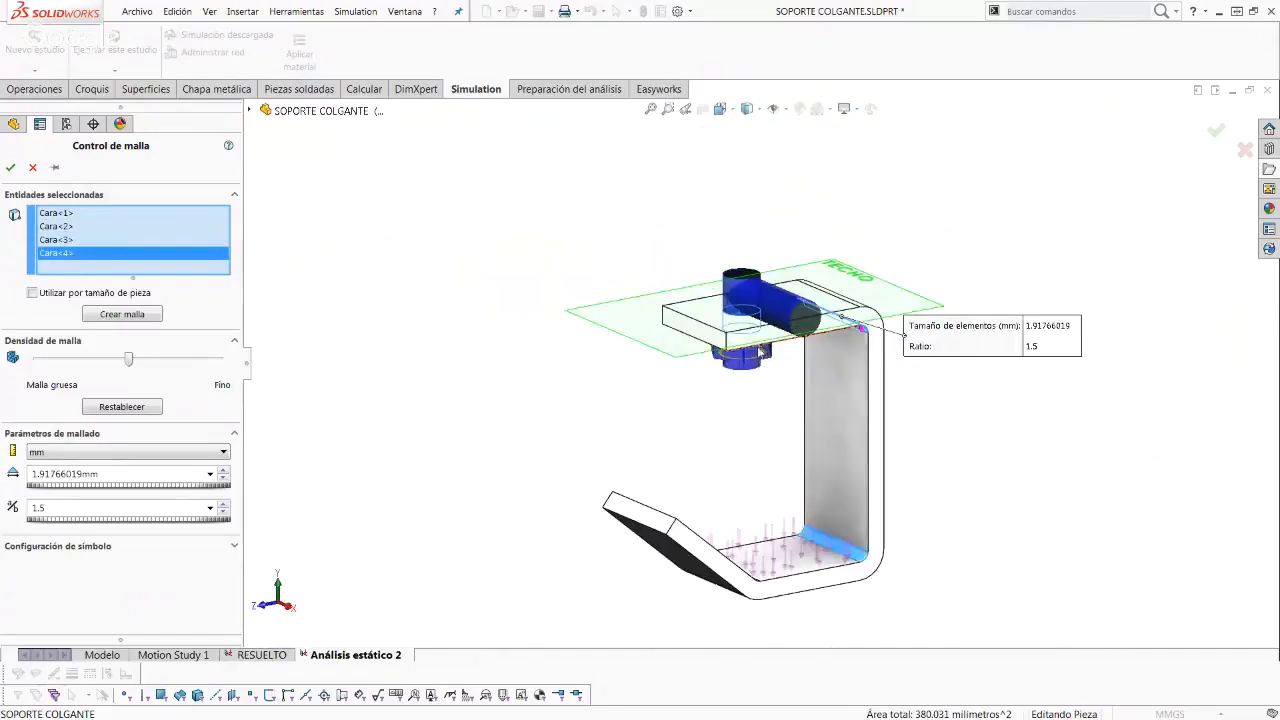
scroll(760, 352, down, 3)
middle_drag(760, 352, 814, 371)
key(ctrl+7)
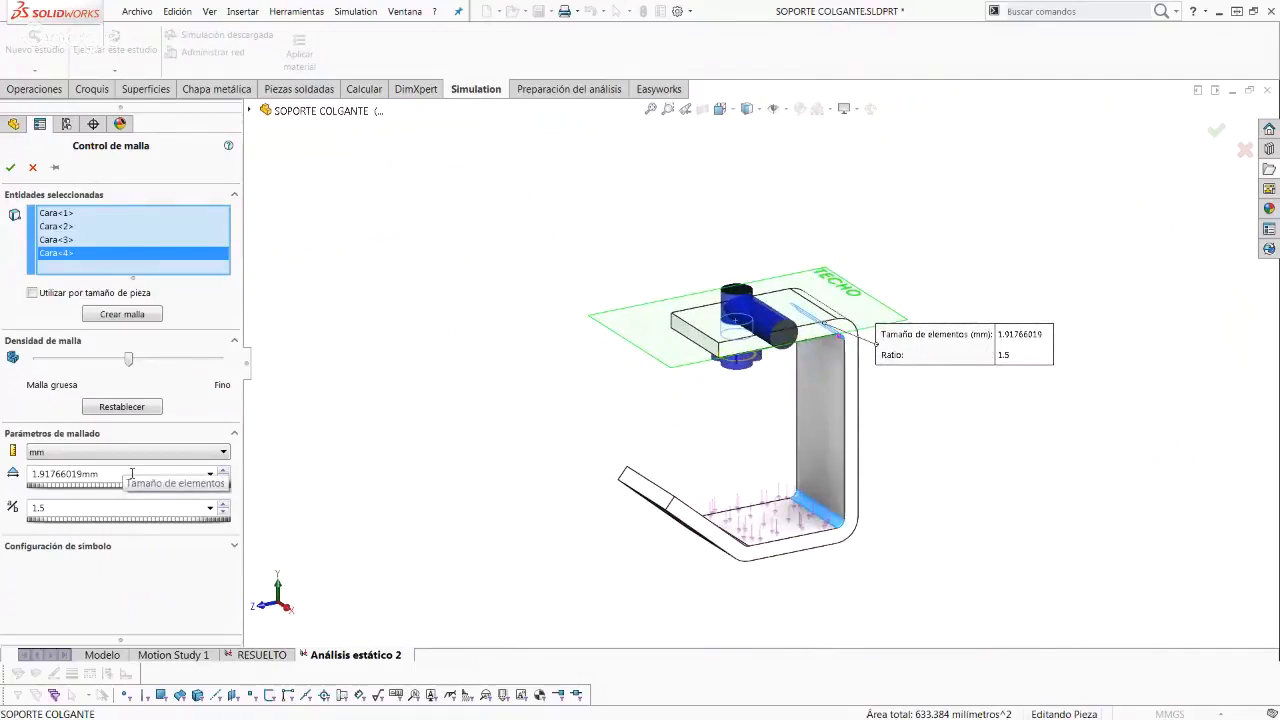
Step: Set the mesh control's element size to 1.5 mm and accept the mesh control
drag(131, 474, 14, 497)
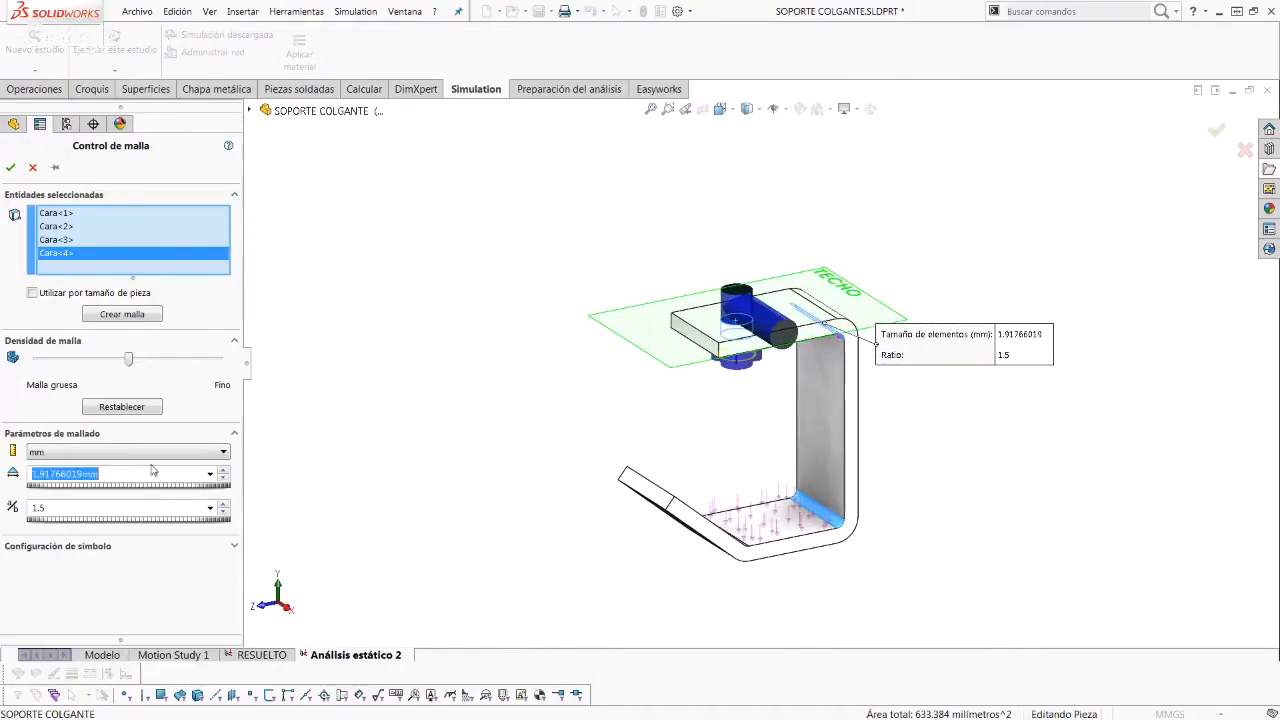
text(1.5)
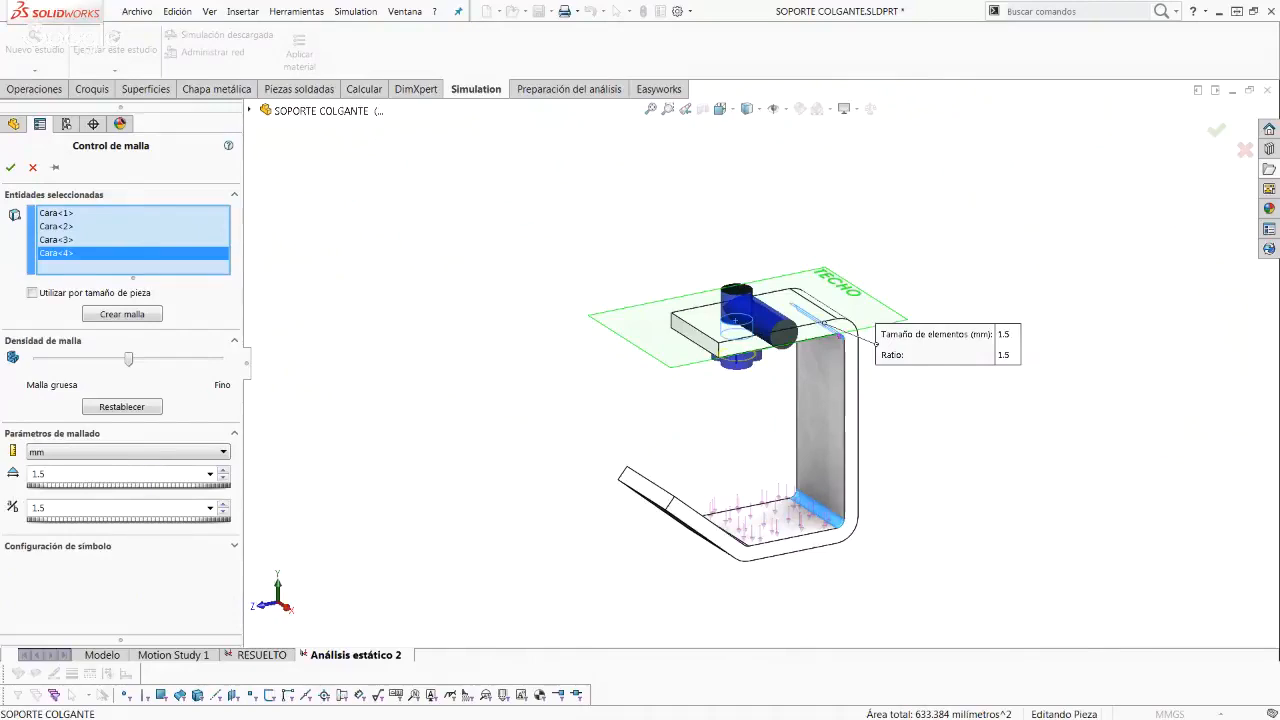
key(Return)
click(10, 167)
Step: Start creating the study's mesh and enable Parámetros de mallado for the curvature-based mesh
scroll(880, 512, down, 2)
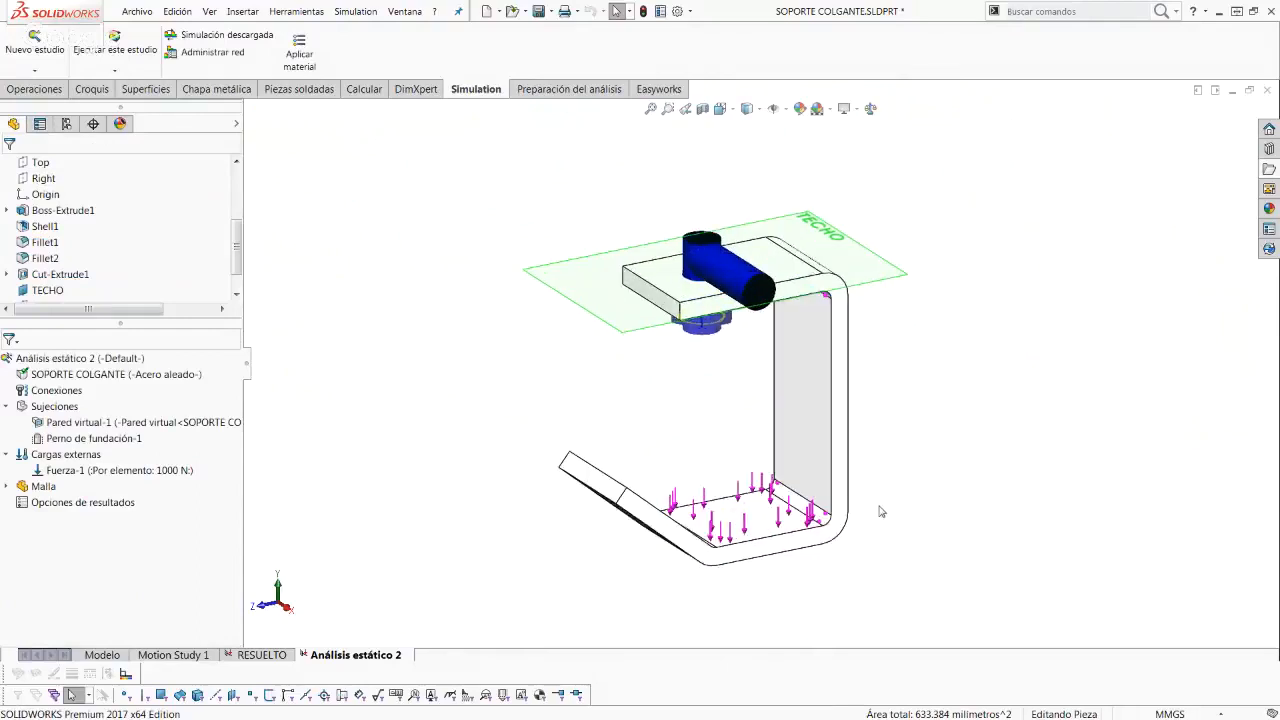
scroll(880, 512, down, 2)
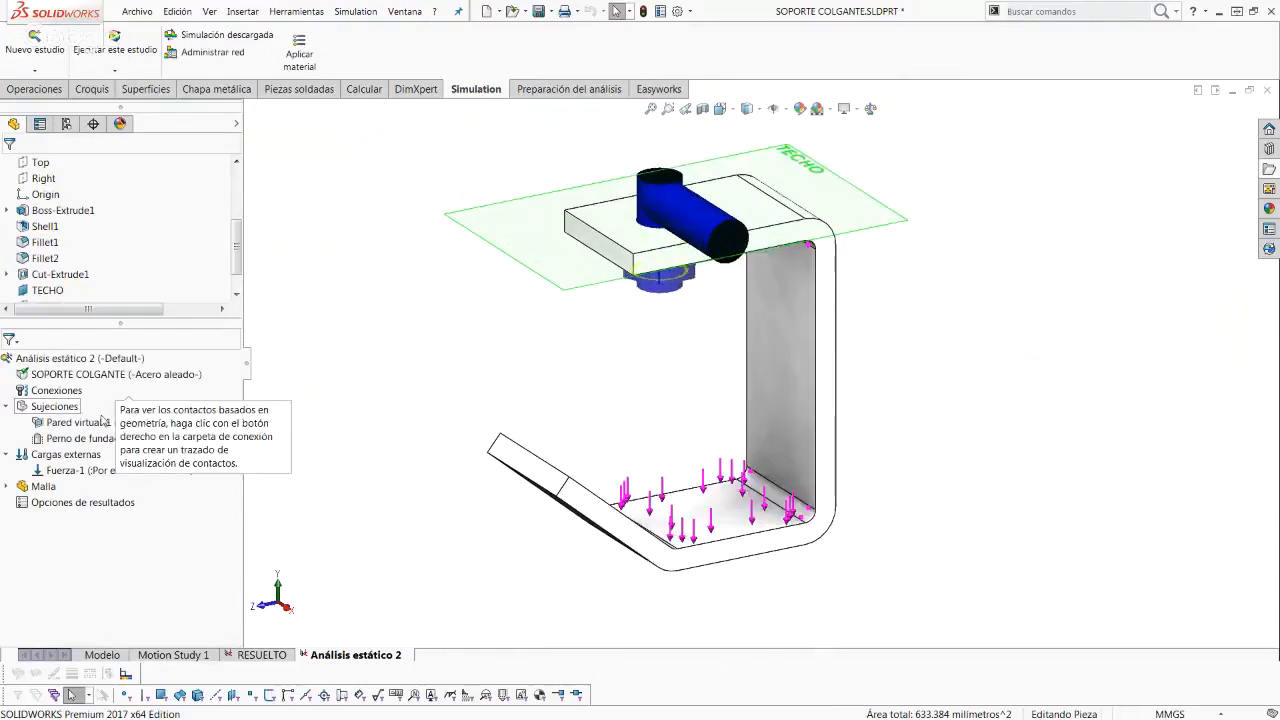
right_click(36, 487)
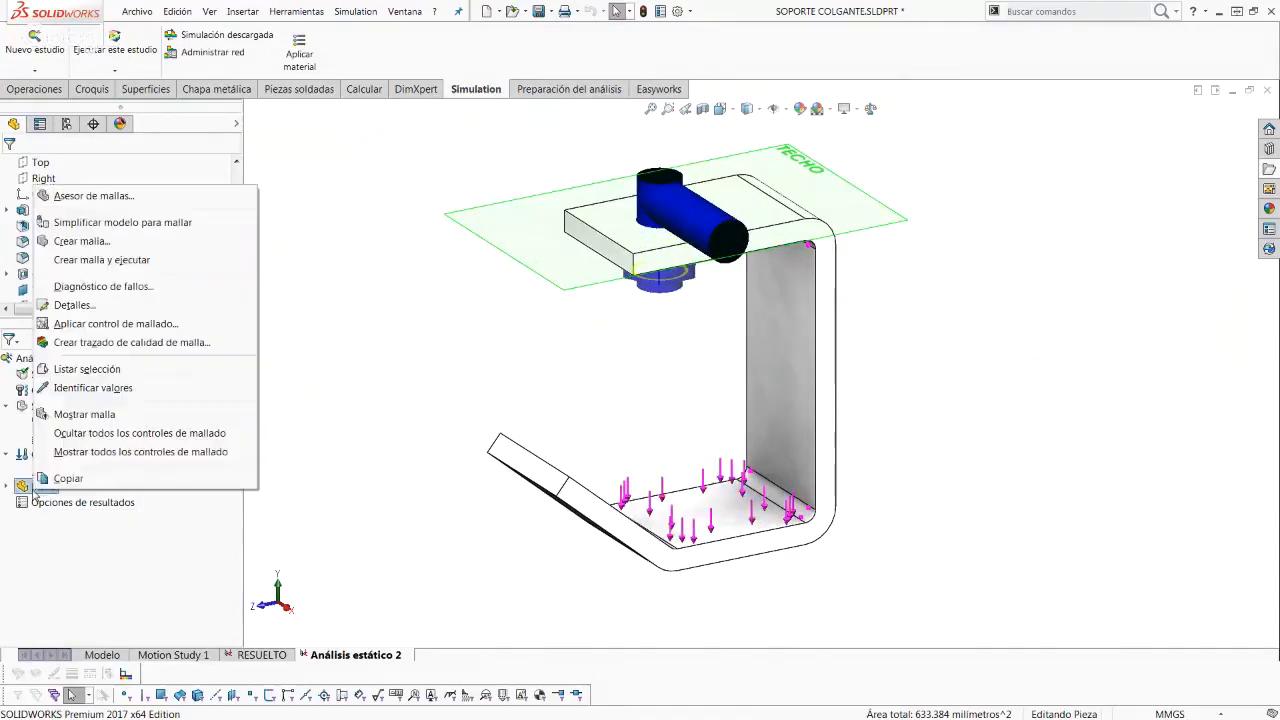
click(116, 247)
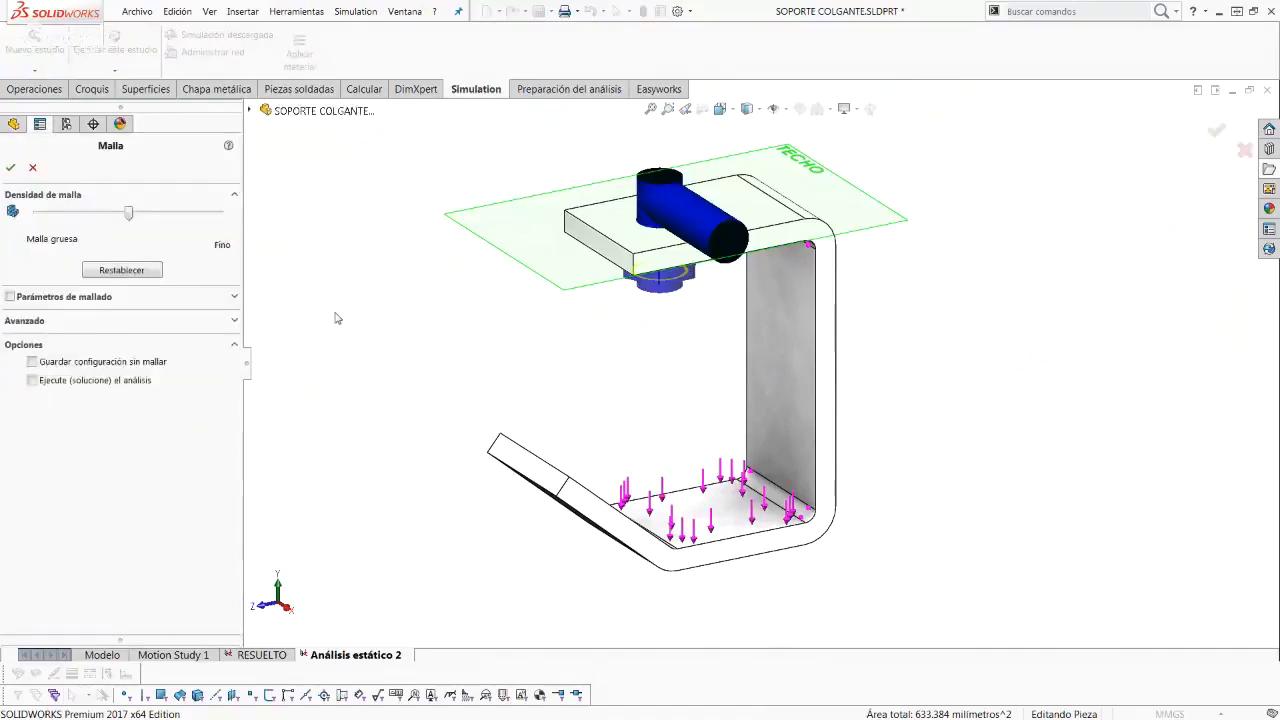
click(10, 296)
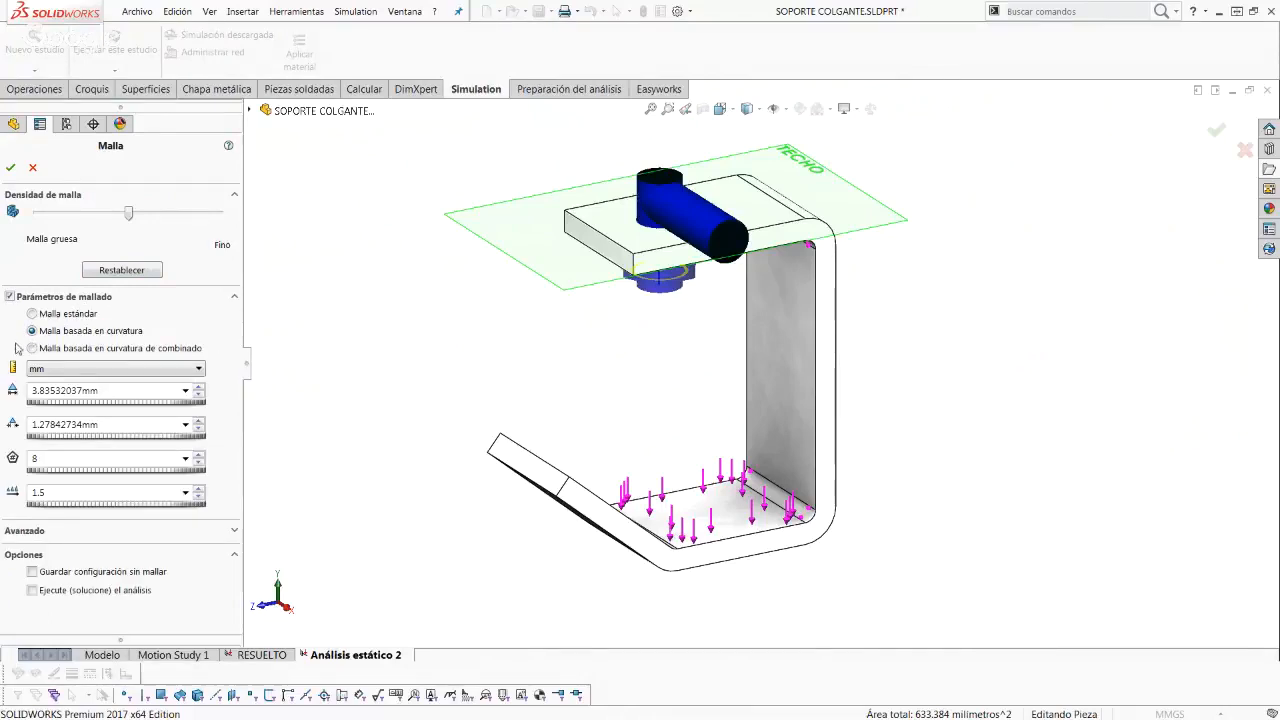
Step: Try a maximum element size of 2 mm and a minimum element size of 1 mm for the mesh
double_click(119, 423)
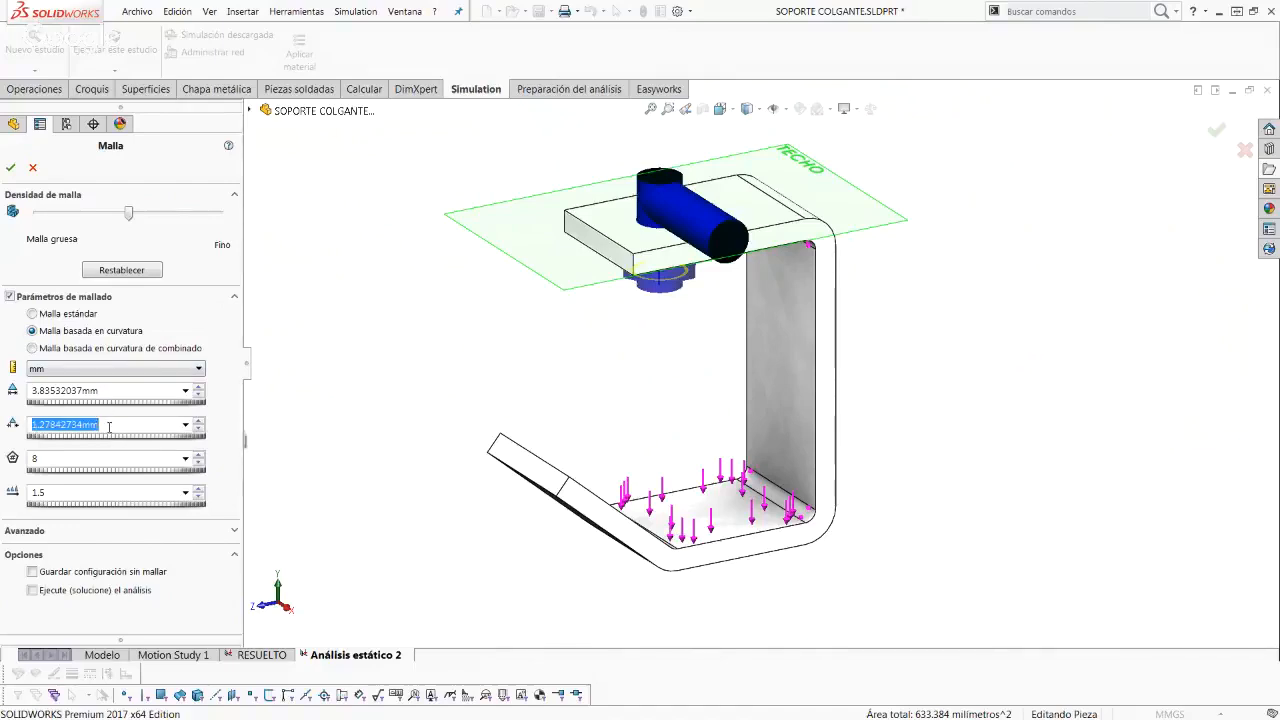
double_click(68, 391)
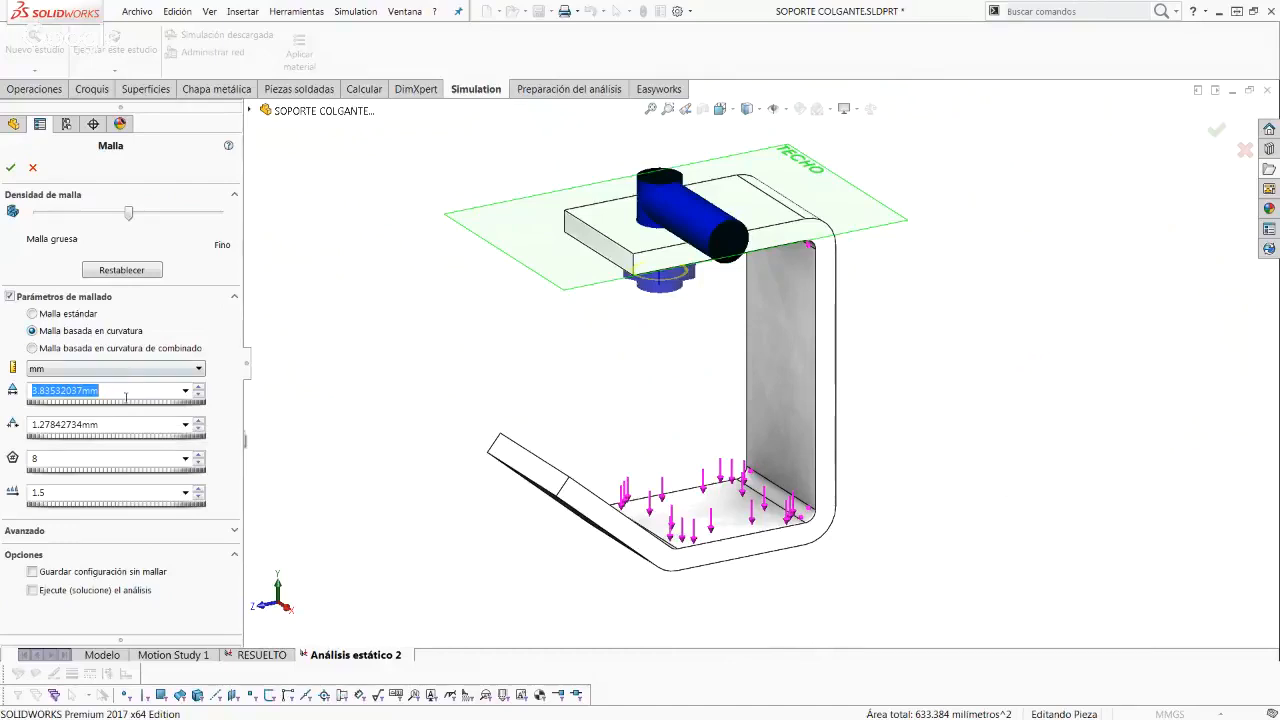
double_click(101, 425)
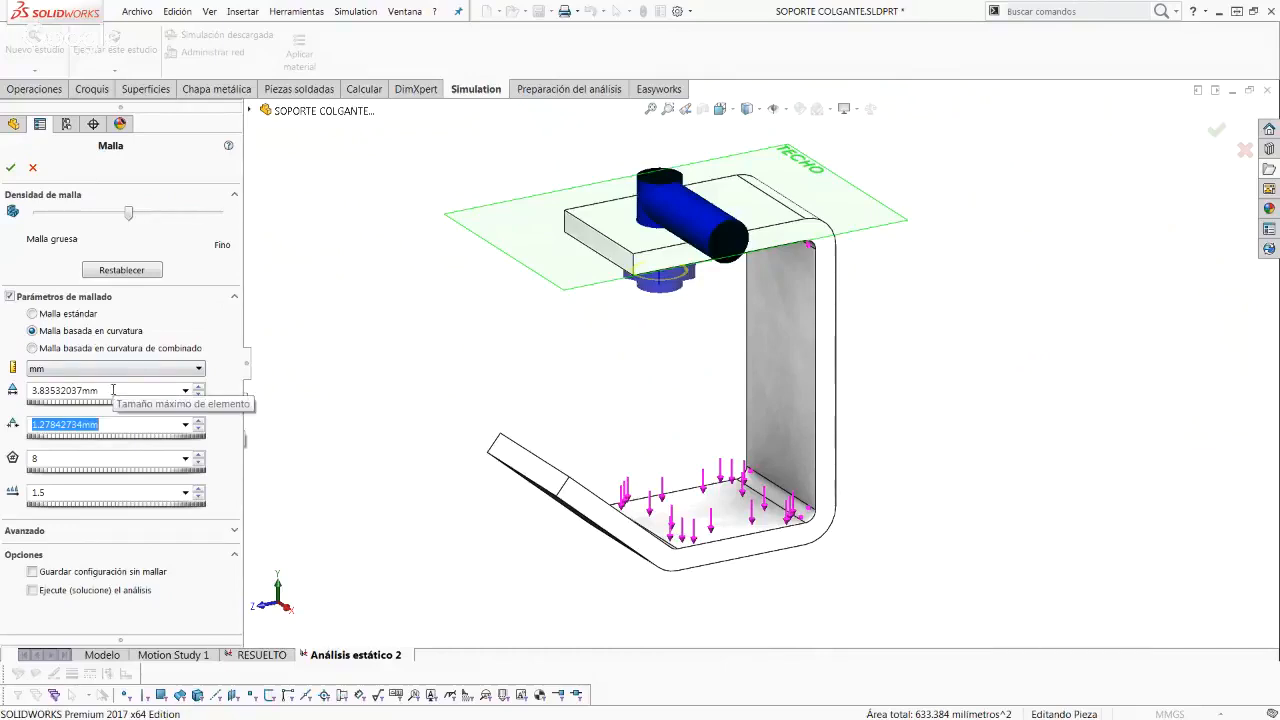
double_click(46, 392)
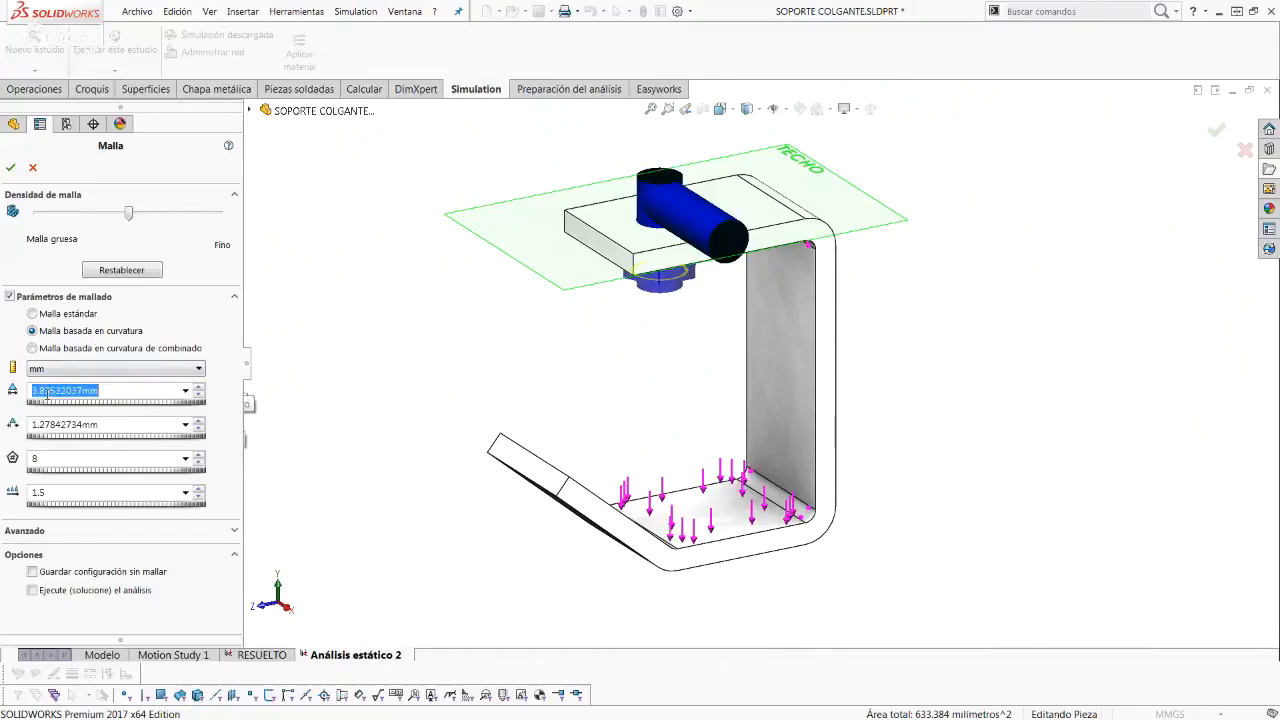
text(2)
key(Tab)
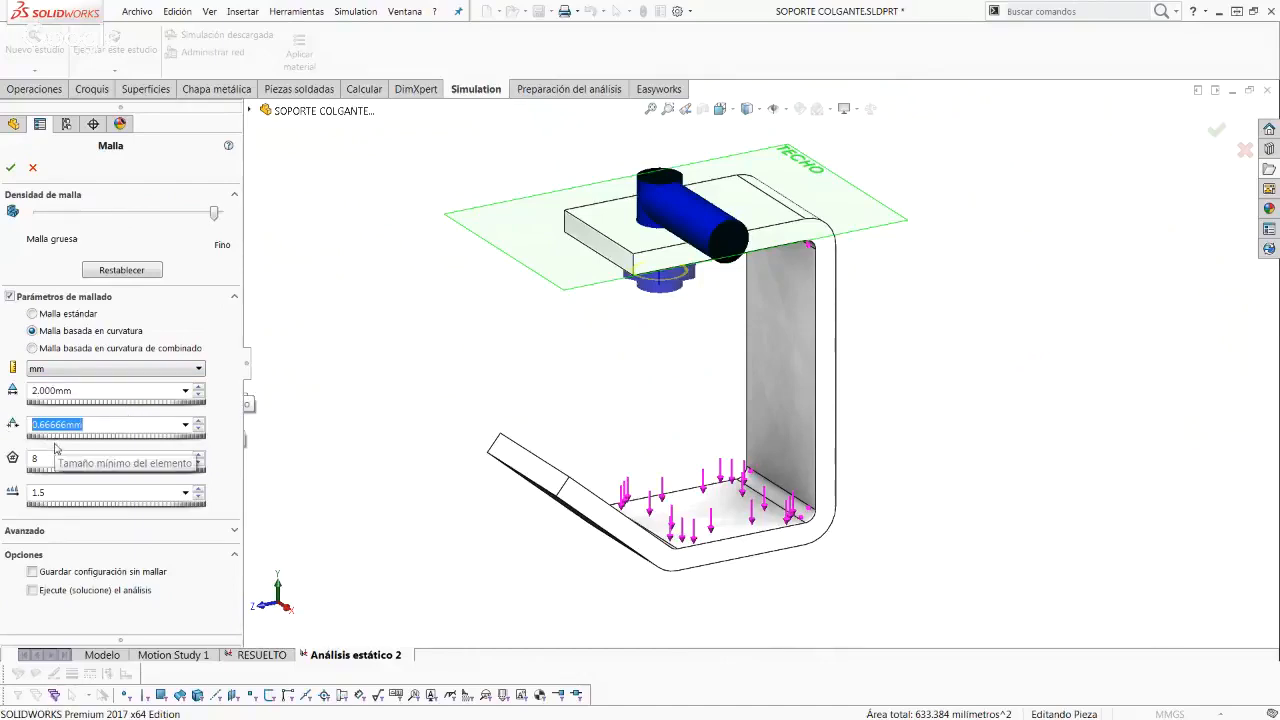
text(1)
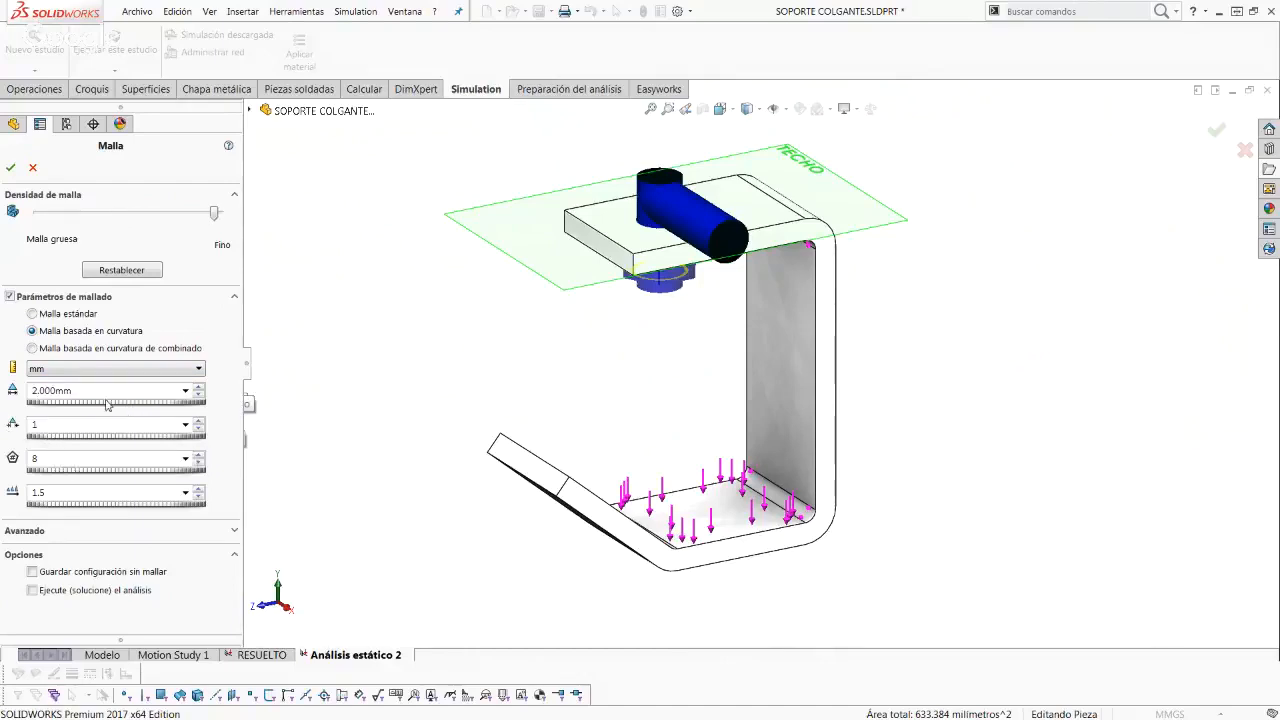
double_click(51, 422)
Step: Restore the default mesh density values and generate the curvature-based mesh
click(124, 272)
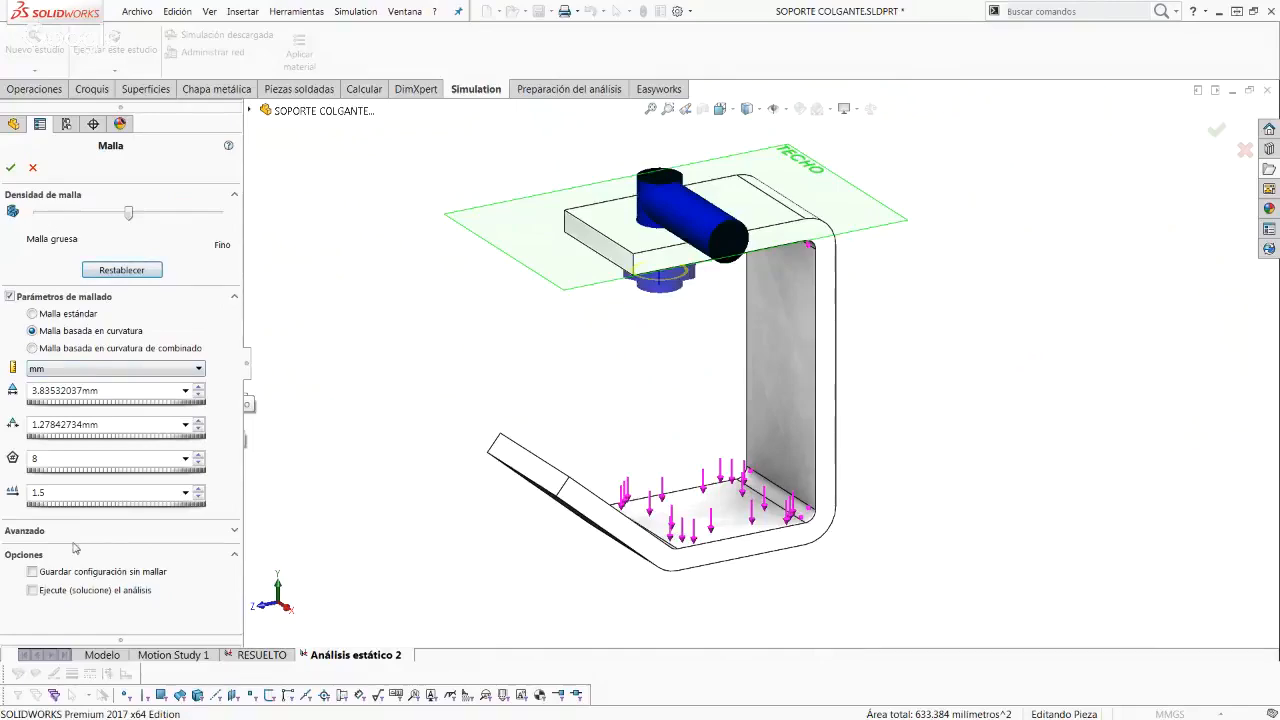
click(10, 168)
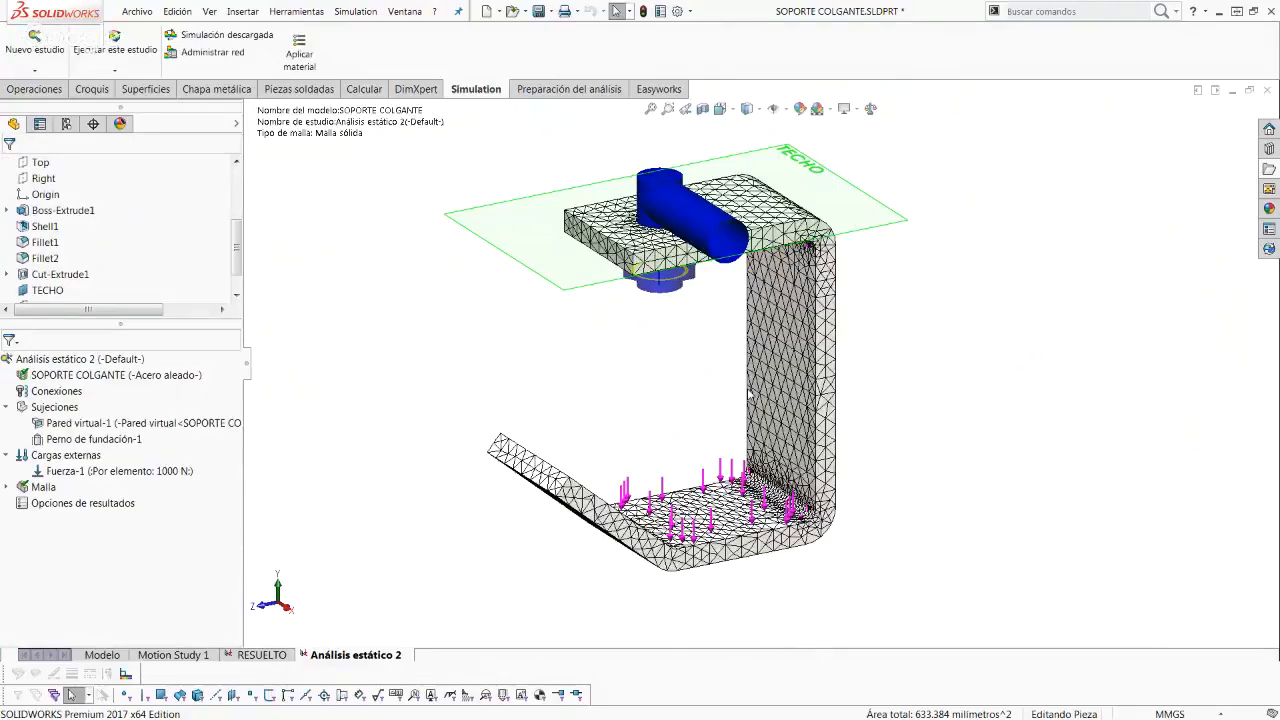
Step: Examine the mesh refinement at the inner bend between the vertical wall and the hook's bottom
scroll(785, 454, down, 3)
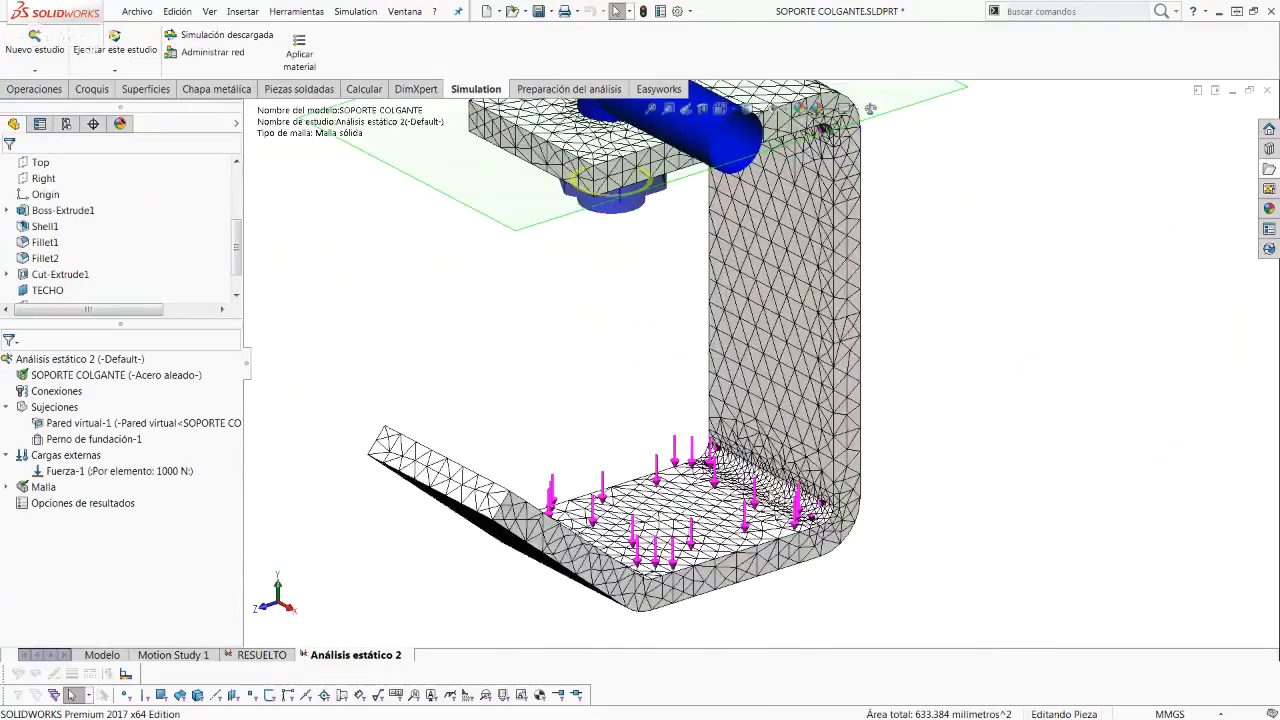
scroll(760, 560, down, 5)
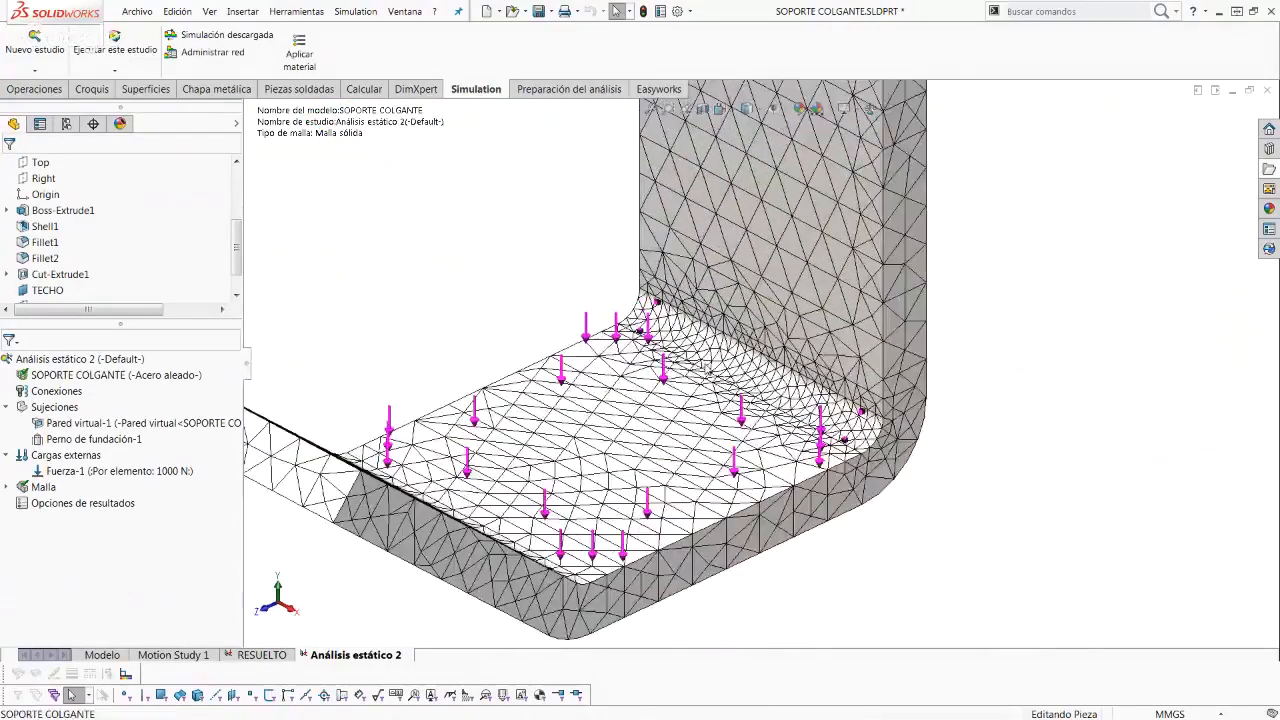
scroll(900, 560, down, 3)
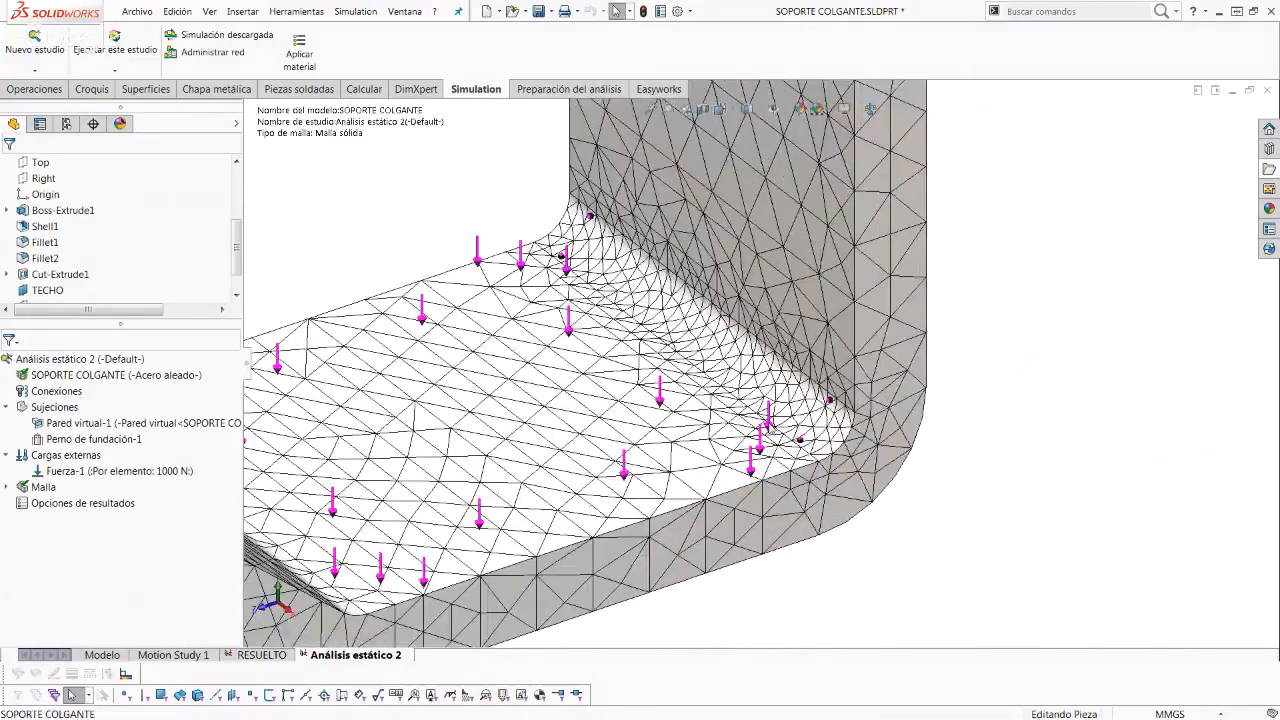
scroll(540, 260, down, 3)
scroll(770, 410, up, 2)
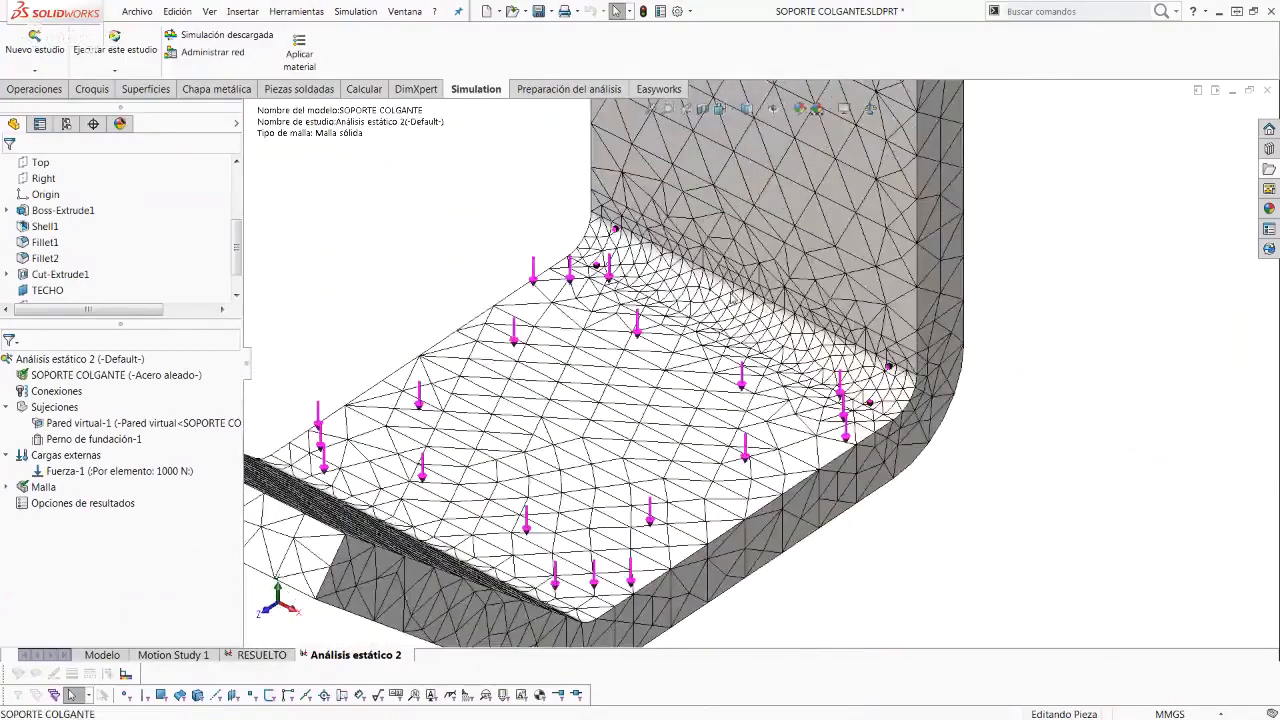
scroll(775, 425, up, 3)
middle_drag(775, 425, 665, 349)
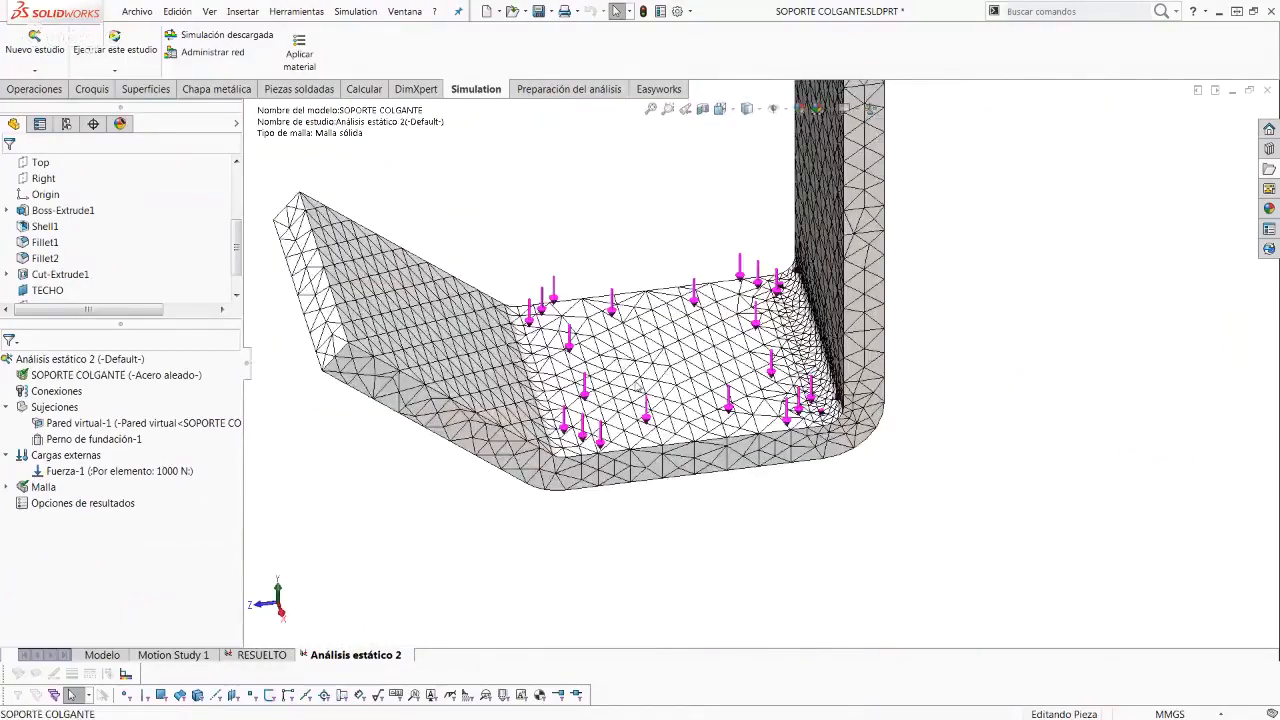
middle_drag(460, 367, 447, 341)
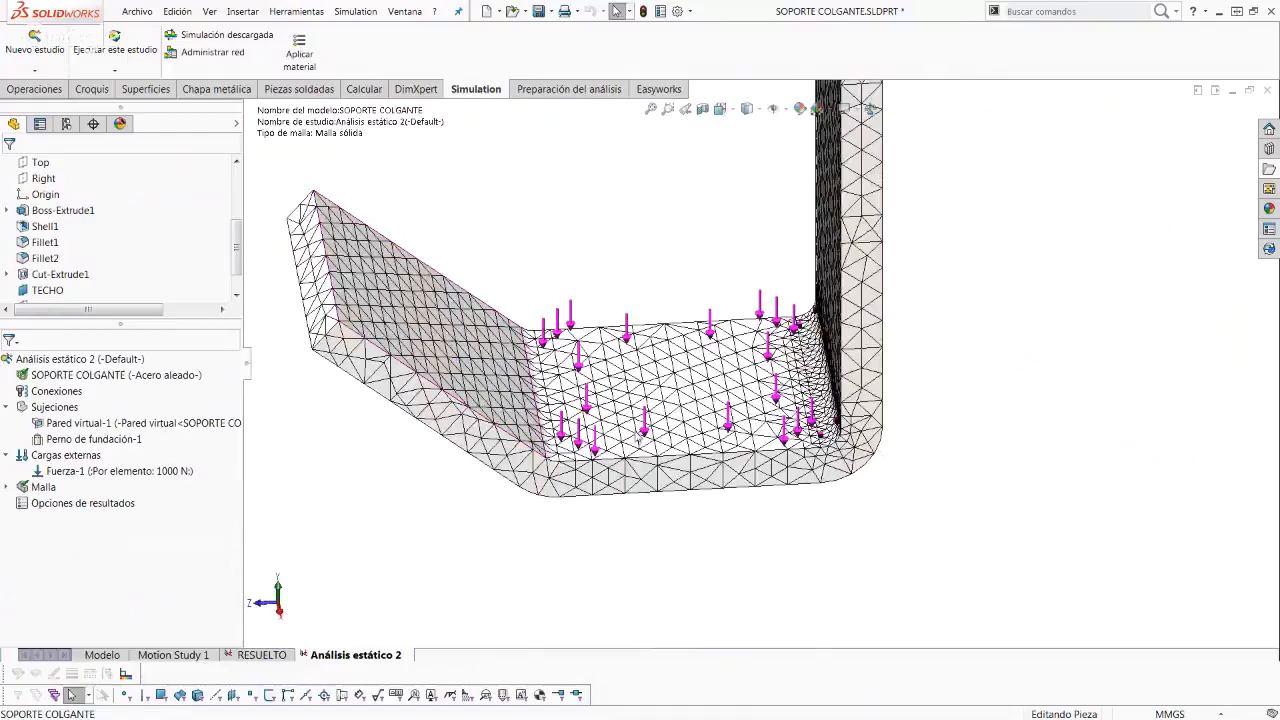
Step: Examine the mesh elements across the thickness along the side of the hook's sloped lip
middle_drag(645, 445, 543, 300)
scroll(548, 330, down, 2)
scroll(549, 310, down, 2)
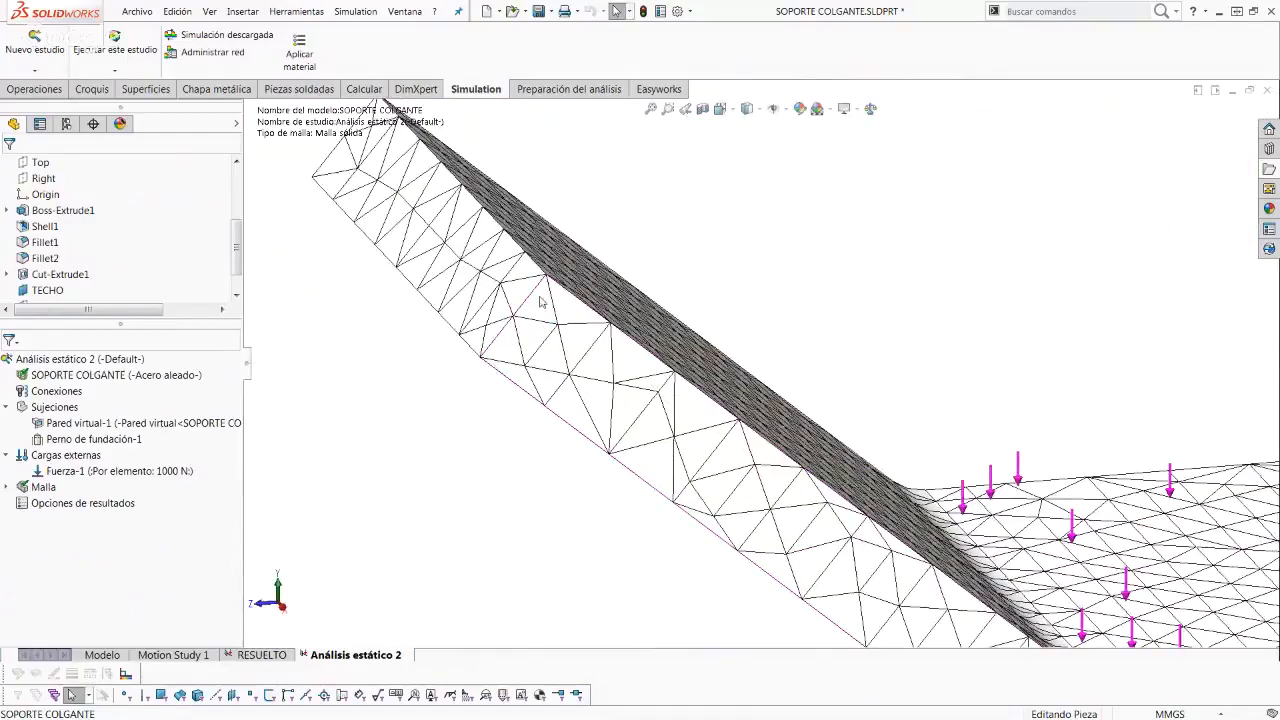
scroll(534, 294, up, 2)
scroll(573, 370, down, 4)
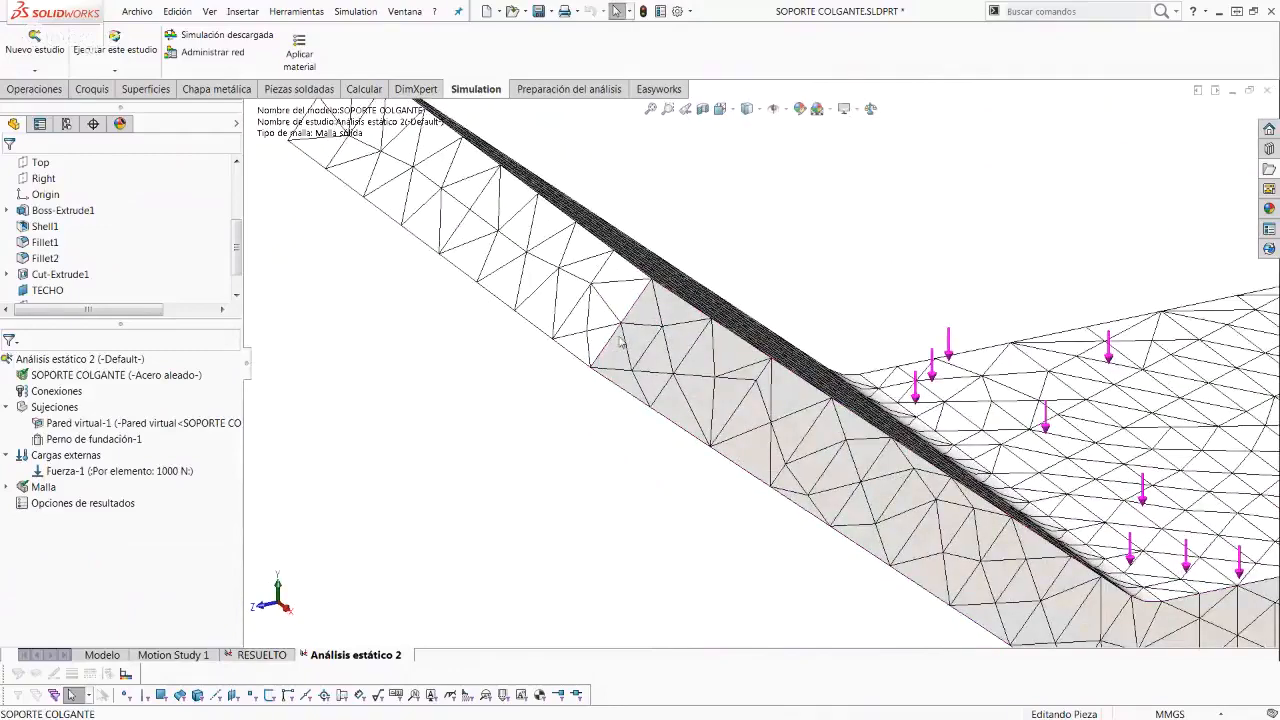
middle_drag(669, 314, 655, 290)
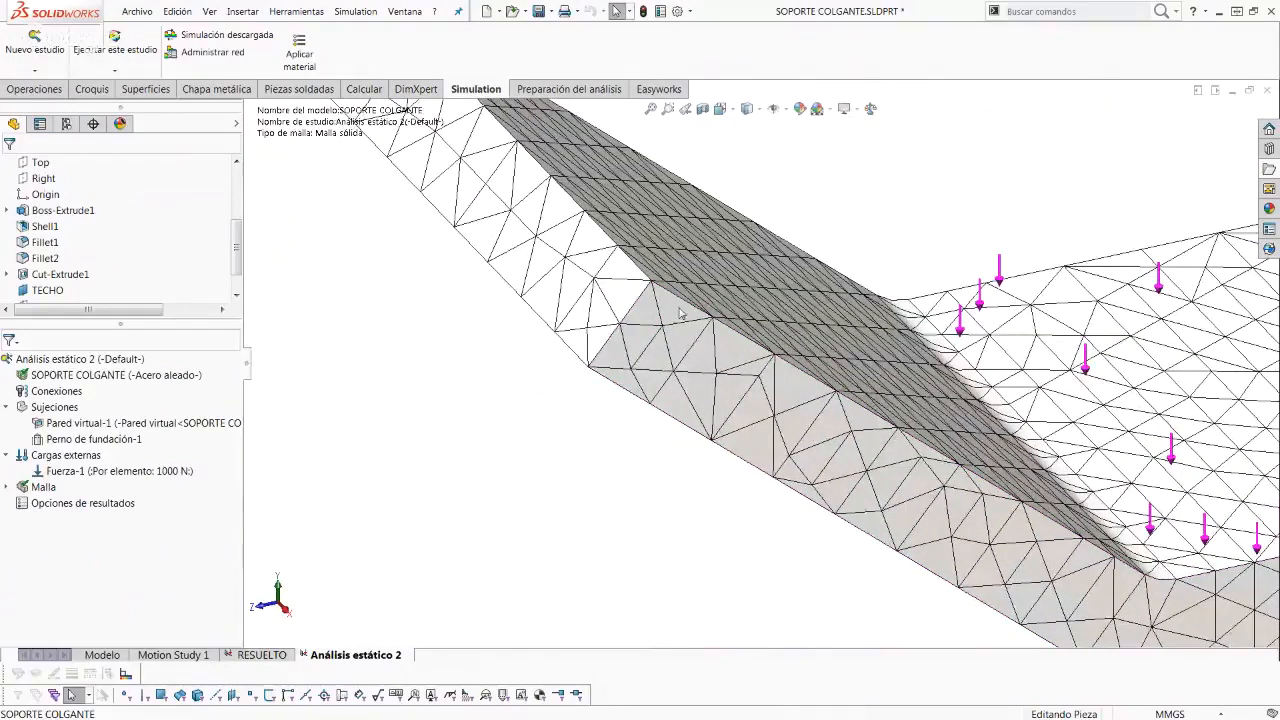
scroll(656, 306, up, 2)
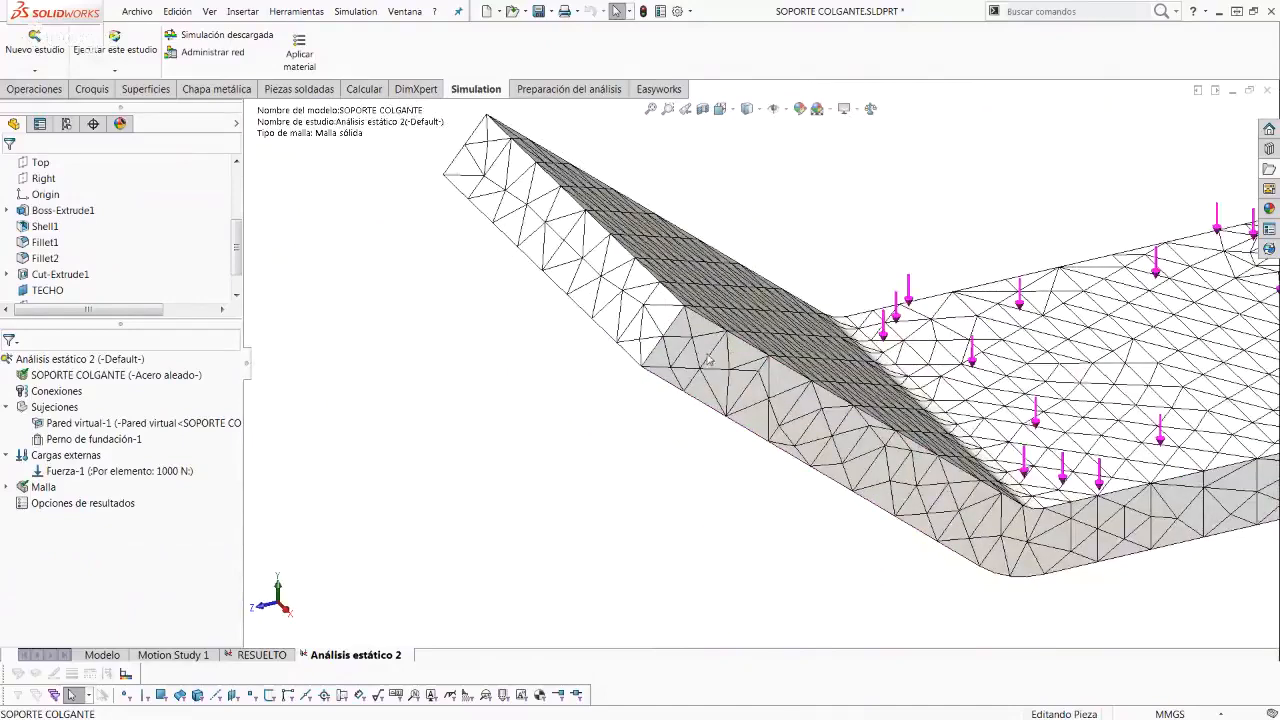
scroll(691, 341, down, 3)
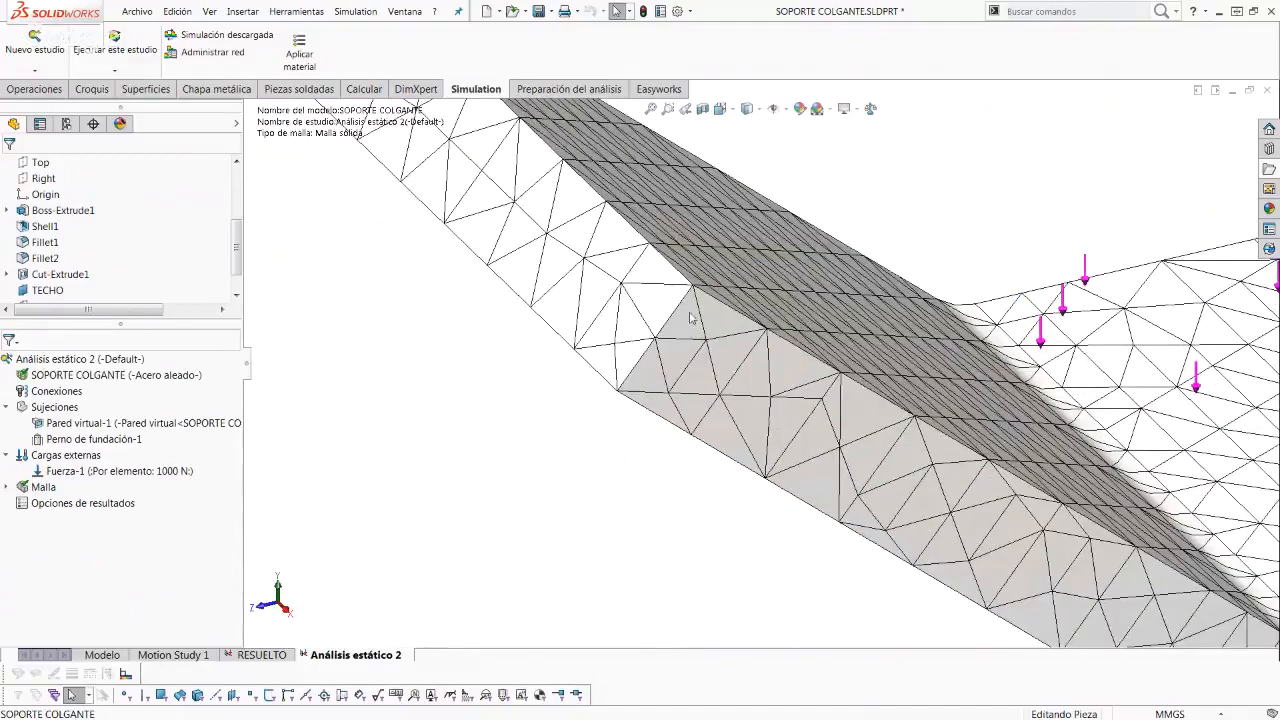
scroll(683, 325, up, 6)
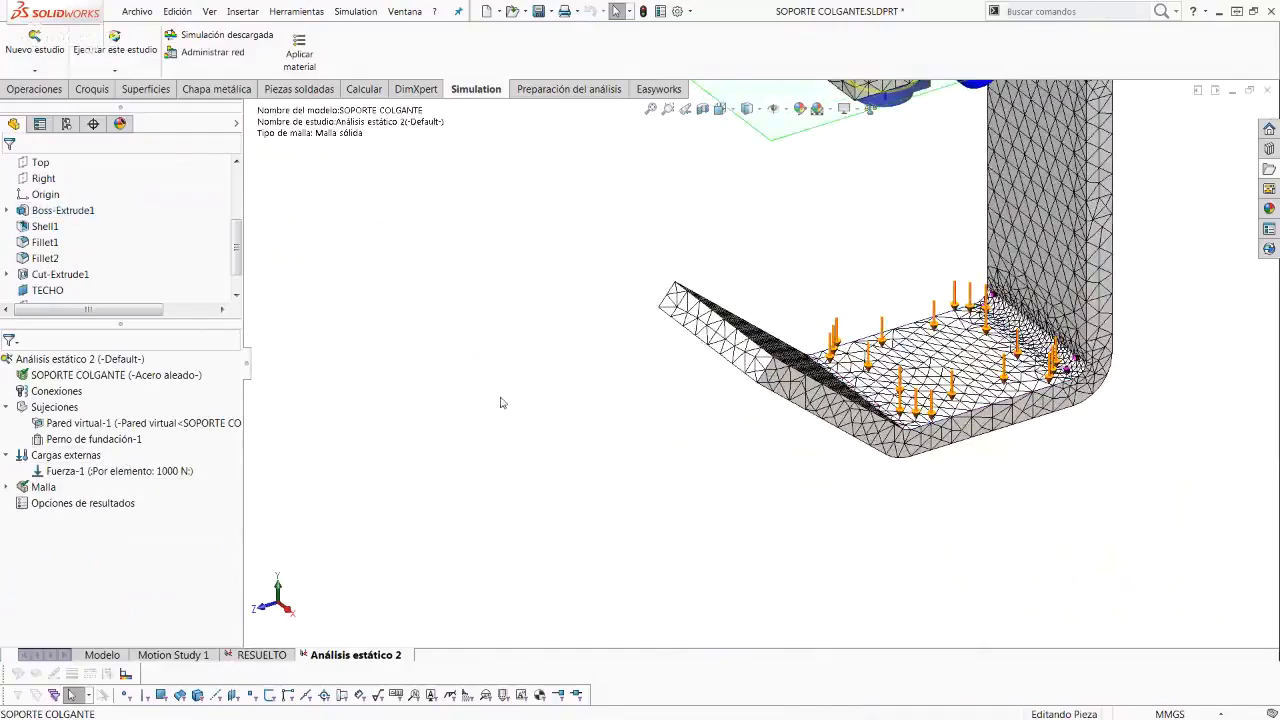
middle_drag(986, 335, 756, 412)
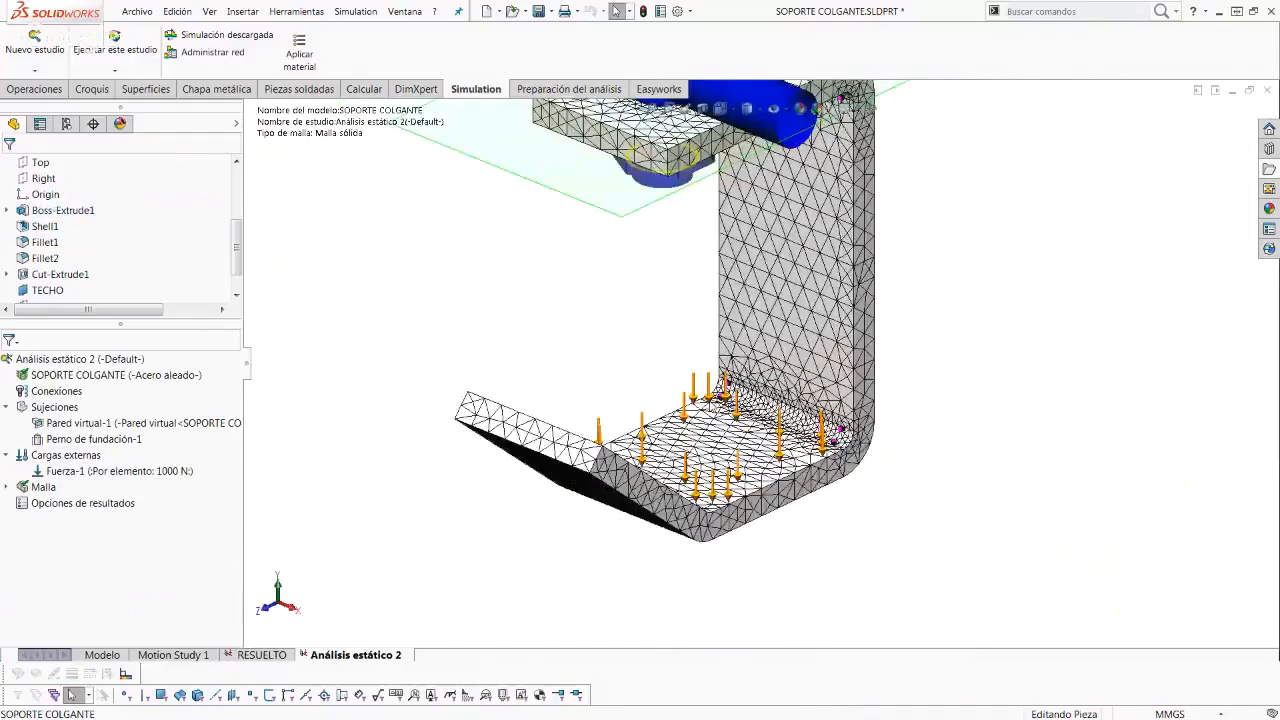
scroll(758, 355, up, 3)
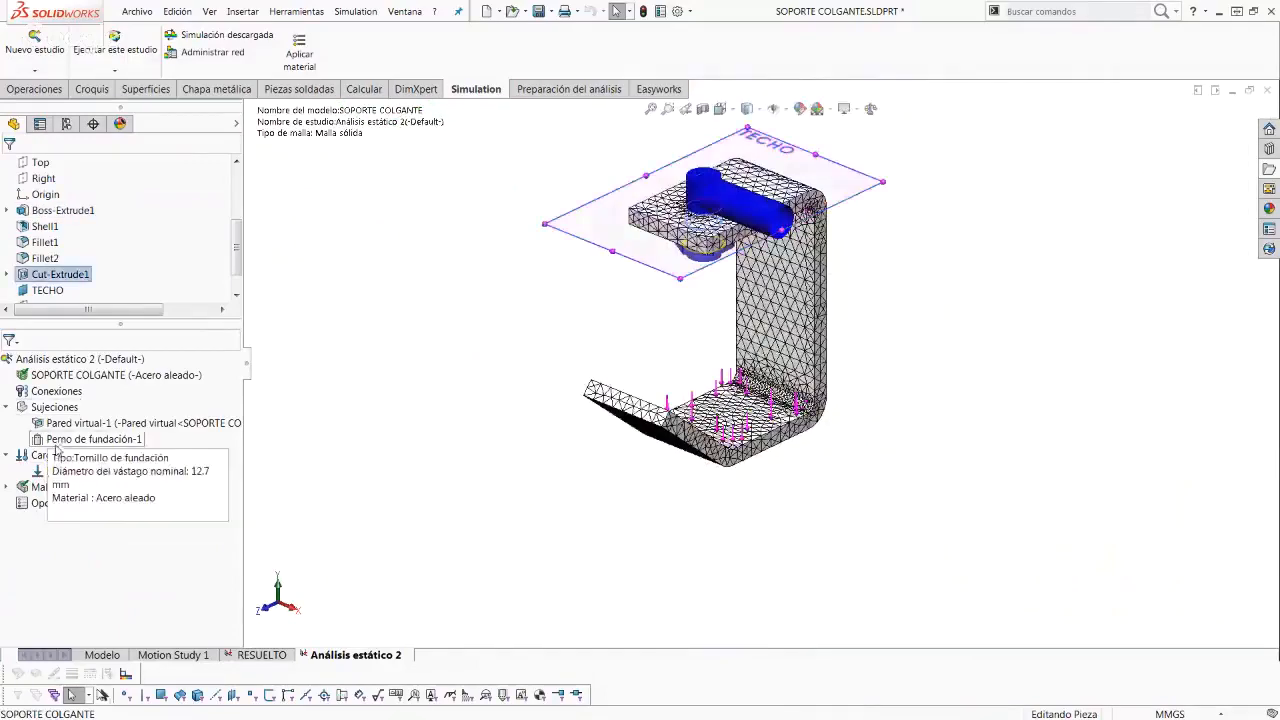
click(571, 379)
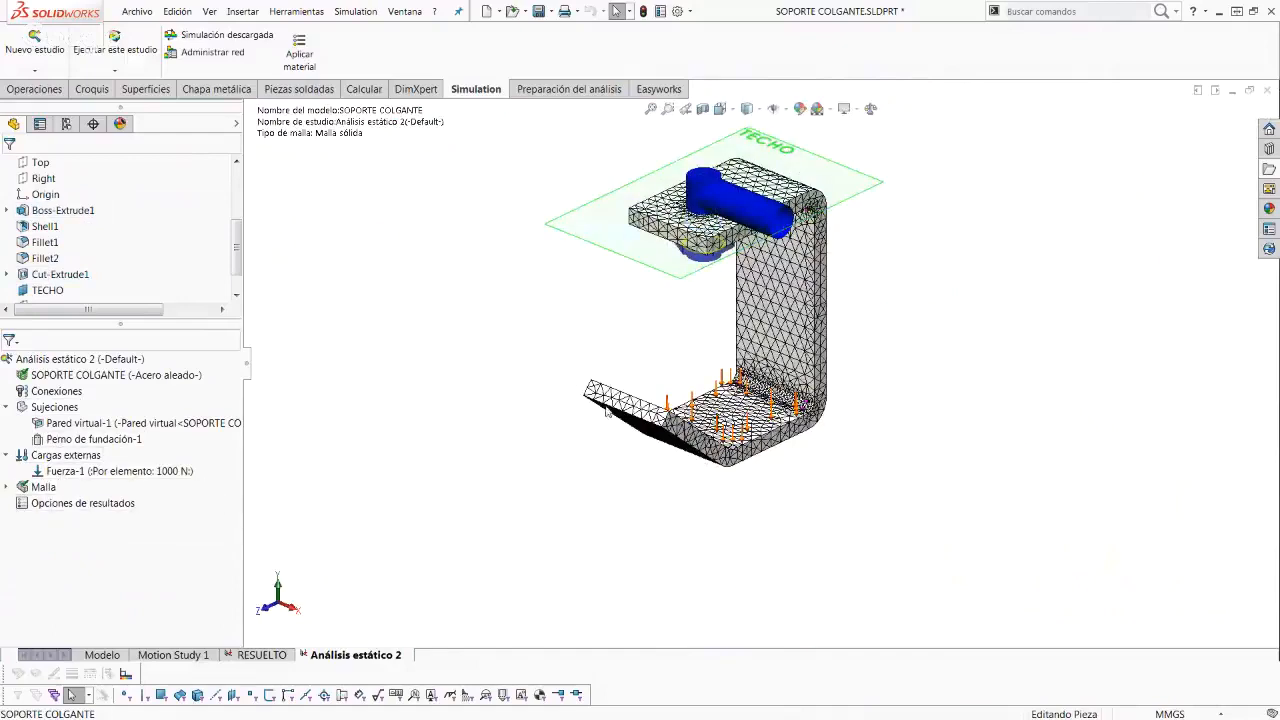
middle_drag(797, 343, 797, 361)
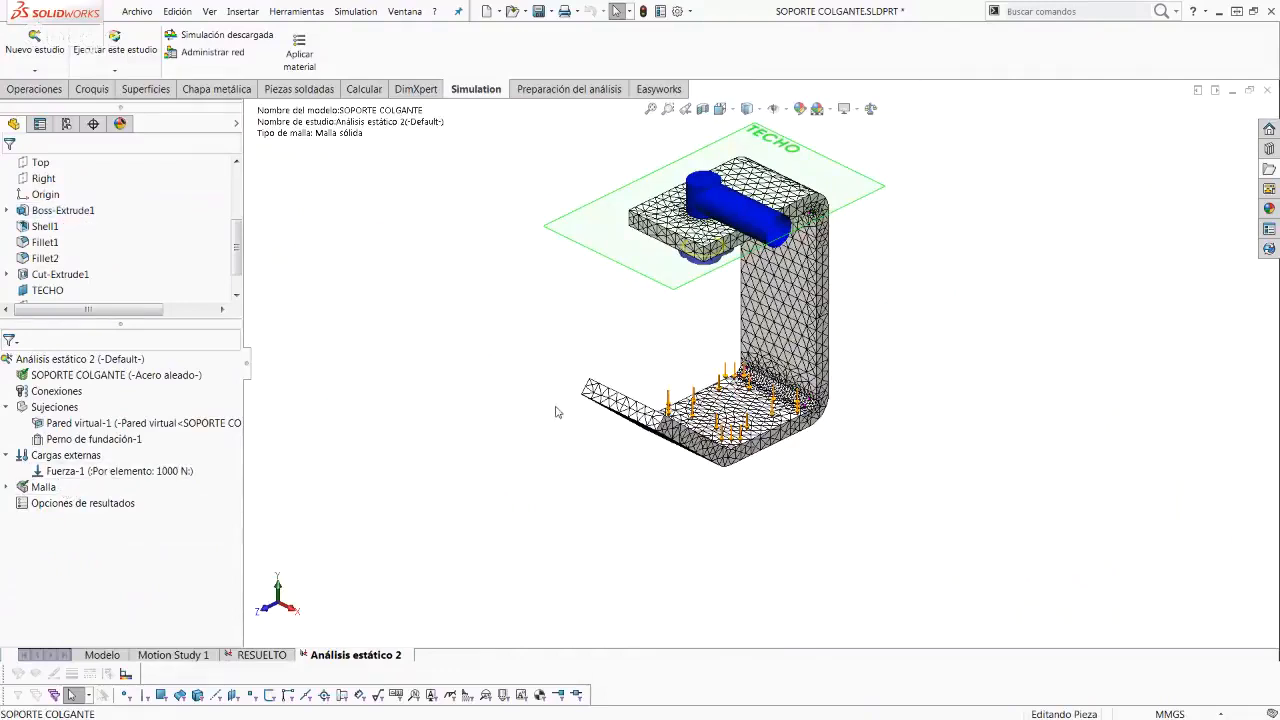
ctrl+middle_drag(838, 328, 810, 368)
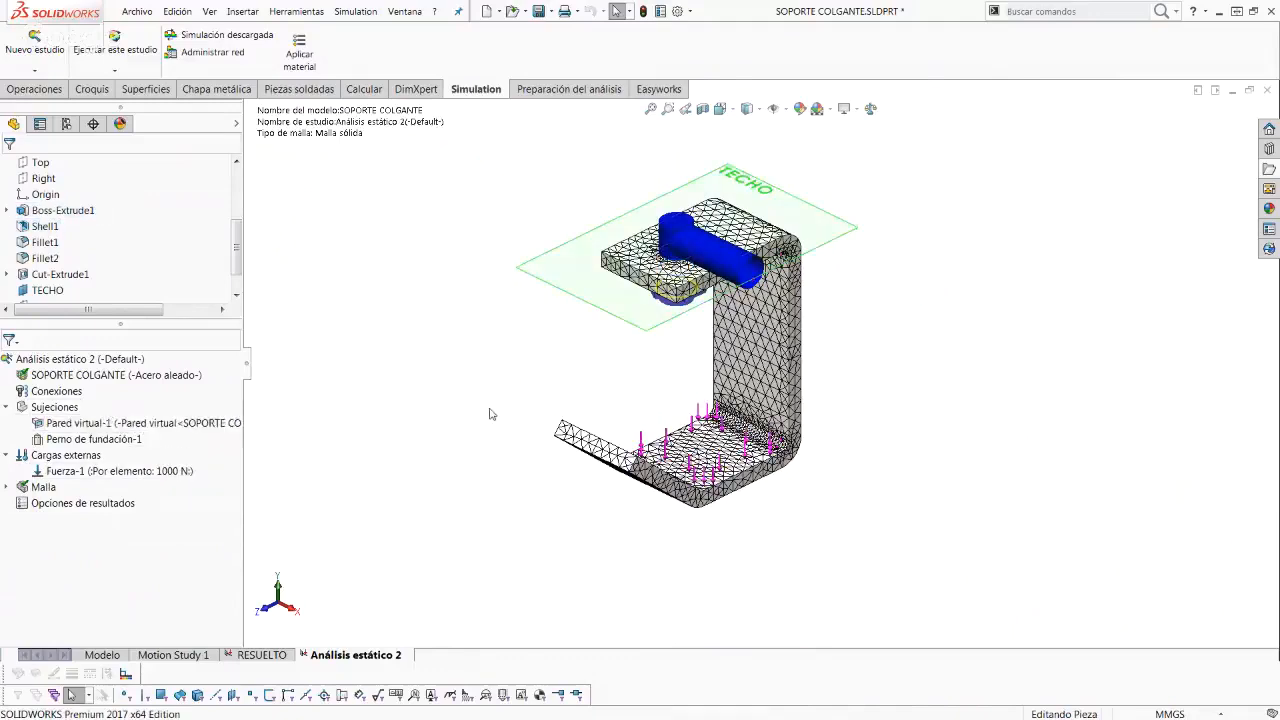
Step: Hide all connection, fixture and external load symbols of the Análisis estático 2 study
right_click(55, 391)
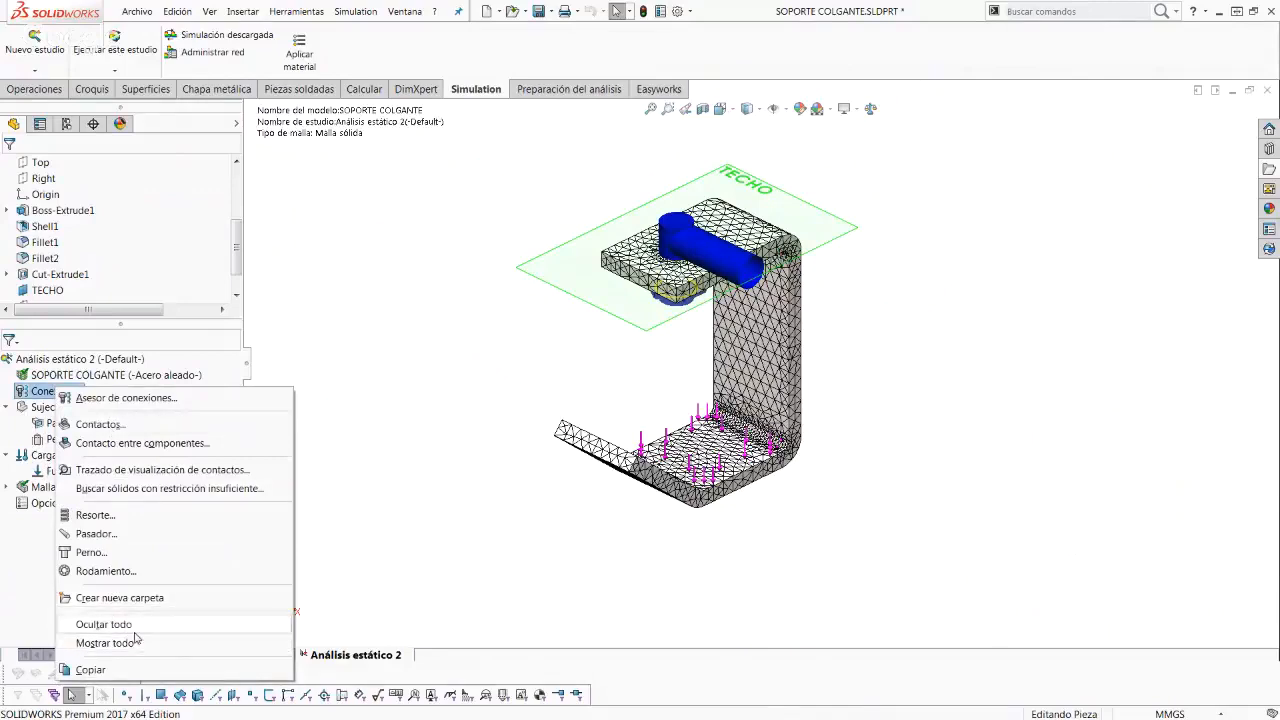
click(128, 627)
right_click(66, 407)
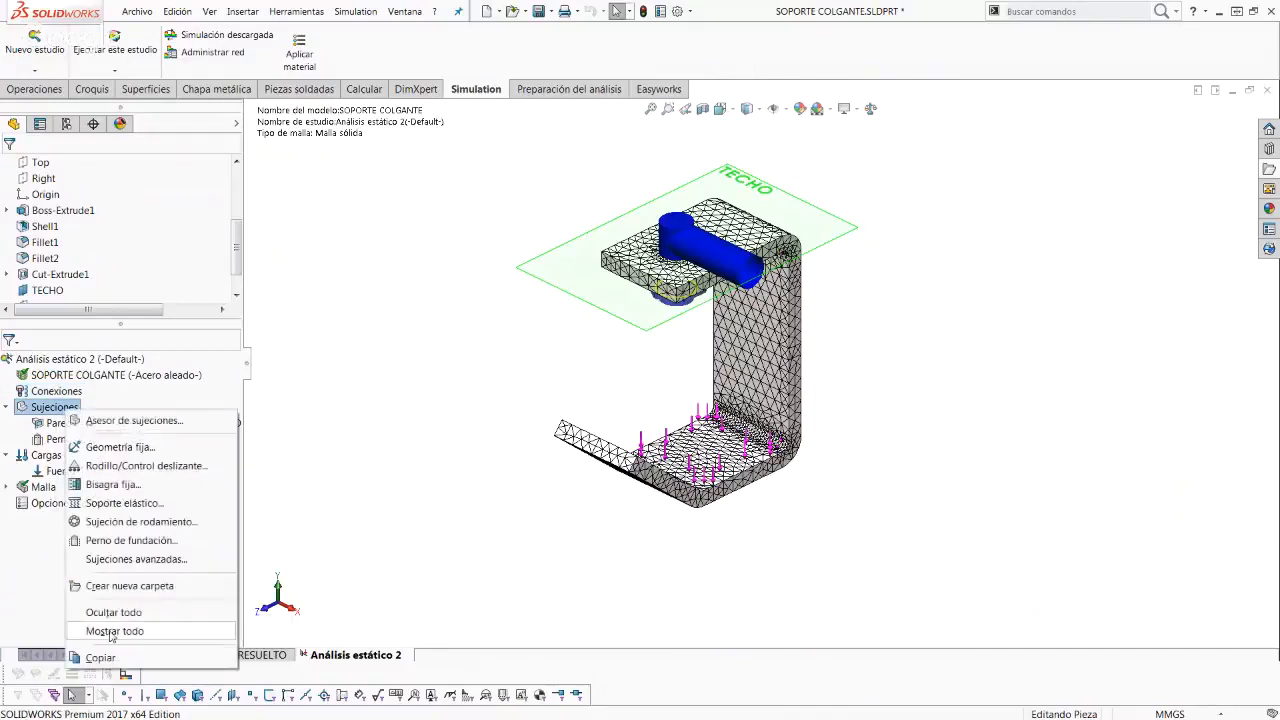
click(117, 627)
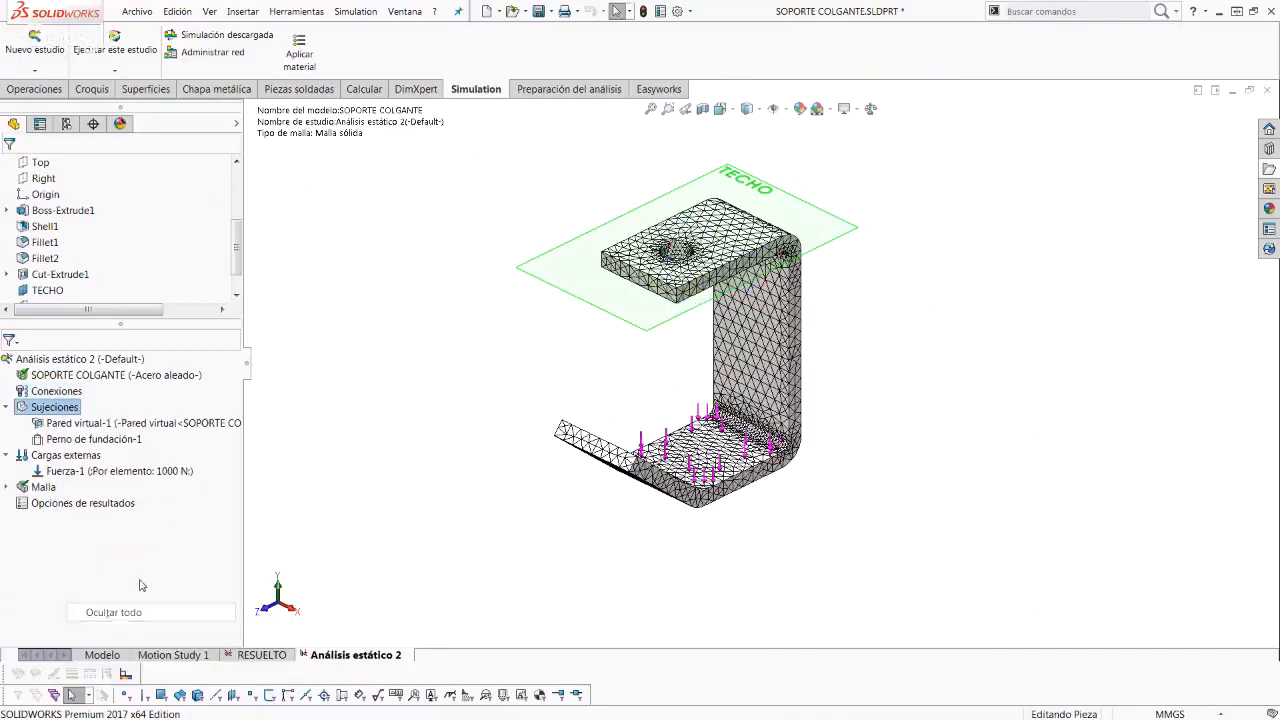
right_click(62, 457)
click(108, 397)
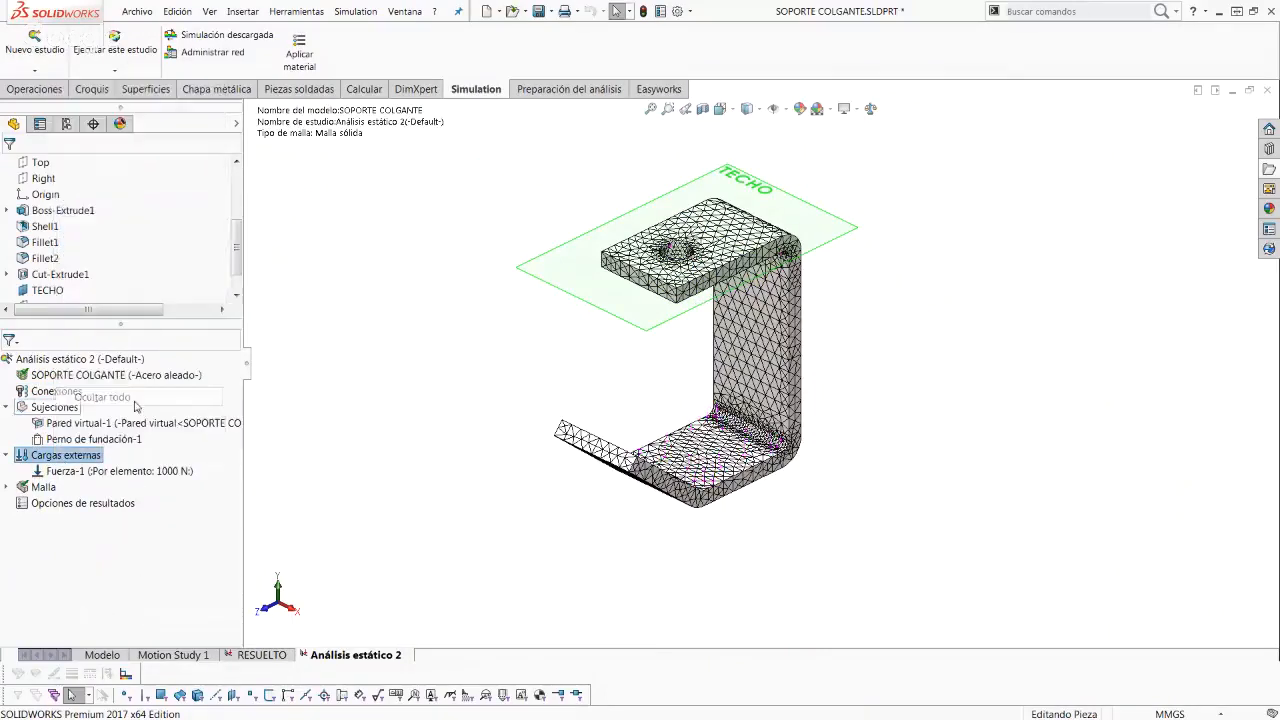
Step: Hide the TECHO reference plane above the bracket
click(541, 284)
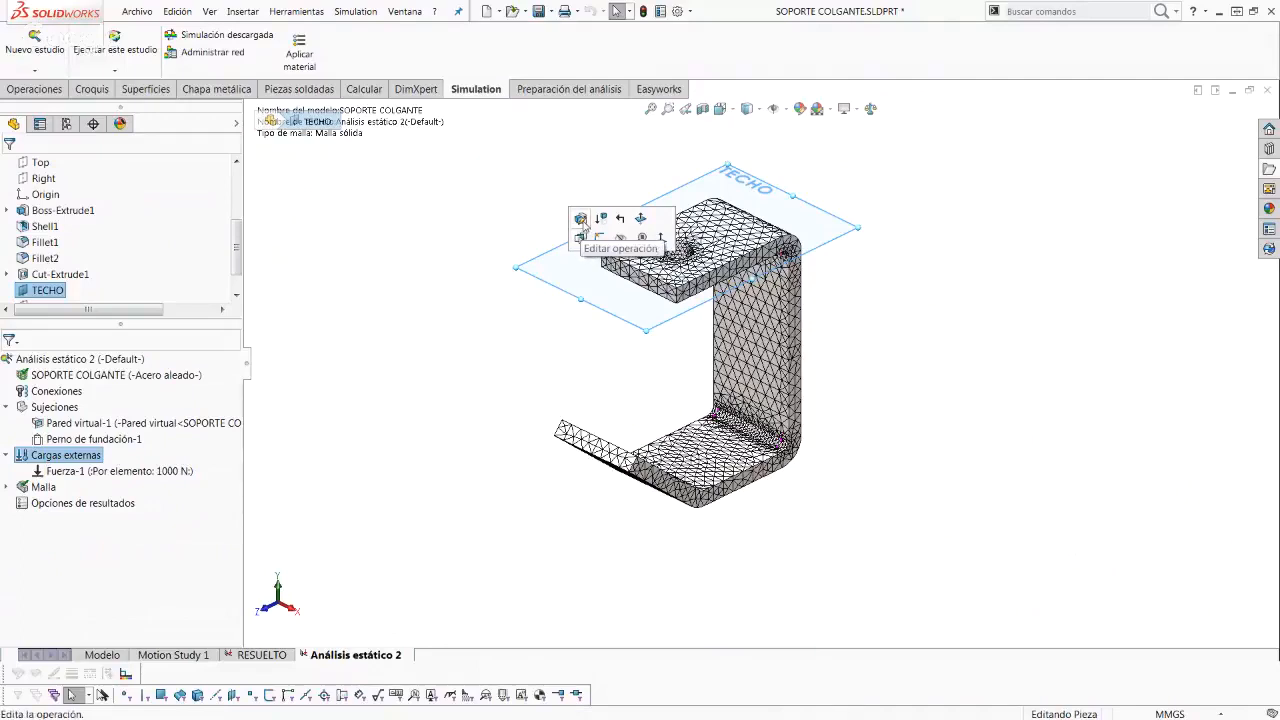
click(620, 239)
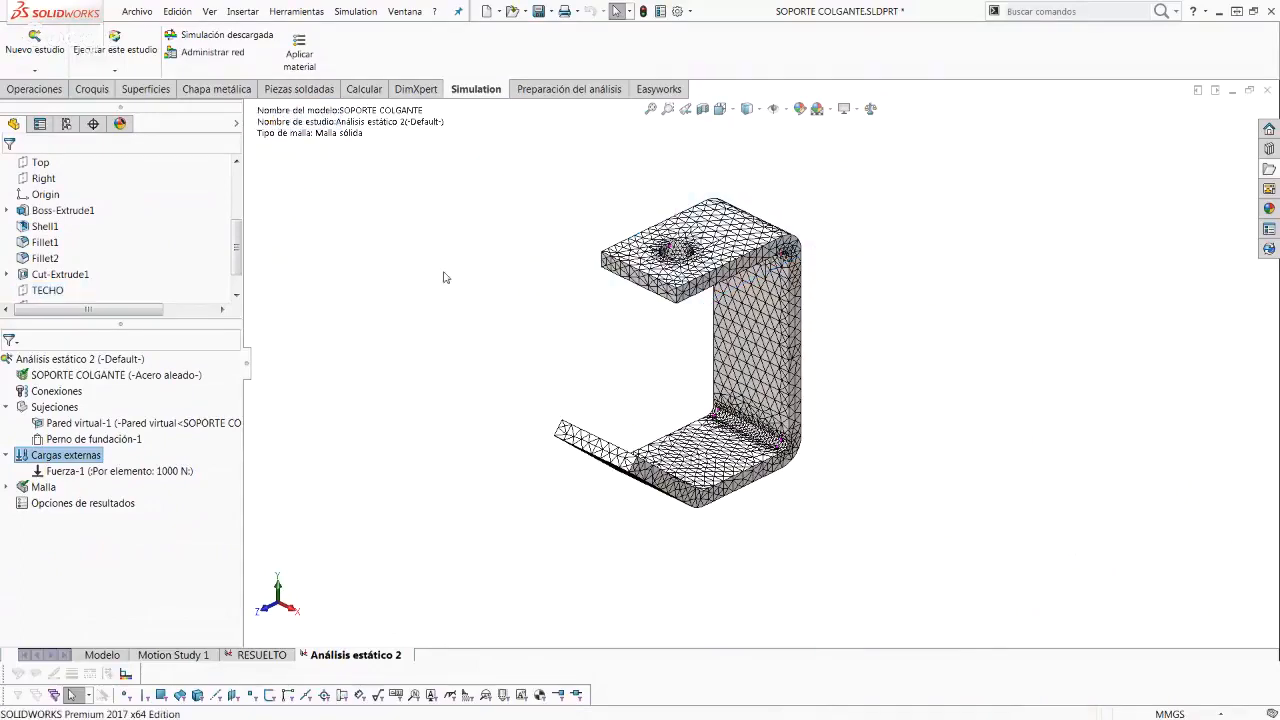
scroll(672, 388, down, 2)
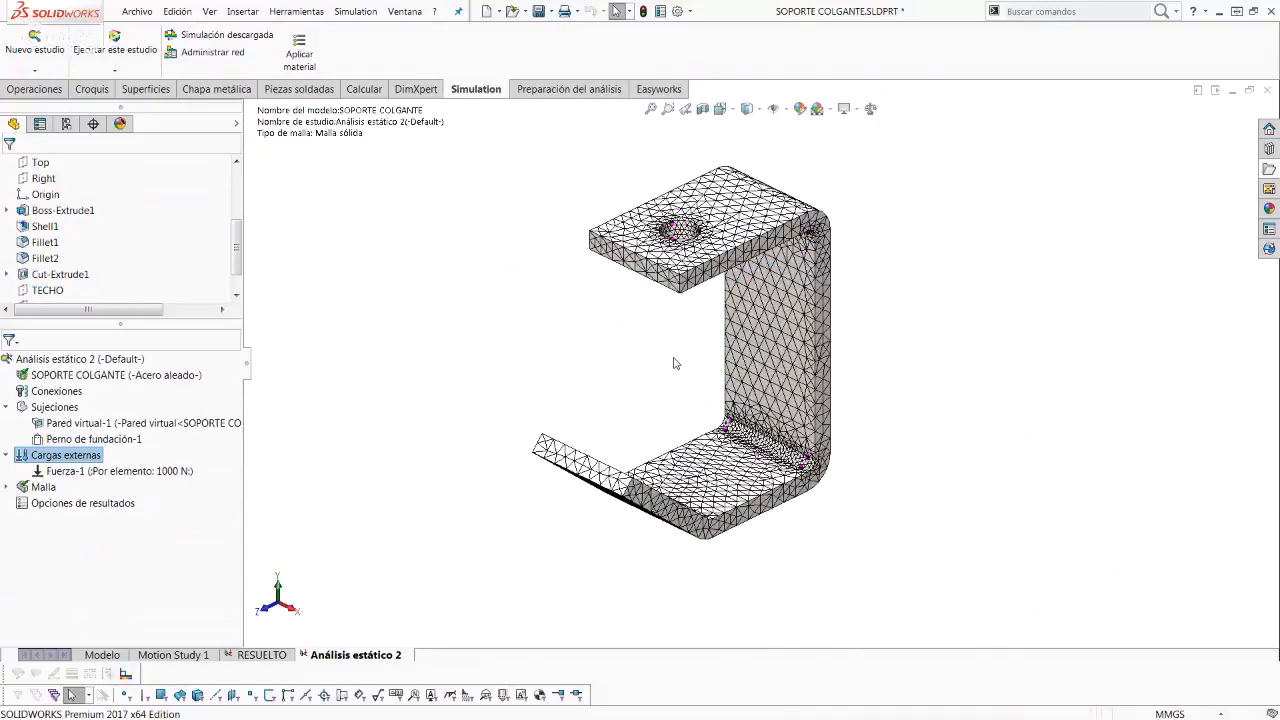
Step: Hide the symbols of mesh control Control-1 on the bends and bolt hole
click(6, 487)
right_click(46, 503)
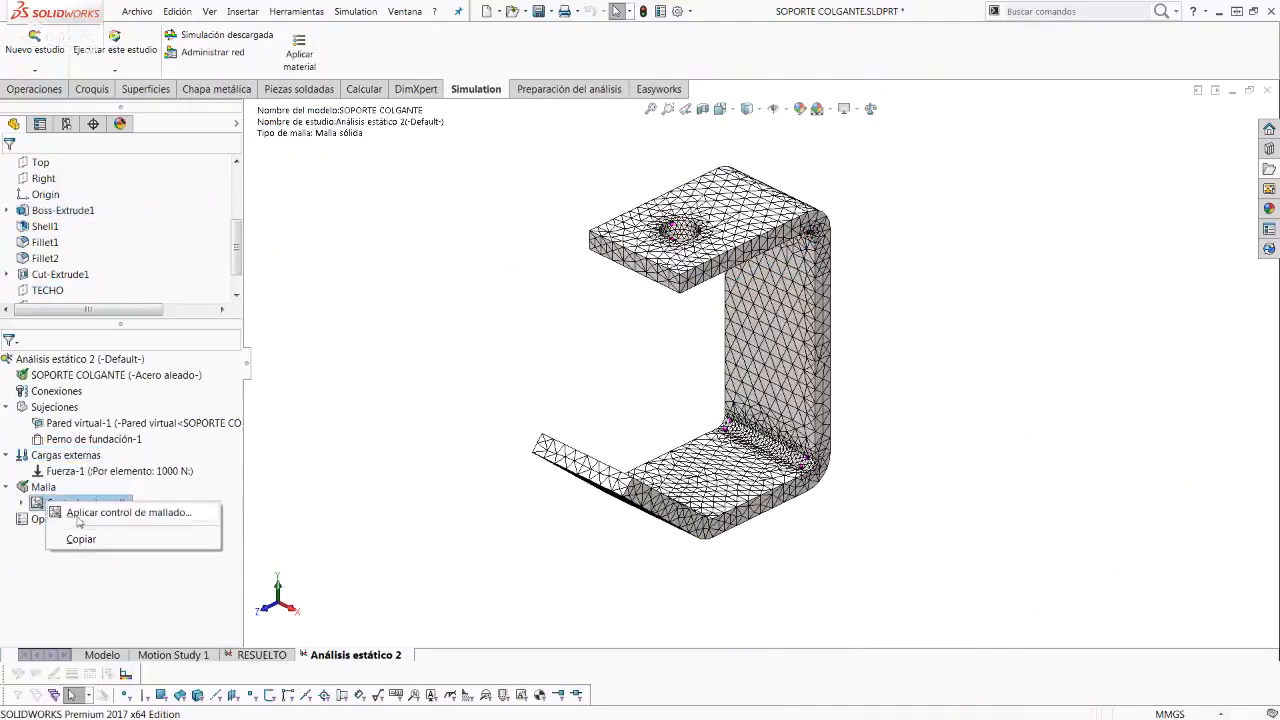
click(21, 503)
click(78, 520)
right_click(78, 520)
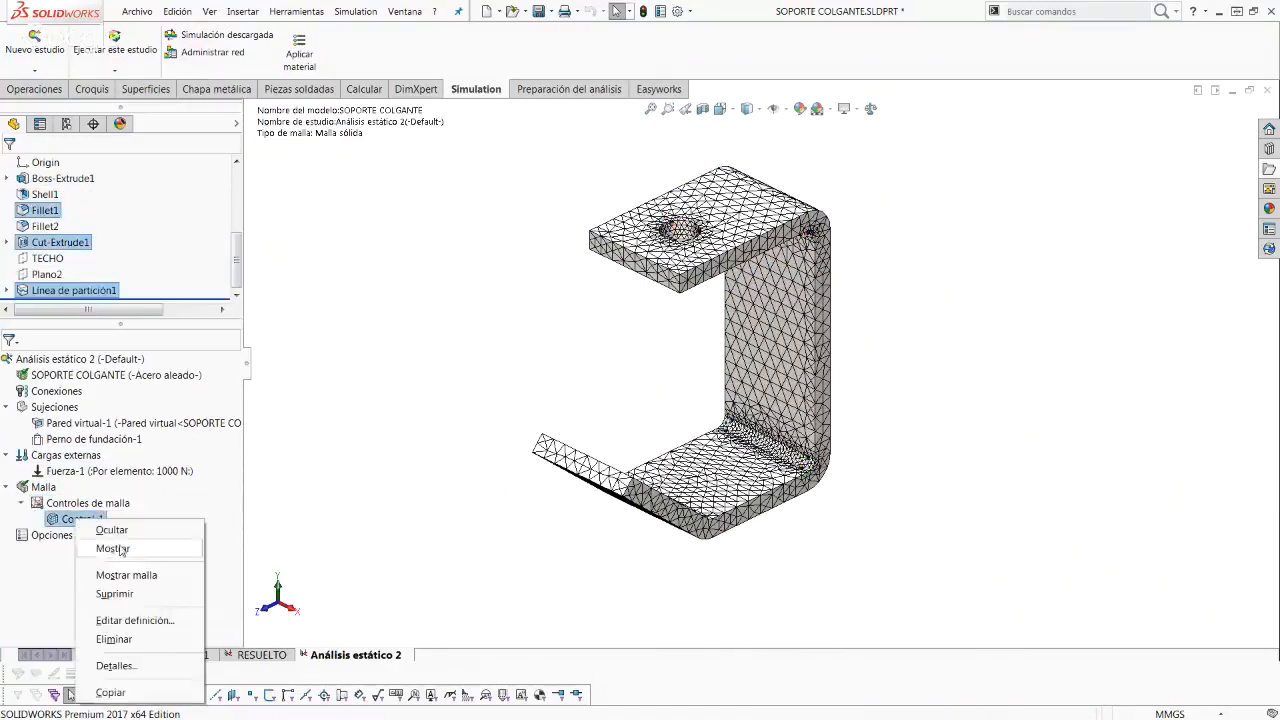
click(132, 550)
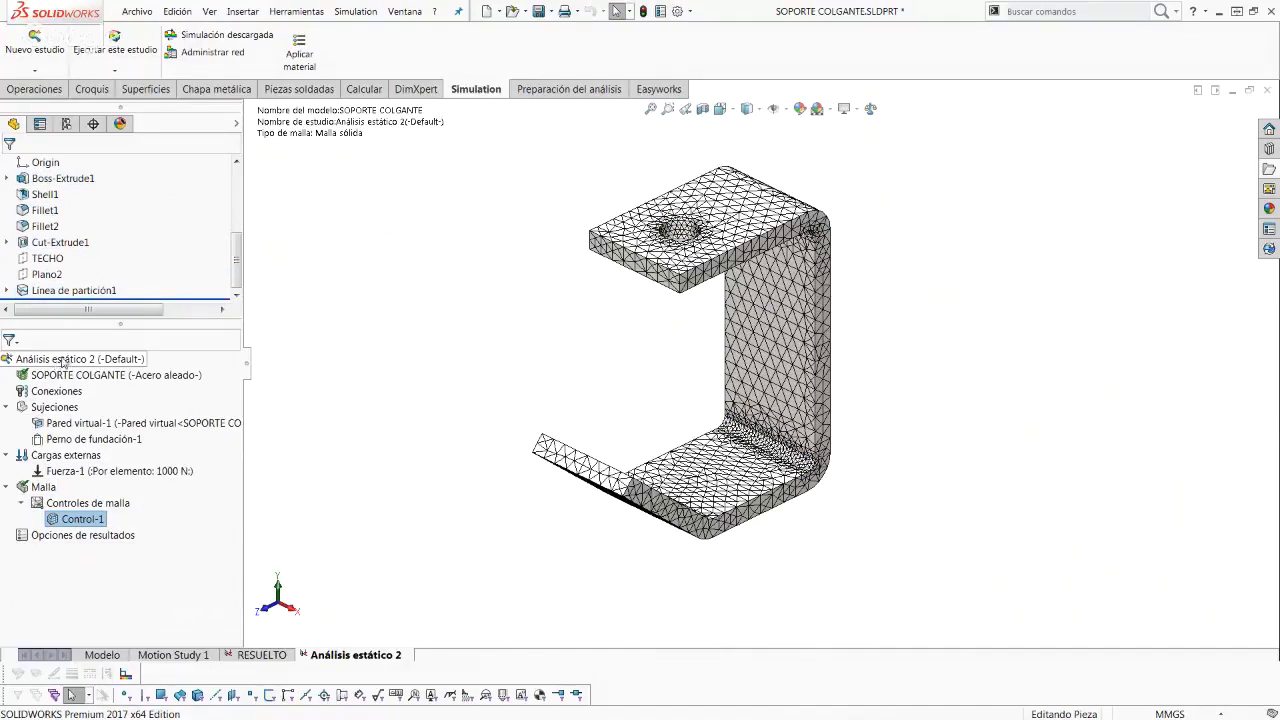
Step: Run the Análisis estático 2 study
right_click(62, 361)
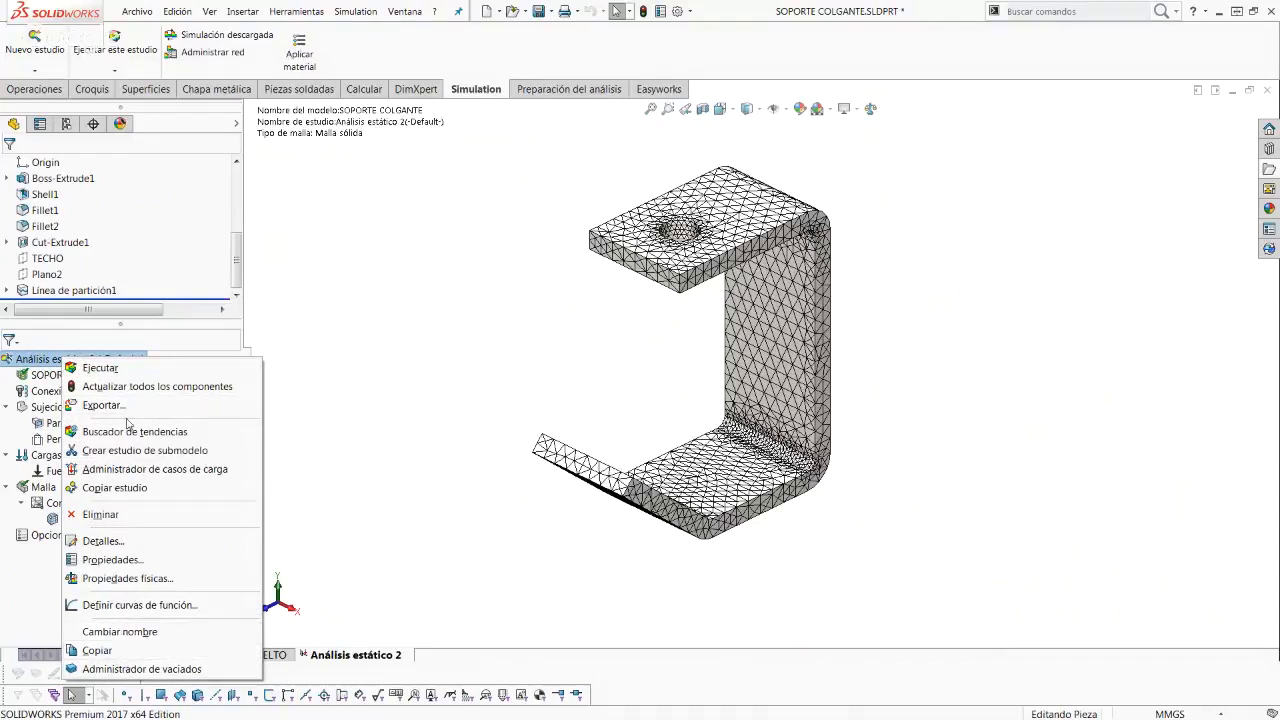
click(115, 368)
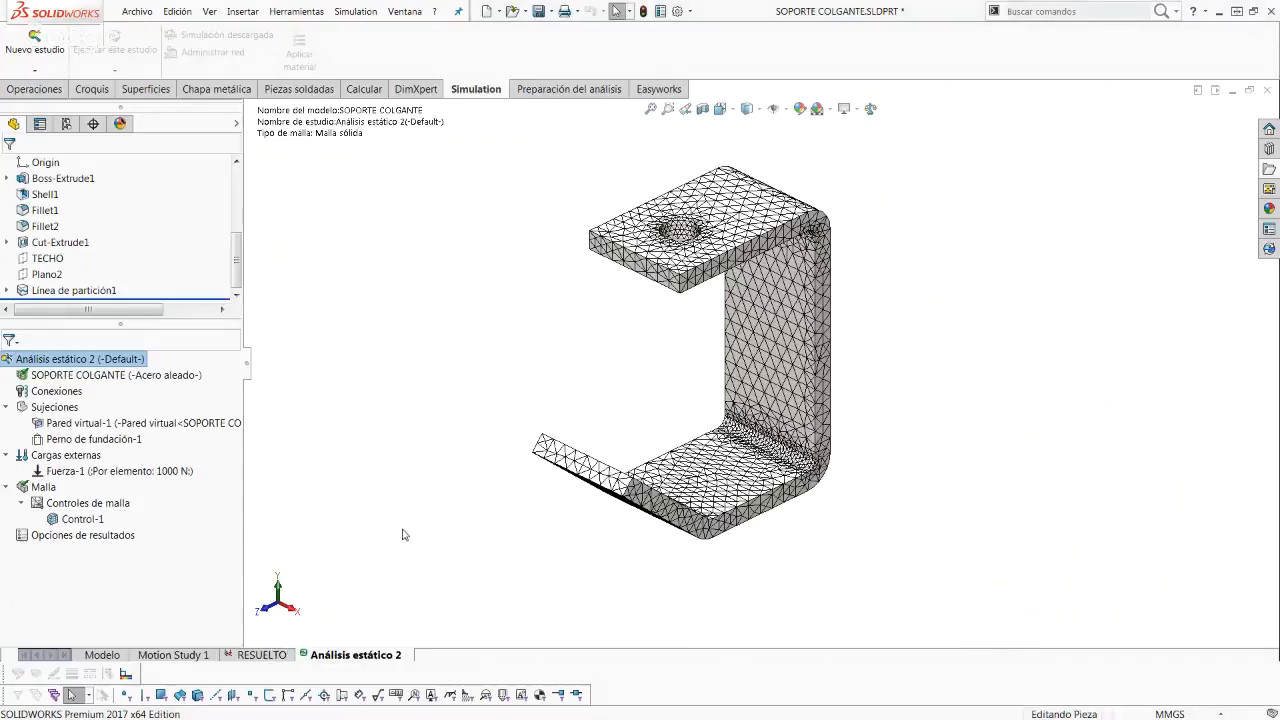
Step: Switch to the RESUELTO study and view its von Mises stress, resultant displacement and equivalent strain plots in turn
click(261, 655)
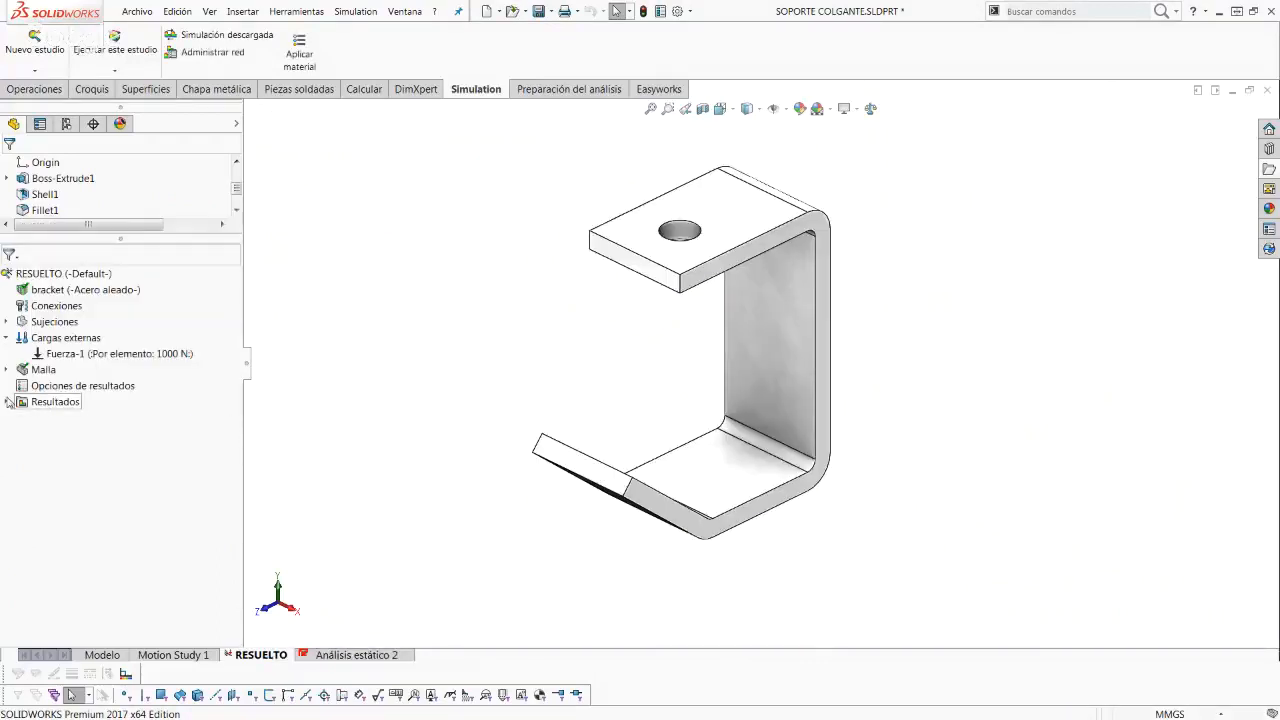
click(7, 401)
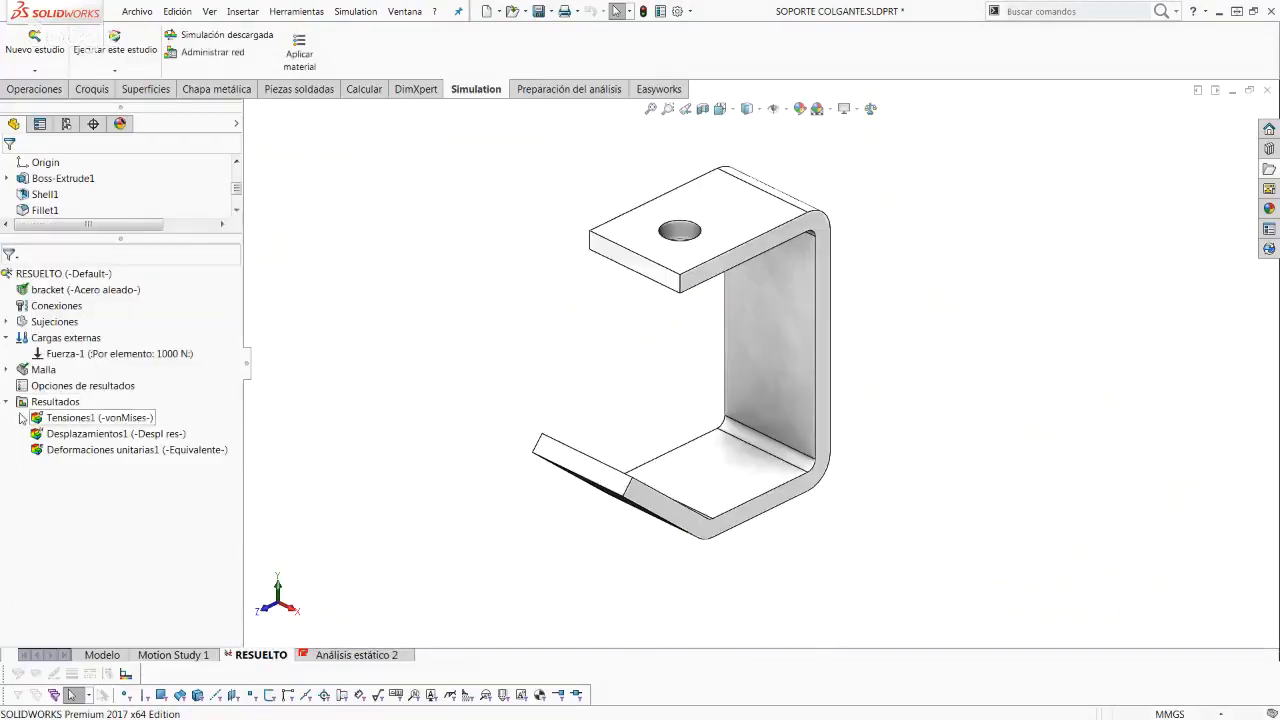
double_click(95, 421)
click(133, 436)
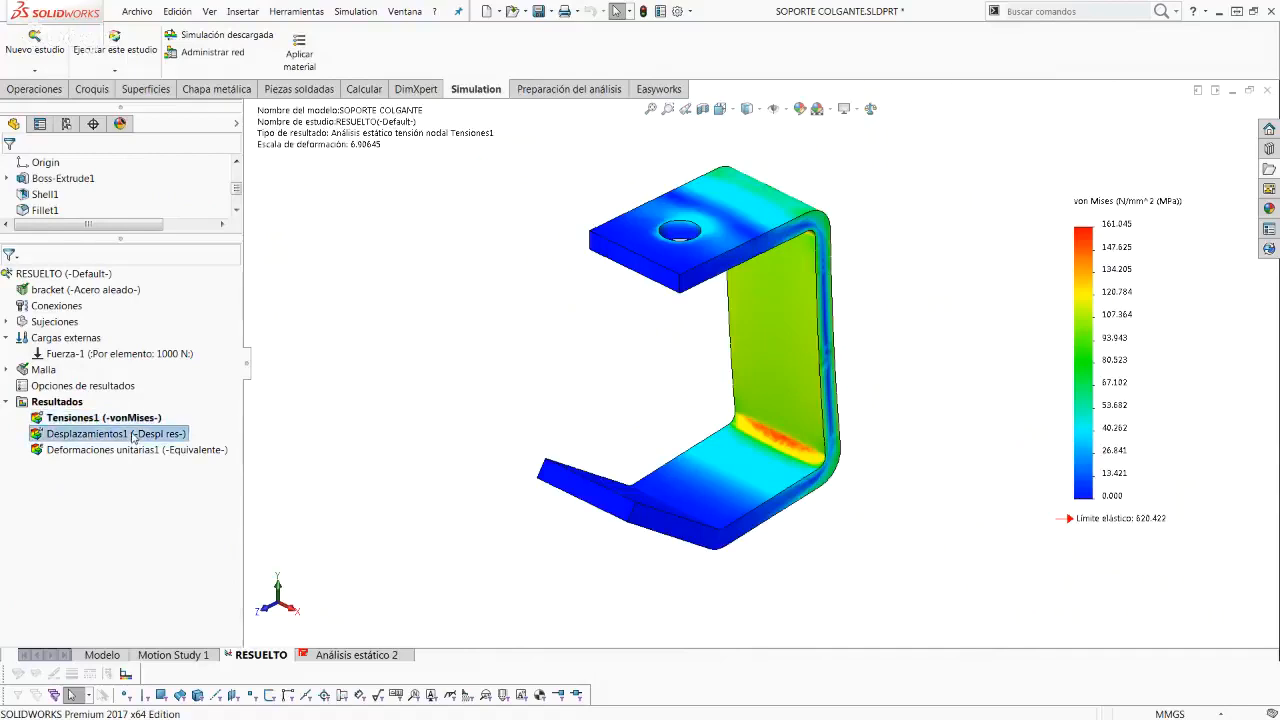
double_click(133, 436)
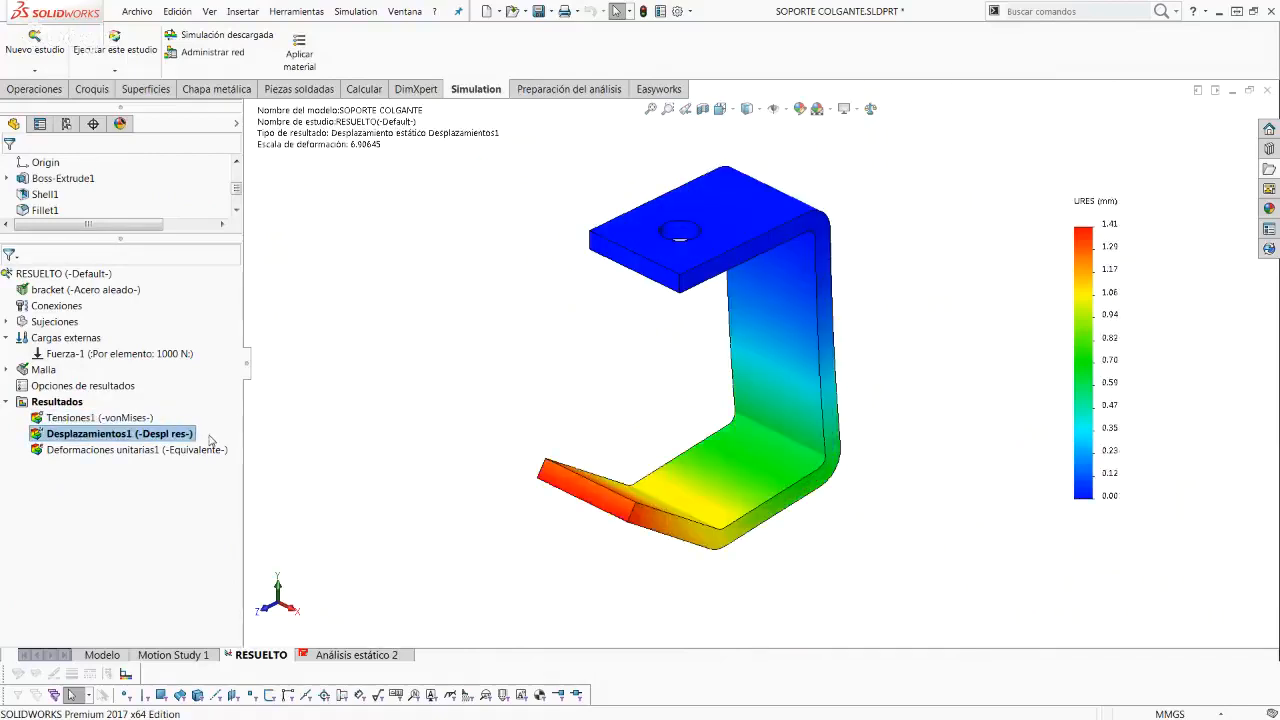
double_click(141, 452)
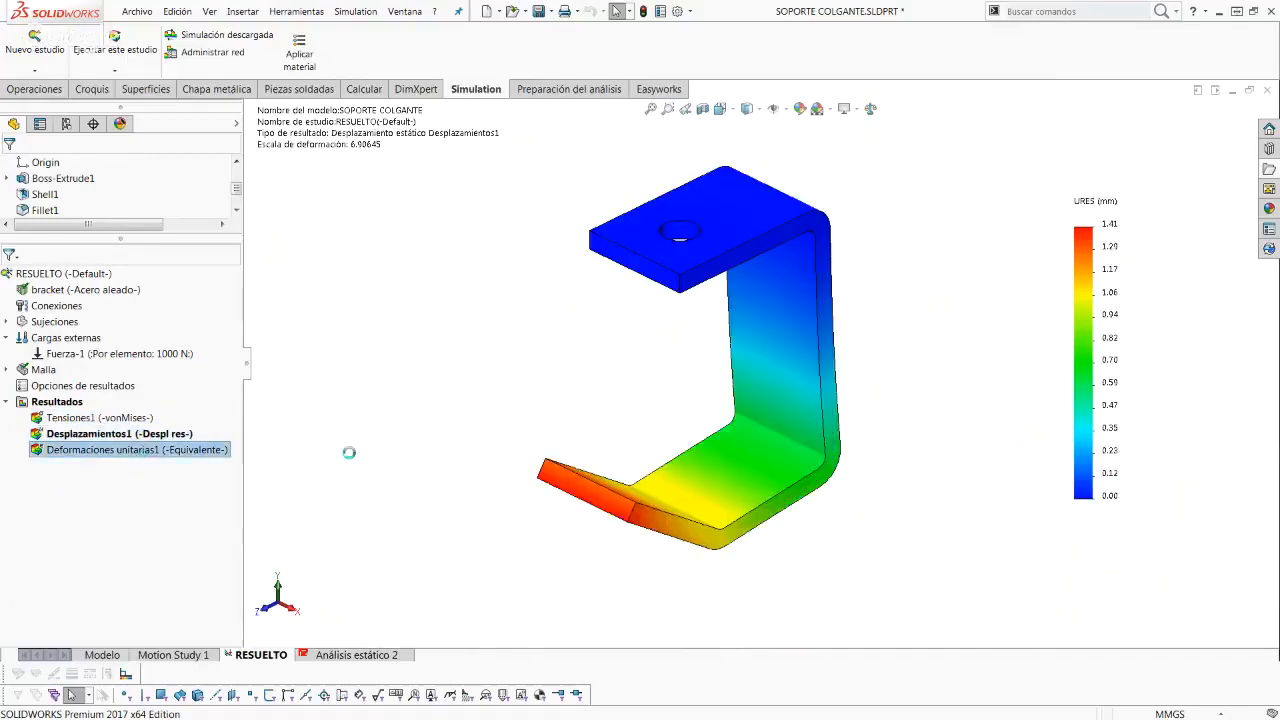
Step: Redisplay the Tensiones1 von Mises plot and examine the stress distribution over the whole bracket
double_click(100, 419)
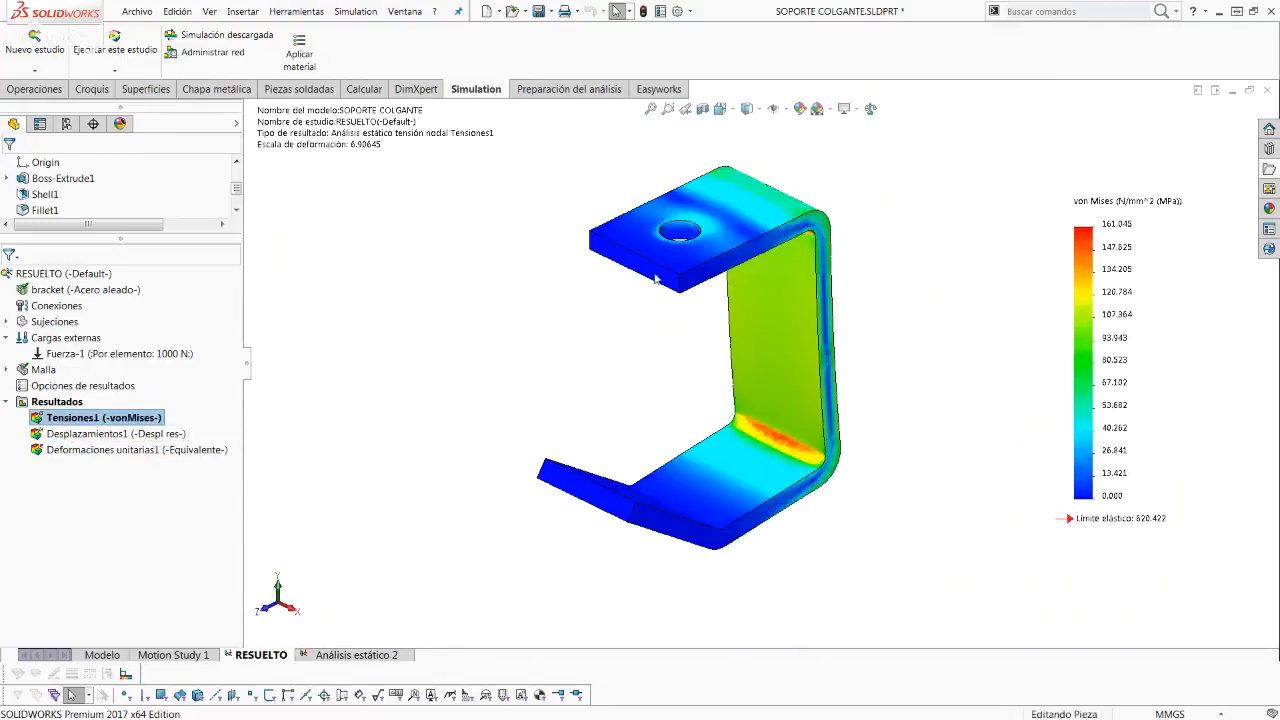
ctrl+middle_drag(656, 281, 628, 325)
key(Escape)
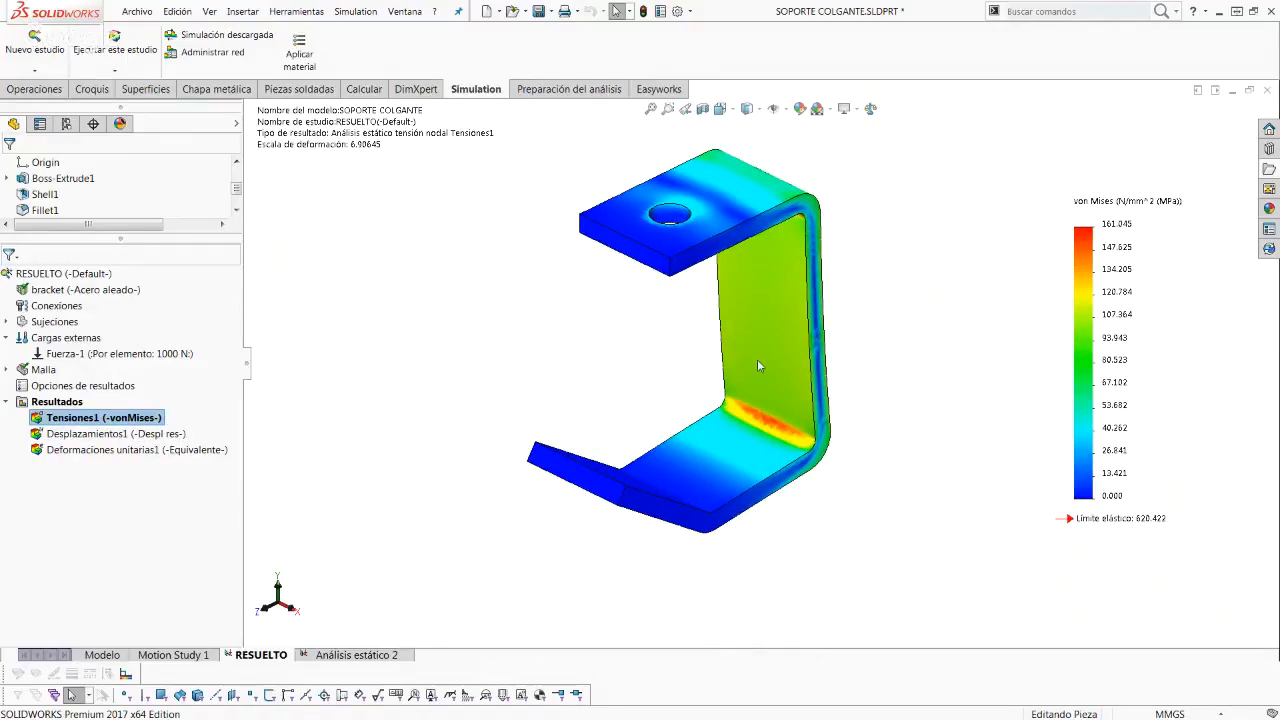
mouse_move(757, 359)
middle_down()
mouse_move(737, 346)
mouse_move(749, 337)
middle_up()
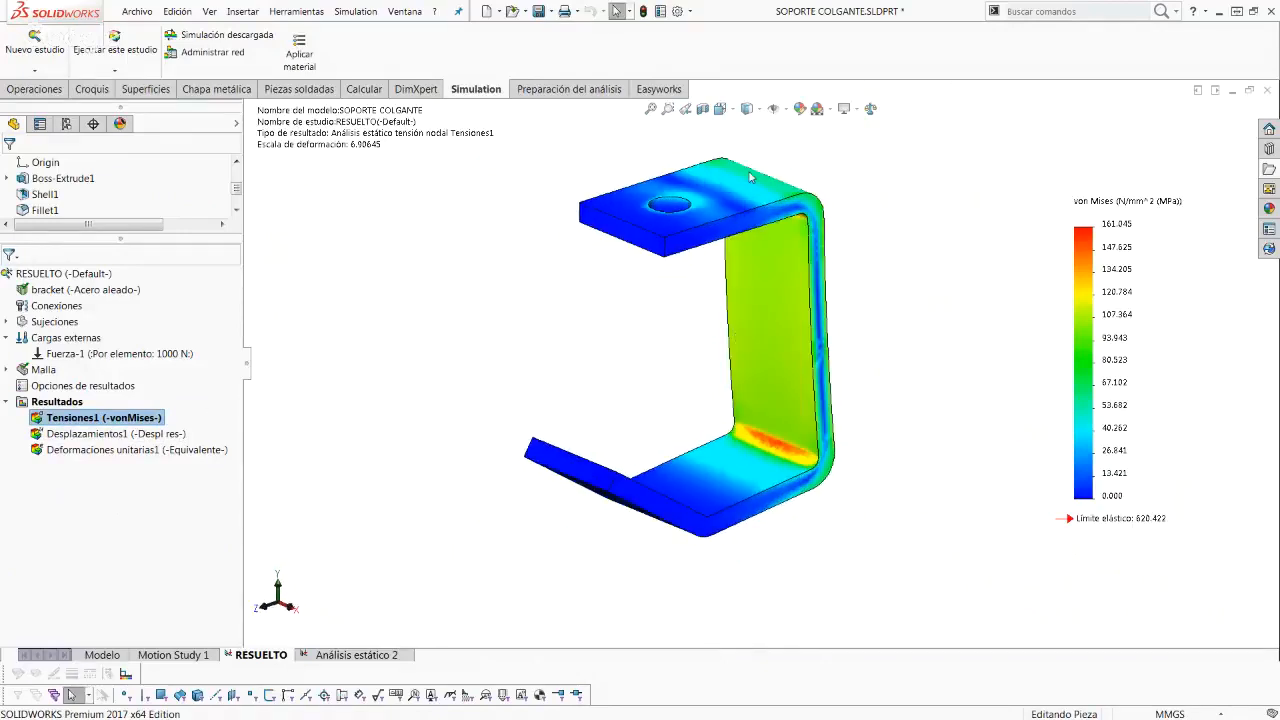
scroll(774, 321, down, 2)
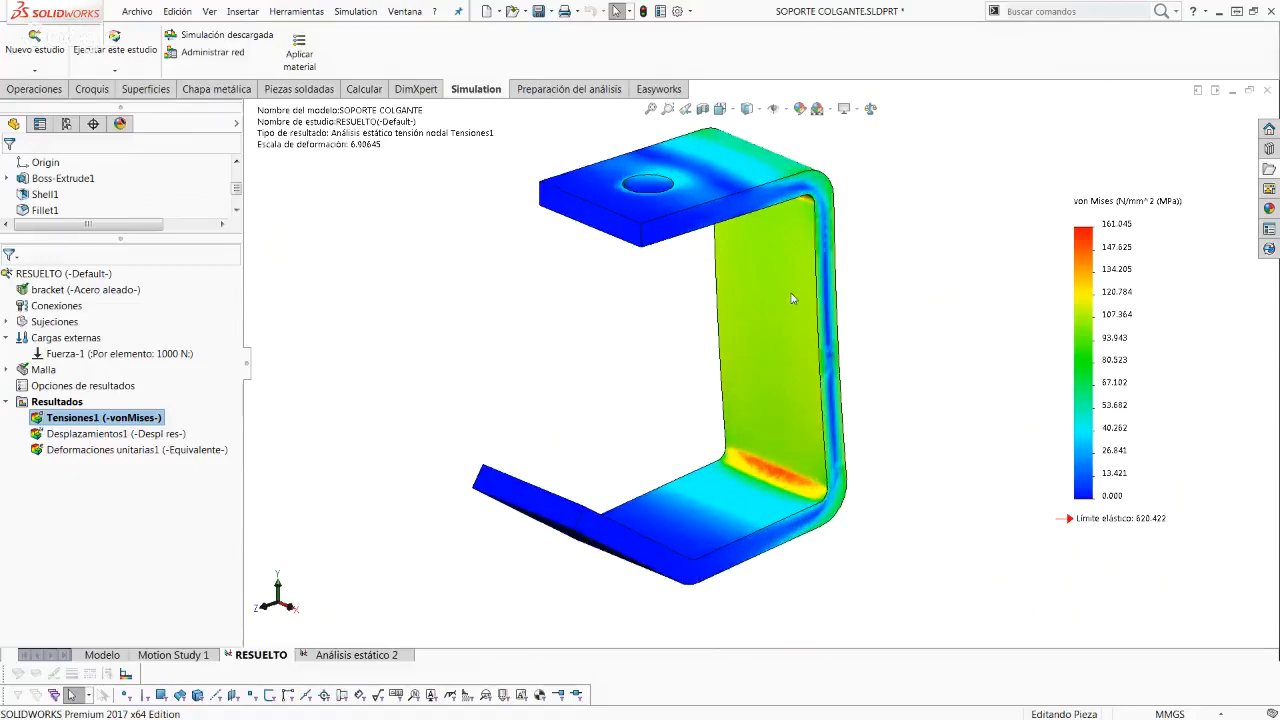
Step: Set the boundary display of the Tensiones1 plot to Malla so the mesh overlays the stresses
right_click(68, 418)
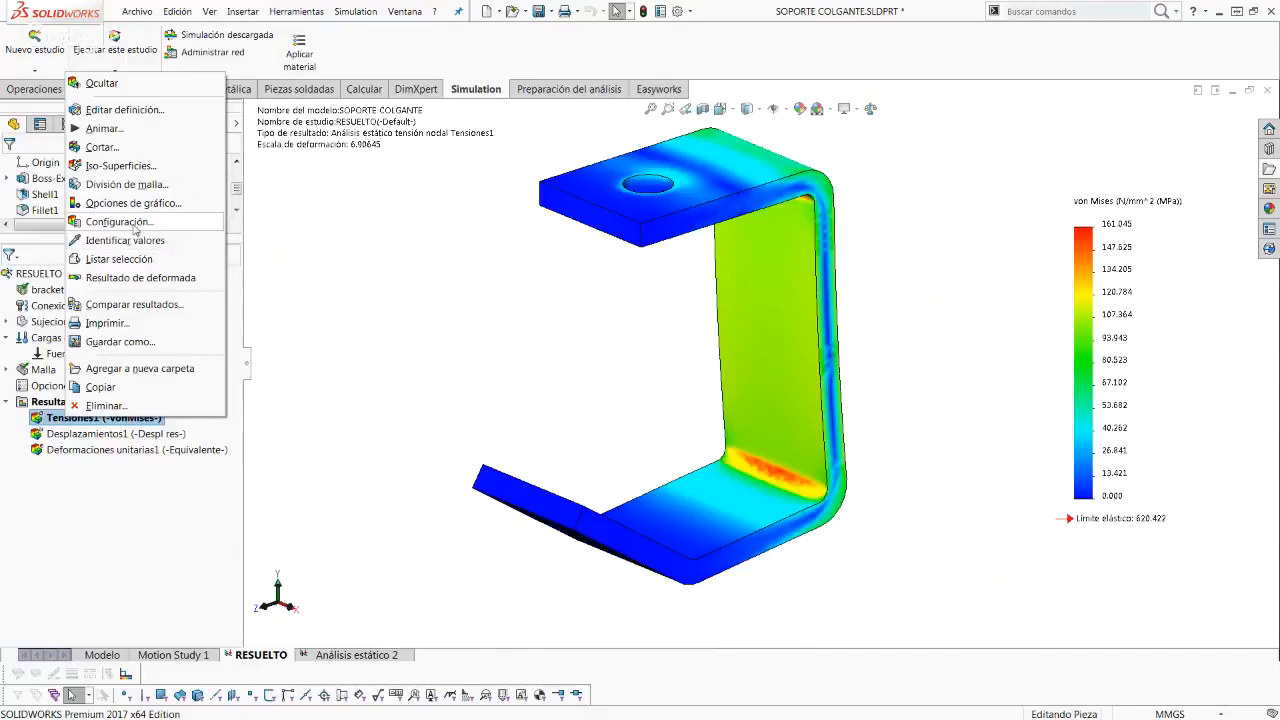
click(134, 226)
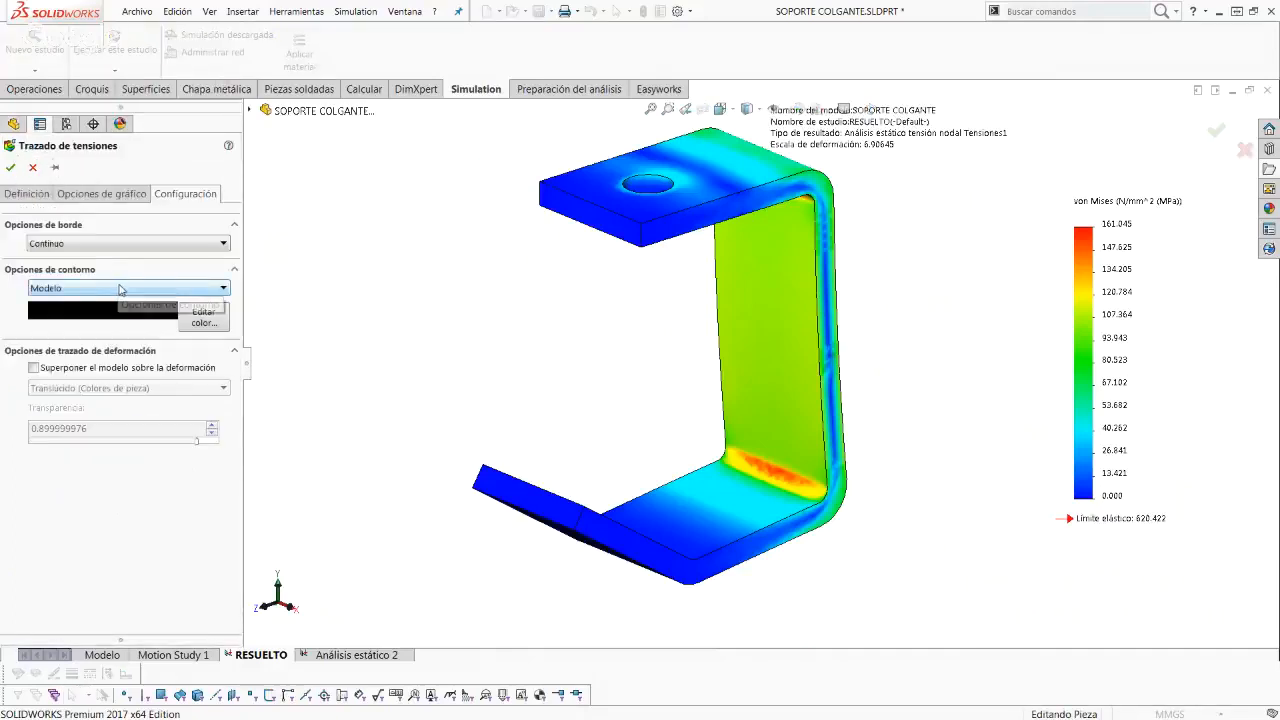
click(116, 289)
click(104, 318)
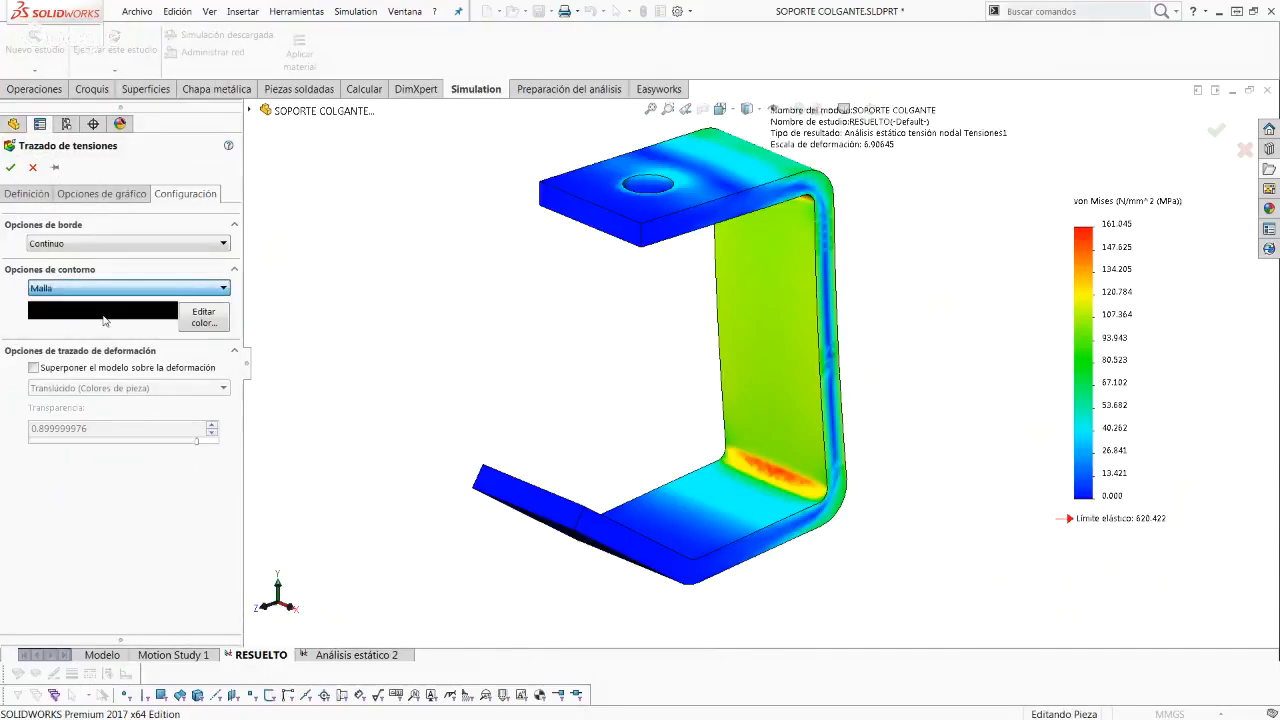
click(33, 168)
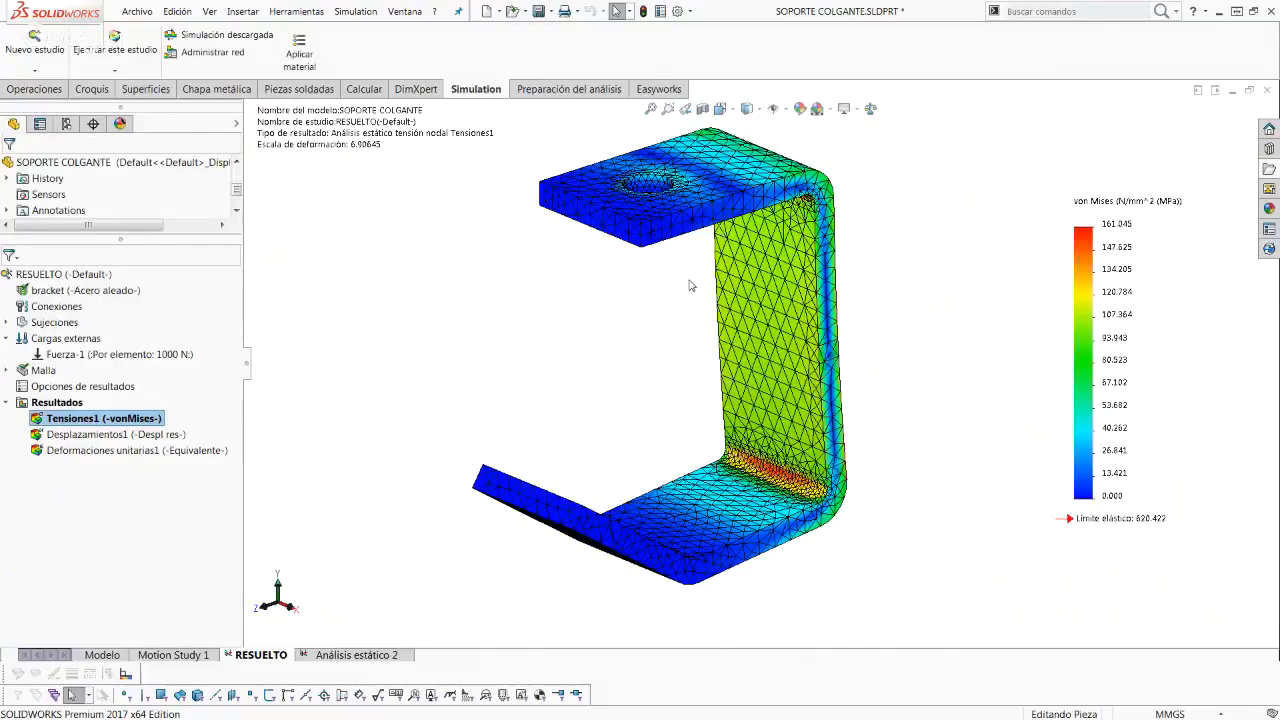
Step: Examine the meshed stress plot at the inner bend between the vertical wall and the hook's bottom
scroll(780, 508, down, 5)
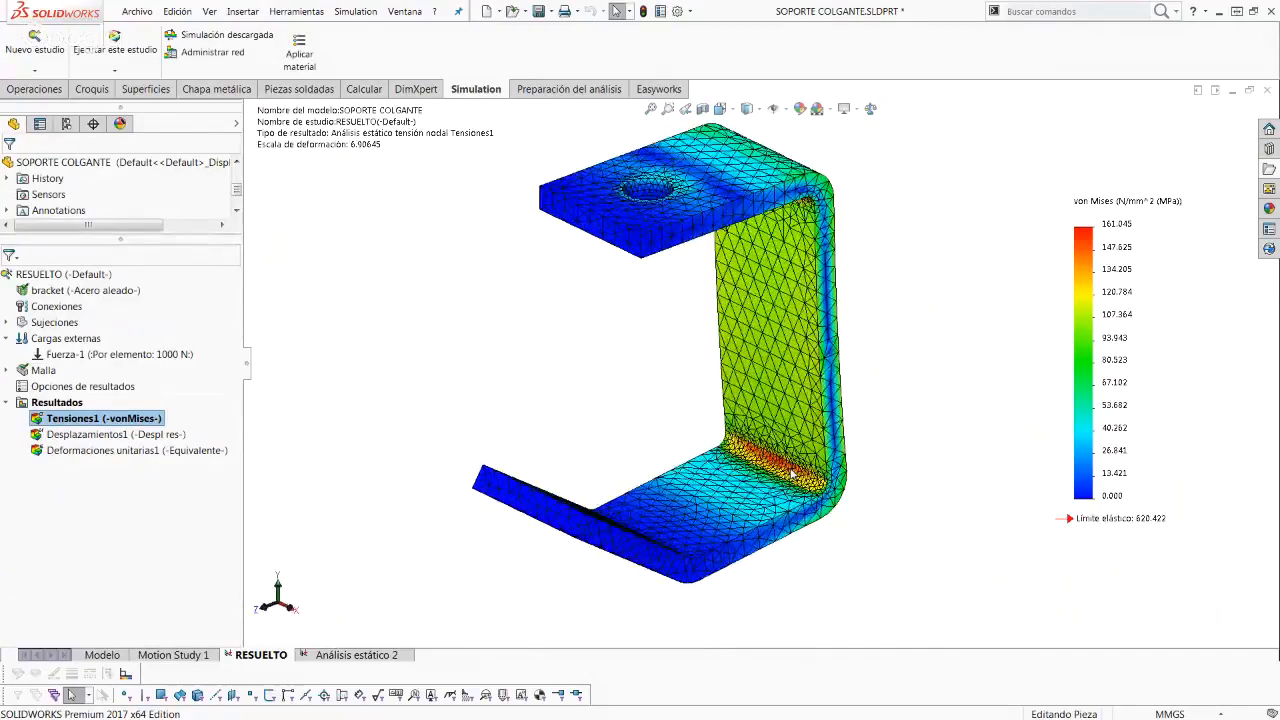
scroll(770, 468, up, 3)
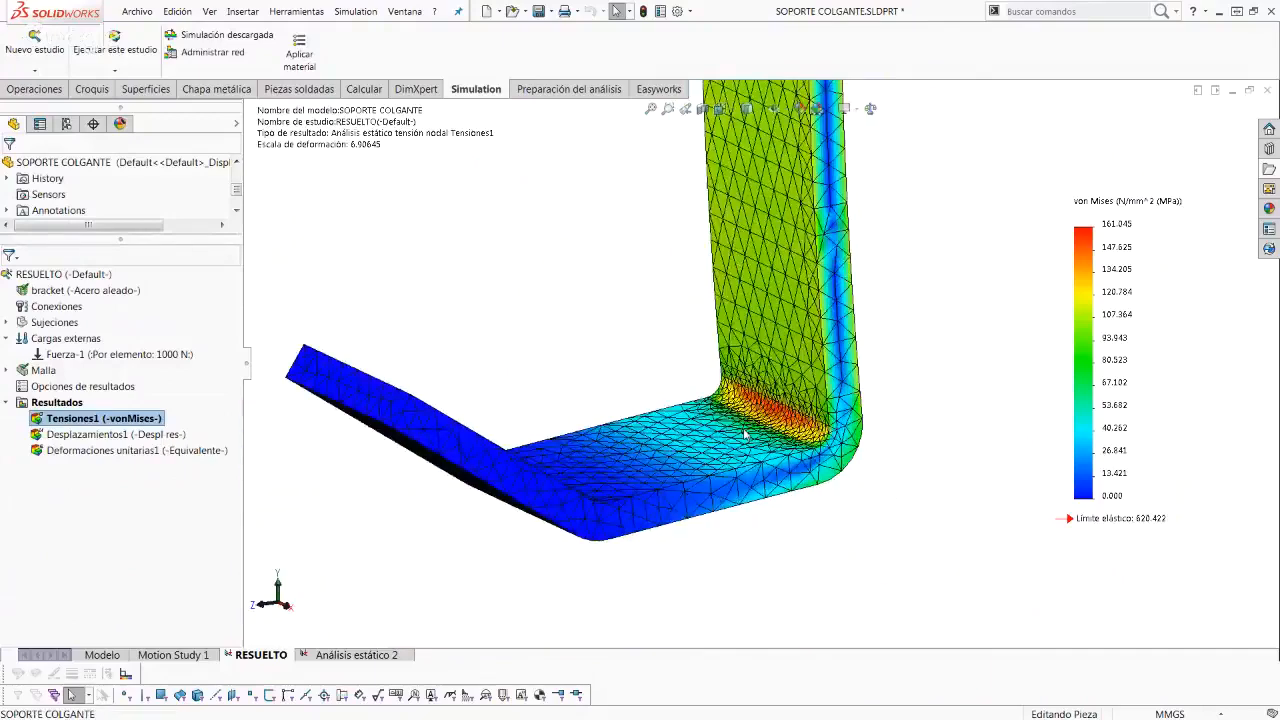
scroll(745, 433, down, 4)
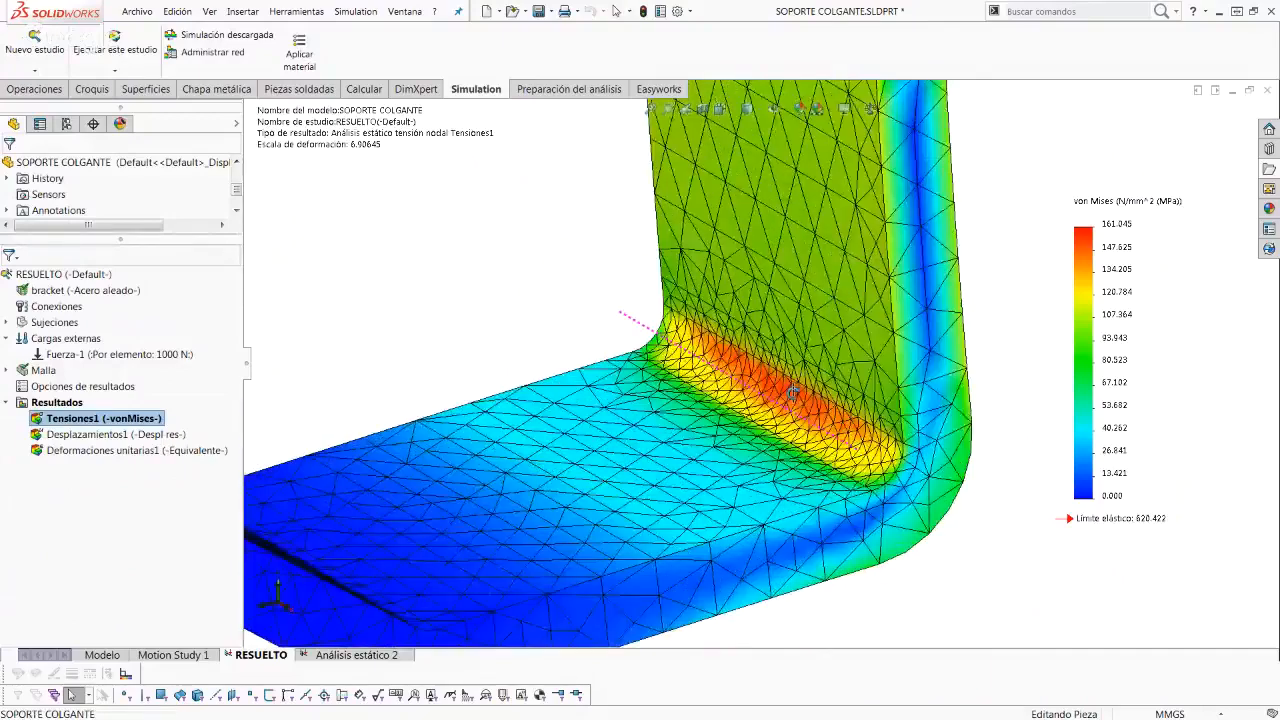
key(f)
Step: Examine the stresses at the inner bend under the top flange and compare the whole bracket with the von Mises color scale
scroll(683, 291, down, 6)
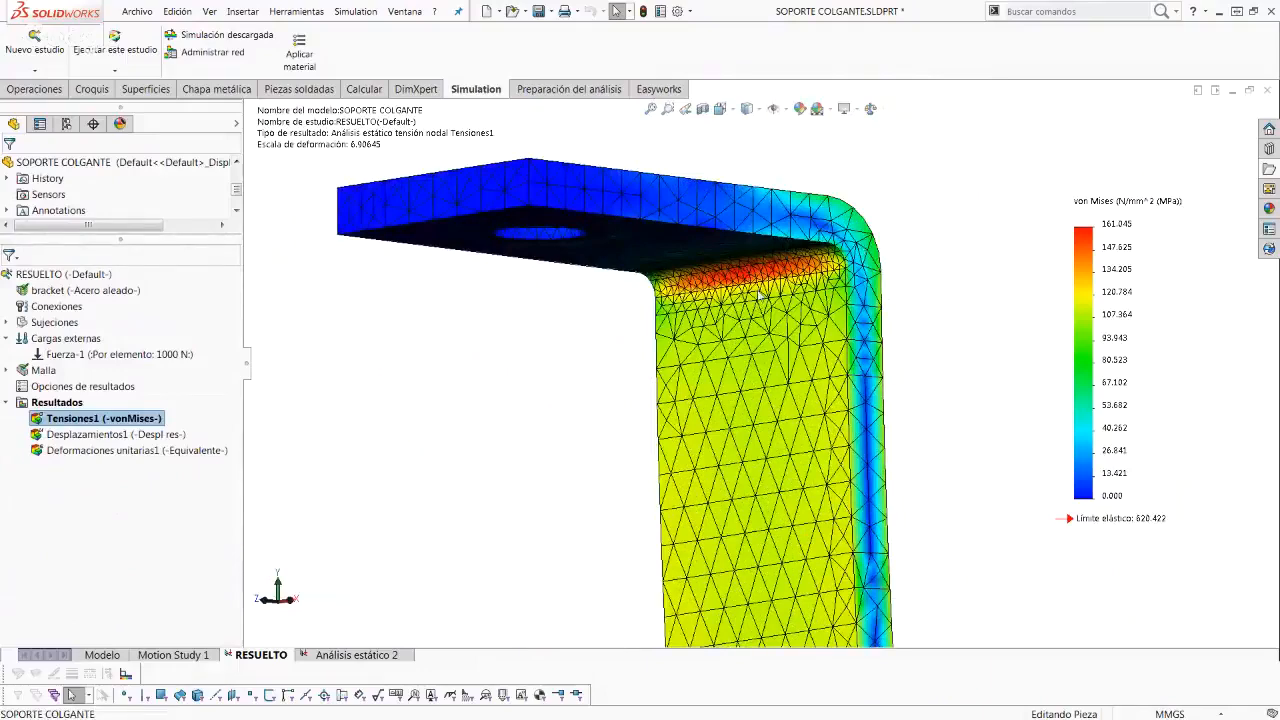
middle_drag(758, 307, 713, 306)
scroll(750, 291, down, 3)
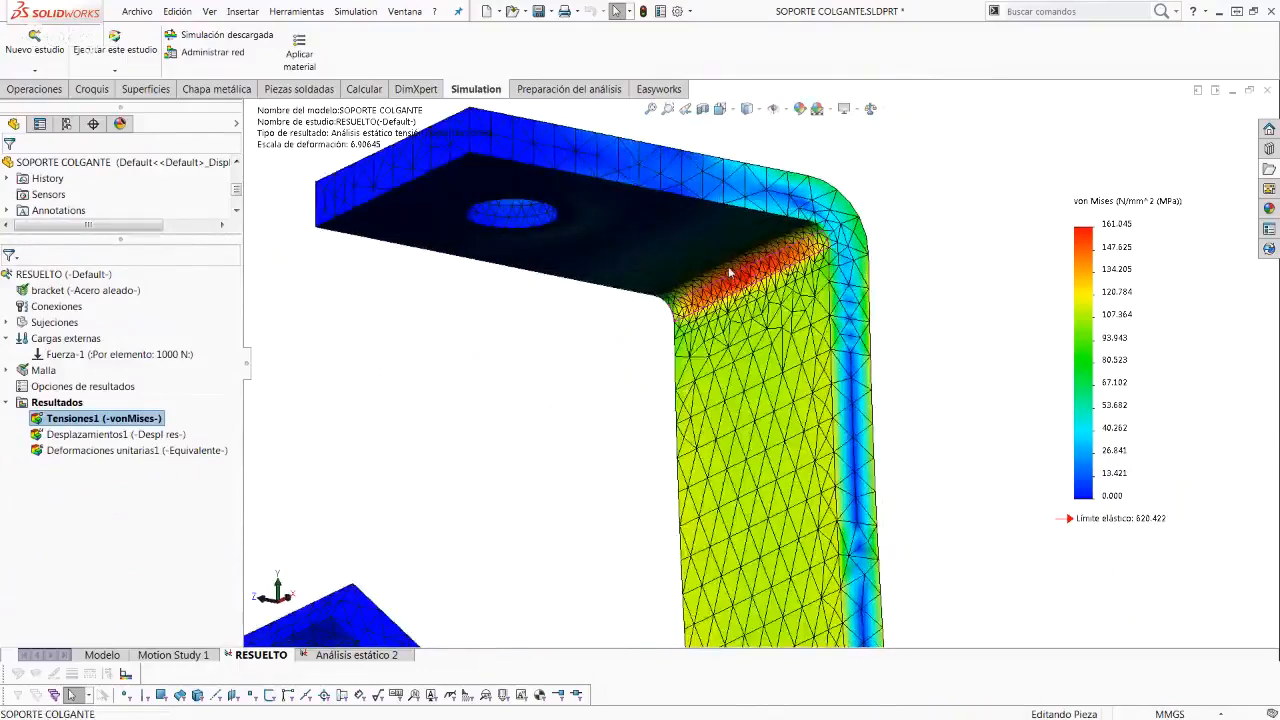
middle_drag(791, 265, 797, 273)
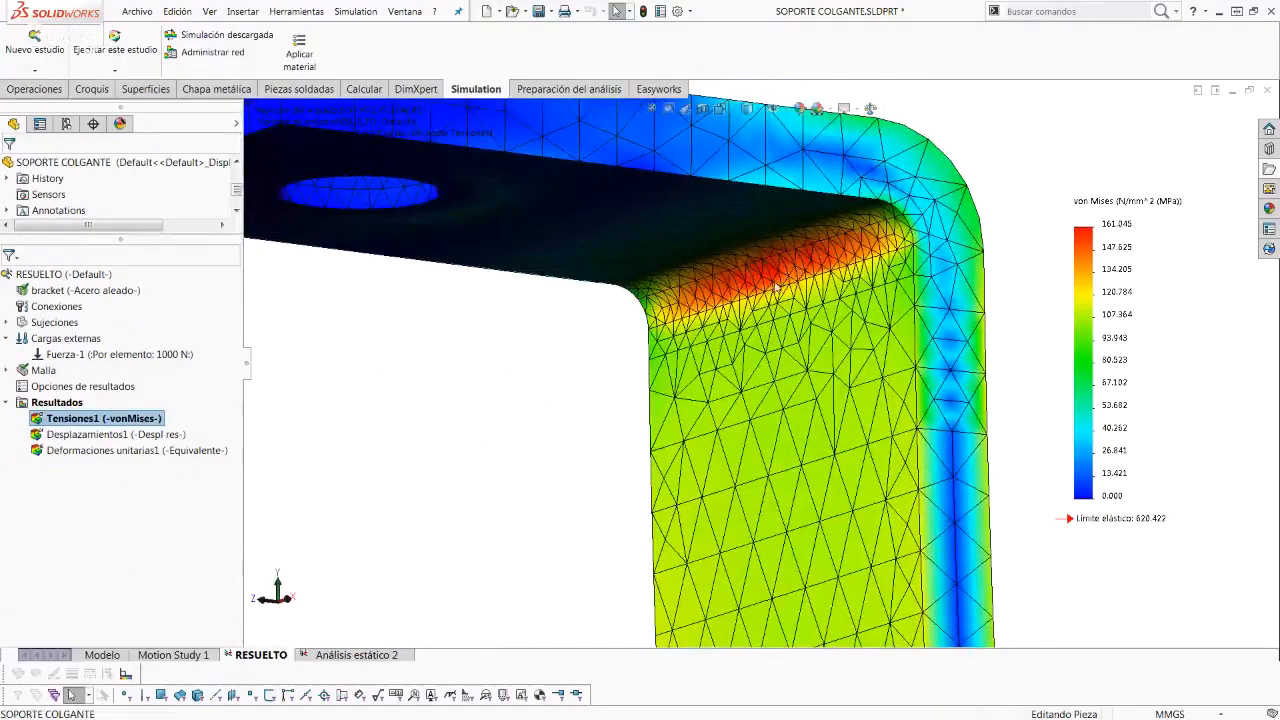
scroll(798, 272, up, 2)
scroll(785, 285, down, 3)
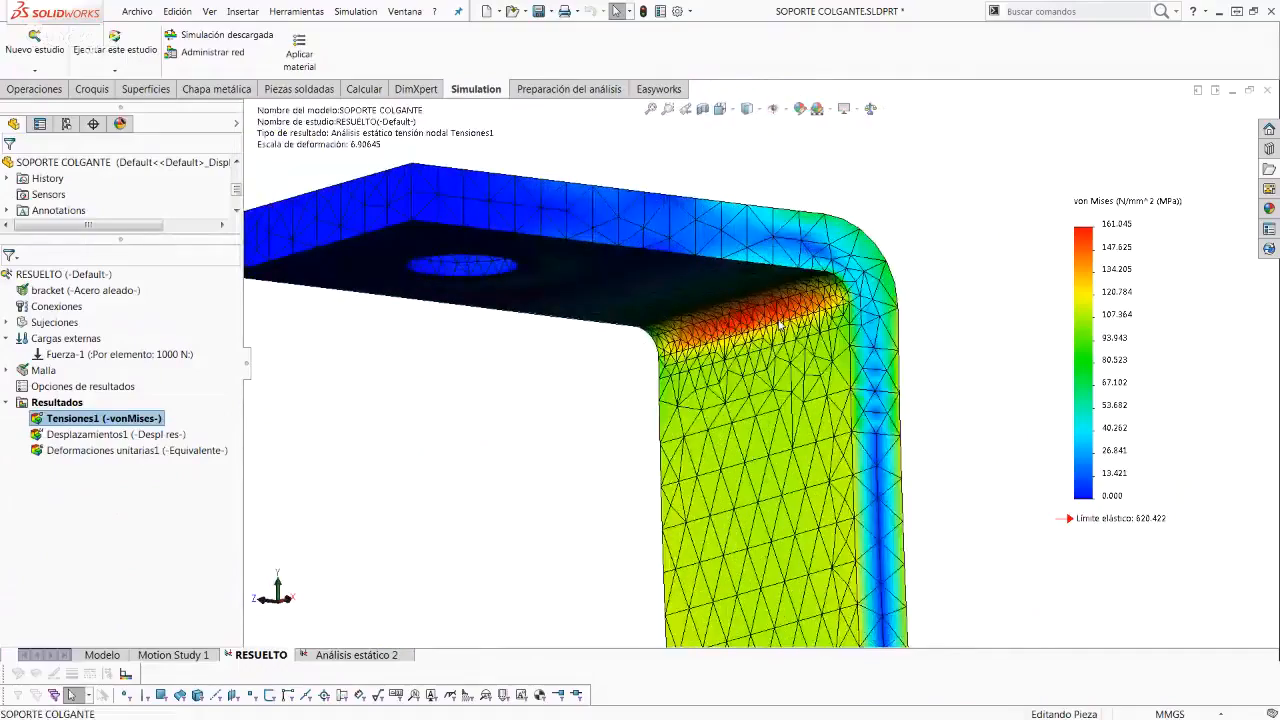
middle_drag(785, 285, 740, 538)
scroll(777, 300, up, 5)
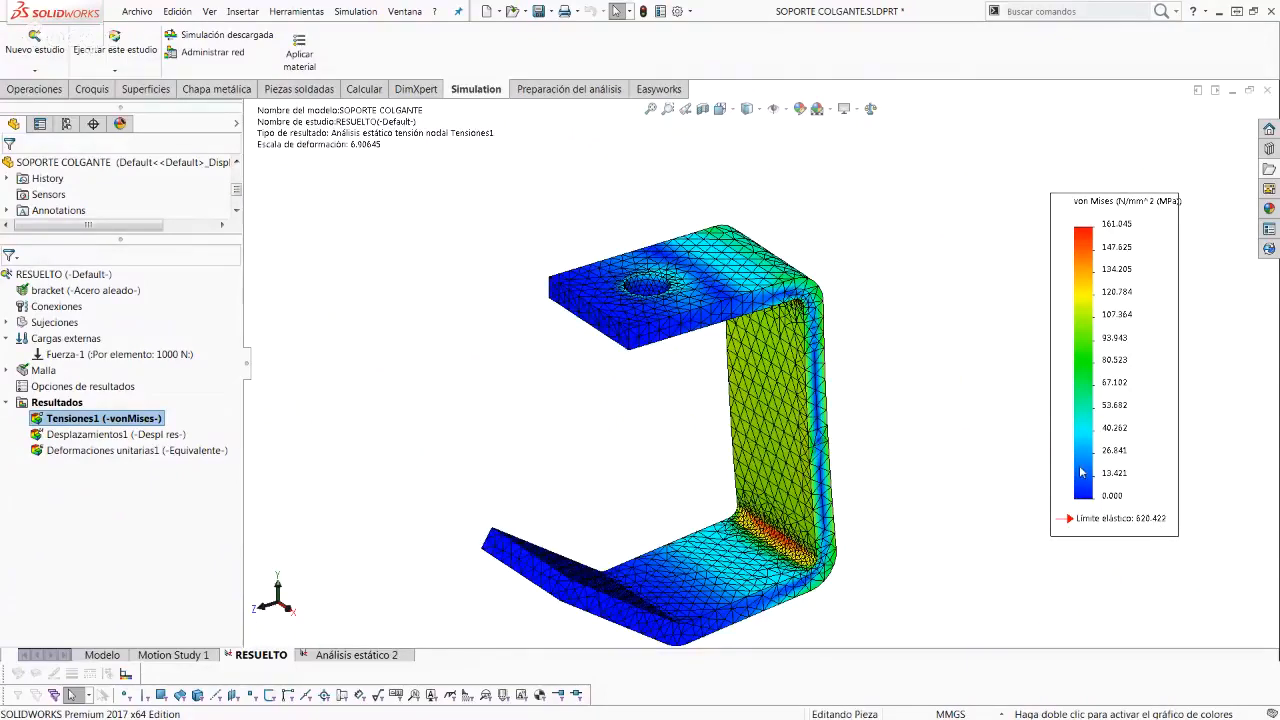
ctrl+middle_drag(707, 449, 714, 418)
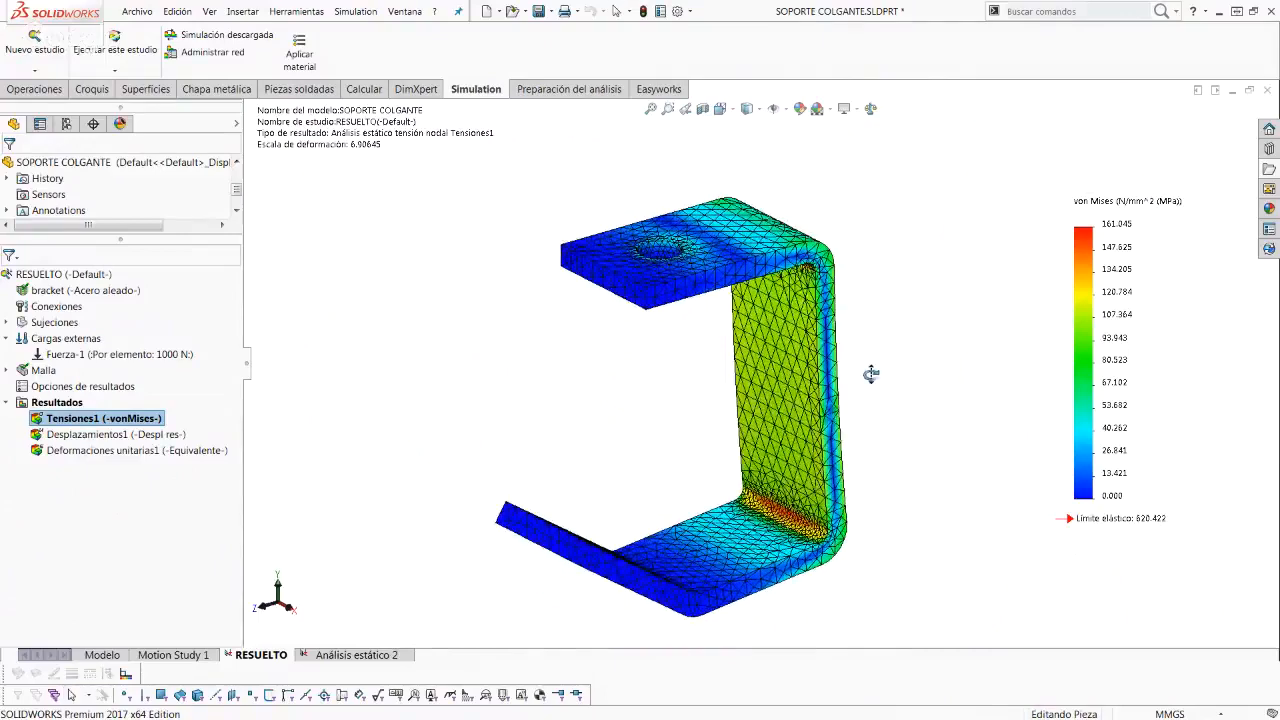
middle_drag(925, 329, 760, 292)
scroll(860, 310, down, 3)
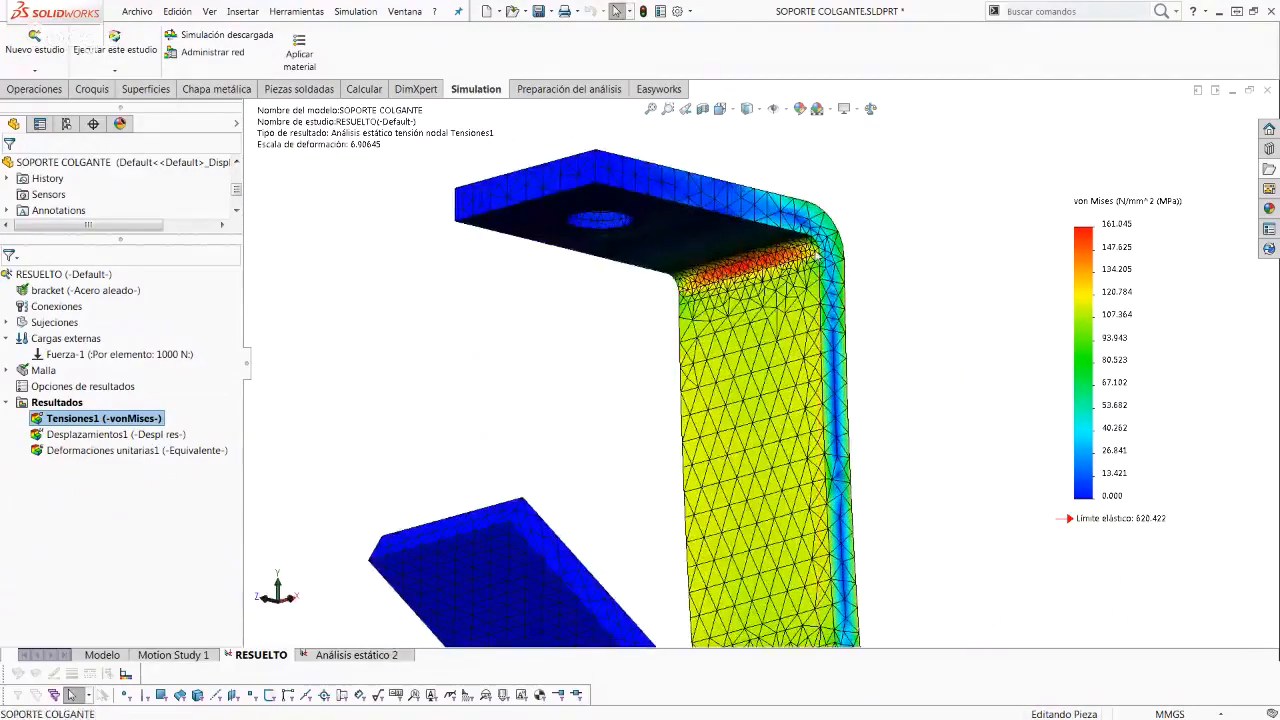
Step: Show the maximum stress annotation on the Tensiones1 plot, place its label clear of the bracket, and examine the marked location
scroll(752, 290, down, 3)
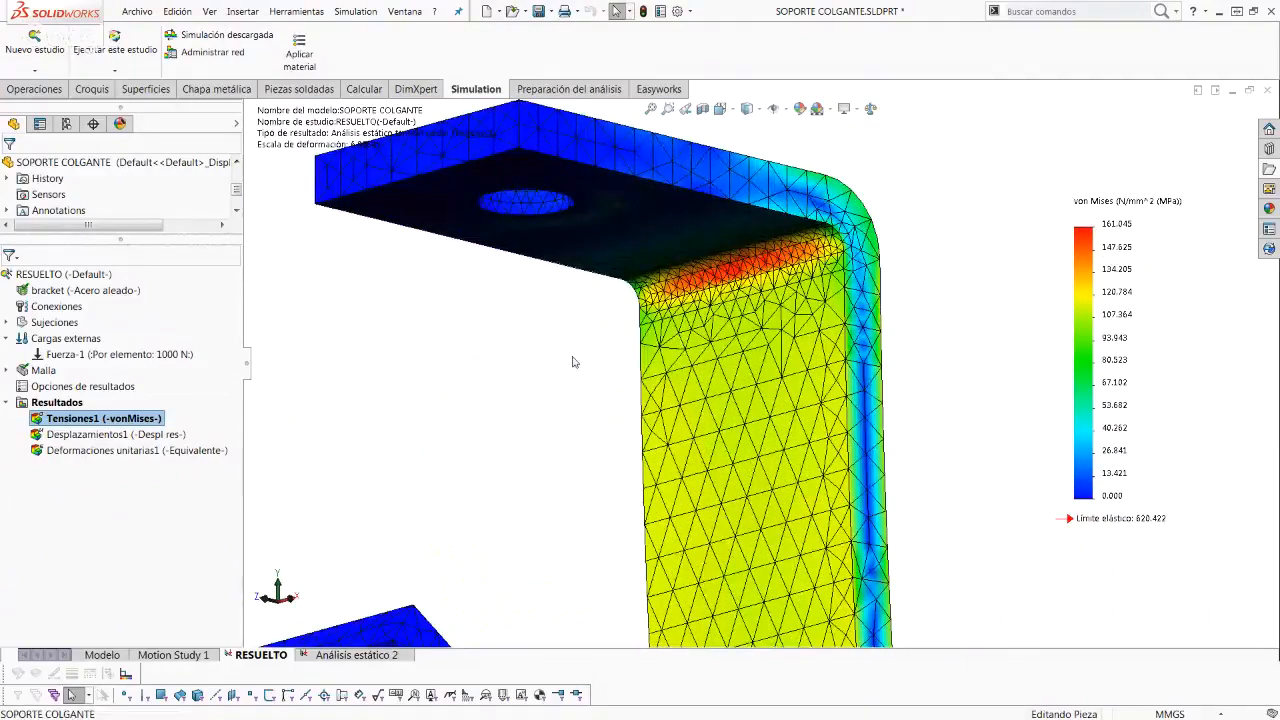
right_click(99, 421)
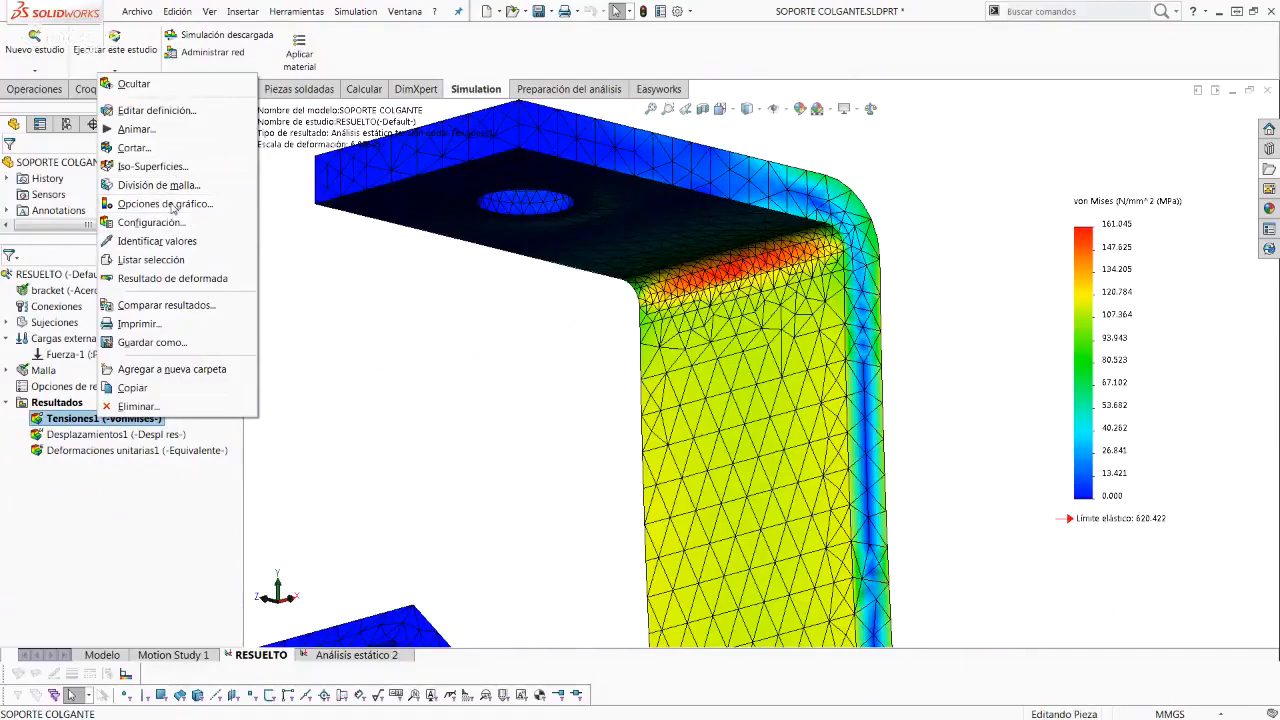
click(156, 325)
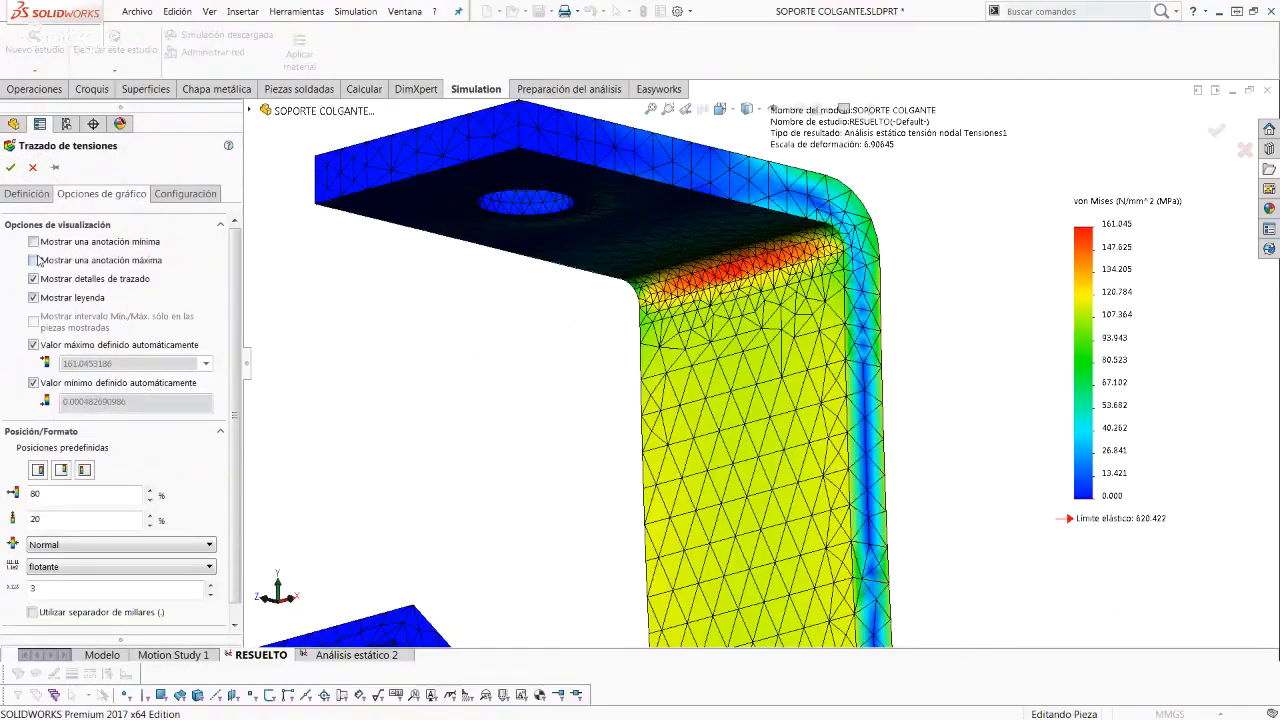
click(34, 260)
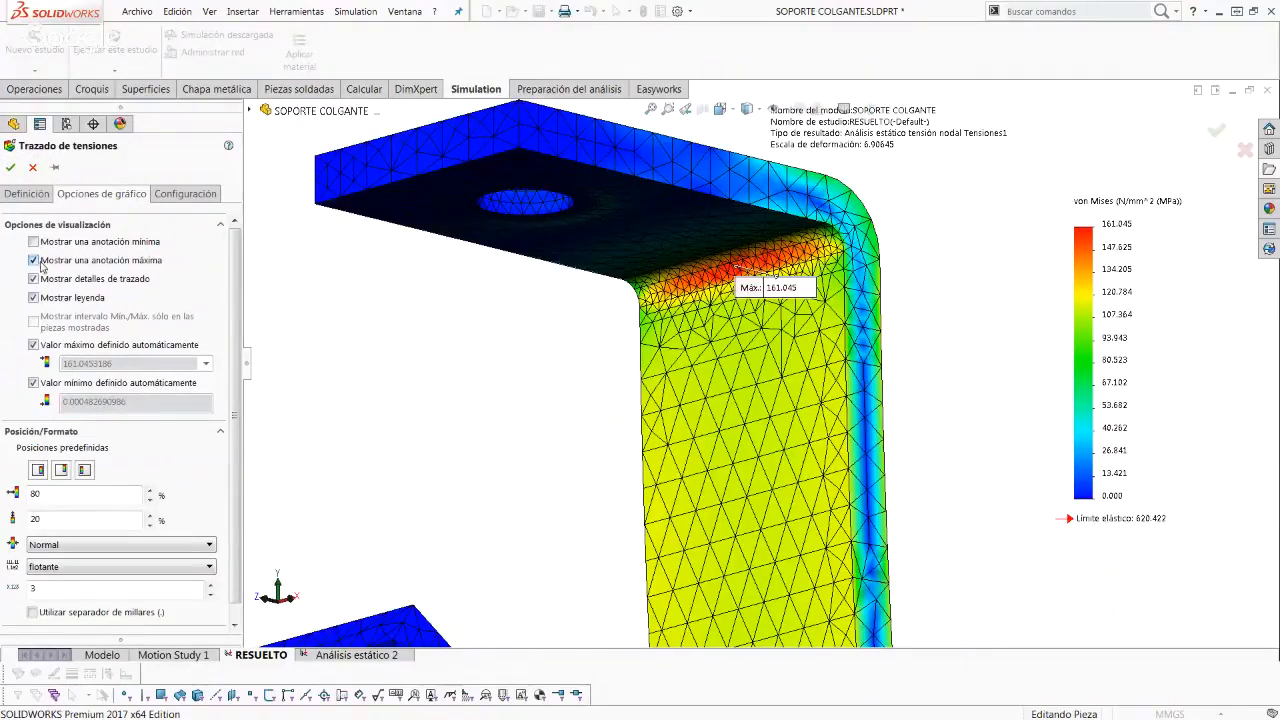
drag(745, 290, 475, 353)
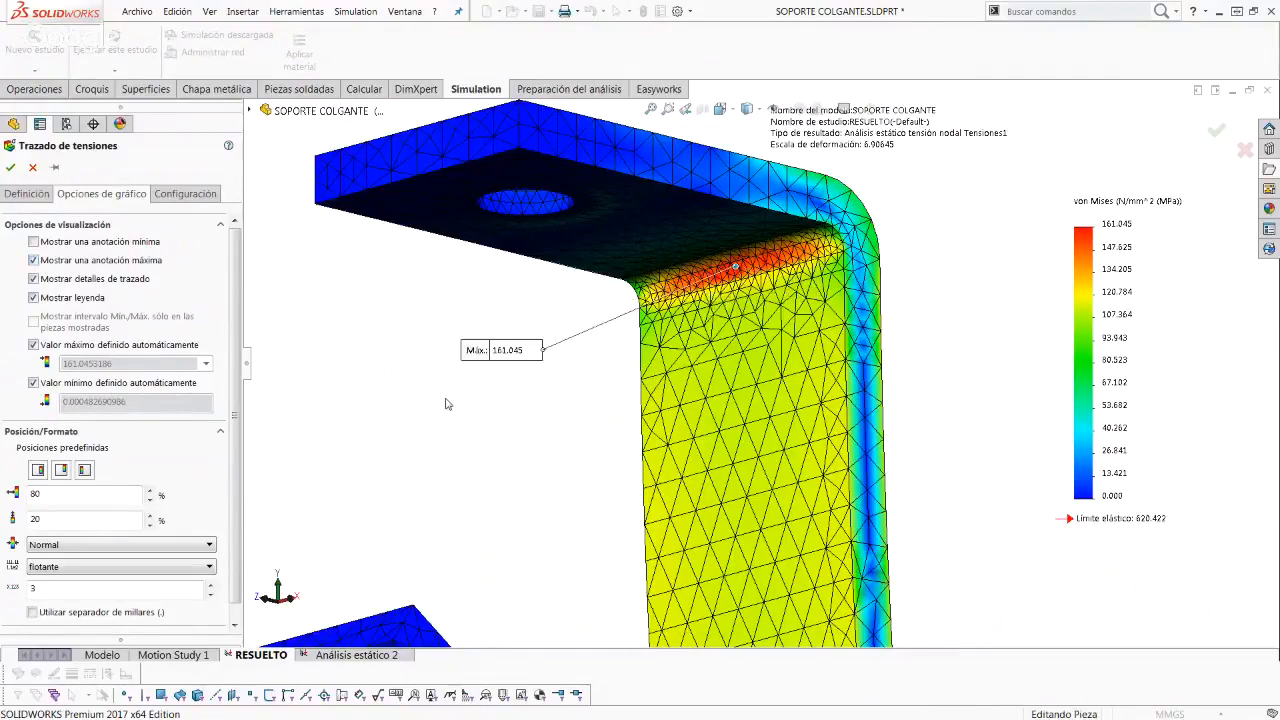
scroll(598, 414, up, 2)
scroll(740, 300, down, 4)
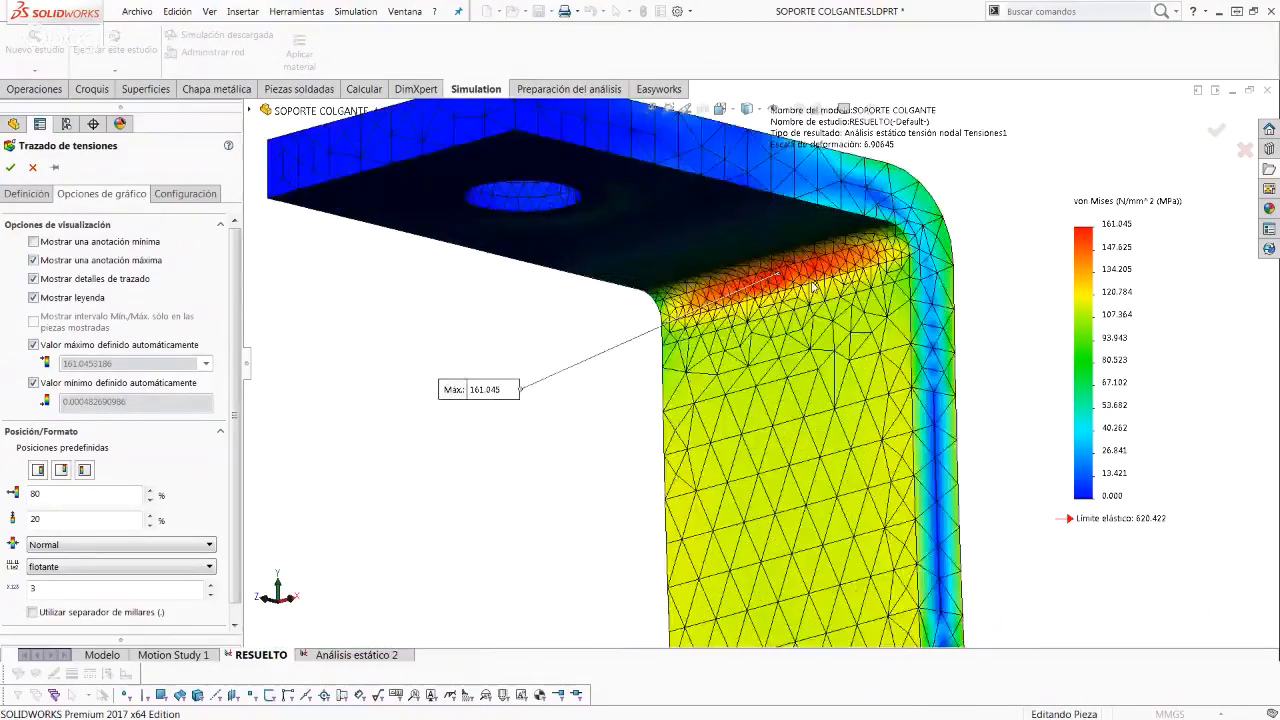
scroll(775, 293, down, 2)
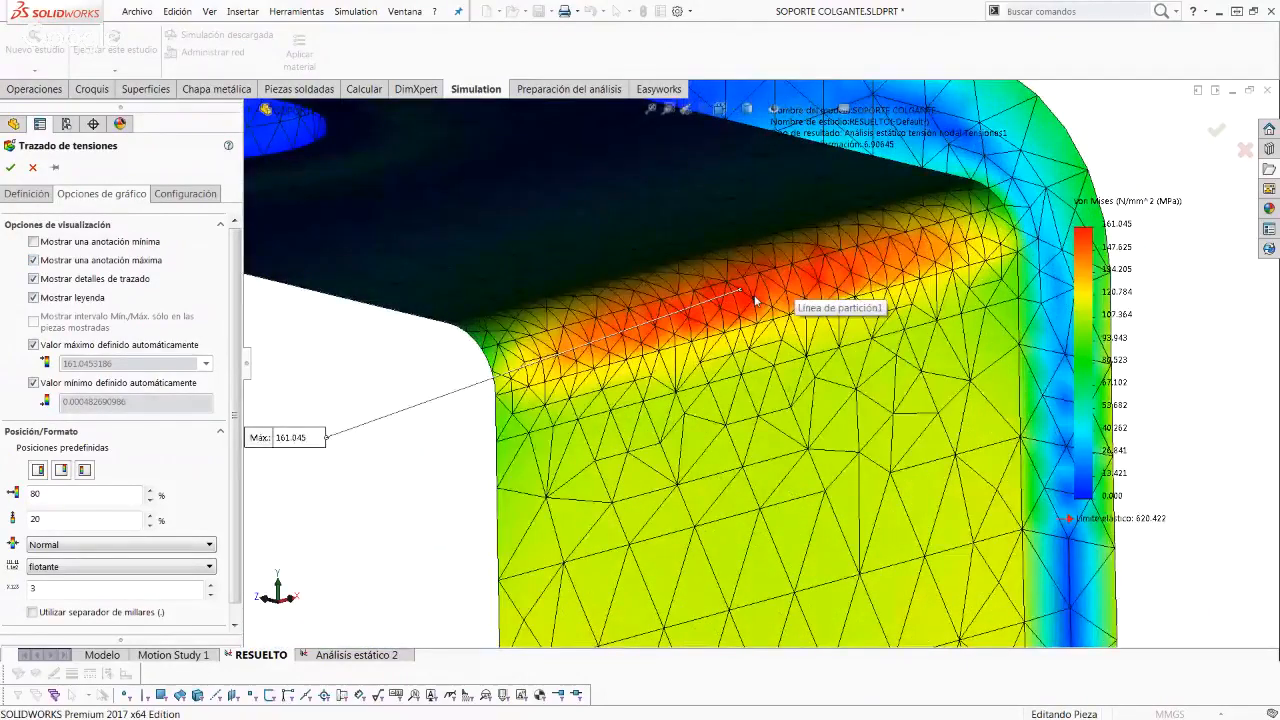
scroll(755, 300, up, 4)
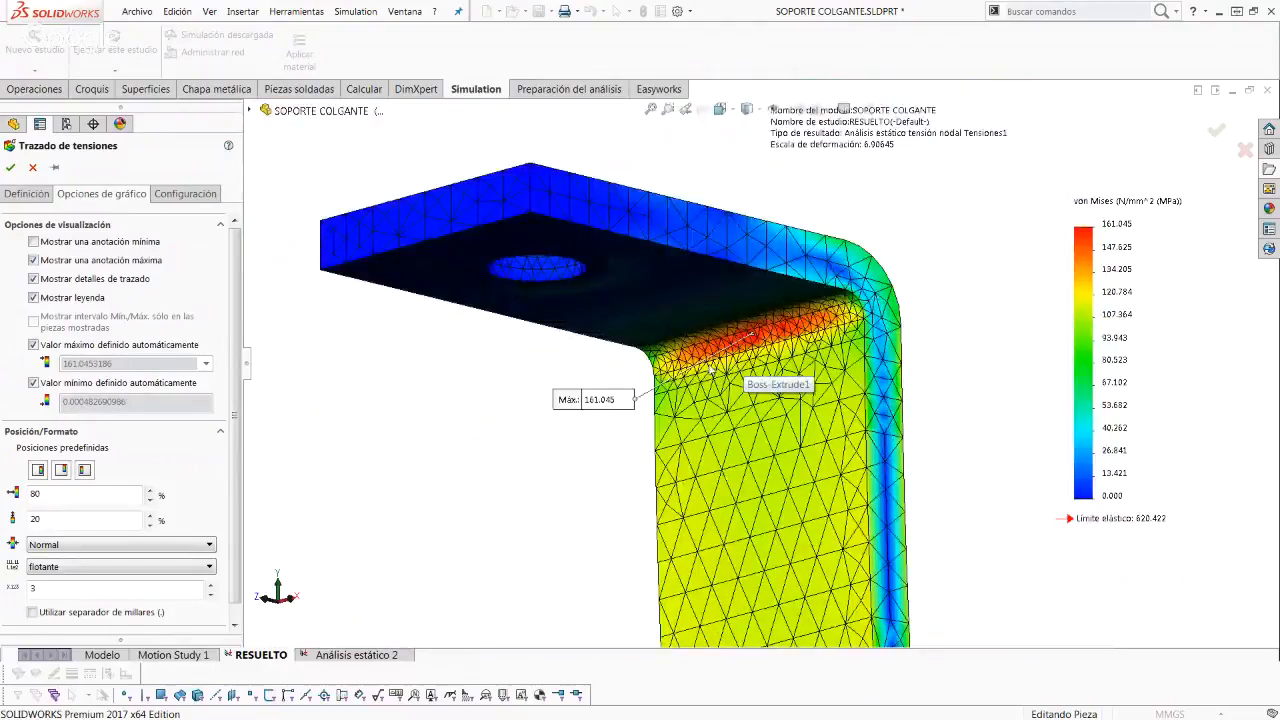
Step: Show the minimum stress annotation on the Tensiones1 plot and examine where it is located on the bracket
click(35, 242)
mouse_move(560, 470)
middle_down()
mouse_move(644, 509)
mouse_move(622, 504)
middle_up()
scroll(622, 504, down, 4)
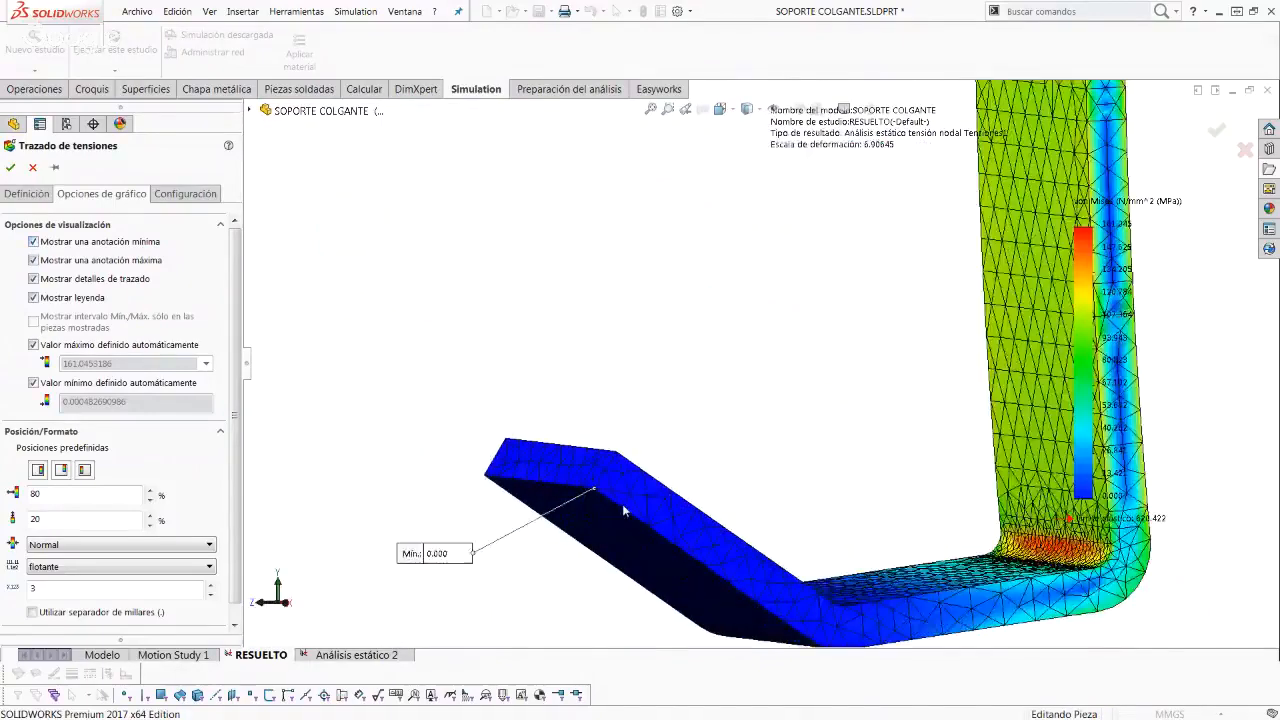
scroll(661, 453, up, 2)
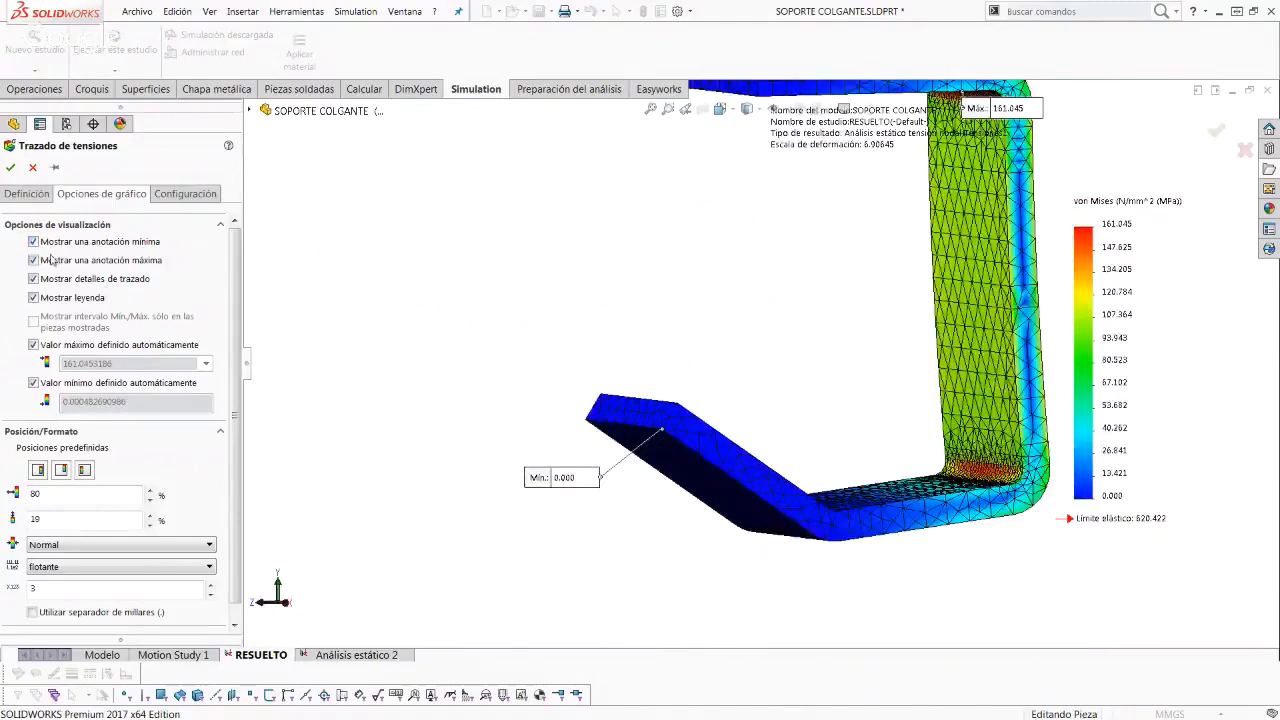
Step: Hide both the minimum and maximum annotations and accept the Tensiones1 plot options
click(34, 242)
click(33, 260)
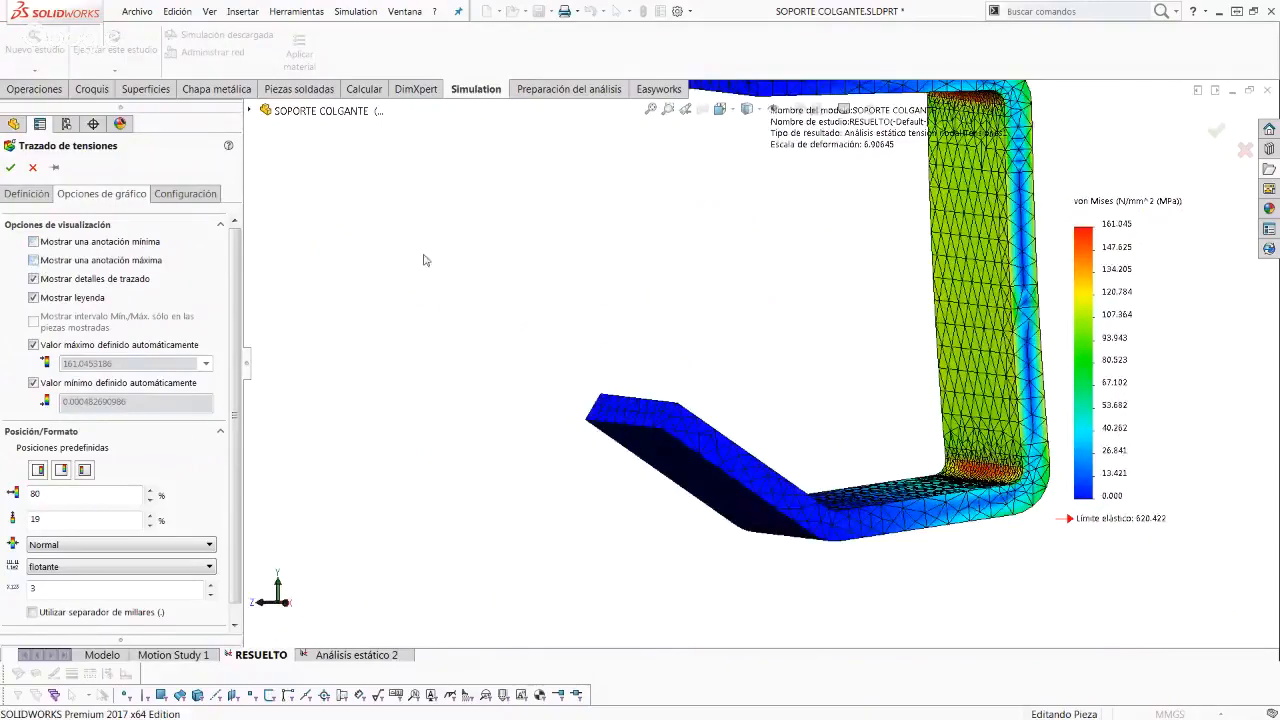
click(10, 167)
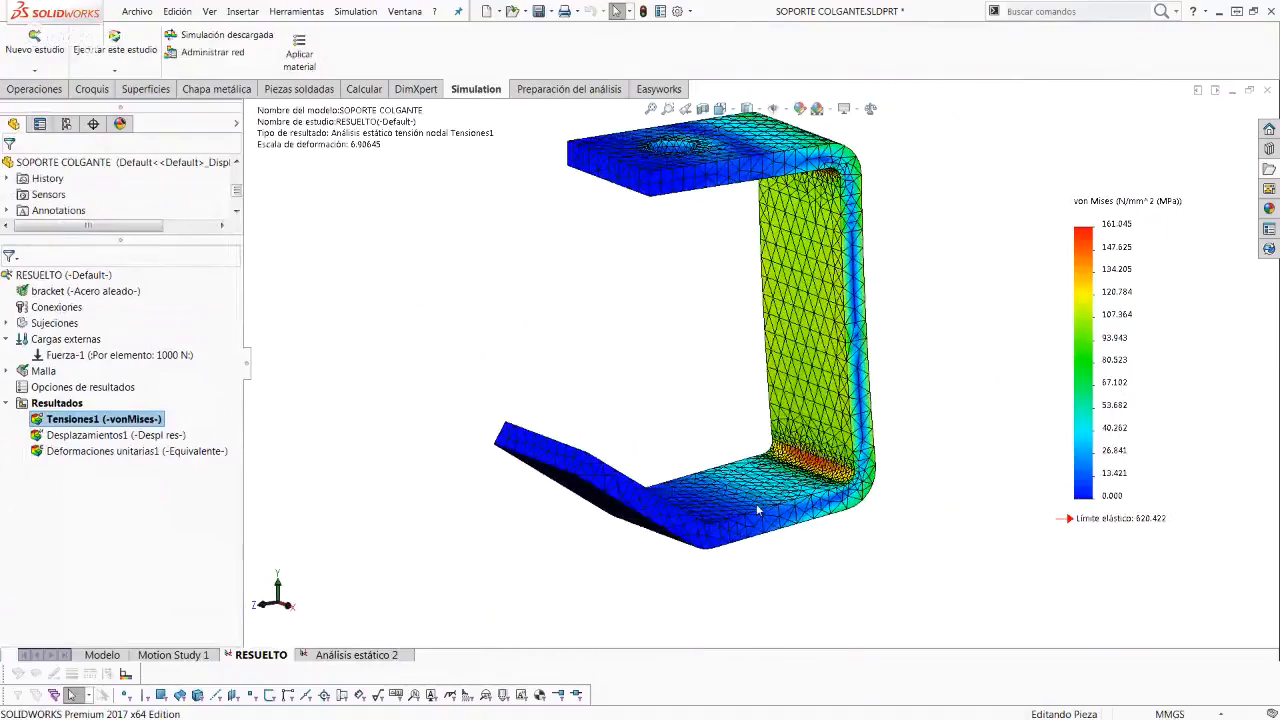
Step: Section the Tensiones1 plot with the Right plane offset about 4.7 mm and show the mesh on the section plane
scroll(756, 503, down, 3)
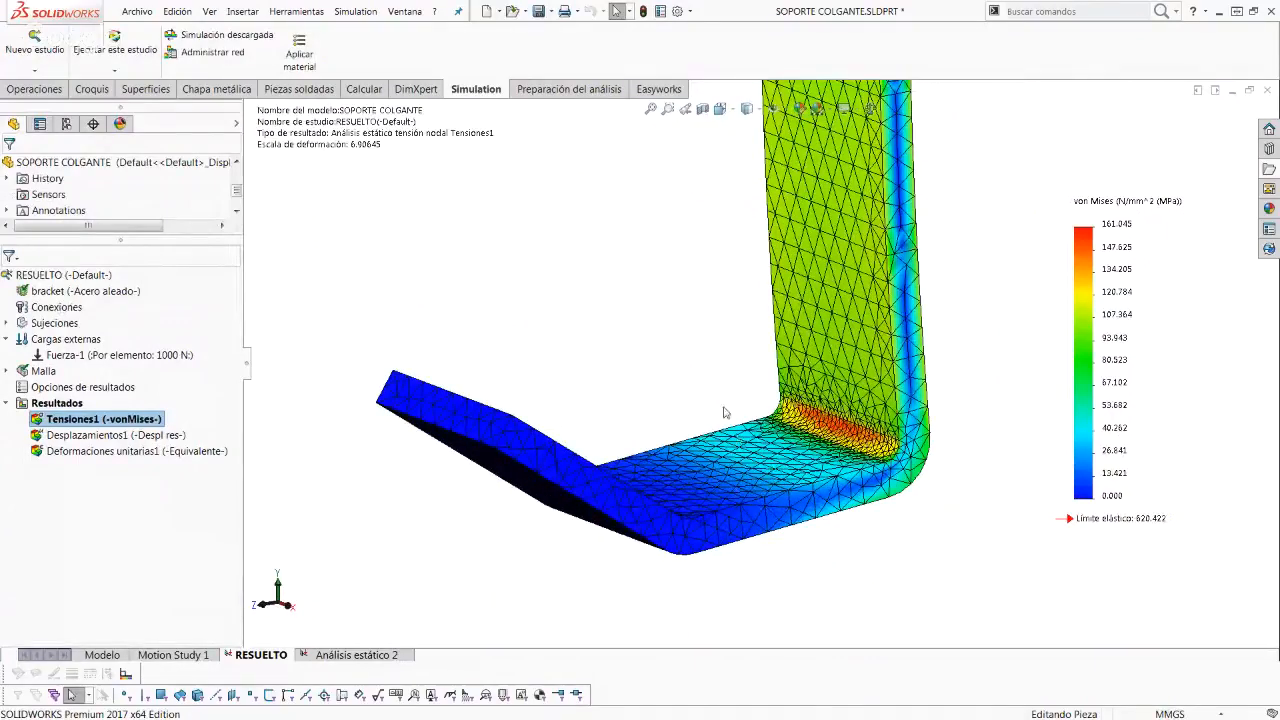
middle_drag(725, 412, 698, 423)
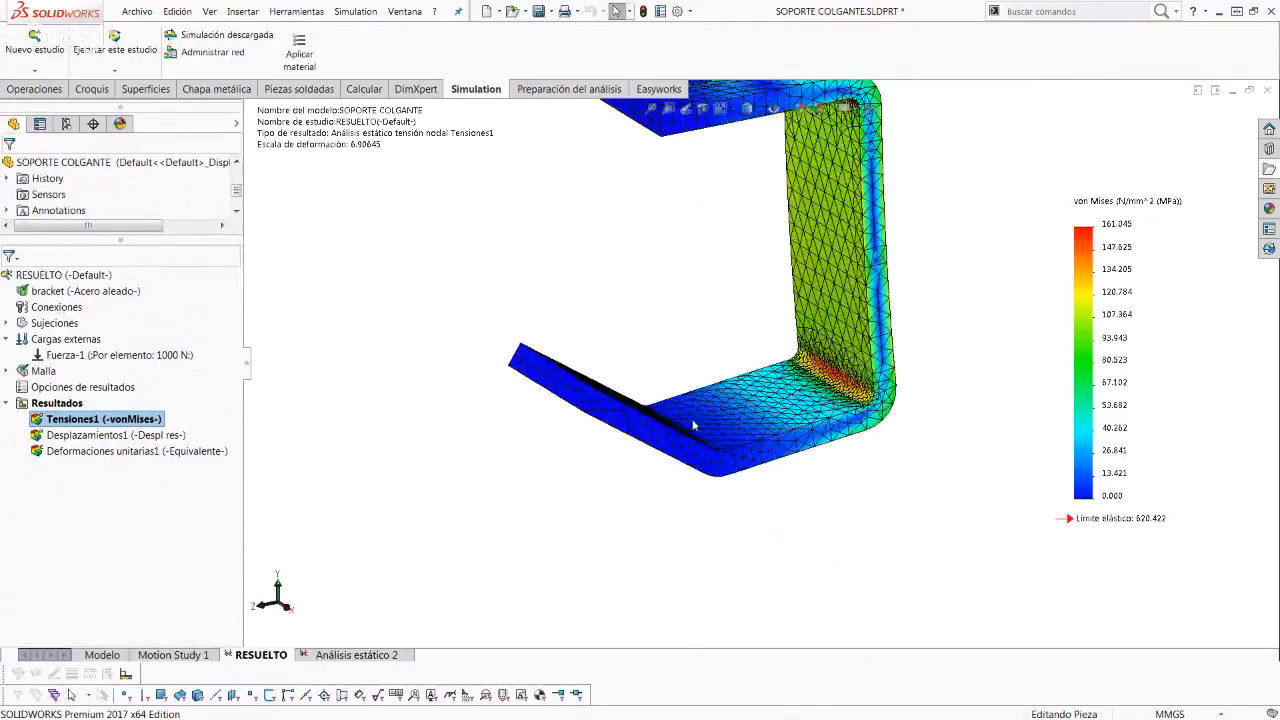
right_click(122, 420)
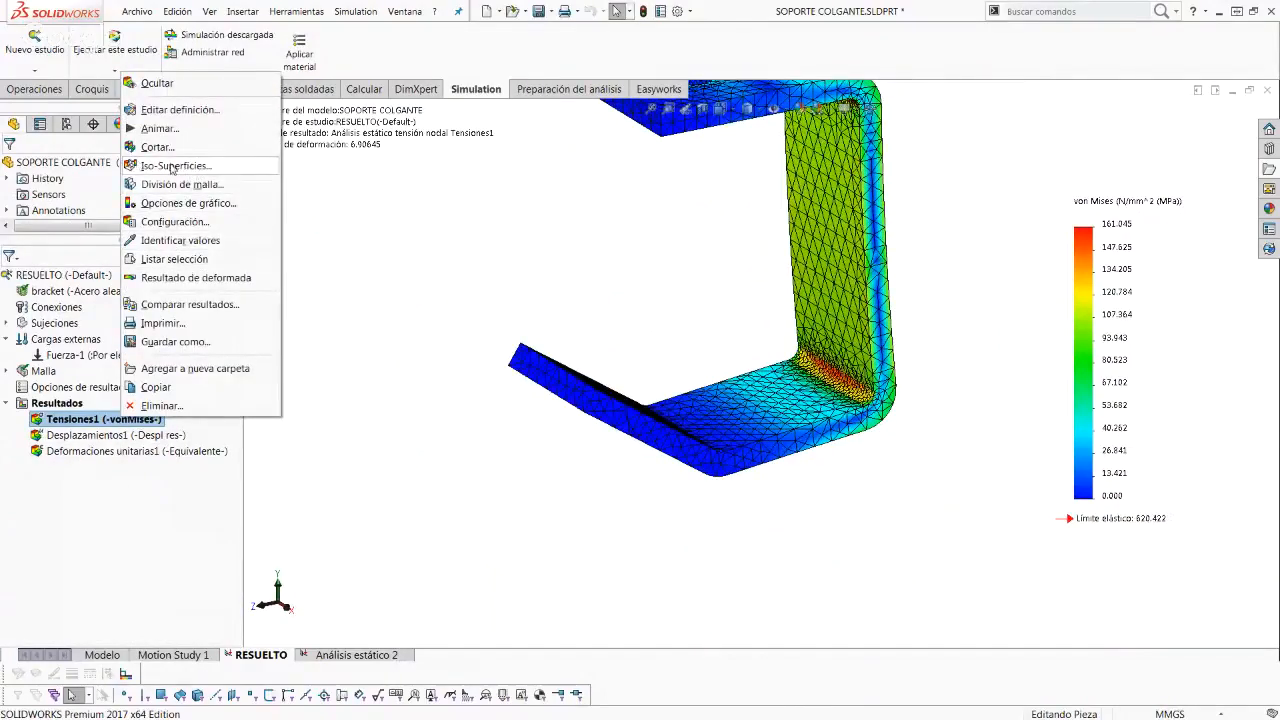
click(157, 147)
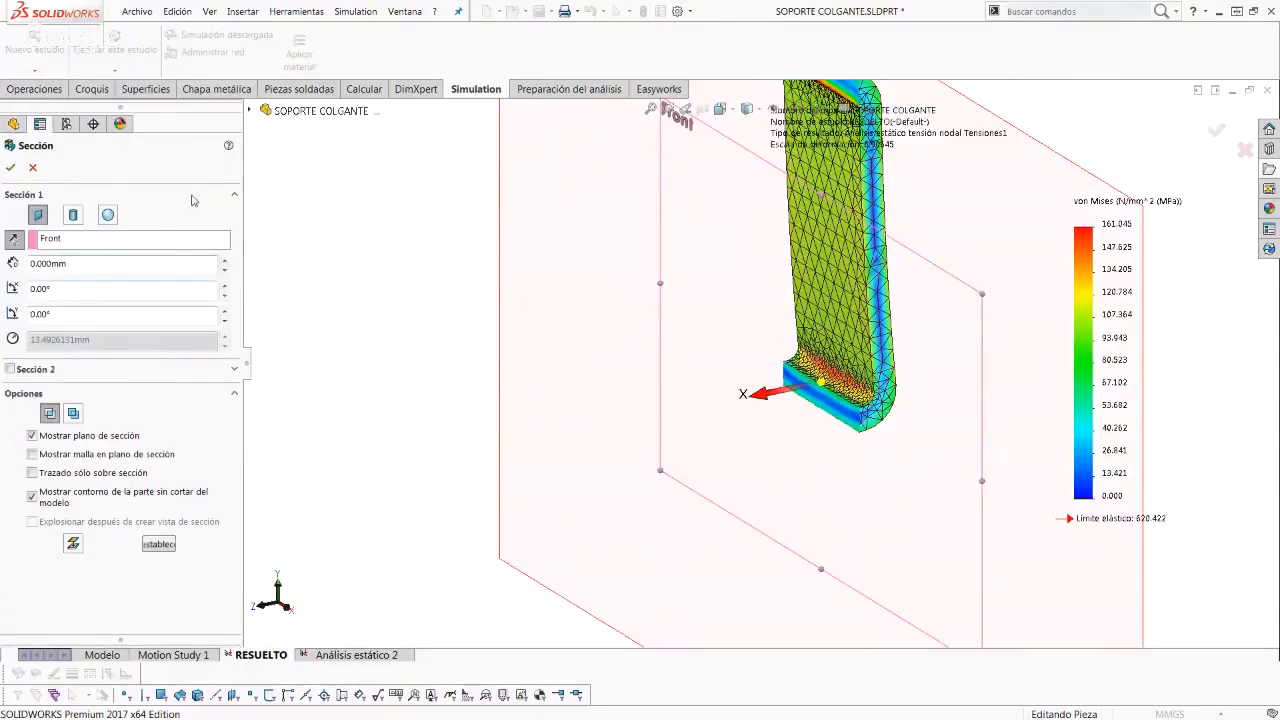
click(90, 243)
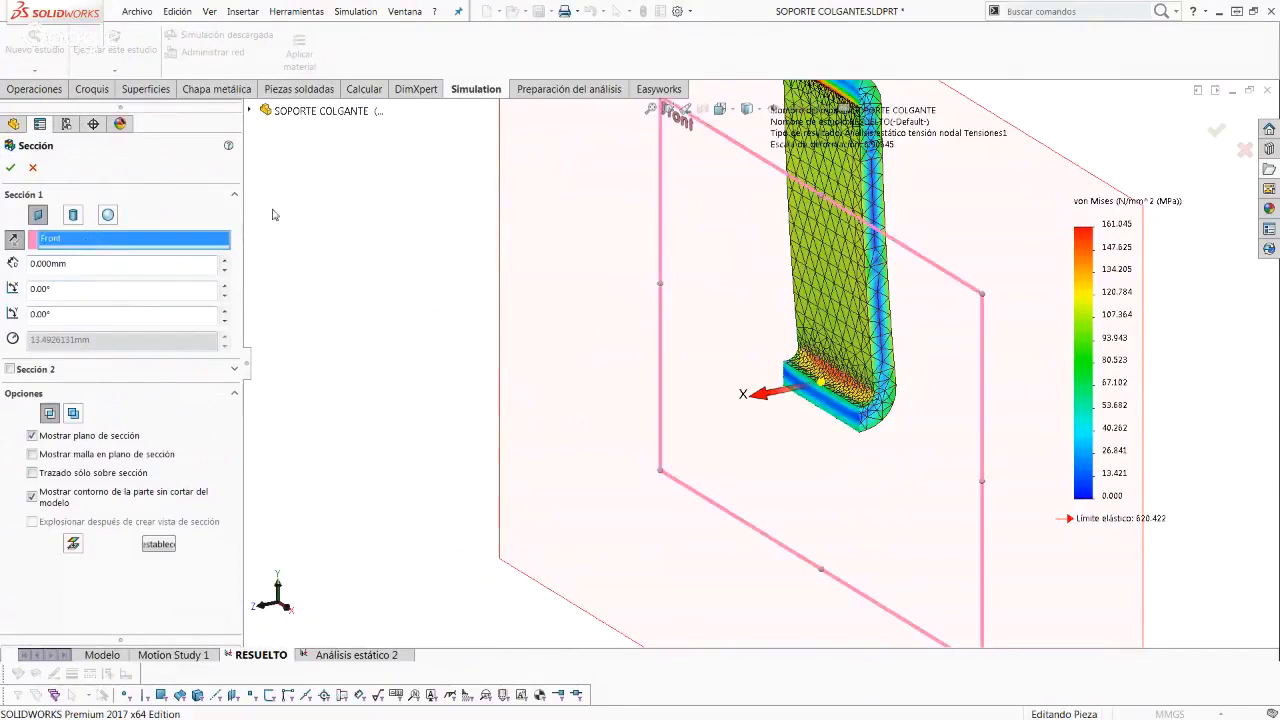
click(251, 111)
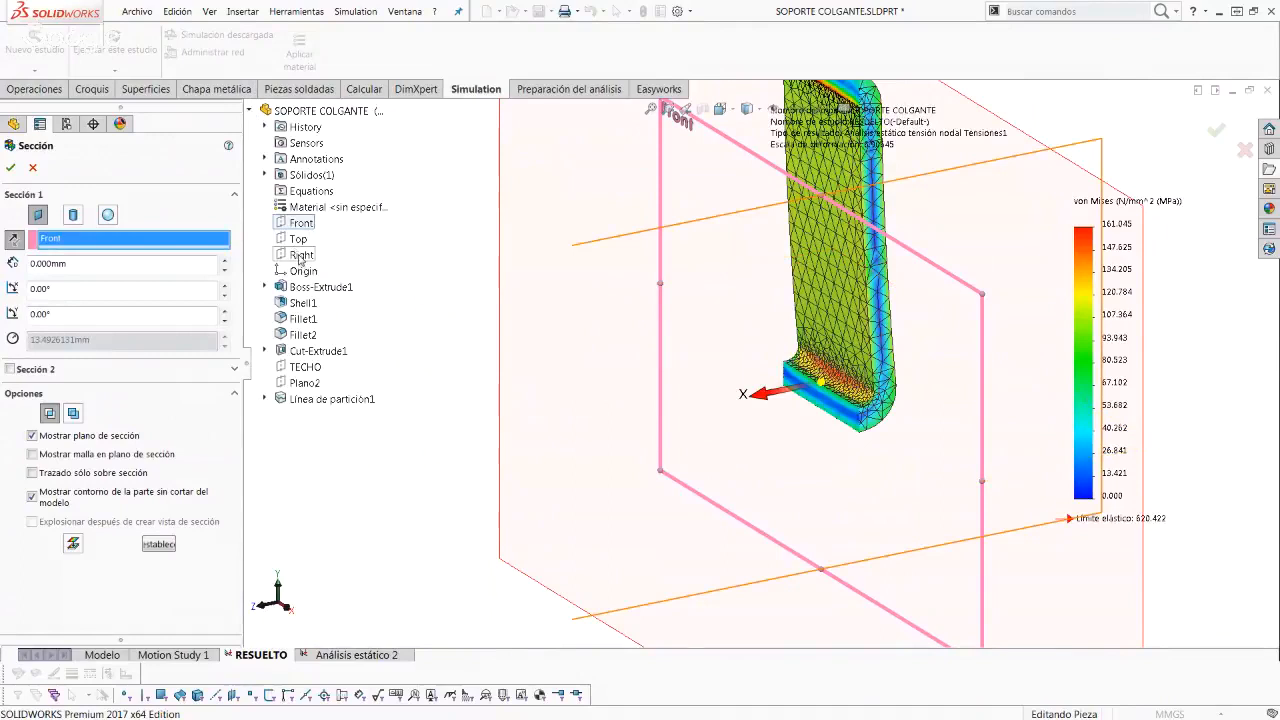
click(300, 256)
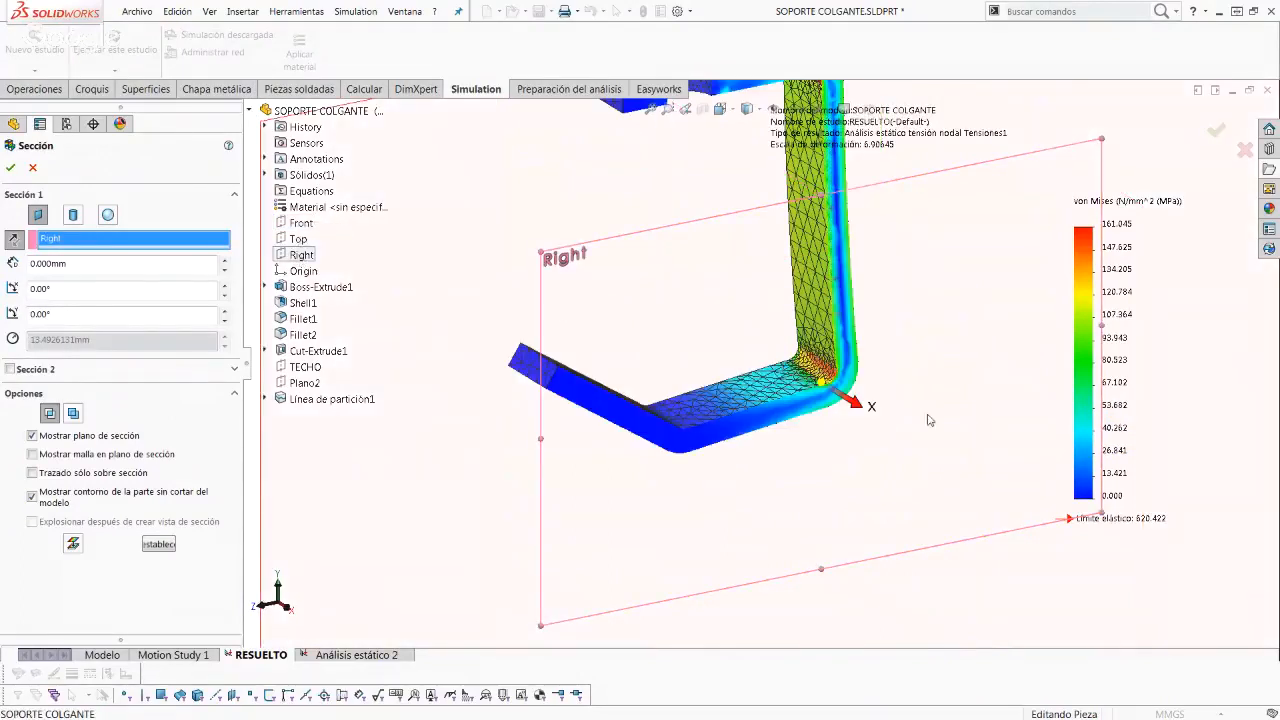
drag(866, 414, 875, 420)
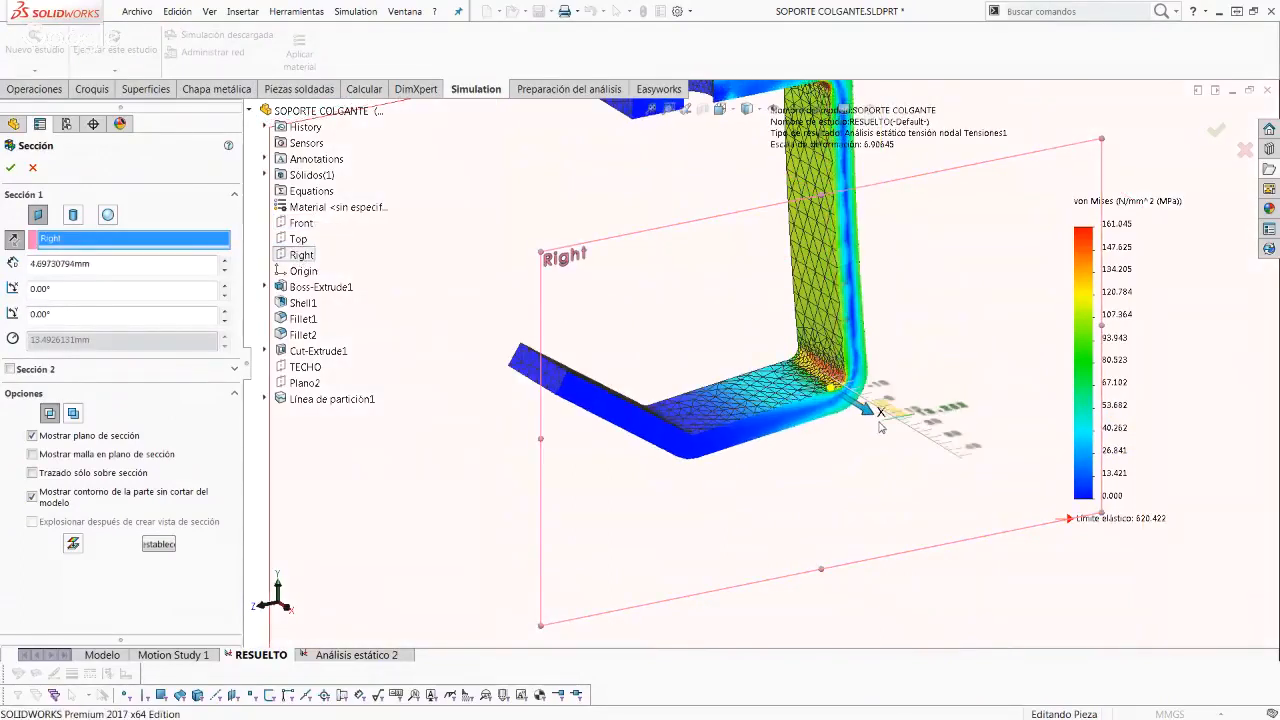
click(33, 454)
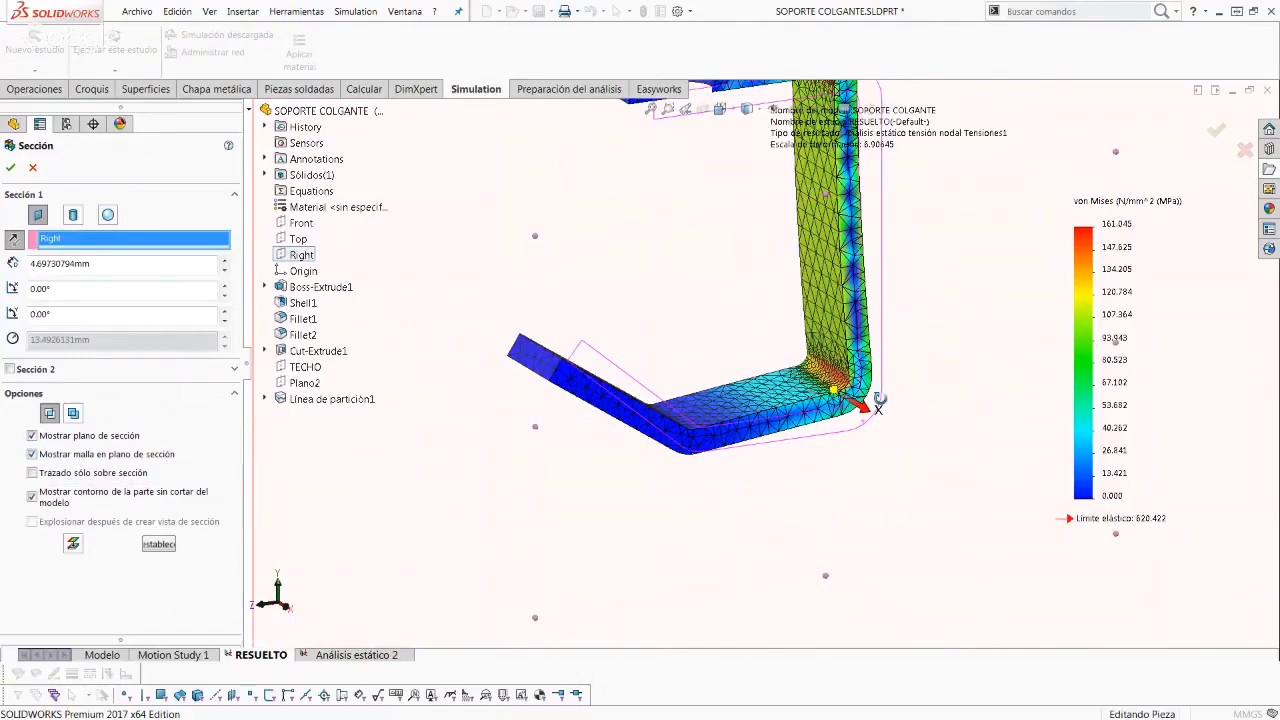
Step: Examine the stresses through the sectioned thickness around the lower bend and discard the section
scroll(879, 400, down, 6)
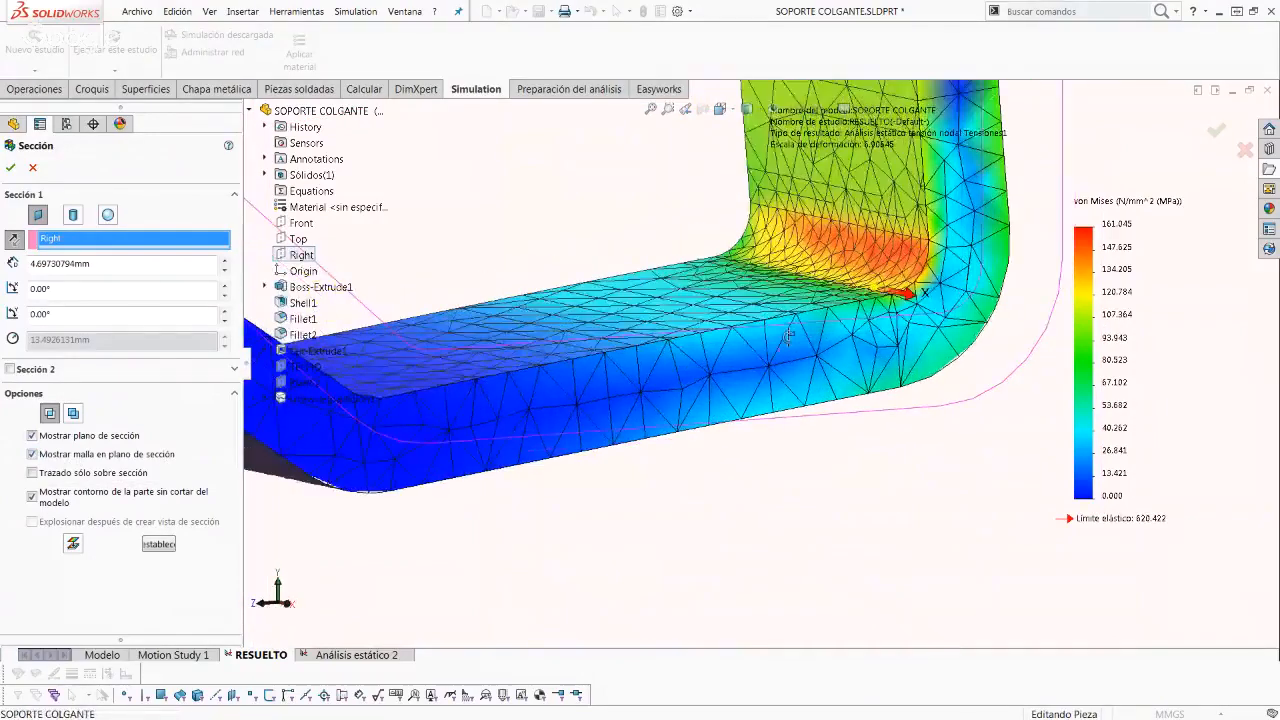
middle_drag(789, 337, 770, 346)
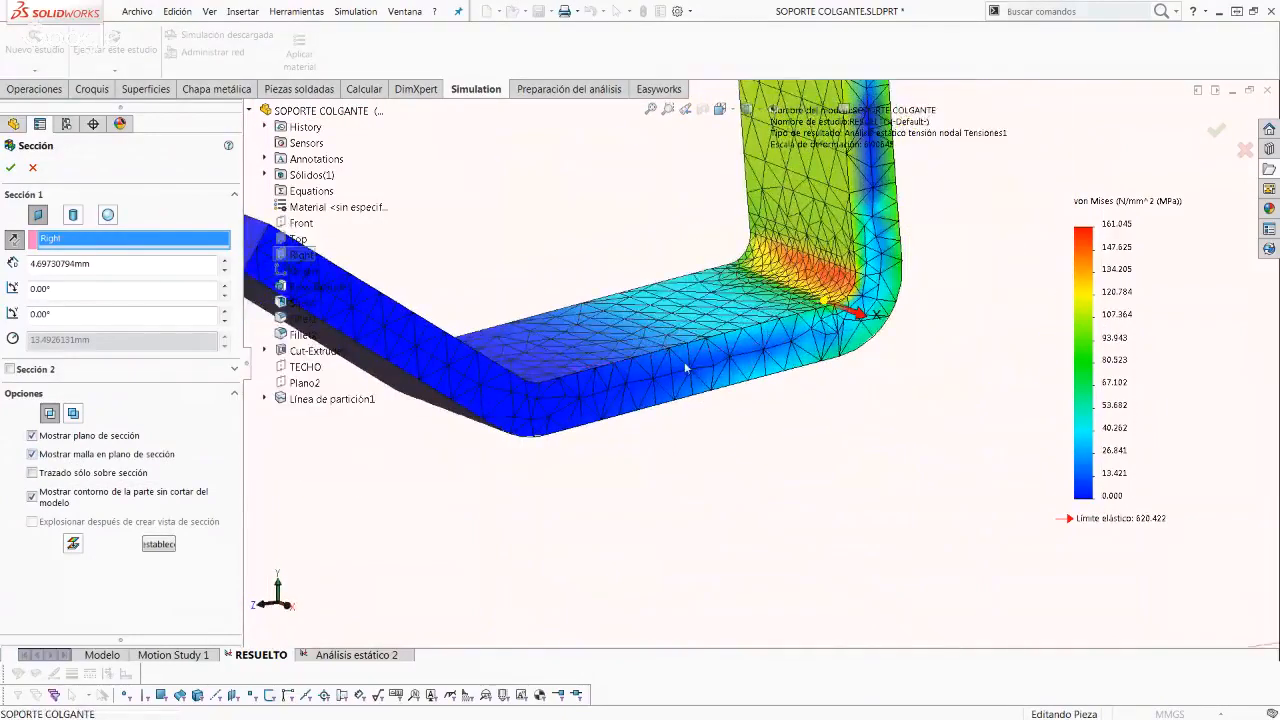
scroll(862, 239, down, 3)
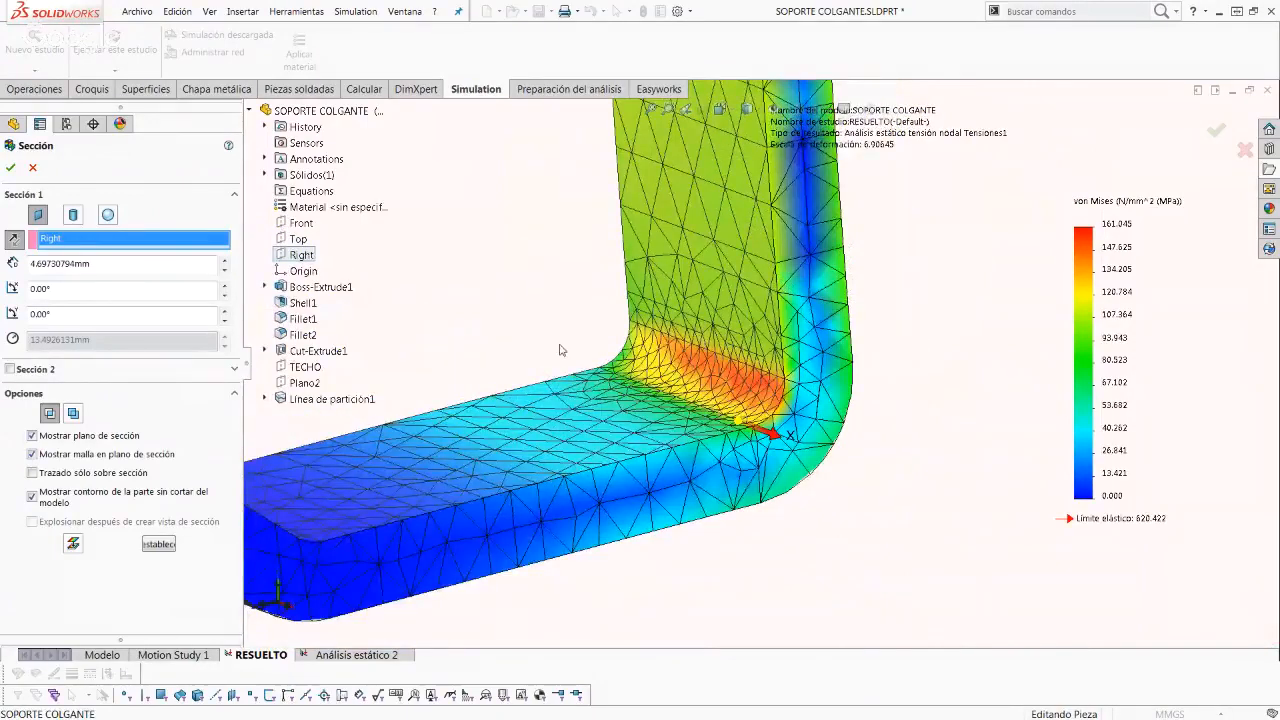
click(32, 167)
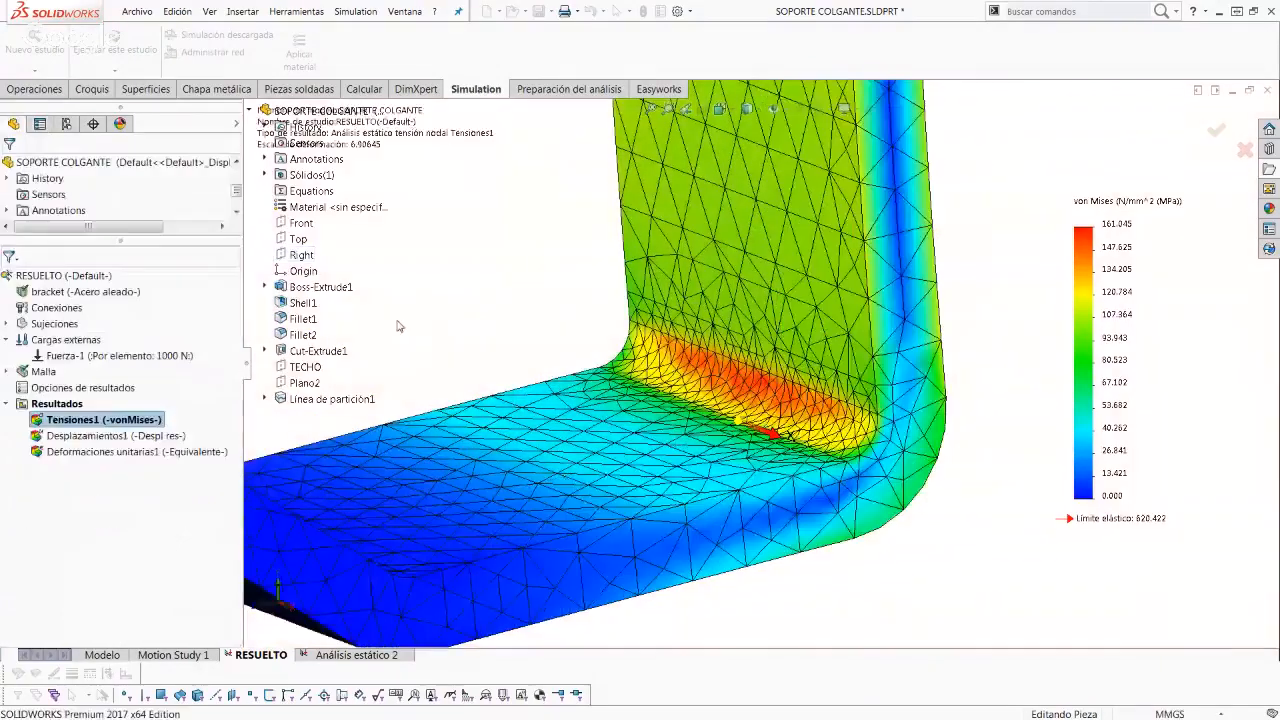
Step: Create an iso-surface view of the Tensiones1 plot with Iso 1 at 160 MPa and its clipping direction reversed
right_click(73, 418)
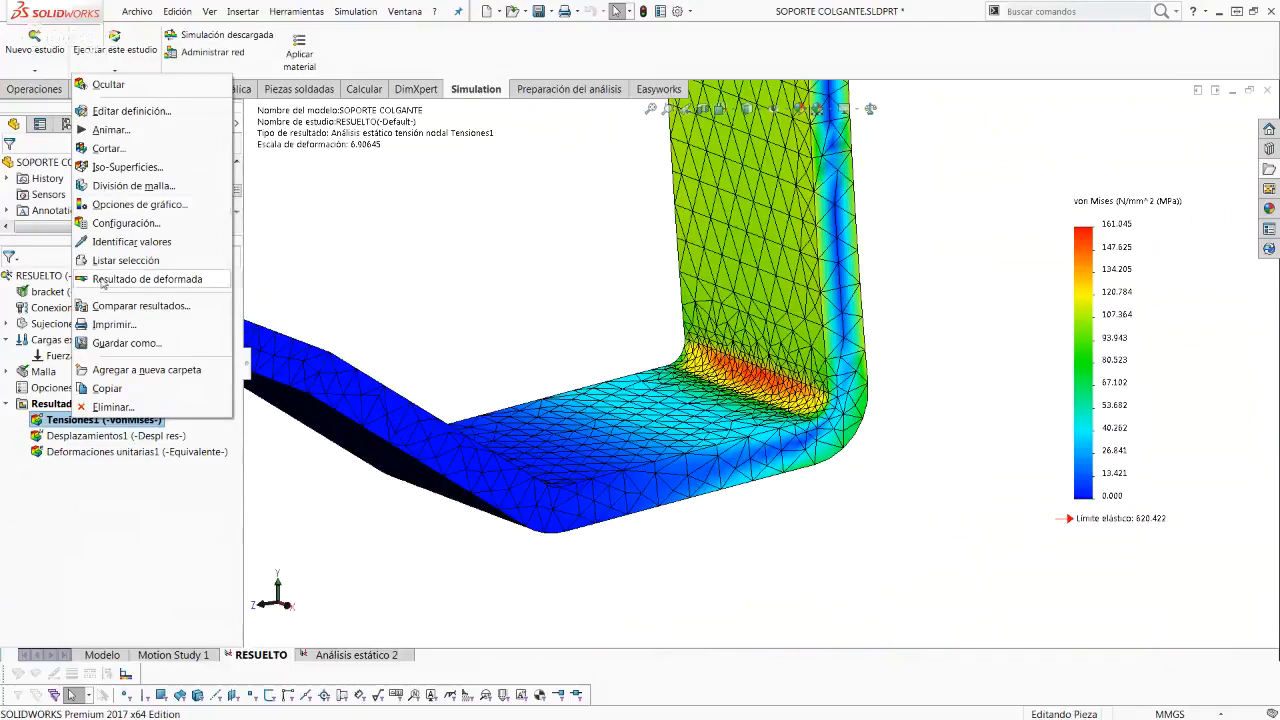
click(134, 170)
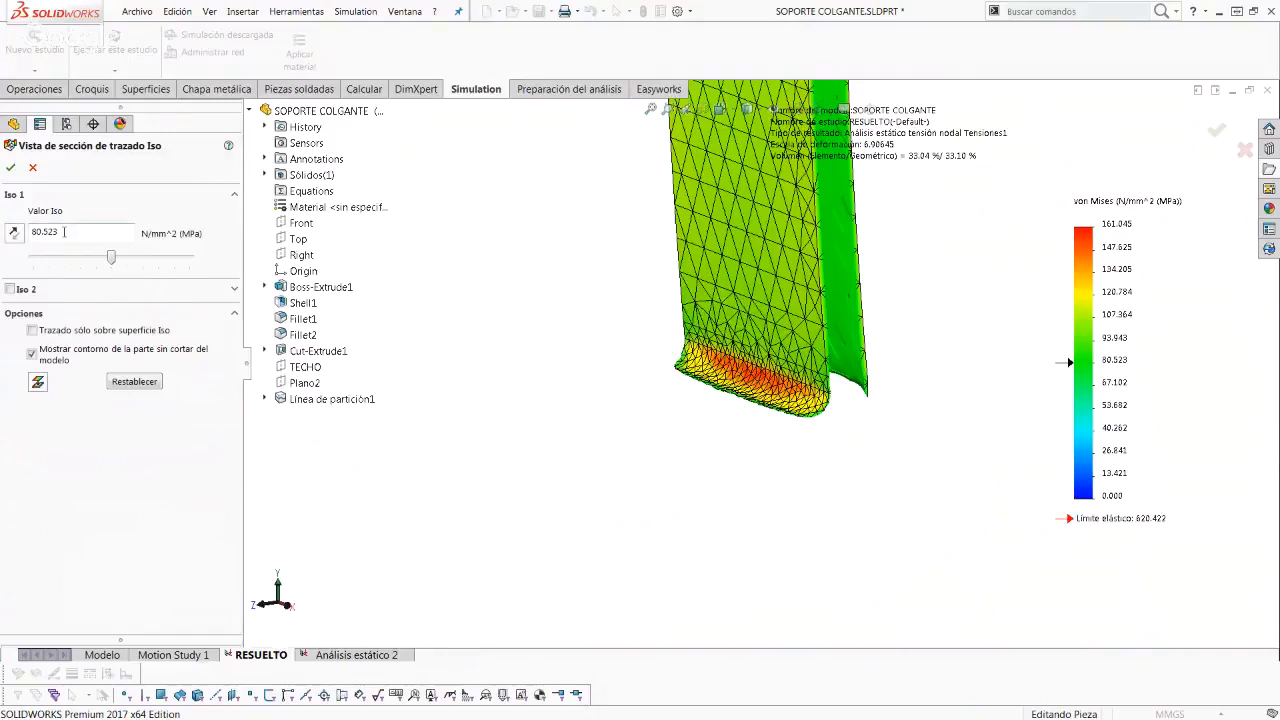
double_click(37, 236)
text(160)
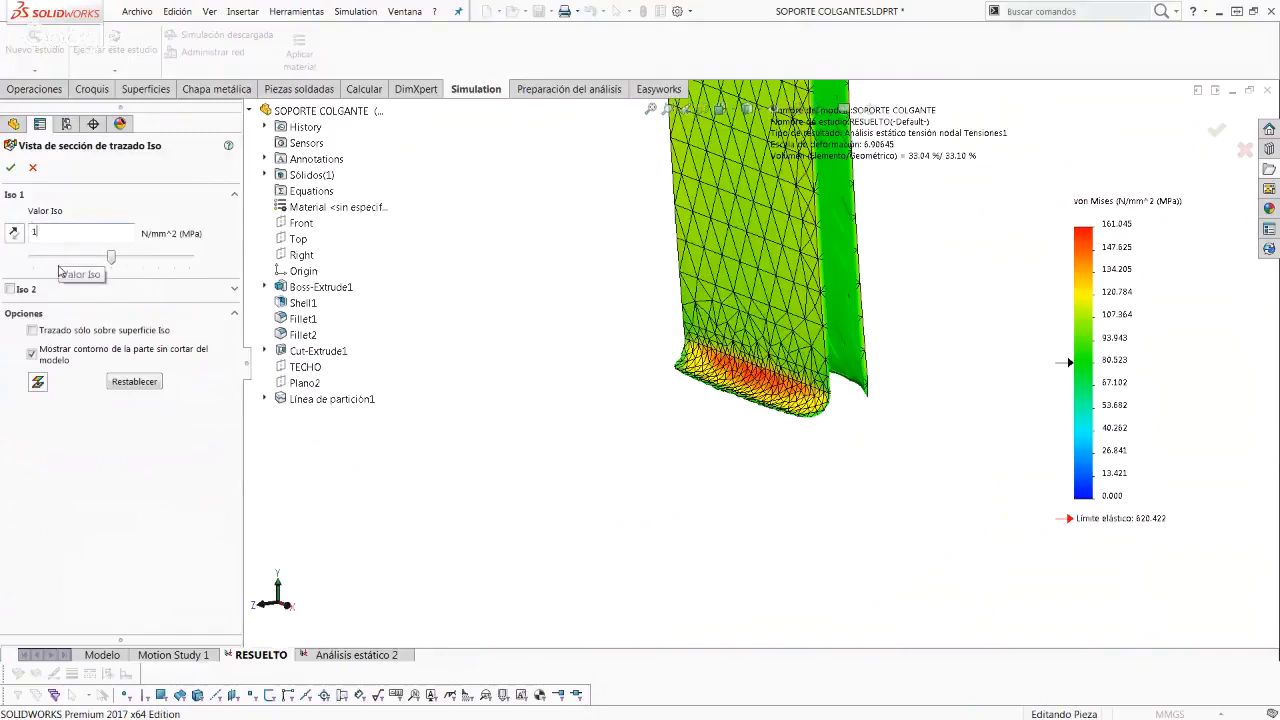
click(14, 234)
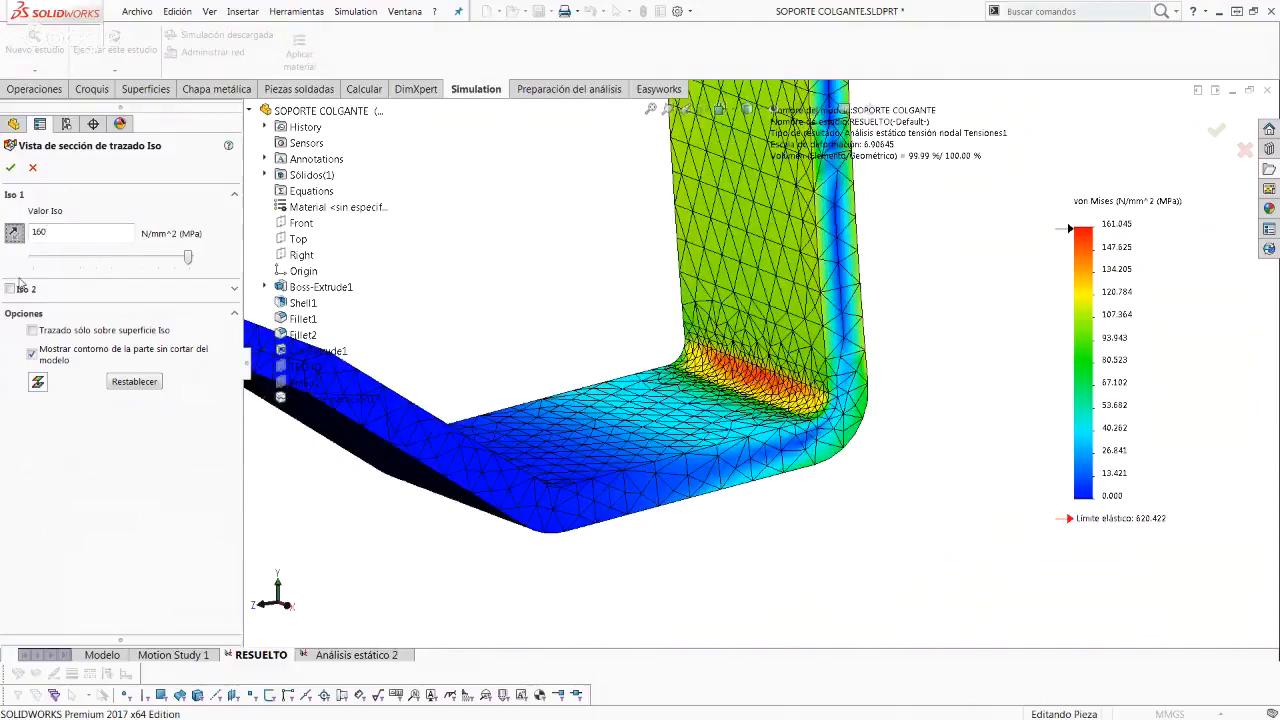
Step: Enable Iso 2 at 50 MPa and examine the region between both stress limits around the lower bend
click(11, 288)
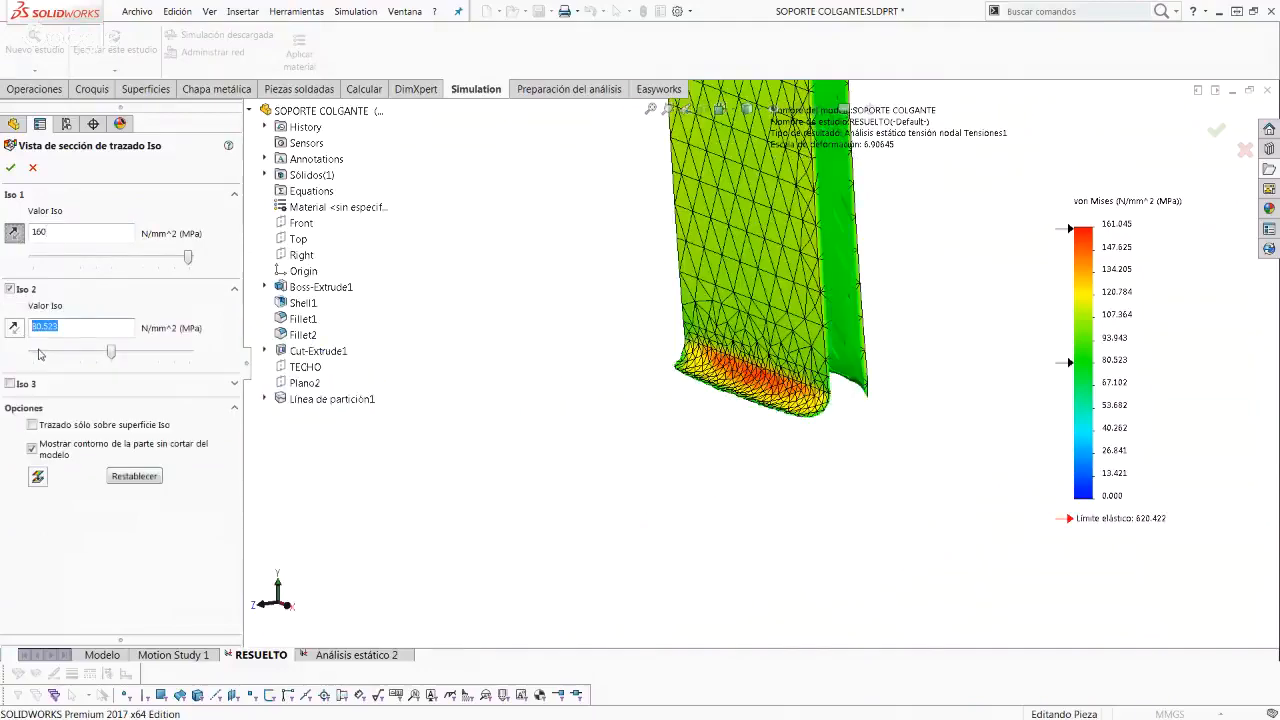
text(50)
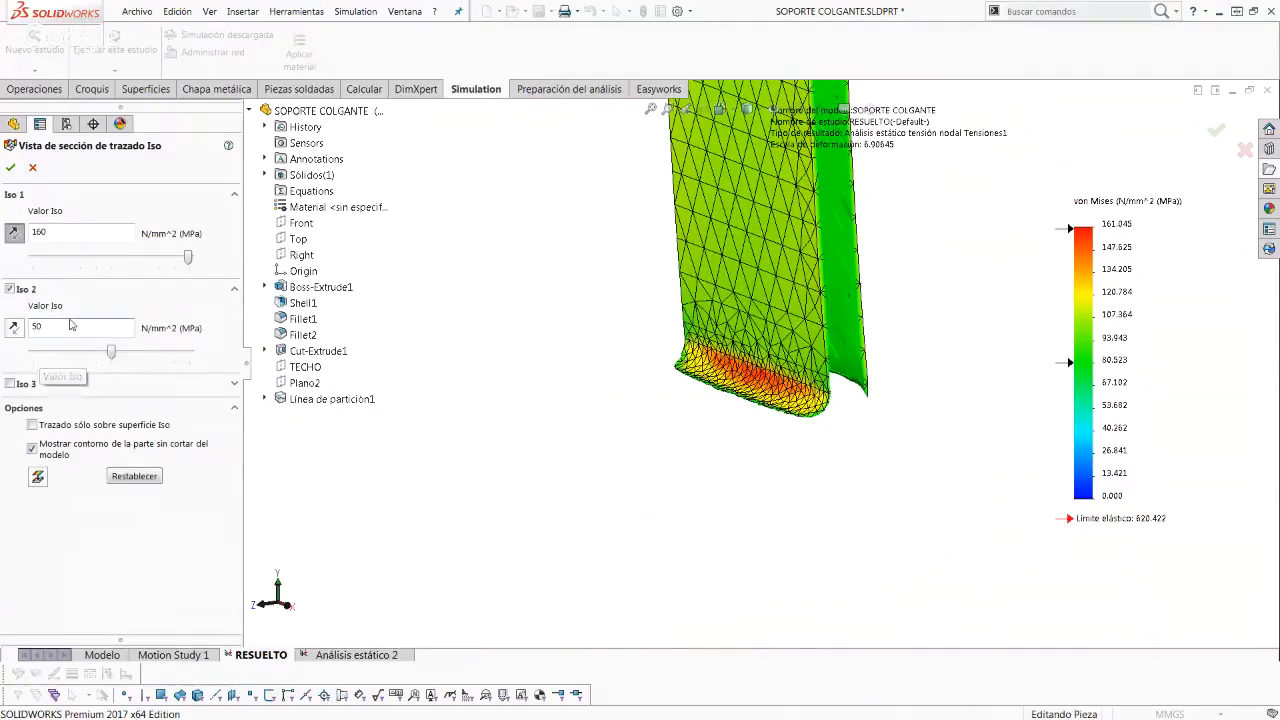
key(Return)
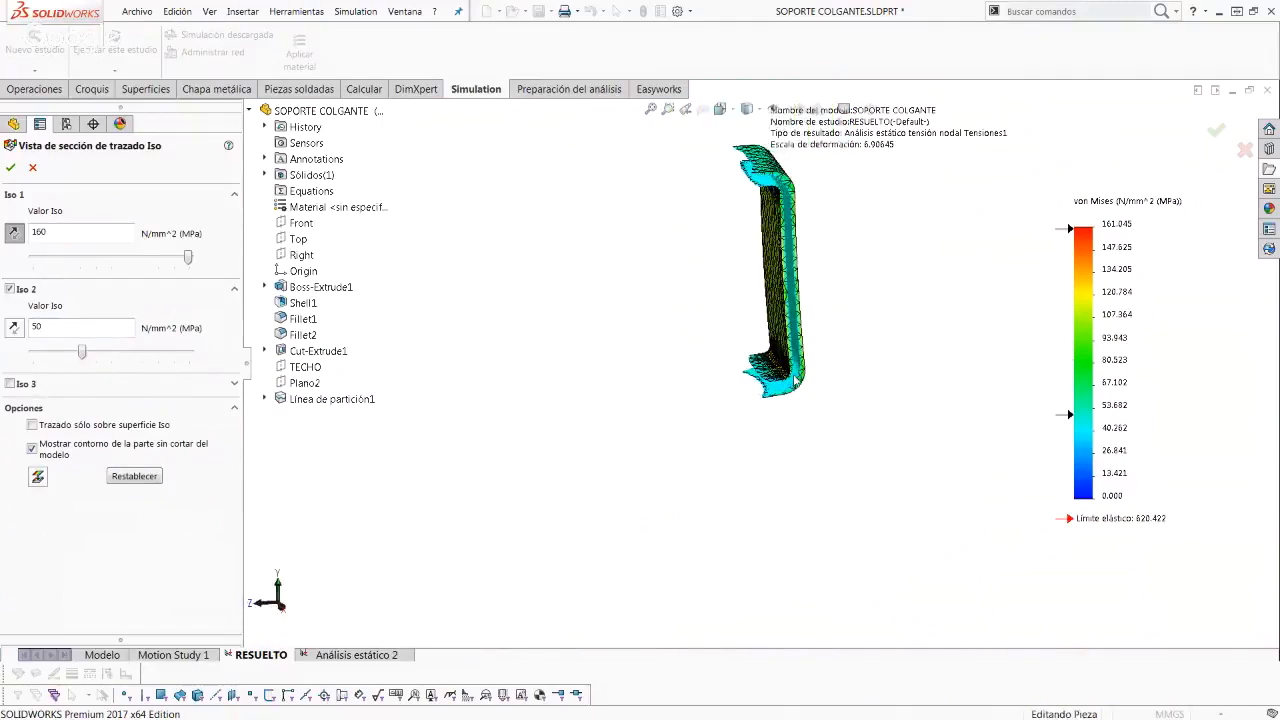
scroll(784, 367, down, 5)
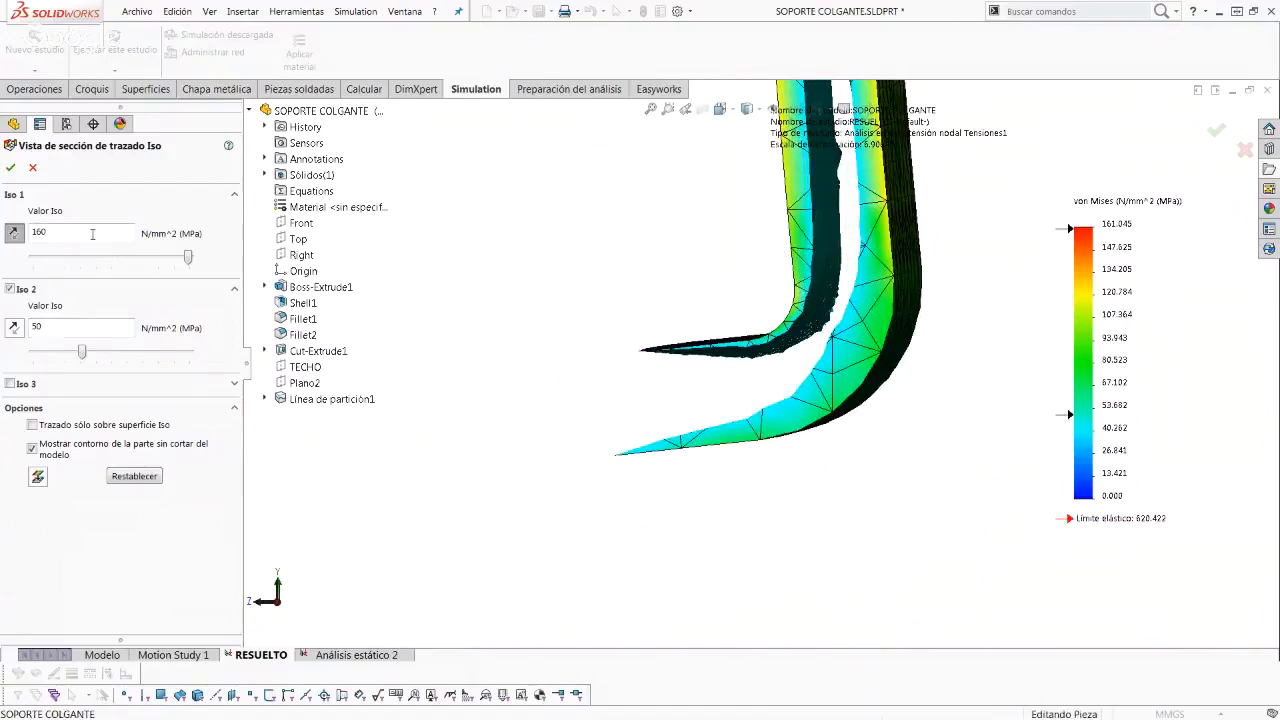
key(Return)
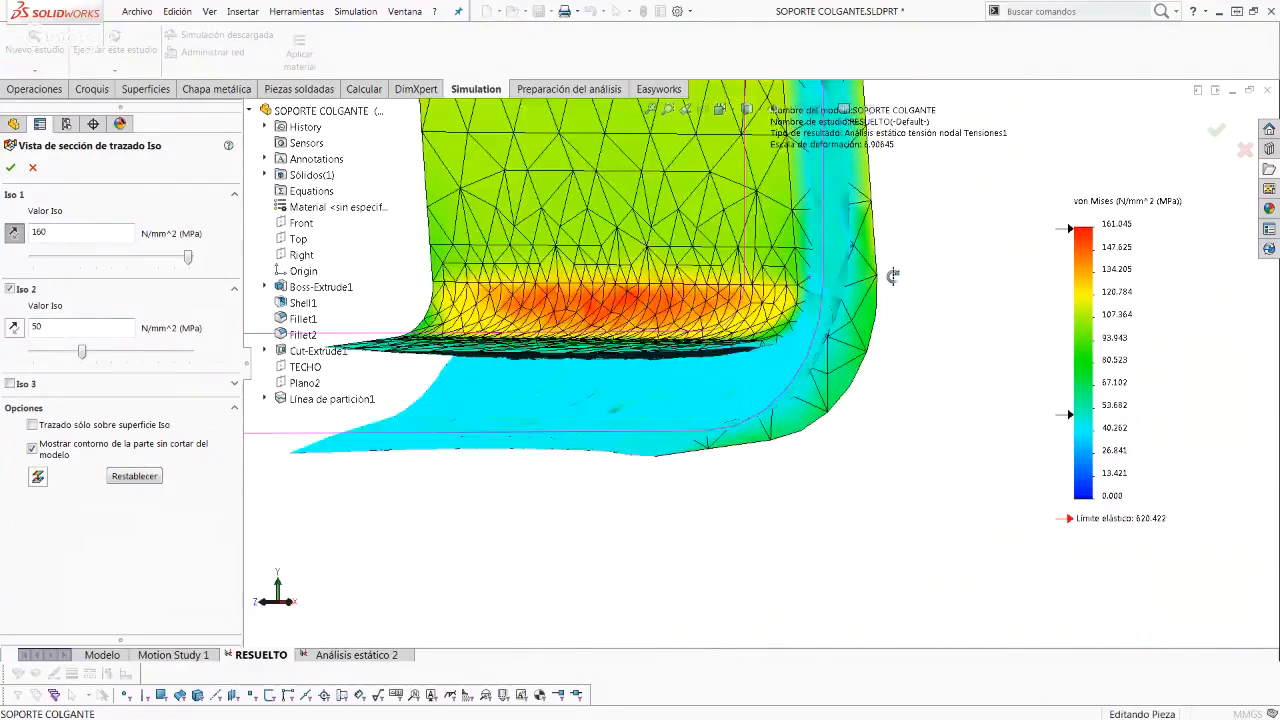
middle_drag(892, 276, 781, 316)
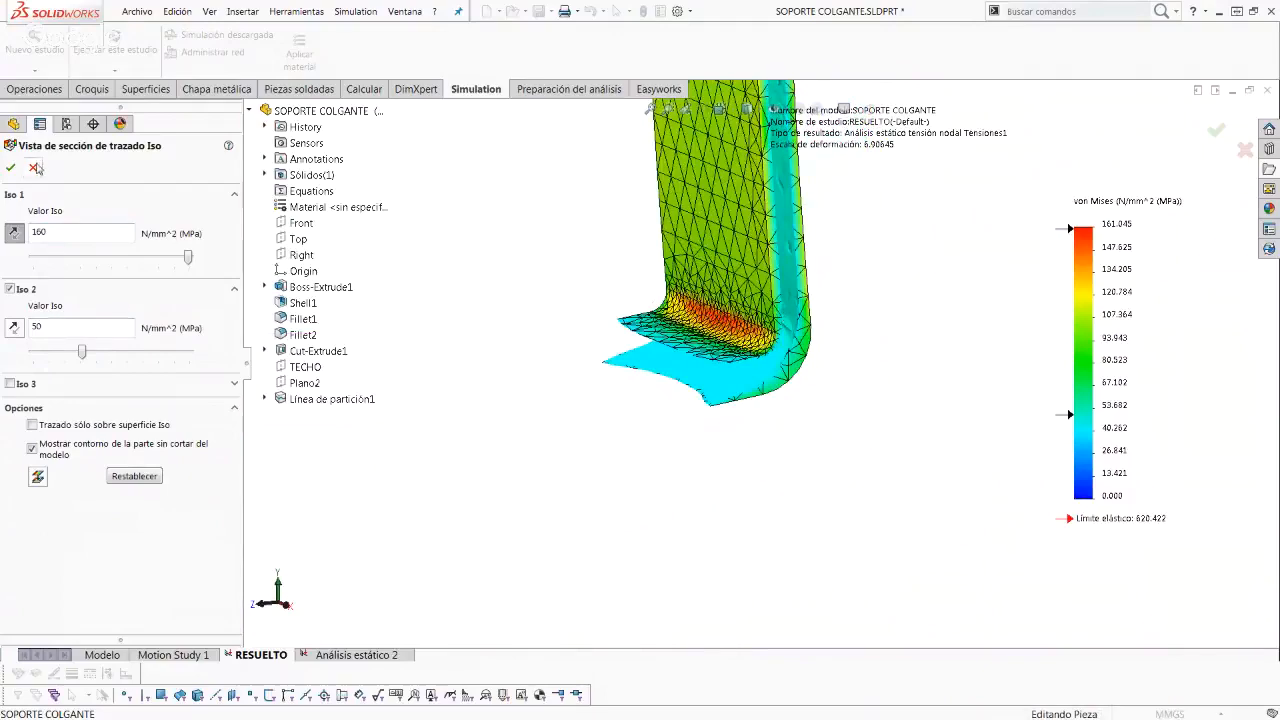
Step: Discard the iso-surface view and probe the Tensiones1 stresses at three locations on the inner face of the vertical wall
key(Escape)
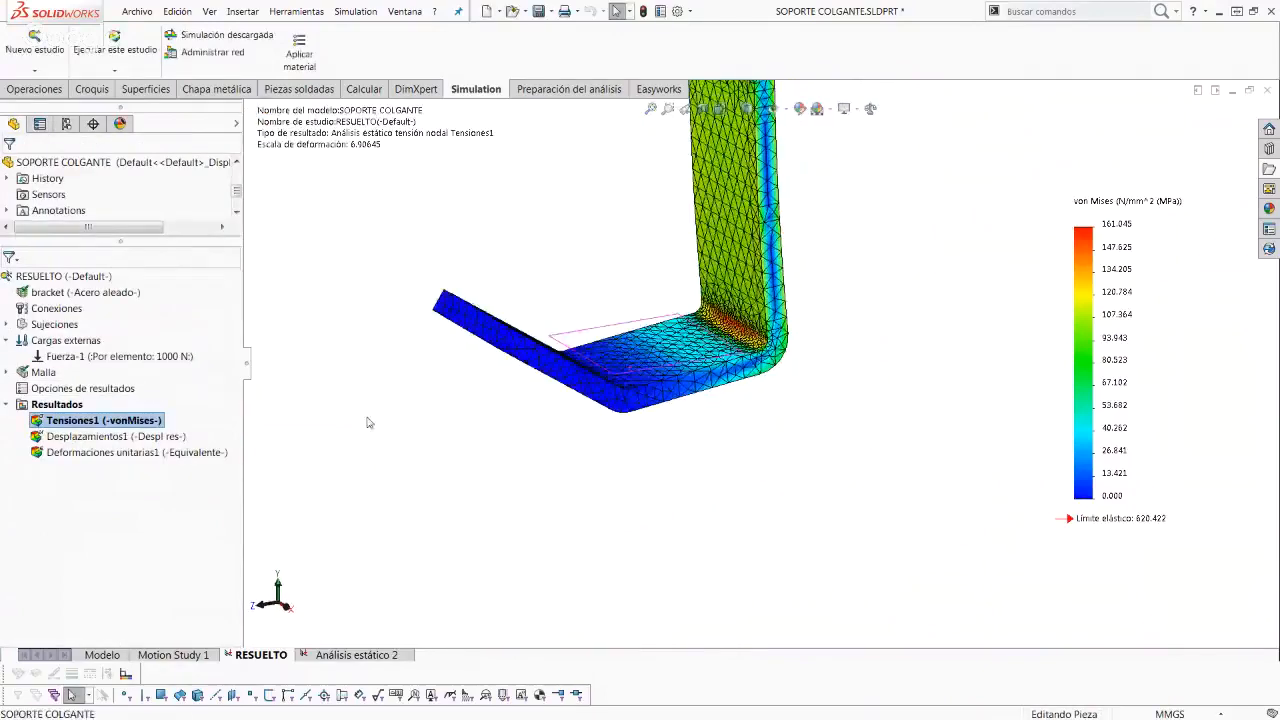
right_click(100, 428)
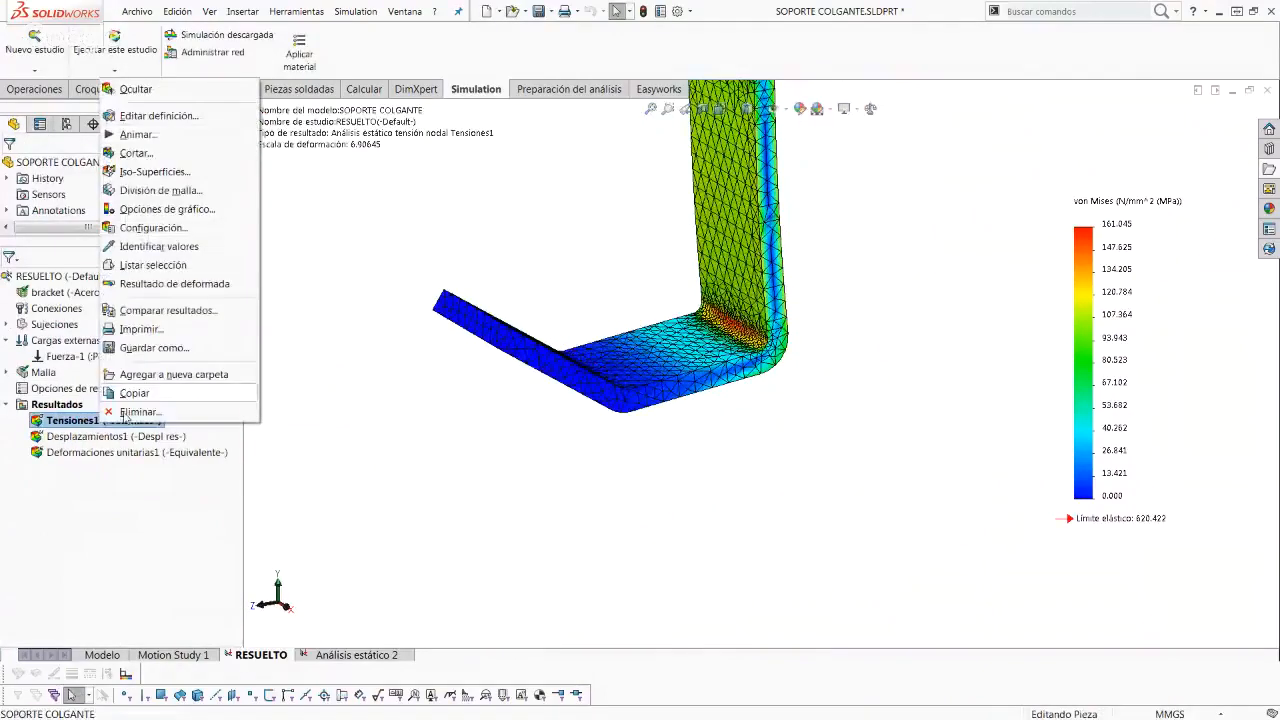
click(160, 247)
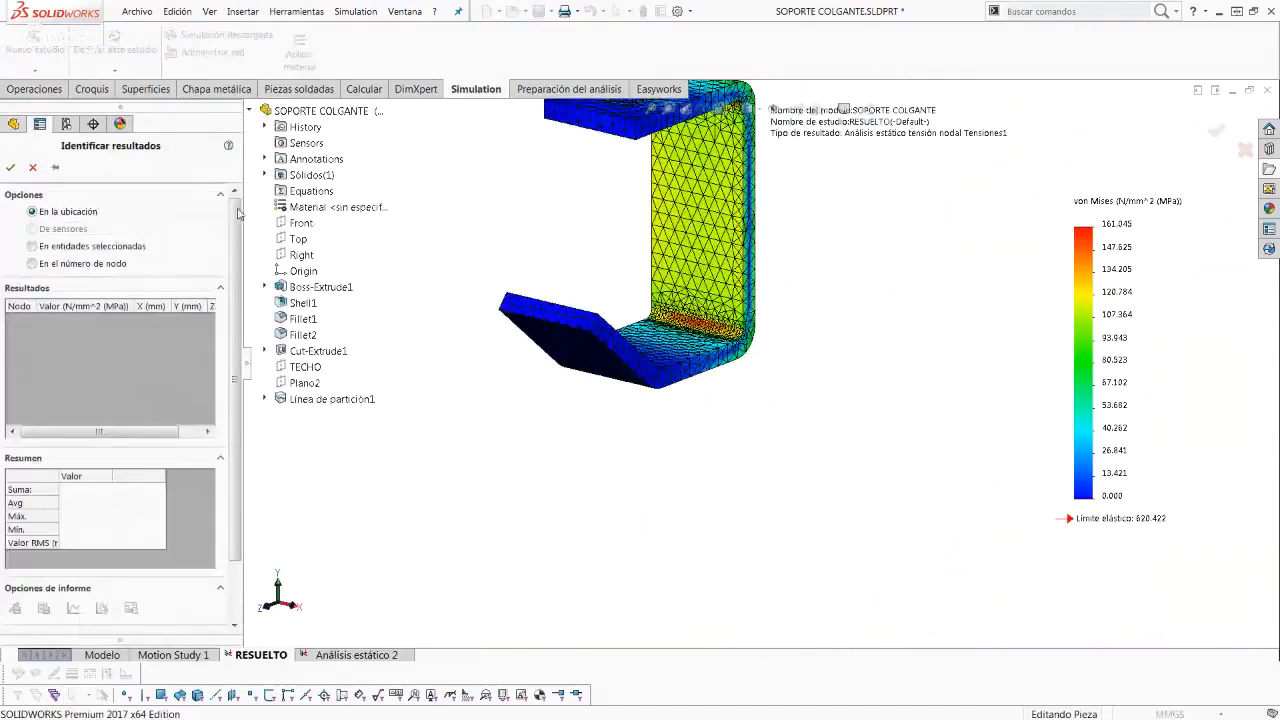
key(f)
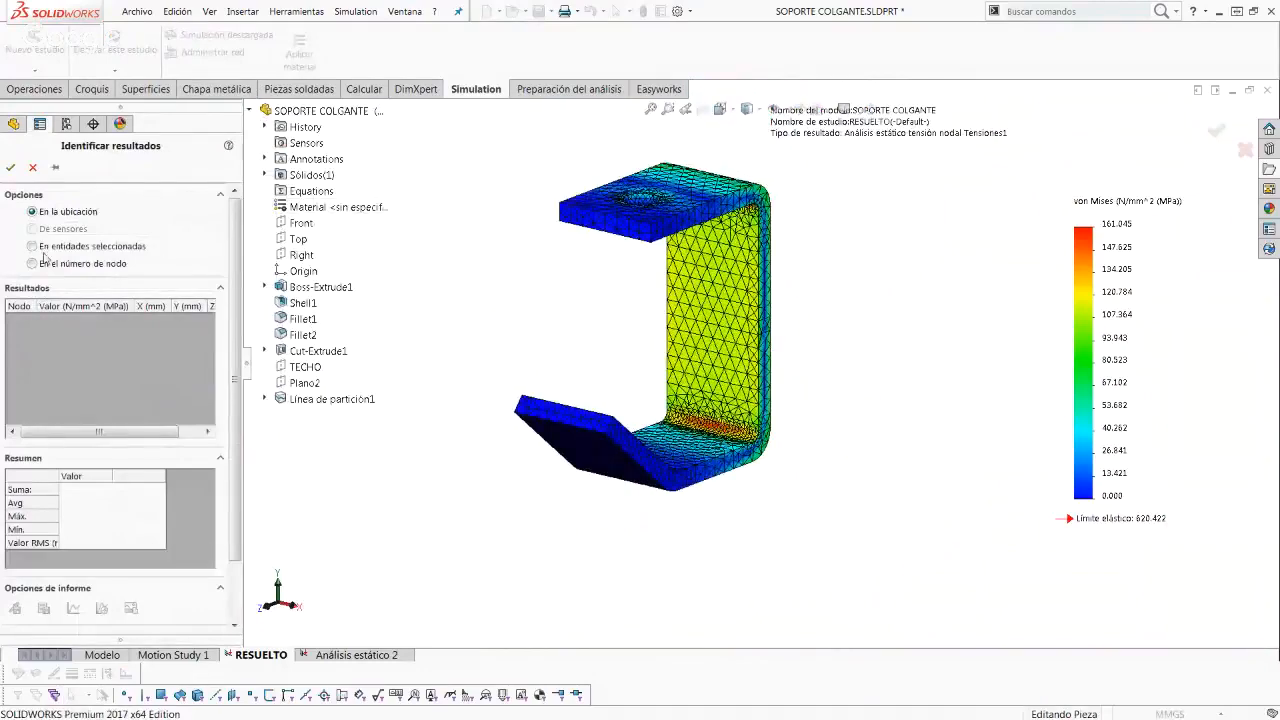
middle_drag(680, 320, 722, 270)
scroll(717, 262, down, 4)
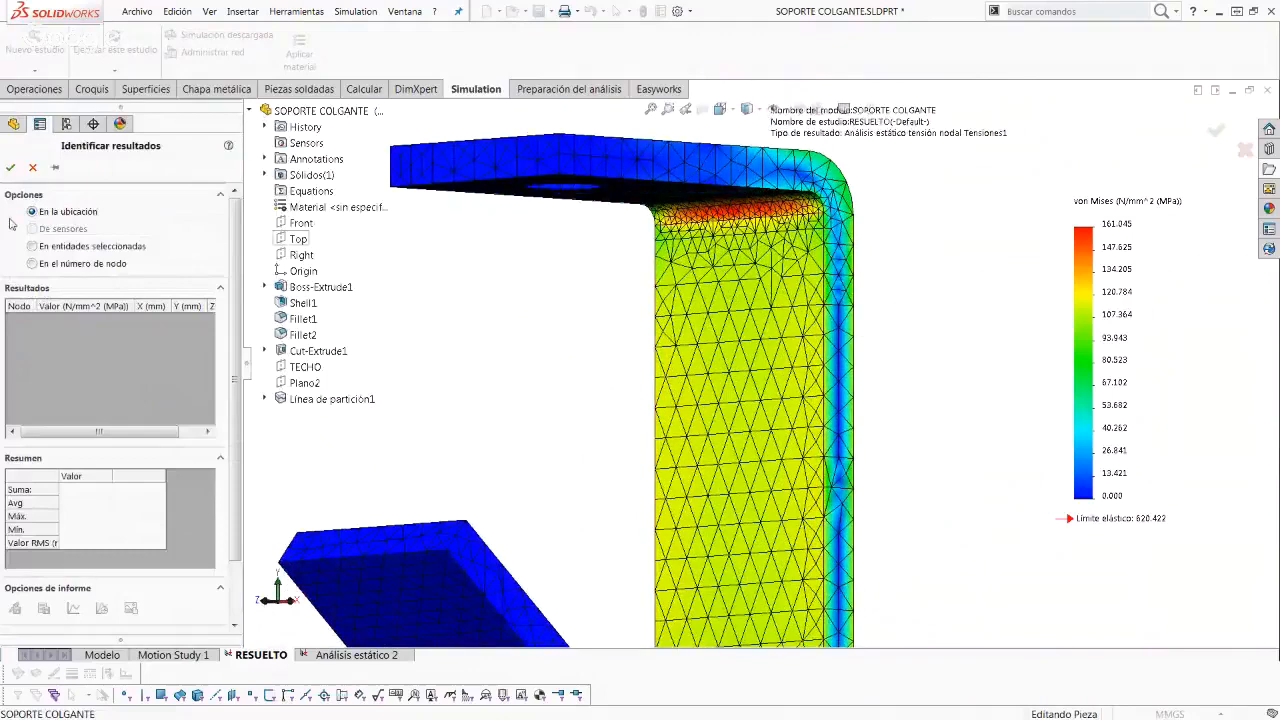
click(727, 274)
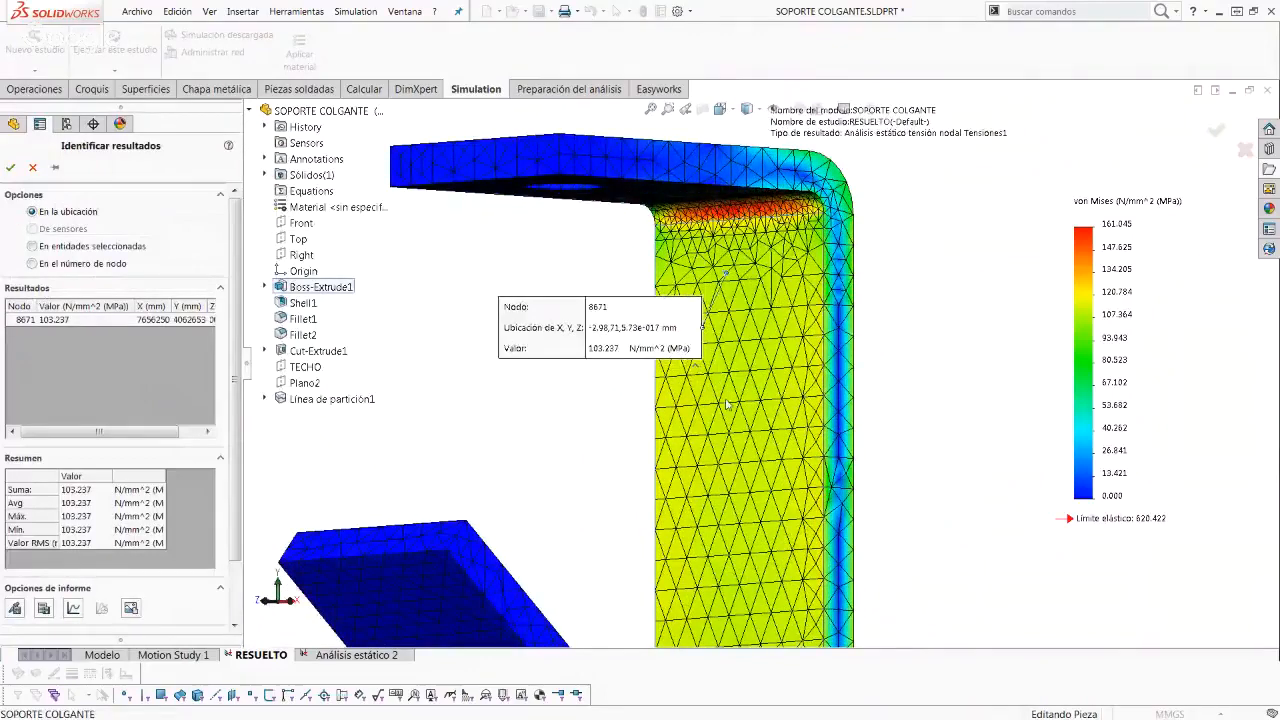
click(738, 444)
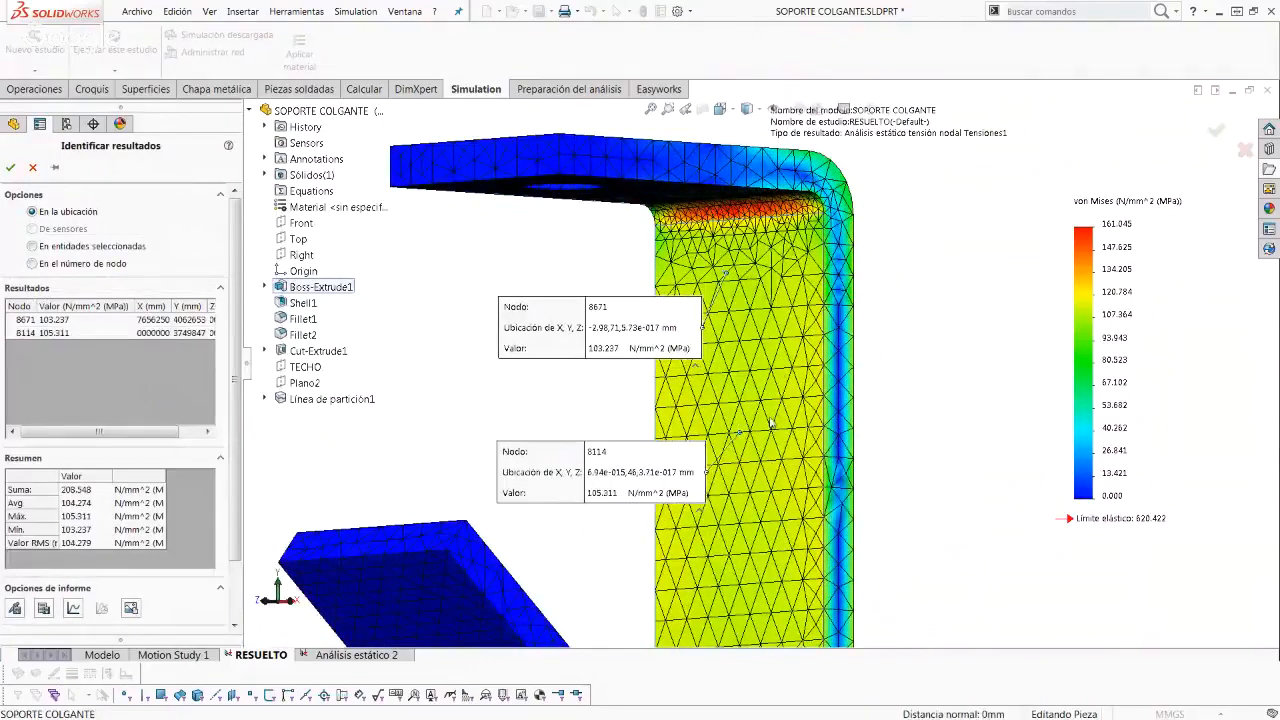
click(780, 371)
drag(826, 390, 952, 243)
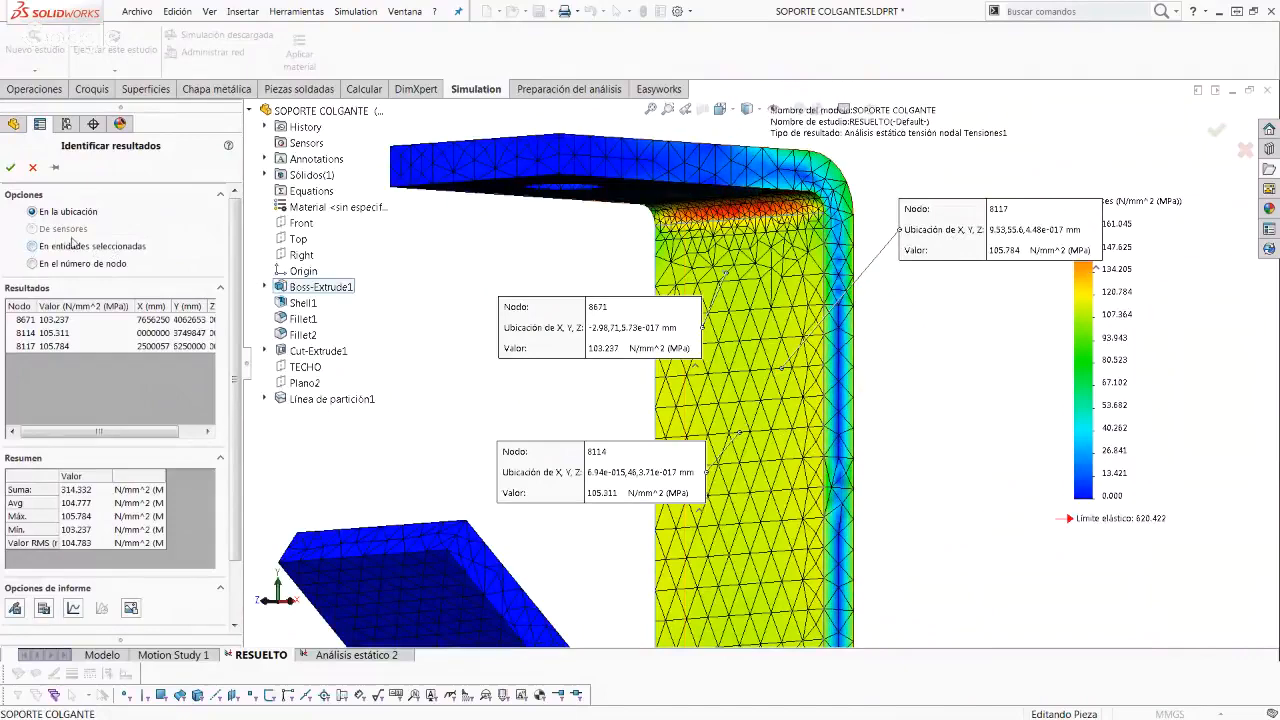
Step: Switch the probe to selected entities and list the stress values along the split-line edge across the upper inner bend
middle_drag(623, 283, 572, 246)
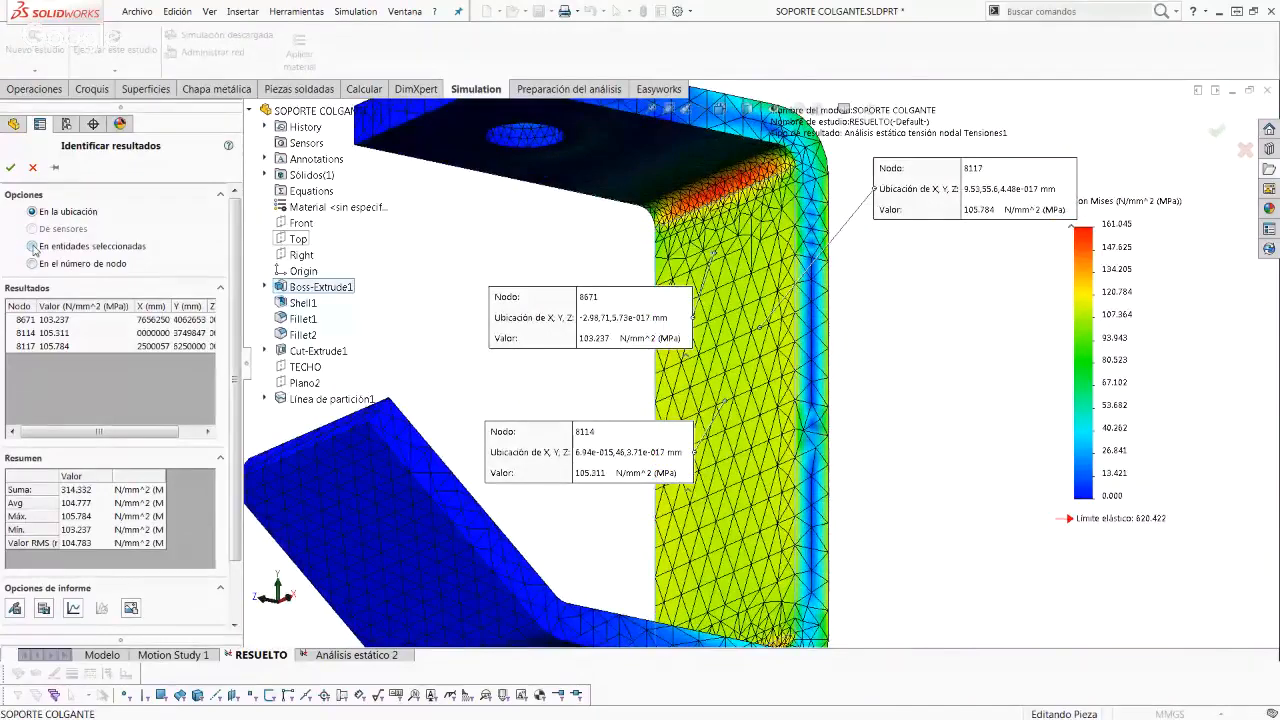
click(33, 246)
scroll(700, 270, down, 5)
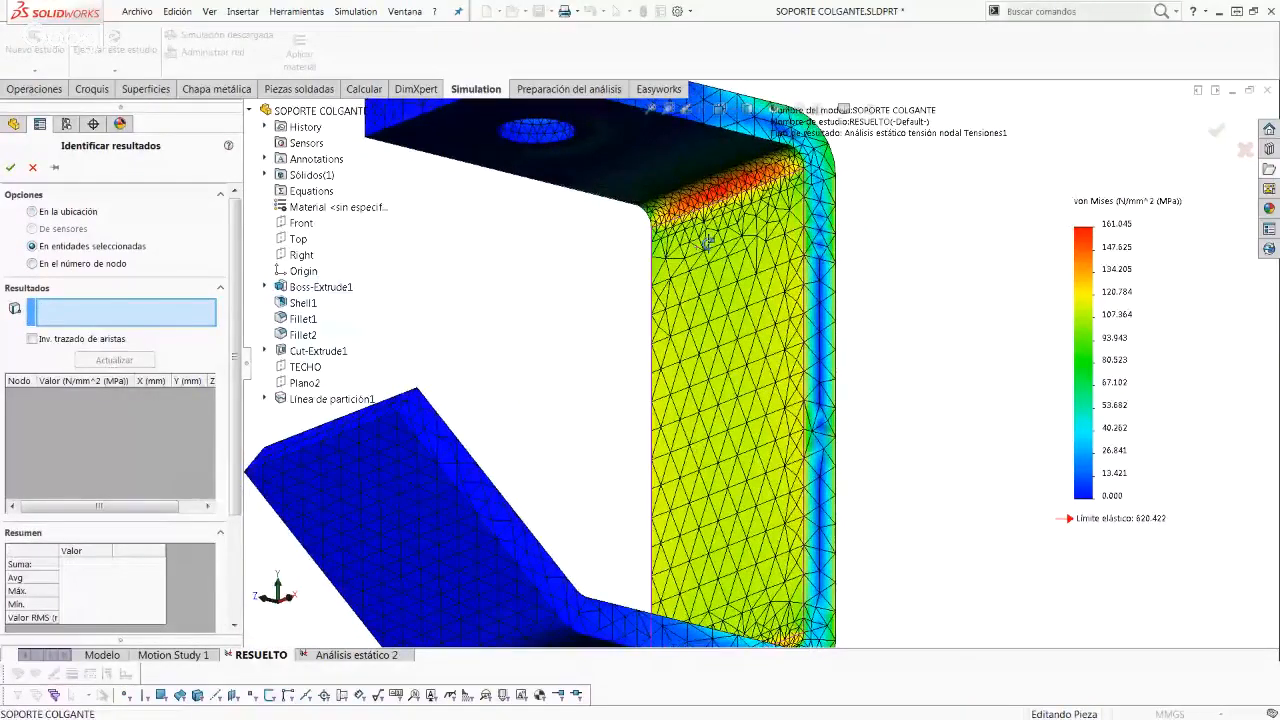
scroll(713, 222, down, 2)
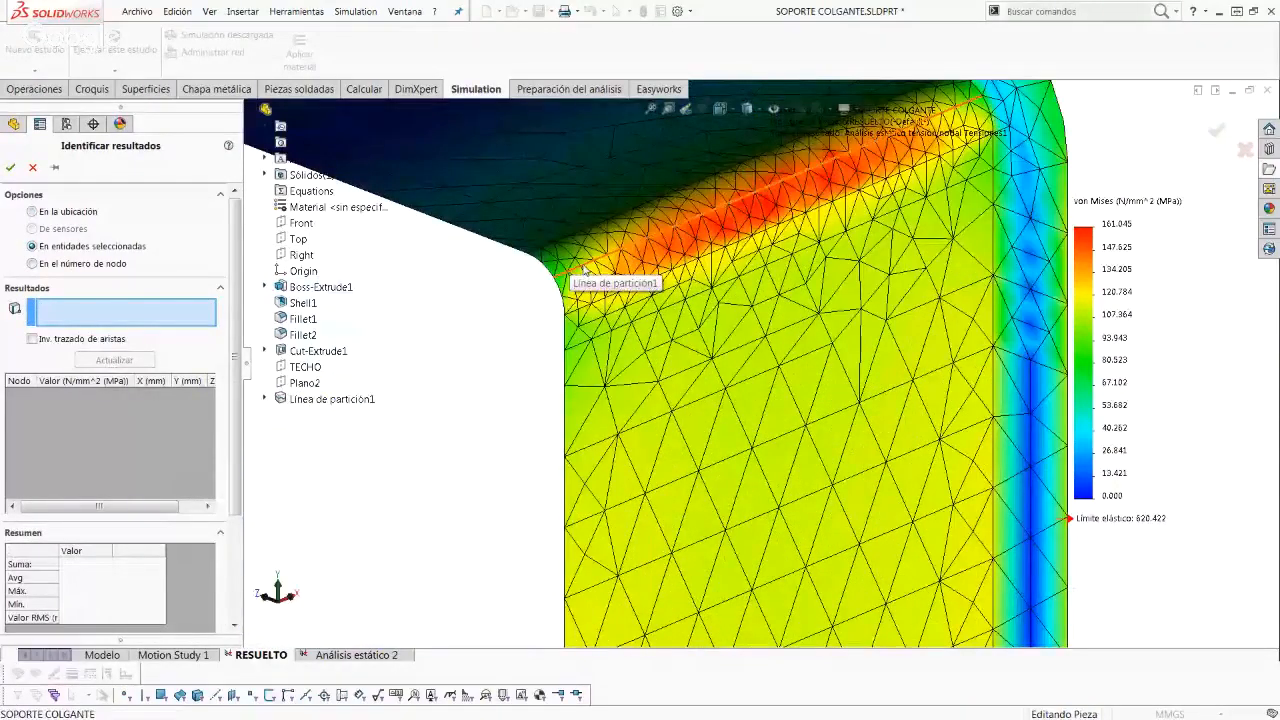
scroll(767, 261, up, 3)
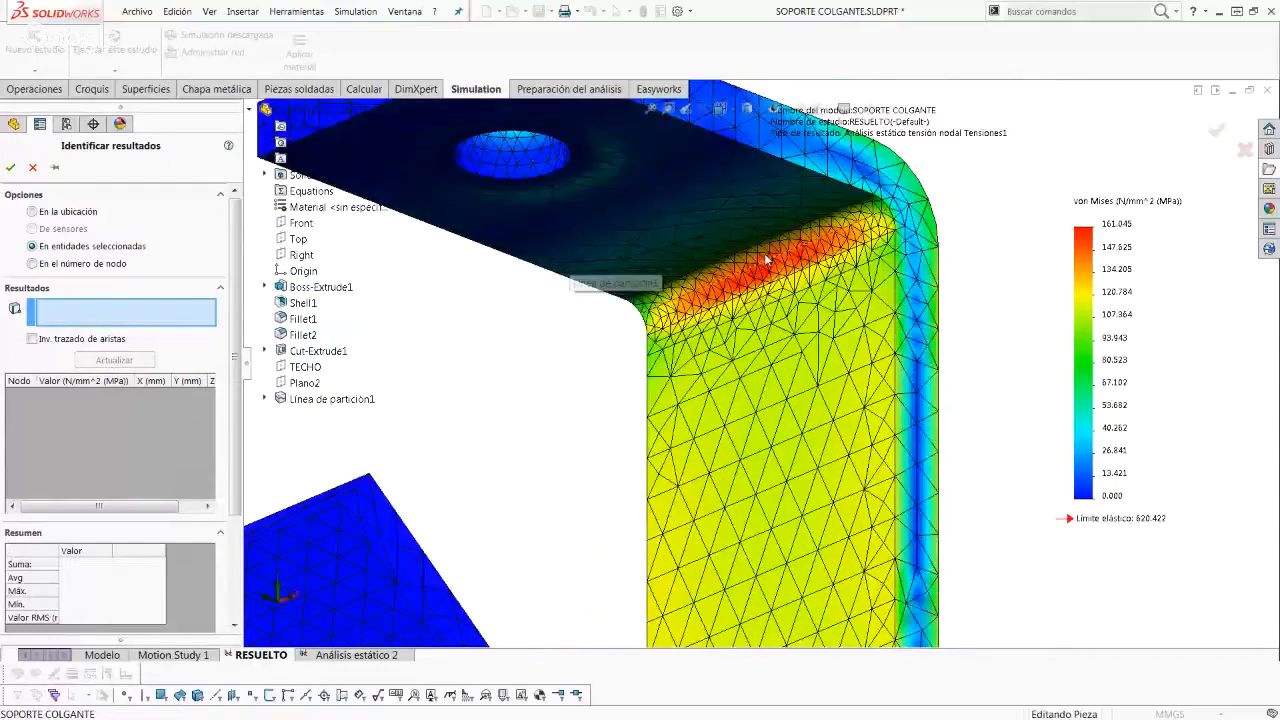
scroll(767, 261, down, 2)
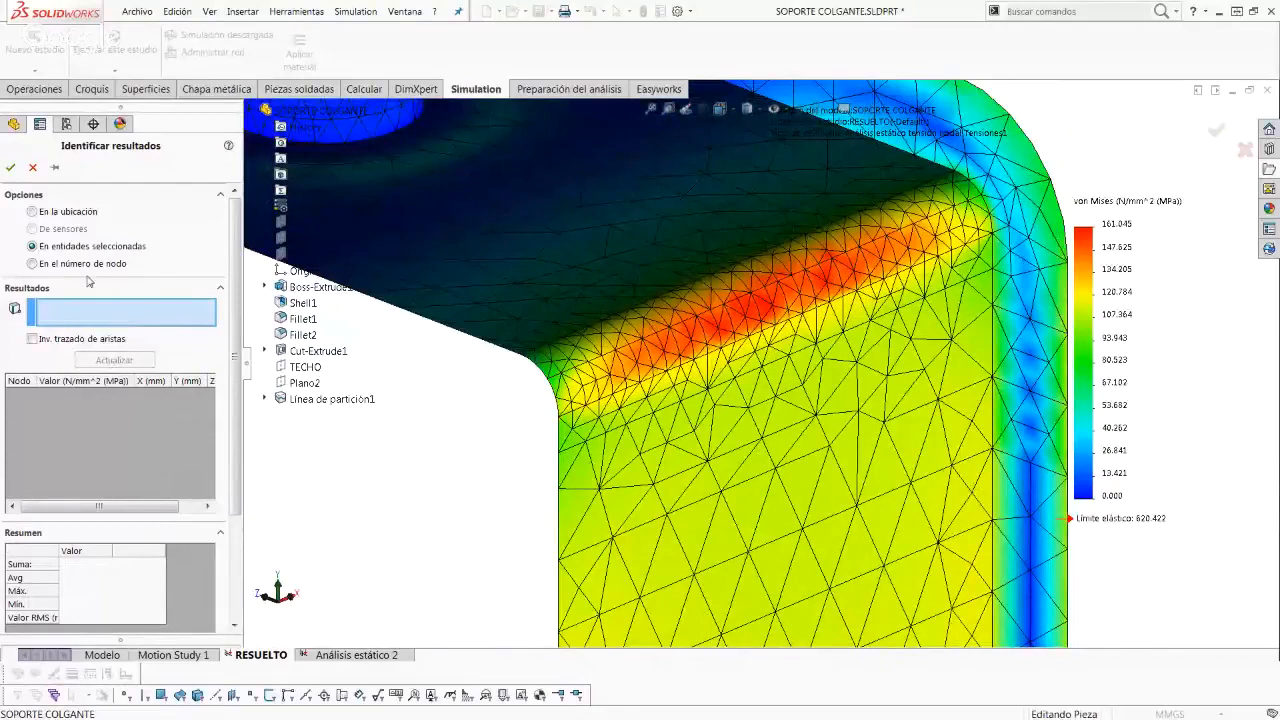
click(828, 272)
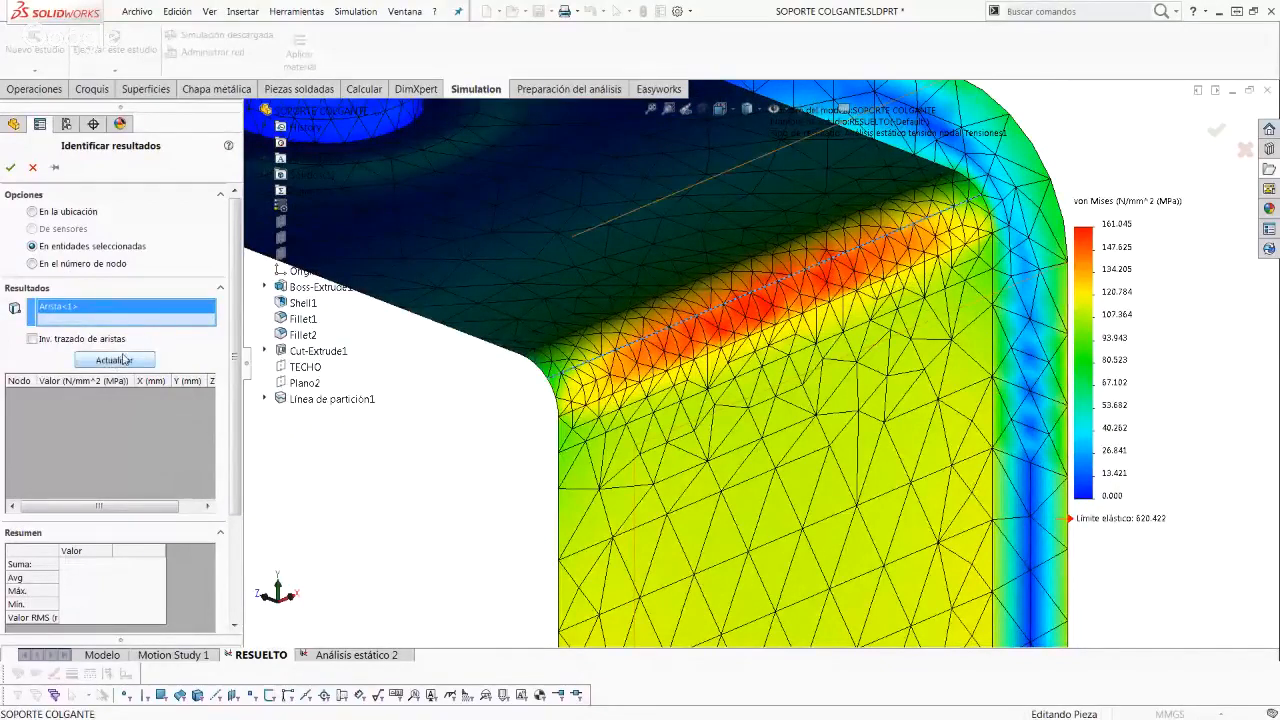
click(127, 361)
Step: Review the edge's stress summary, plot its von Mises stresses in an enlarged X-Y graph, and close the graph and the probe
scroll(193, 345, down, 5)
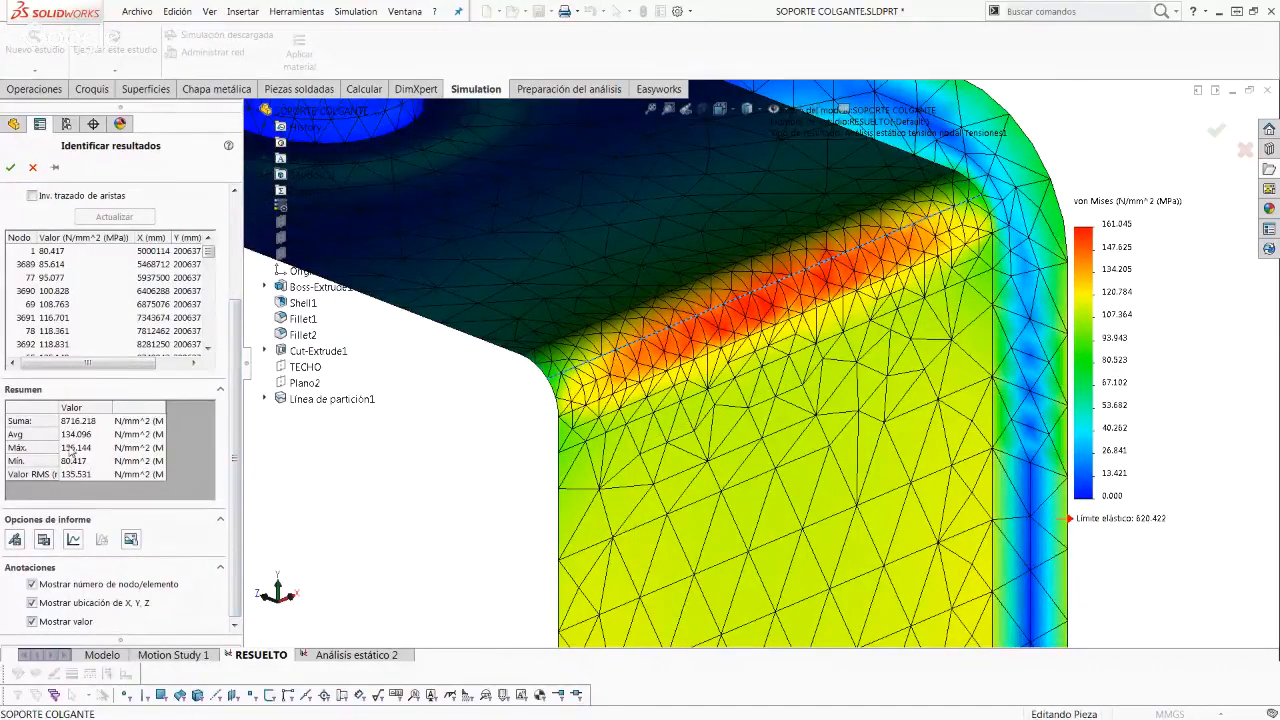
scroll(115, 450, down, 1)
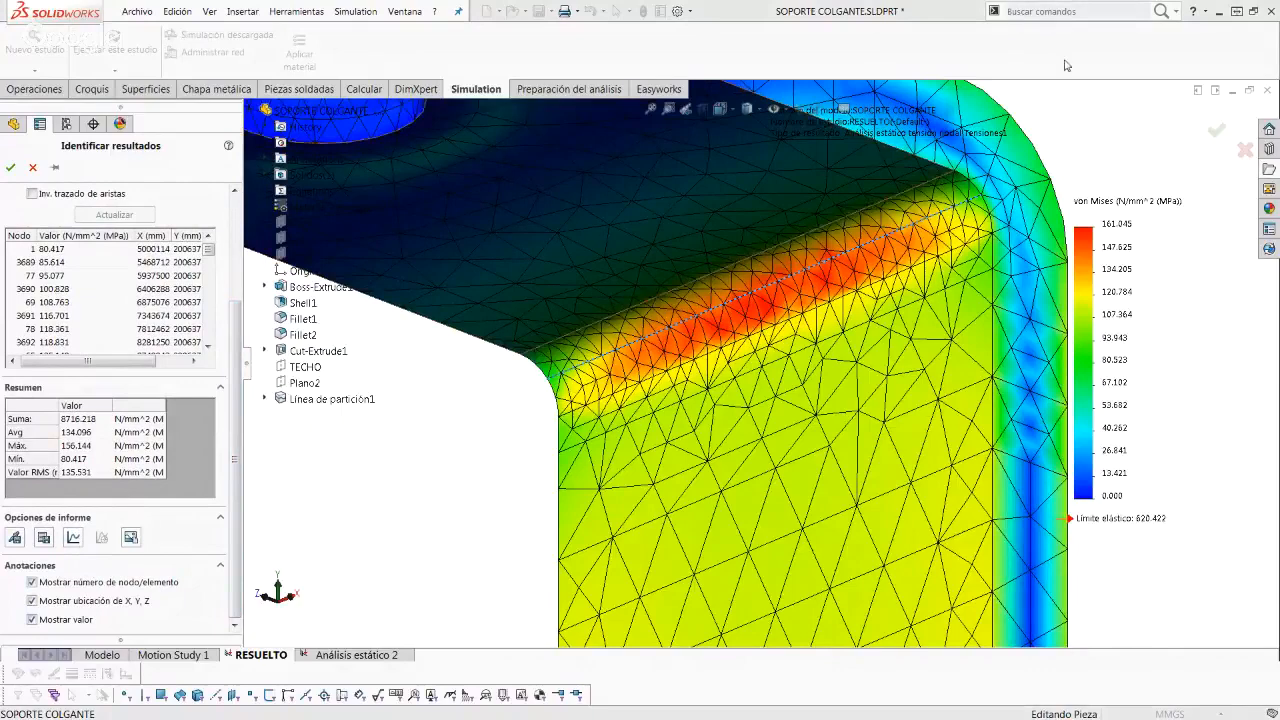
drag(975, 318, 330, 120)
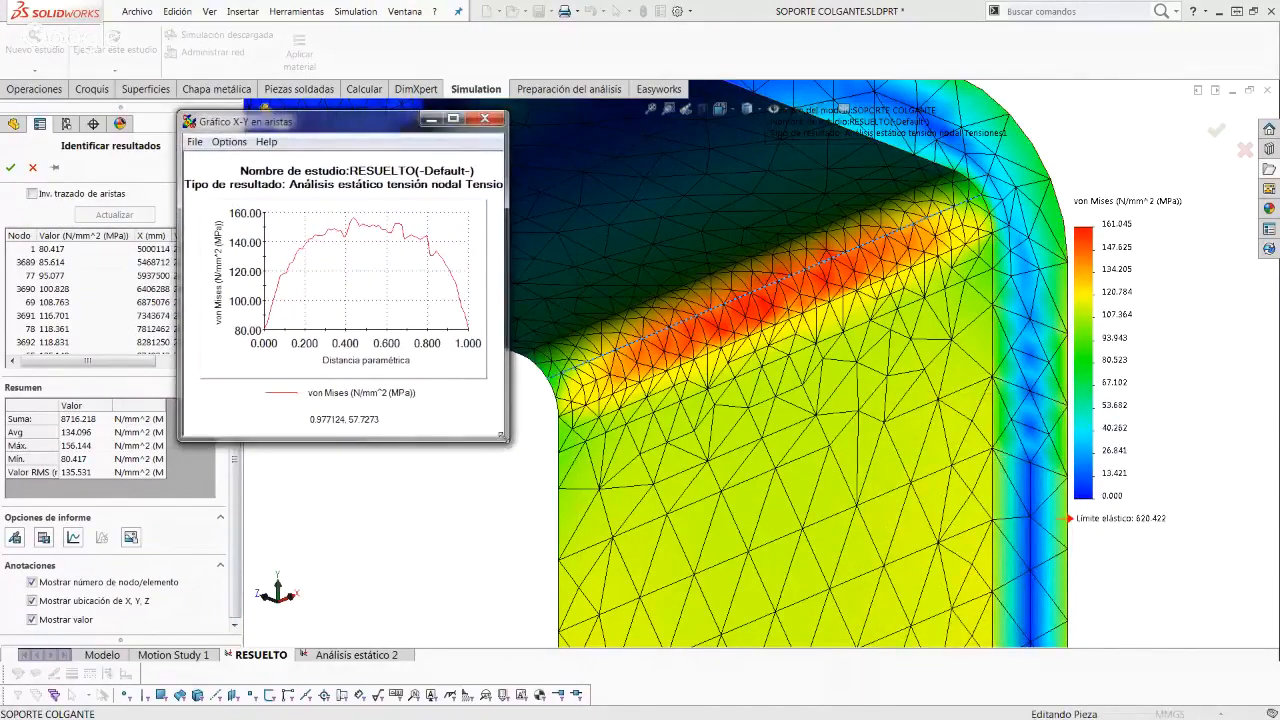
drag(509, 443, 662, 514)
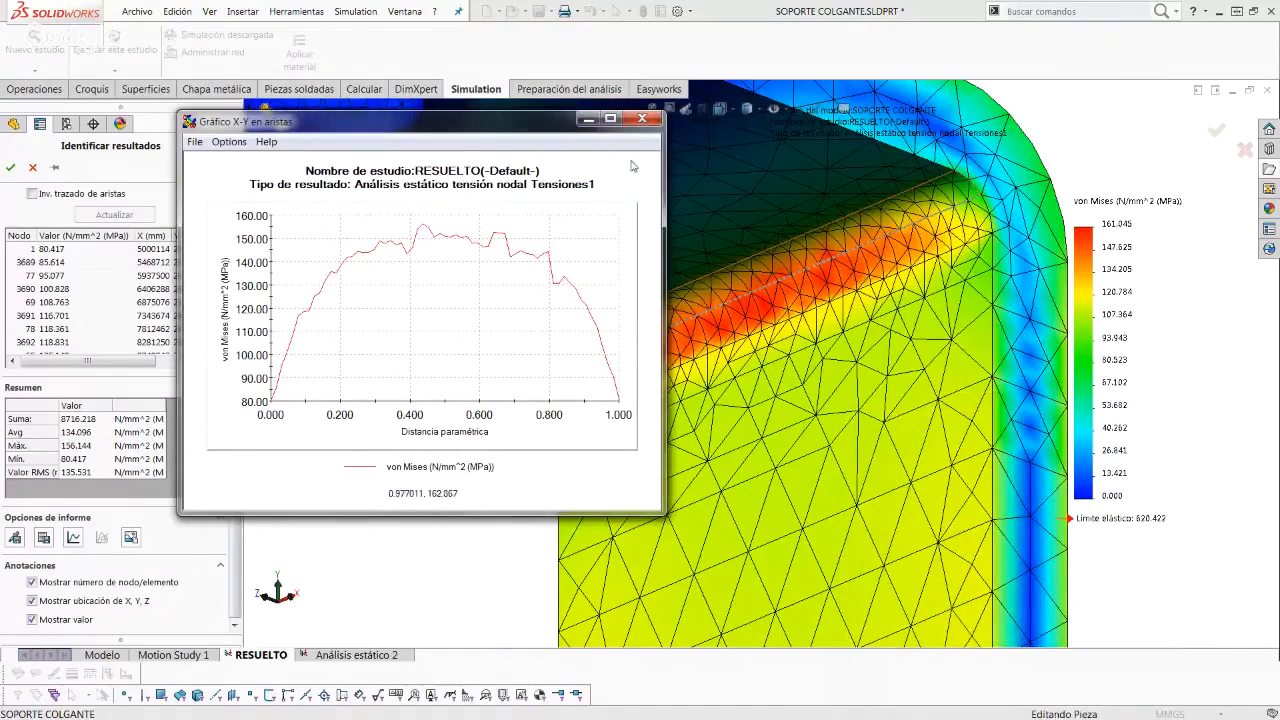
click(643, 119)
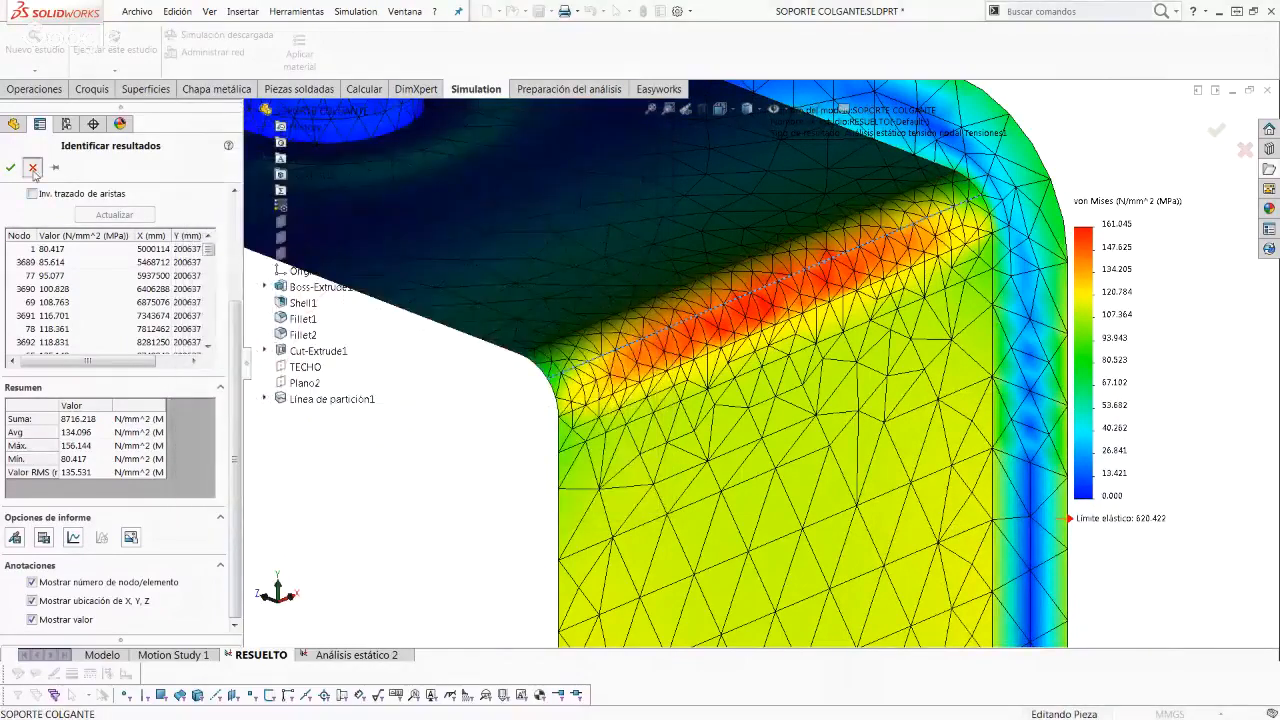
click(33, 167)
Step: Change the Tensiones1 plot's stress component to P1: Primera tensión principal
key(f)
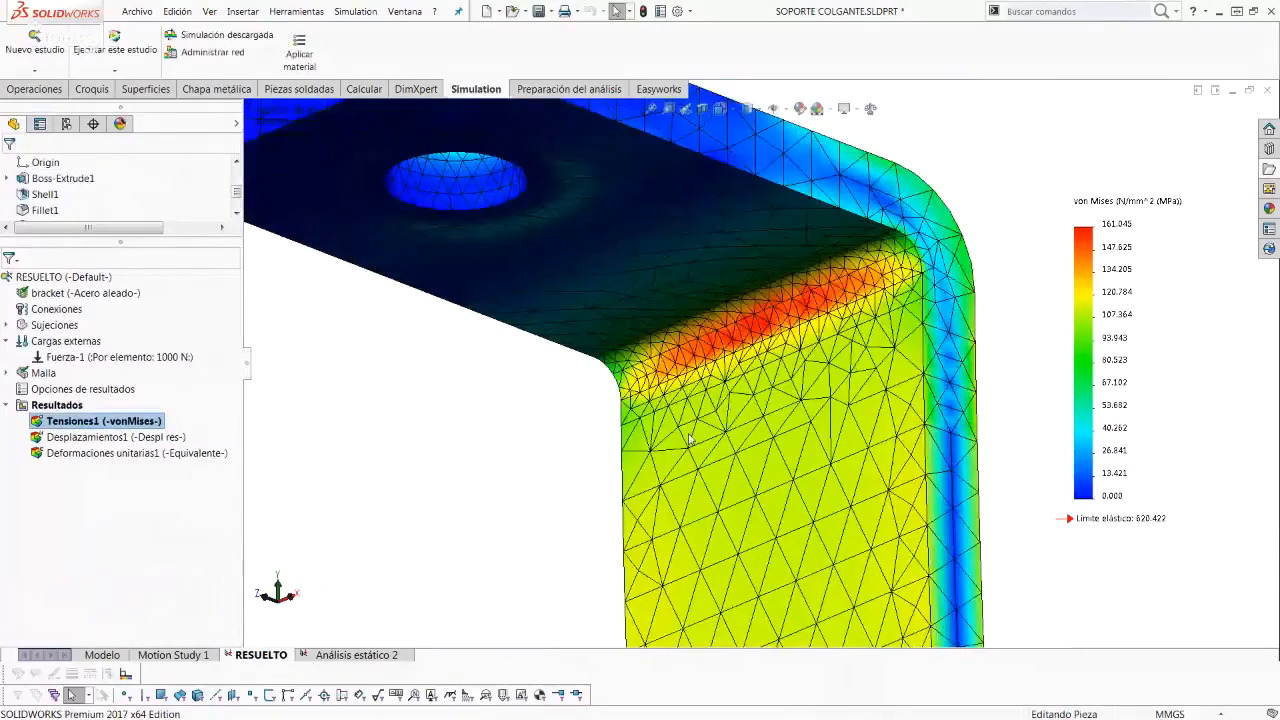
middle_drag(700, 460, 752, 455)
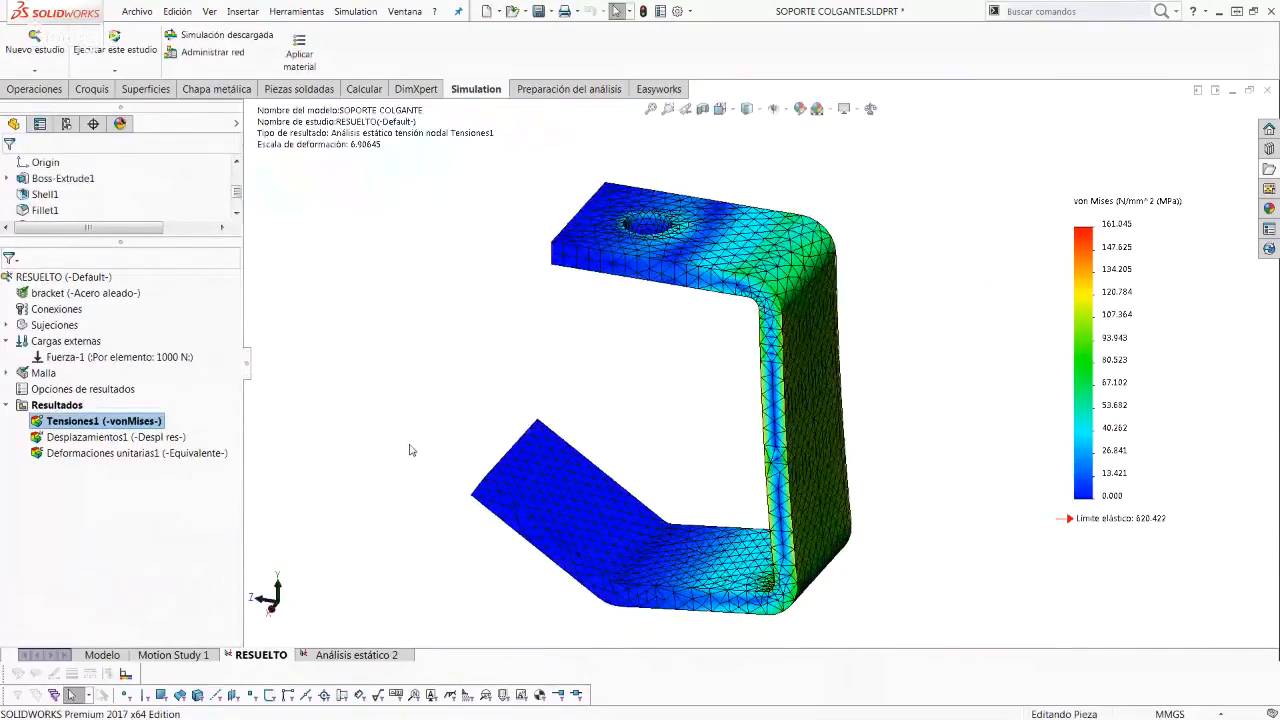
right_click(72, 428)
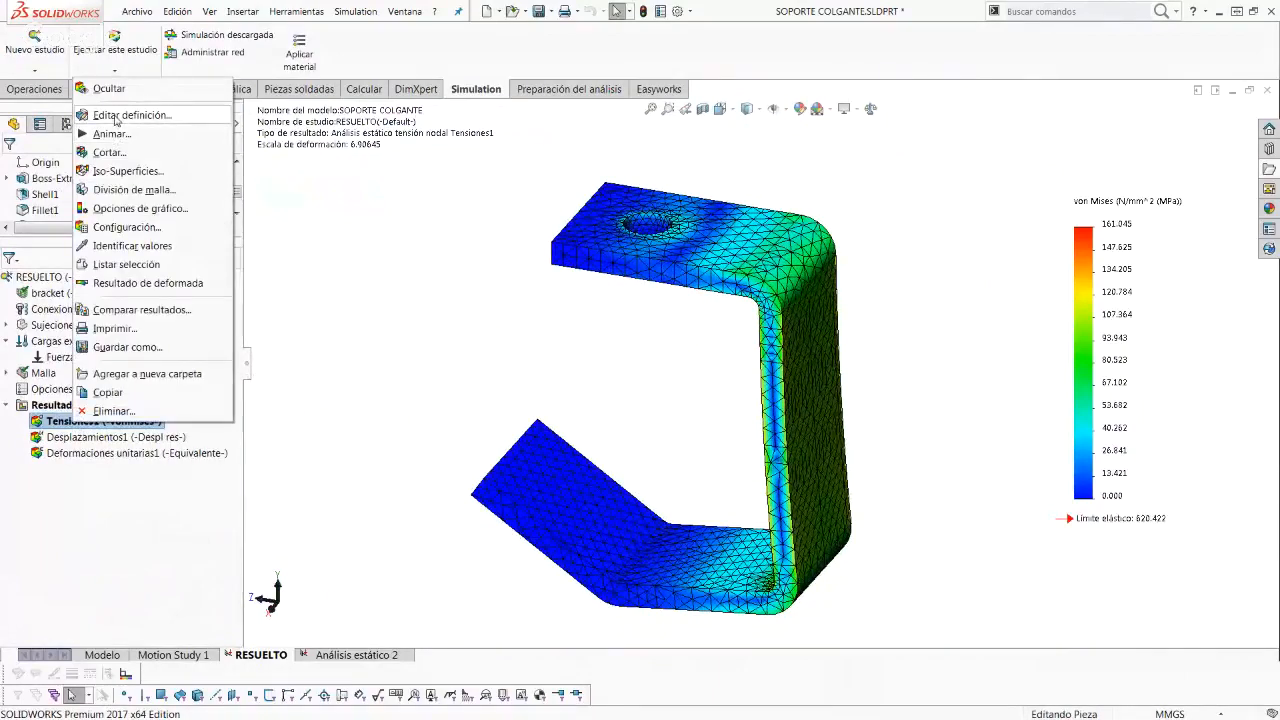
click(113, 116)
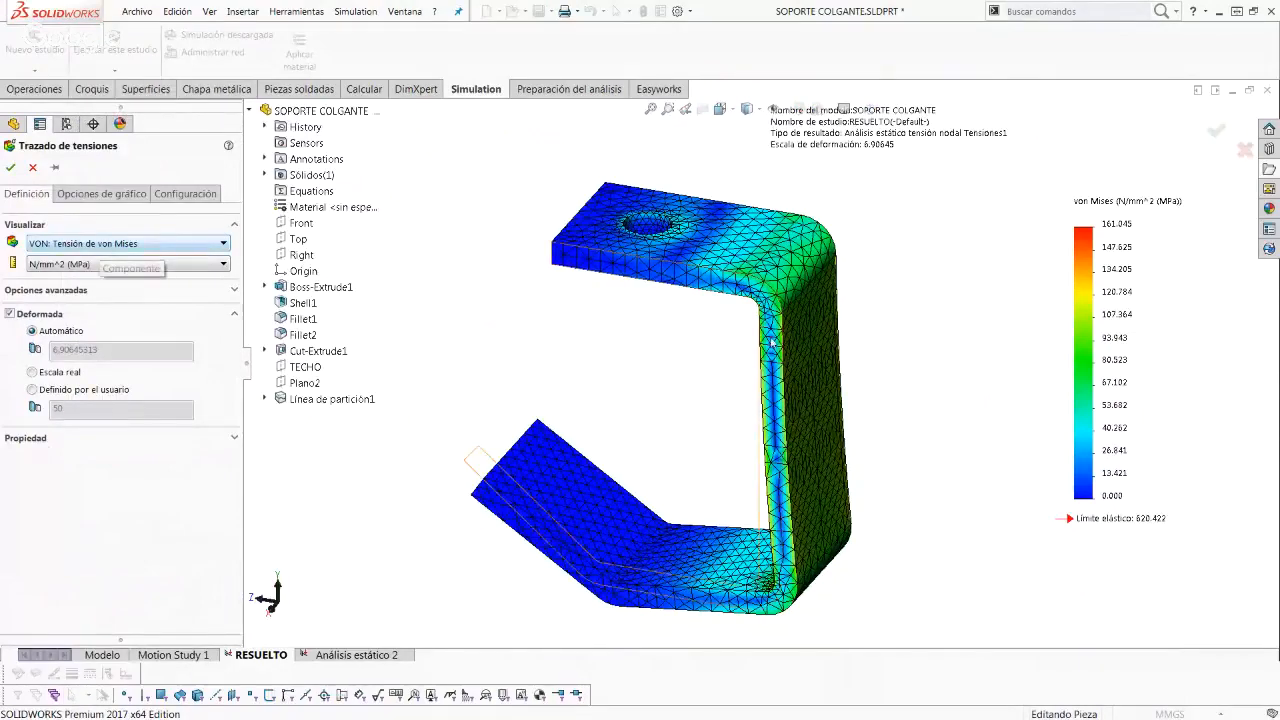
middle_drag(770, 330, 740, 340)
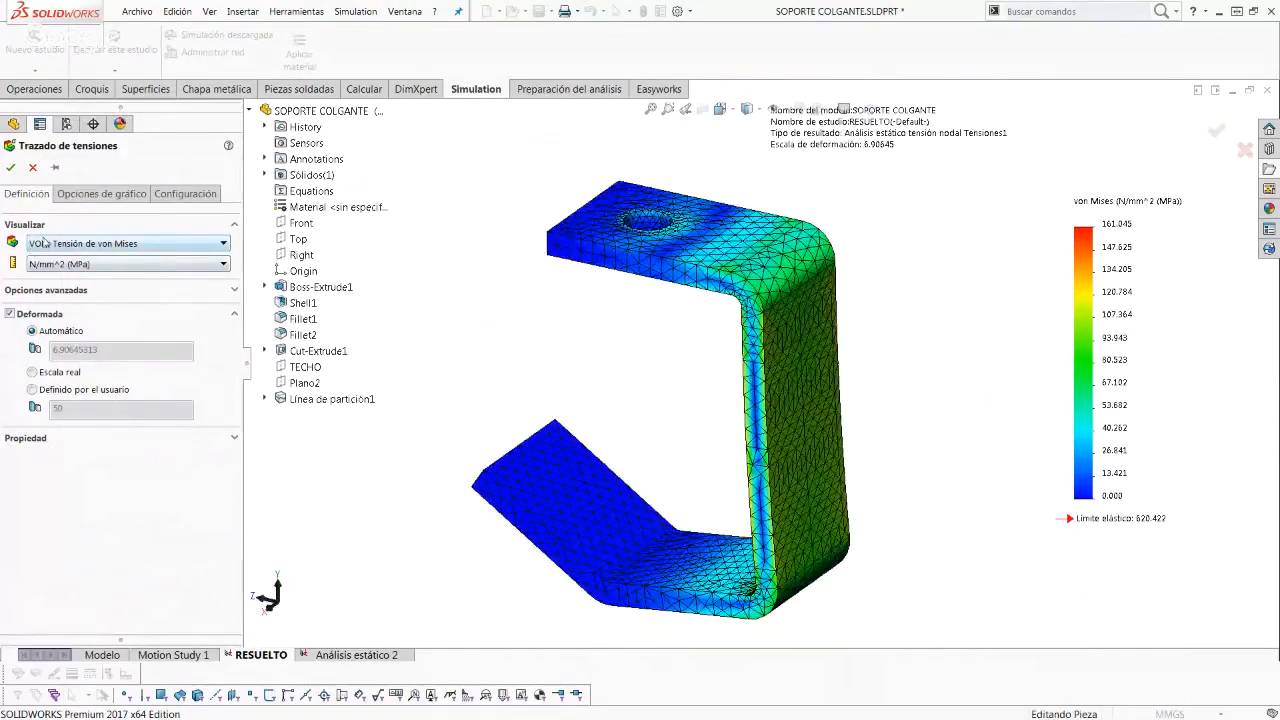
click(215, 247)
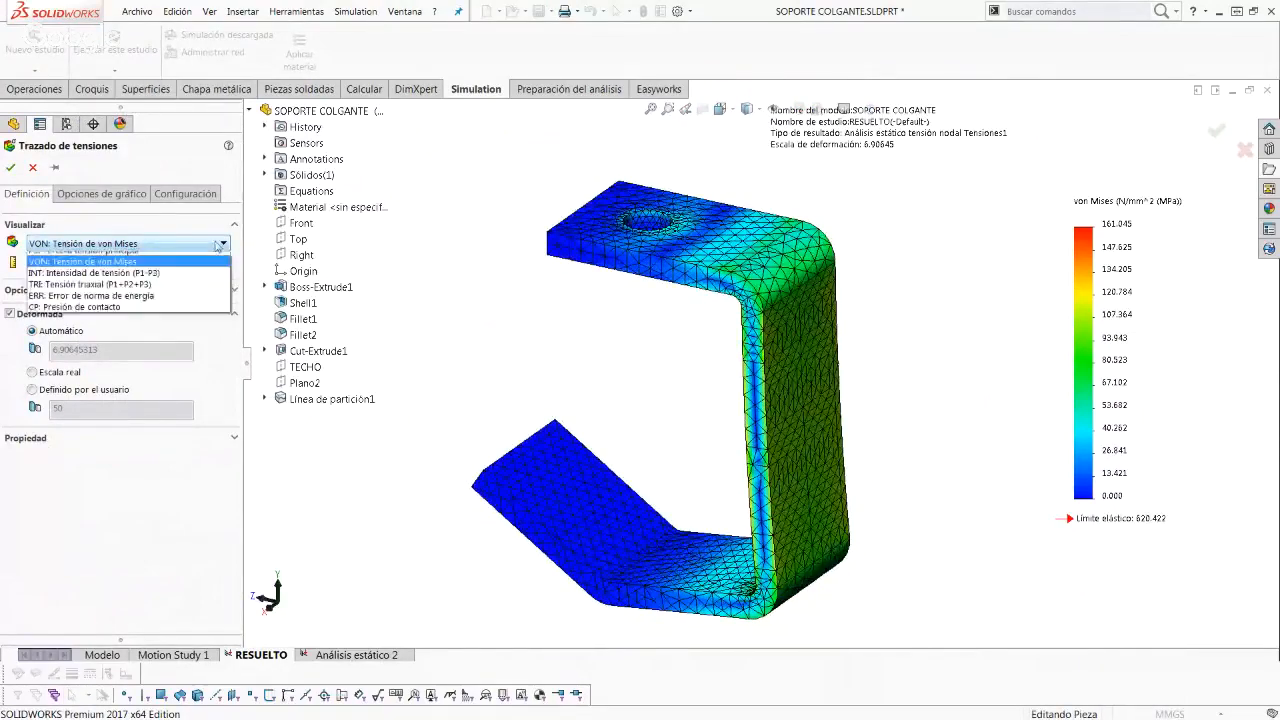
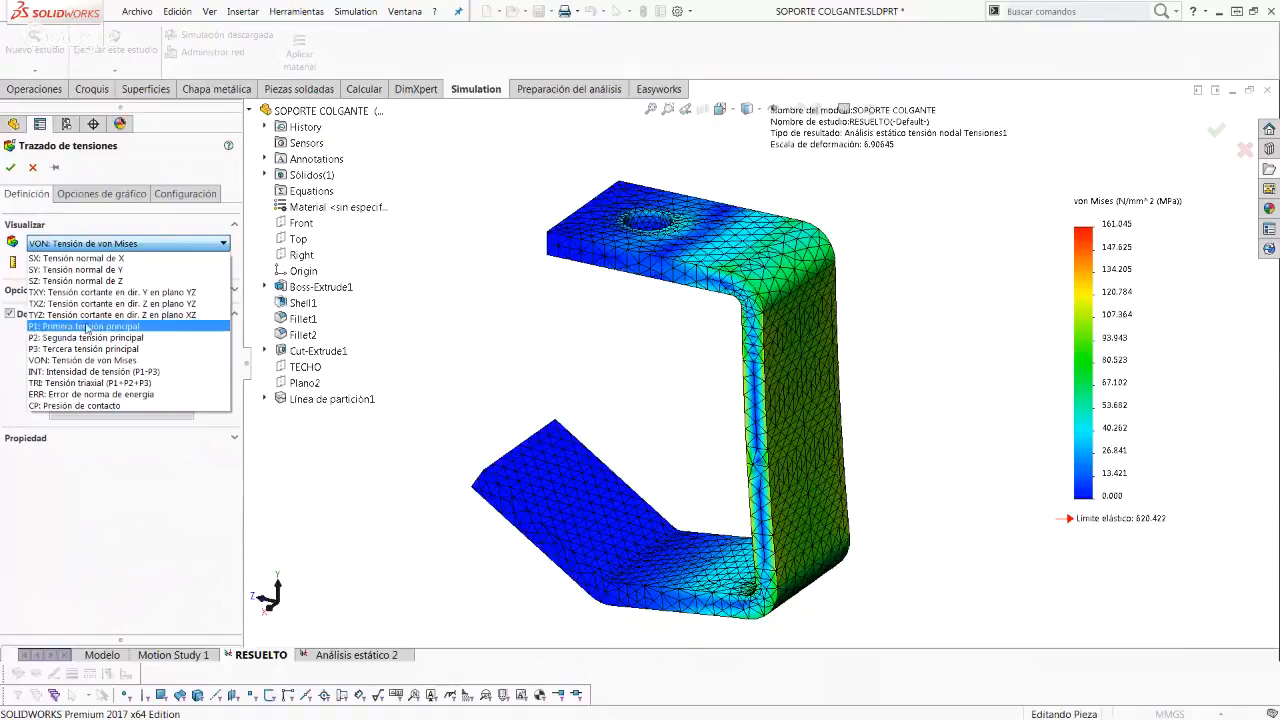
click(88, 327)
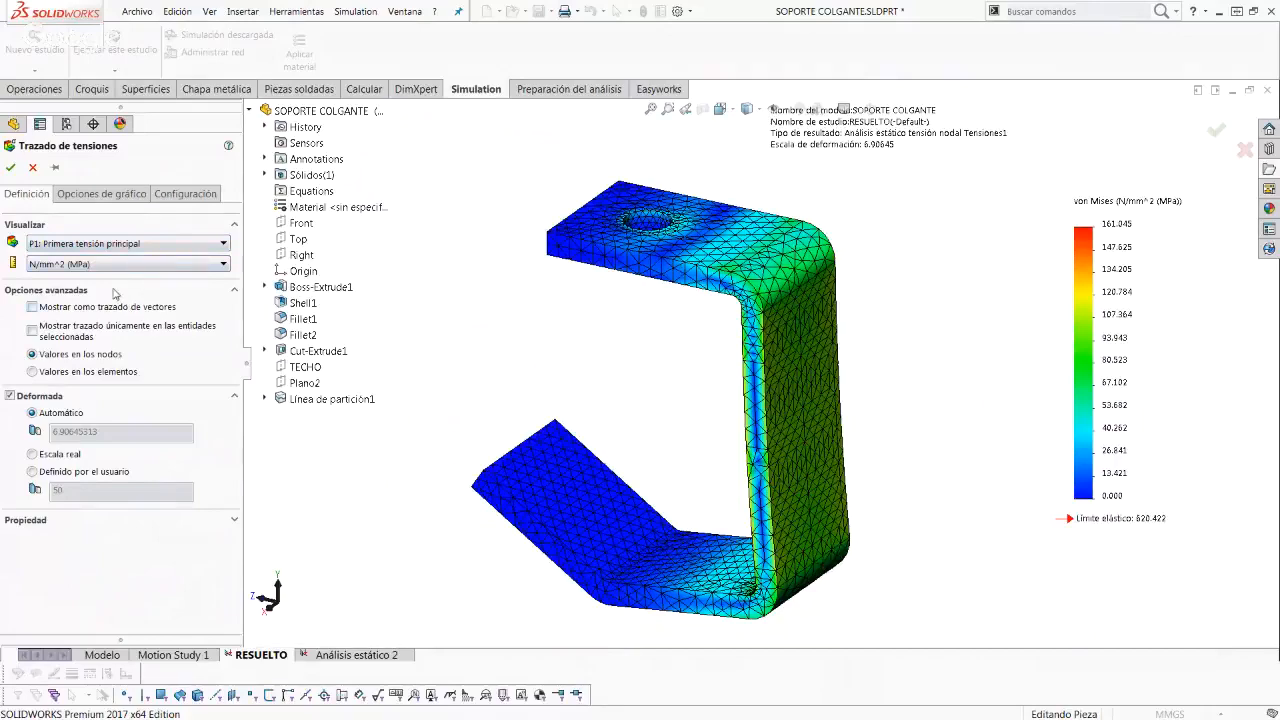
click(11, 168)
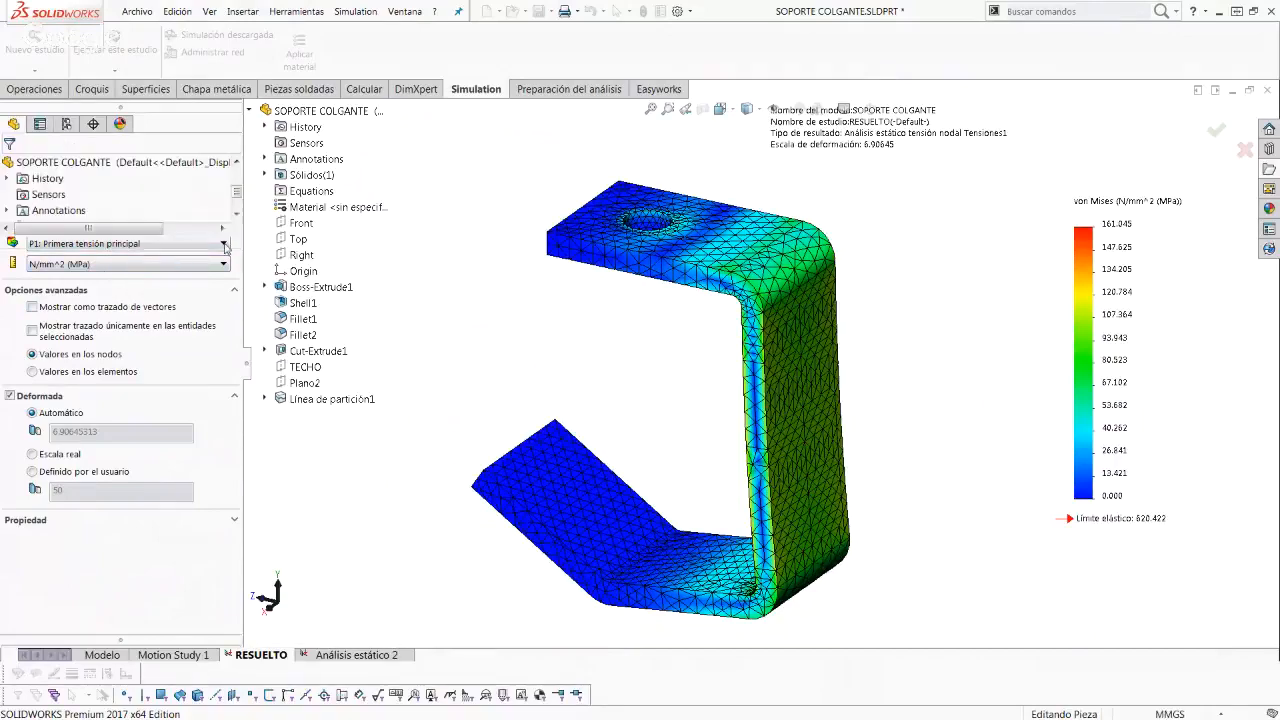
Step: Inspect the first principal stresses at the upper bend and set the Tensiones1 plot to display as a vector plot
middle_drag(799, 373, 818, 262)
scroll(795, 280, down, 3)
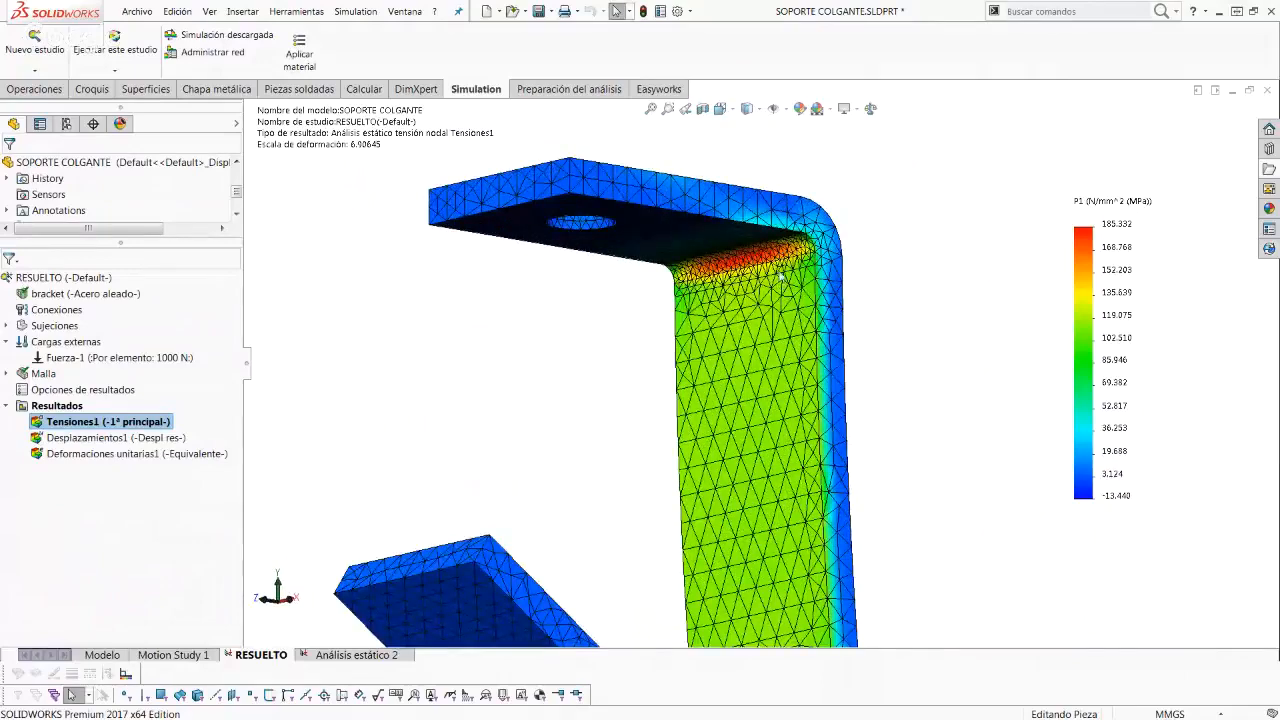
middle_drag(778, 276, 640, 437)
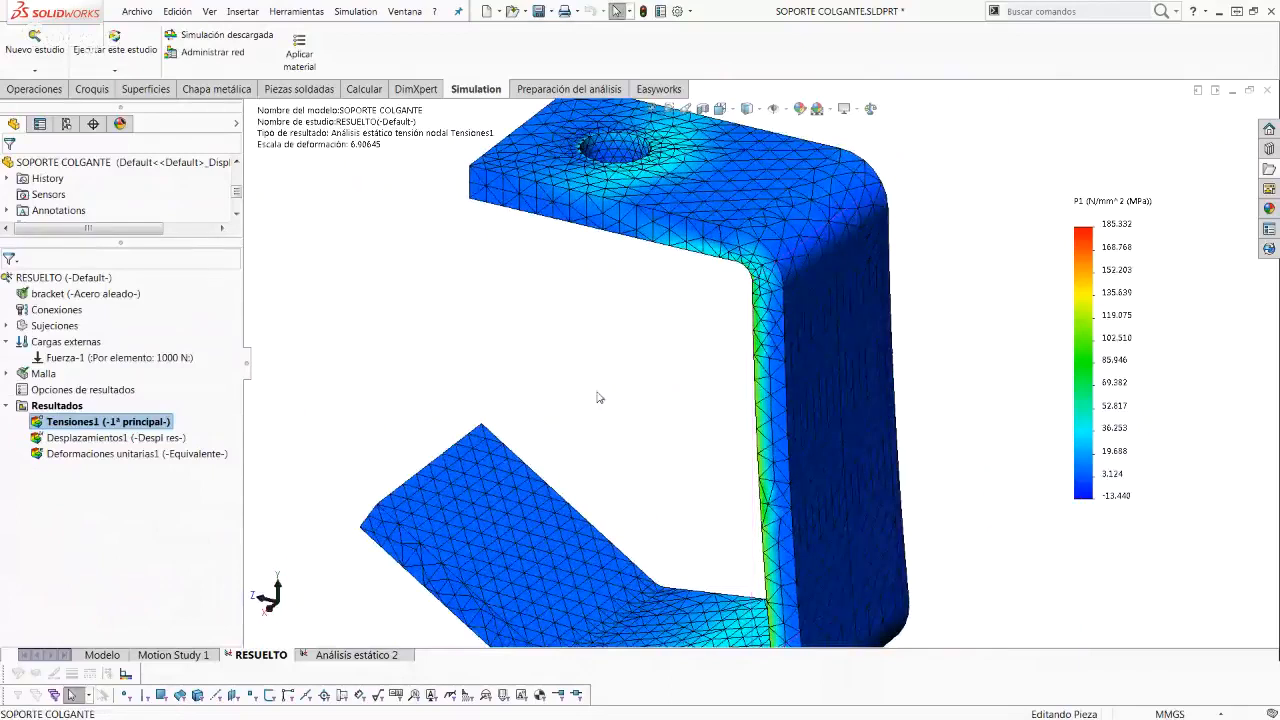
right_click(90, 422)
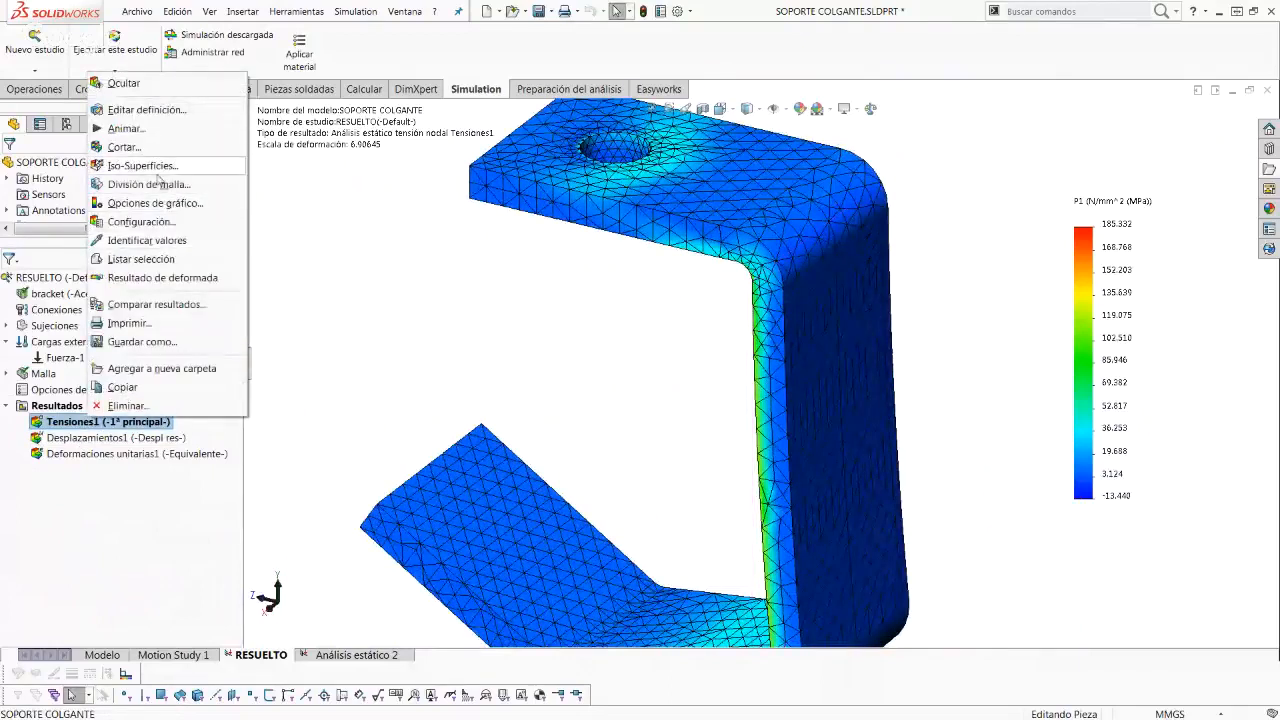
click(148, 112)
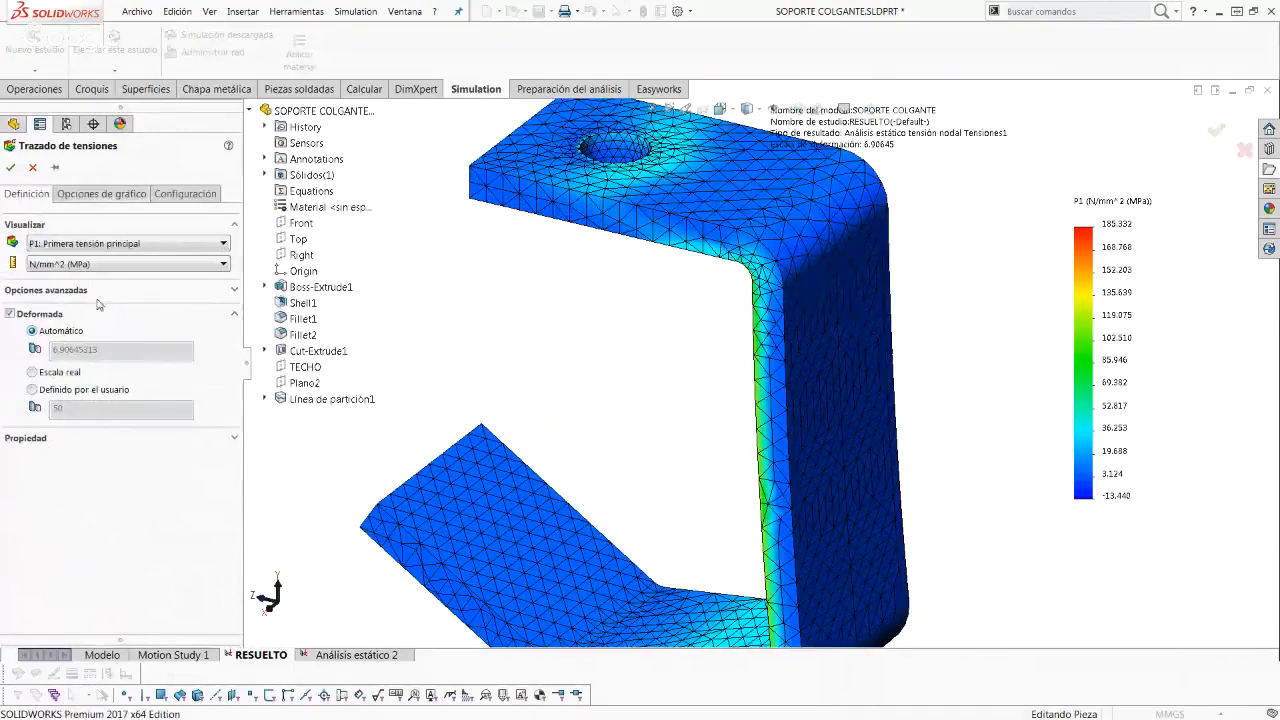
click(44, 290)
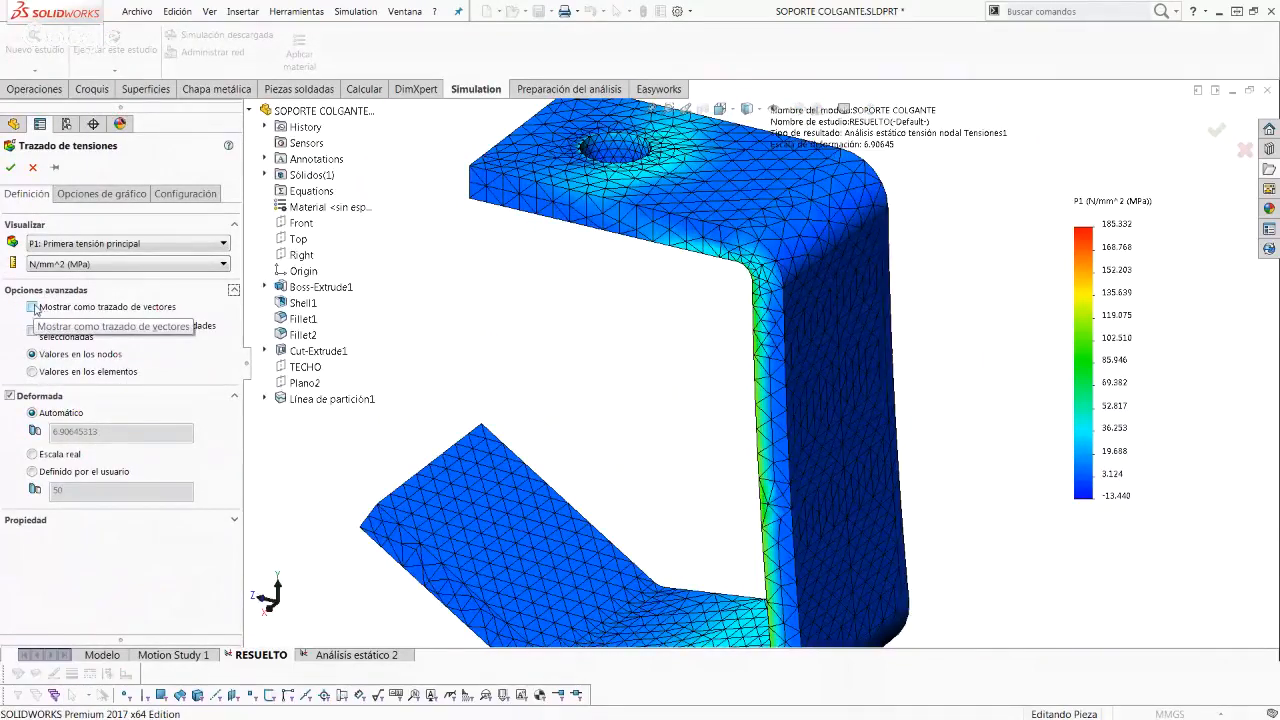
click(33, 308)
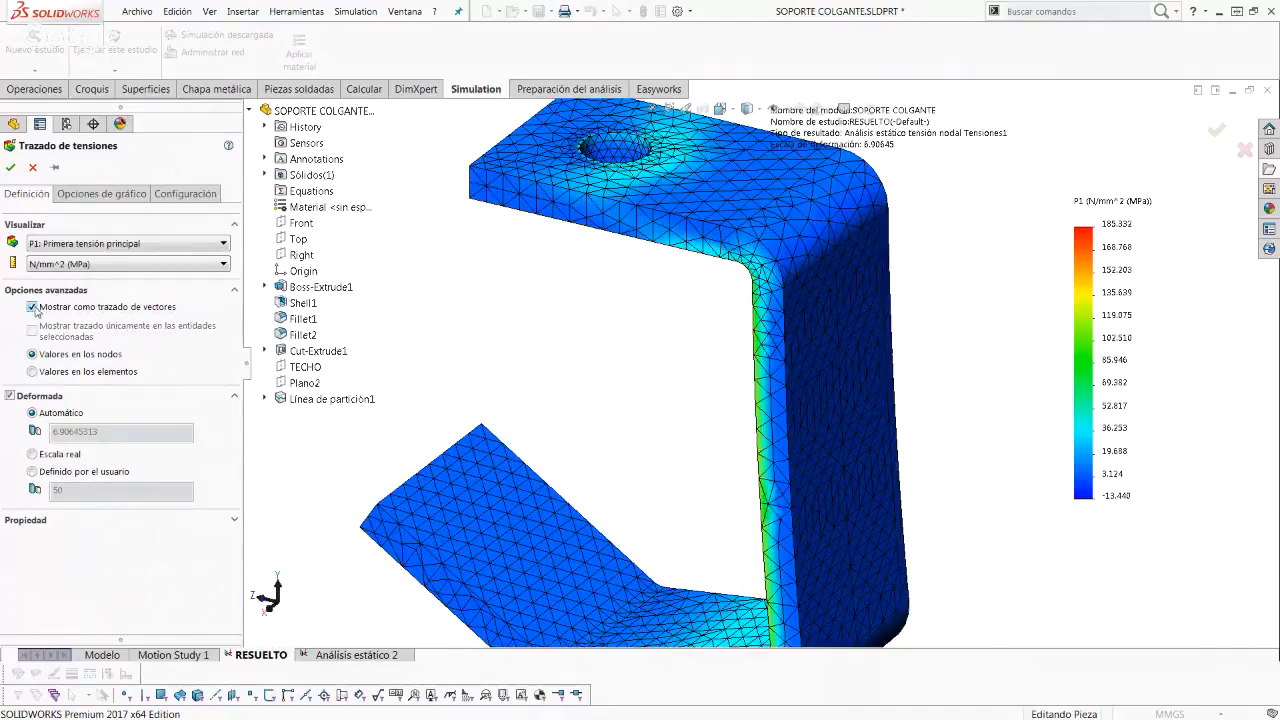
click(12, 168)
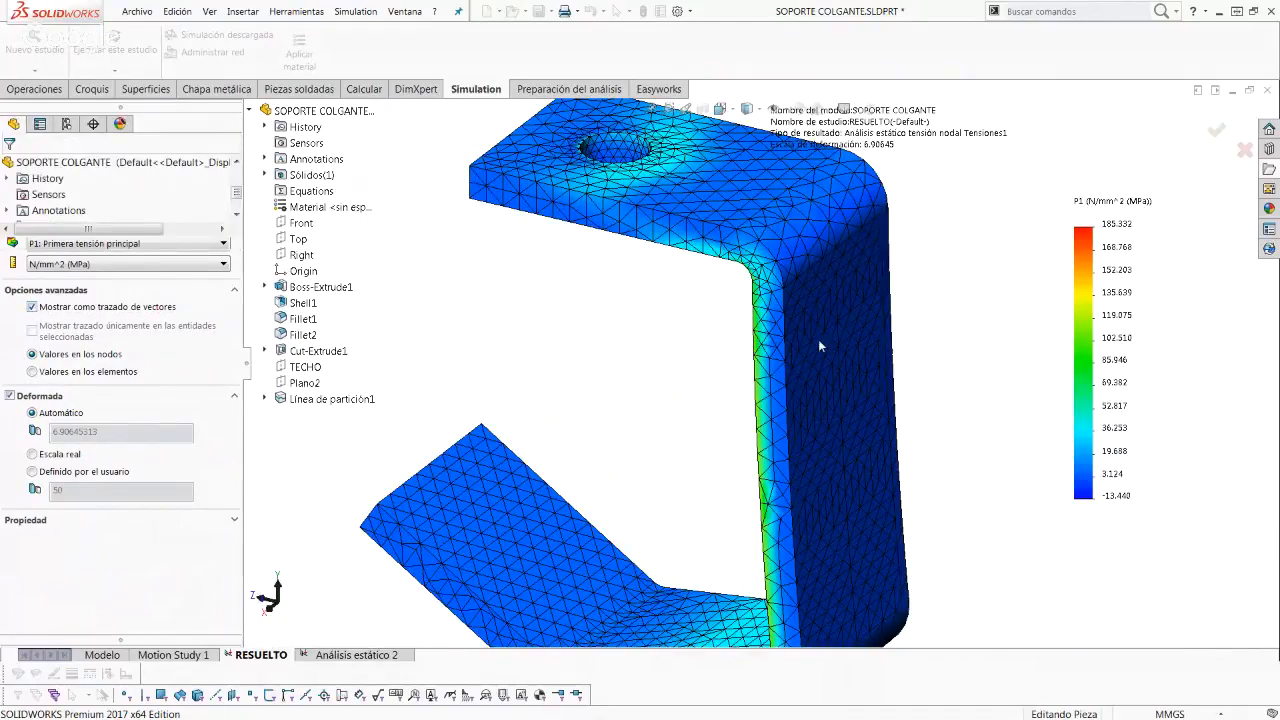
Step: Set the Tensiones1 vector plot's boundary option to Modelo so that the model outline replaces the mesh
scroll(818, 268, down, 3)
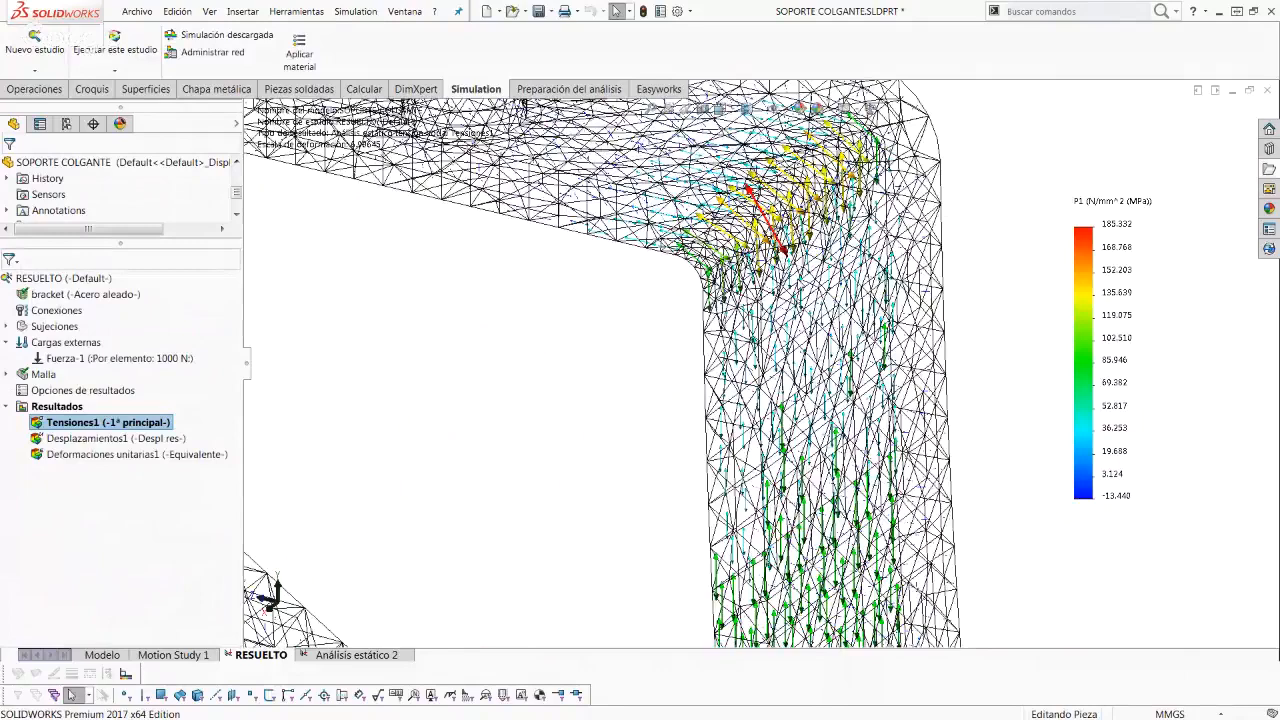
scroll(775, 228, down, 3)
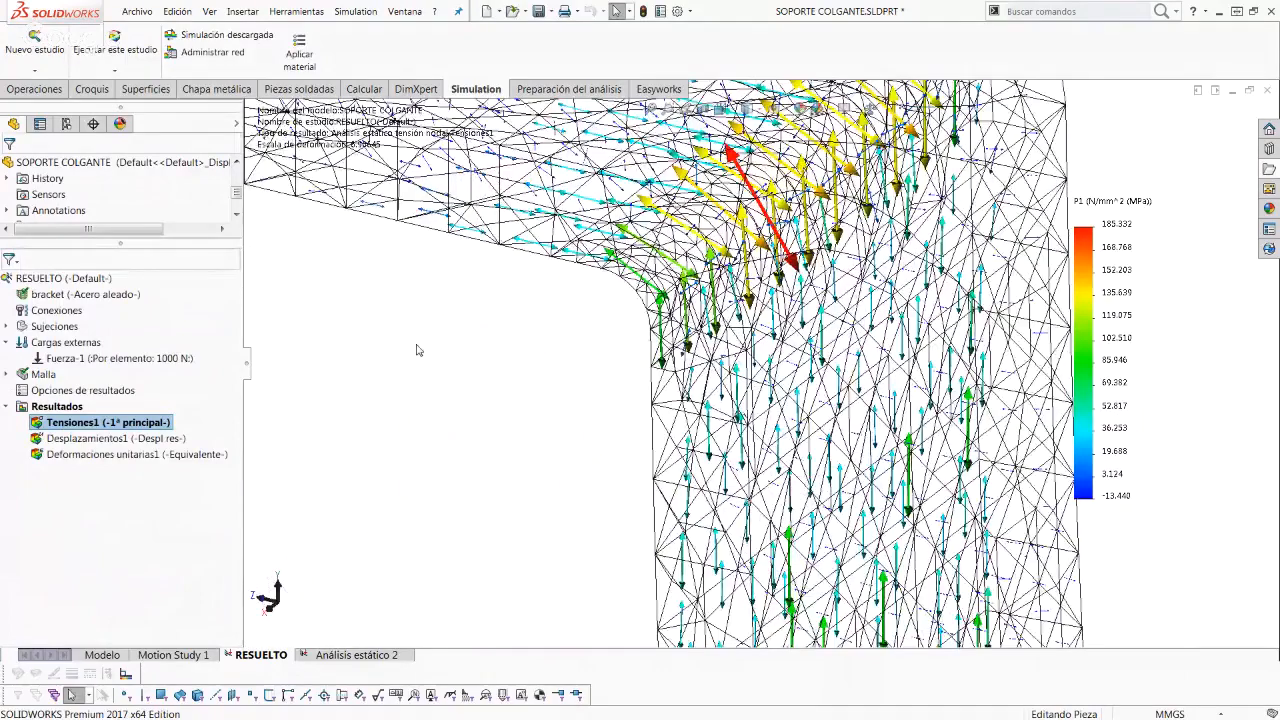
right_click(66, 425)
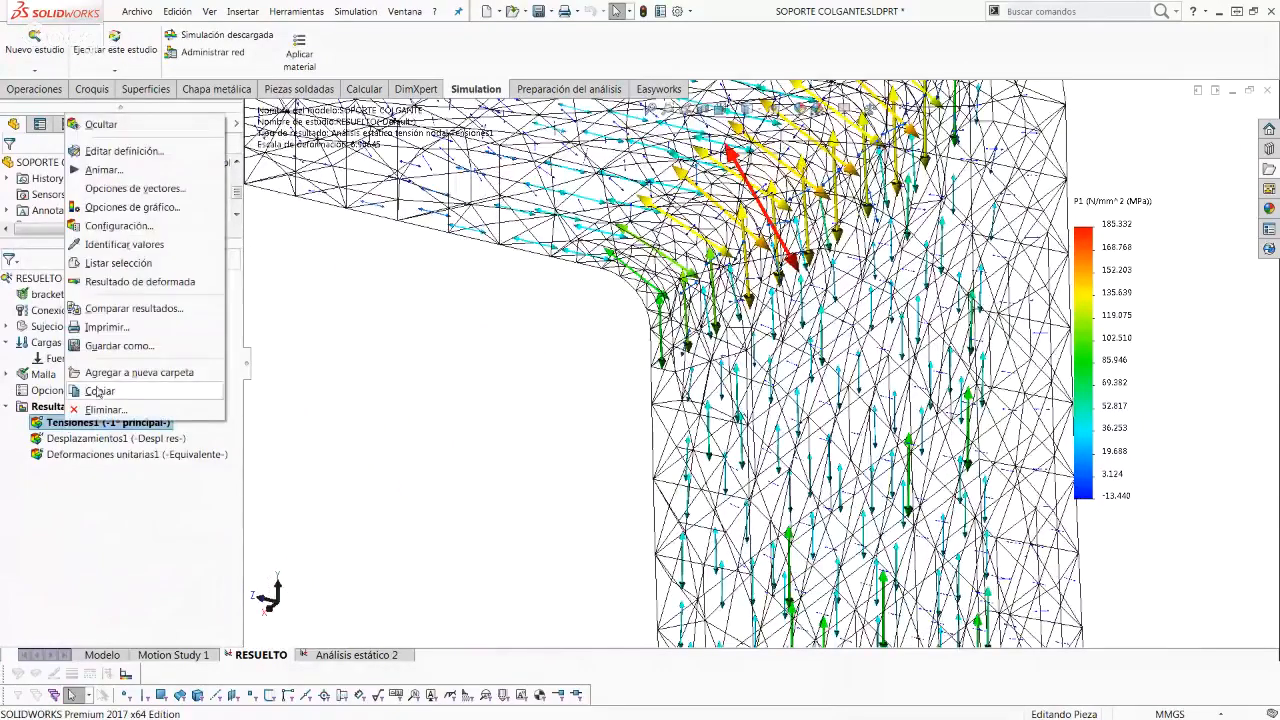
click(117, 226)
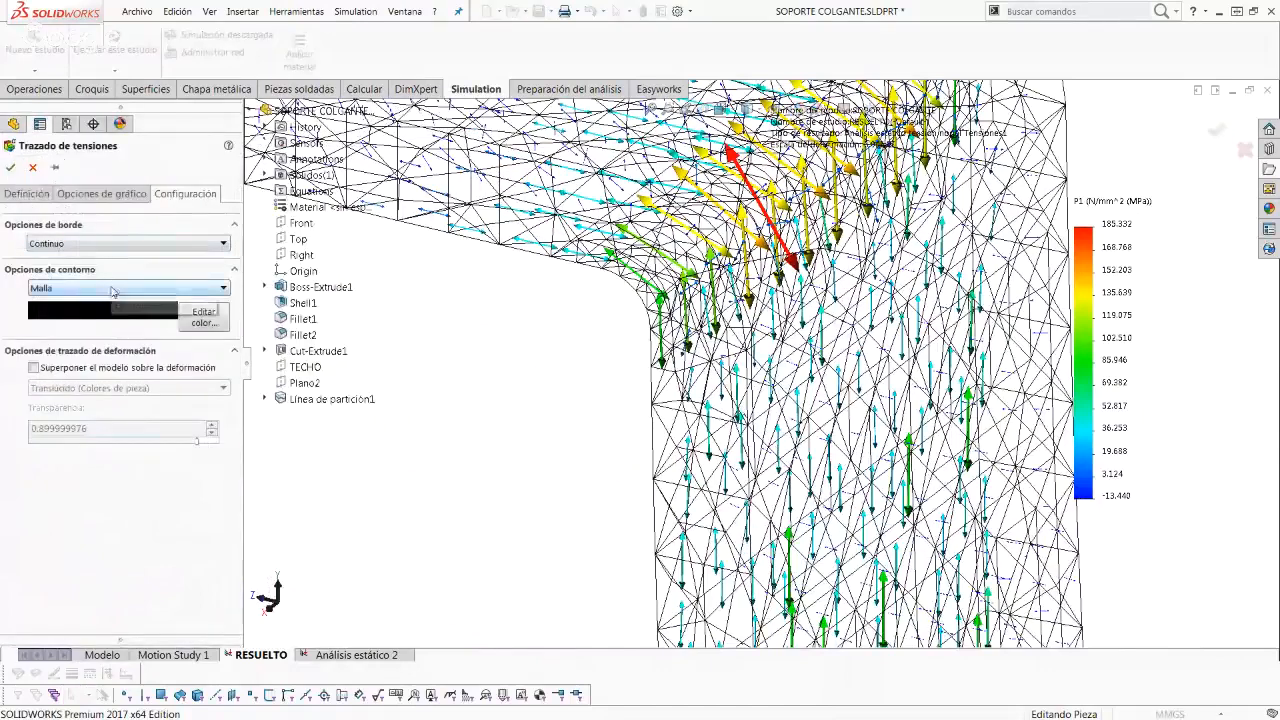
click(112, 290)
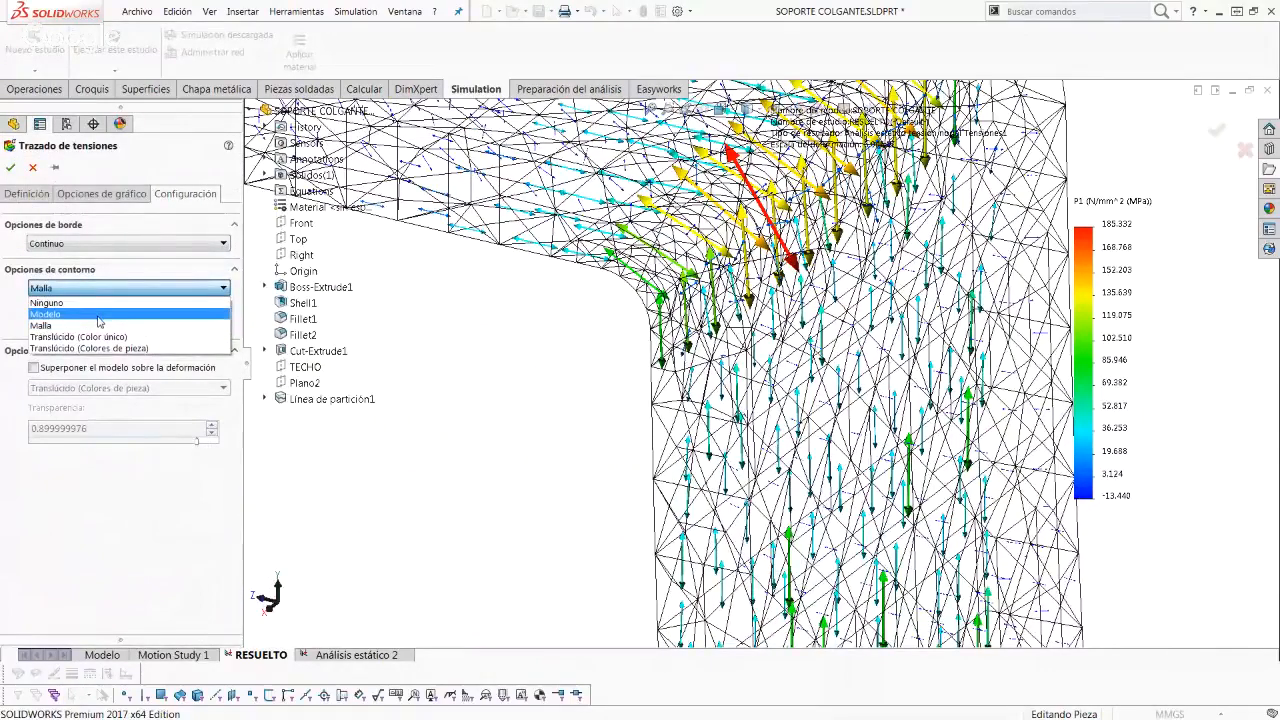
click(100, 321)
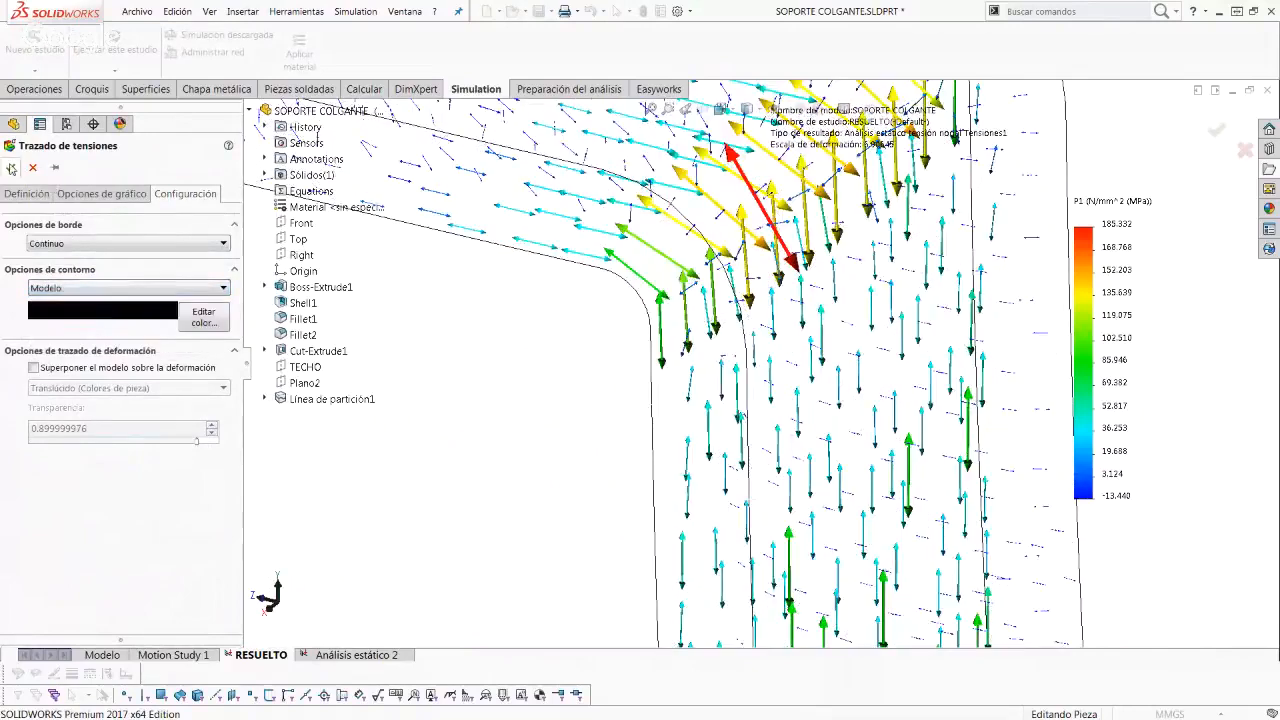
Step: Examine the directions and sizes of the first principal stress vectors around the upper bend and along the vertical leg
scroll(762, 341, up, 3)
middle_drag(736, 381, 742, 333)
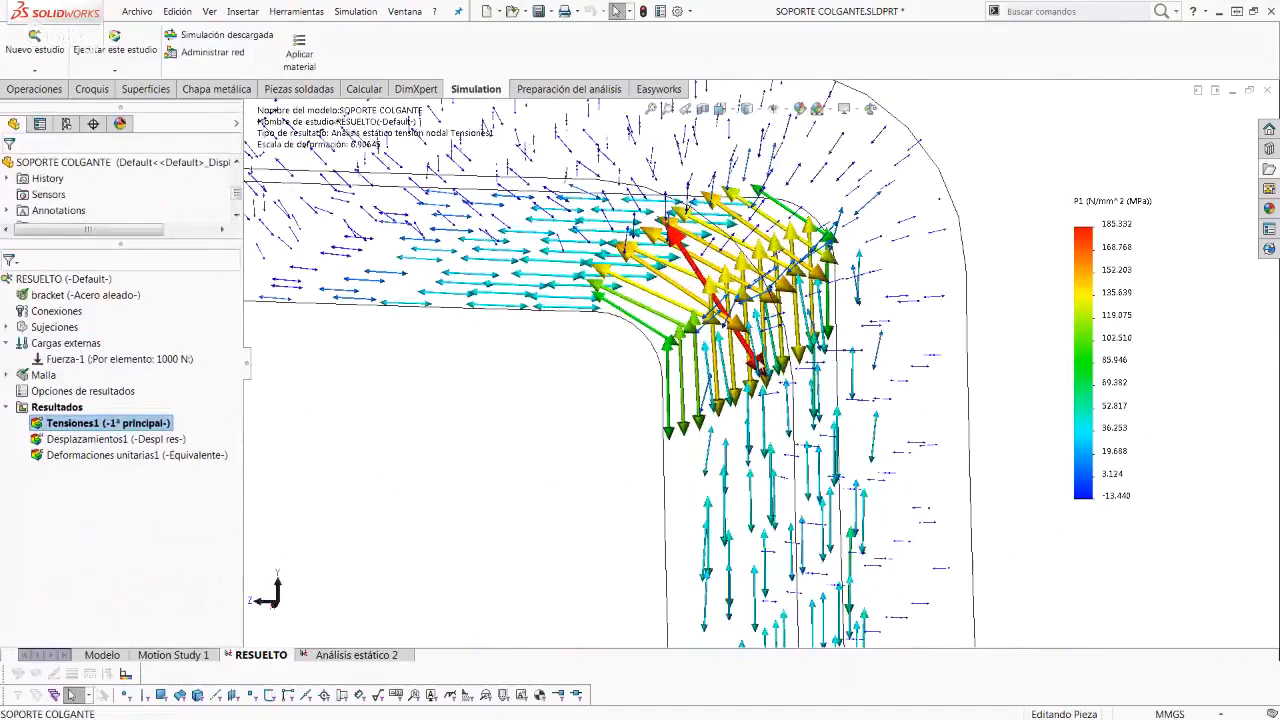
scroll(750, 365, up, 3)
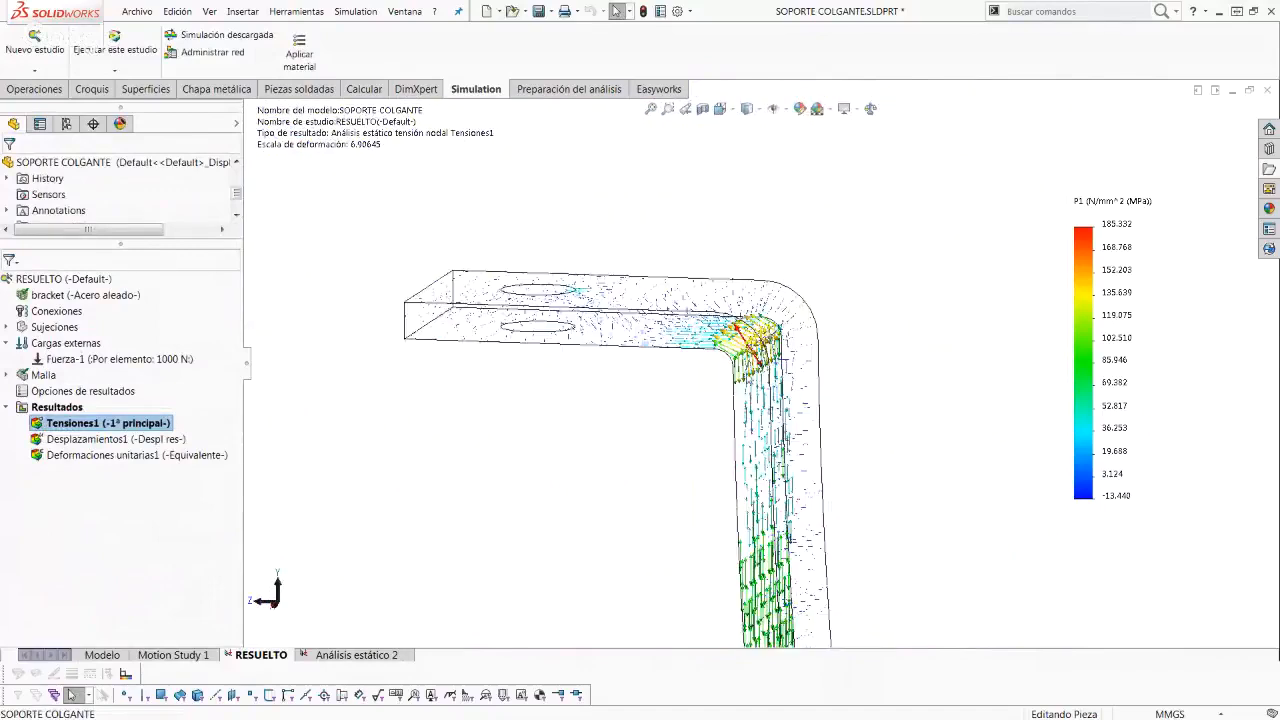
middle_drag(744, 415, 737, 370)
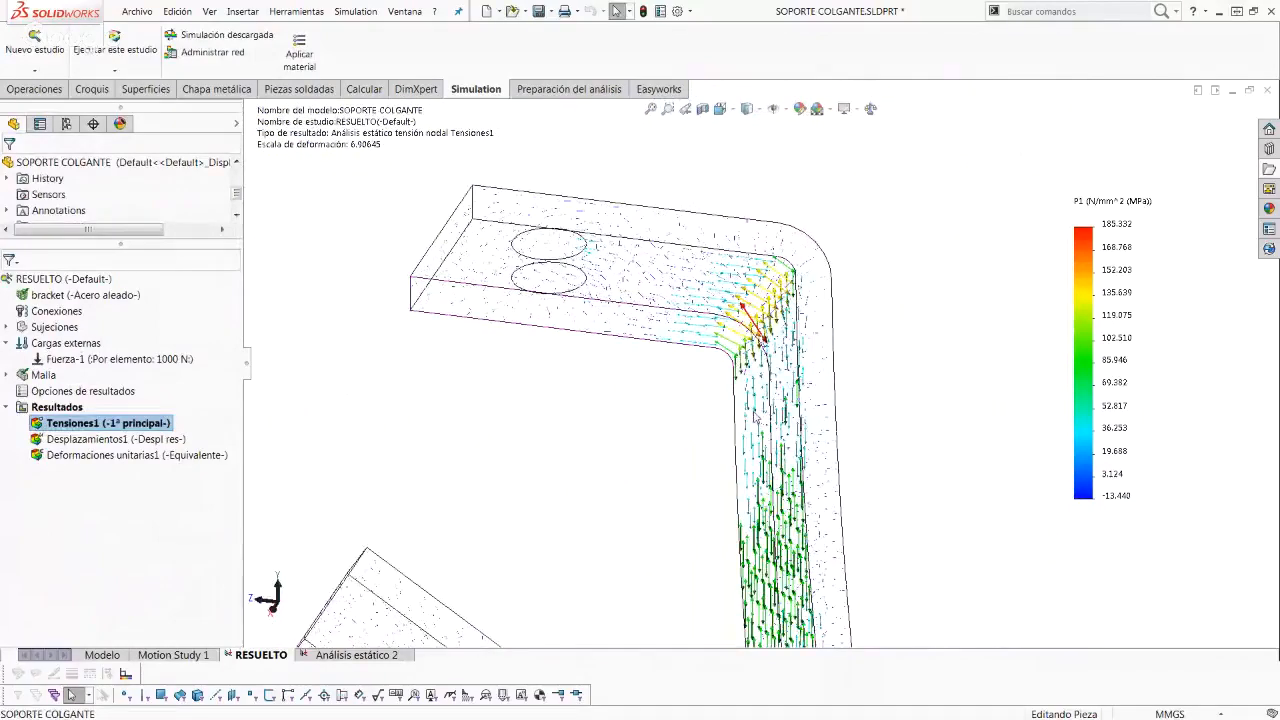
middle_drag(755, 415, 748, 398)
scroll(650, 220, down, 5)
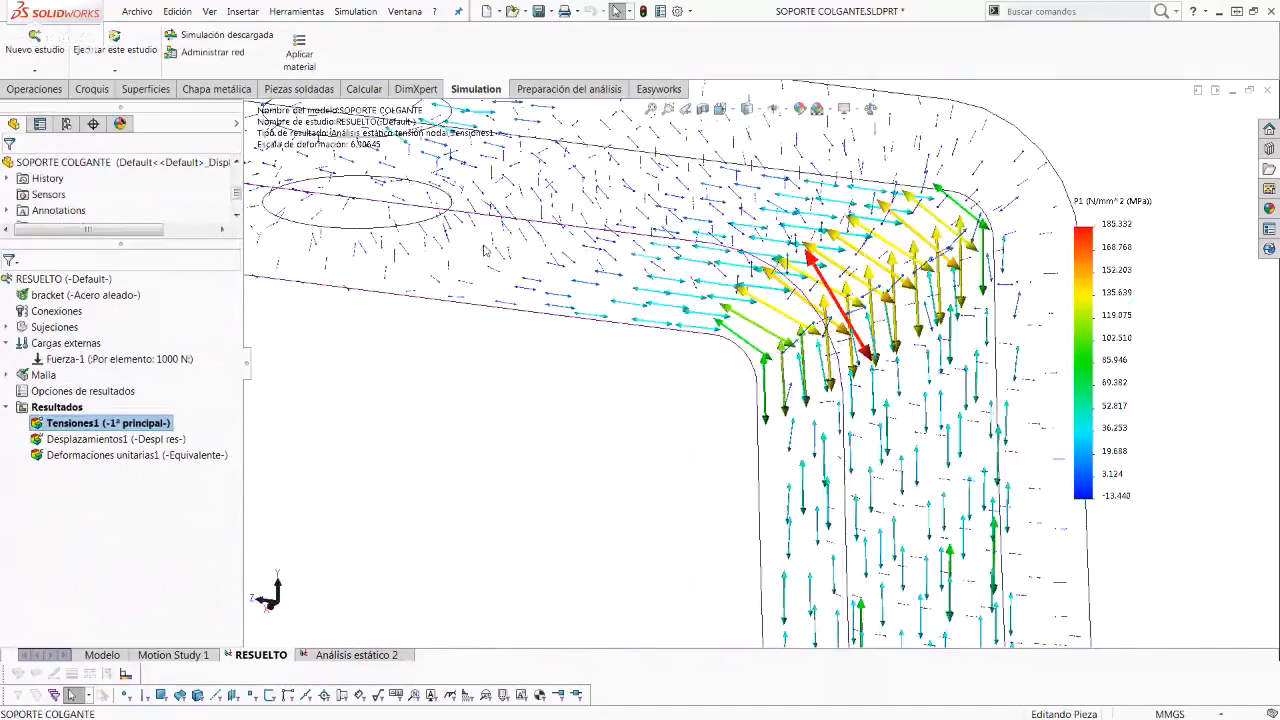
scroll(714, 283, up, 3)
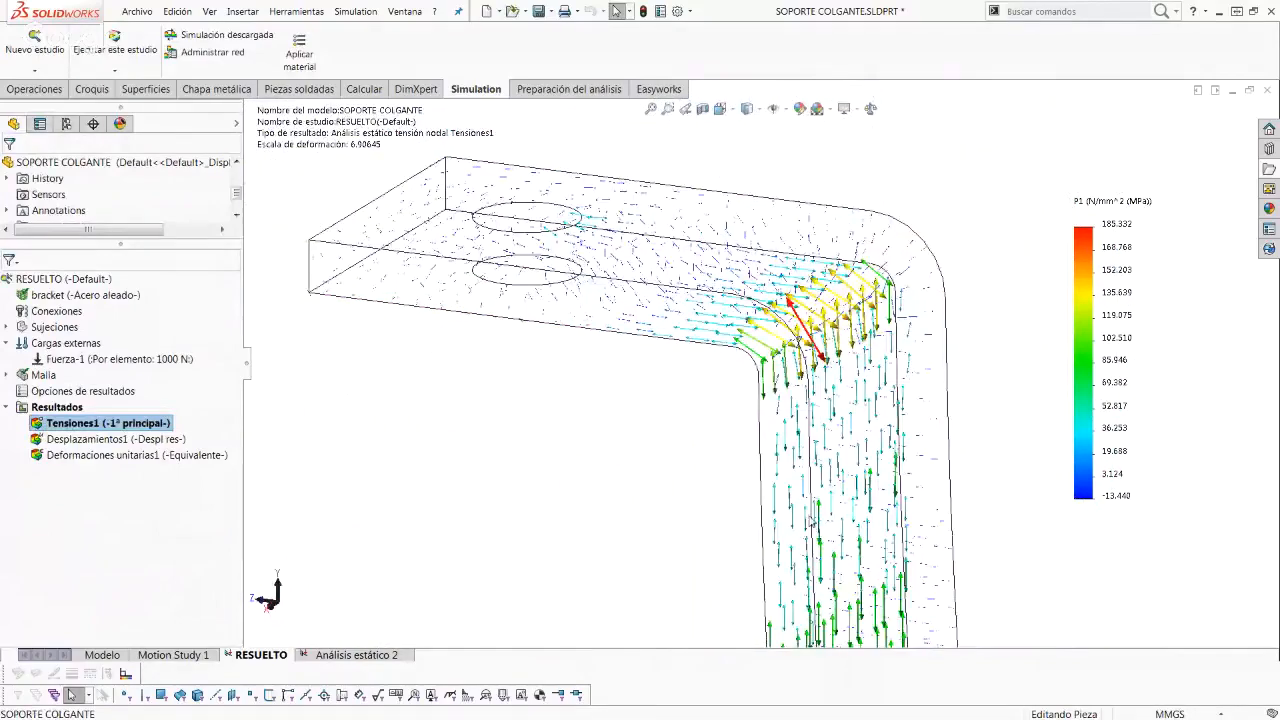
middle_drag(812, 523, 805, 490)
right_click(100, 424)
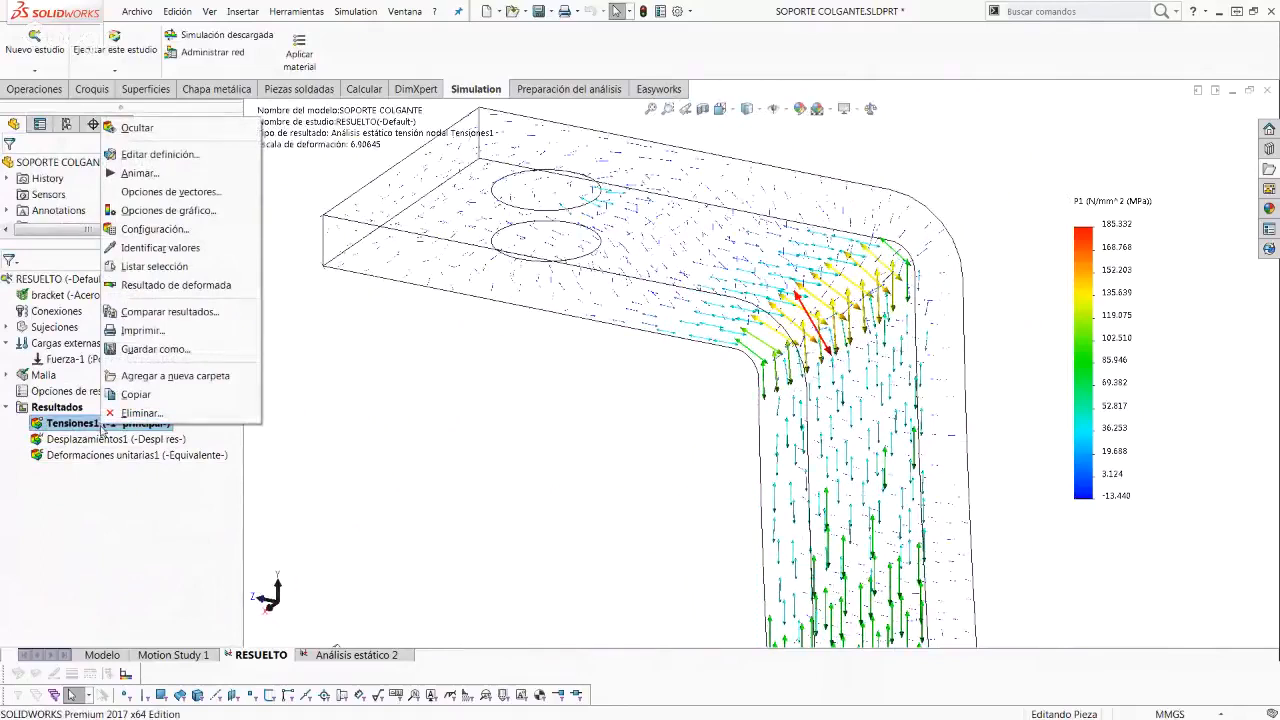
click(117, 497)
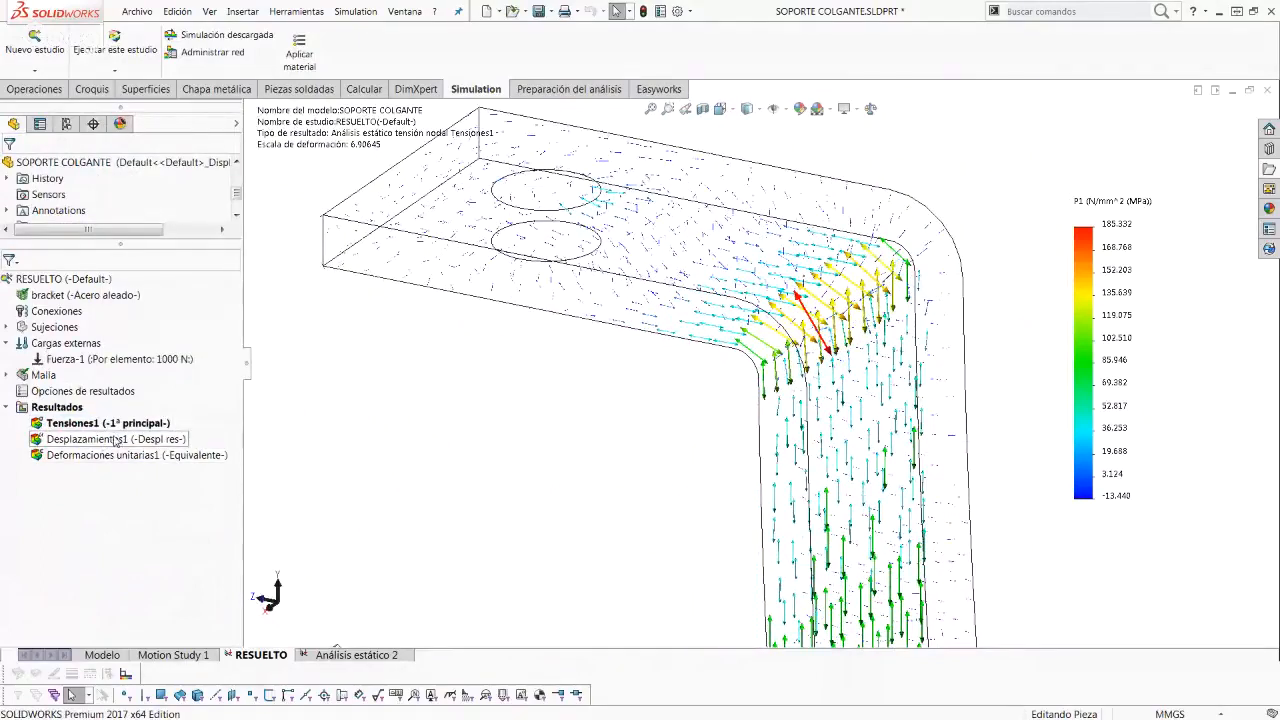
Step: Show the Desplazamientos1 plot and examine the displacement distribution over the whole bracket
double_click(110, 450)
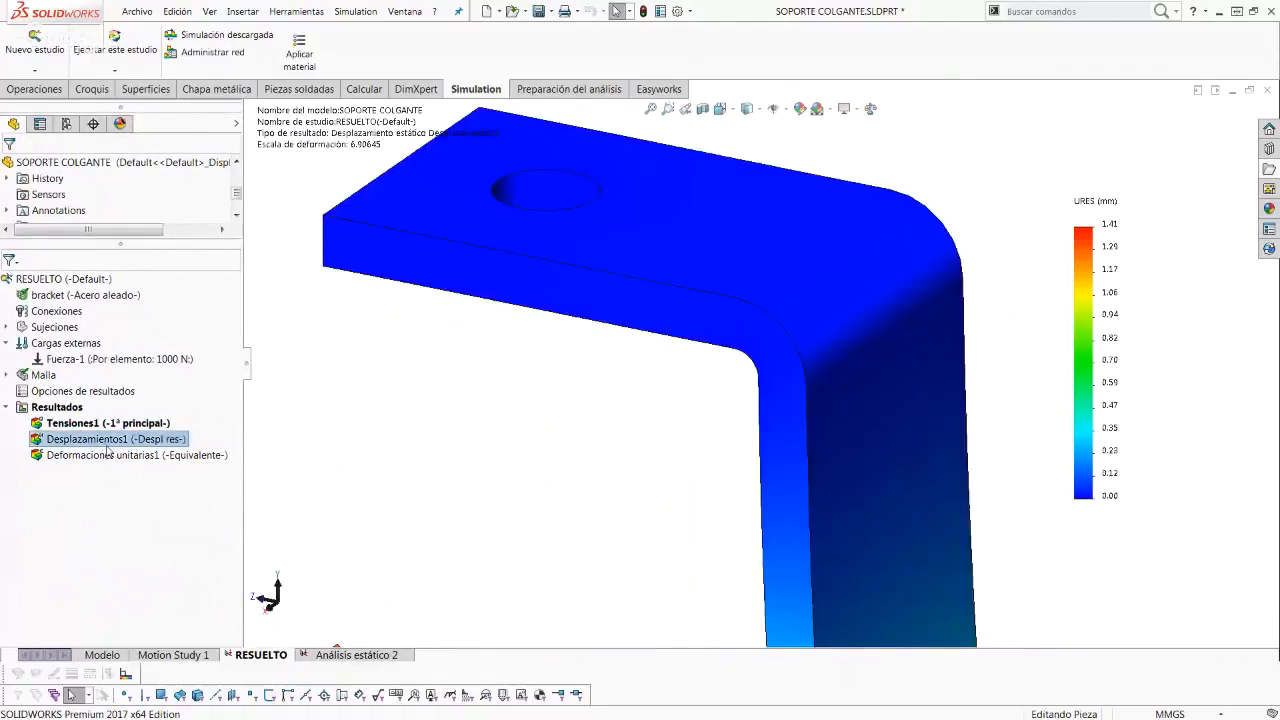
scroll(715, 424, down, 3)
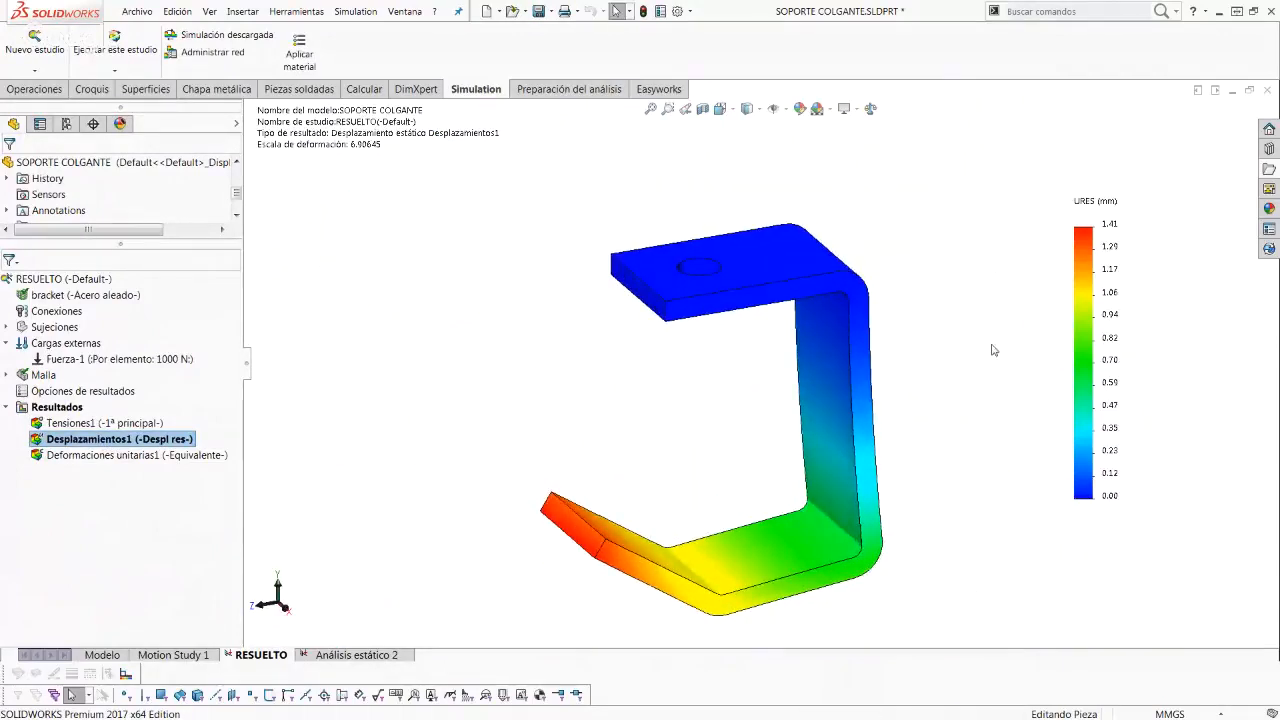
middle_drag(744, 463, 672, 364)
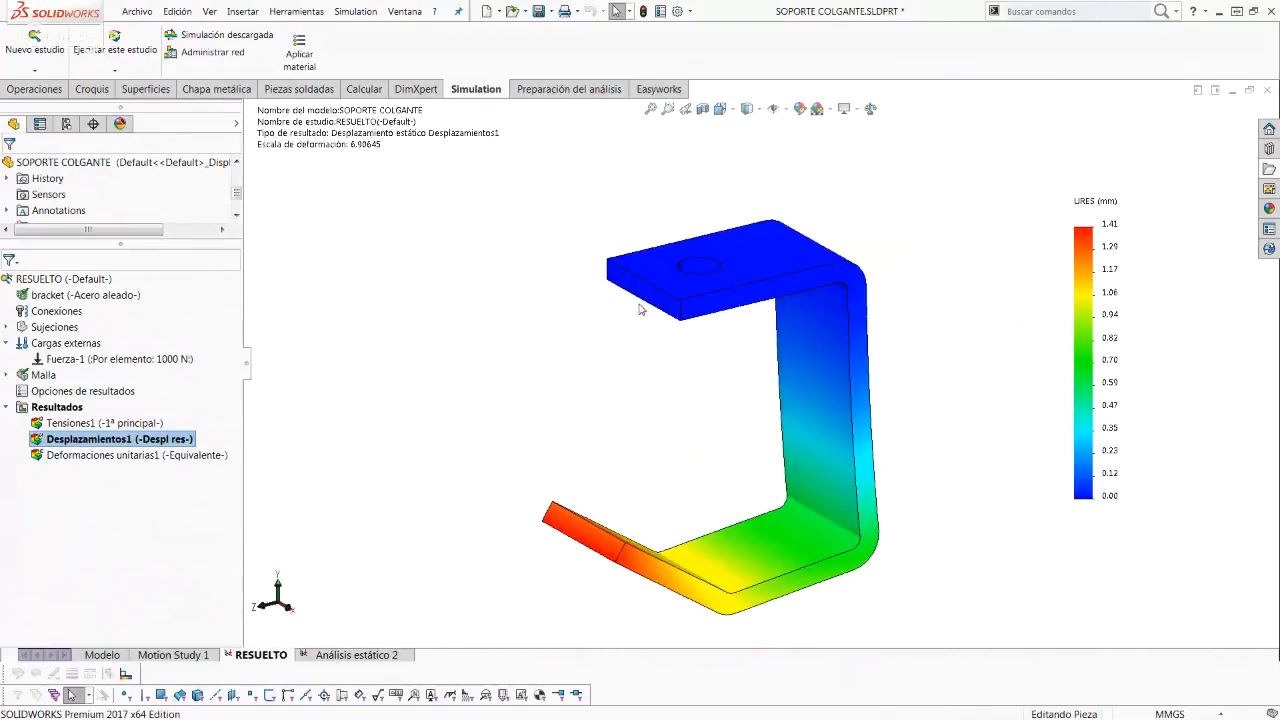
middle_drag(935, 484, 925, 401)
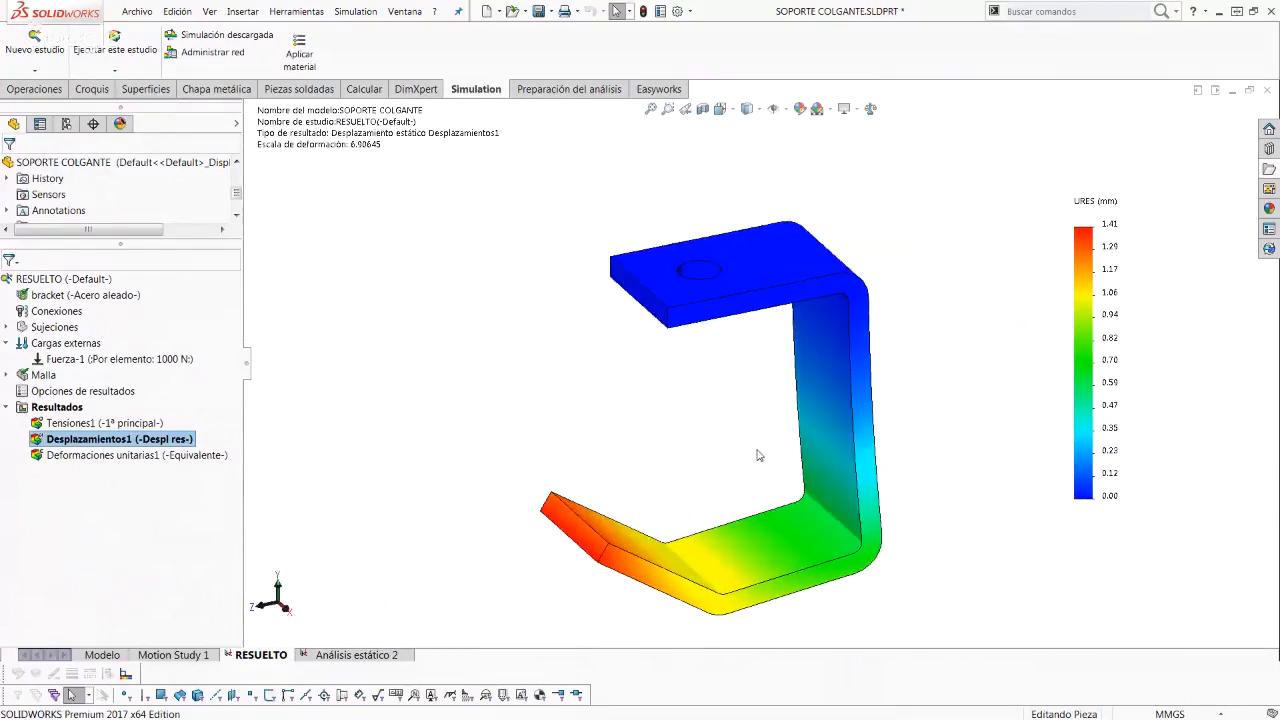
ctrl+middle_drag(817, 430, 854, 368)
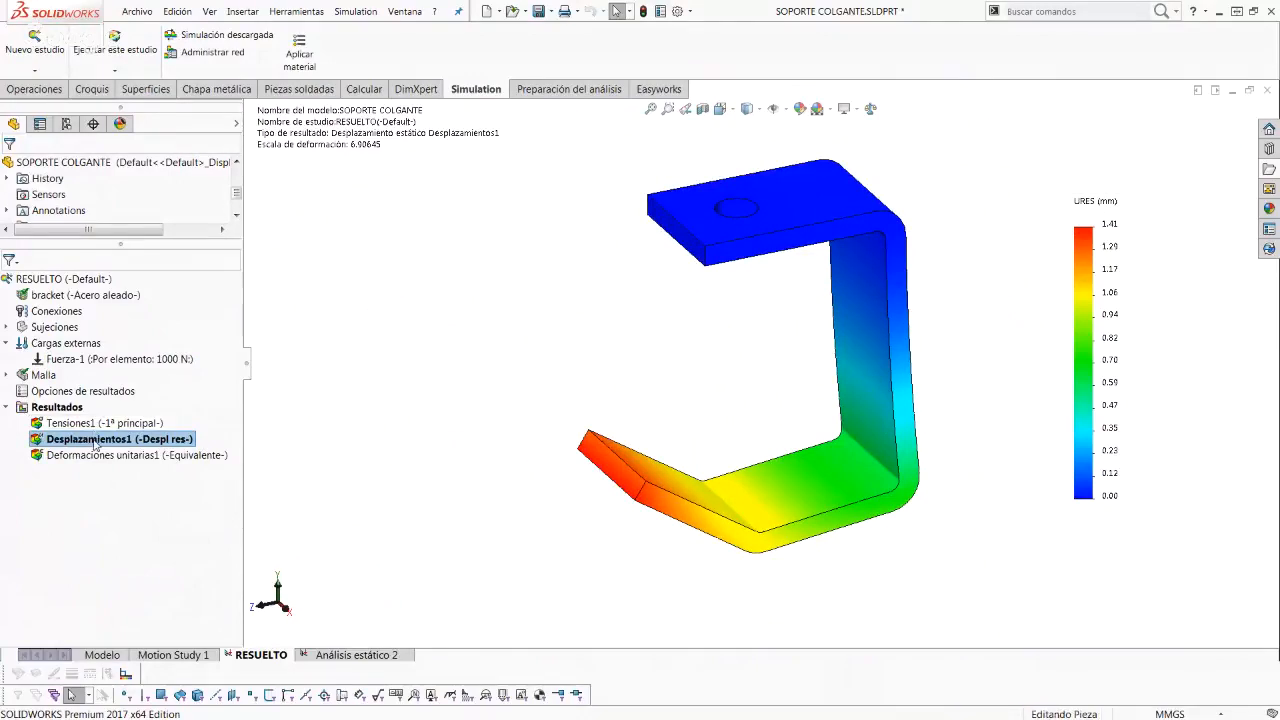
Step: Change the Desplazamientos1 plot's component to UX: Desplazamiento de X
right_click(95, 443)
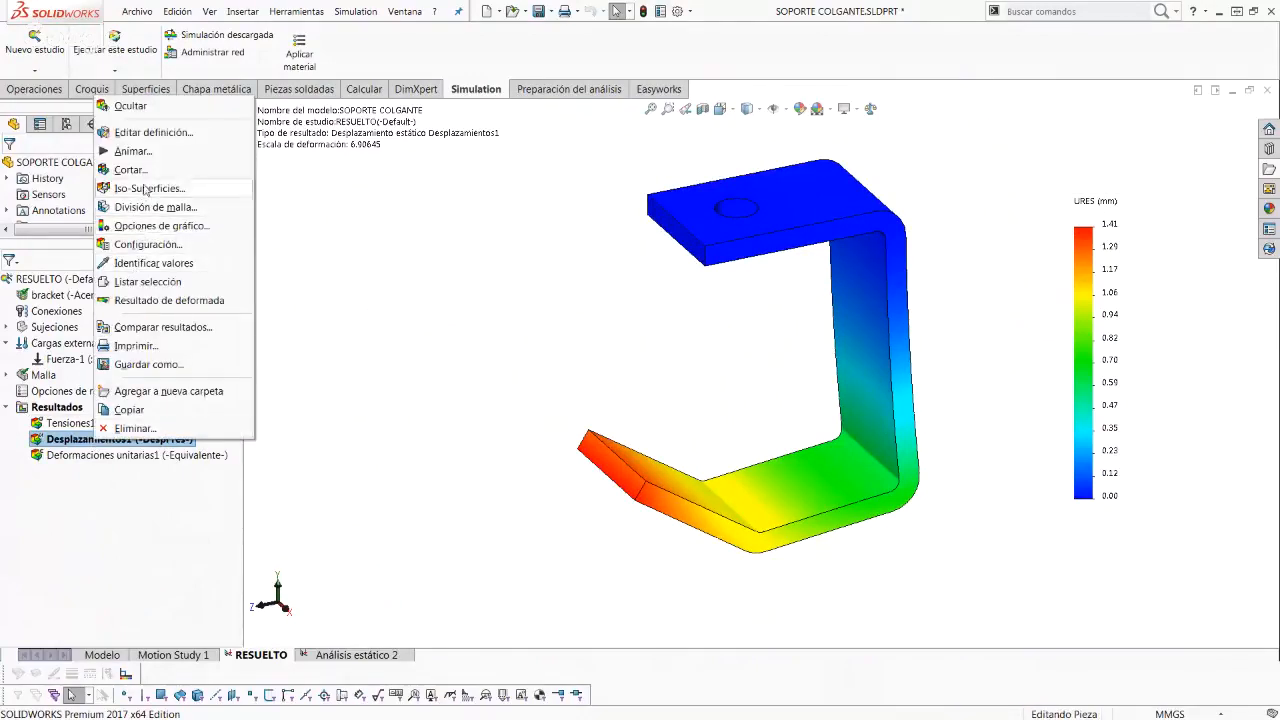
click(150, 132)
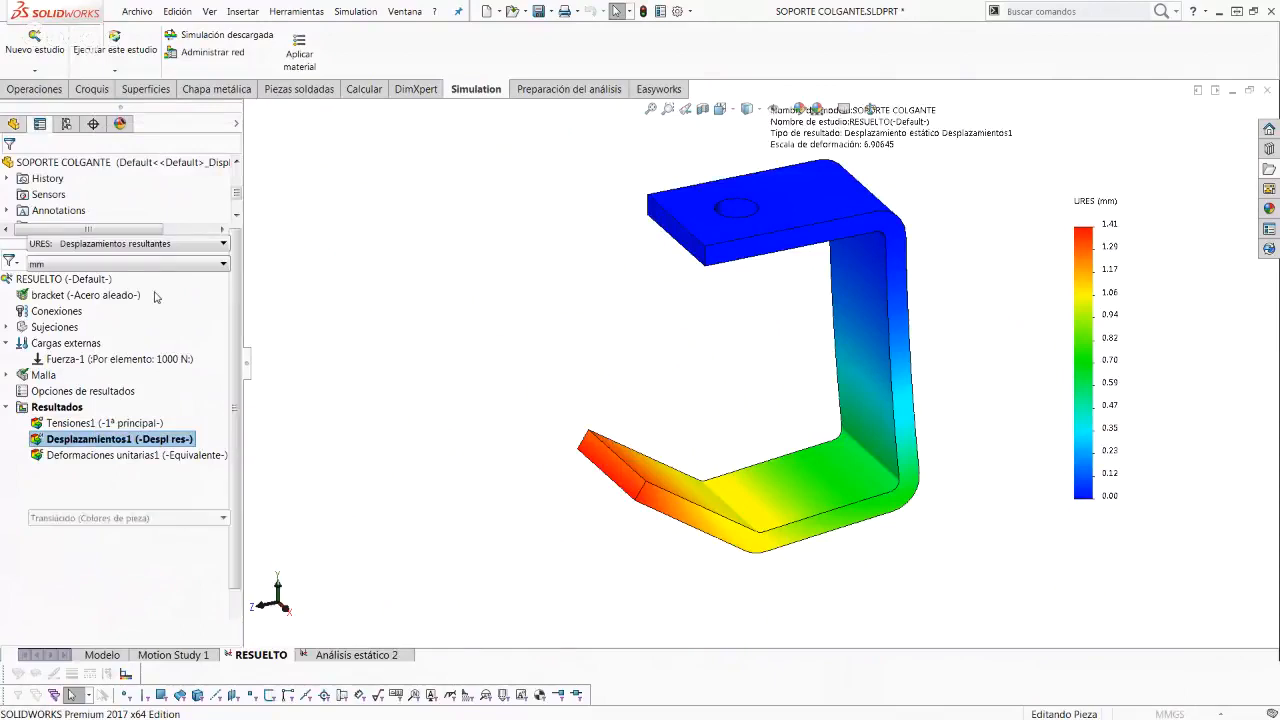
click(138, 246)
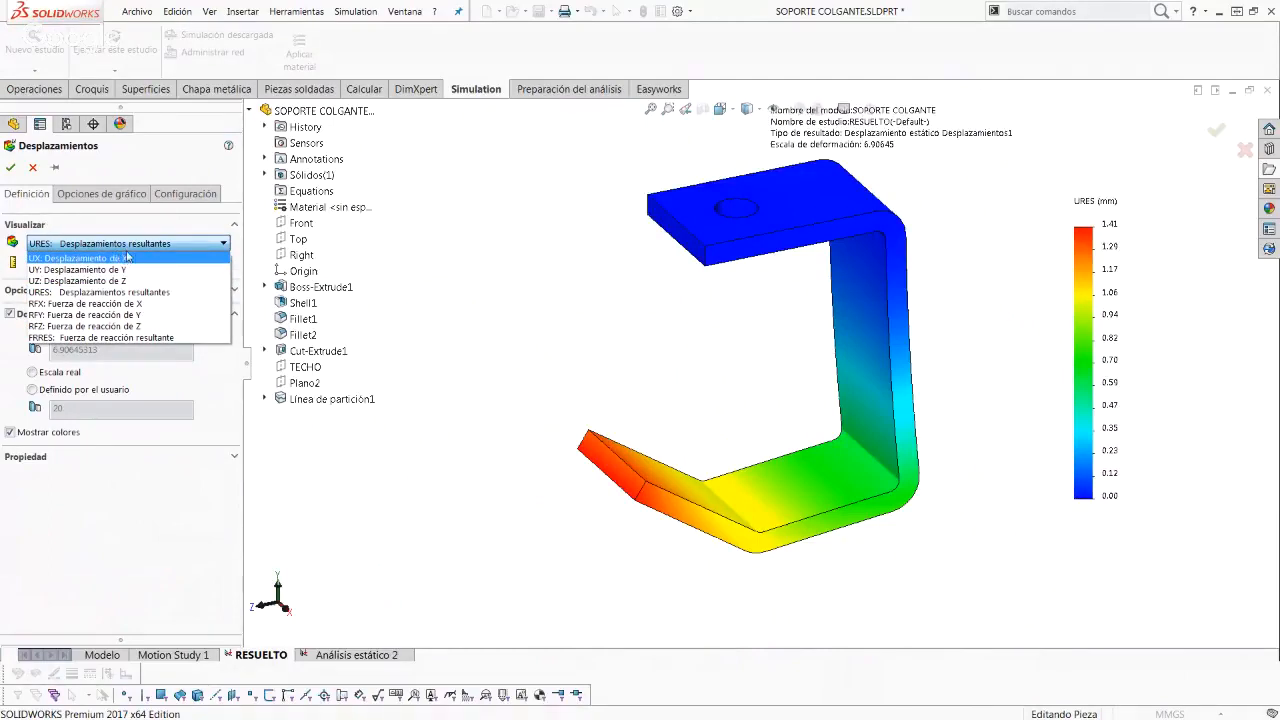
click(137, 262)
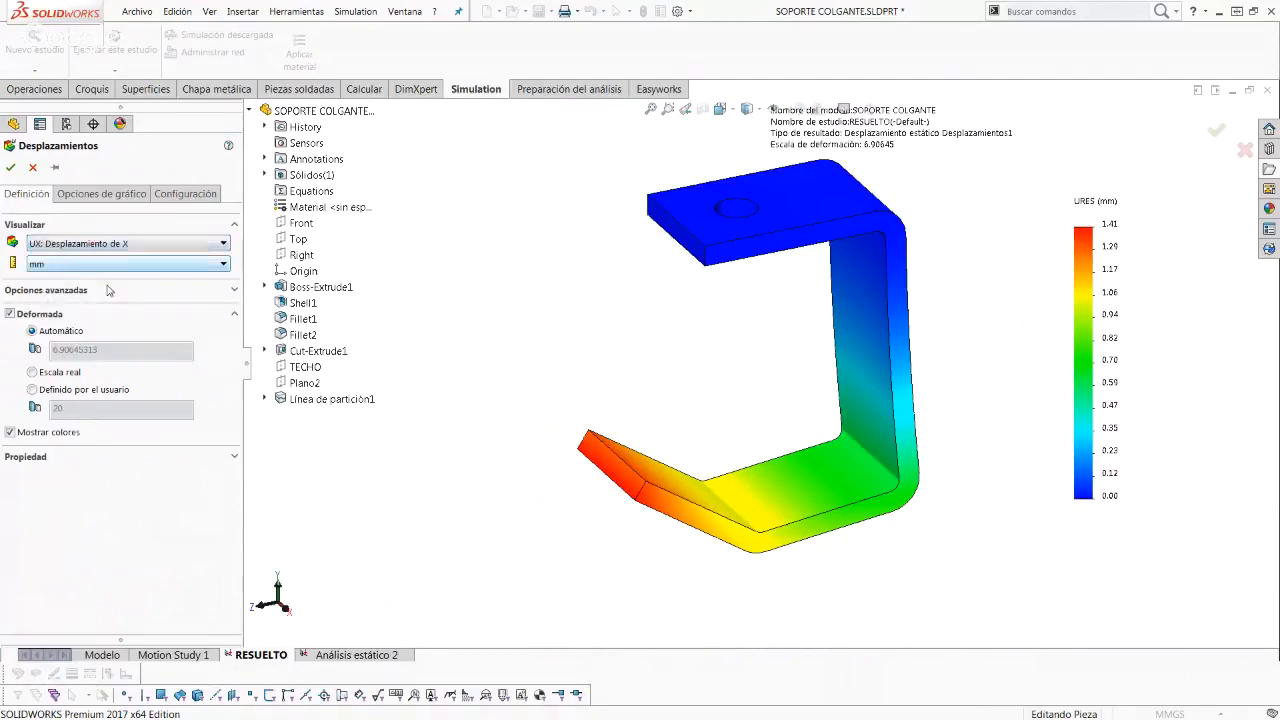
click(10, 168)
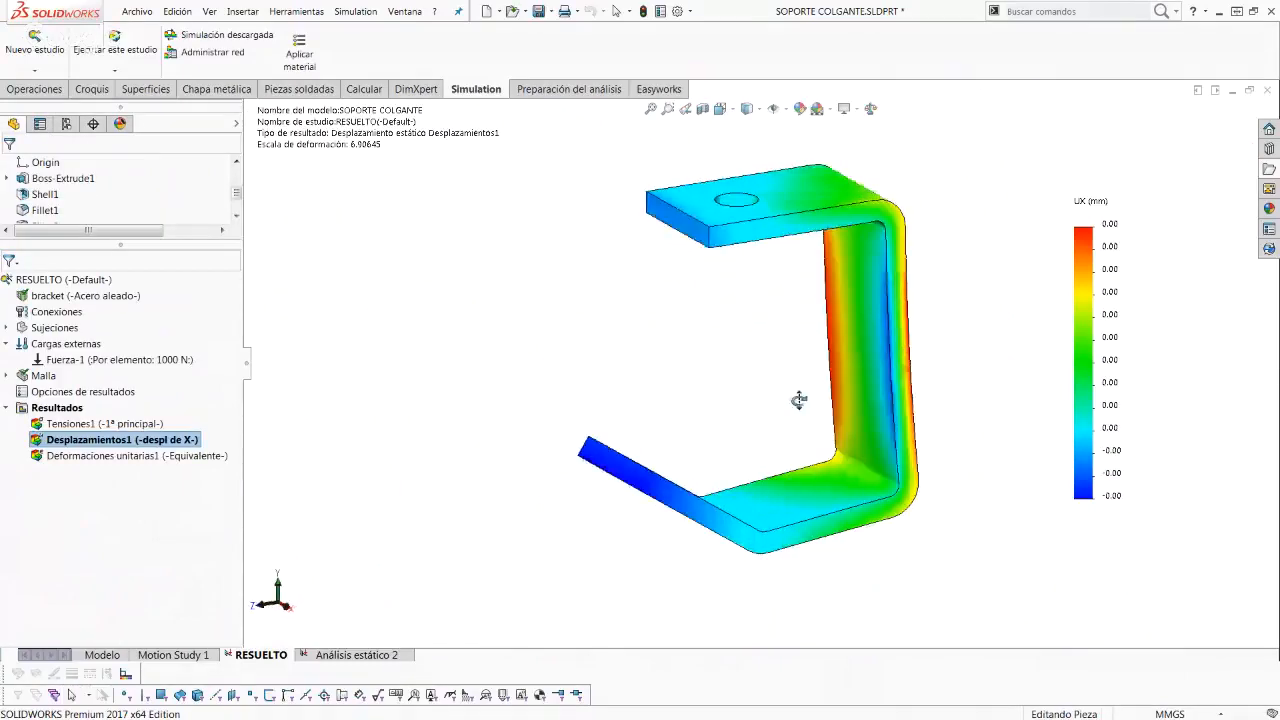
Step: Set the Desplazamientos1 plot to URES: Desplazamientos resultantes with a user-defined deformation scale of 20, and inspect the deformed bracket
right_click(78, 444)
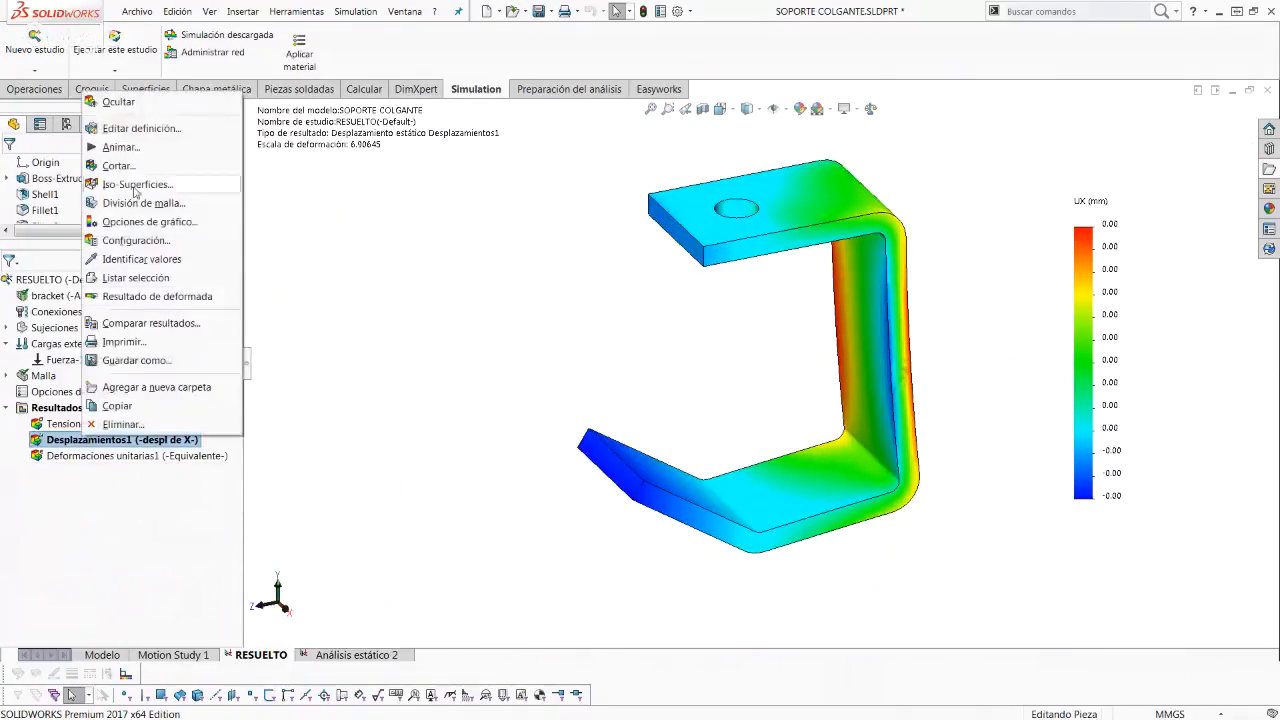
click(57, 280)
click(70, 243)
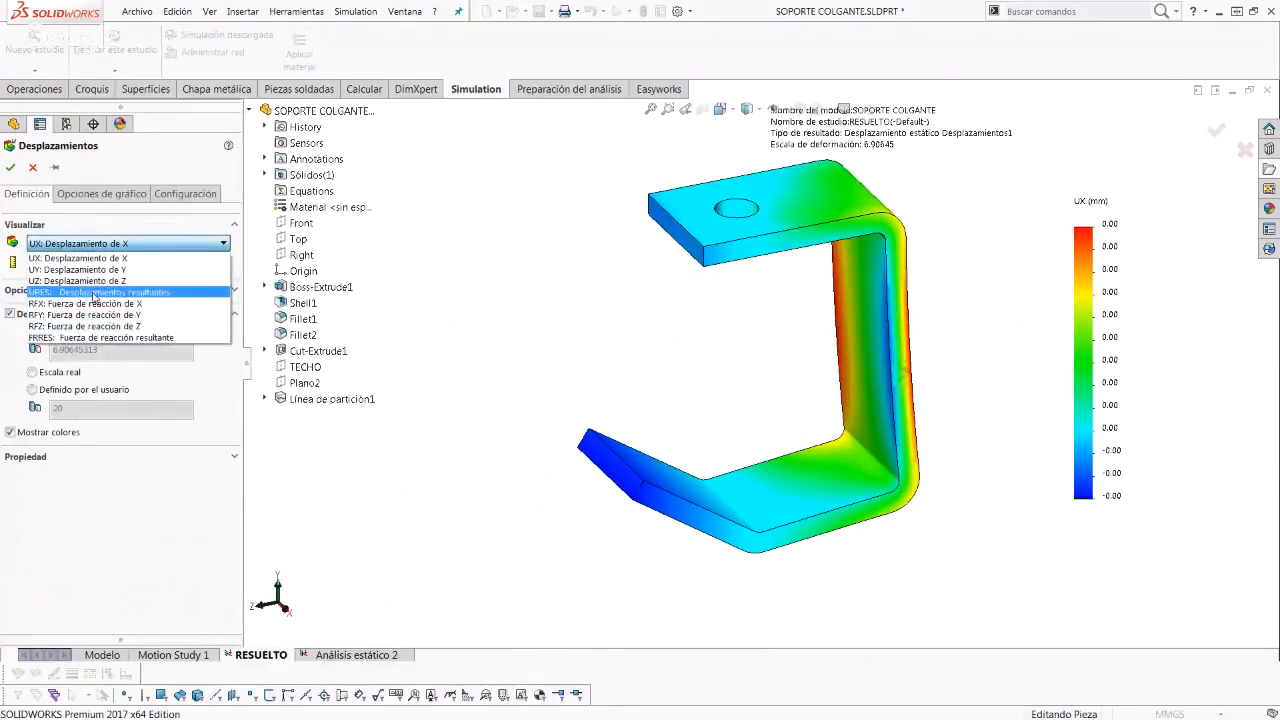
click(92, 293)
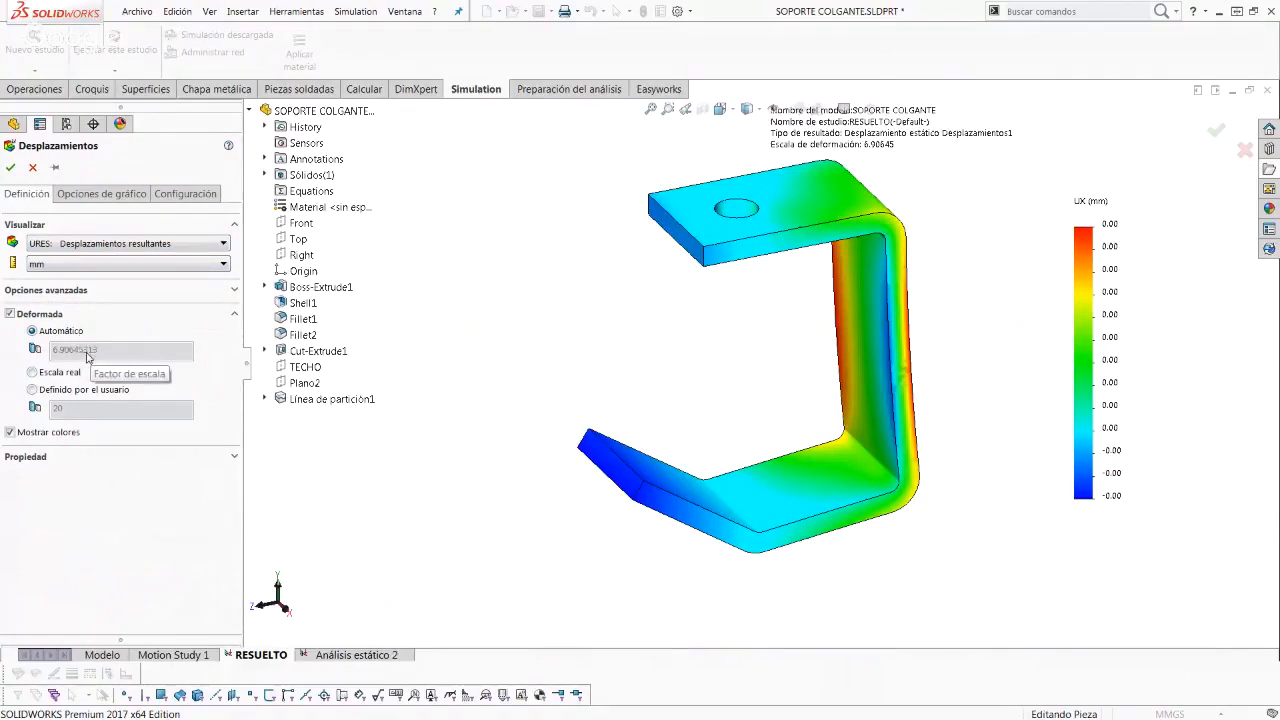
click(33, 390)
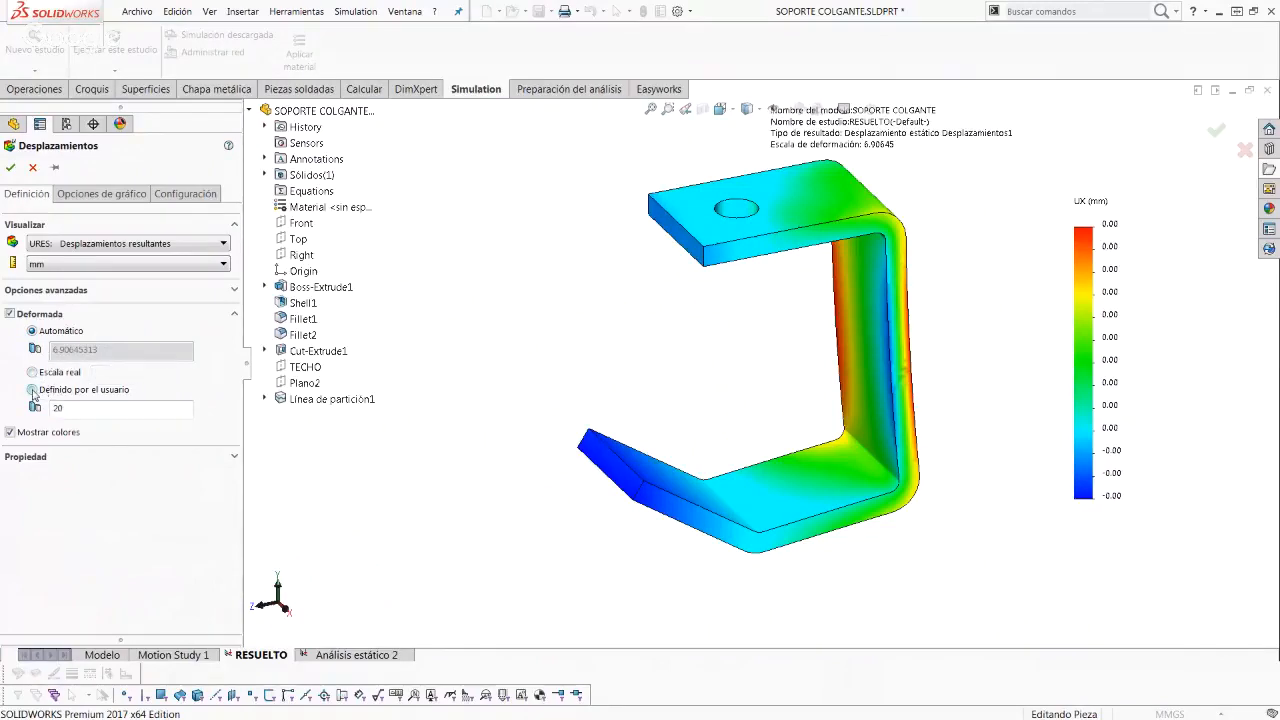
click(88, 409)
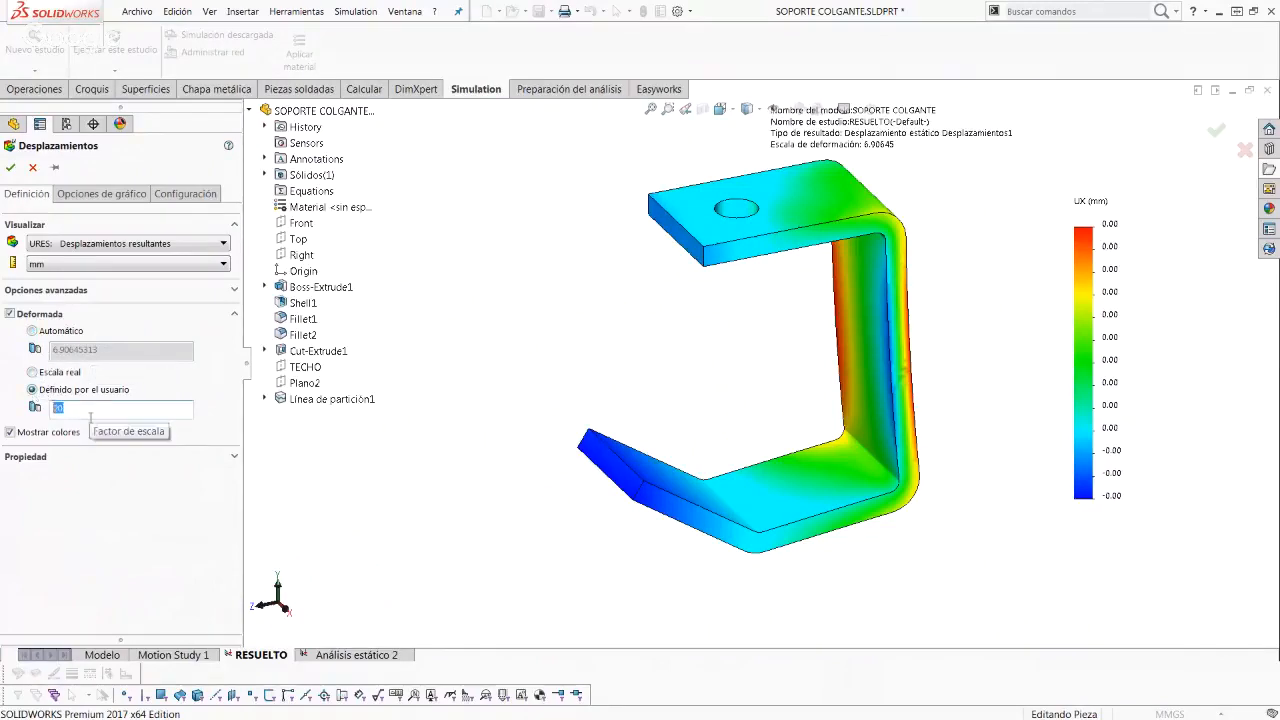
key(Return)
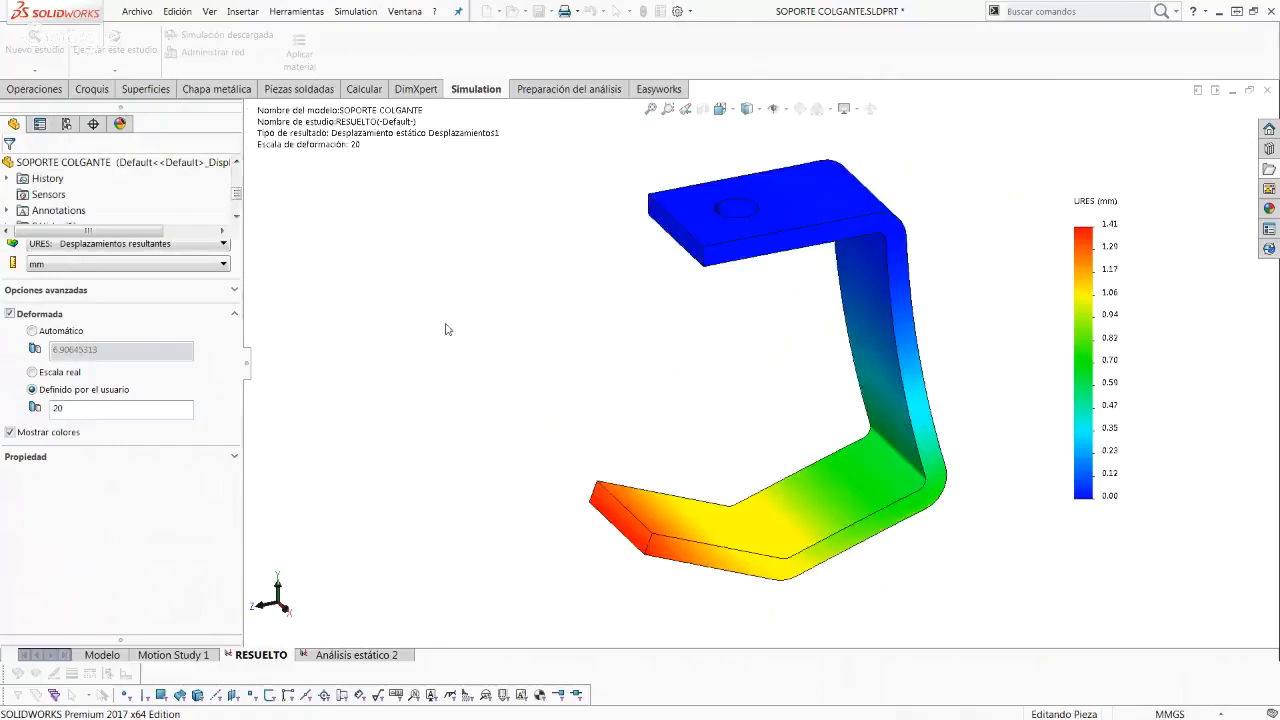
scroll(770, 400, up, 4)
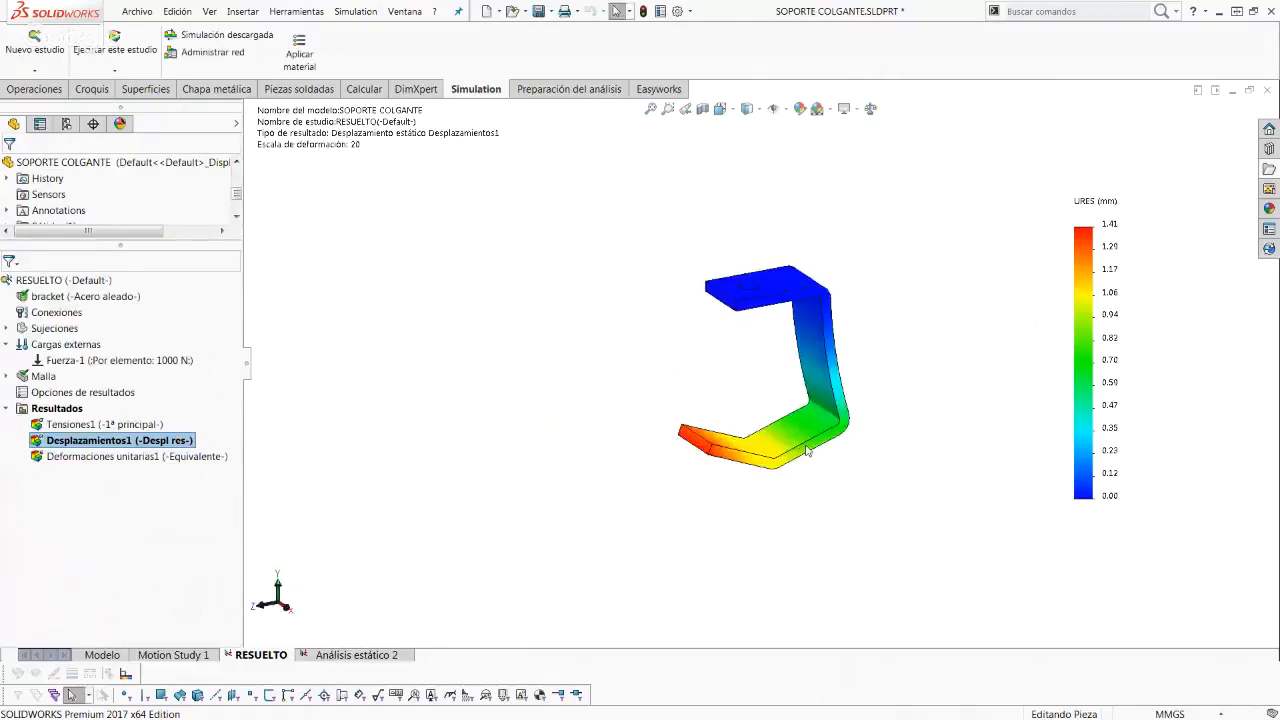
scroll(810, 437, down, 4)
middle_drag(810, 437, 814, 421)
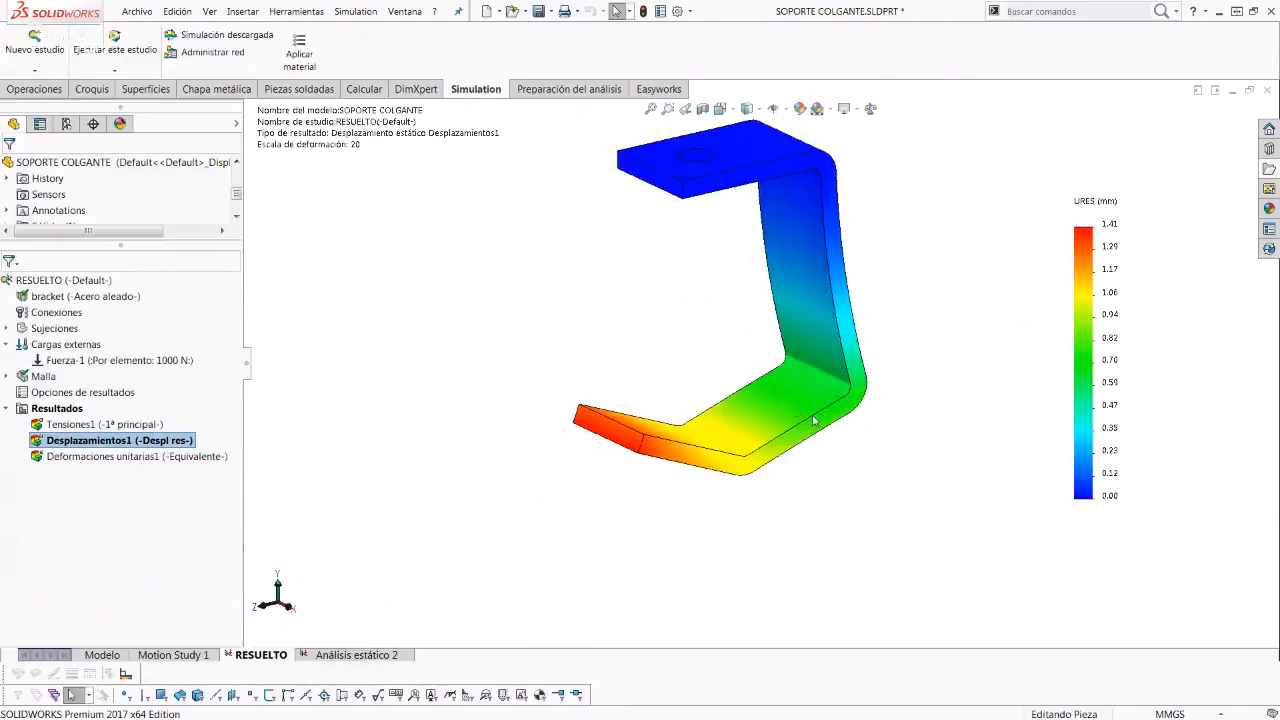
Step: Set the Desplazamientos1 plot's deformed shape to Escala real, keep its settings pinned open, and view the bracket from the side
right_click(76, 452)
click(123, 140)
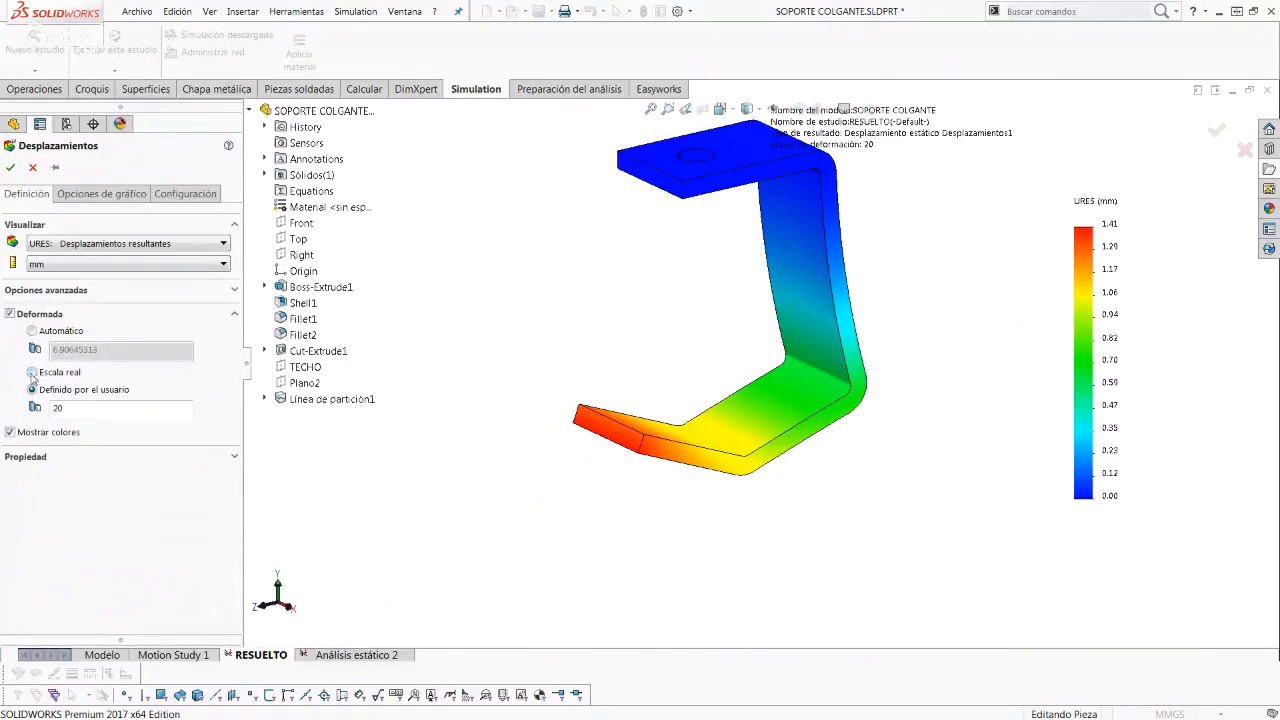
click(32, 373)
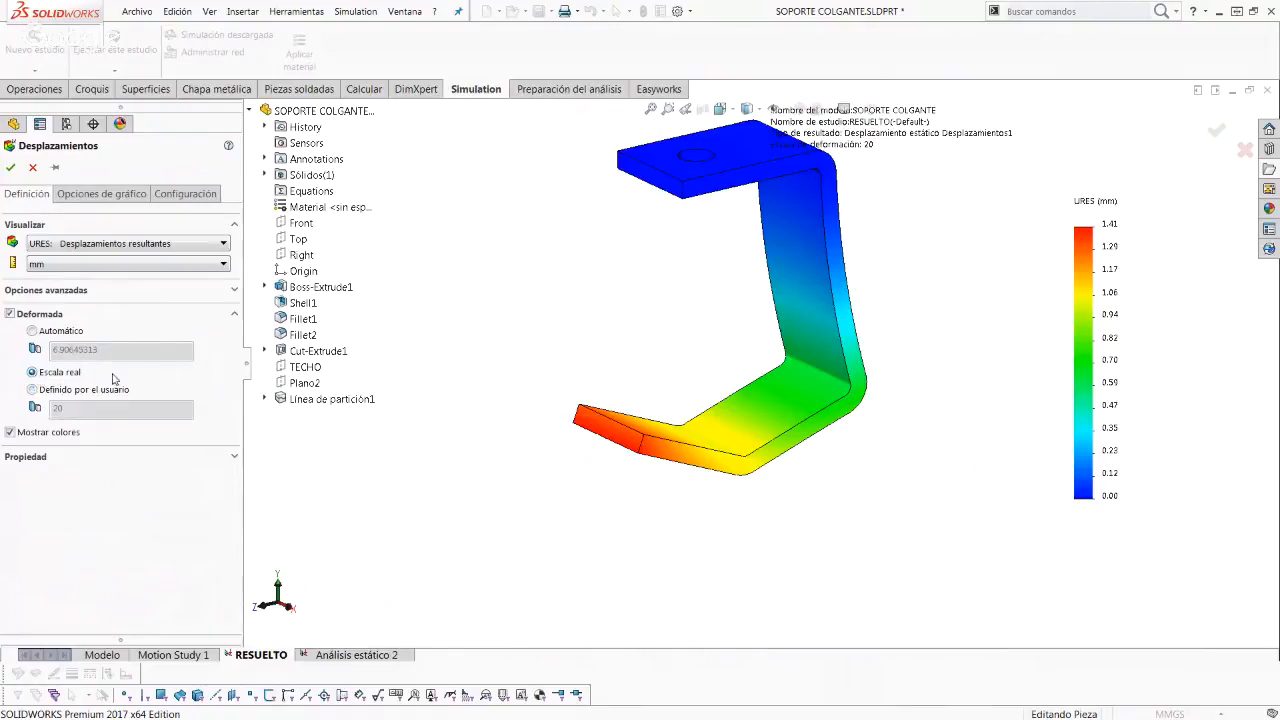
click(54, 167)
click(10, 167)
key(ctrl+4)
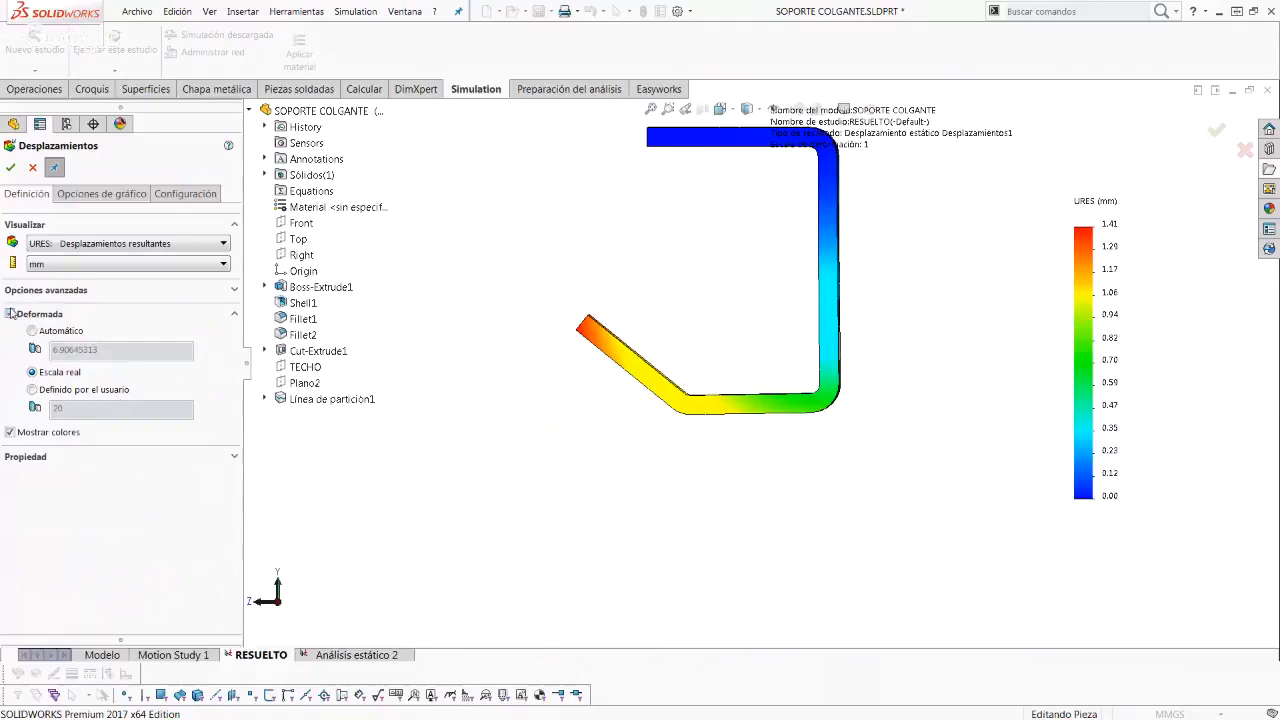
Step: Set the Desplazamientos1 plot's deformed shape to a user-defined scale of 20, view the bracket isometrically, and close the plot settings
click(11, 313)
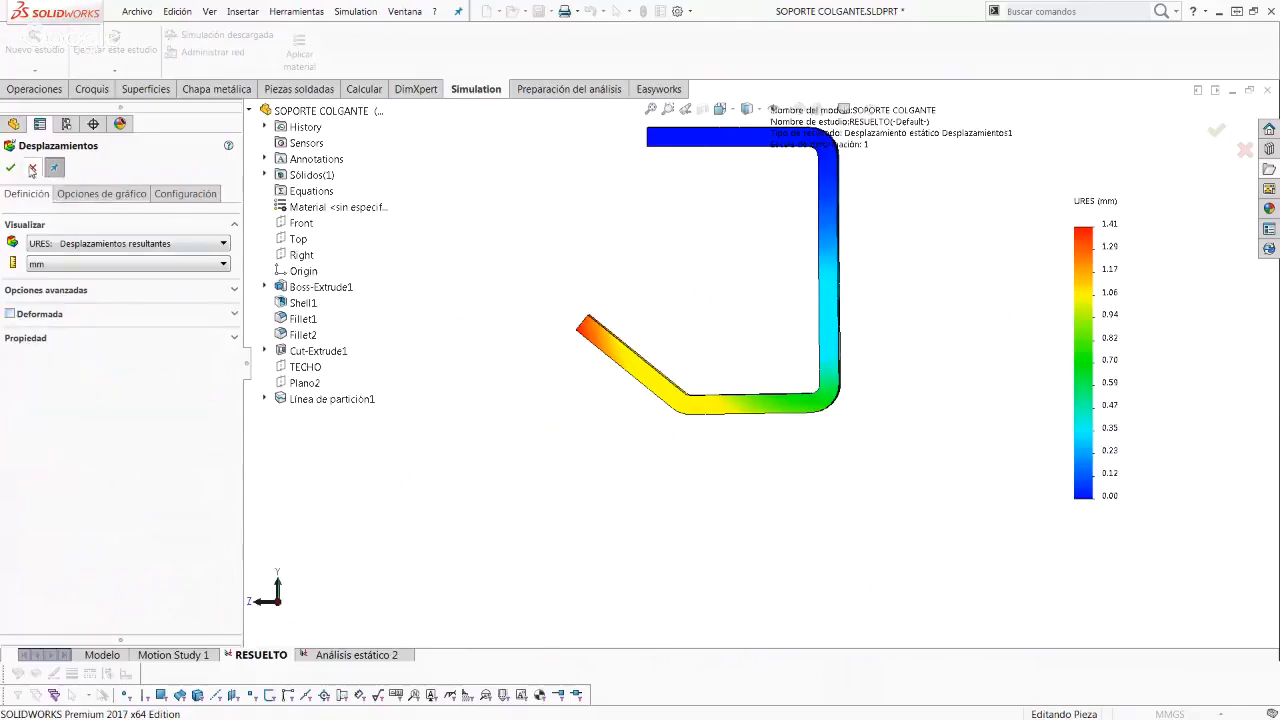
click(11, 314)
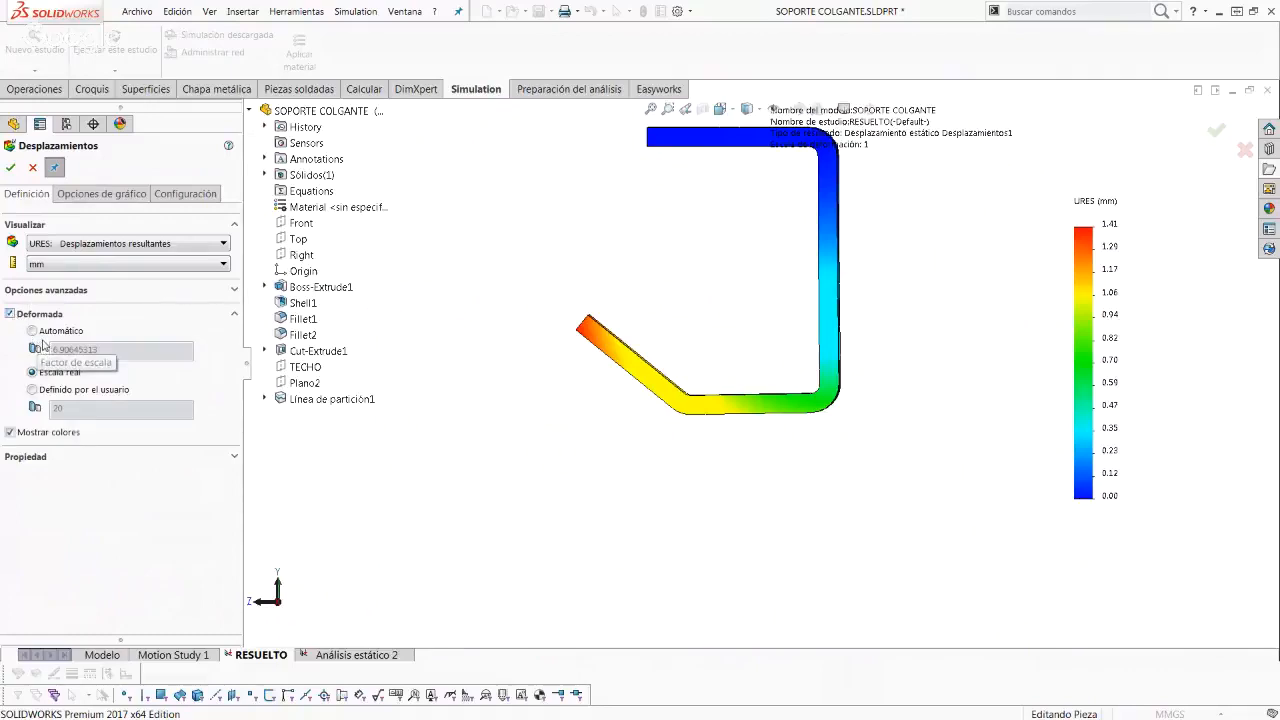
click(33, 389)
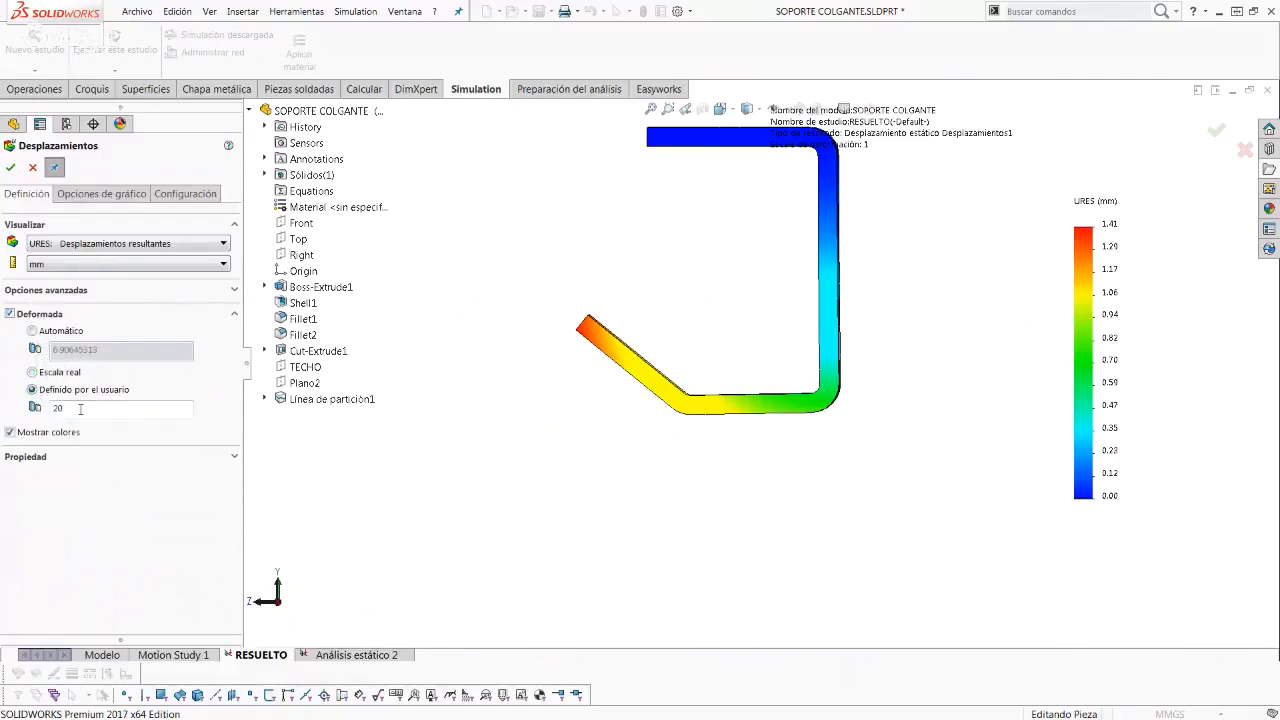
double_click(100, 406)
click(11, 168)
key(ctrl+7)
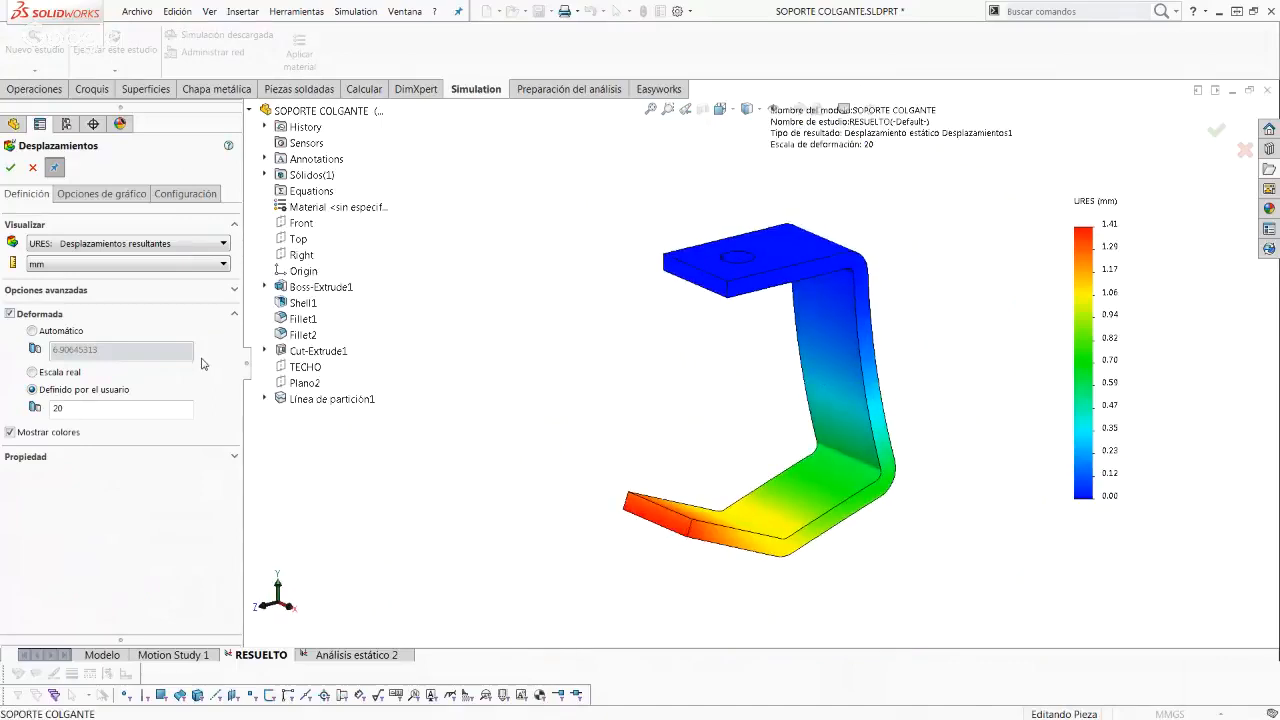
click(10, 167)
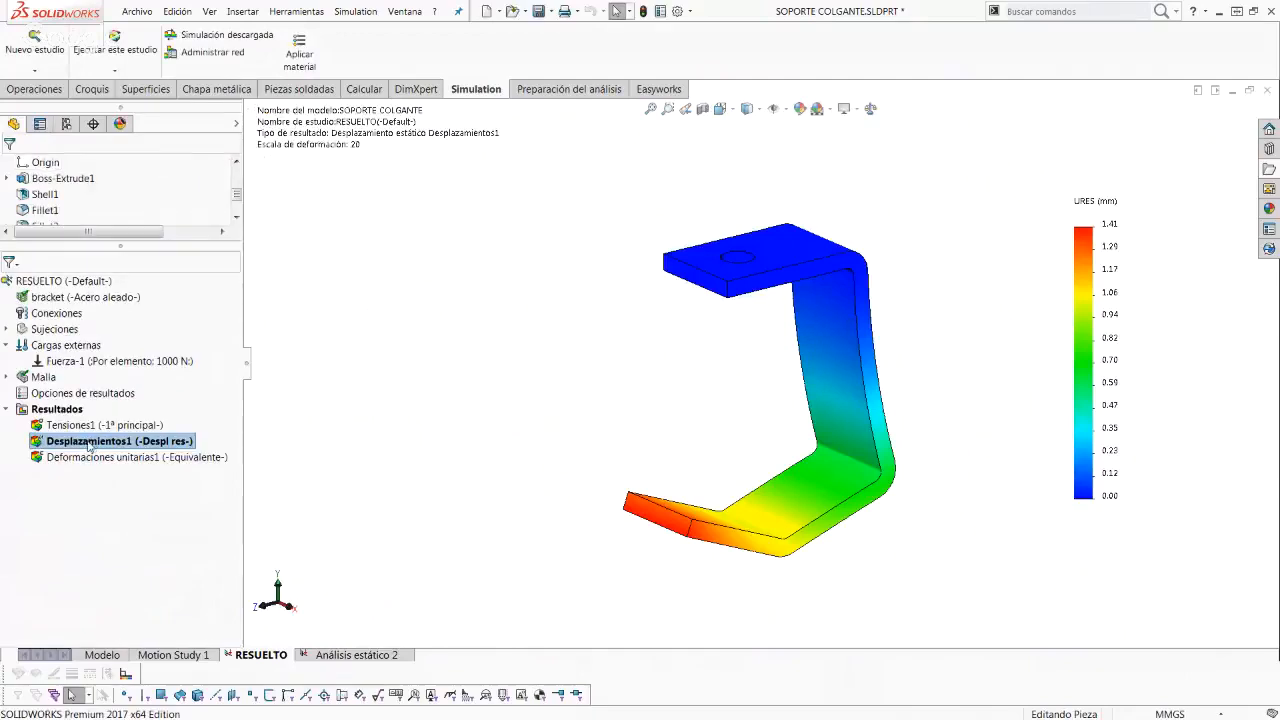
Step: Animate the Desplazamientos1 plot with its speed lowered to 0, stop the playback, and leave the animation
right_click(101, 441)
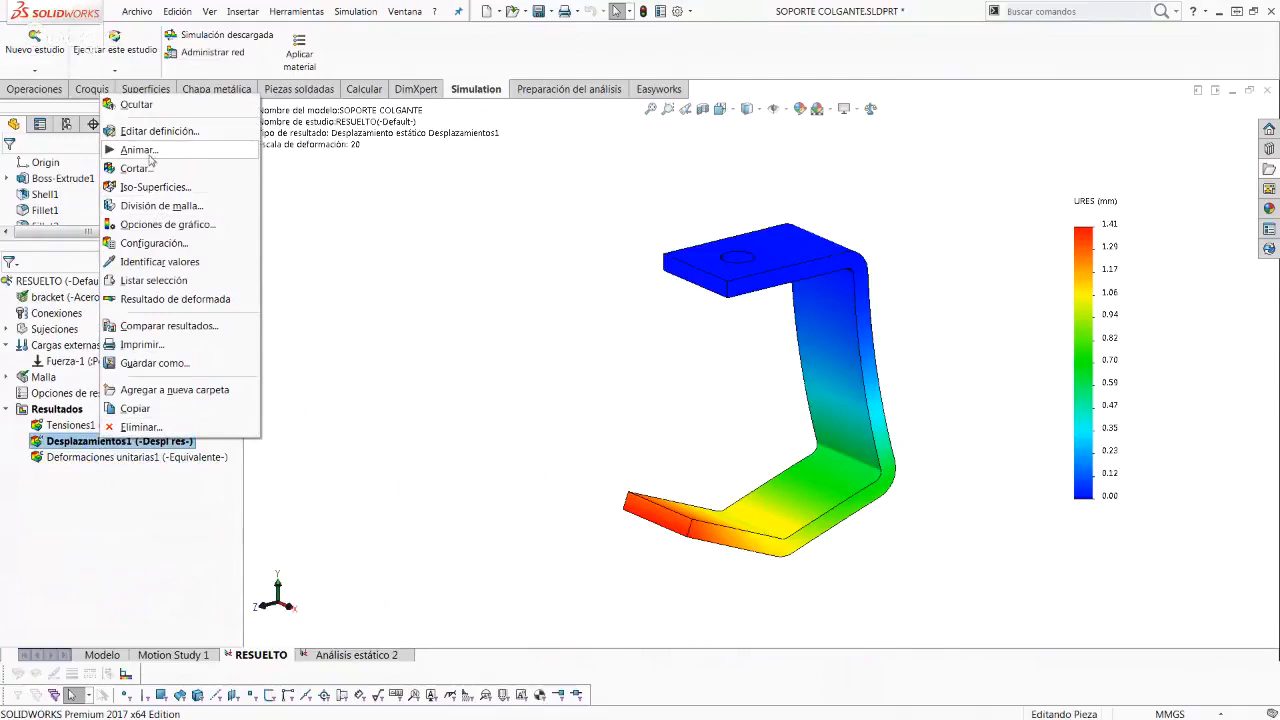
click(145, 150)
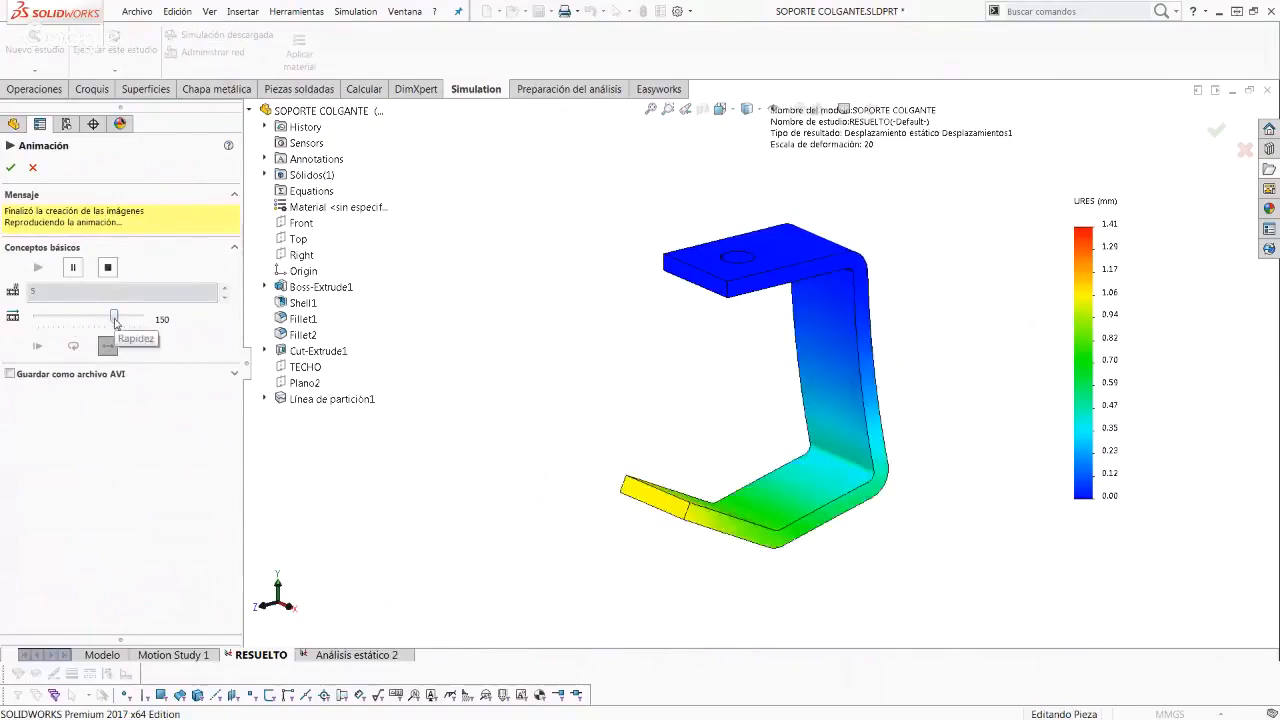
drag(115, 322, 38, 318)
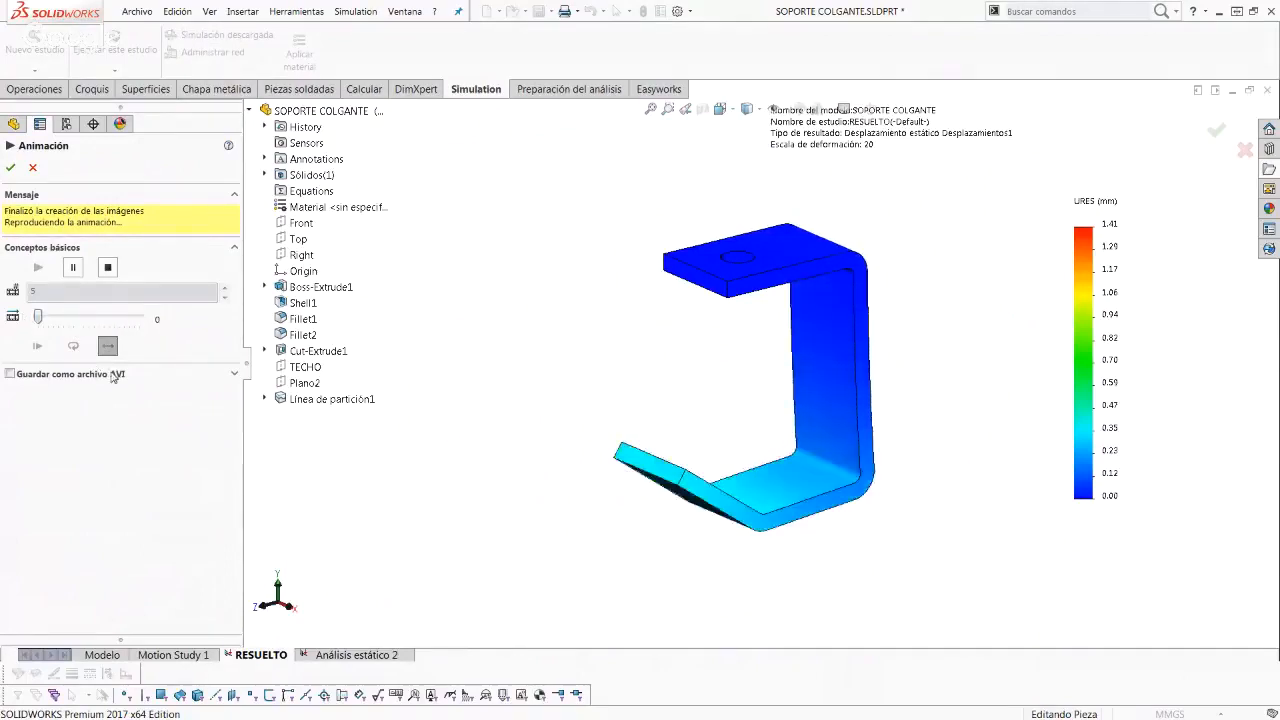
click(108, 267)
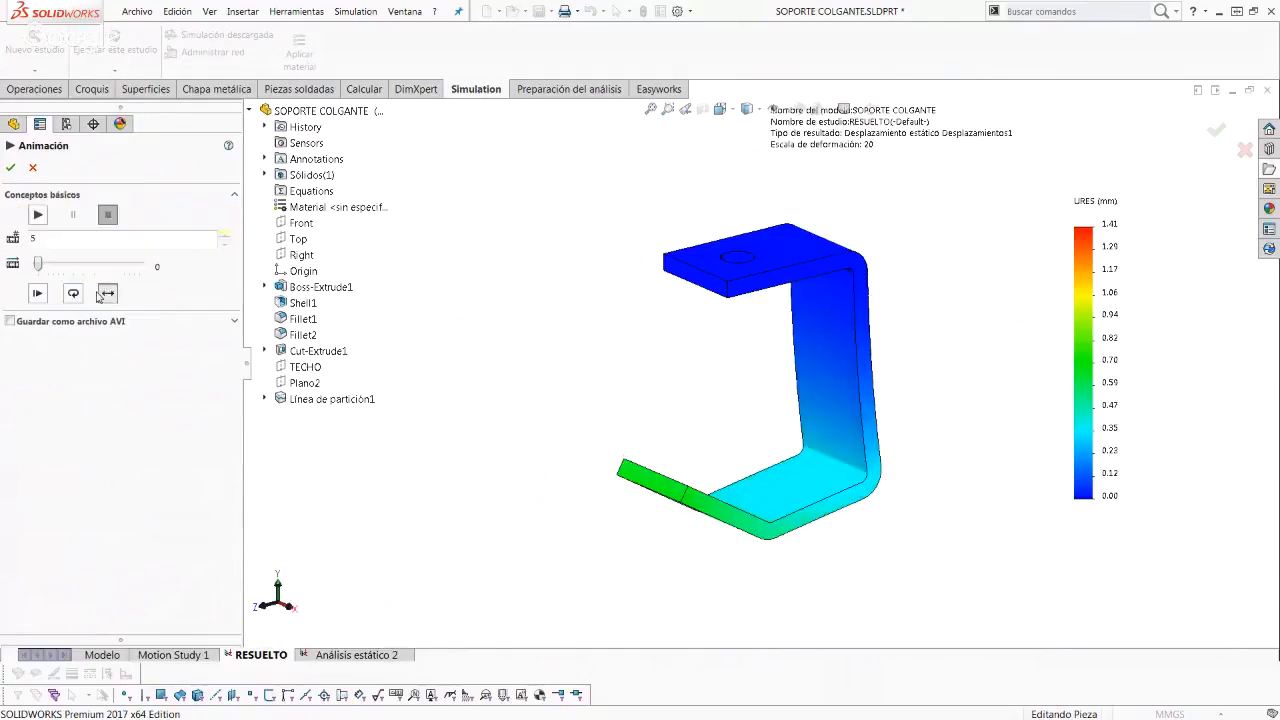
double_click(31, 237)
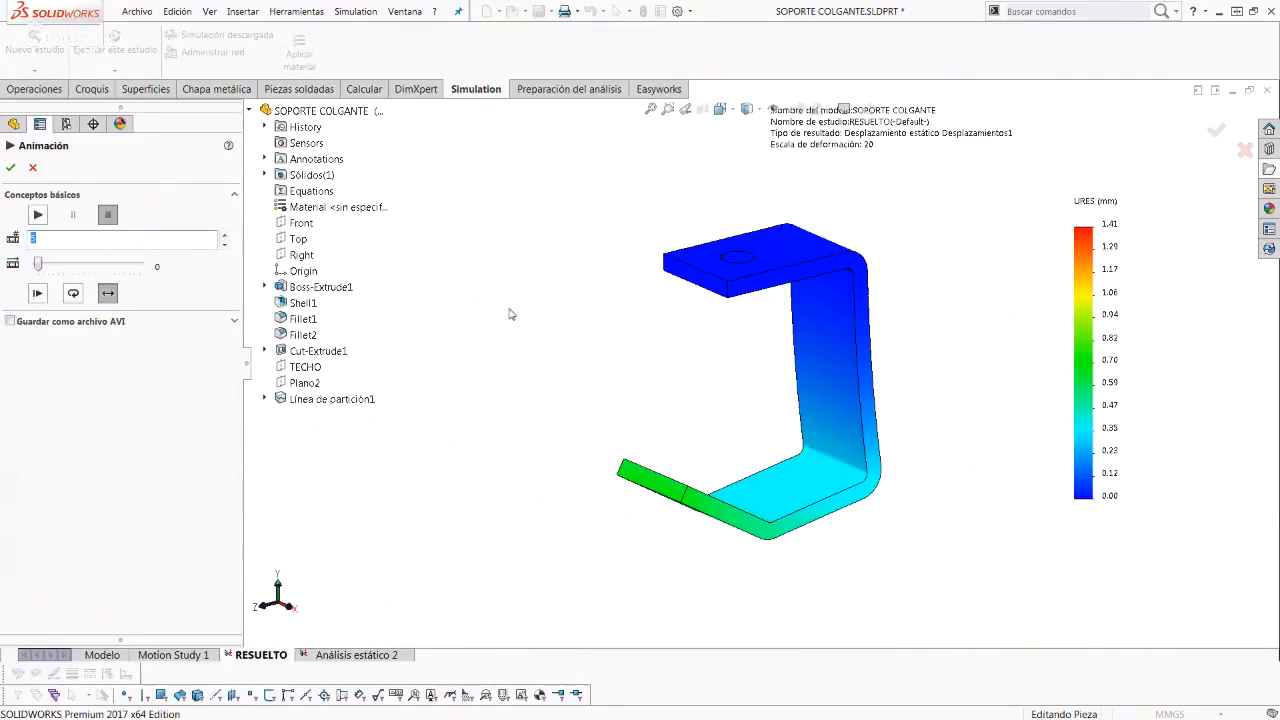
click(33, 167)
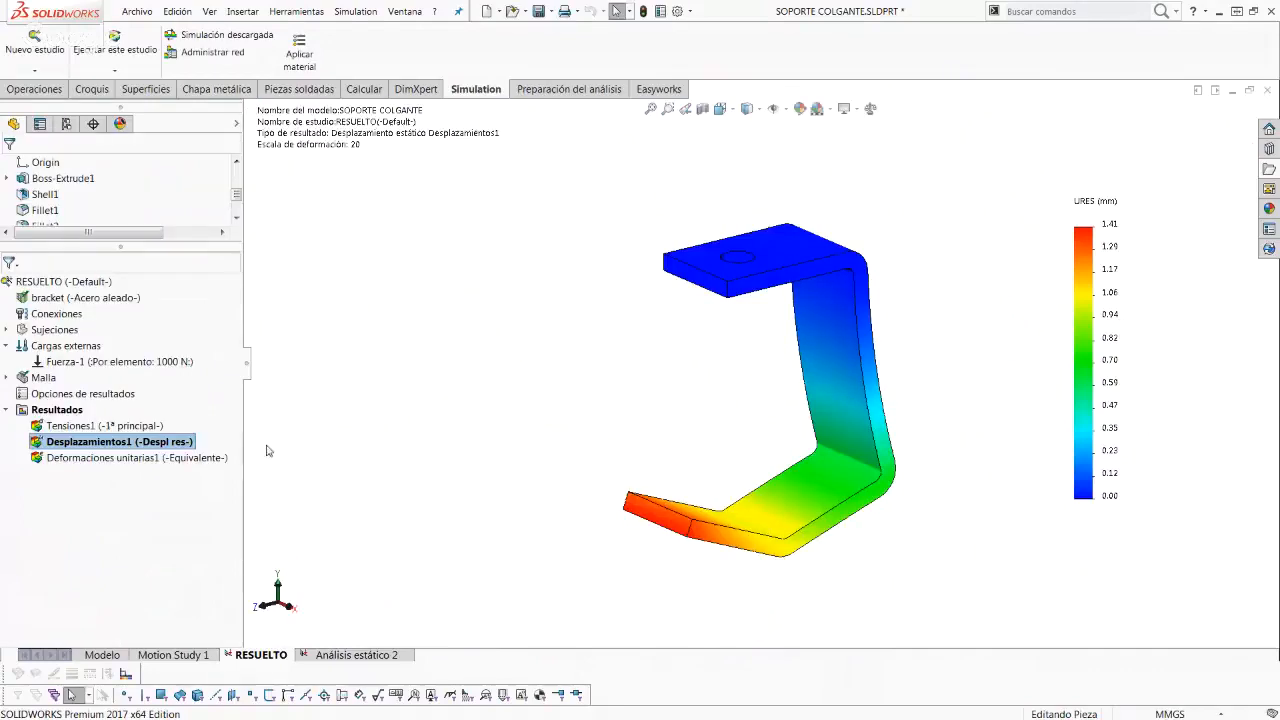
Step: Show the Deformaciones unitarias1 plot and examine the strain distribution closely at the bracket's lower inner bend
ctrl+middle_drag(710, 388, 642, 382)
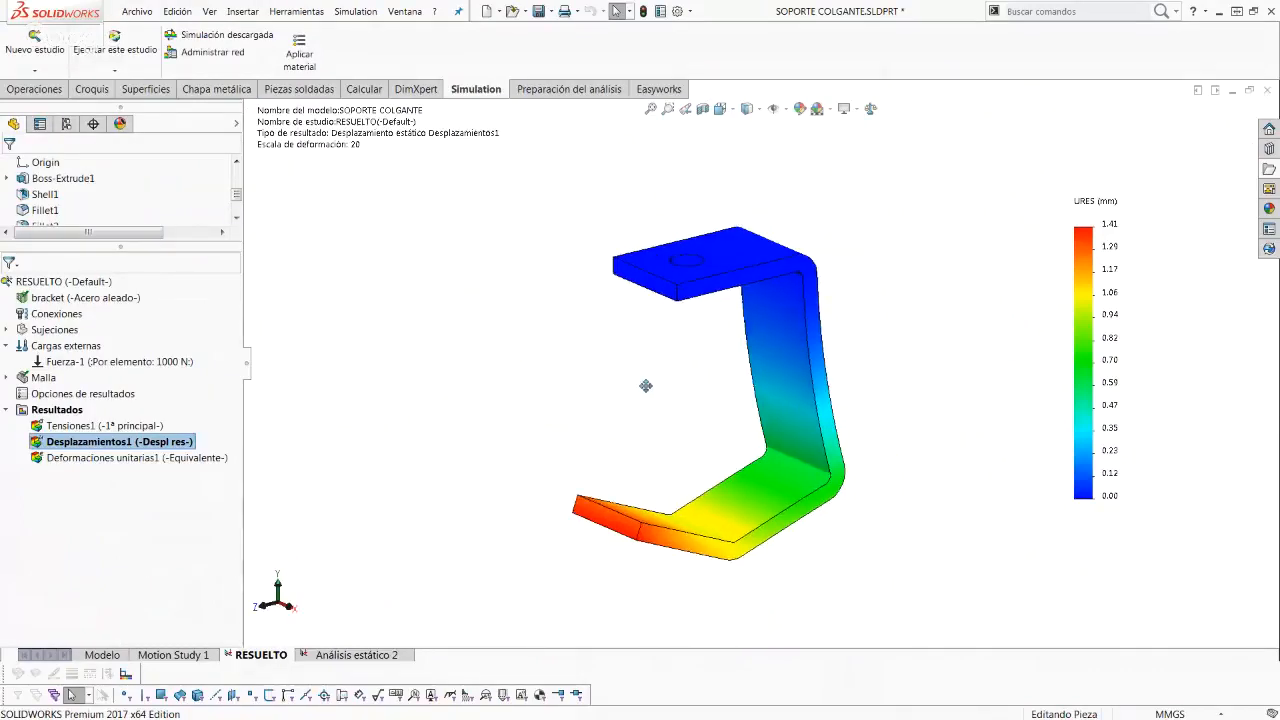
double_click(86, 459)
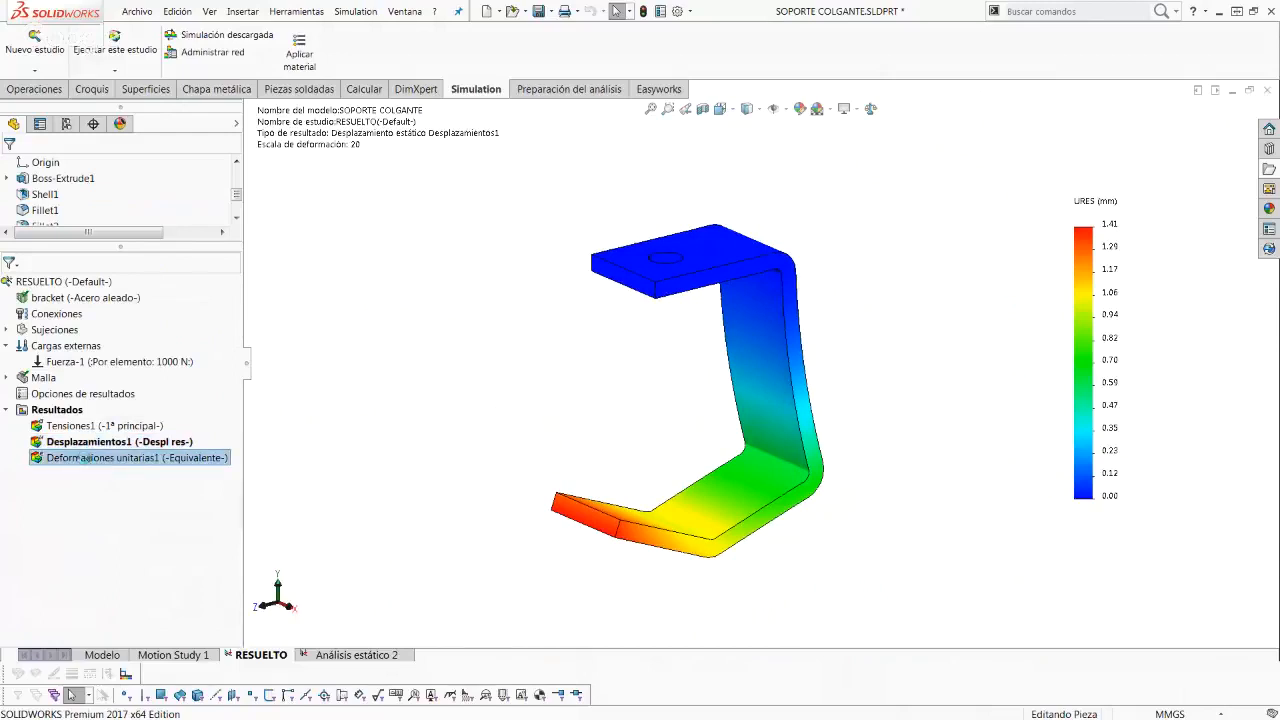
middle_drag(734, 360, 634, 363)
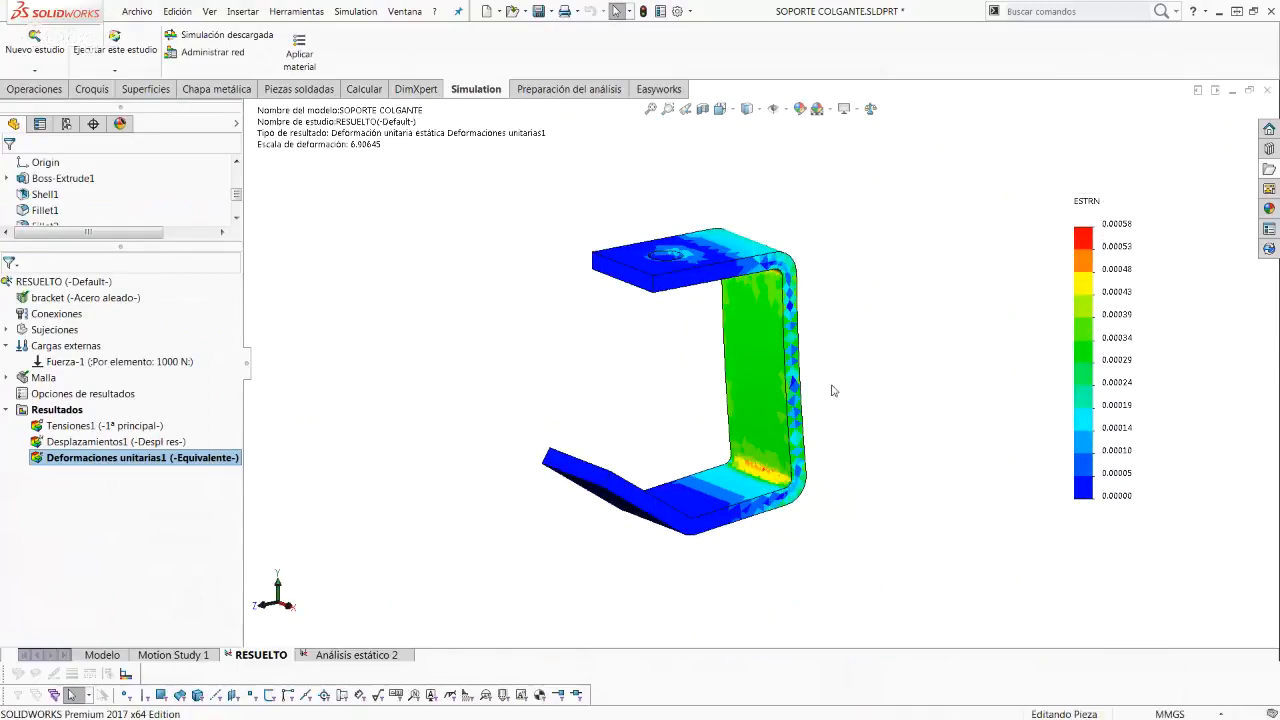
scroll(849, 383, down, 10)
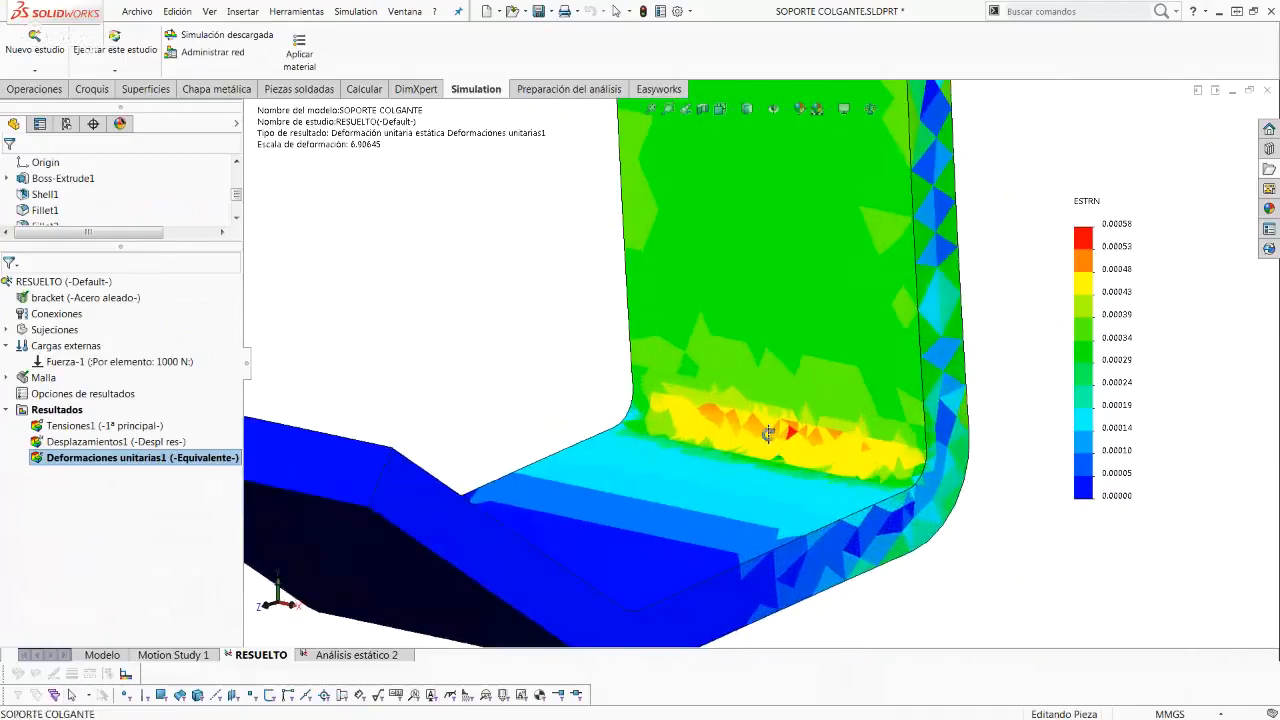
scroll(780, 433, up, 3)
scroll(804, 467, down, 5)
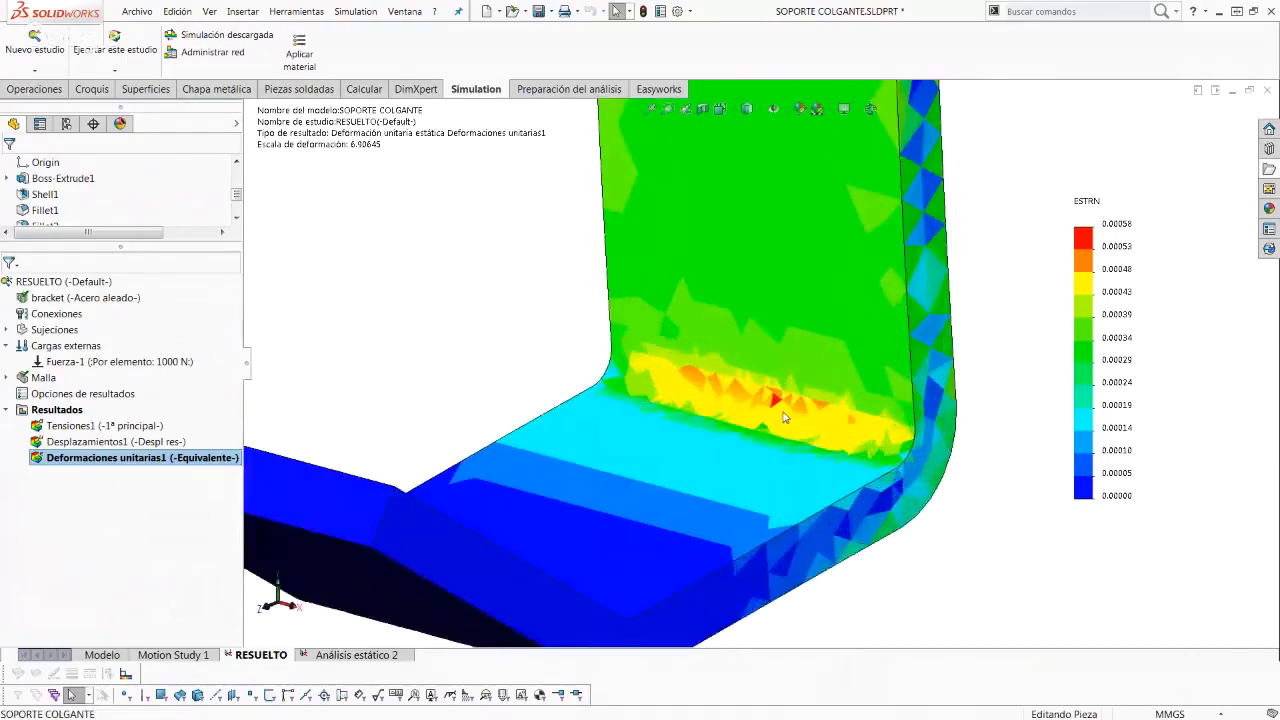
Step: Examine the equivalent strain plot around the inner lower bend of the hanging bracket
scroll(785, 400, up, 3)
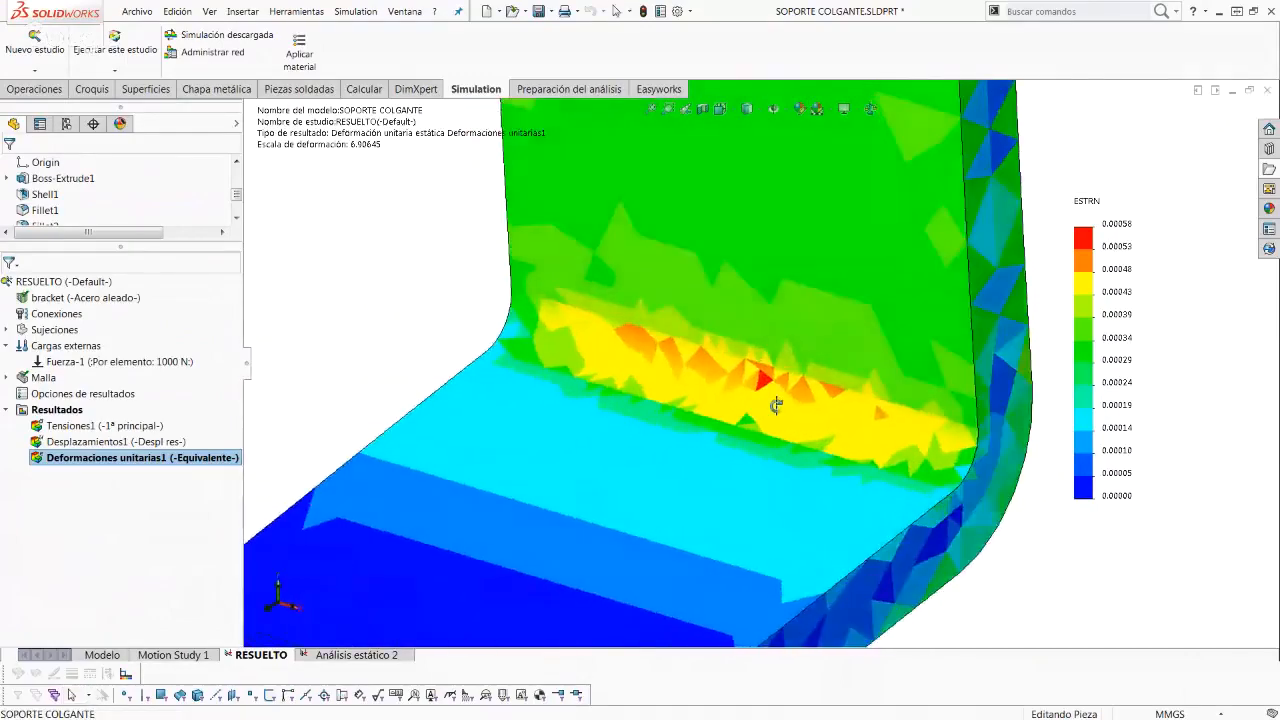
scroll(775, 401, down, 2)
scroll(770, 402, up, 3)
scroll(768, 401, up, 2)
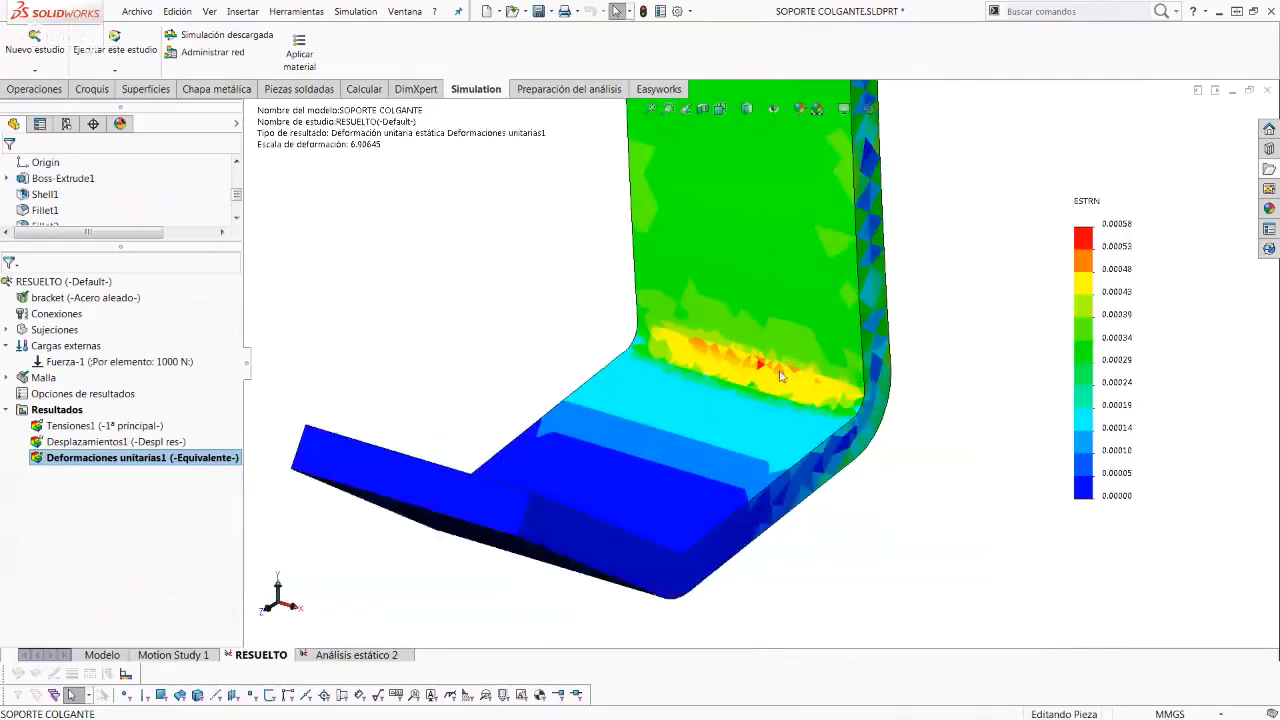
middle_drag(777, 371, 743, 343)
scroll(743, 340, up, 4)
middle_drag(756, 293, 777, 157)
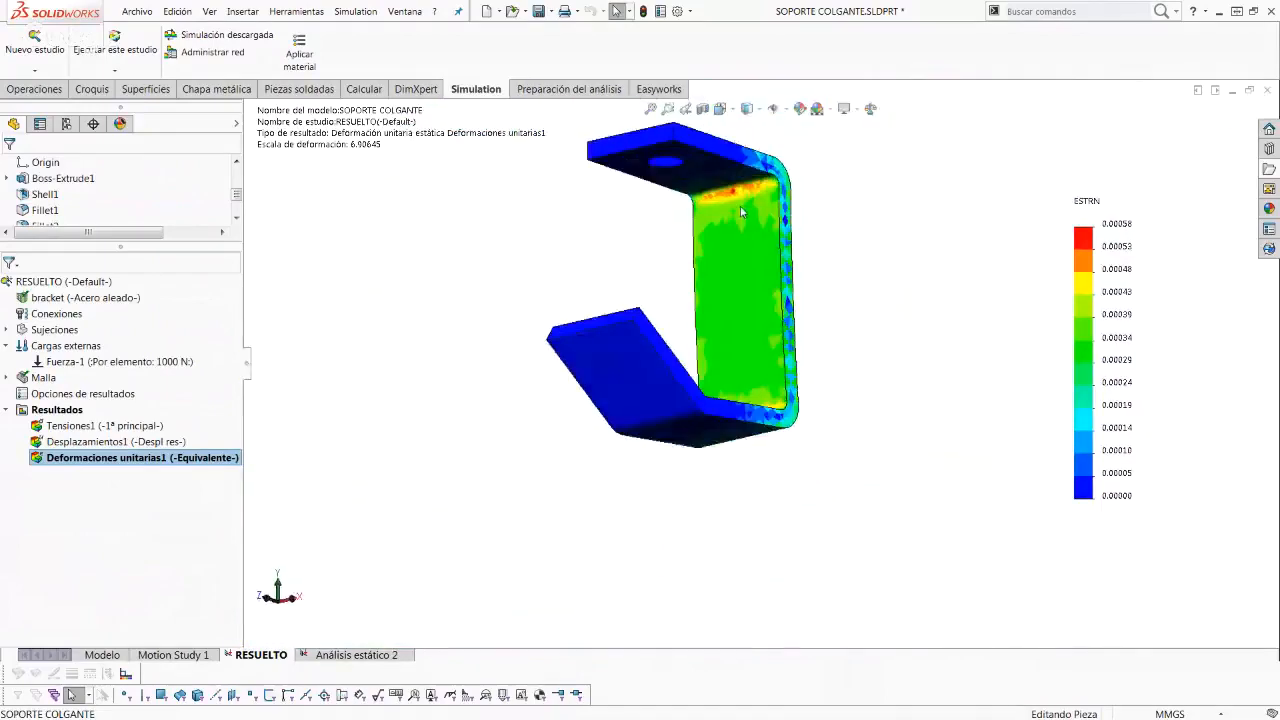
Step: Examine the equivalent strain distribution at the inner upper bend, beneath the flange with the hole, and over the whole bracket
scroll(772, 165, down, 6)
middle_drag(759, 241, 733, 230)
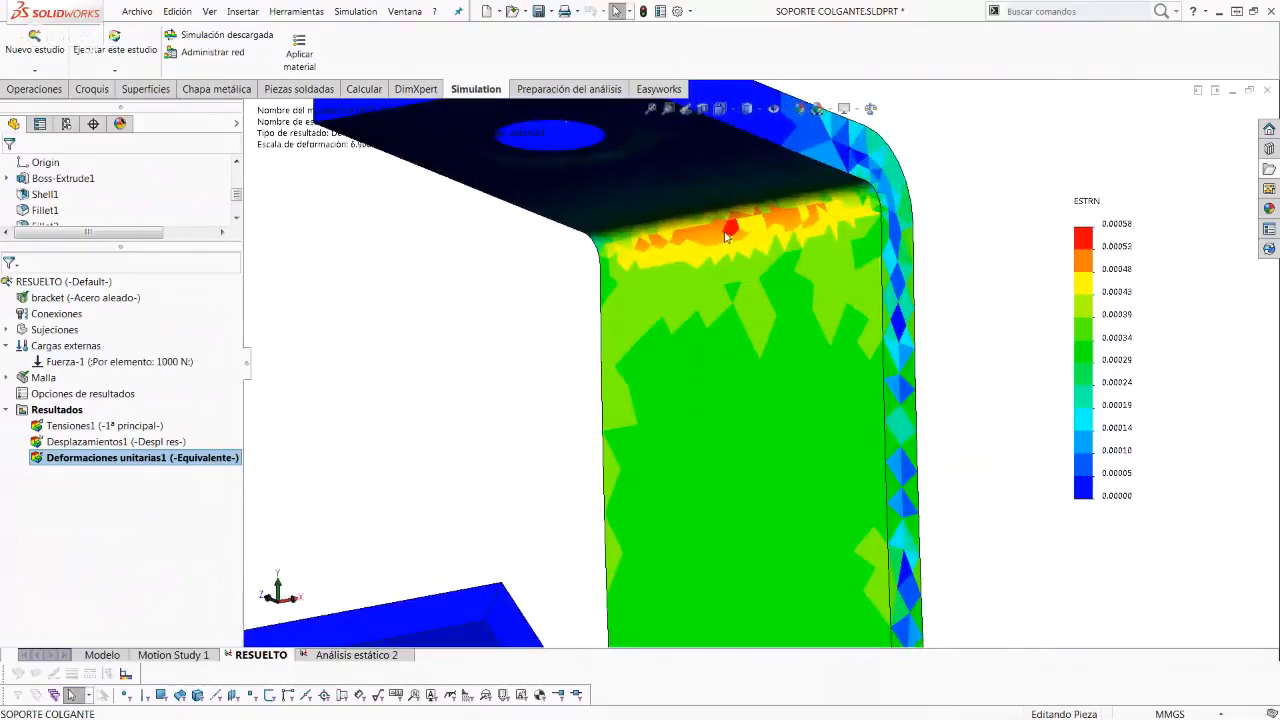
scroll(733, 244, down, 1)
scroll(738, 250, down, 3)
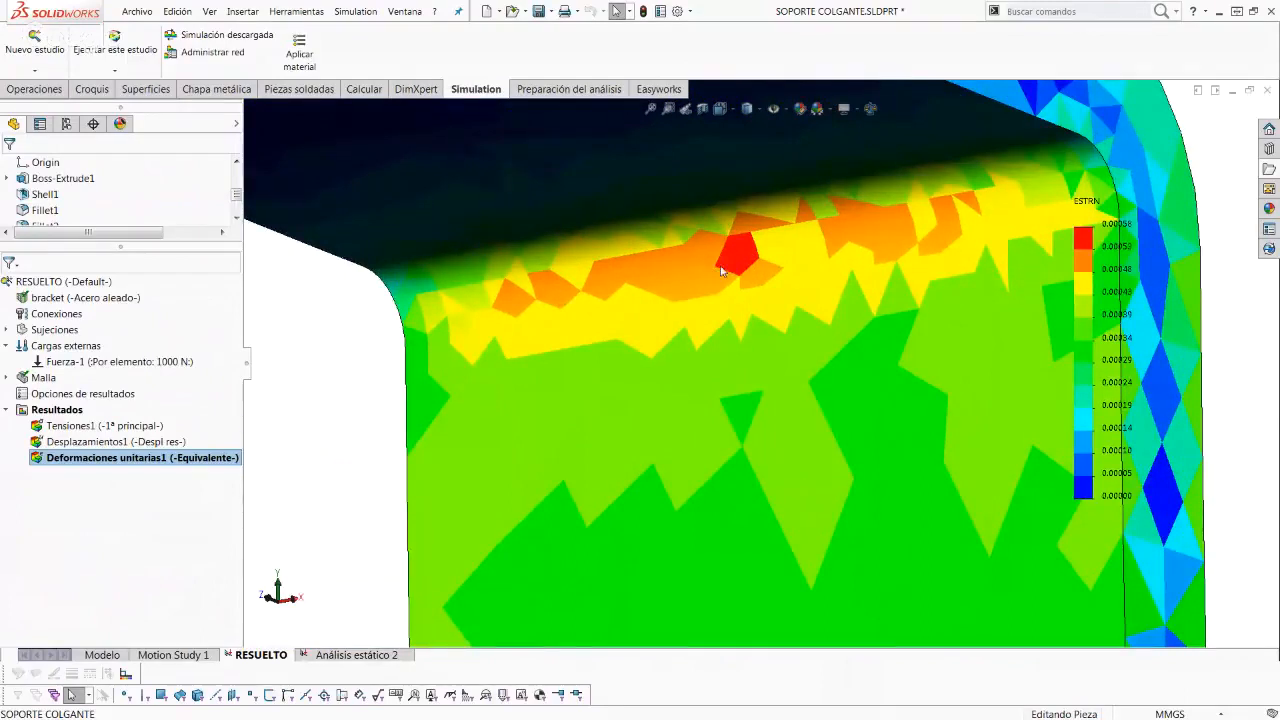
scroll(731, 261, up, 2)
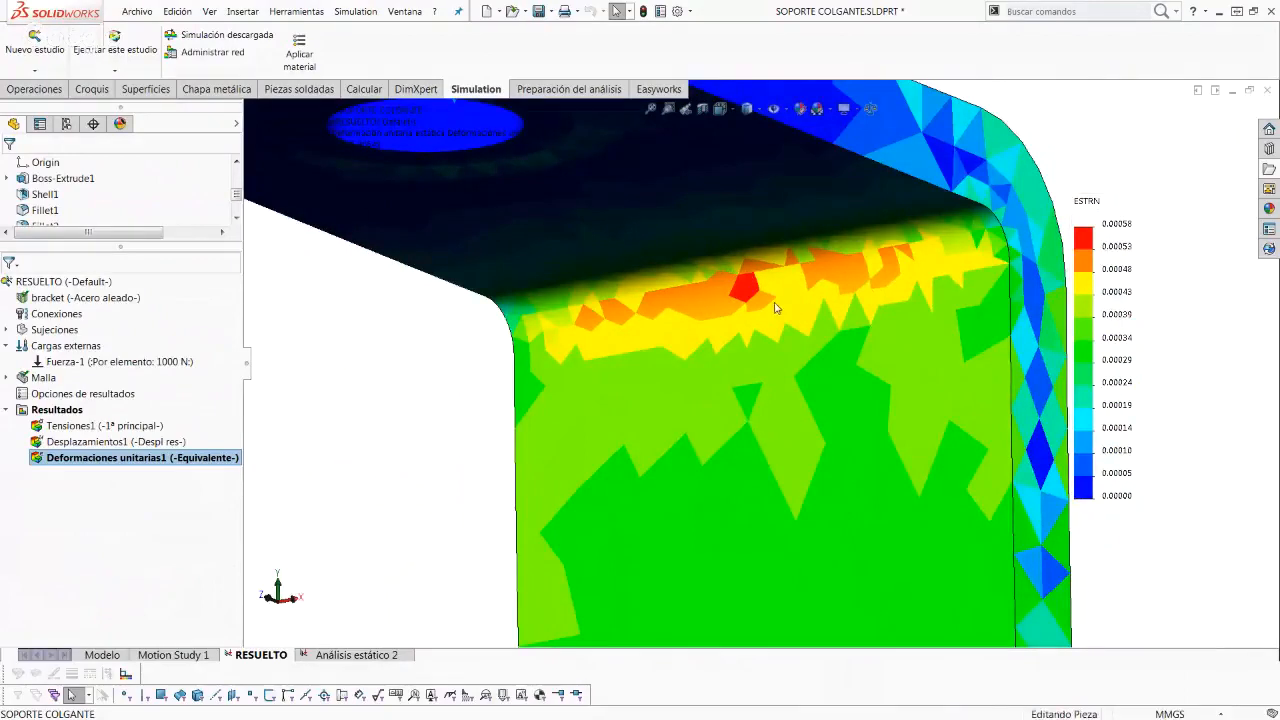
scroll(775, 308, down, 3)
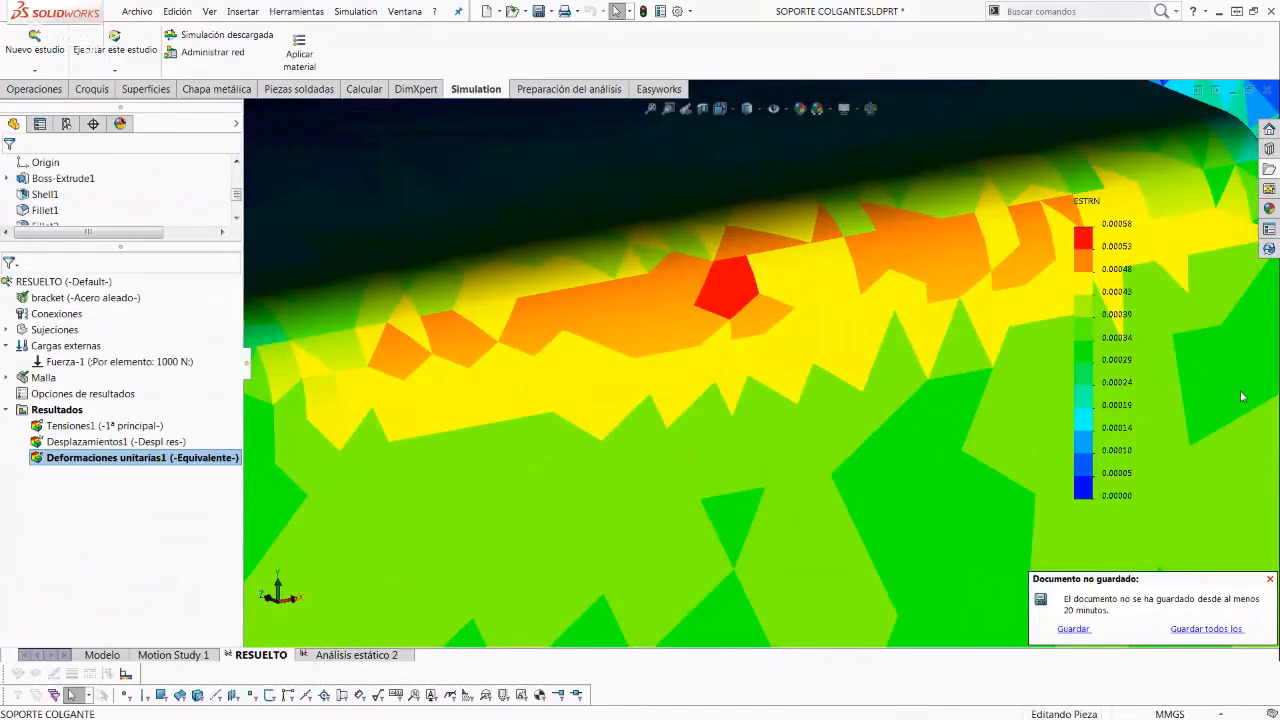
scroll(712, 345, up, 4)
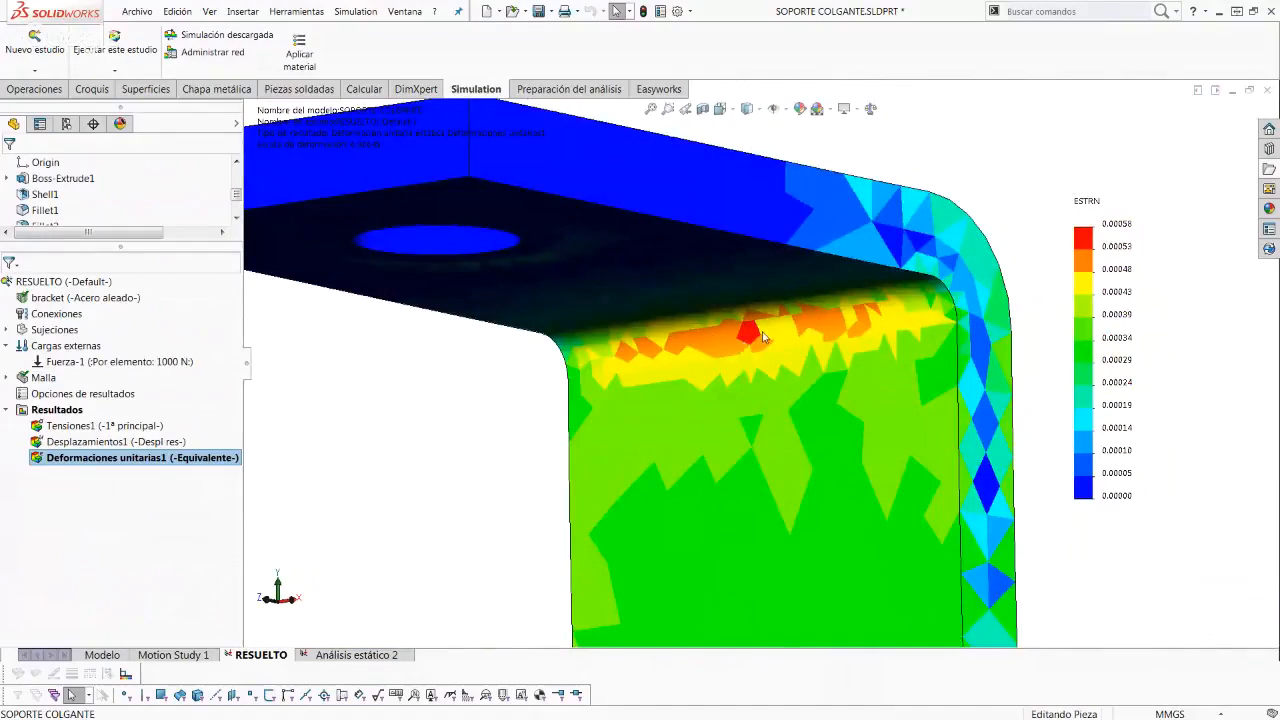
scroll(762, 337, up, 8)
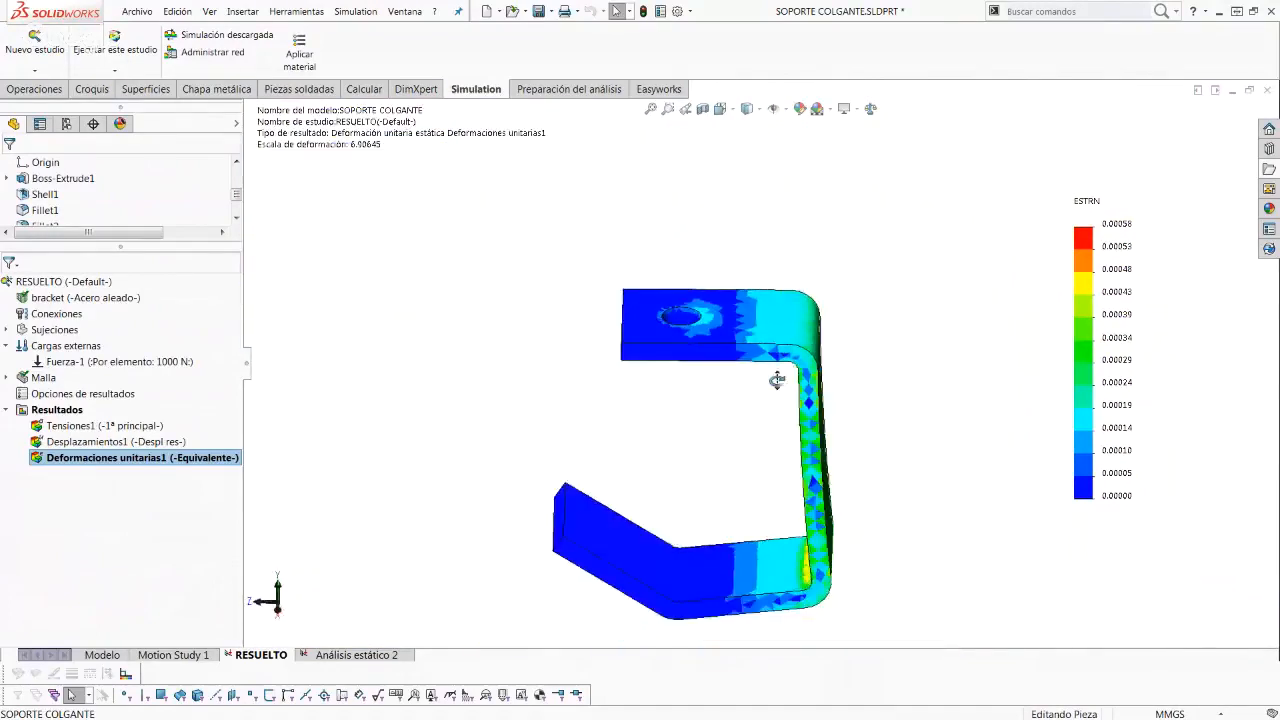
middle_drag(777, 380, 829, 337)
scroll(714, 363, down, 10)
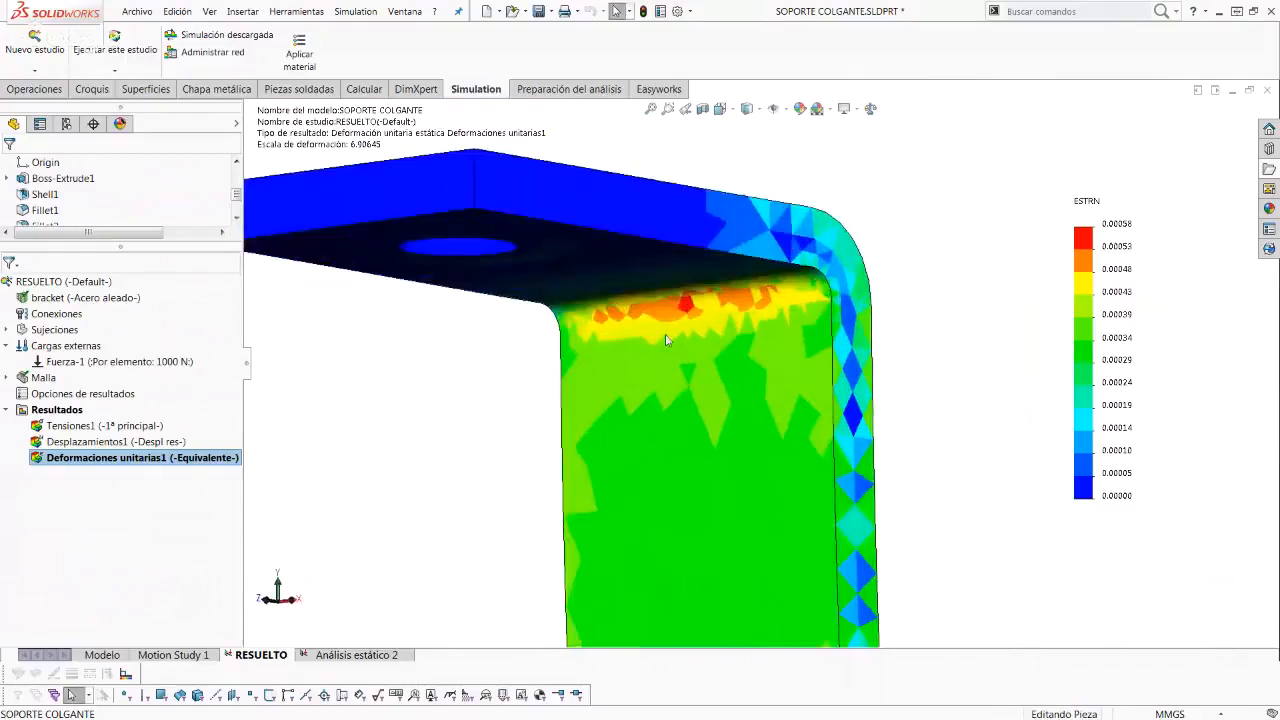
middle_drag(701, 314, 765, 358)
scroll(740, 360, up, 3)
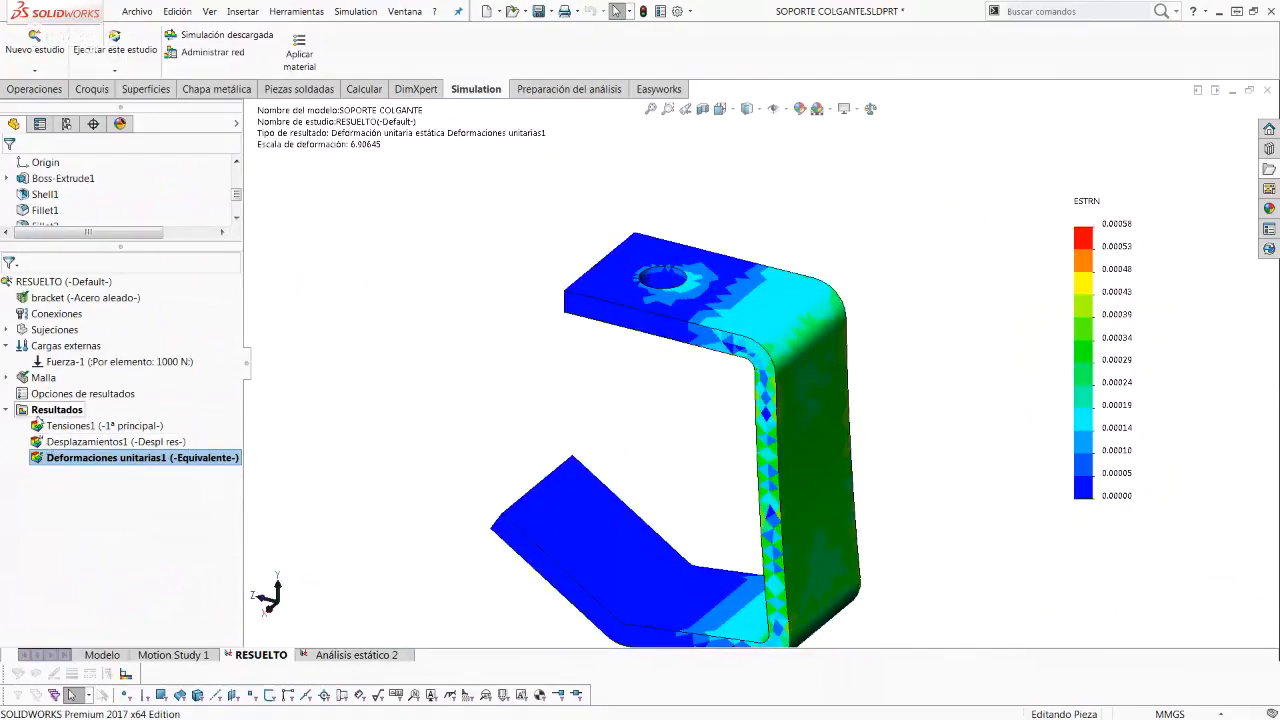
Step: List the resultant contact/friction force on the bracket's top face around the hole and inspect its direction
right_click(63, 414)
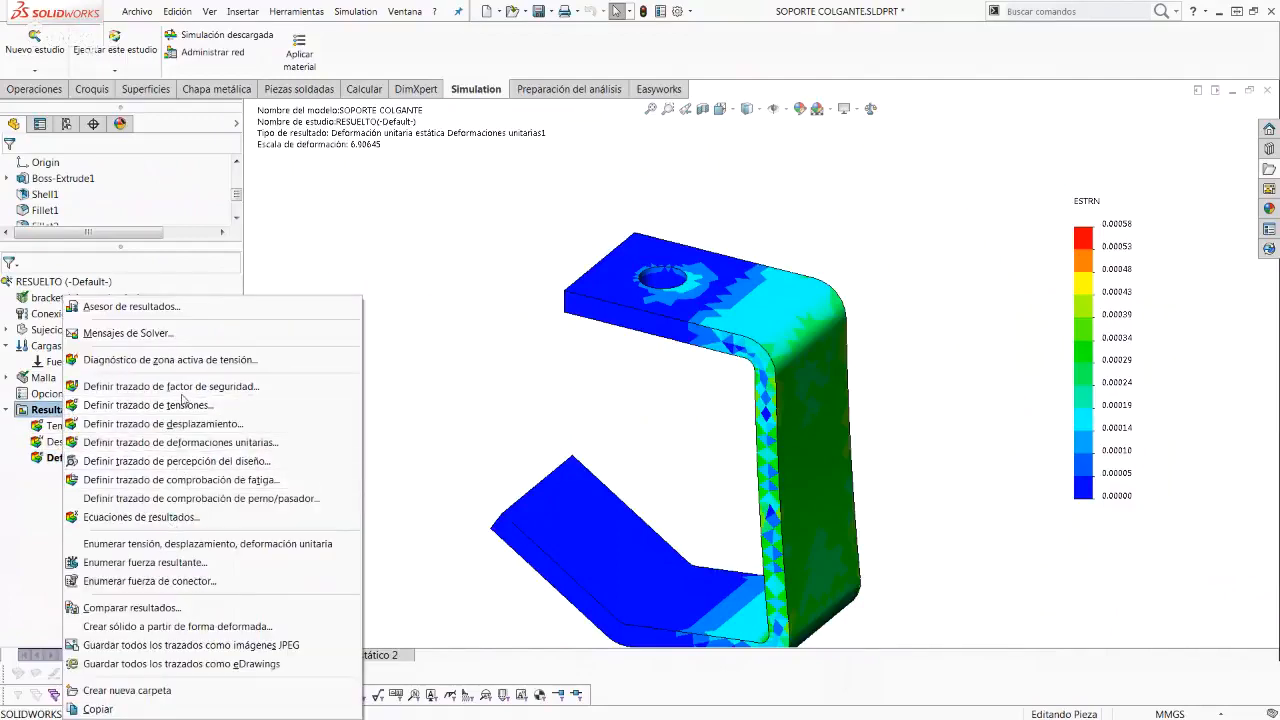
click(165, 562)
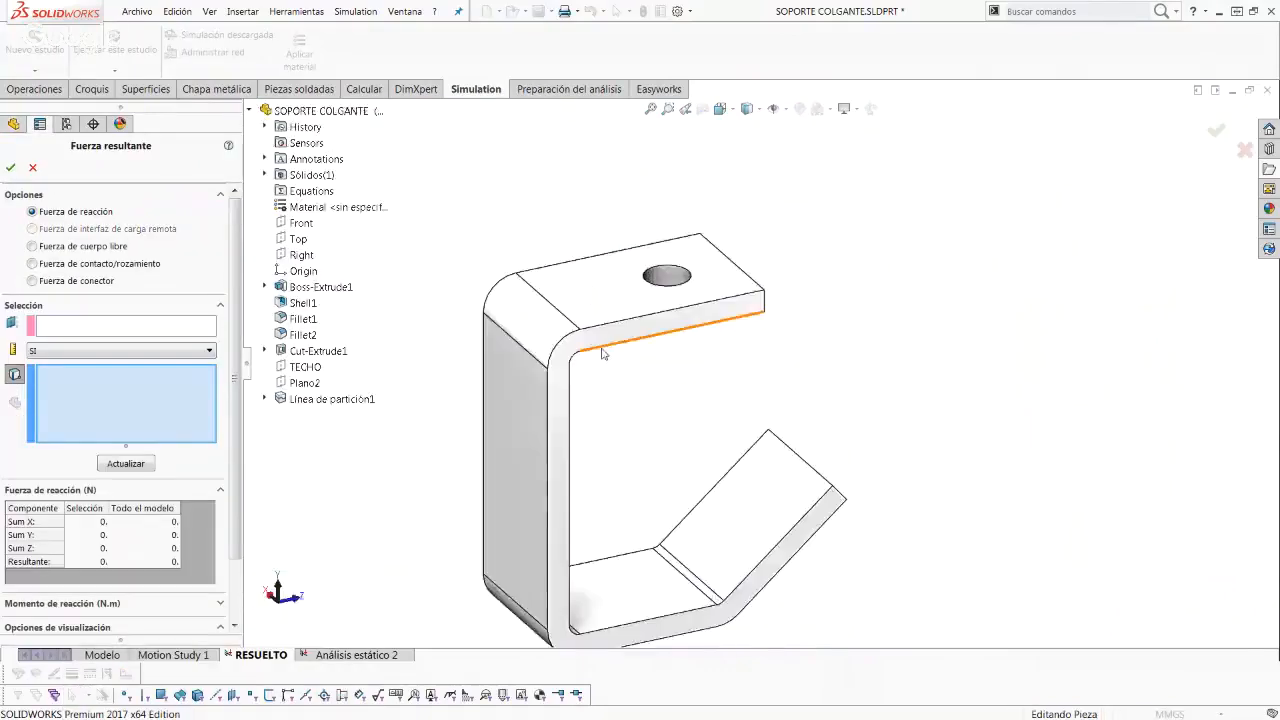
middle_drag(603, 353, 643, 357)
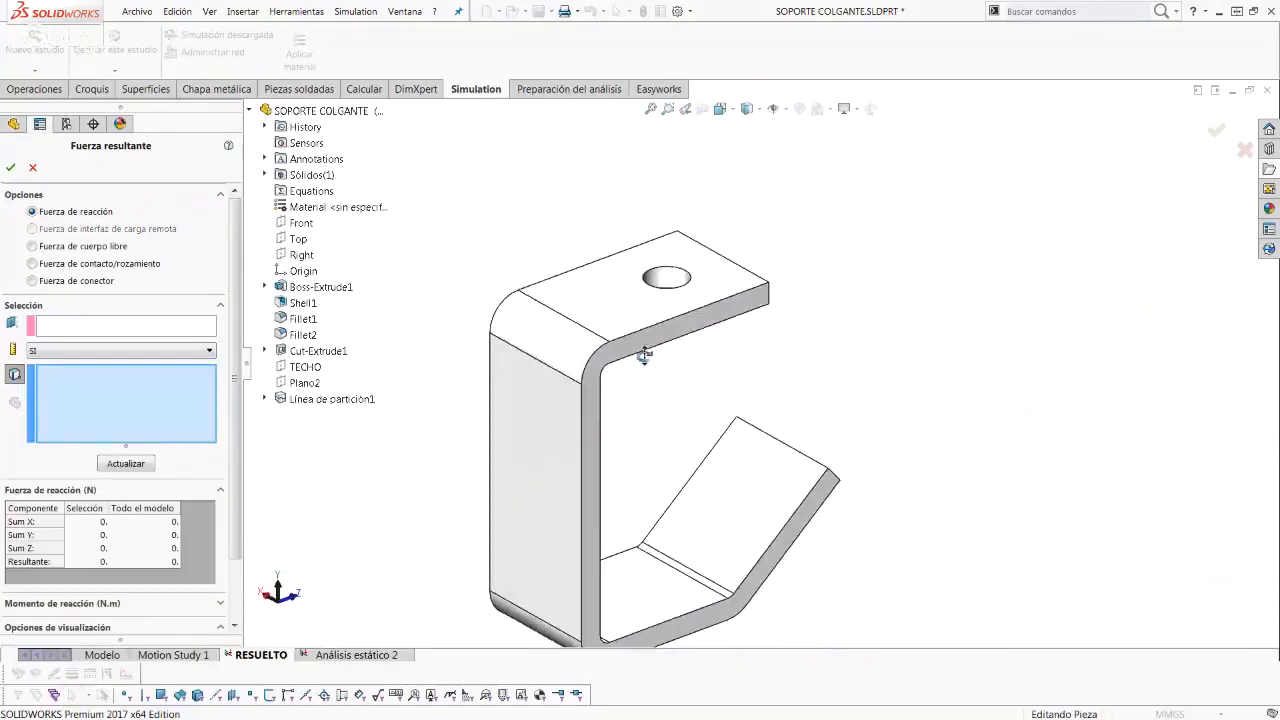
click(33, 264)
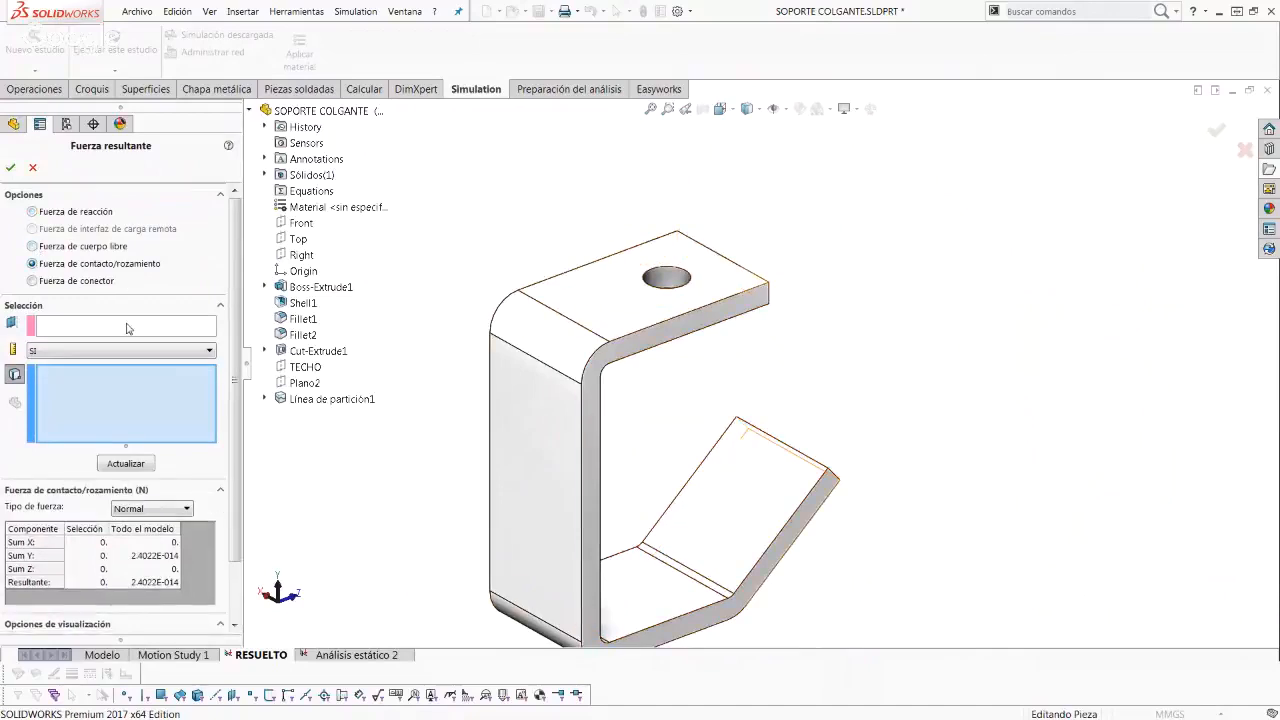
click(678, 257)
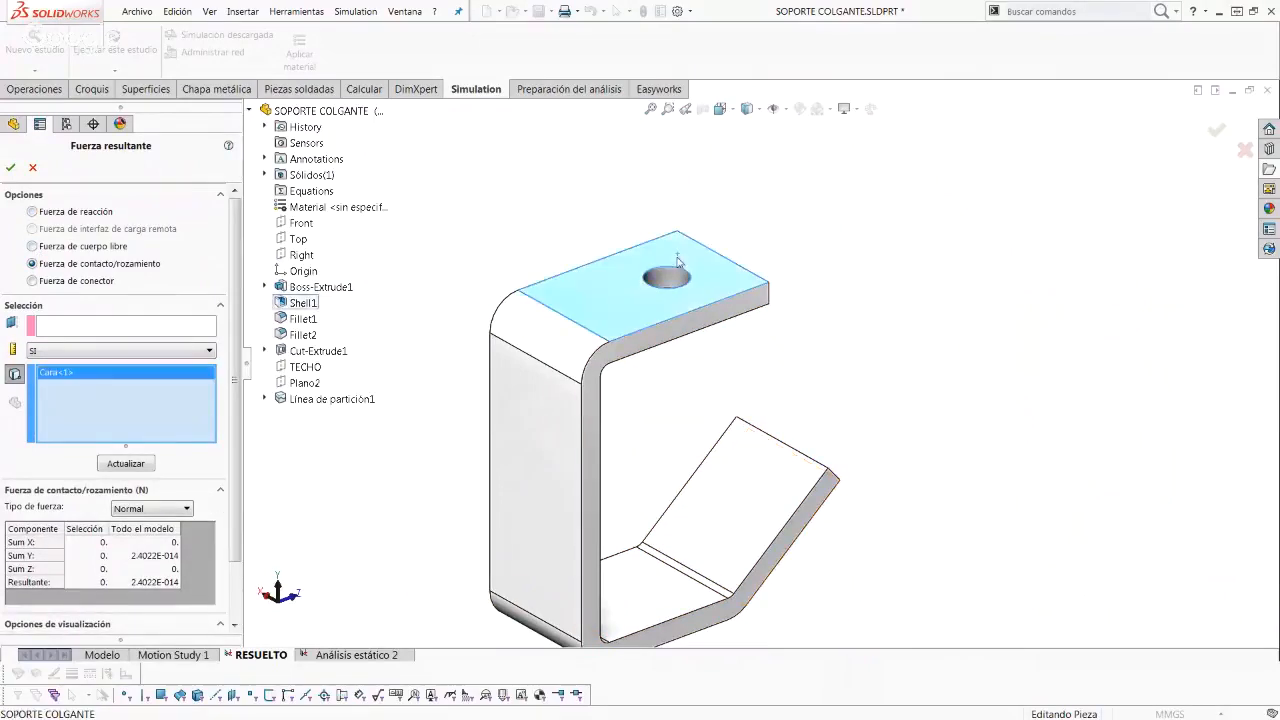
click(122, 465)
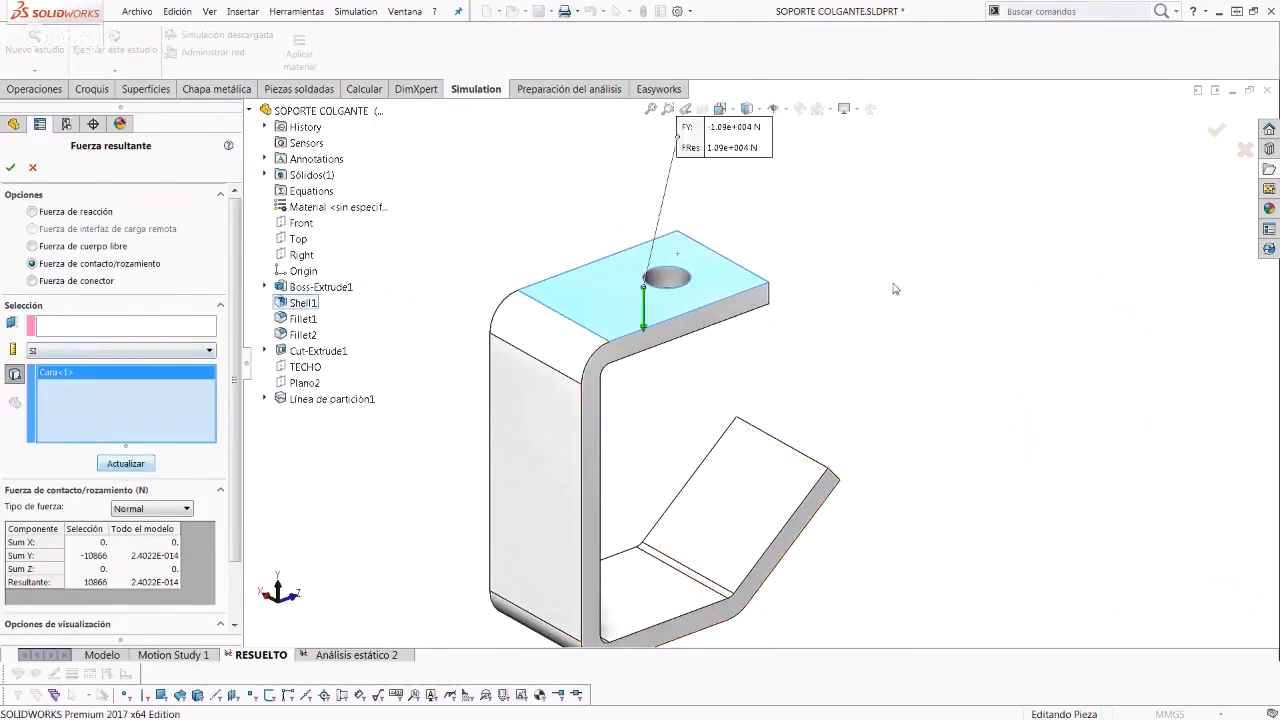
scroll(660, 275, up, 2)
middle_drag(868, 295, 612, 337)
scroll(657, 252, down, 2)
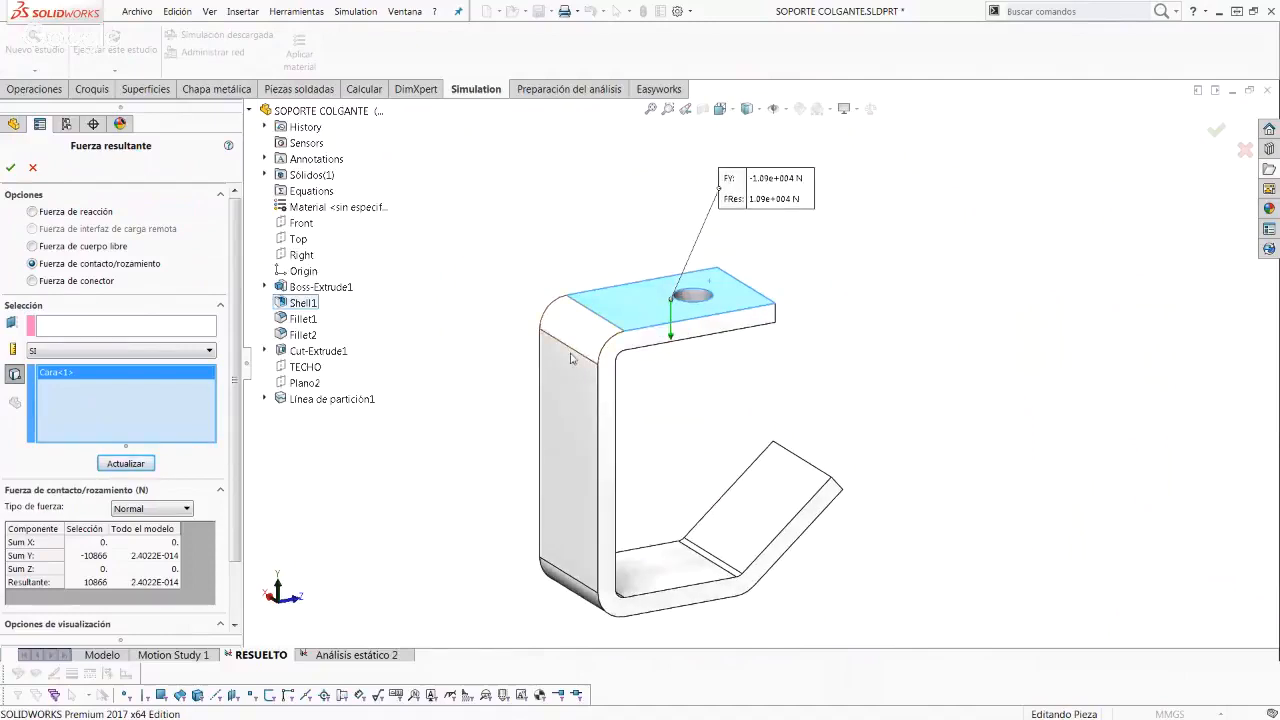
middle_drag(559, 392, 663, 366)
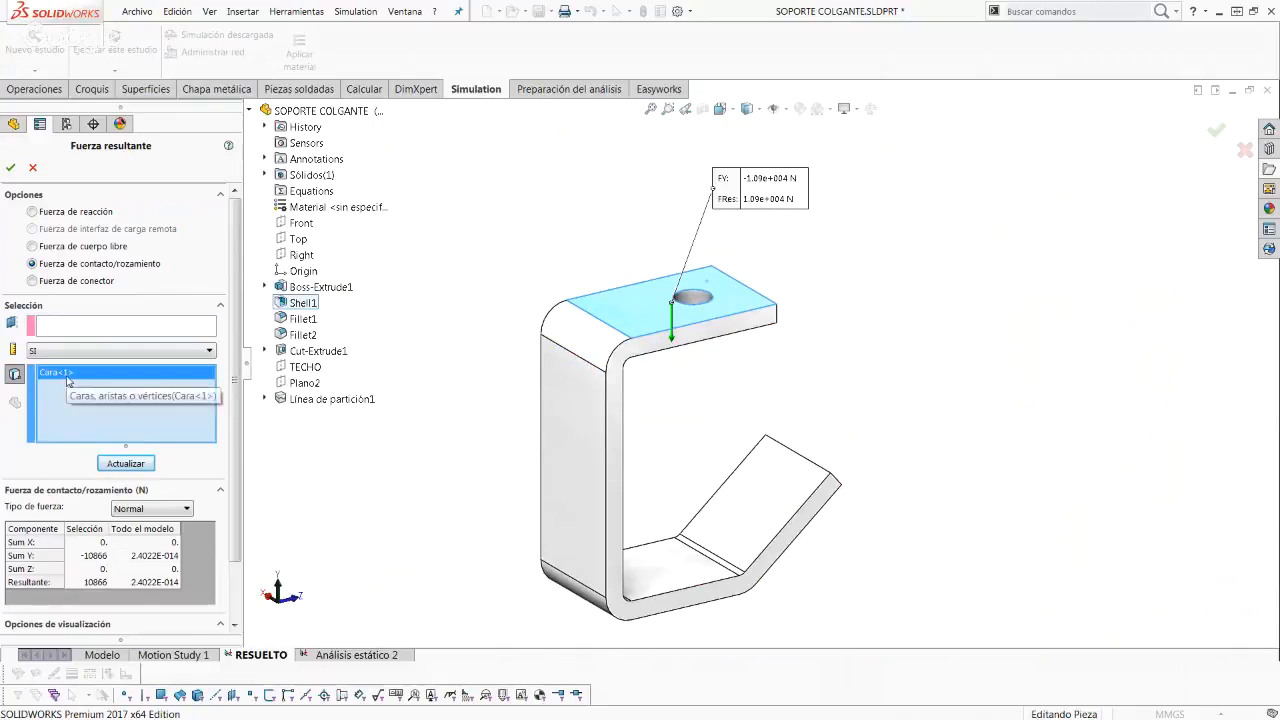
Step: Review the connector forces for all connectors, inspect the bolt's axial force at the hole, and close the resultant force listing
click(36, 283)
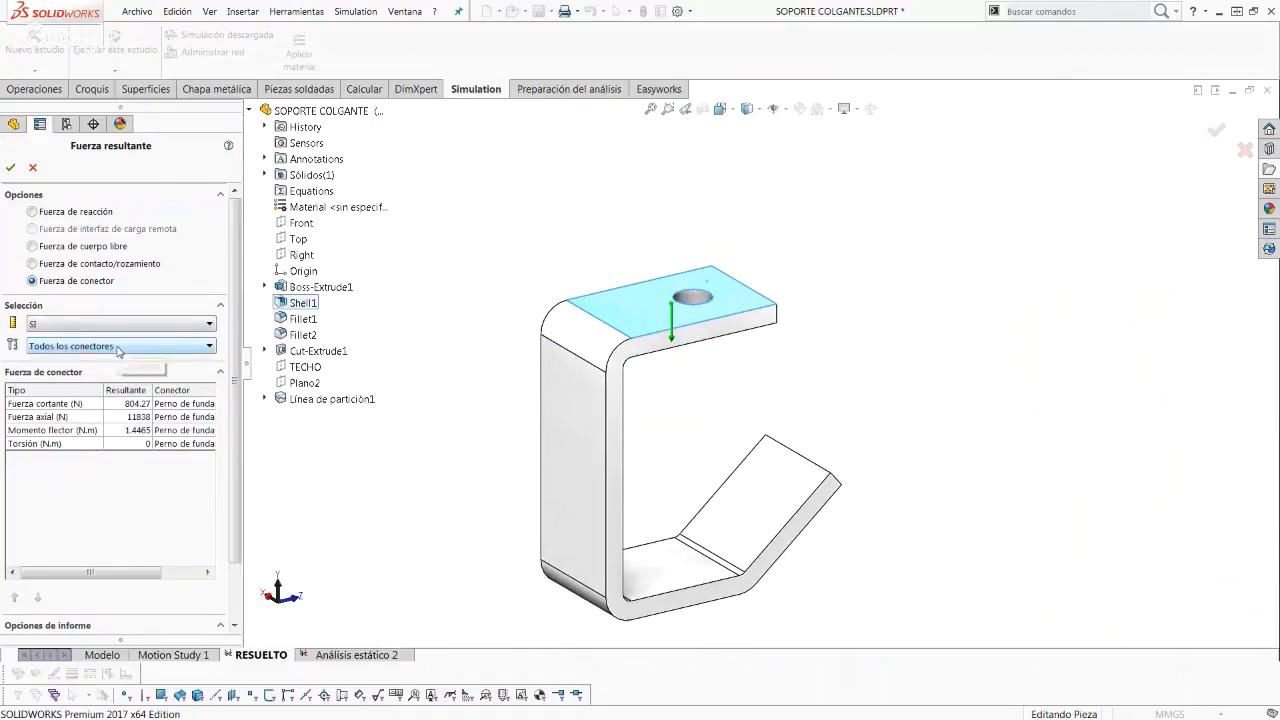
click(72, 417)
scroll(733, 337, down, 3)
scroll(733, 337, down, 2)
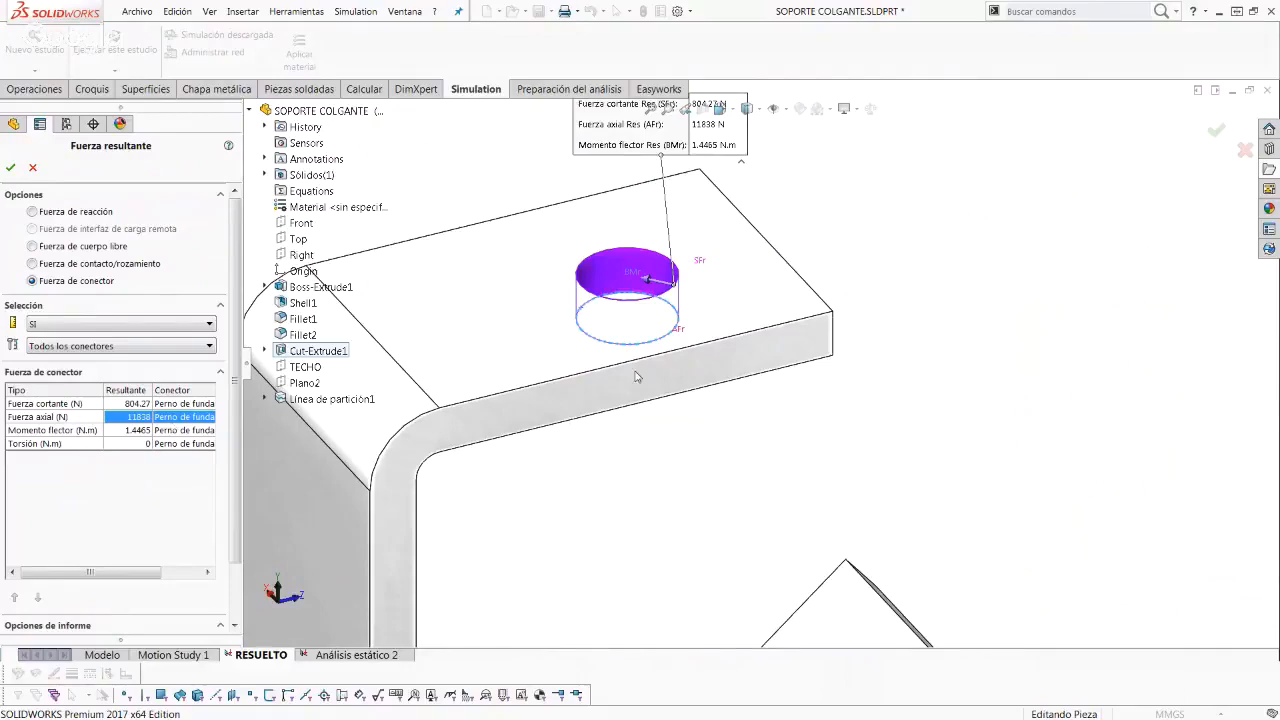
key(f)
click(32, 167)
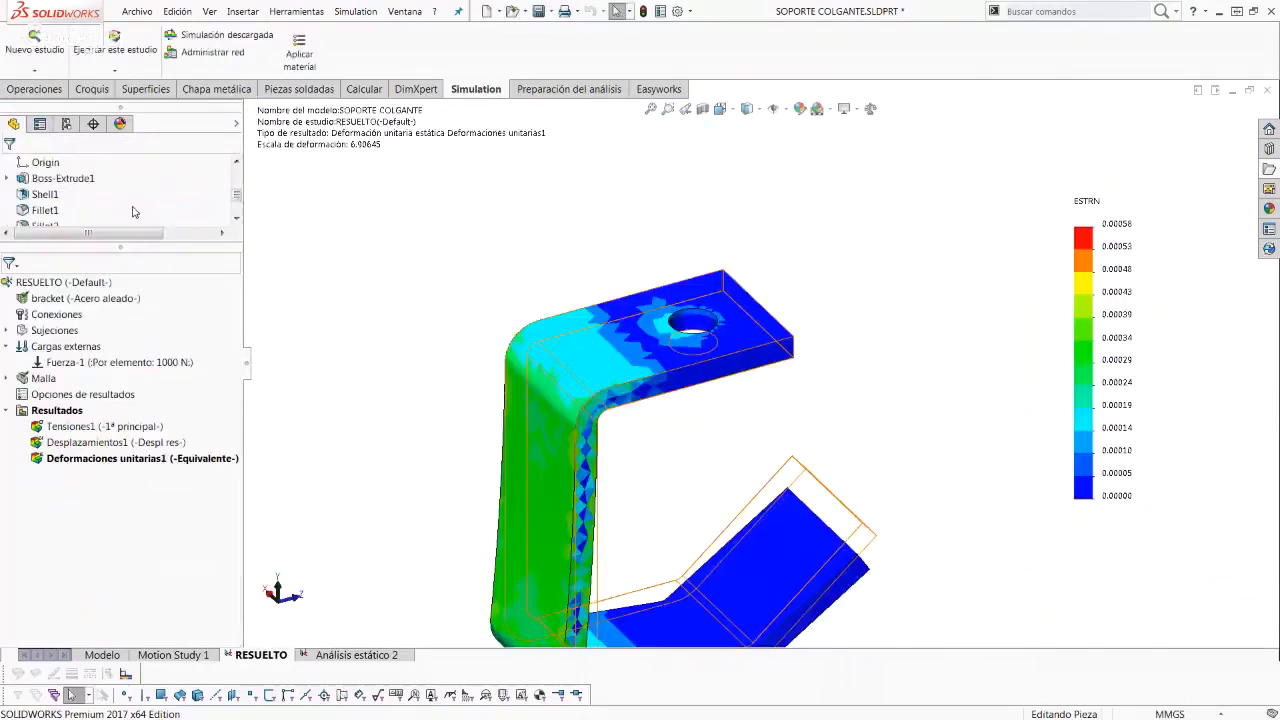
Step: Create a factor of safety distribution plot for all bodies using the maximum von Mises stress criterion with the yield strength as limit
right_click(60, 410)
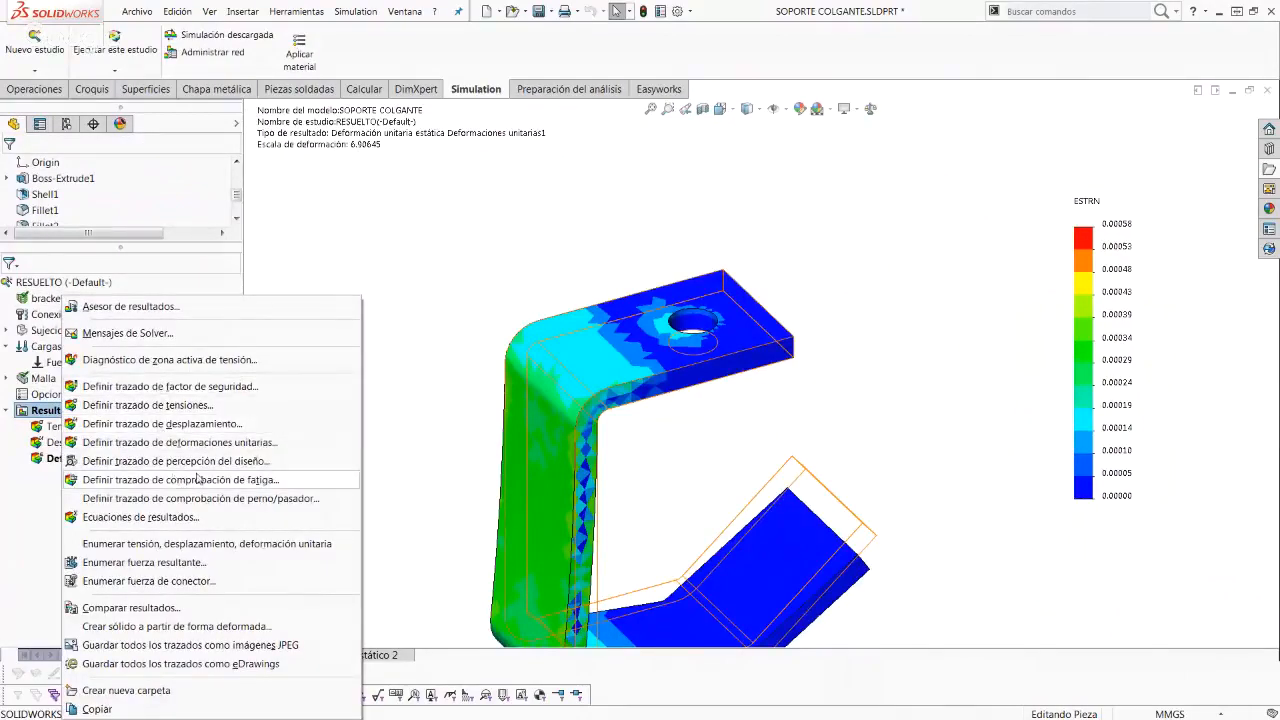
click(474, 336)
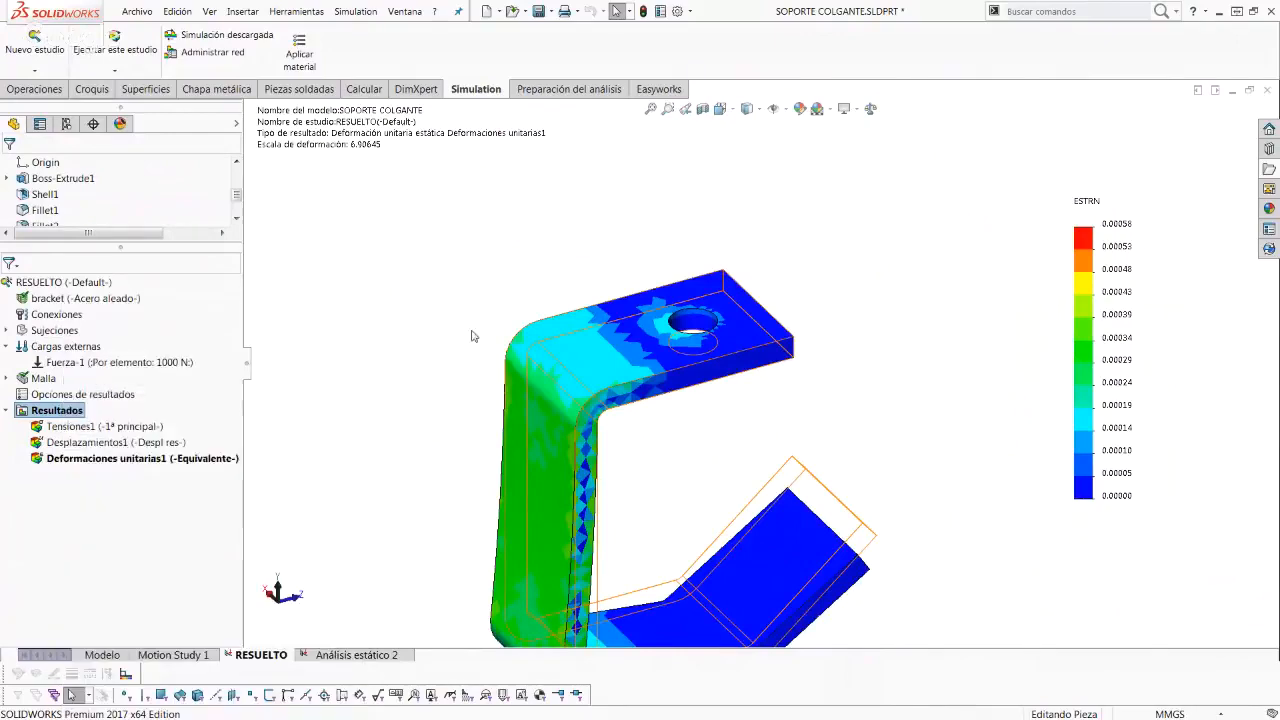
scroll(700, 406, up, 4)
middle_drag(706, 409, 490, 368)
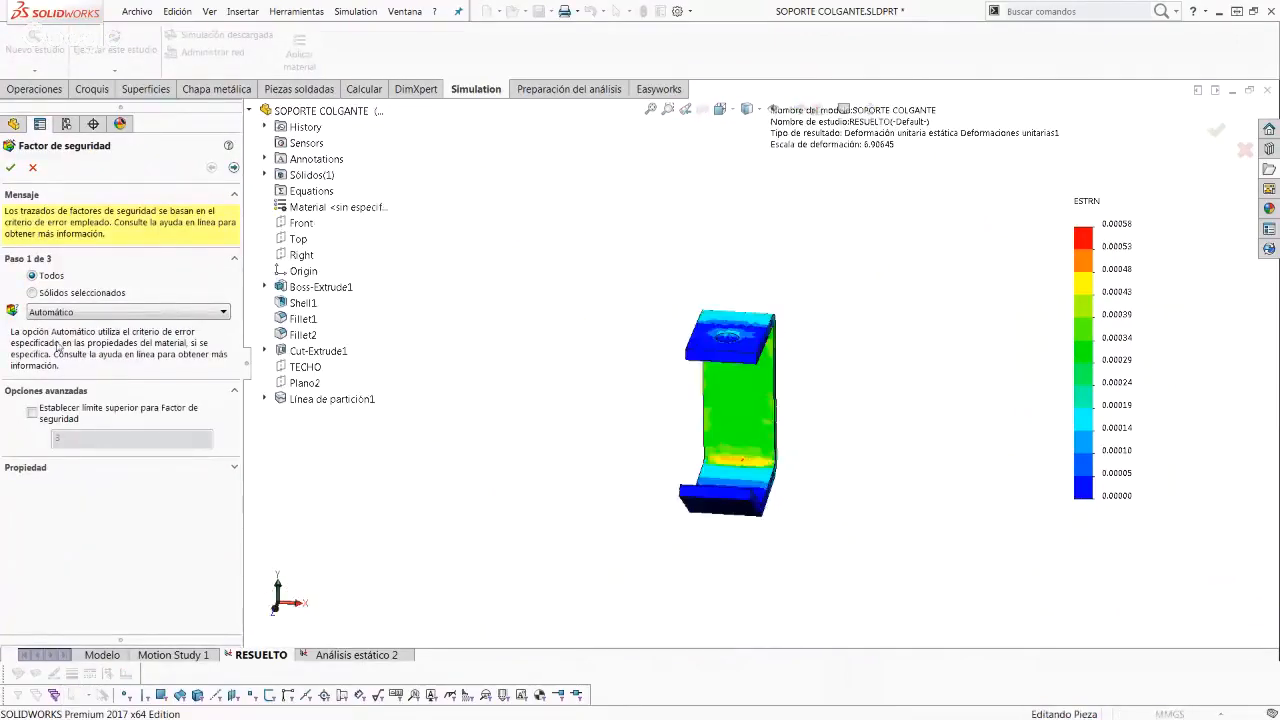
click(102, 312)
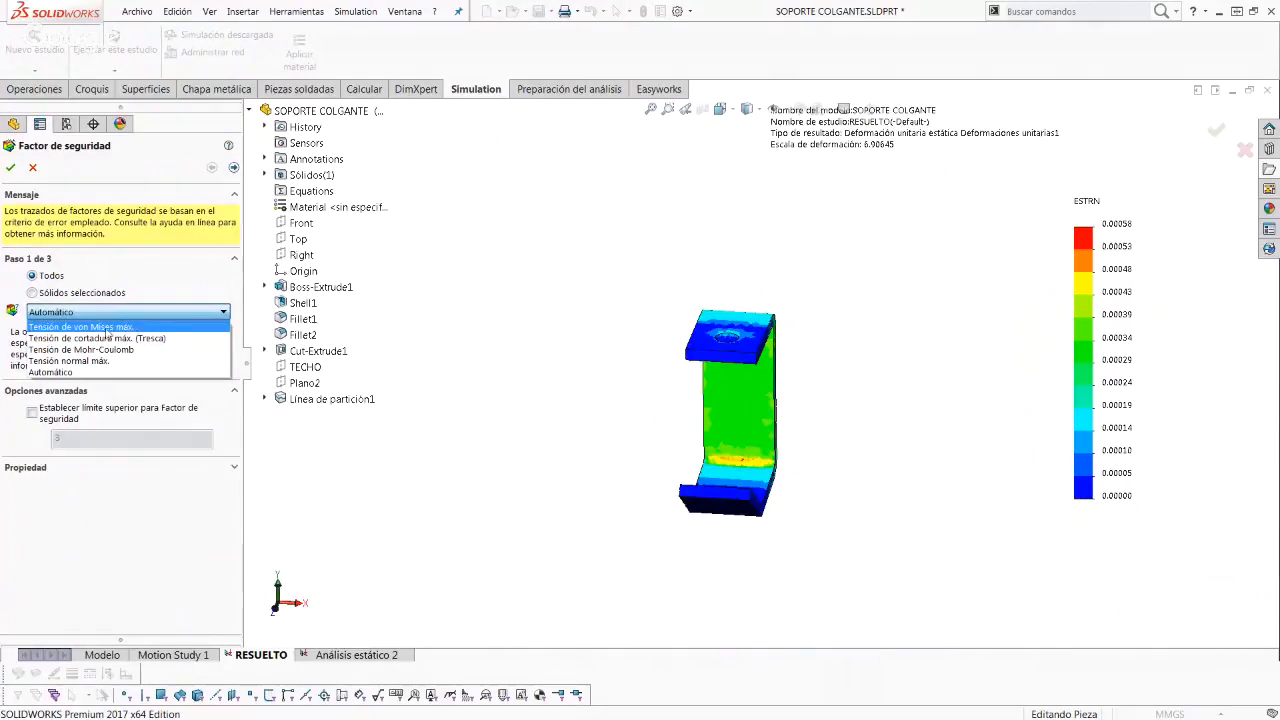
click(118, 327)
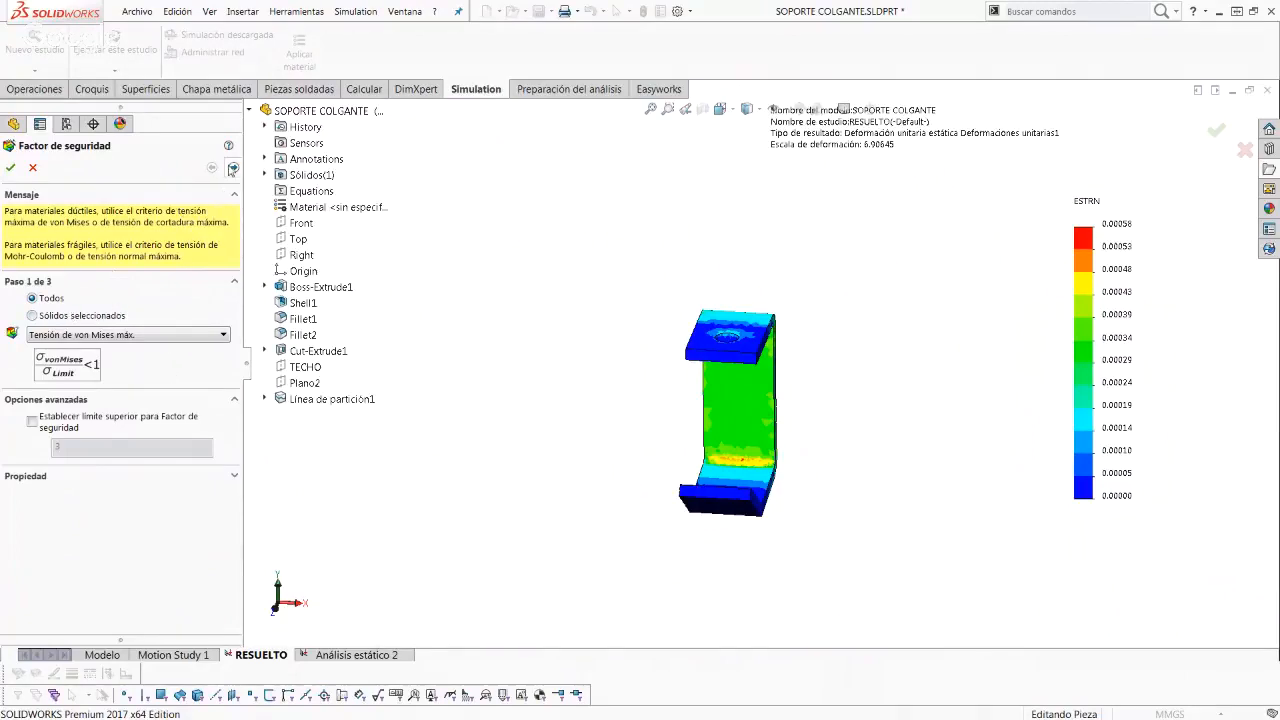
click(233, 167)
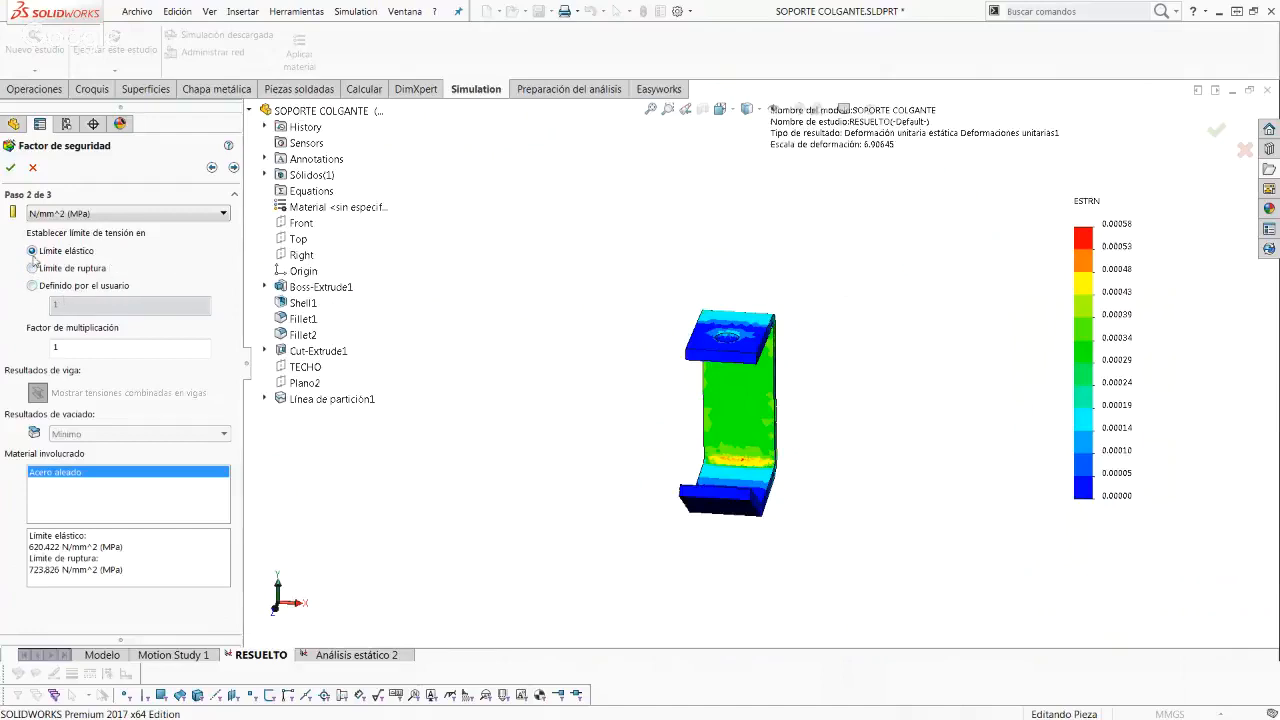
click(233, 168)
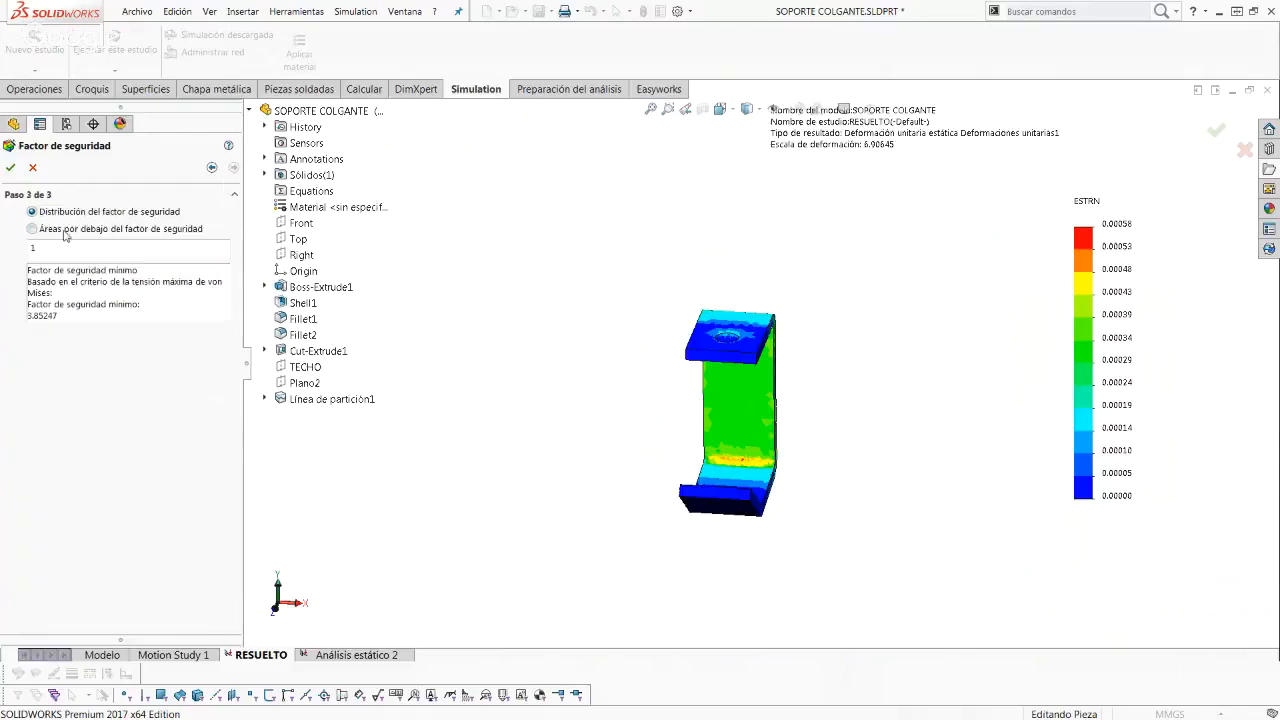
click(10, 168)
Step: Examine the factor of safety plot on the bracket from several angles against its colour legend
middle_drag(735, 400, 704, 402)
ctrl+middle_drag(727, 360, 625, 436)
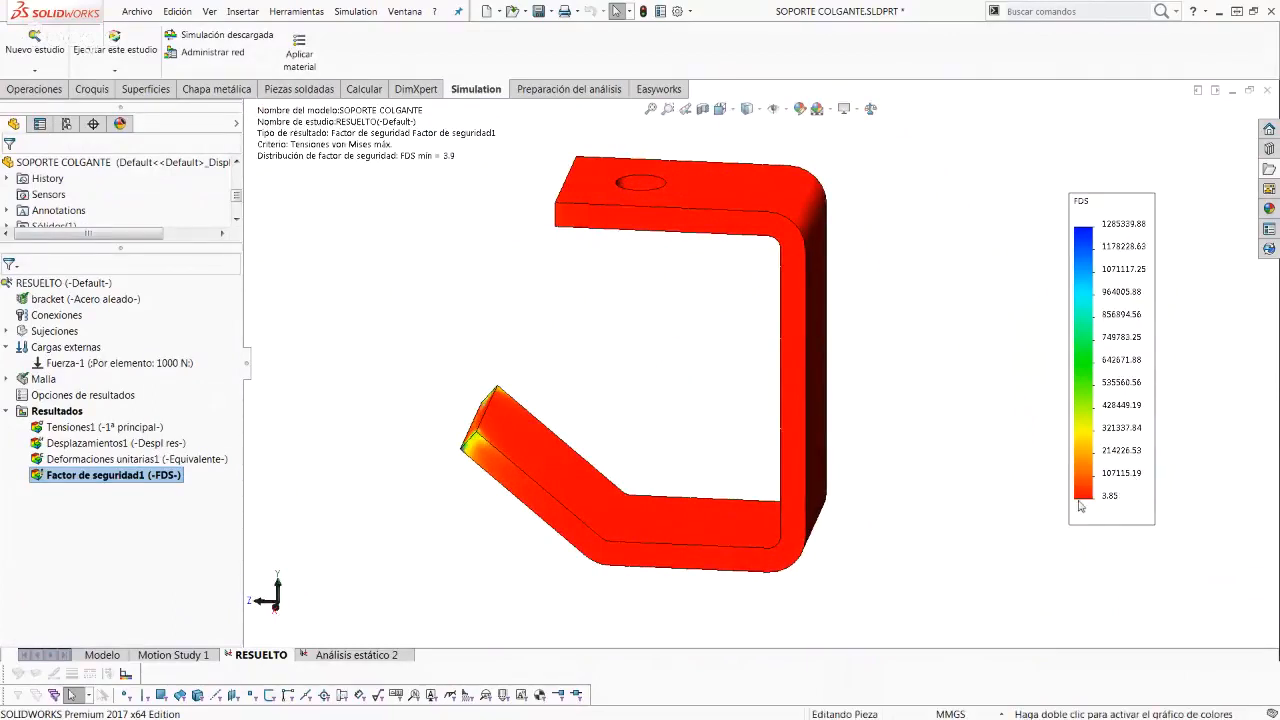
scroll(534, 500, up, 3)
middle_drag(534, 500, 606, 451)
scroll(626, 441, down, 2)
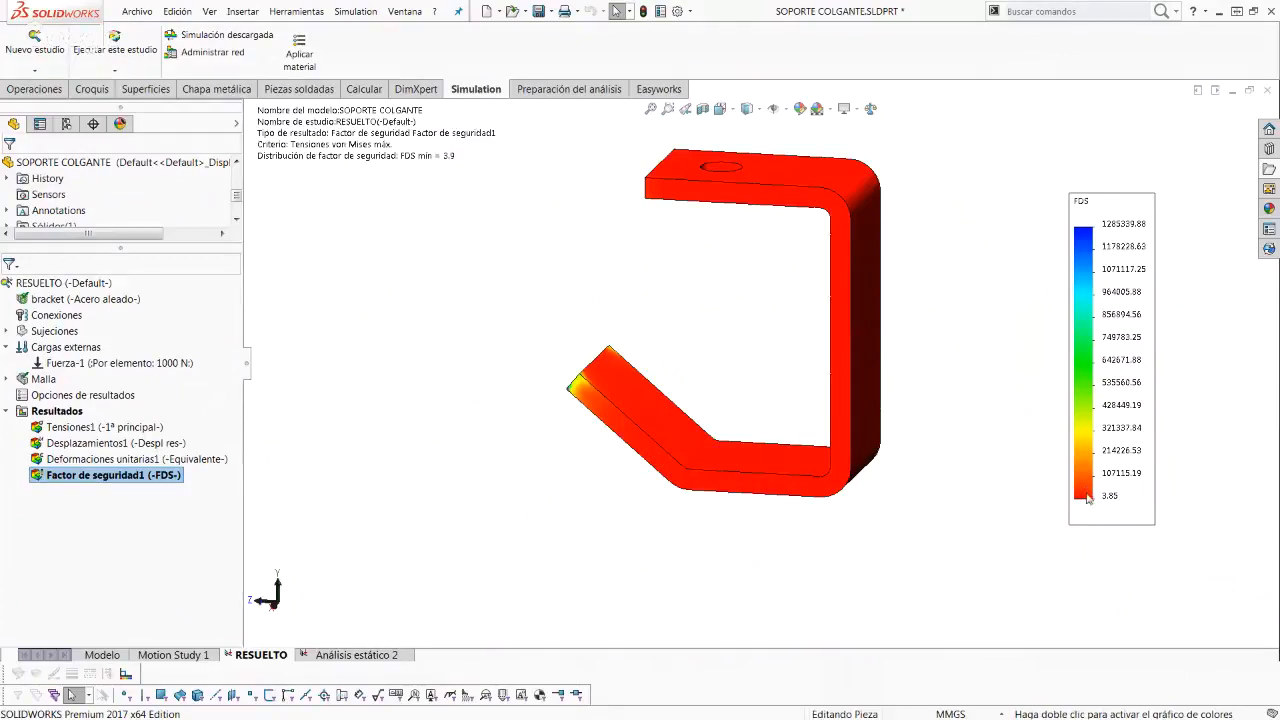
middle_drag(930, 443, 900, 432)
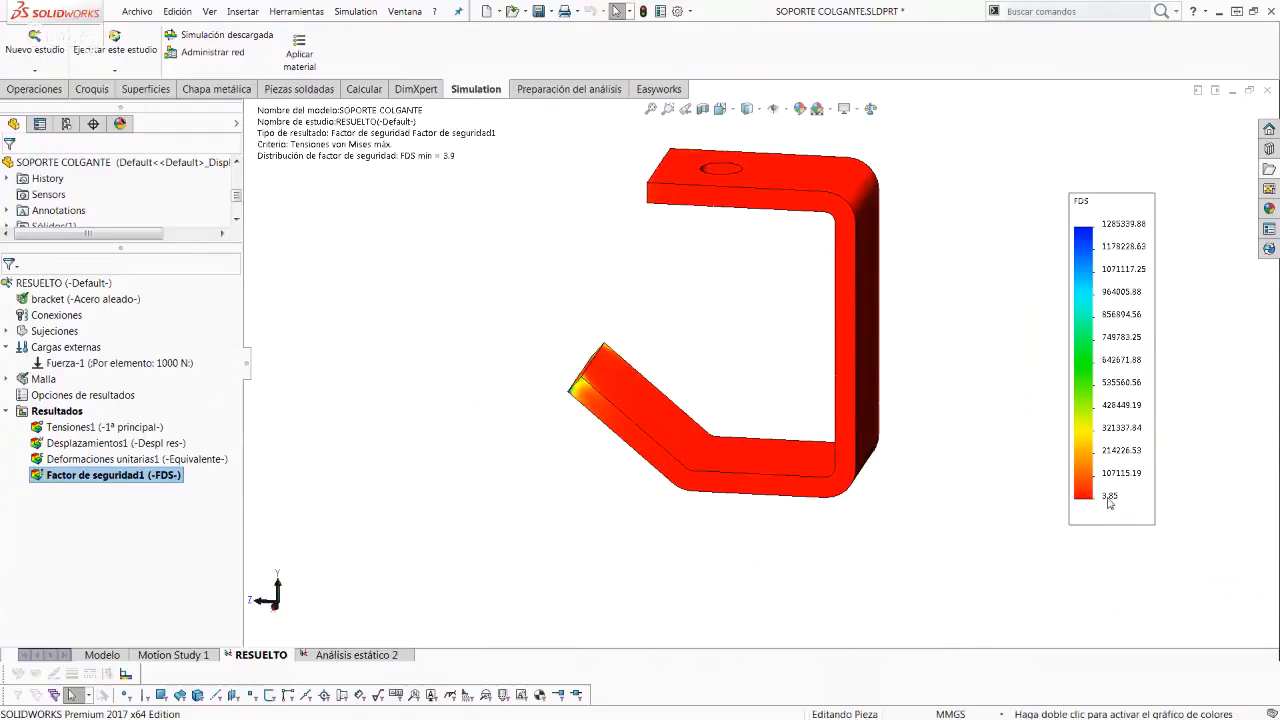
middle_drag(890, 378, 820, 425)
scroll(866, 406, down, 2)
scroll(777, 425, up, 2)
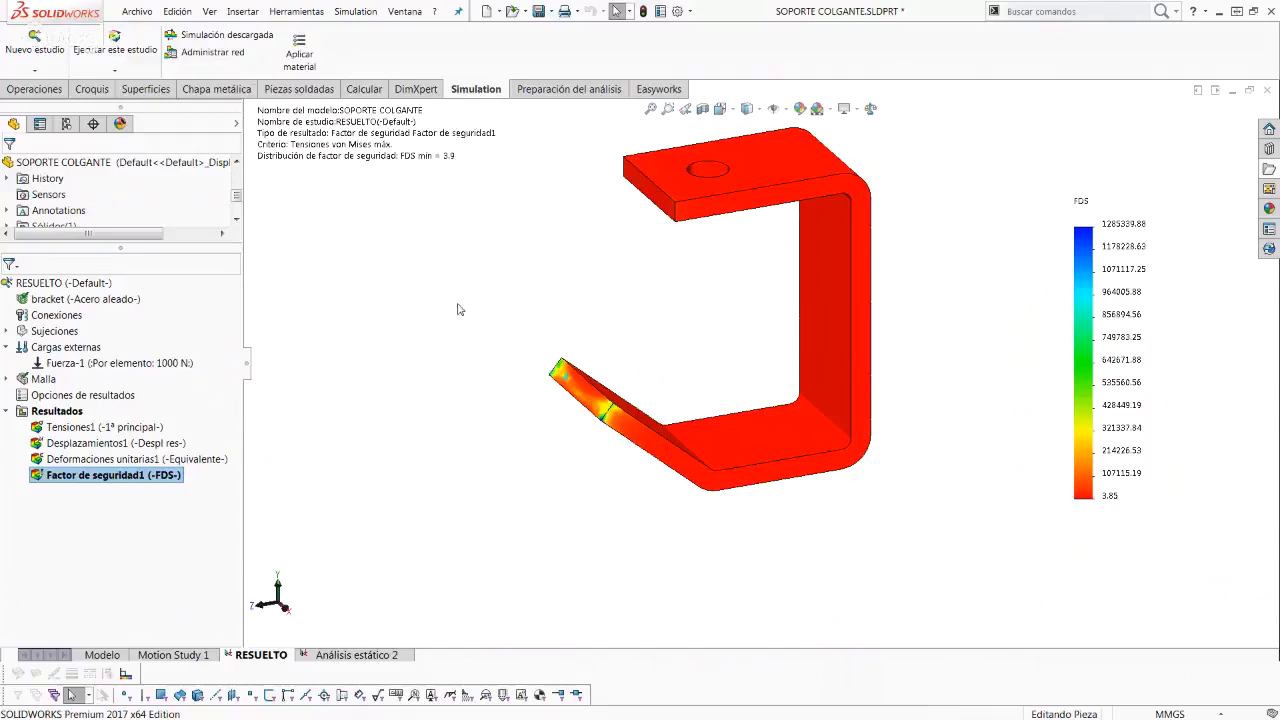
Step: Switch to the open TwoRingsAssem assembly and view the interlocked rings from another angle
click(405, 12)
click(444, 216)
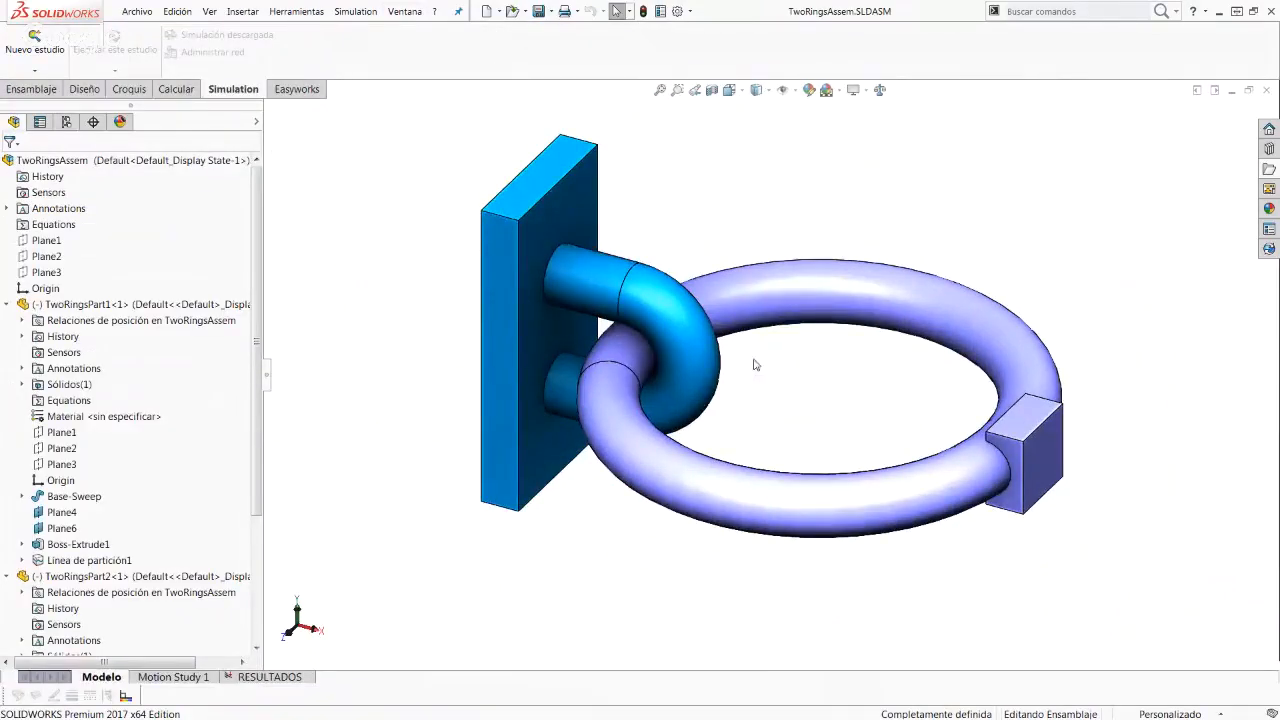
middle_drag(644, 374, 662, 428)
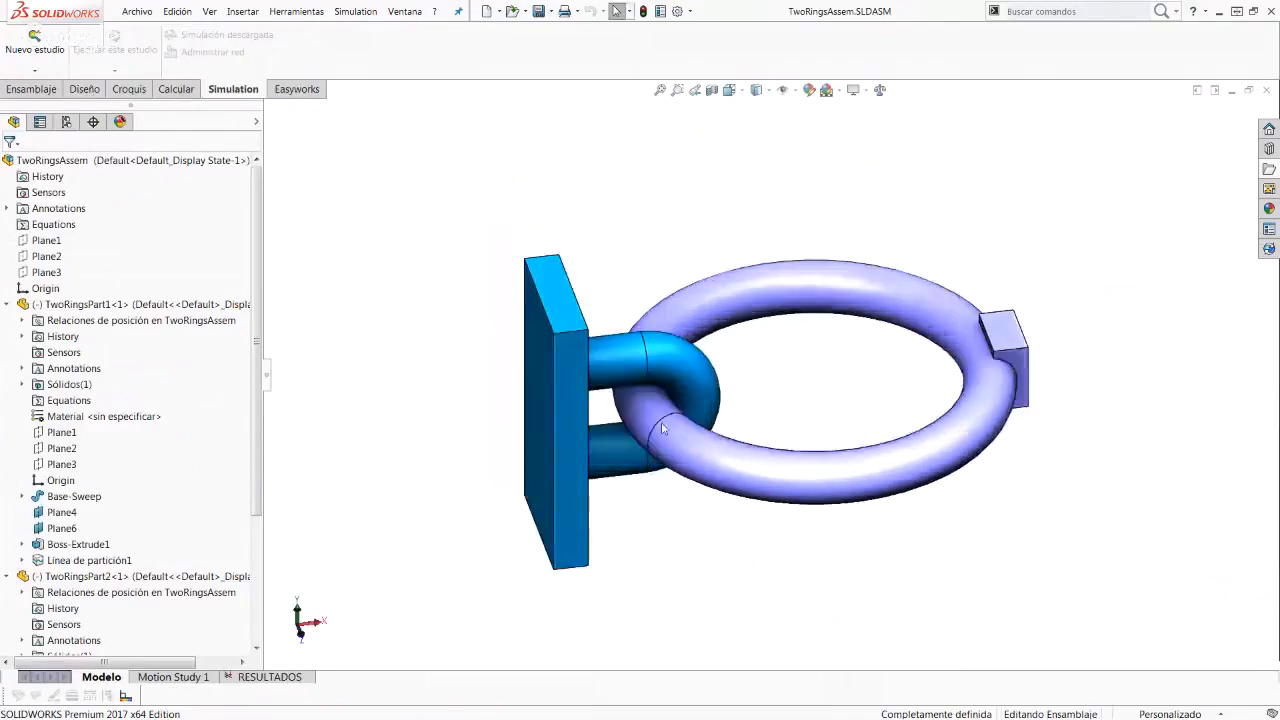
Step: Create a new static analysis study for the TwoRingsAssem assembly, keeping the default study name
mouse_move(741, 379)
middle_down()
mouse_move(723, 166)
mouse_move(729, 426)
mouse_move(766, 383)
middle_up()
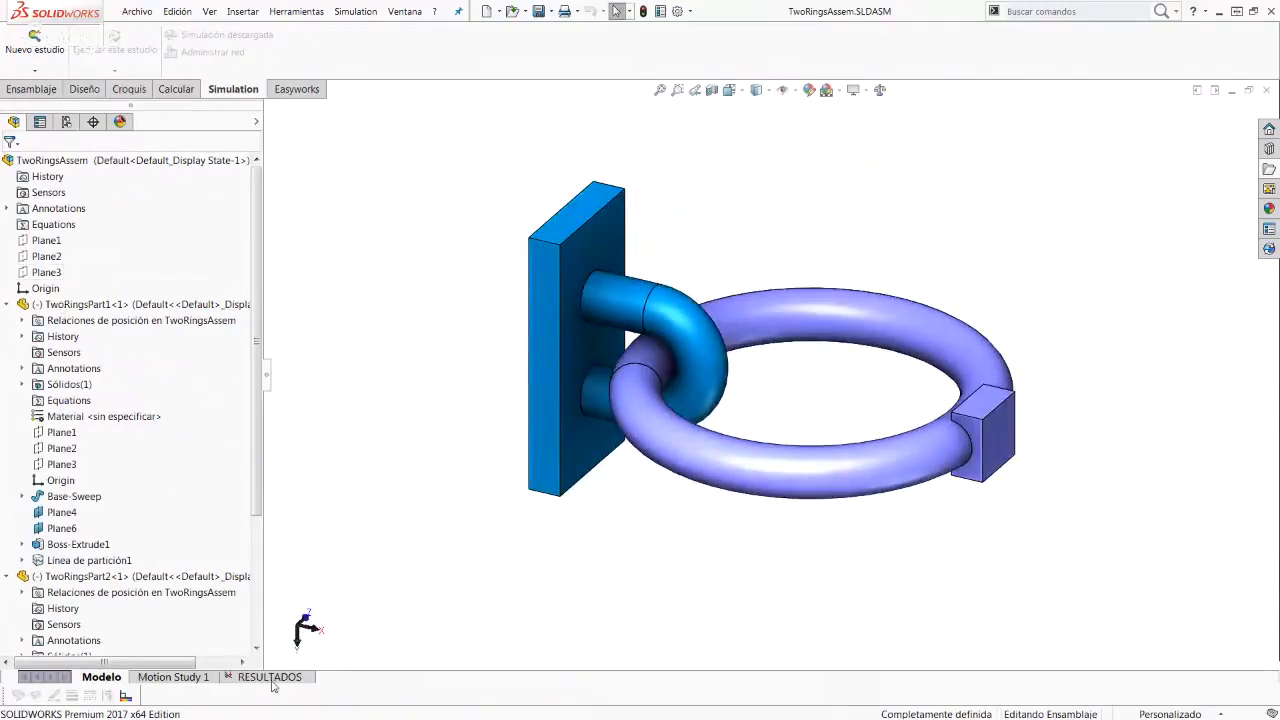
middle_drag(482, 374, 557, 368)
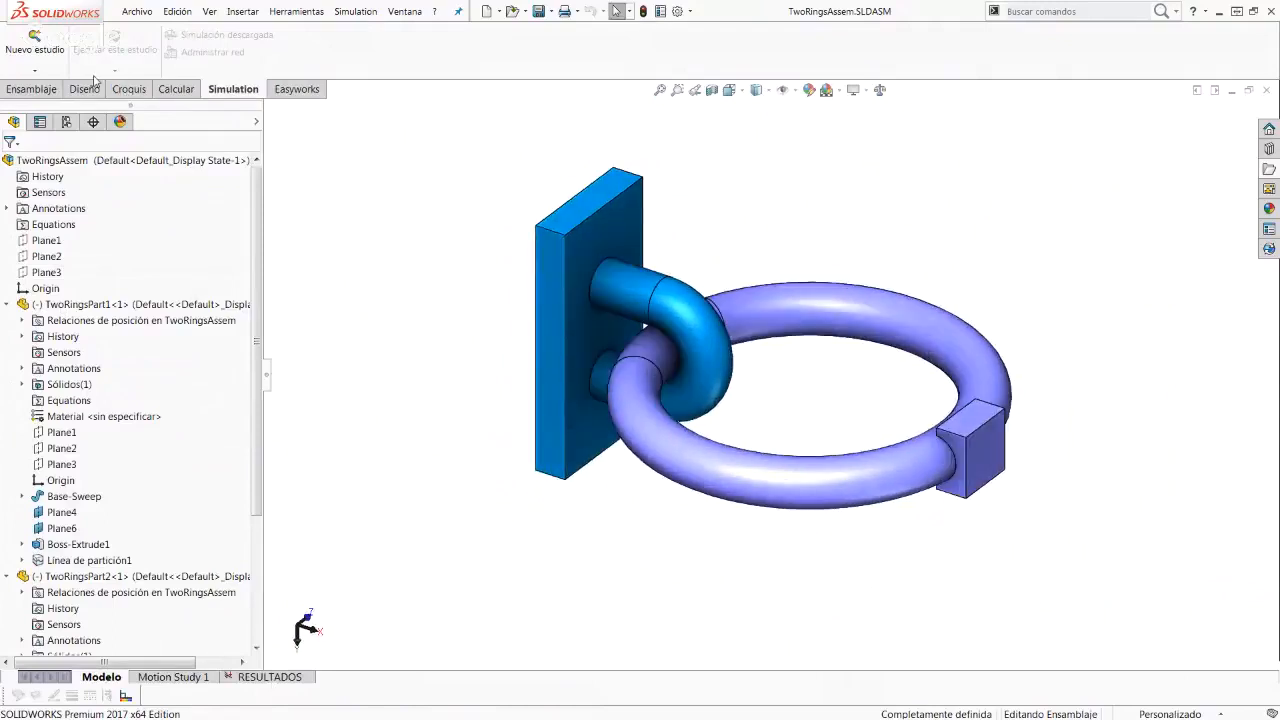
middle_drag(670, 372, 975, 535)
middle_drag(930, 472, 664, 311)
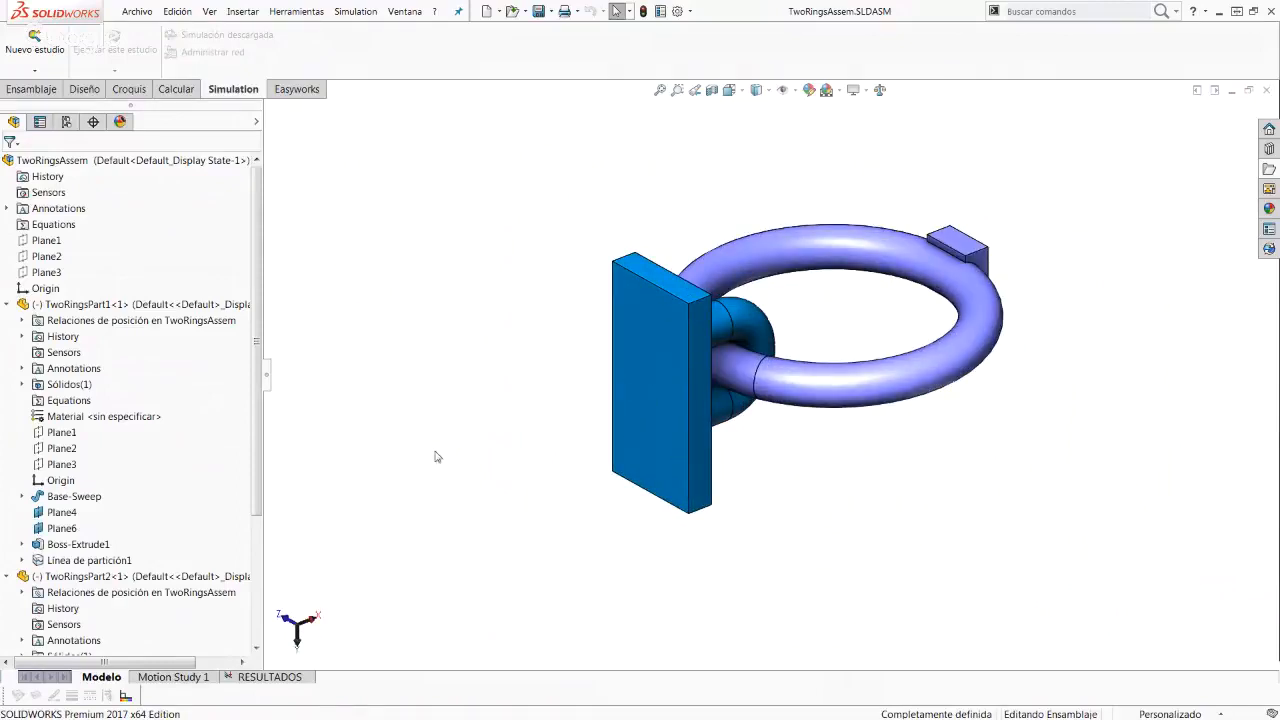
middle_drag(757, 384, 722, 348)
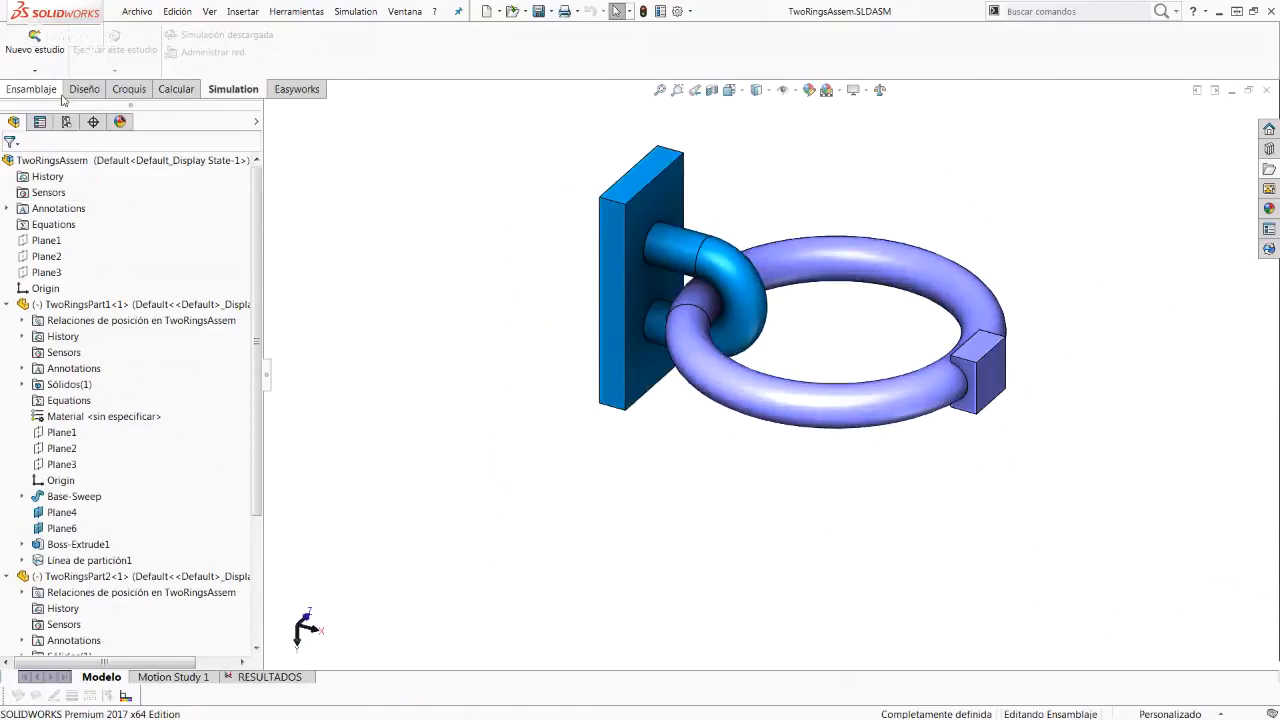
click(34, 70)
click(55, 89)
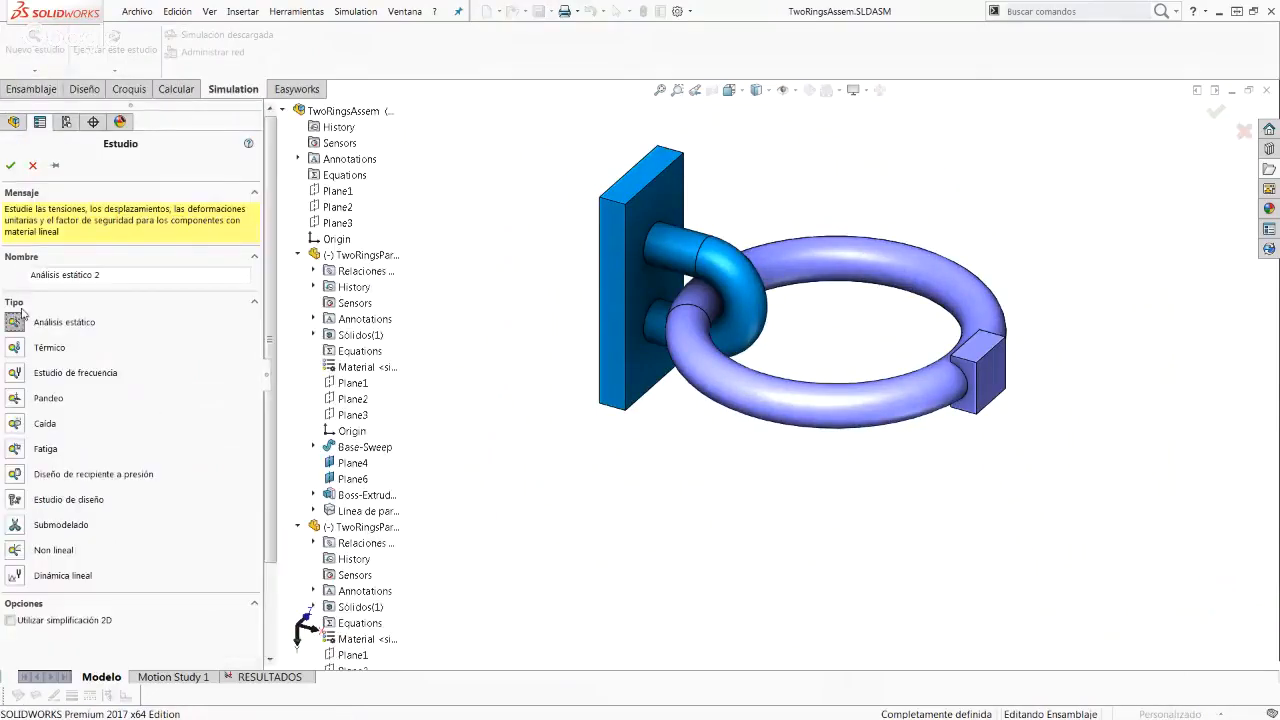
click(10, 165)
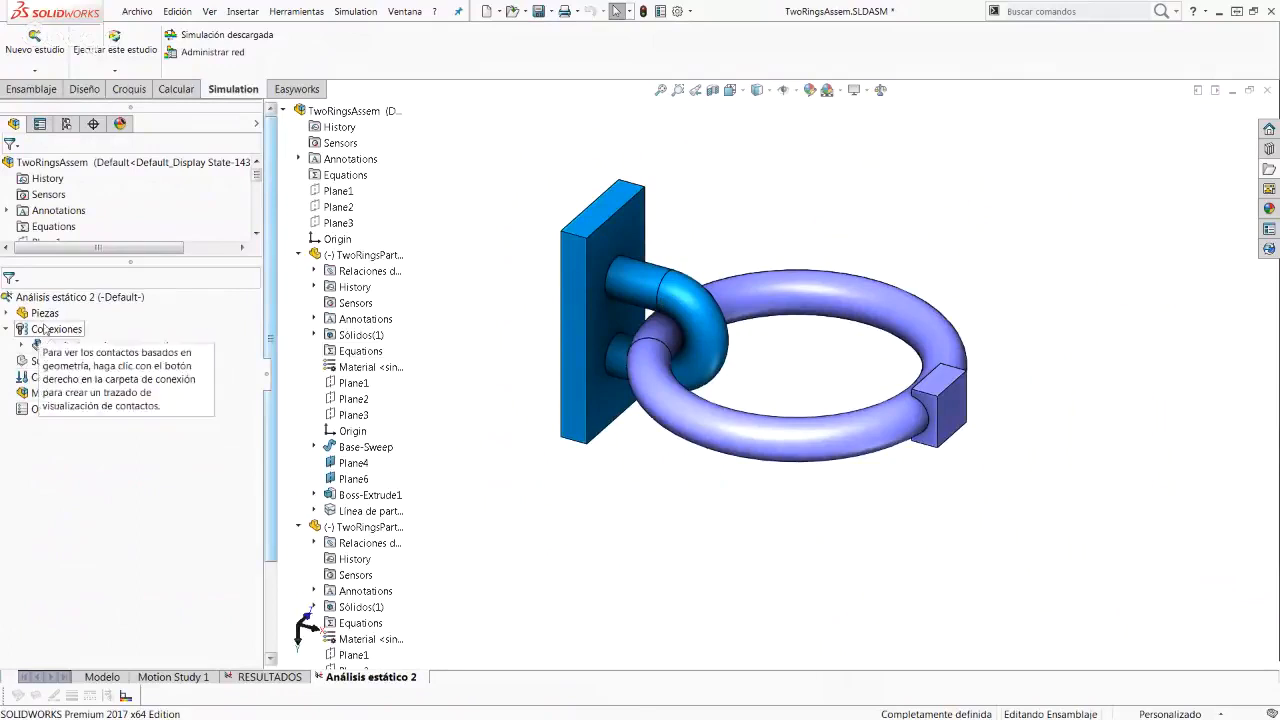
Step: Apply the Acero aleado (alloy steel) material to all parts of the study
click(7, 313)
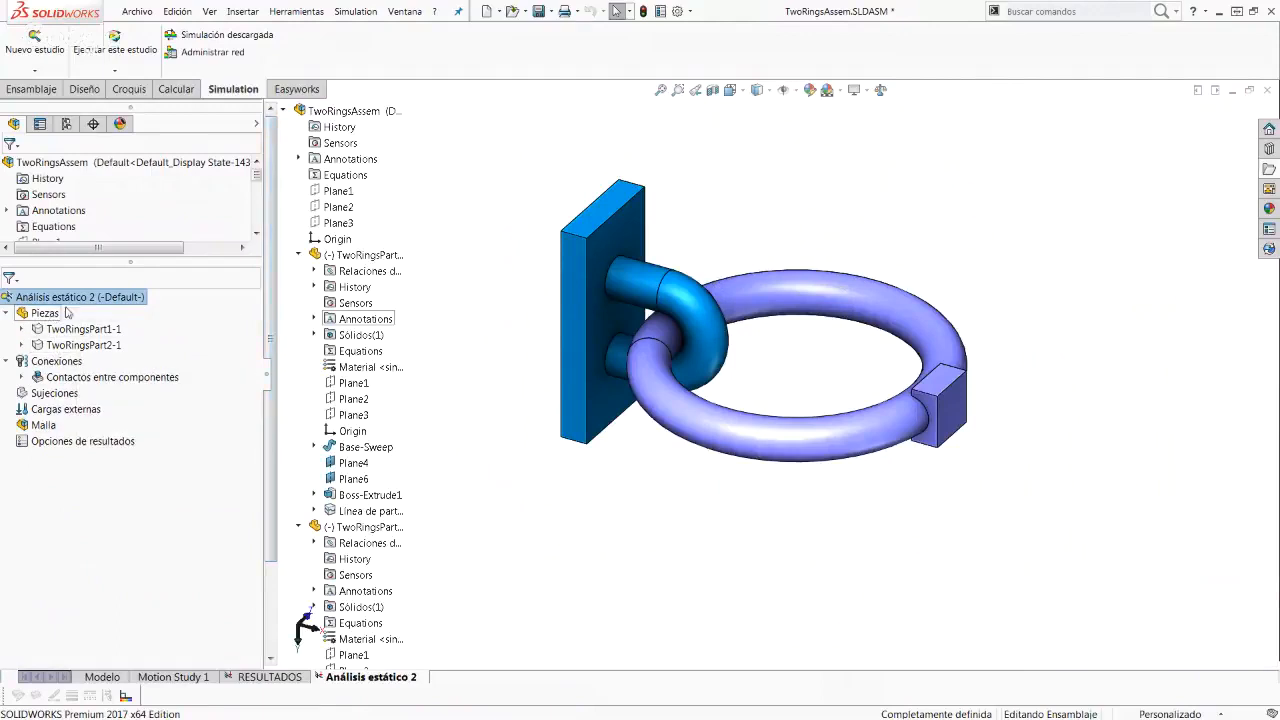
right_click(46, 316)
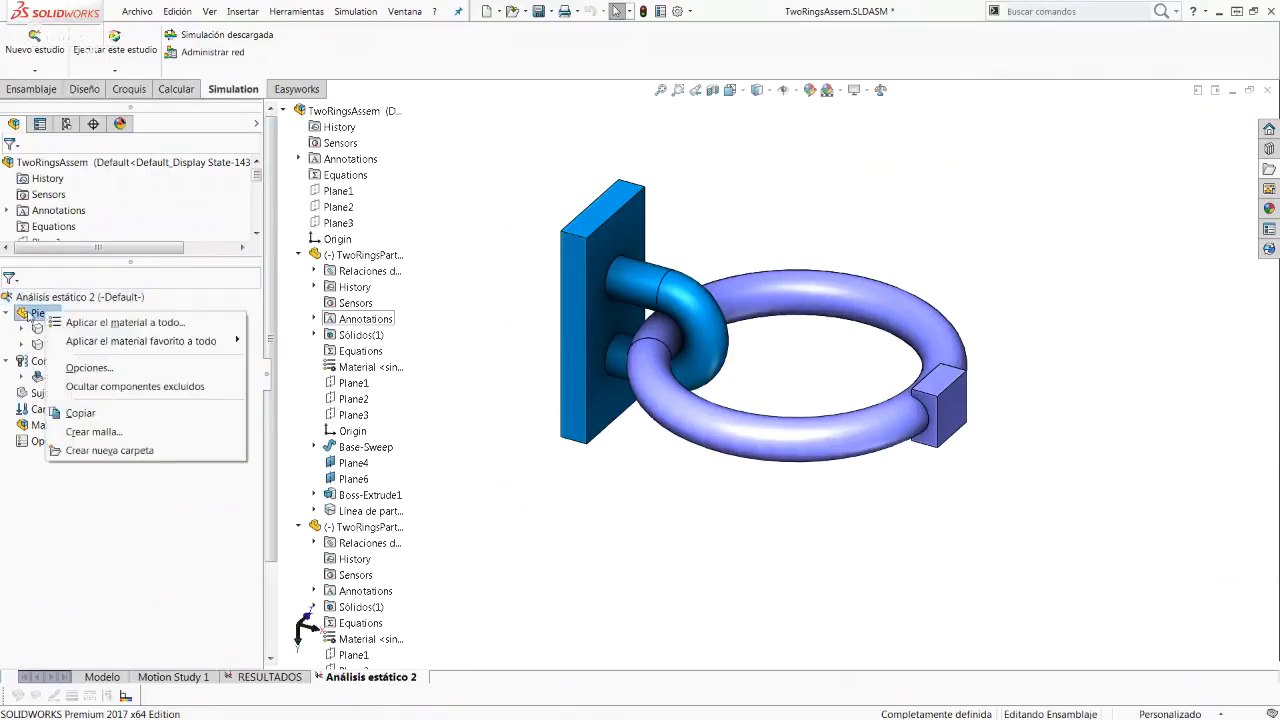
click(173, 327)
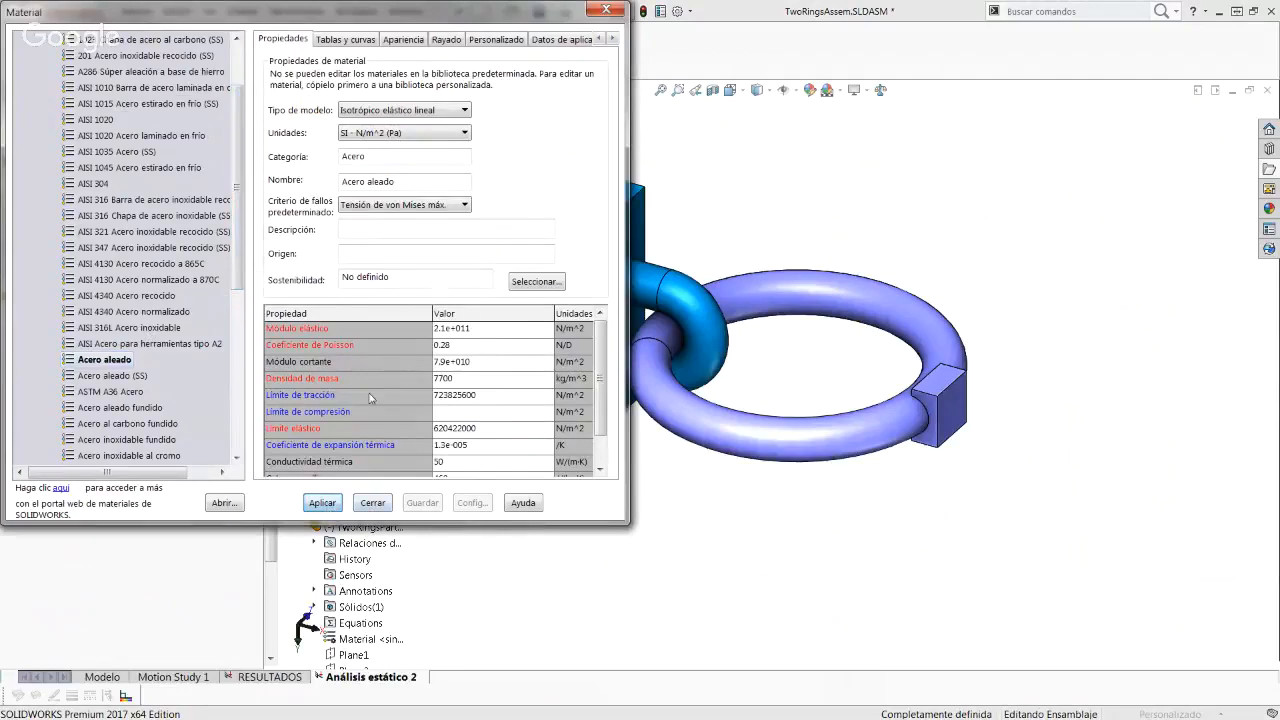
click(372, 502)
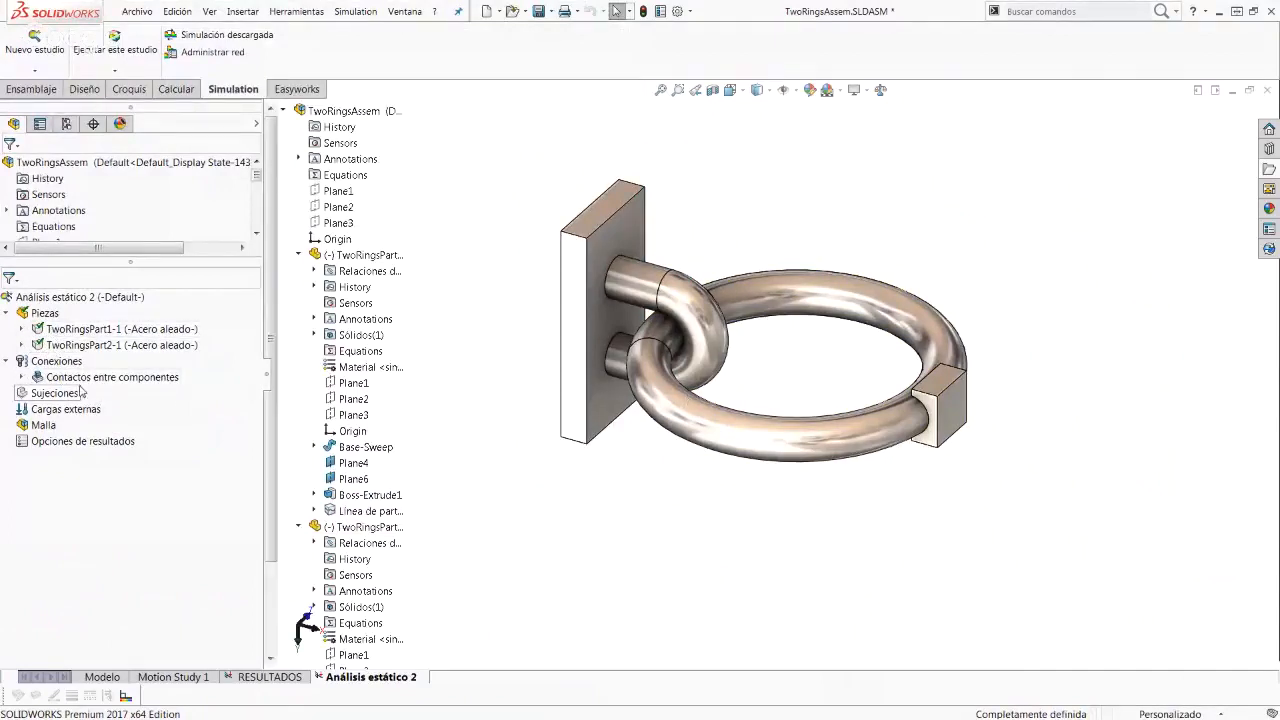
Step: Add a fixed geometry fixture to the outer end face of the block on the large ring
middle_drag(743, 337, 827, 430)
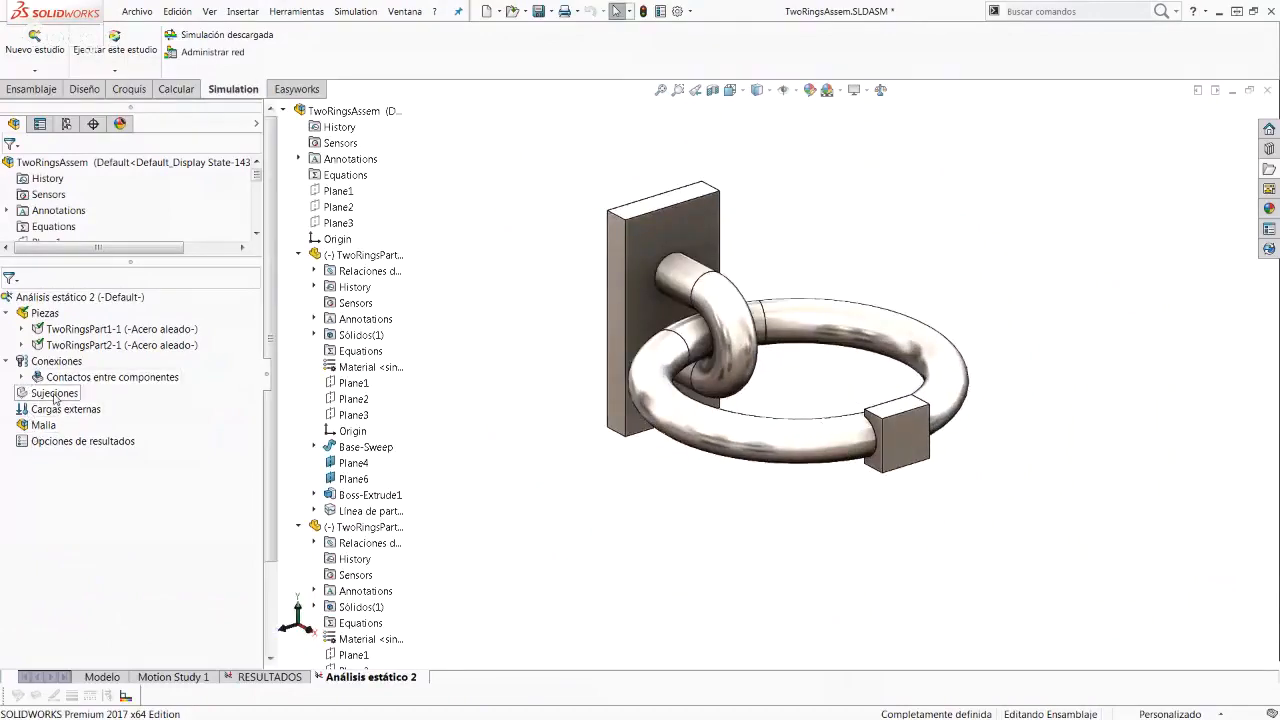
right_click(54, 395)
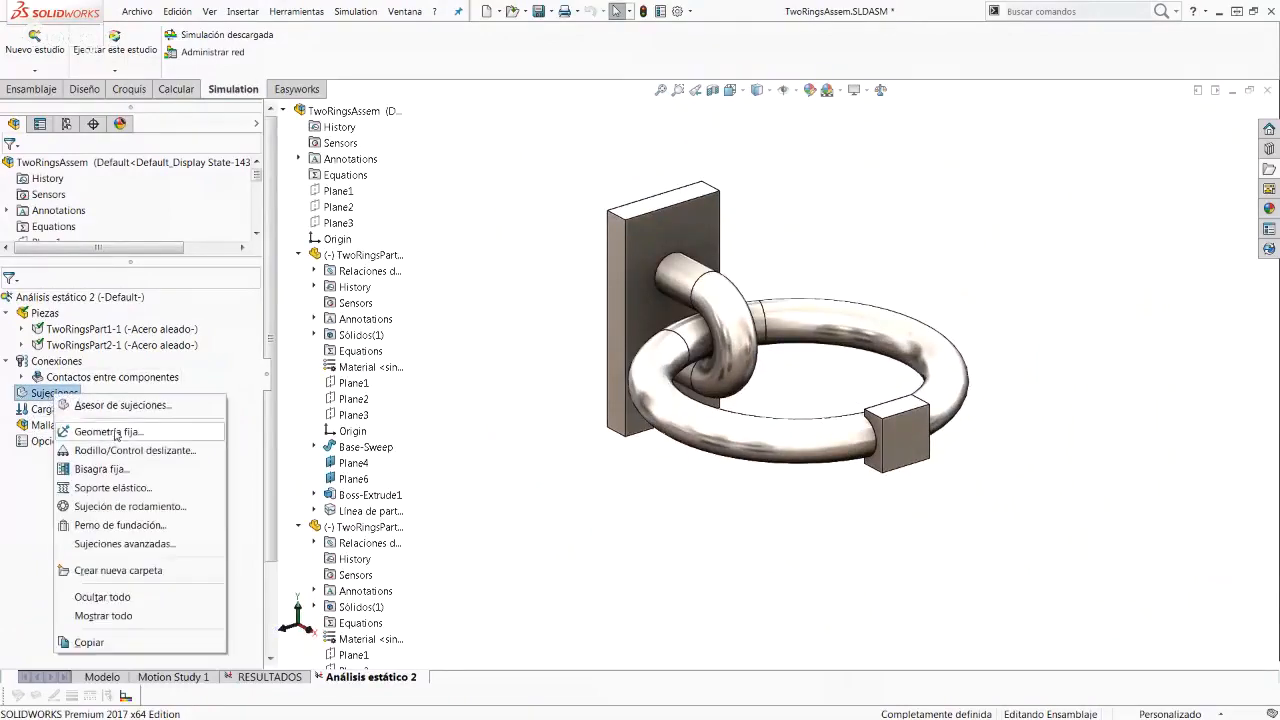
click(113, 433)
scroll(876, 435, down, 3)
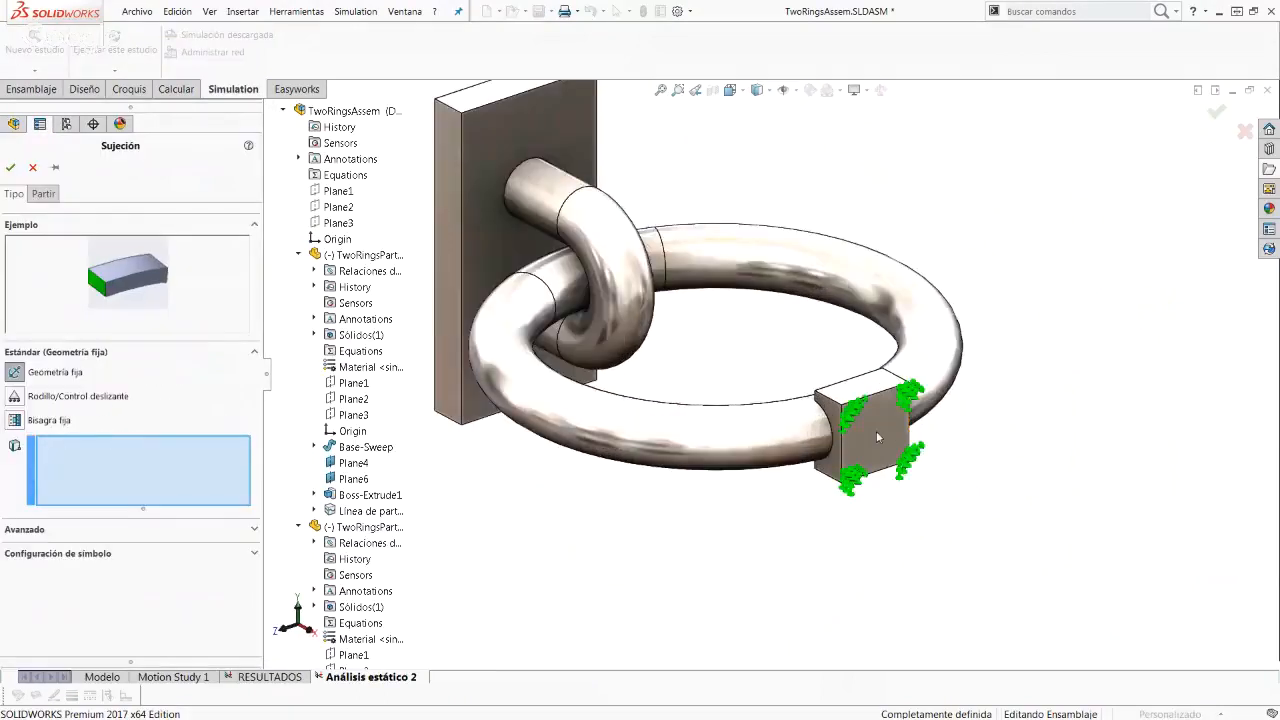
middle_drag(874, 436, 890, 458)
click(876, 450)
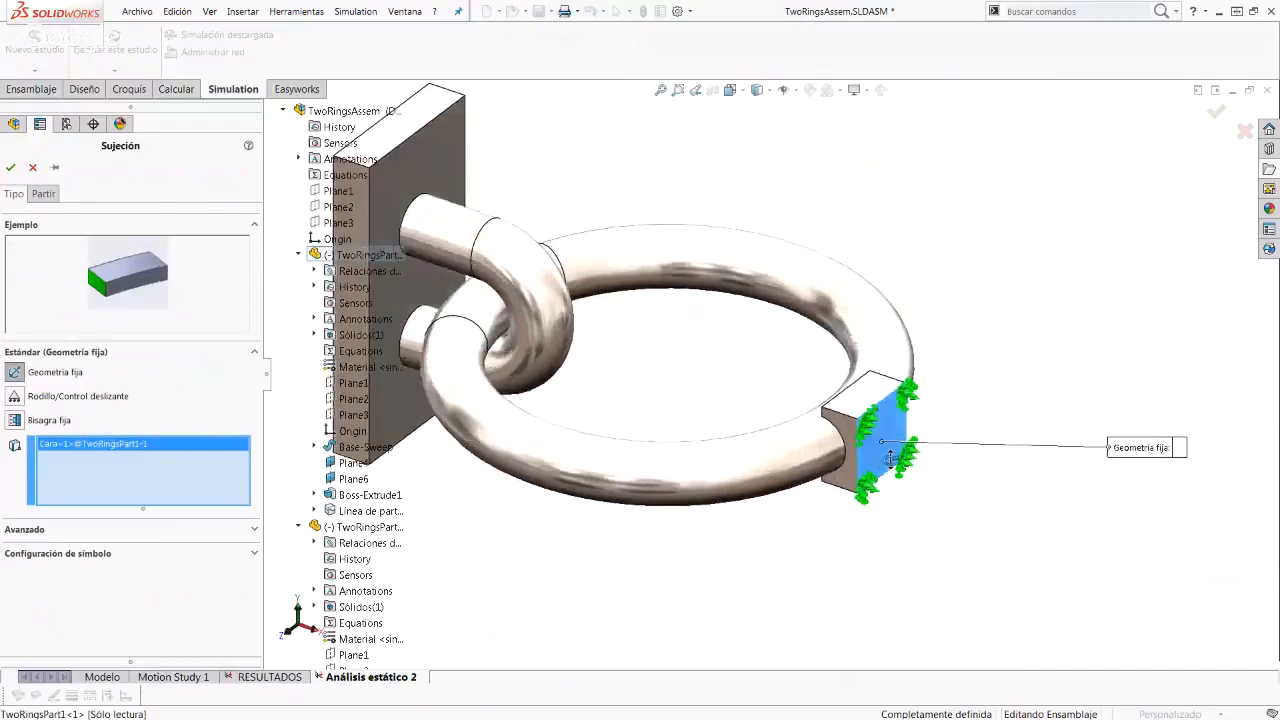
click(11, 168)
Step: Start an advanced fixture using reference geometry, with the assembly's Plane2 as the direction reference
scroll(700, 420, up, 2)
middle_drag(700, 420, 806, 421)
scroll(524, 381, down, 2)
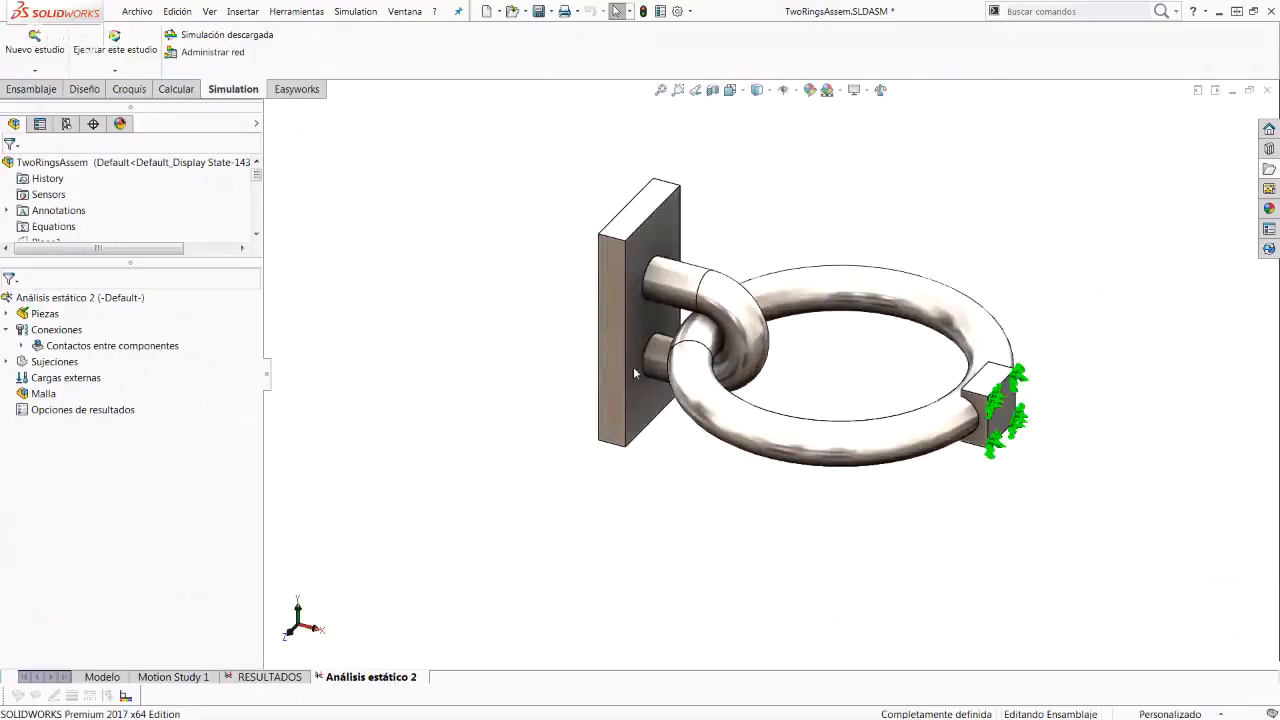
ctrl+middle_drag(660, 313, 562, 373)
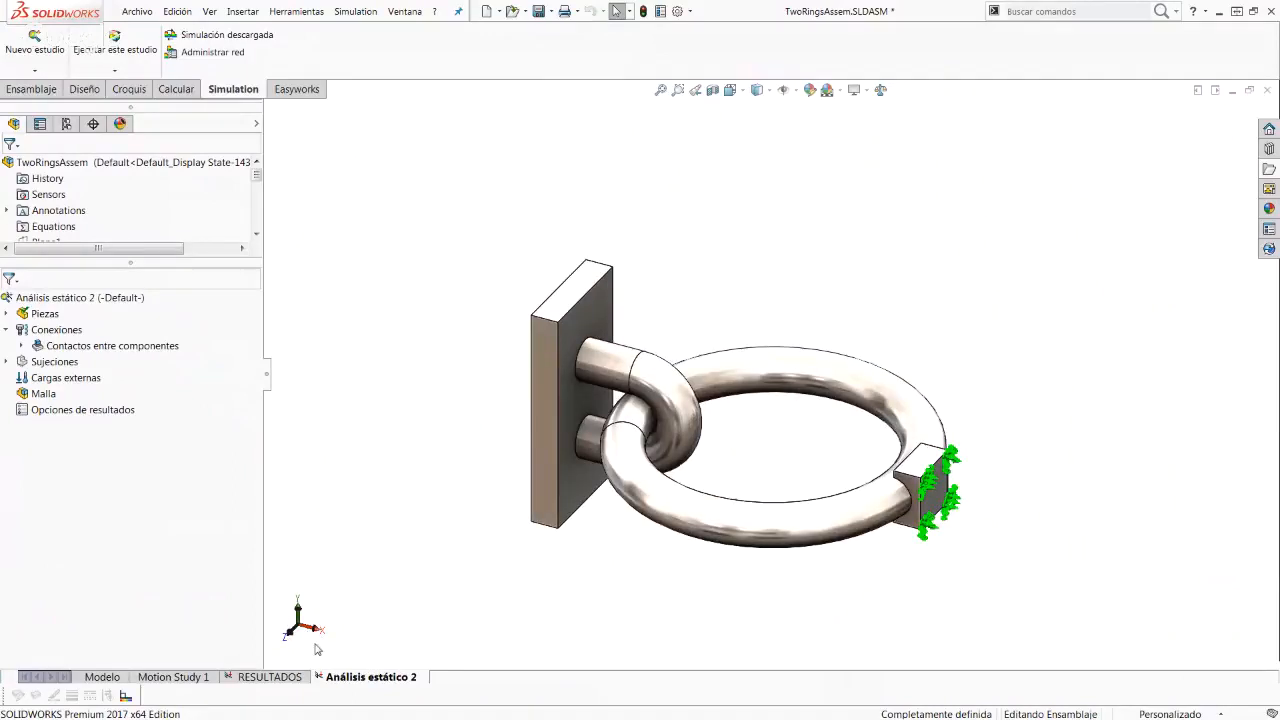
mouse_move(557, 420)
middle_down()
mouse_move(560, 385)
mouse_move(559, 424)
middle_up()
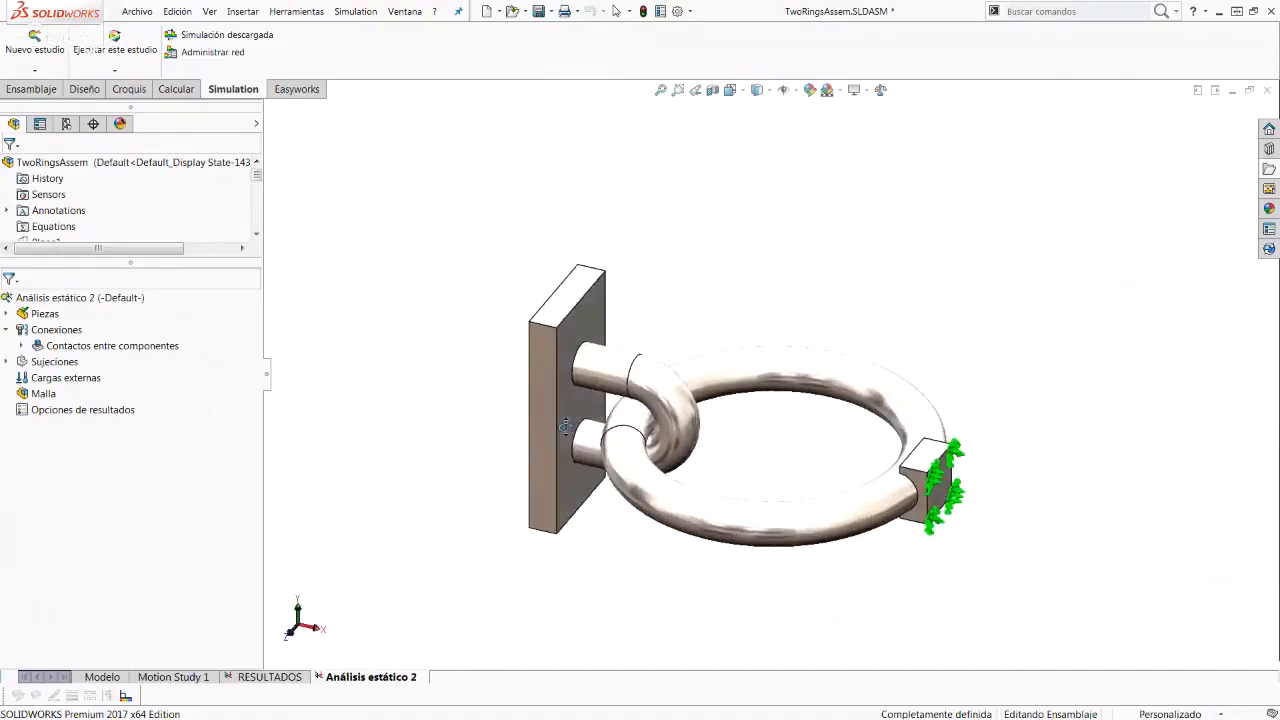
right_click(68, 366)
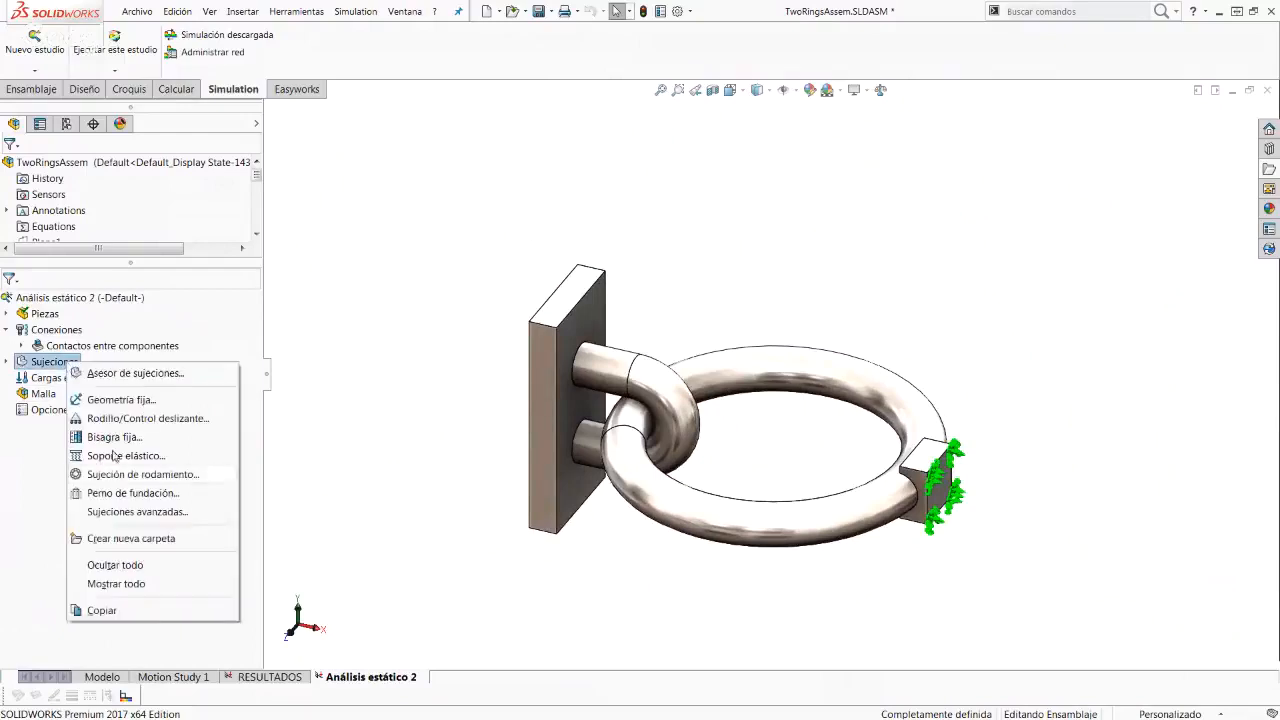
click(131, 512)
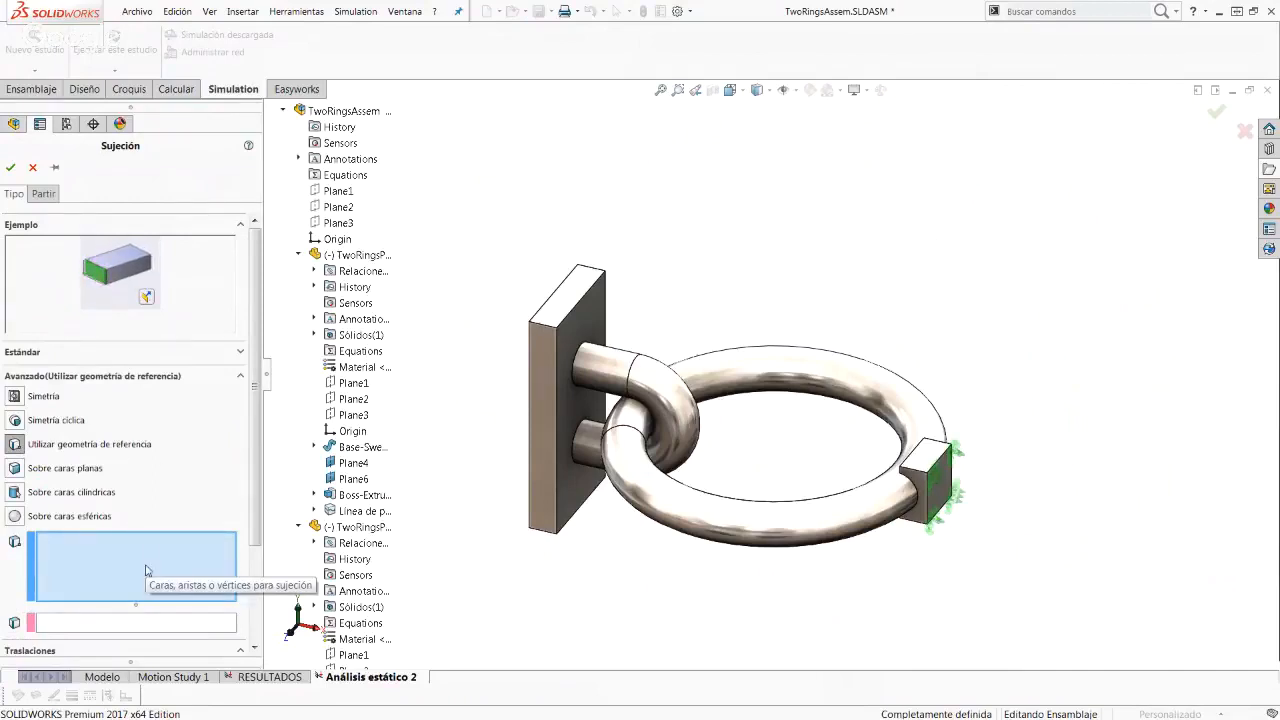
scroll(113, 585, down, 3)
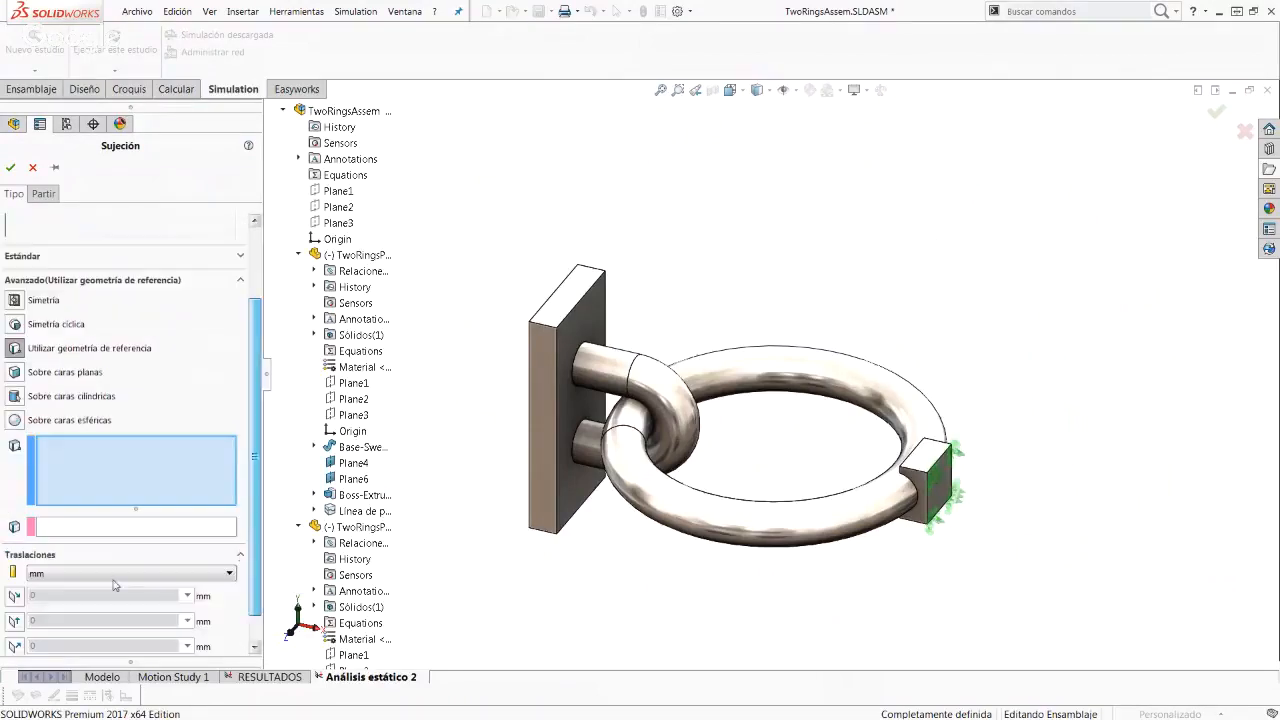
click(131, 524)
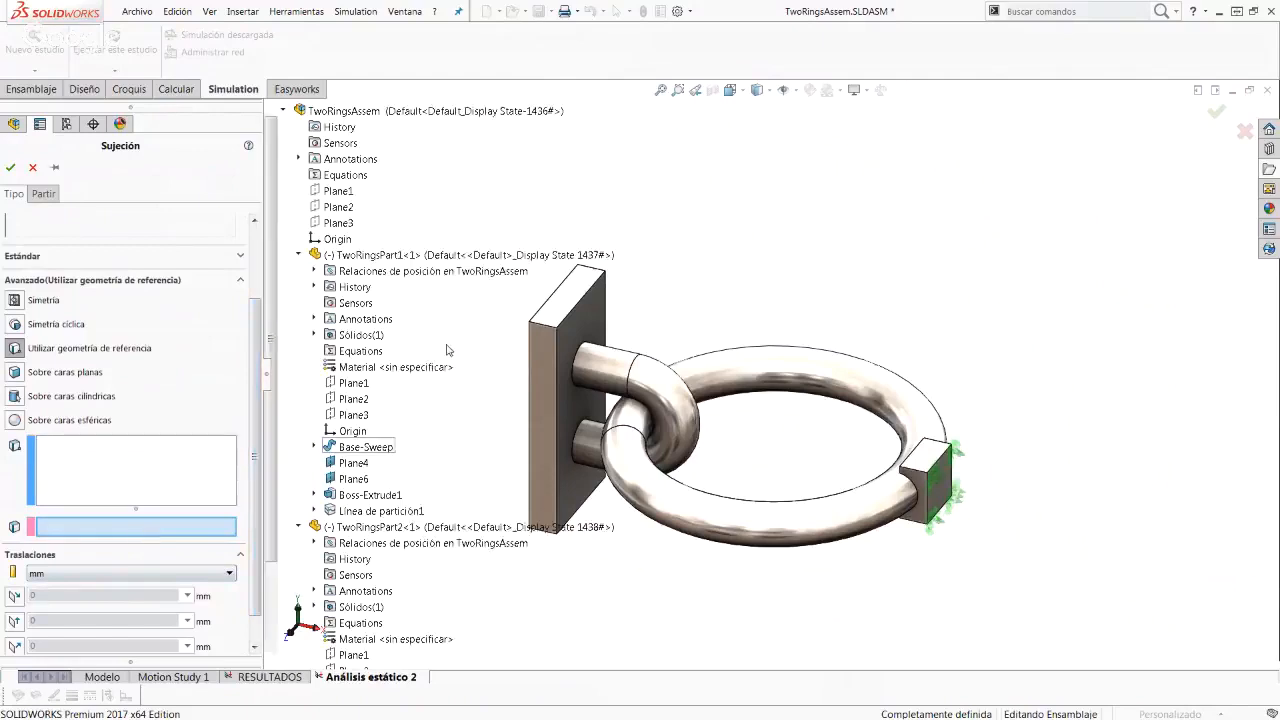
click(340, 207)
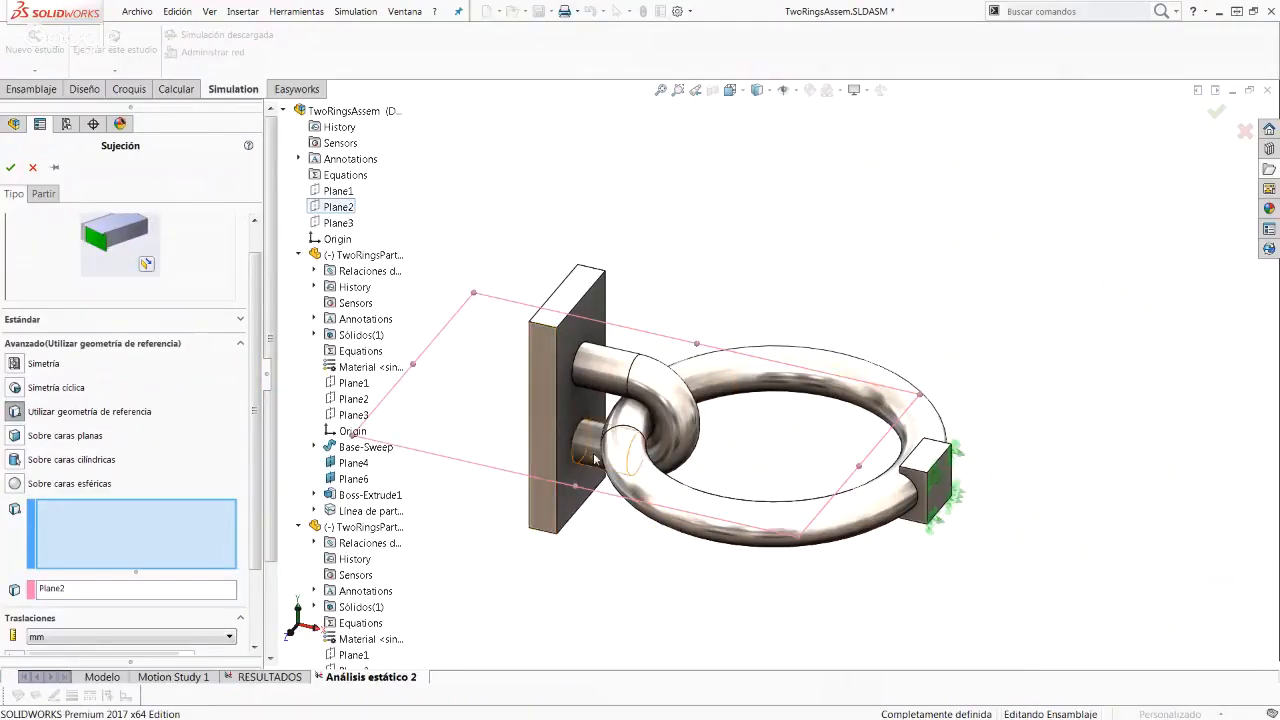
Step: Select the four narrow side faces of the TwoRingsPart2 plate as the faces to restrain
middle_drag(595, 460, 593, 416)
middle_drag(533, 366, 798, 309)
click(541, 391)
click(590, 298)
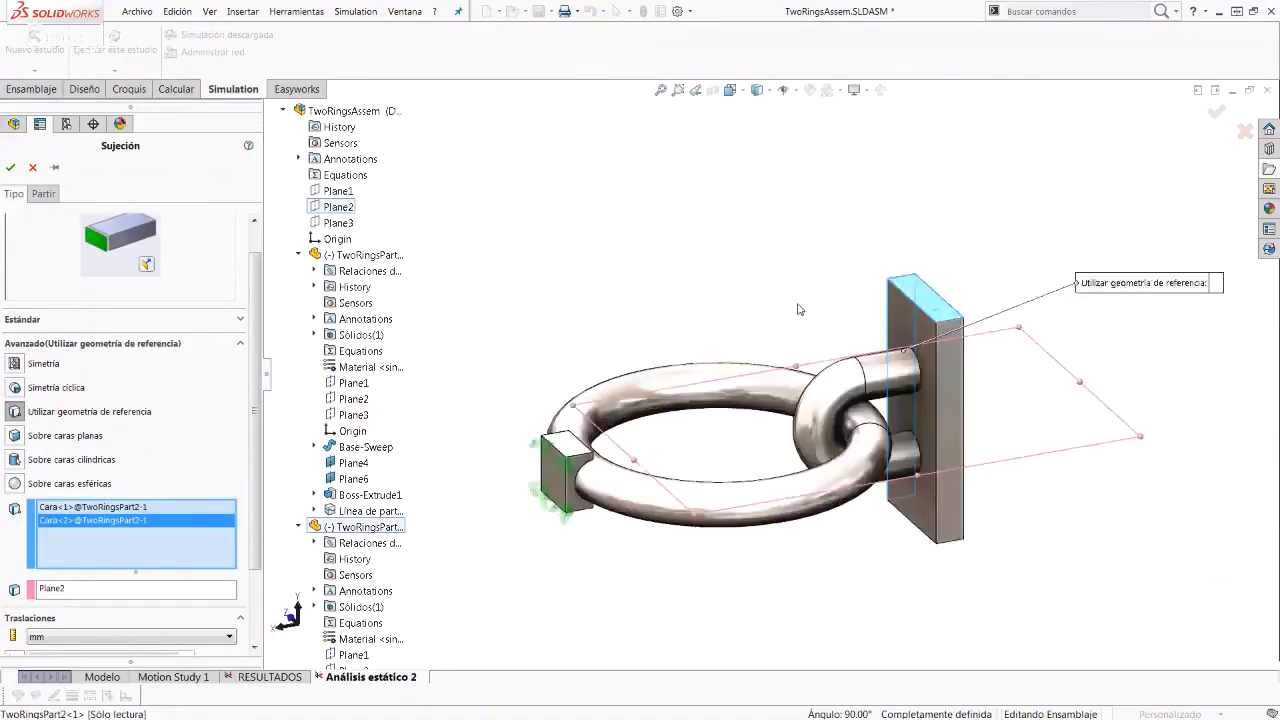
middle_drag(960, 344, 780, 379)
click(951, 534)
click(873, 642)
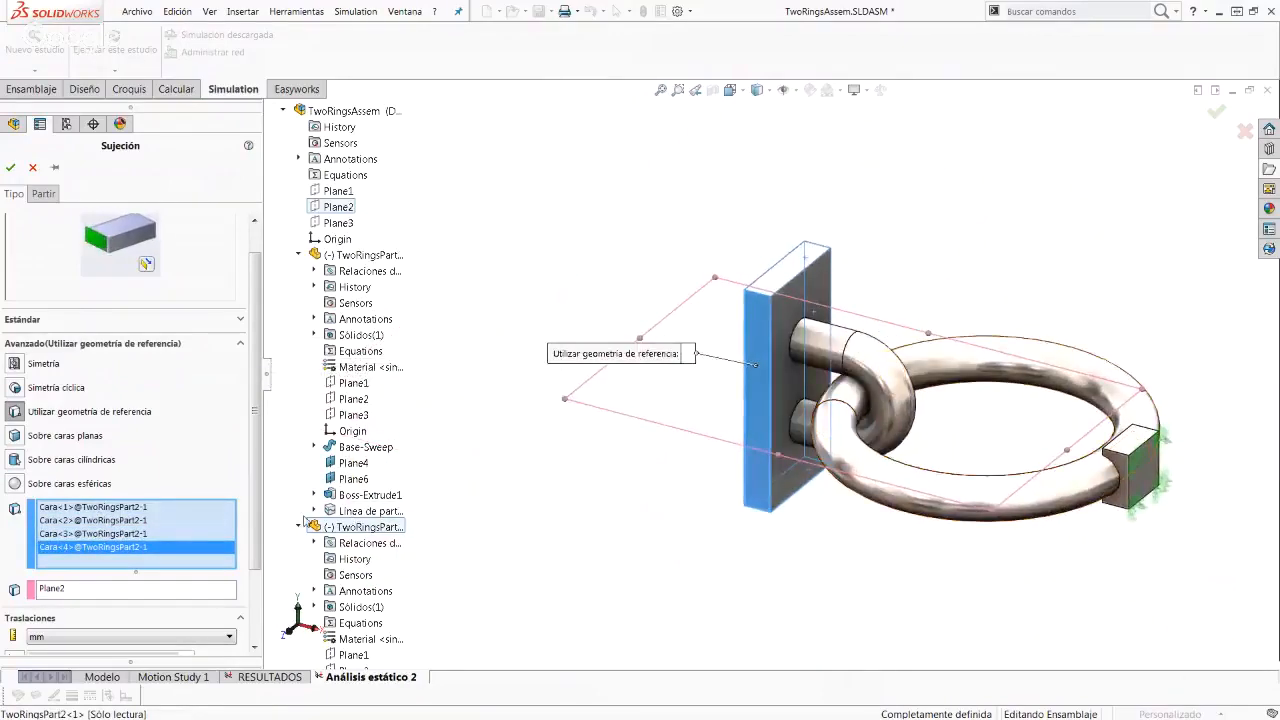
Step: Restrain the translations along plane direction 2 and normal to the plane, both at 0 mm
scroll(170, 560, down, 3)
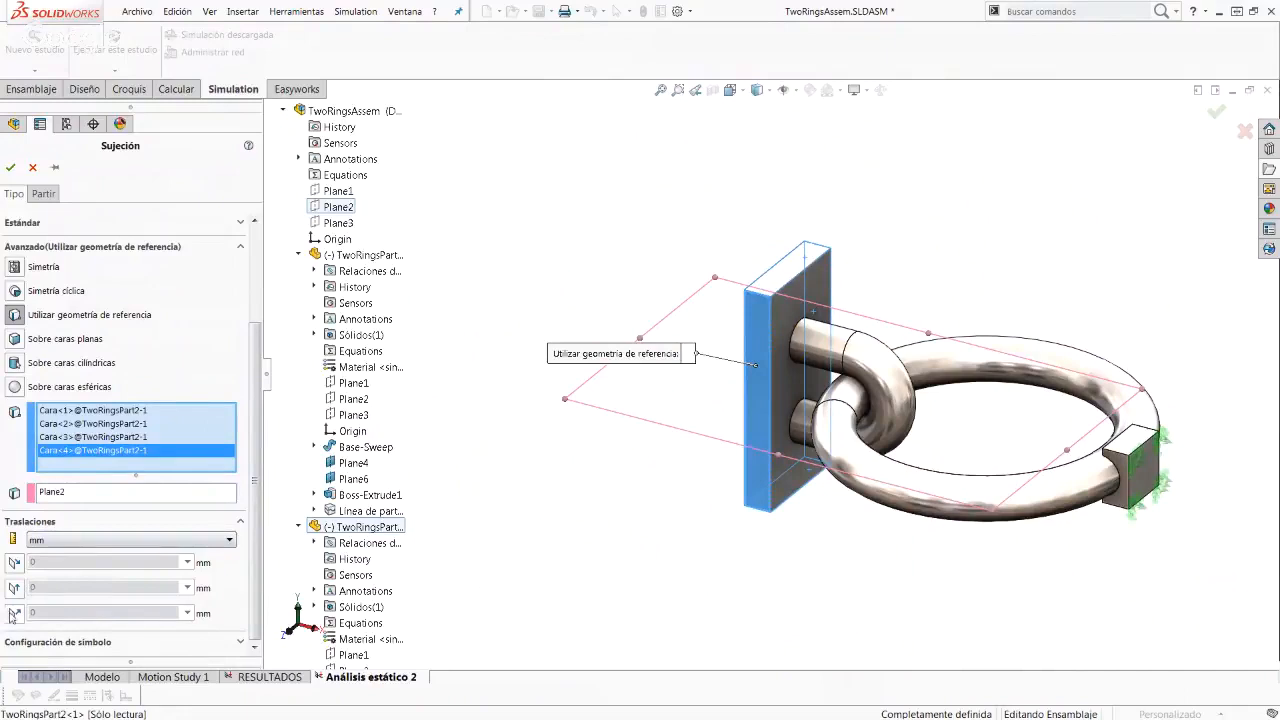
click(14, 588)
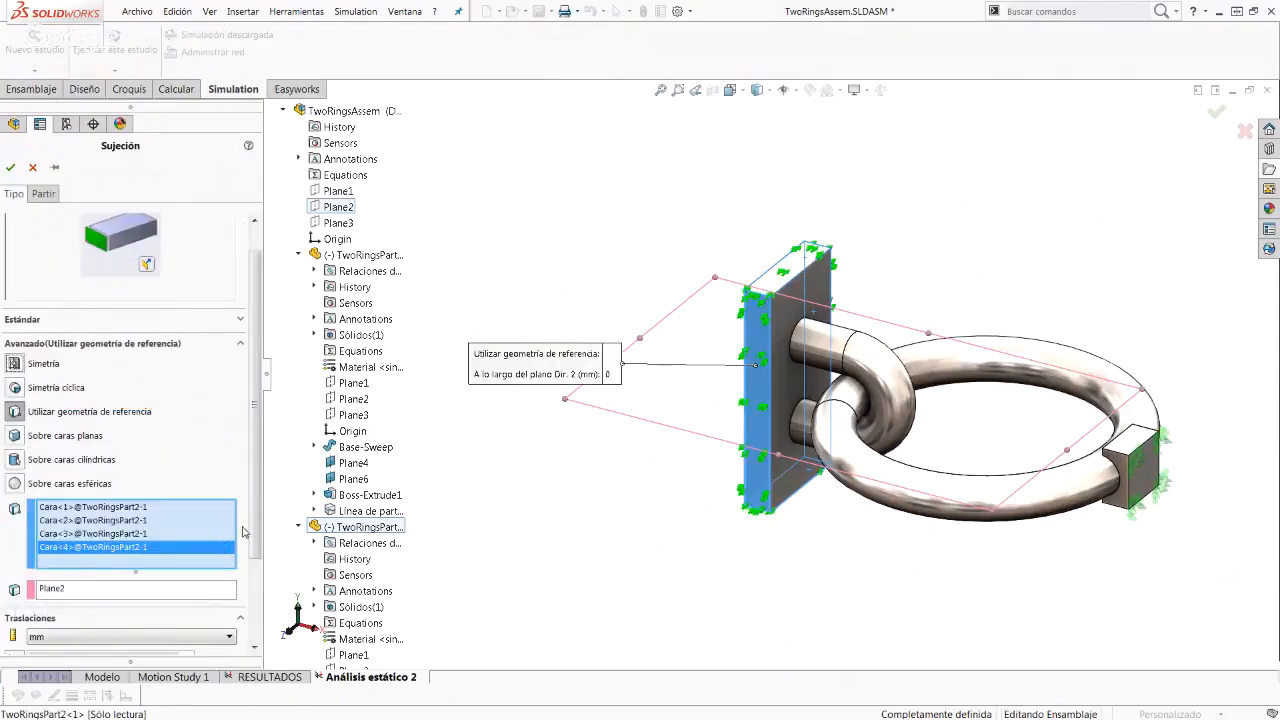
scroll(254, 535, down, 3)
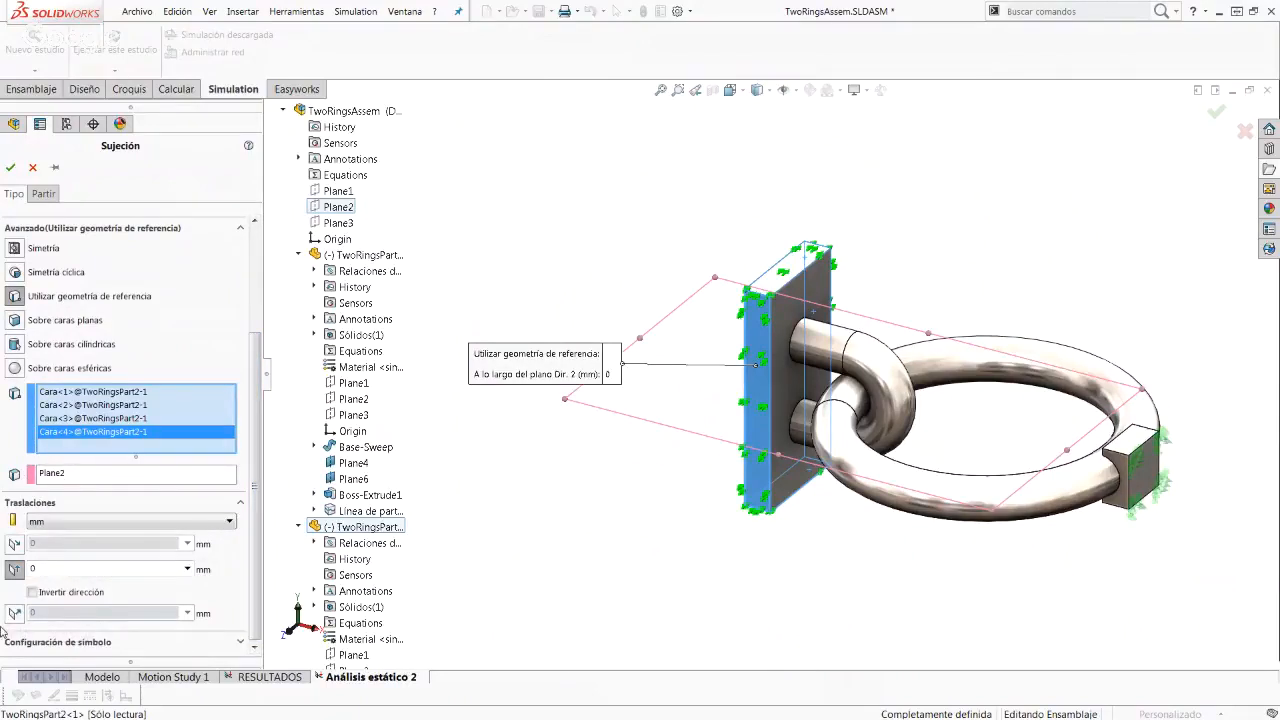
click(15, 615)
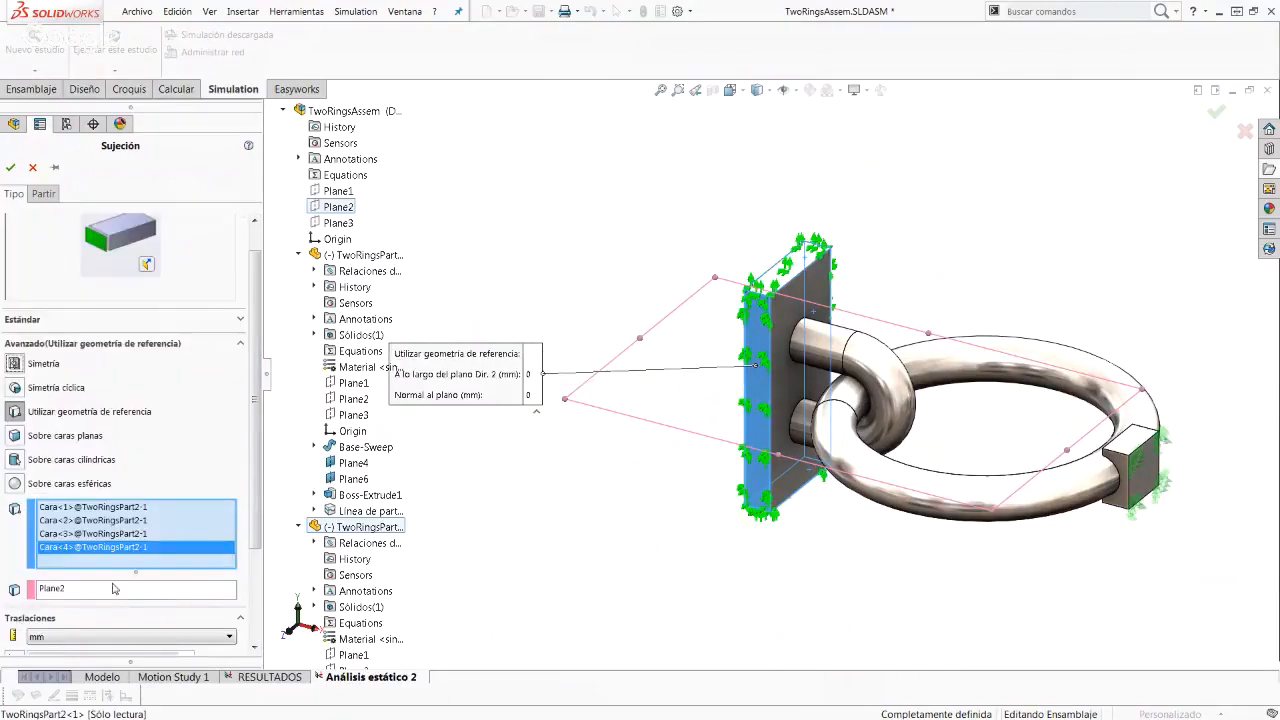
scroll(256, 557, down, 1)
scroll(256, 557, down, 3)
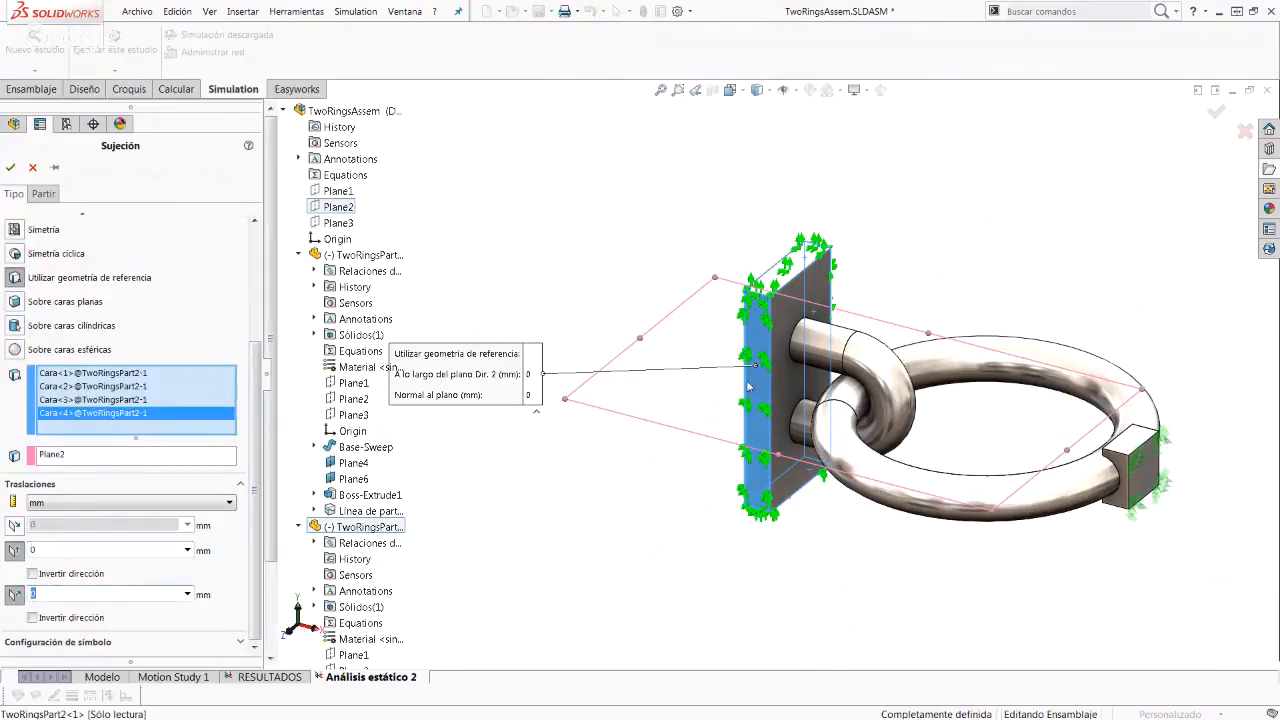
Step: Inspect the restraint symbols around the plate's upper edges and accept the reference geometry fixture
middle_drag(738, 388, 758, 368)
scroll(758, 368, down, 6)
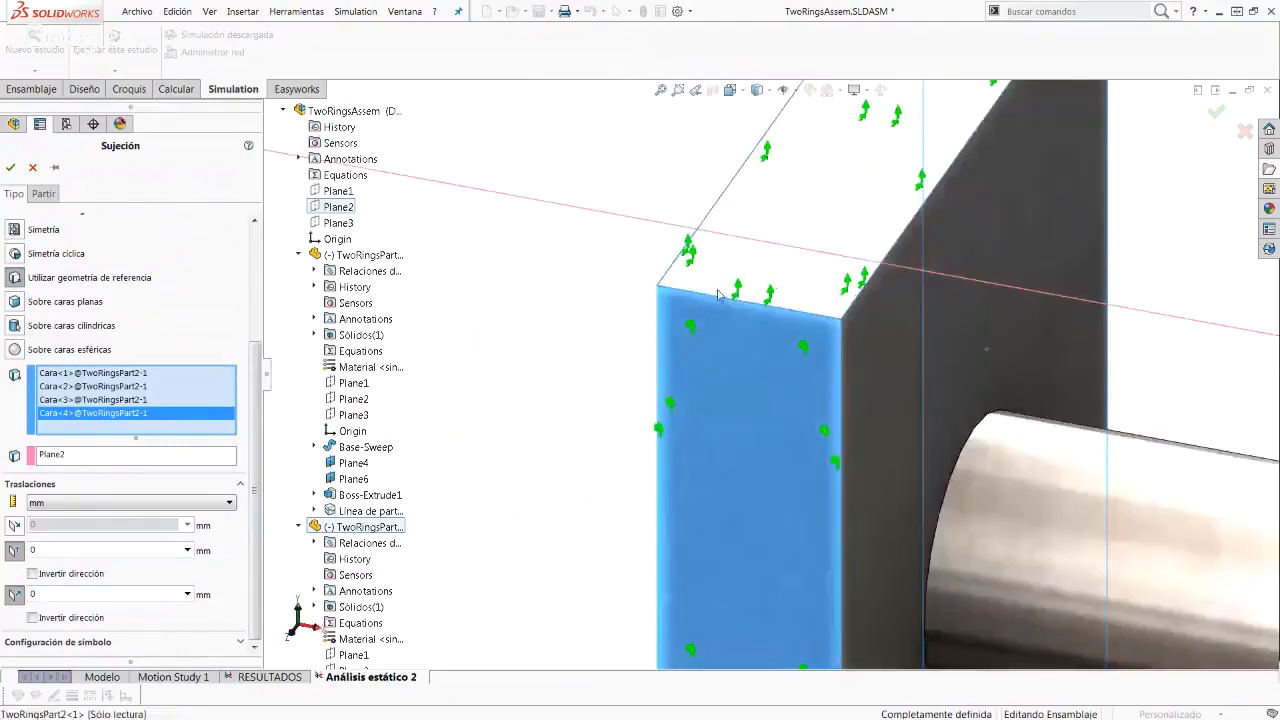
scroll(716, 277, down, 4)
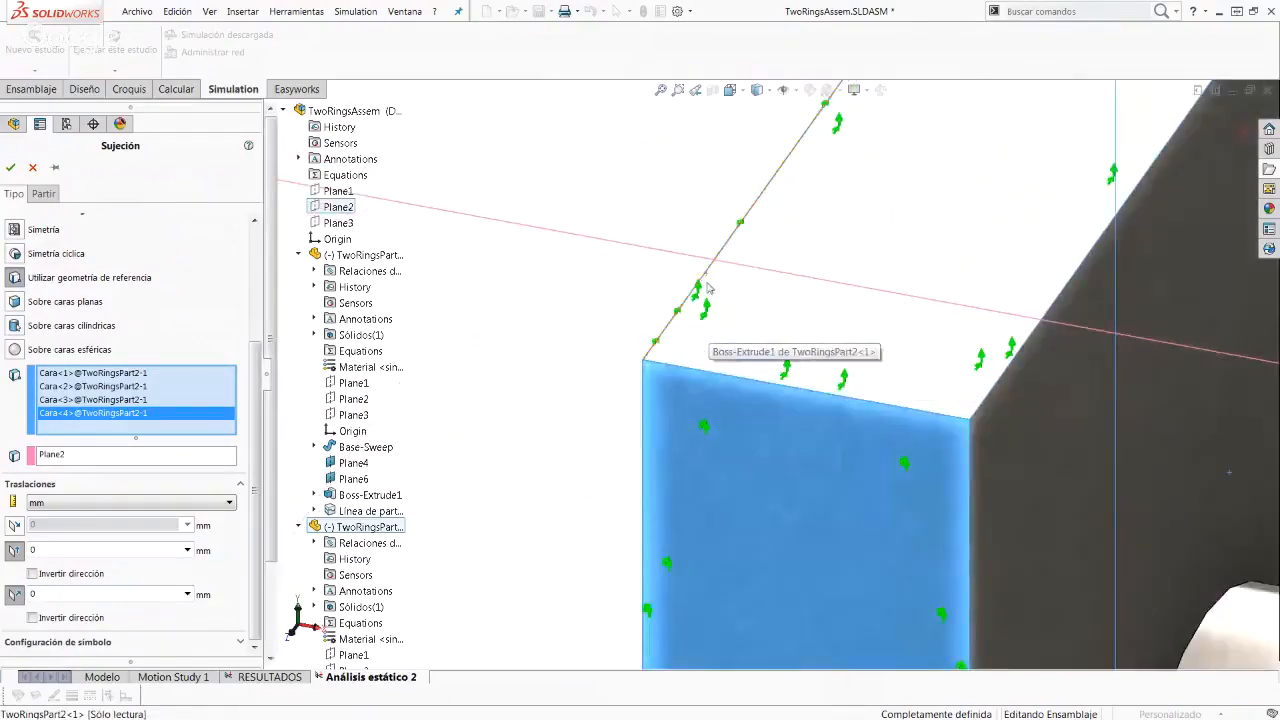
scroll(716, 327, up, 5)
scroll(716, 390, up, 4)
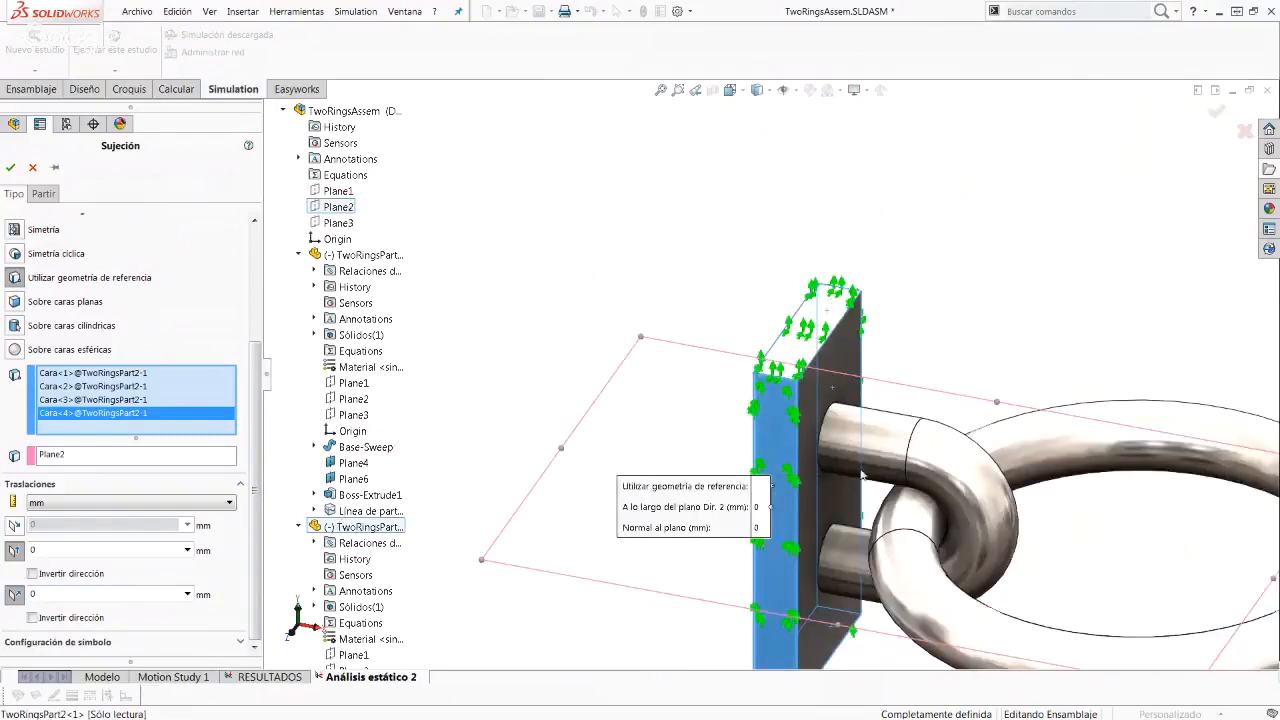
middle_drag(716, 390, 614, 412)
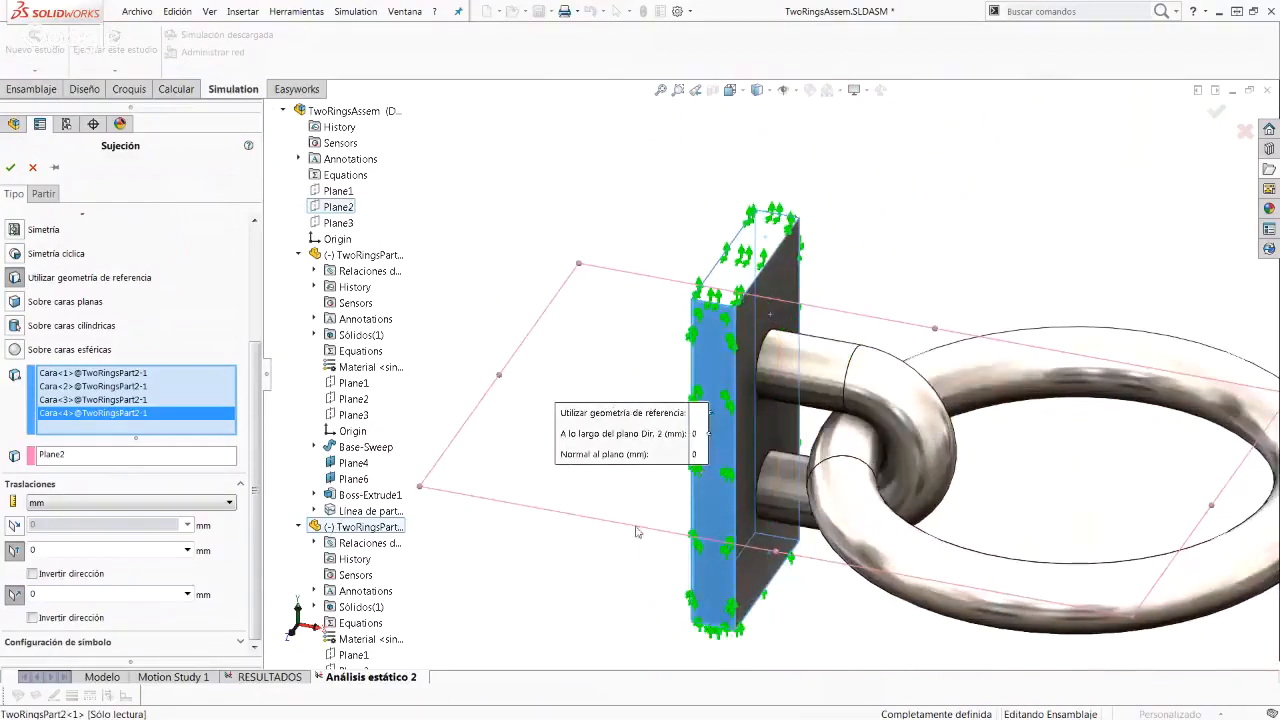
click(285, 111)
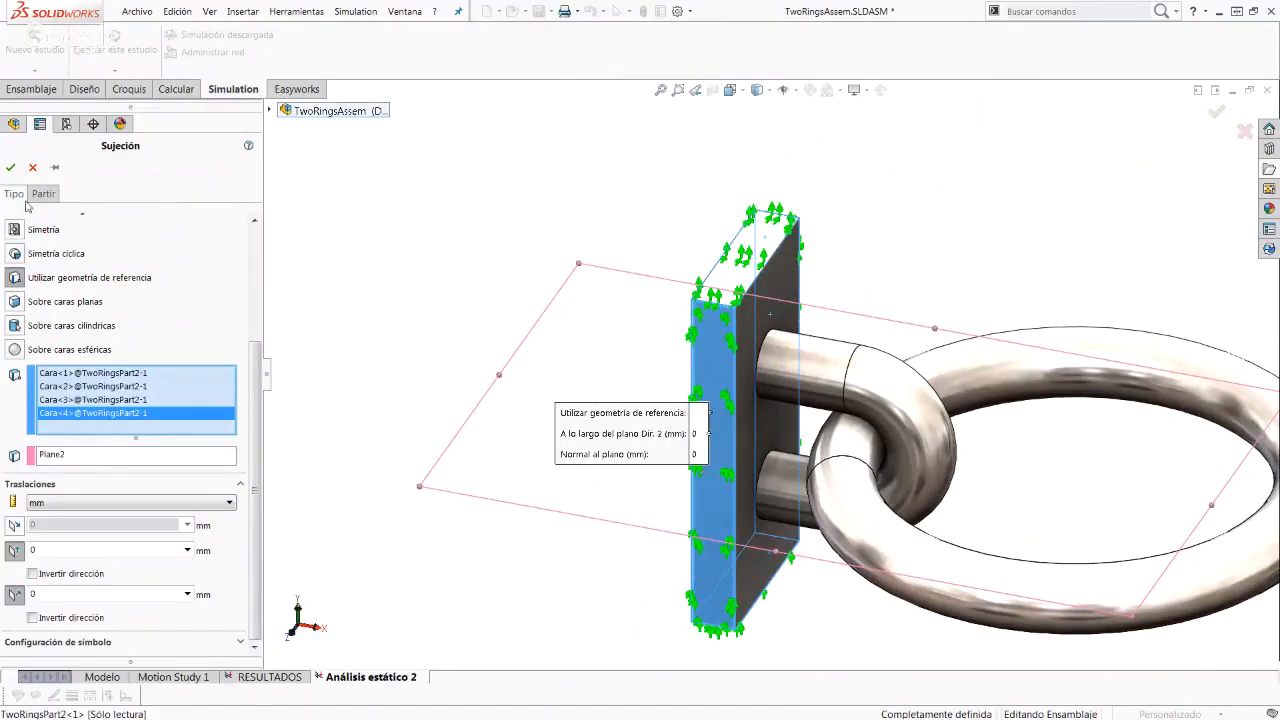
click(12, 169)
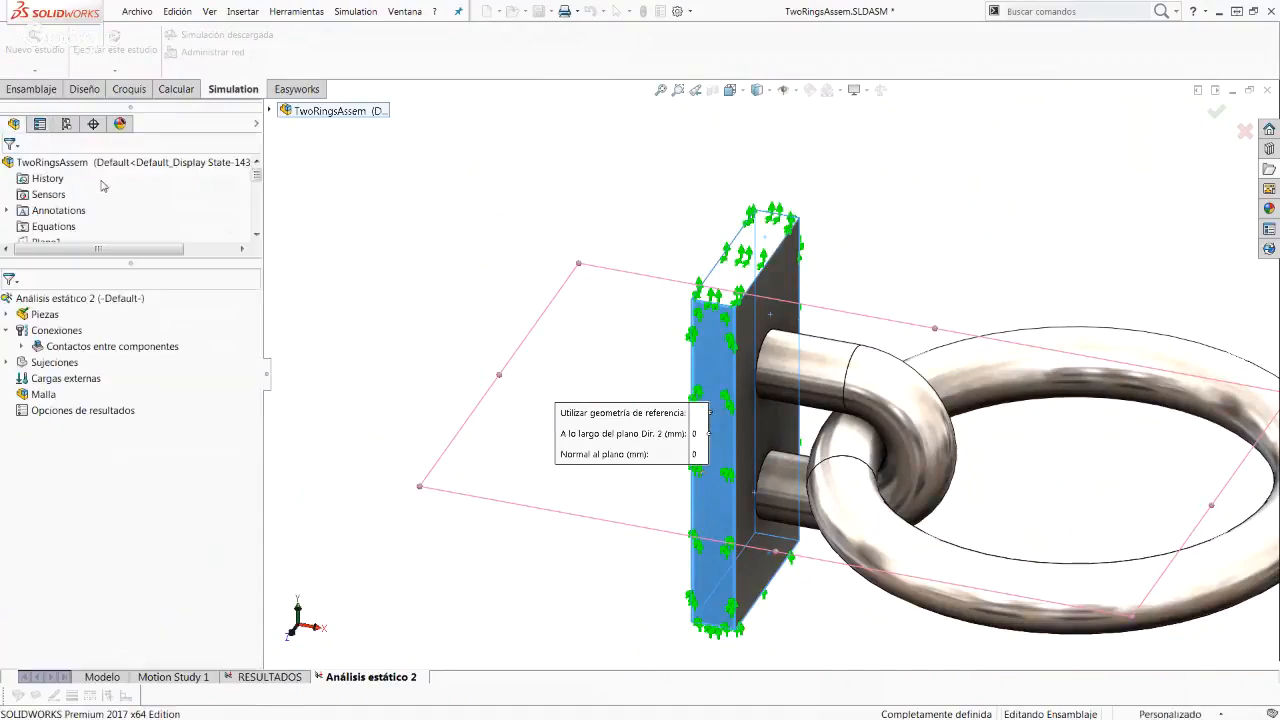
Step: Edit the assembly's global component contact and set its contact type to no penetration
middle_drag(855, 375, 414, 391)
middle_drag(593, 346, 692, 346)
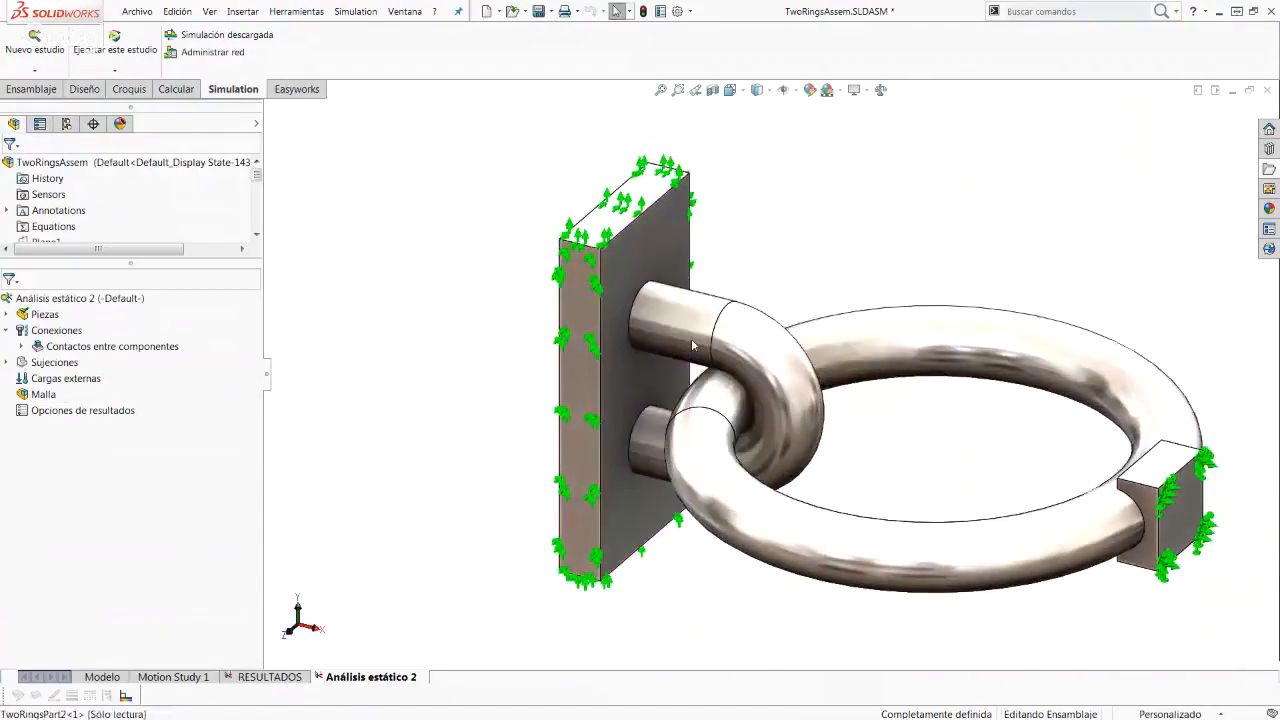
middle_drag(868, 345, 727, 370)
scroll(727, 370, down, 6)
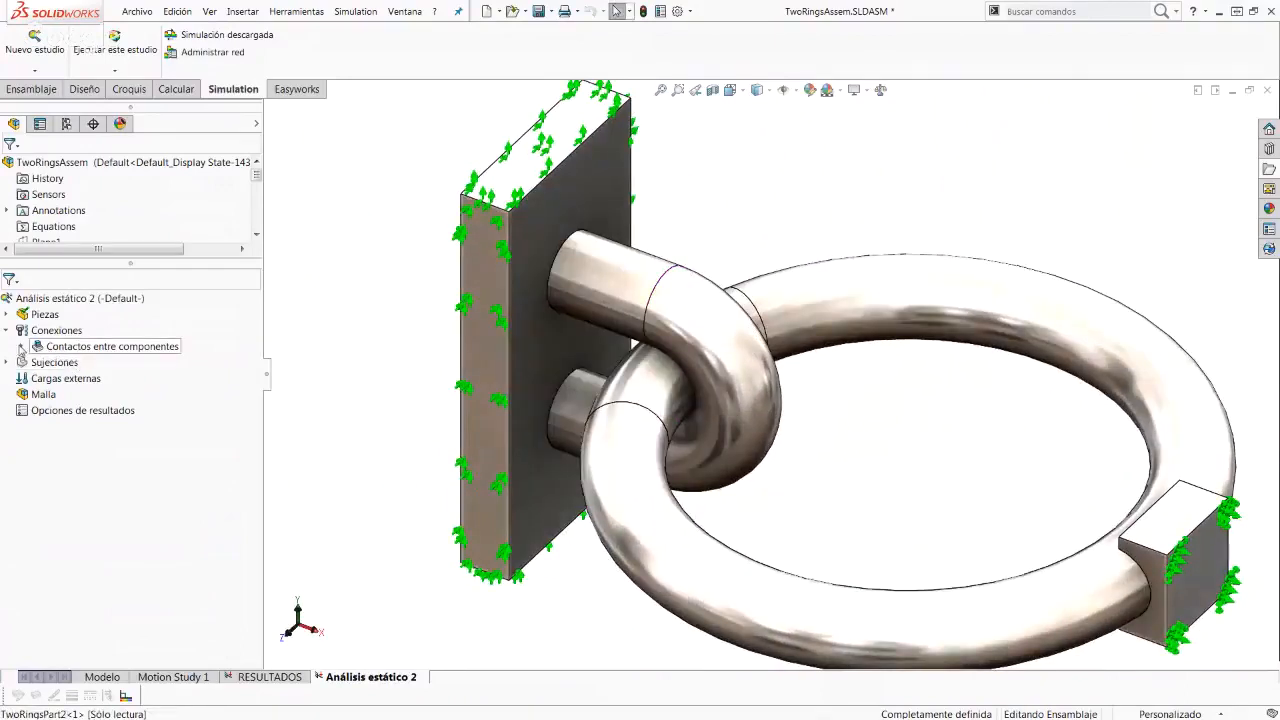
click(20, 347)
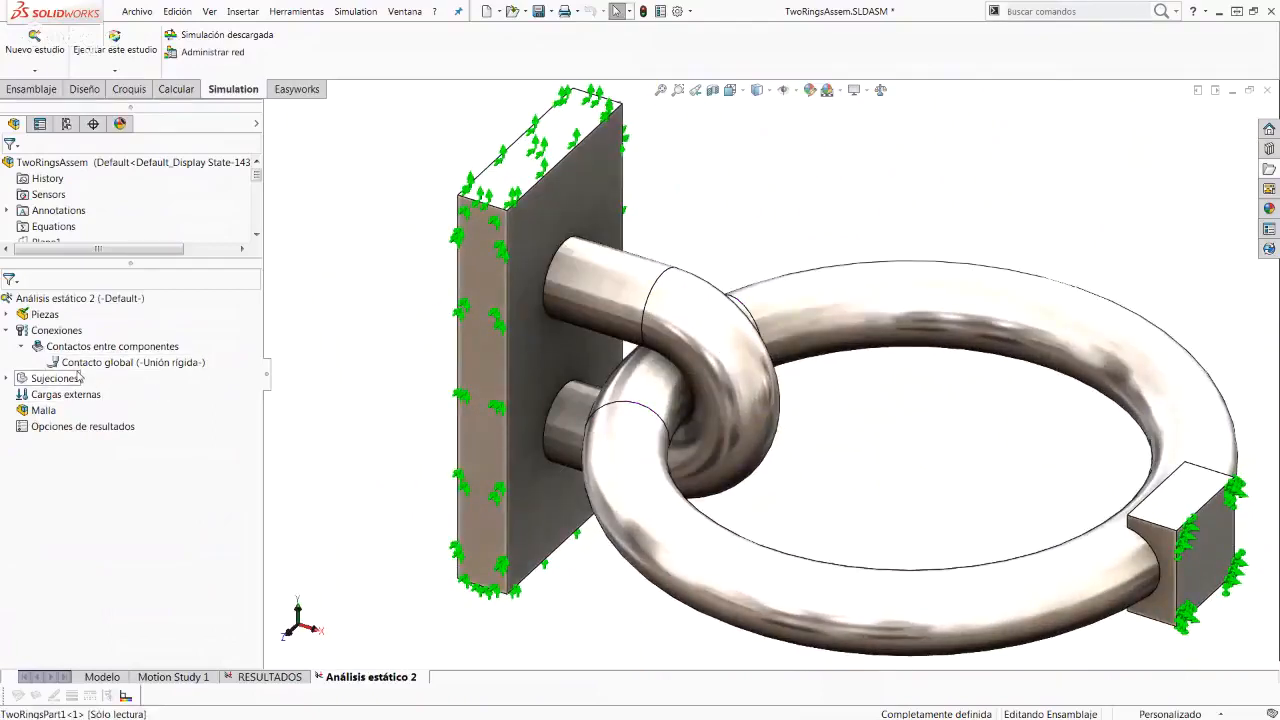
right_click(136, 366)
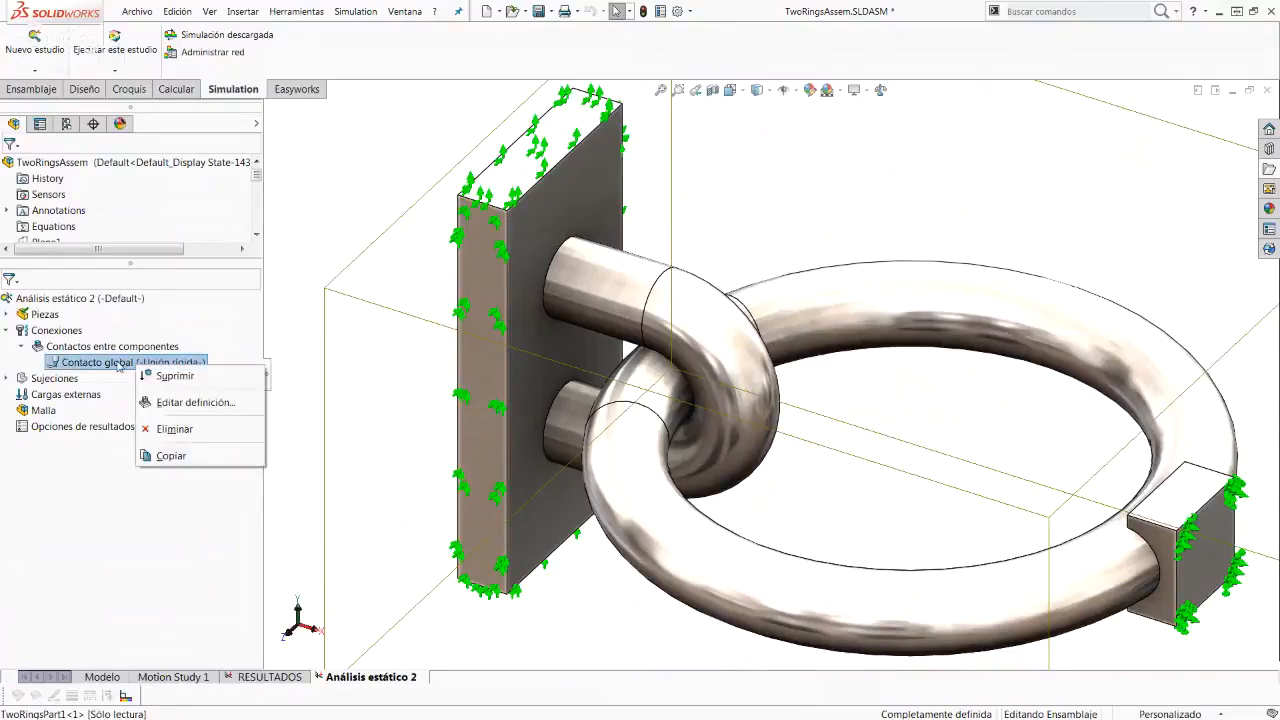
click(195, 405)
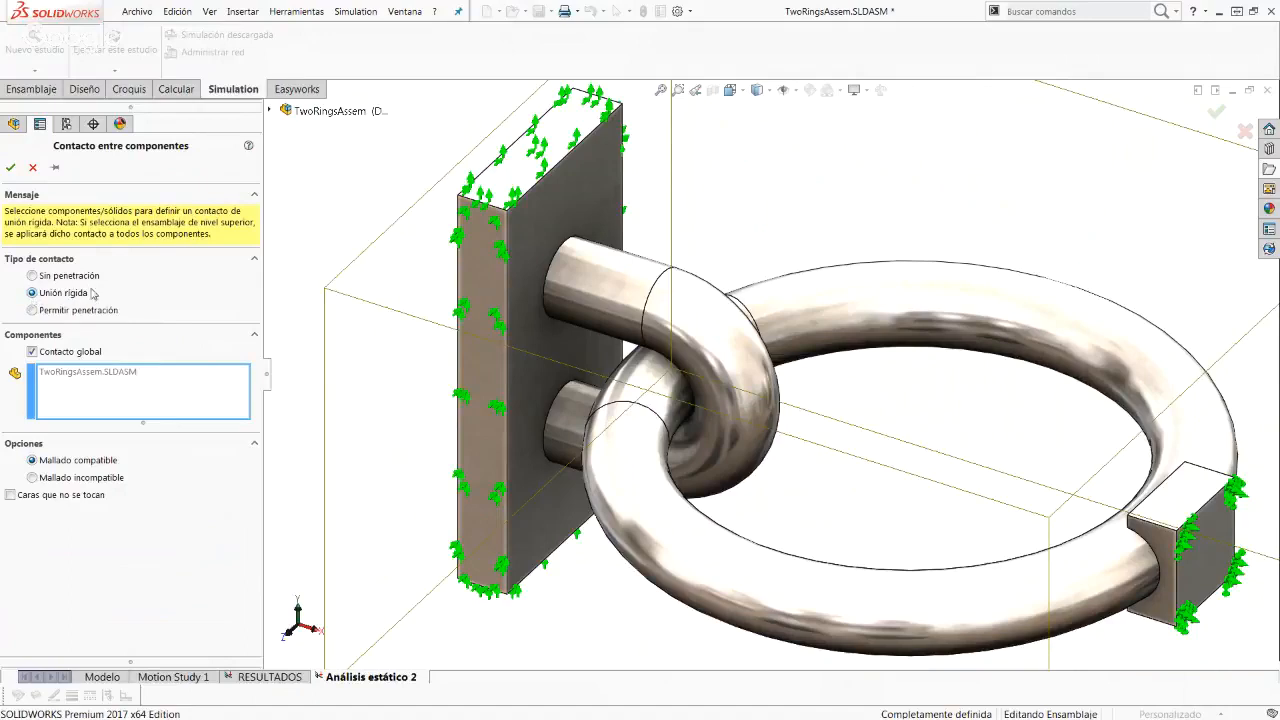
click(33, 276)
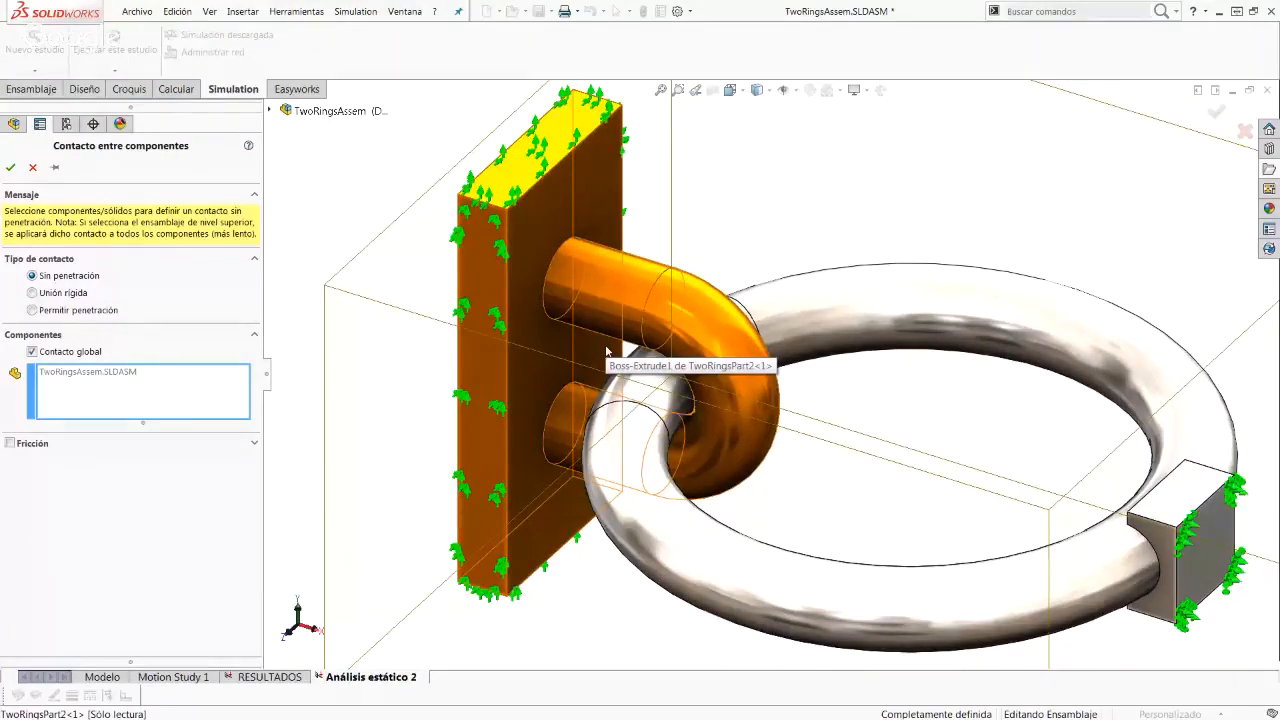
click(10, 167)
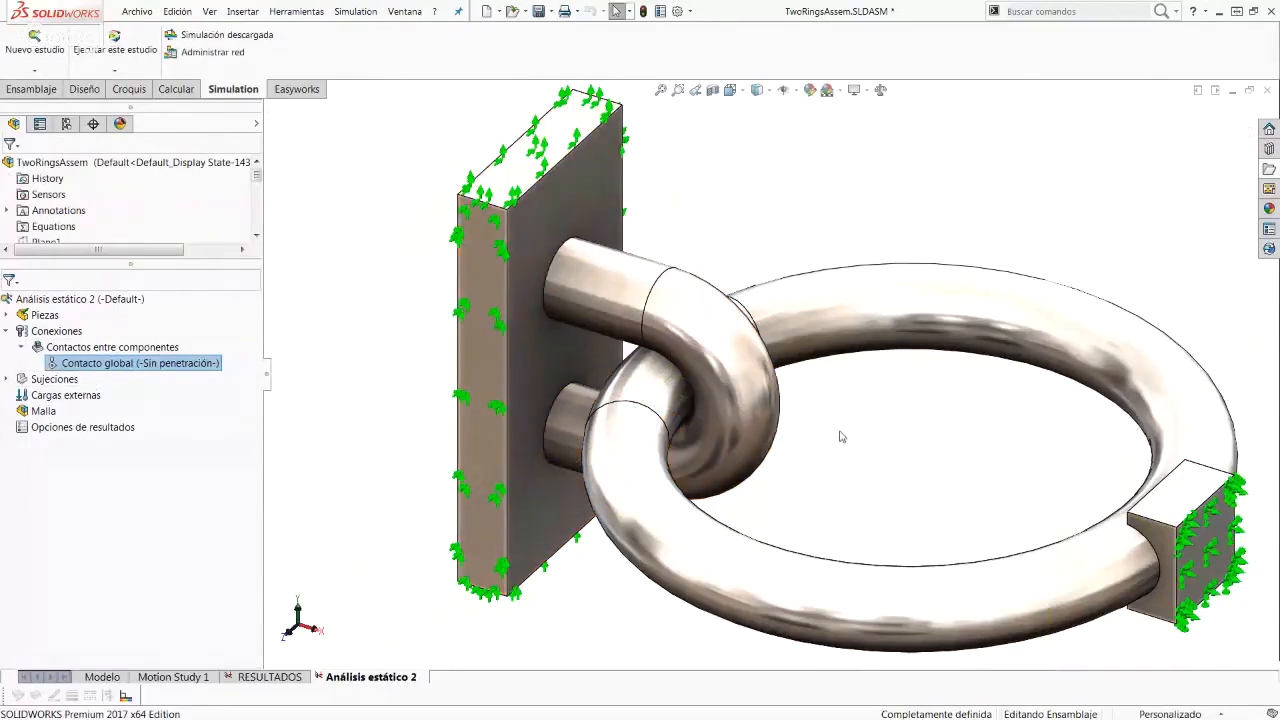
Step: Start a pressure load normal to the outer face of the TwoRingsPart2 plate, on the side away from the rings
middle_drag(840, 434, 826, 425)
scroll(826, 425, up, 4)
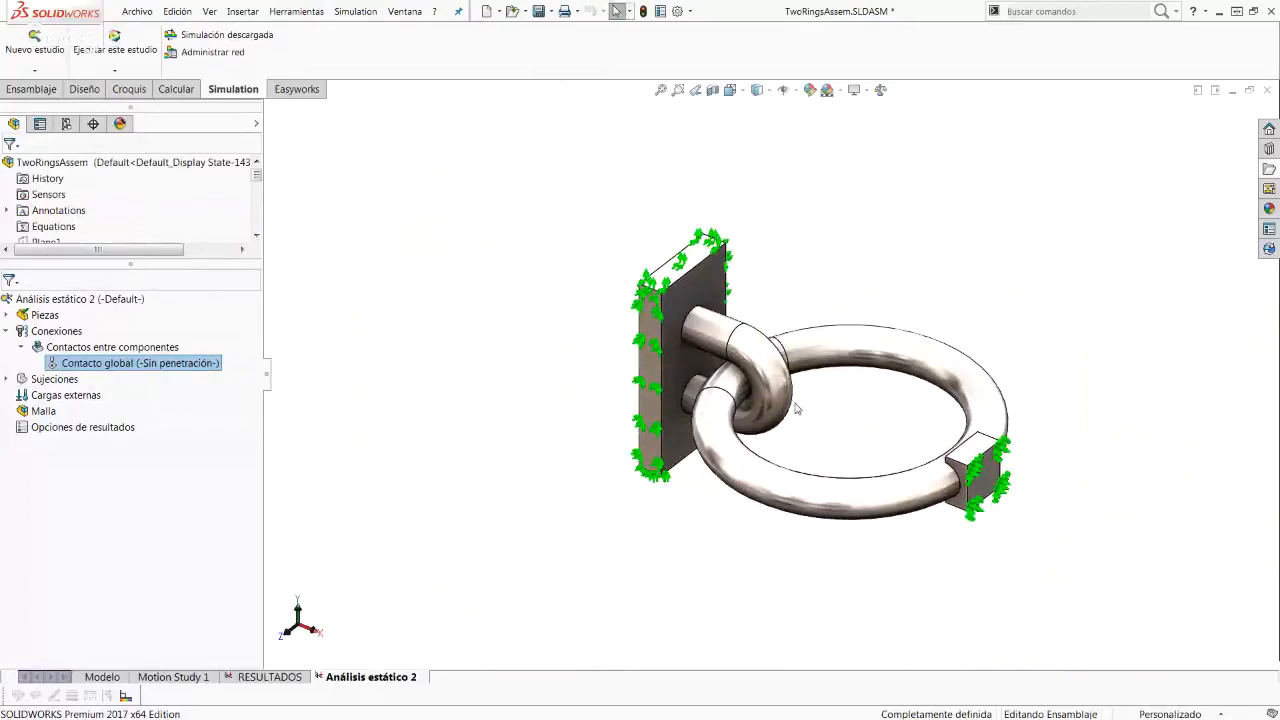
scroll(797, 408, down, 2)
ctrl+middle_drag(841, 385, 799, 369)
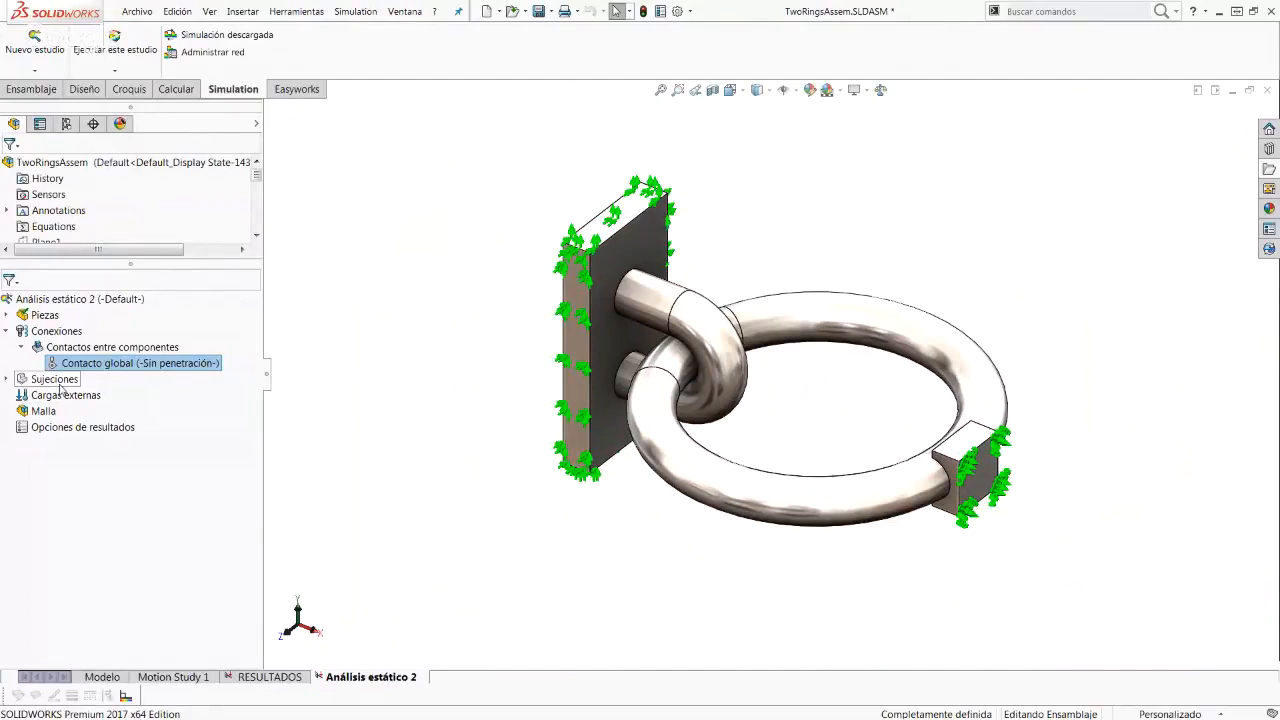
right_click(56, 398)
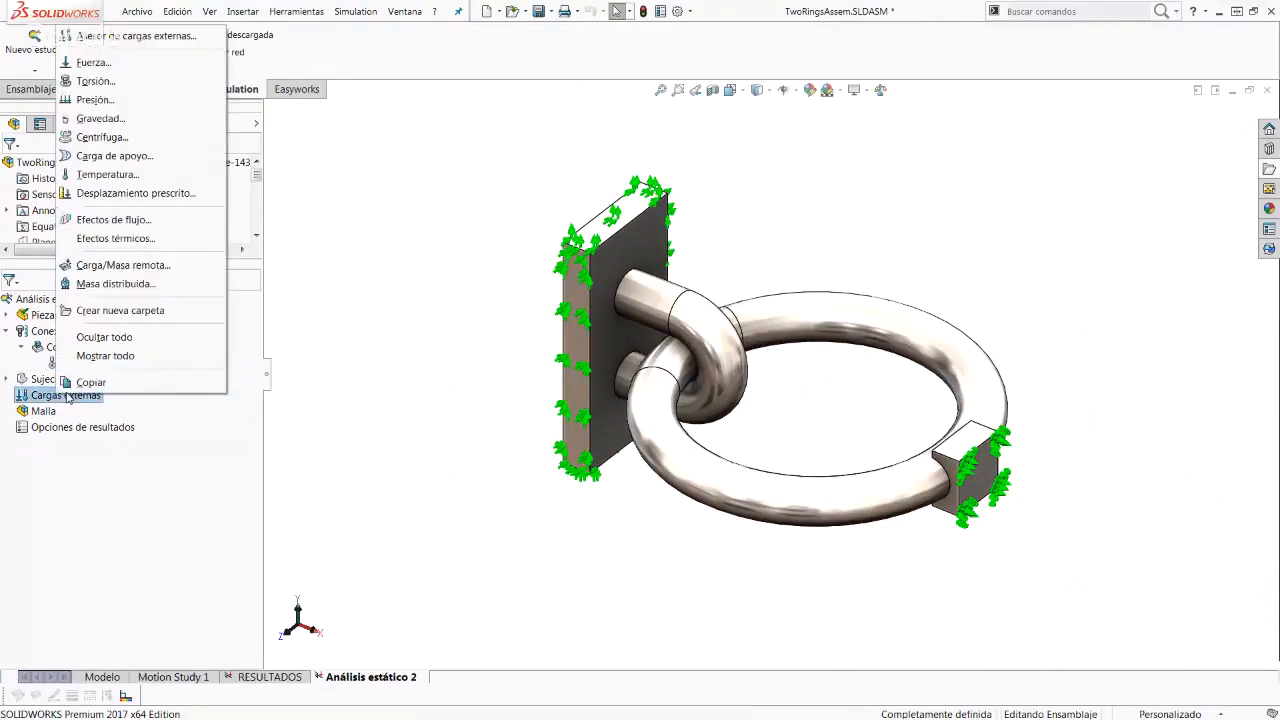
click(93, 100)
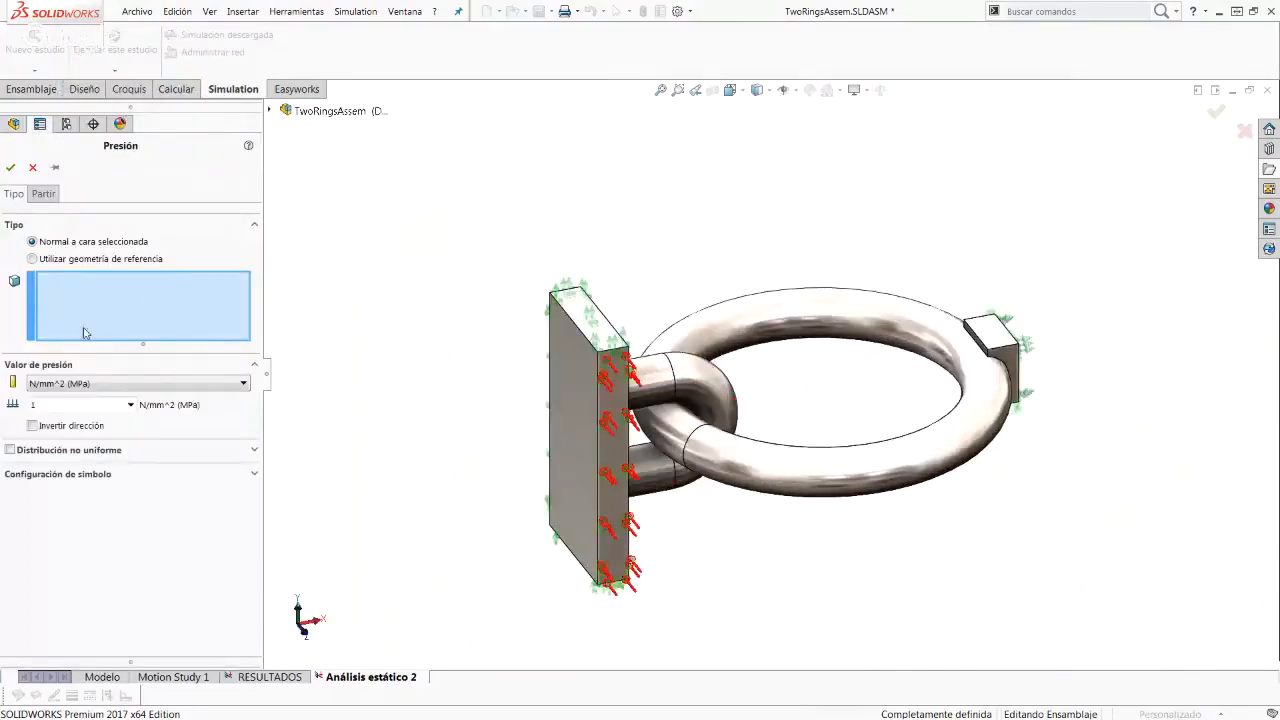
click(553, 412)
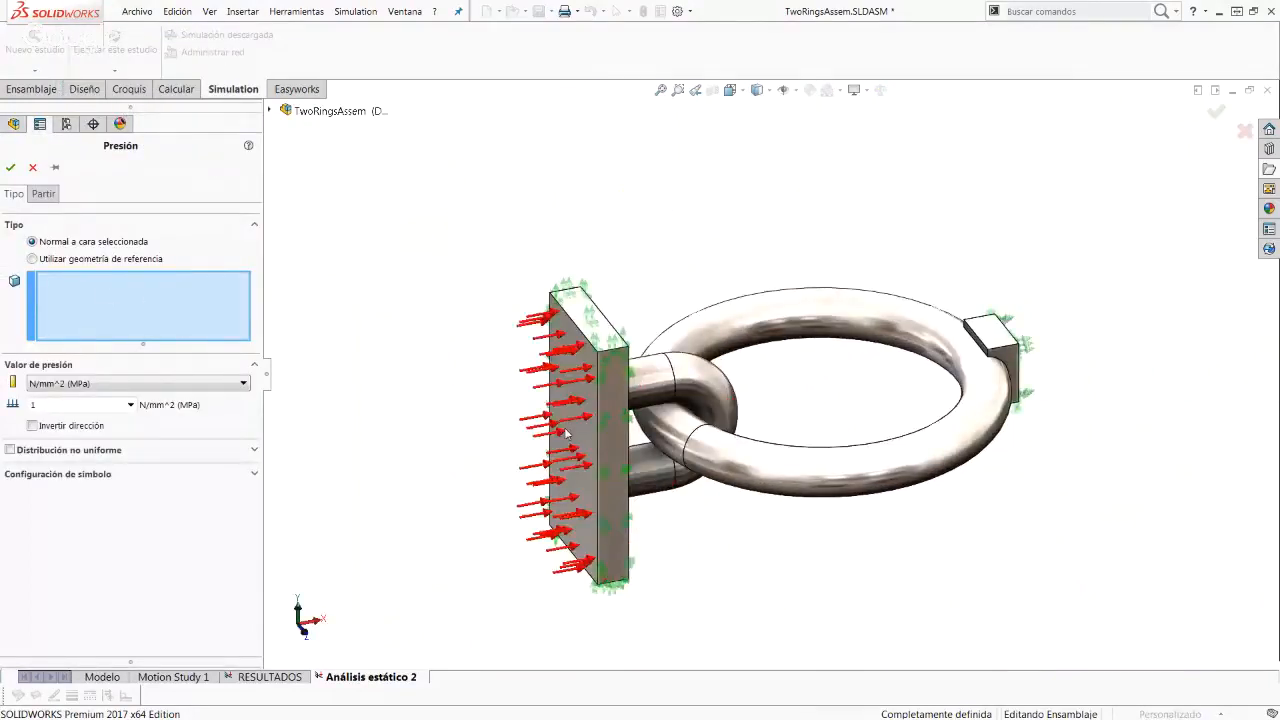
click(575, 366)
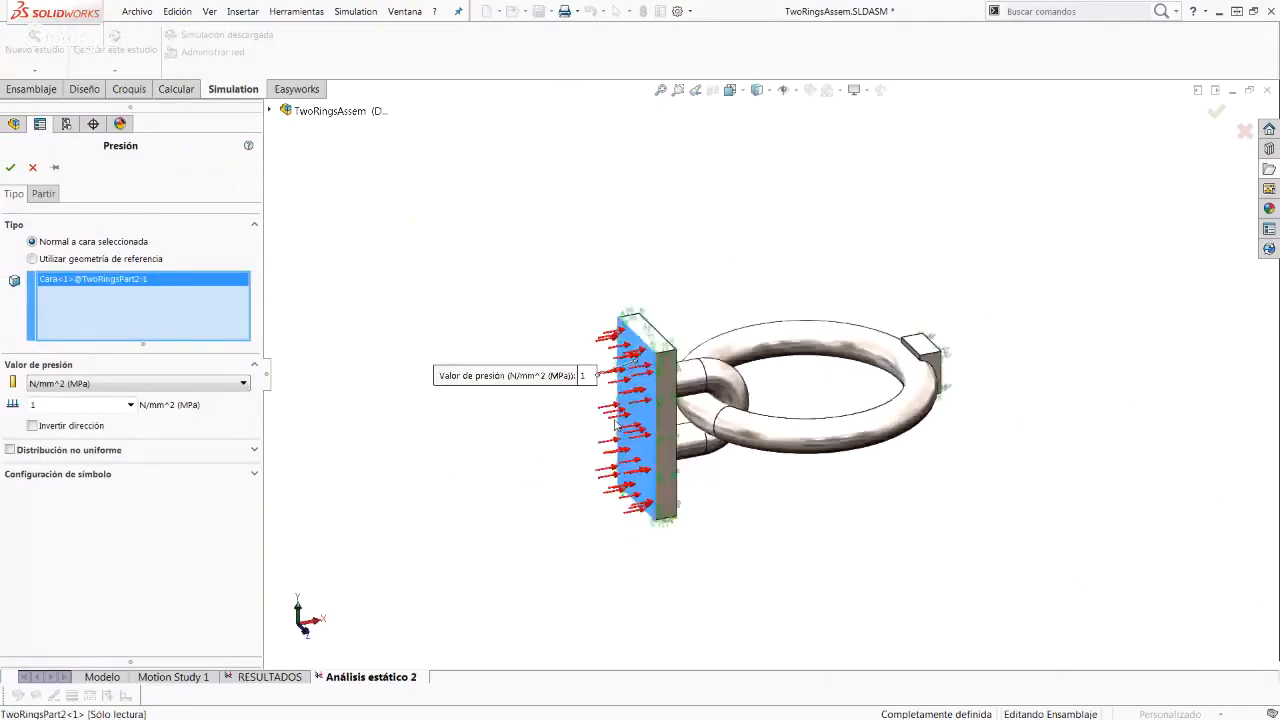
Step: Reverse the pressure direction, set its value to 3.5 N/mm^2 (MPa) and accept the load
click(33, 426)
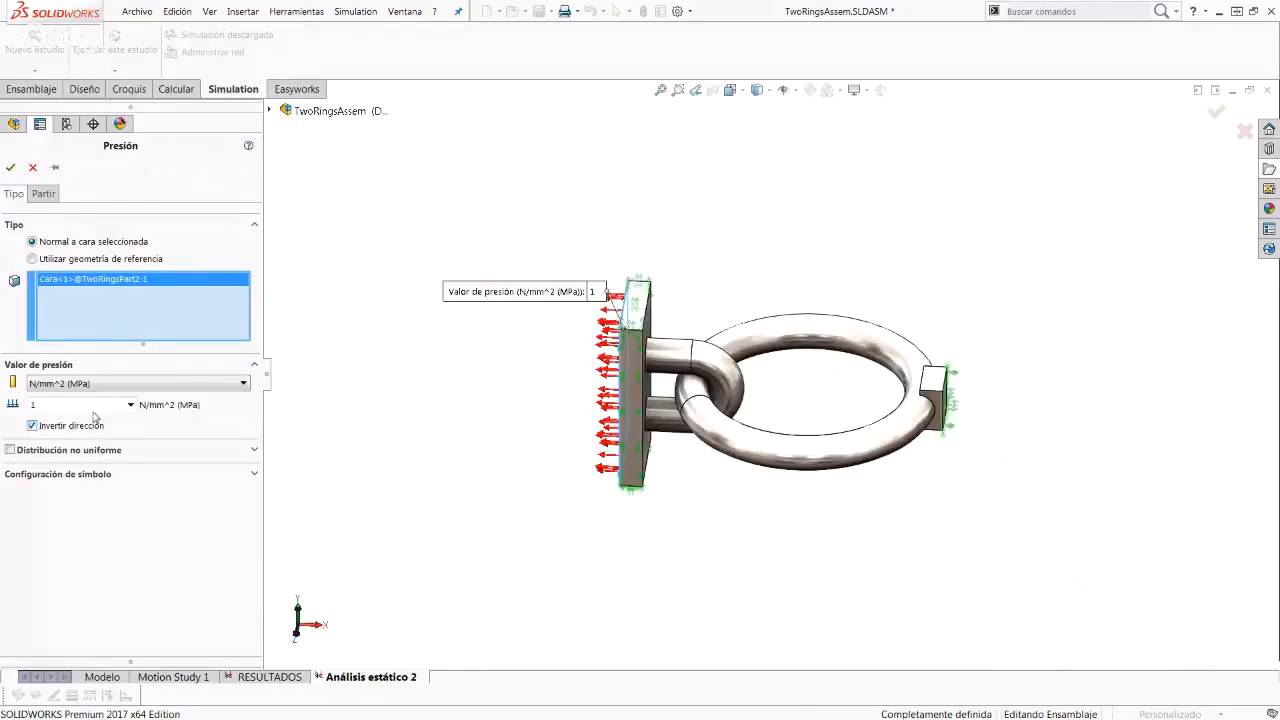
drag(84, 407, 1, 425)
text(3.5)
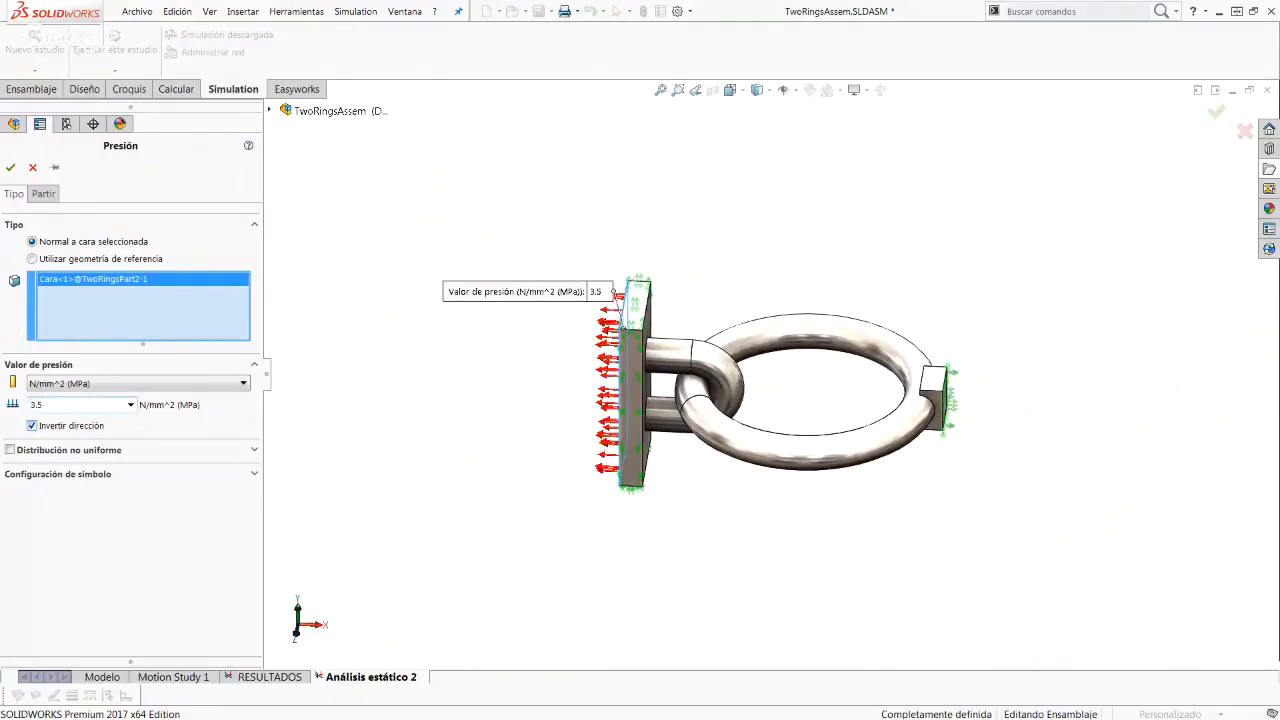
click(10, 167)
Step: Start a mesh control on the two split curved faces where TwoRingsPart1 and TwoRingsPart2 touch
middle_drag(667, 336, 617, 343)
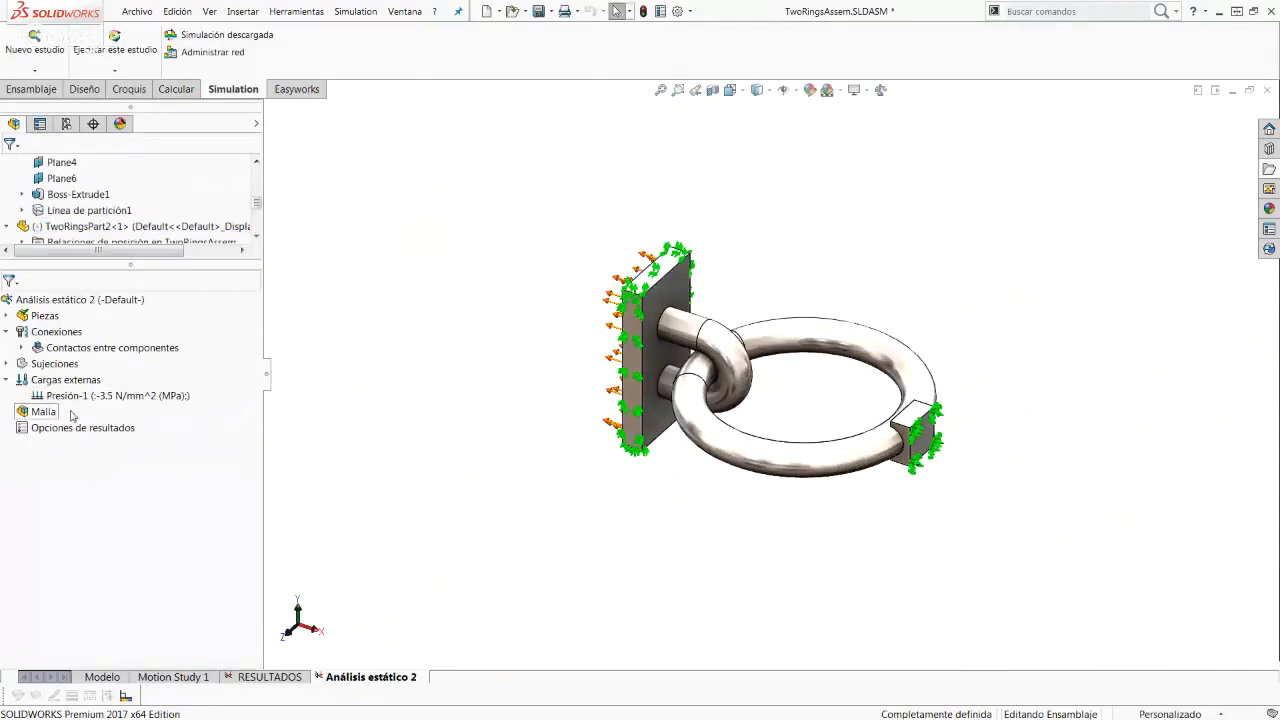
scroll(850, 401, down, 4)
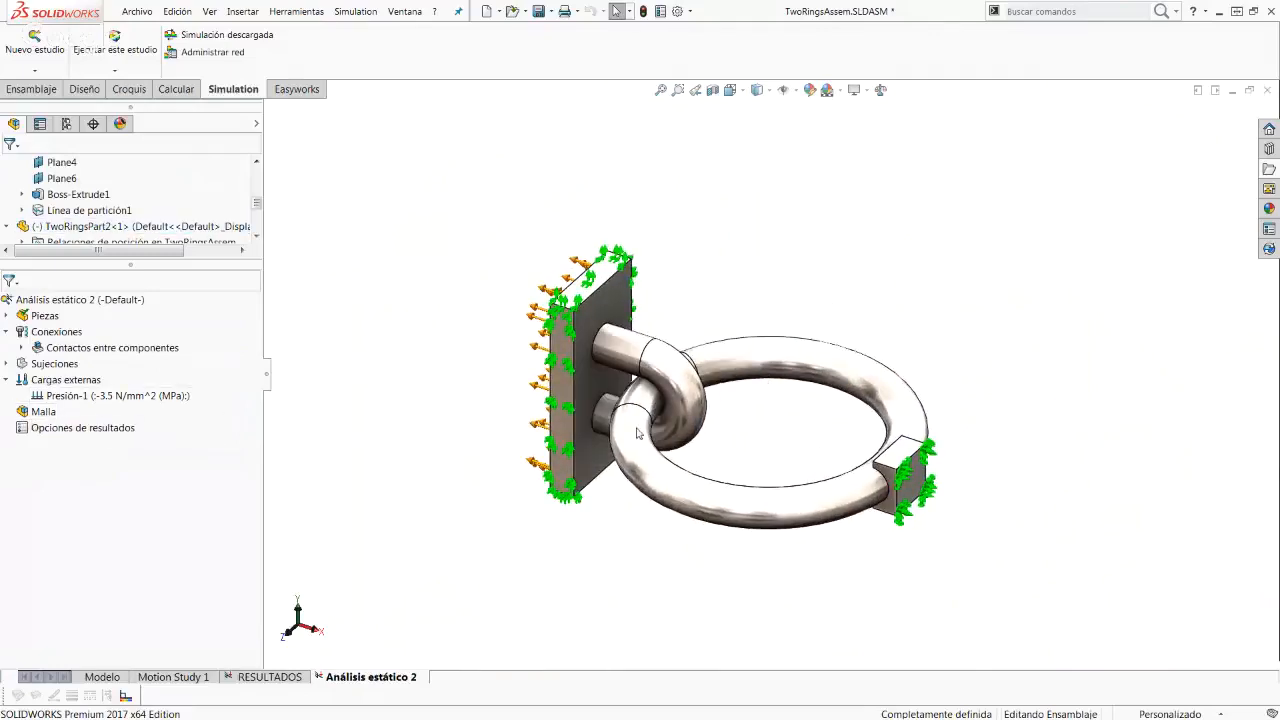
middle_drag(600, 420, 657, 366)
scroll(678, 418, down, 3)
scroll(678, 418, down, 3)
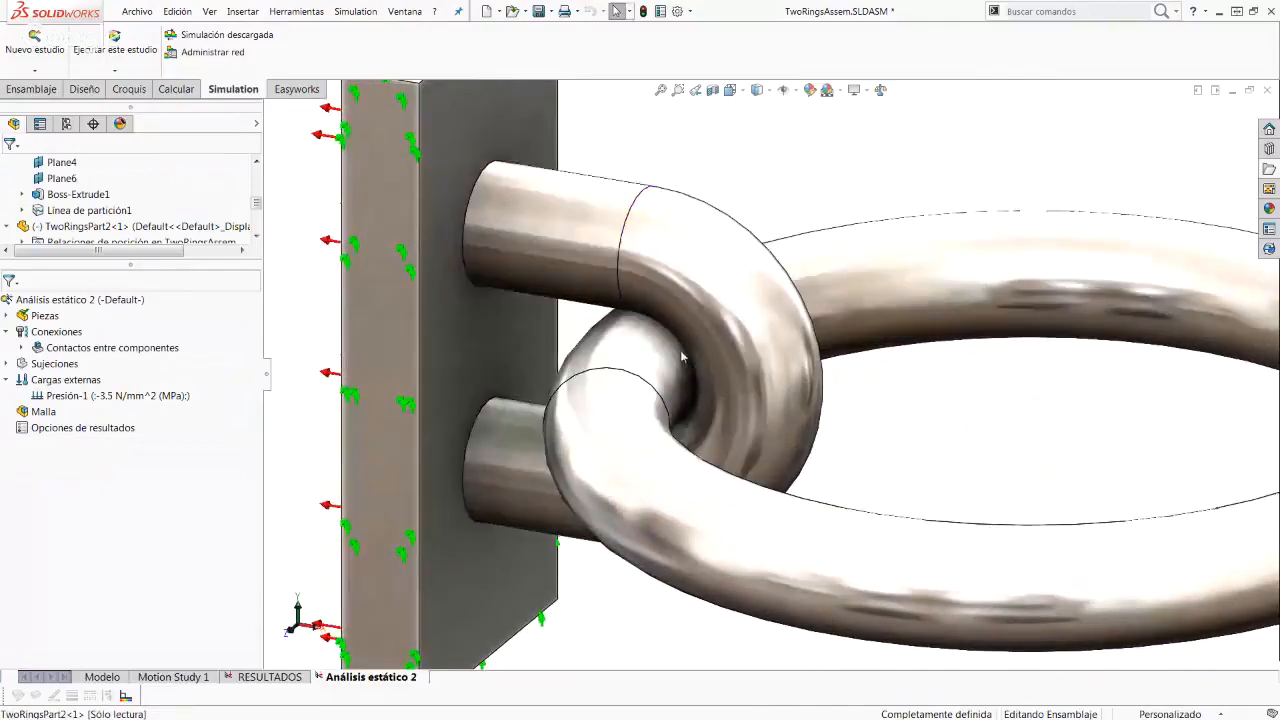
scroll(708, 371, up, 1)
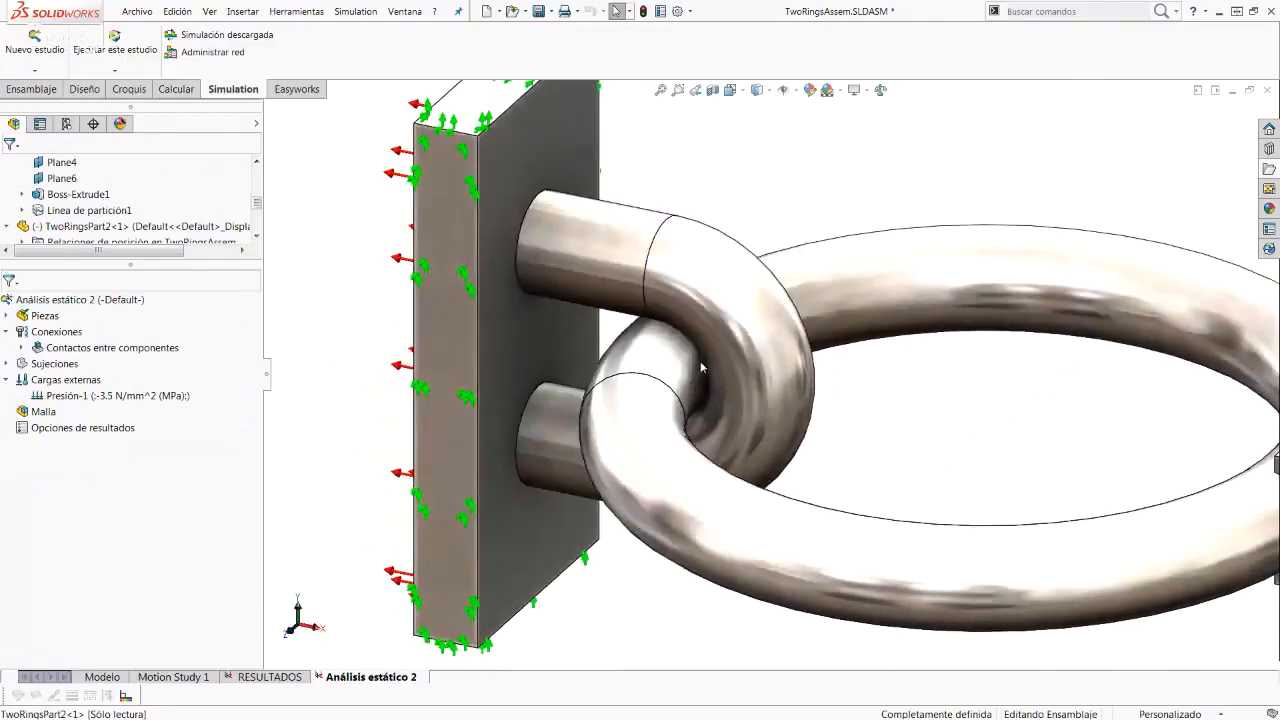
scroll(703, 400, up, 2)
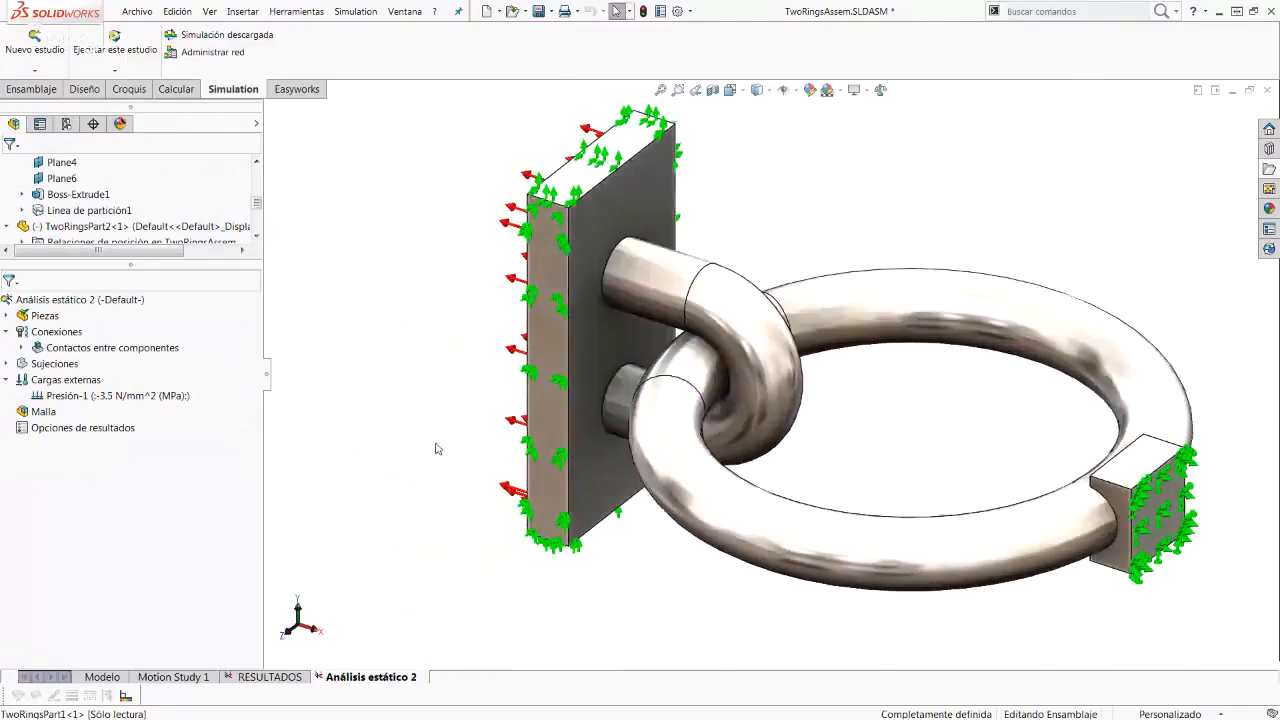
right_click(45, 411)
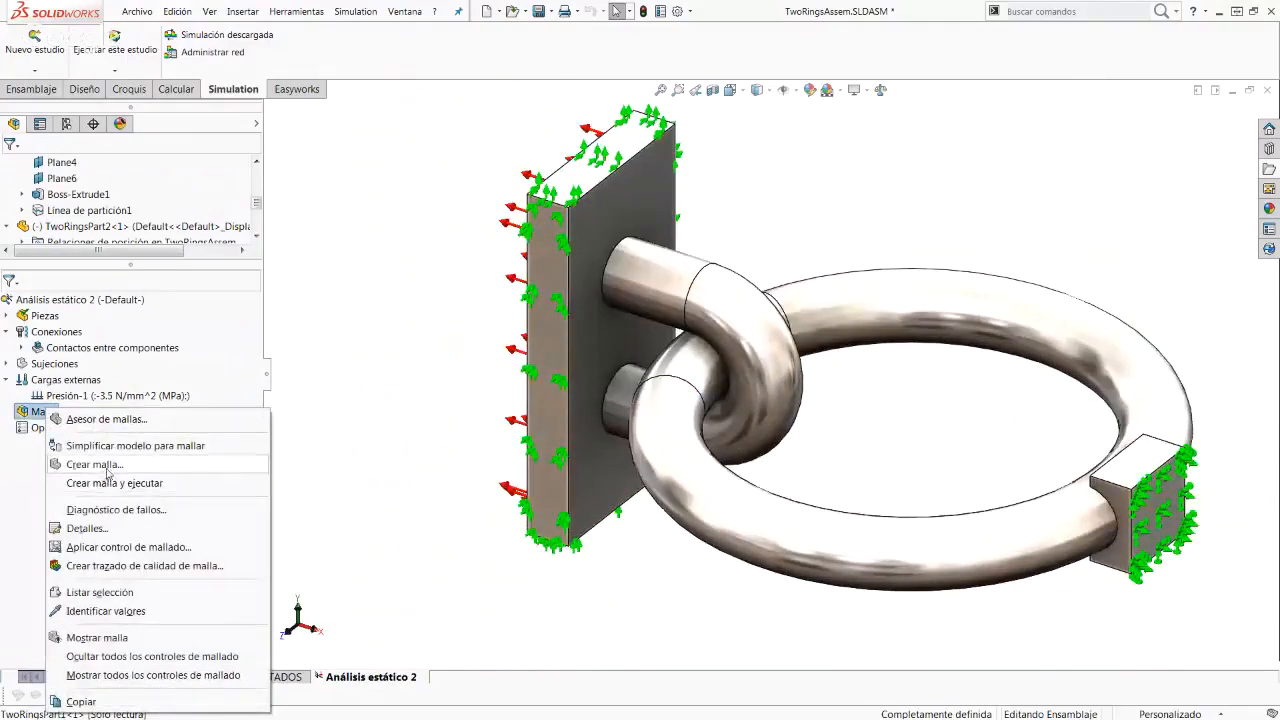
click(120, 549)
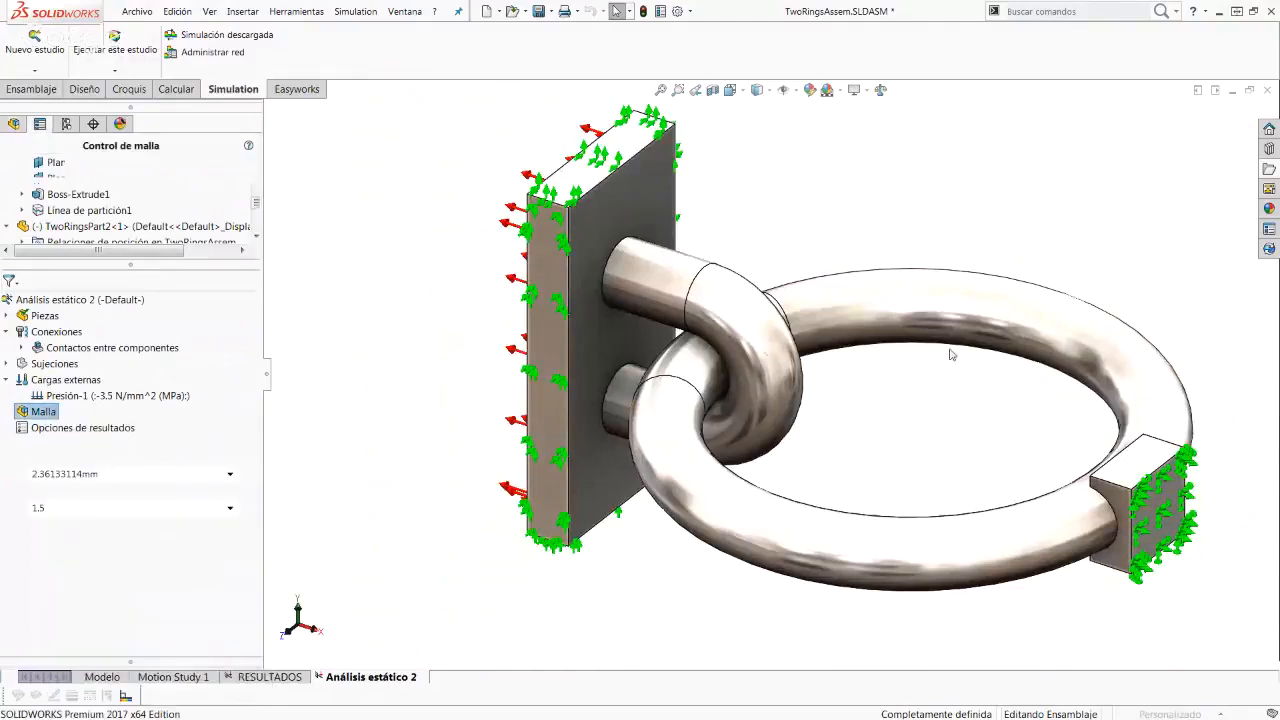
click(708, 402)
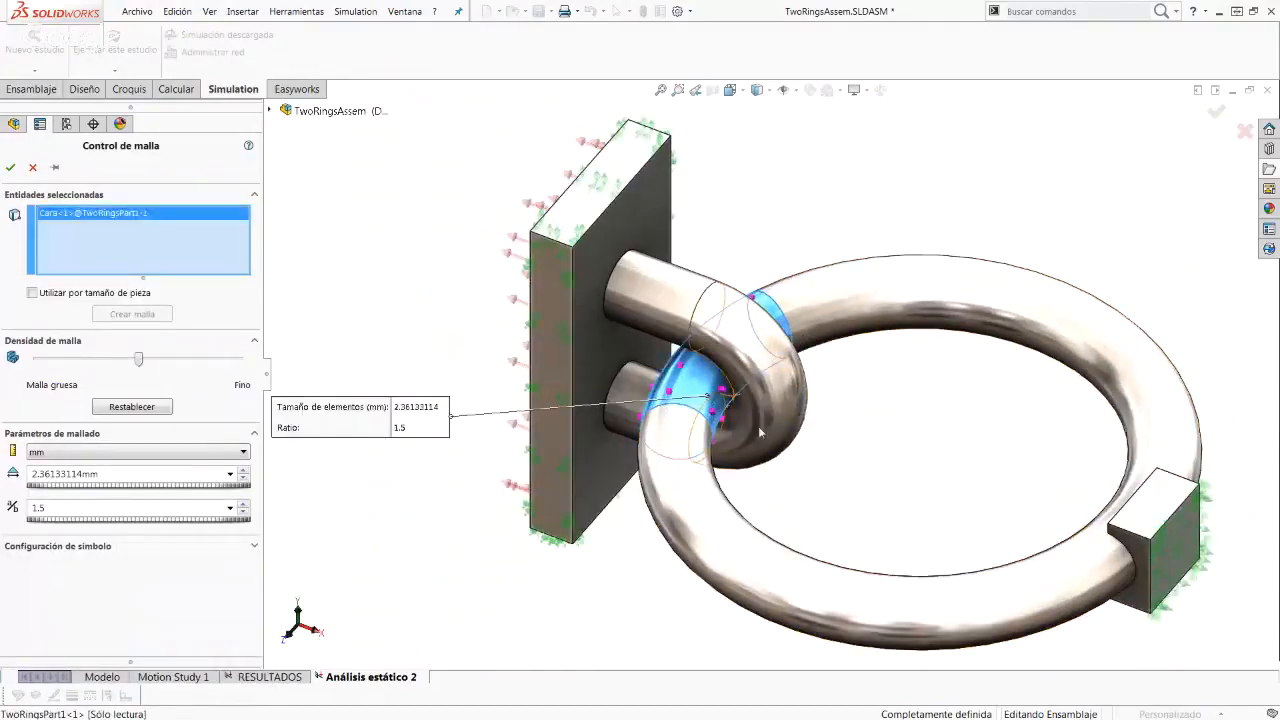
click(778, 440)
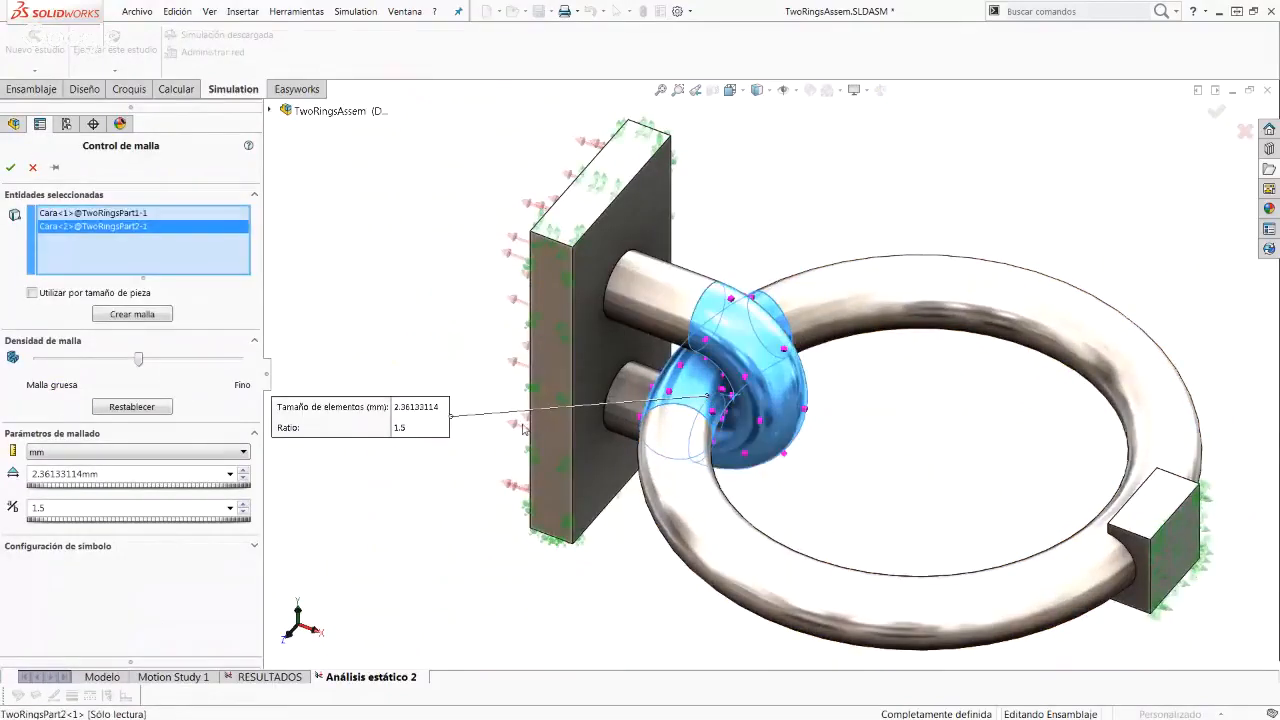
Step: Set the mesh control's element size to 1.5 mm and accept it
double_click(123, 473)
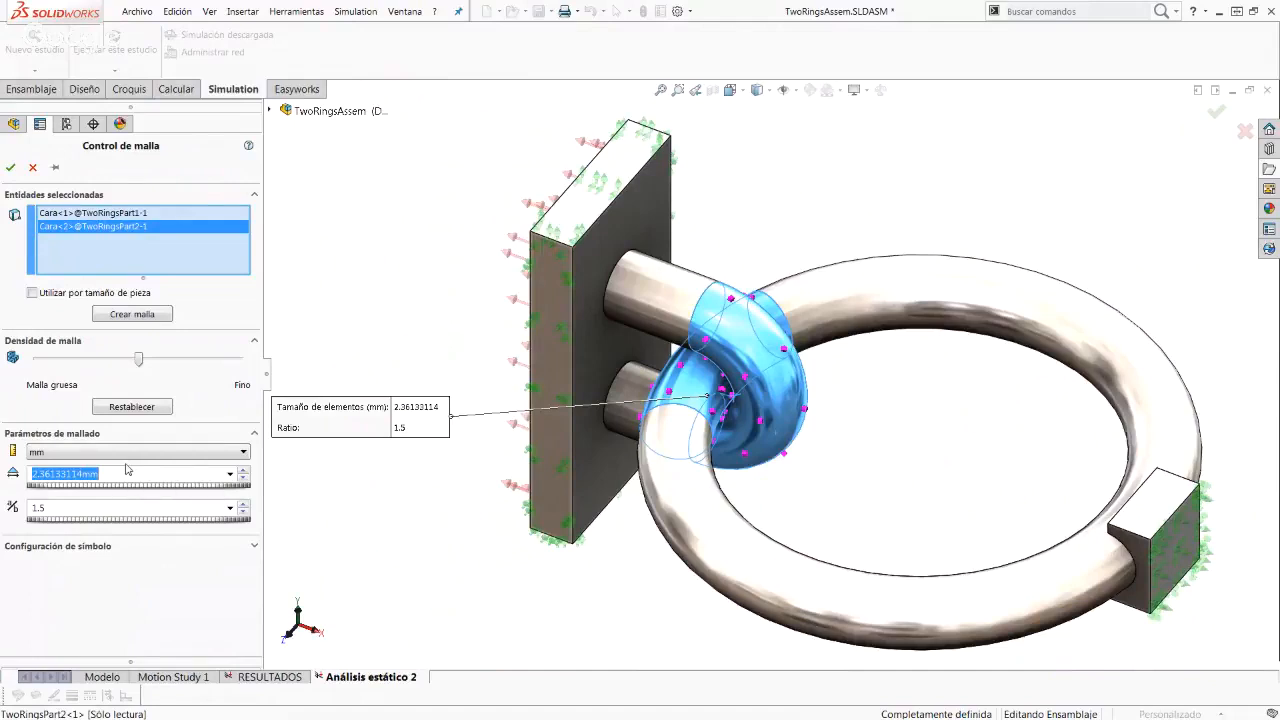
text(1.5)
key(Return)
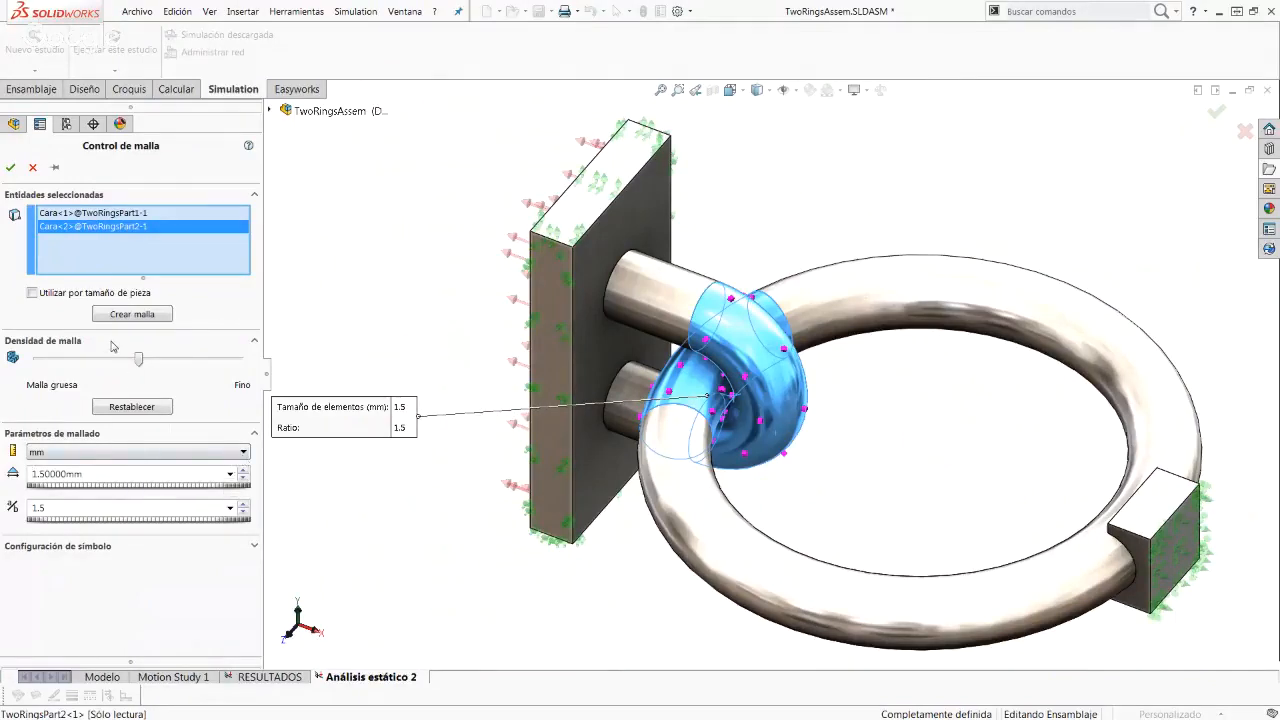
click(10, 167)
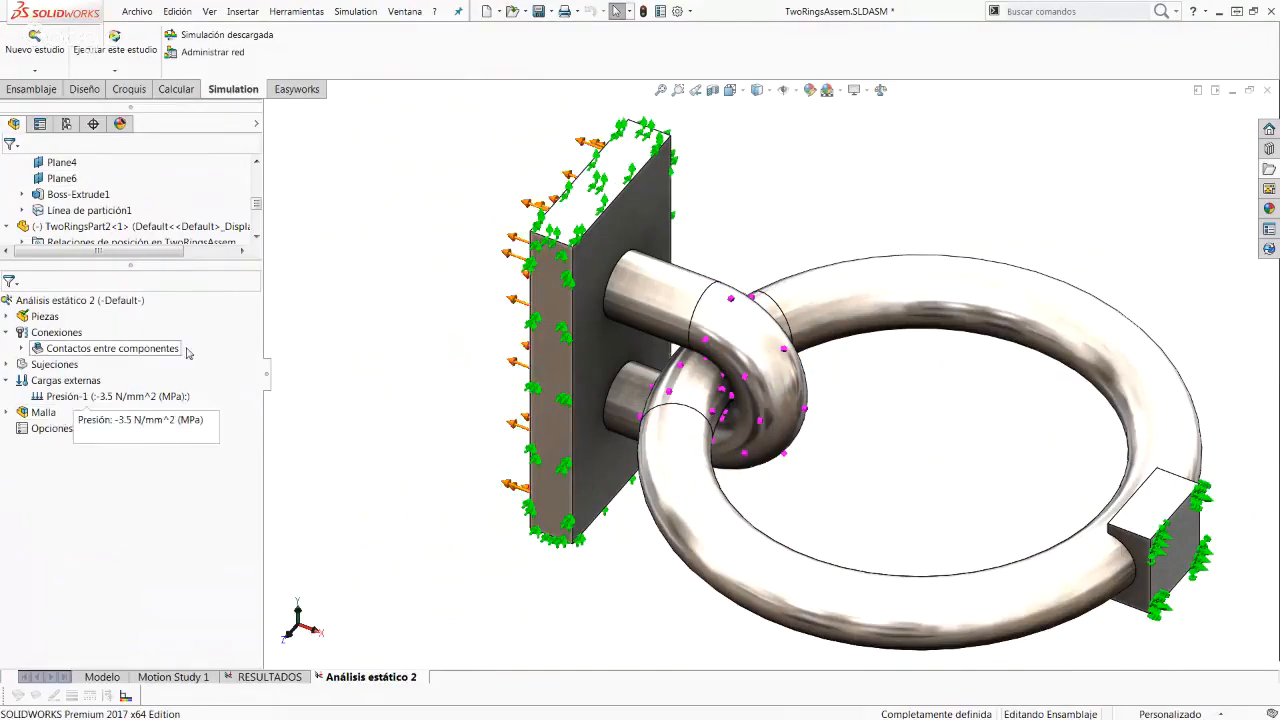
Step: Enable the mesh parameters and create a curvature-based mesh of the assembly, keeping the proposed element sizes
right_click(44, 412)
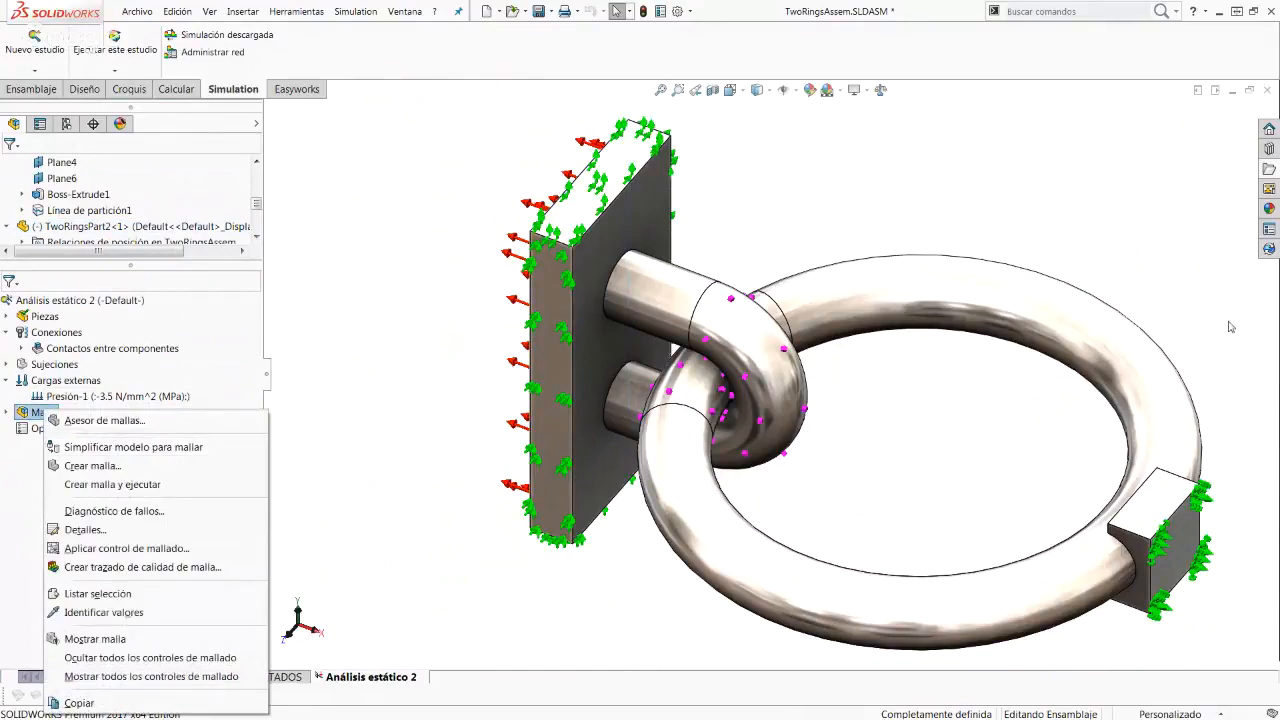
click(90, 468)
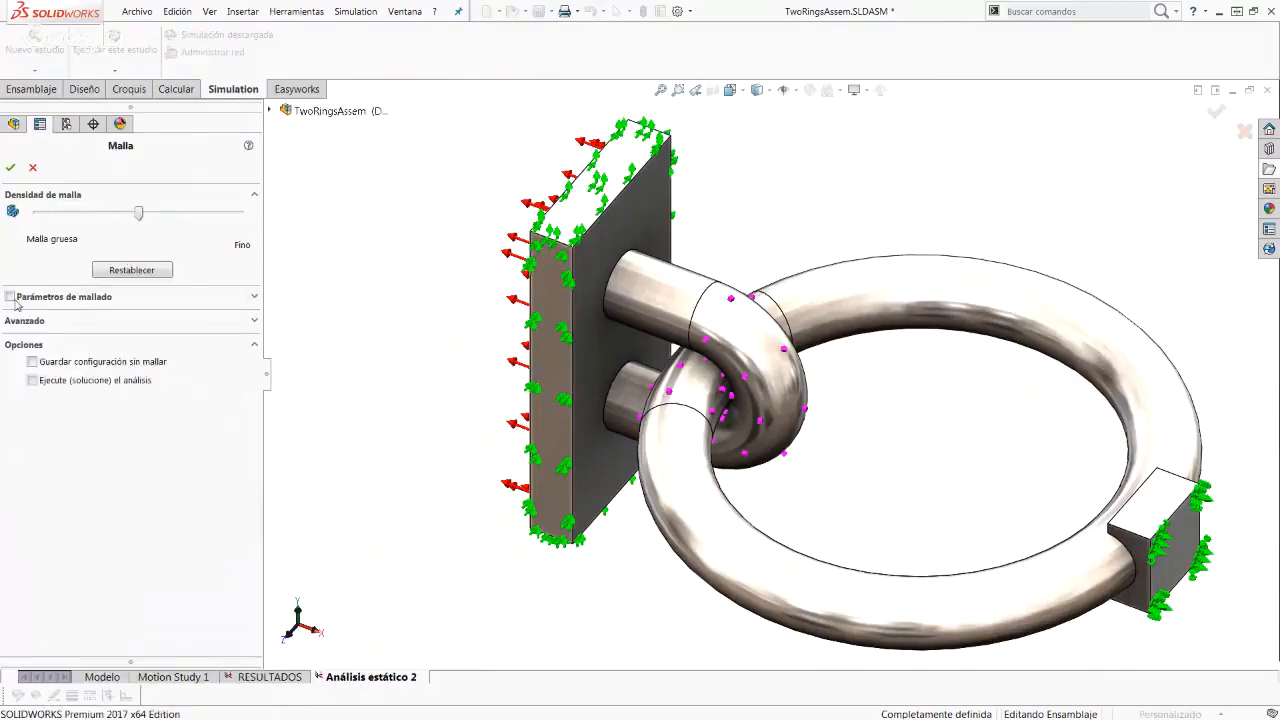
click(12, 298)
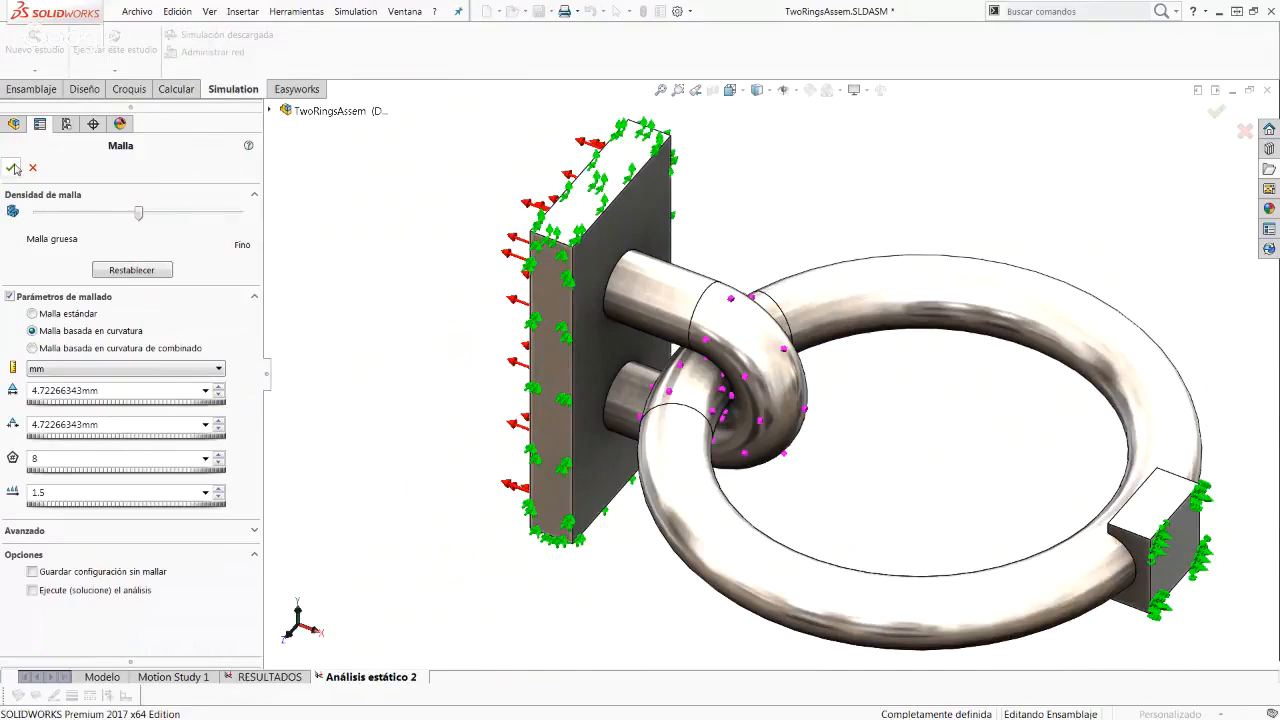
click(11, 168)
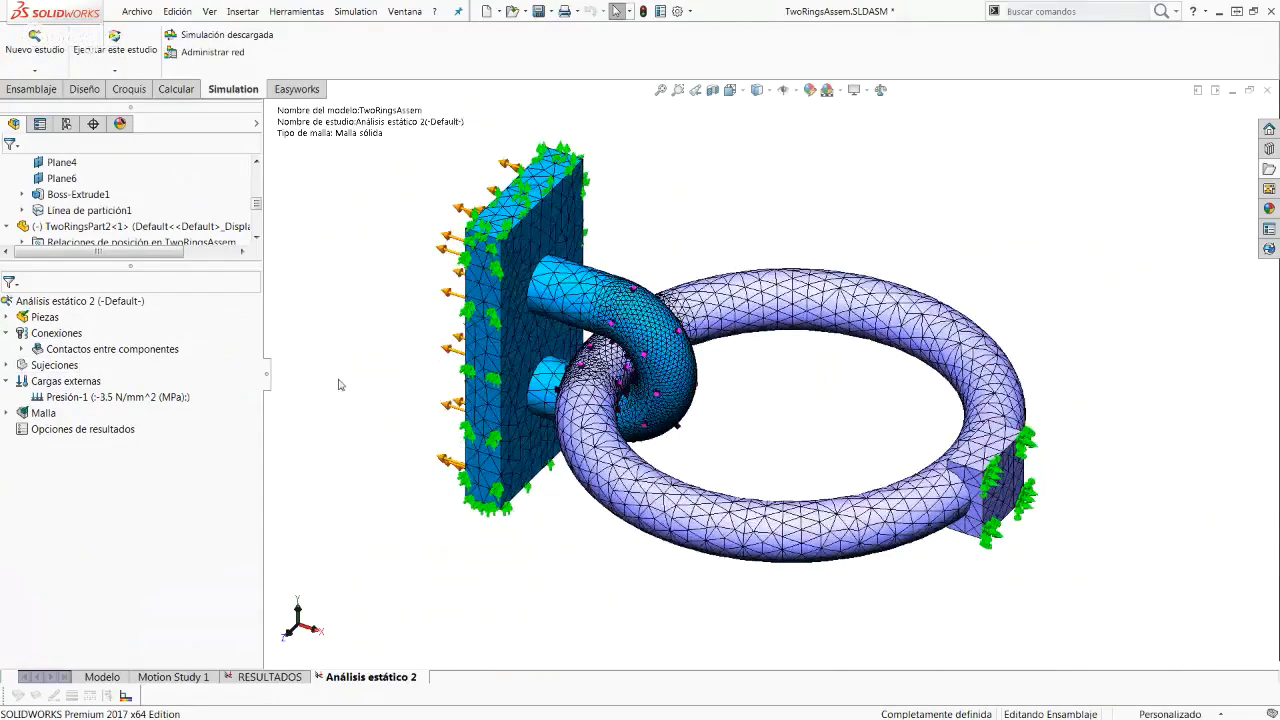
Step: Hide all the symbols of the study's connections, fixtures and external loads
right_click(52, 336)
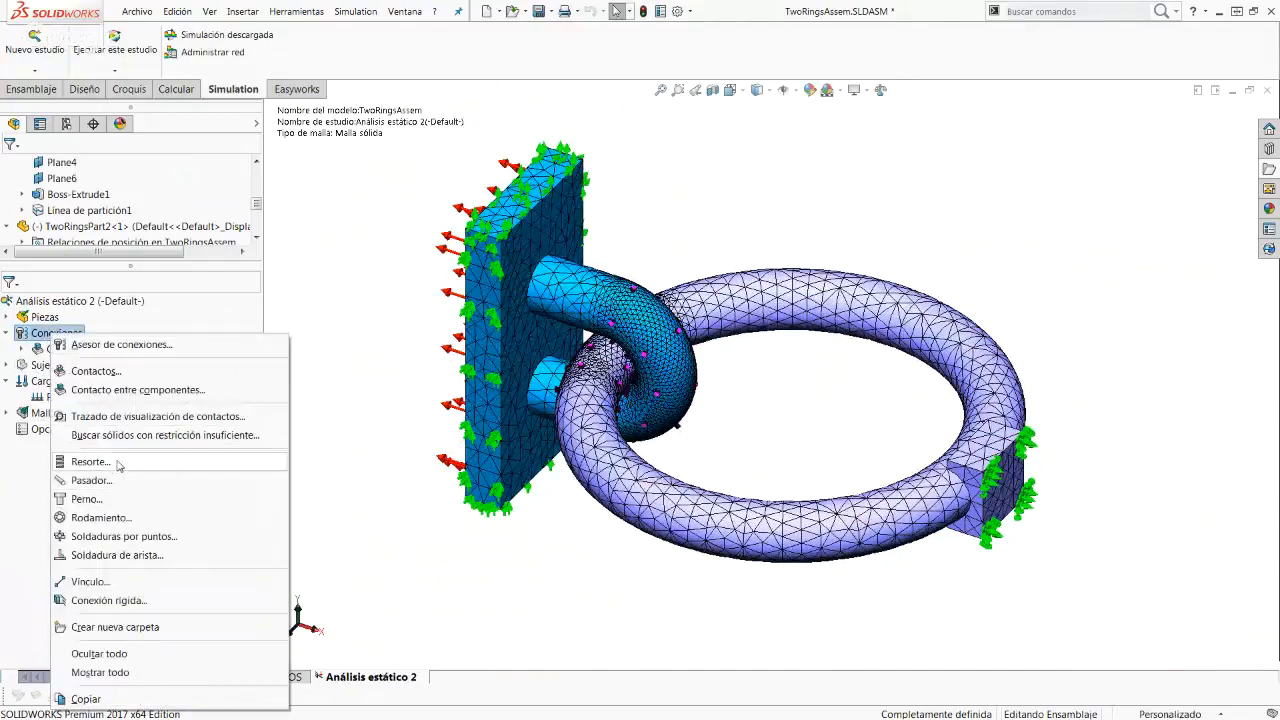
click(120, 656)
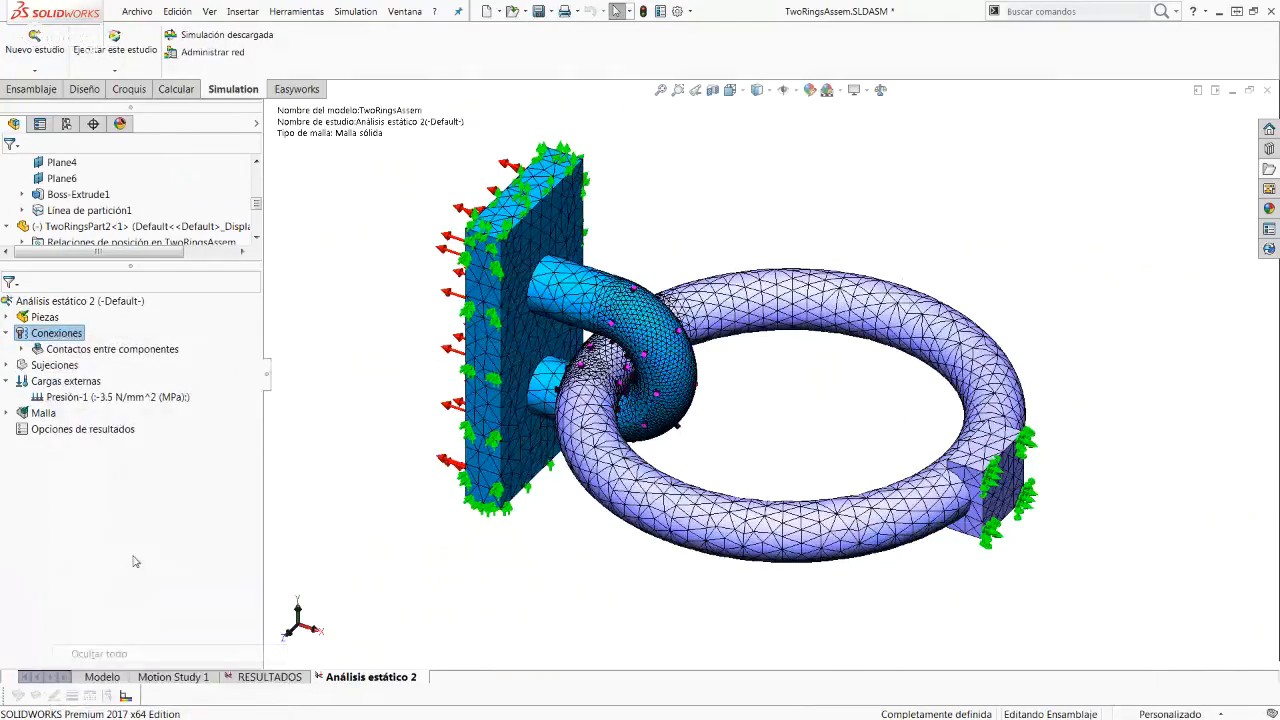
right_click(45, 365)
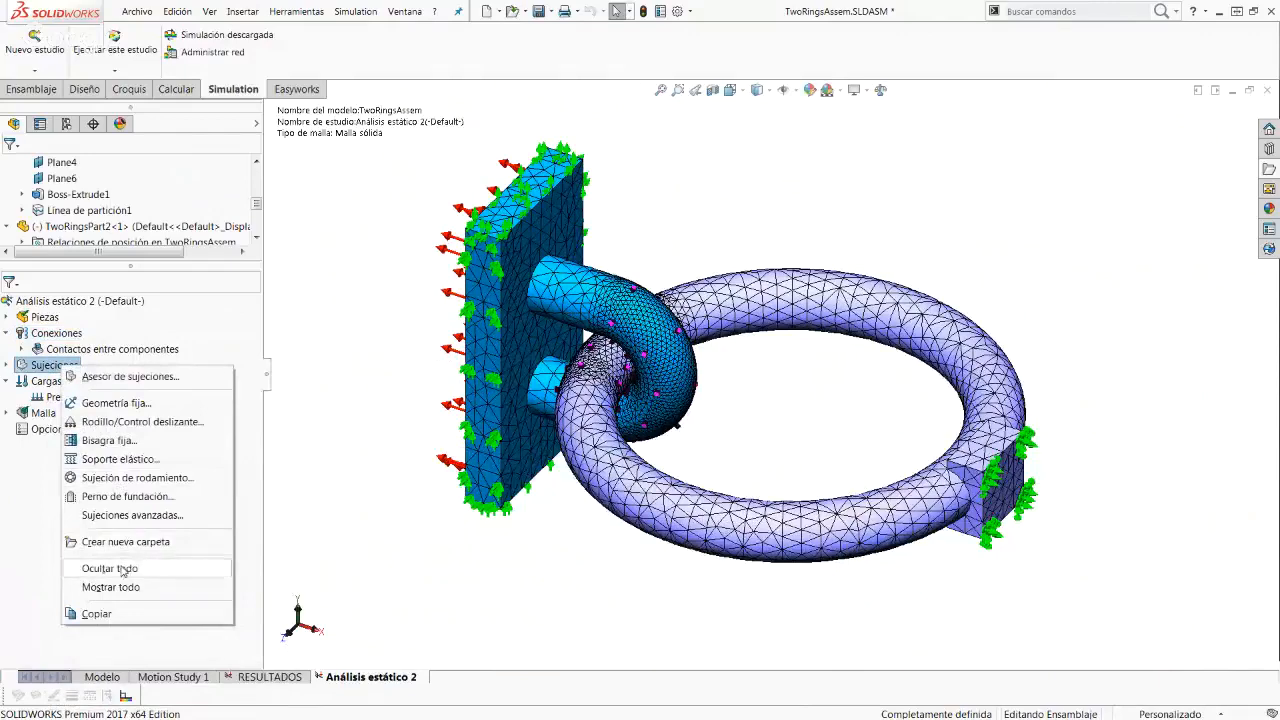
click(110, 568)
right_click(68, 380)
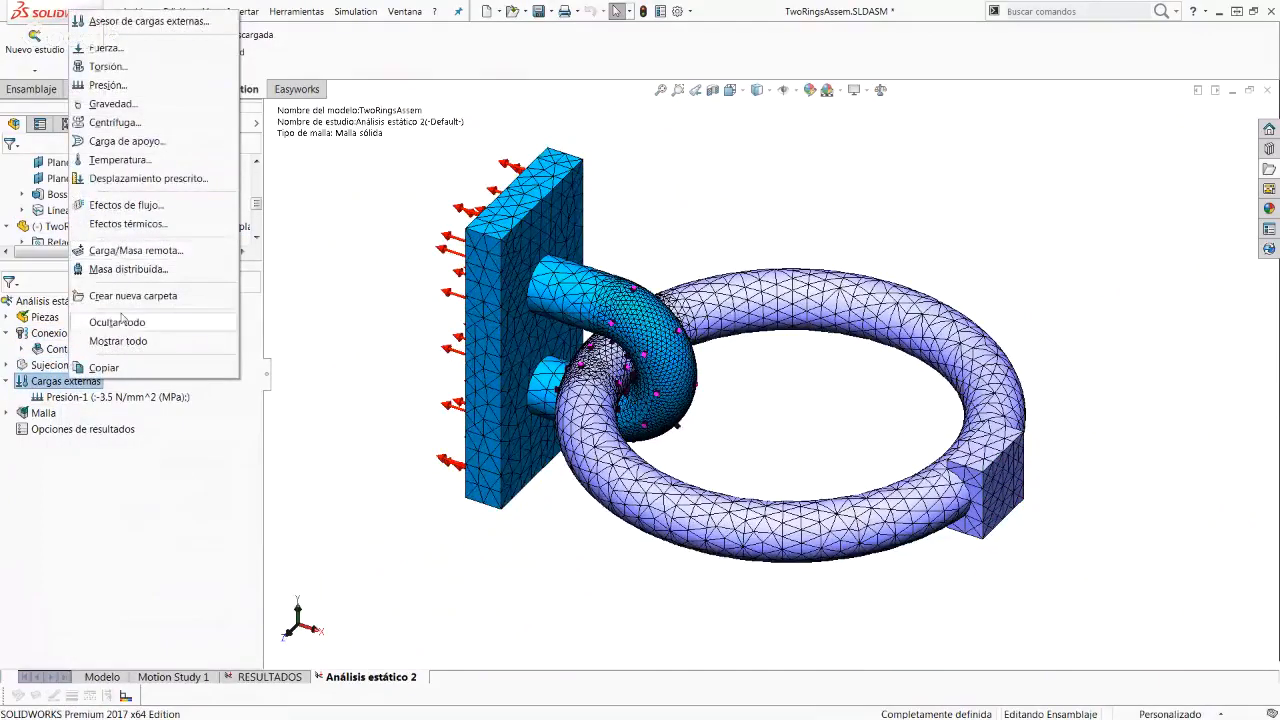
click(117, 322)
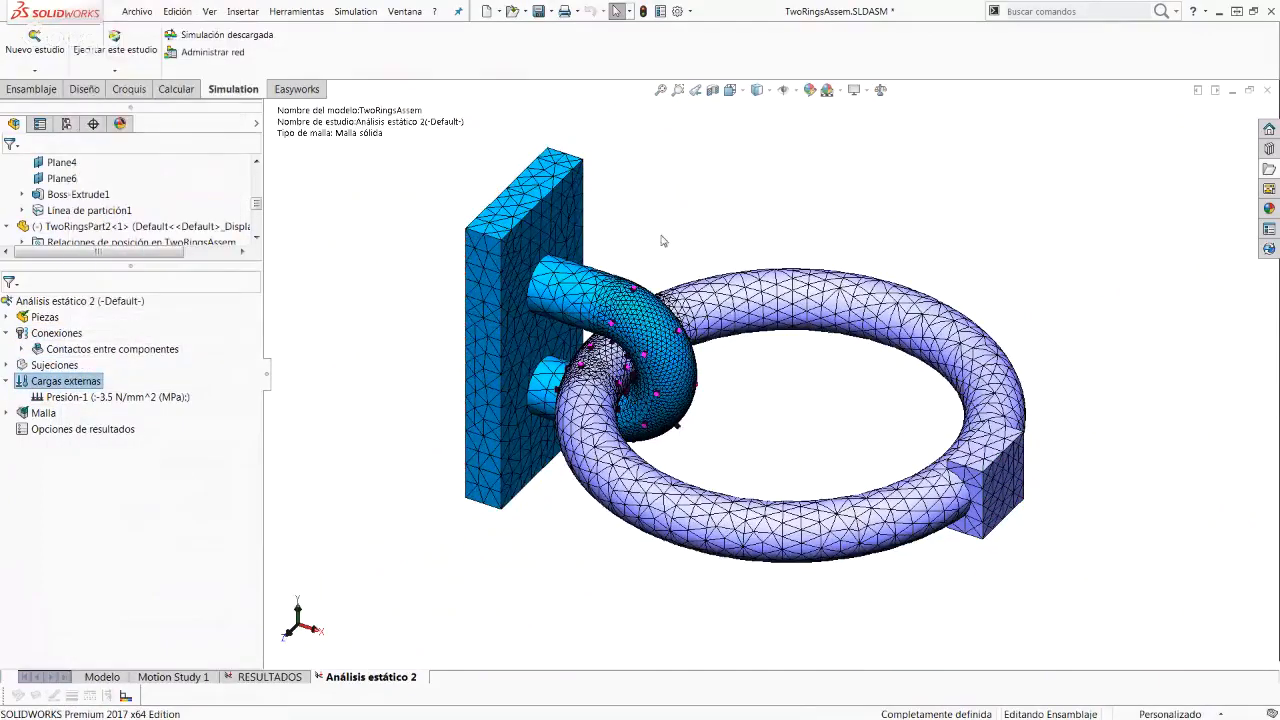
Step: Hide the symbols of the mesh control Control-1 in the study's mesh controls
click(6, 413)
double_click(62, 429)
click(76, 445)
right_click(78, 446)
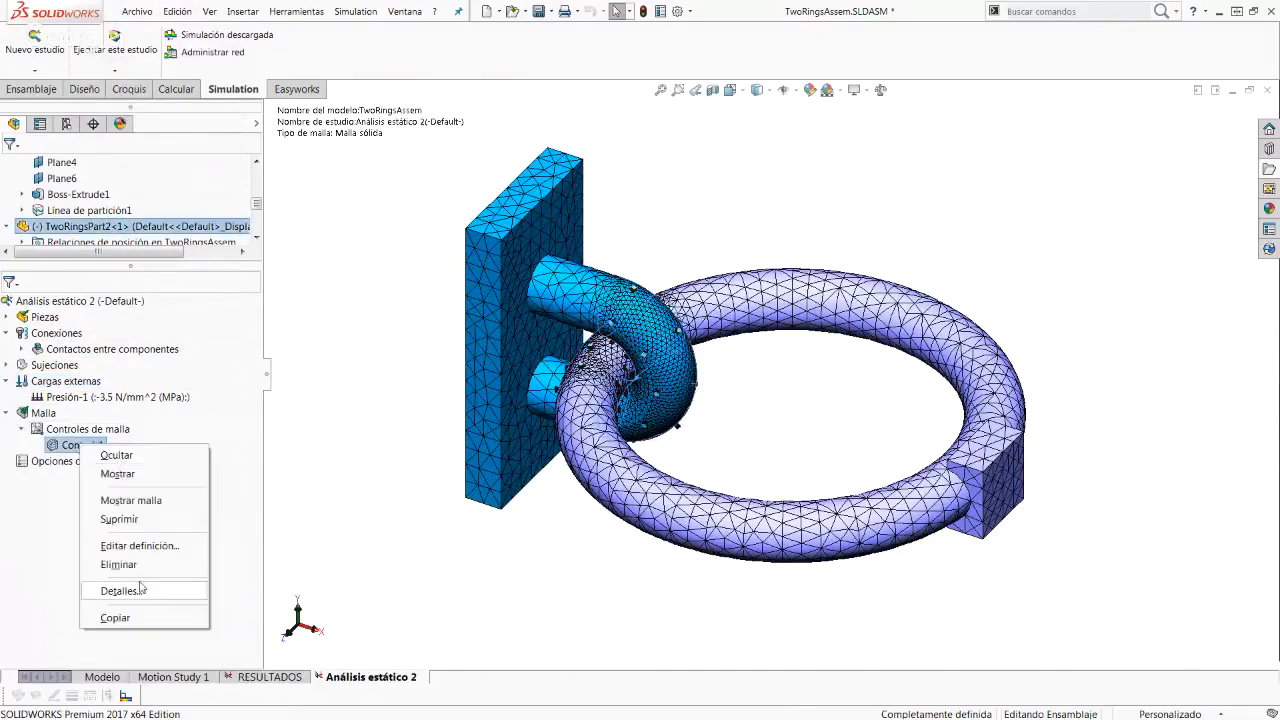
click(116, 455)
Step: Examine the mesh refinement around the contact between the two rings against the coarser mesh elsewhere
middle_drag(371, 443, 667, 396)
scroll(670, 340, down, 2)
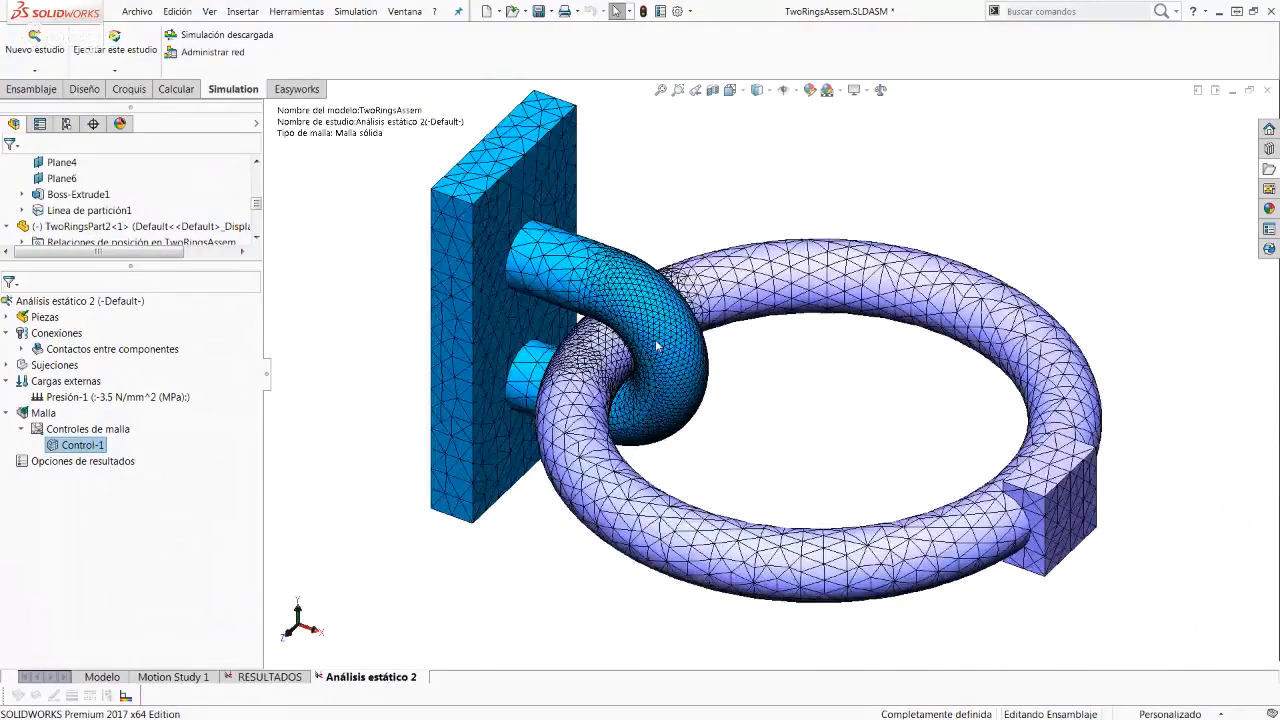
middle_drag(657, 346, 662, 364)
scroll(633, 380, down, 3)
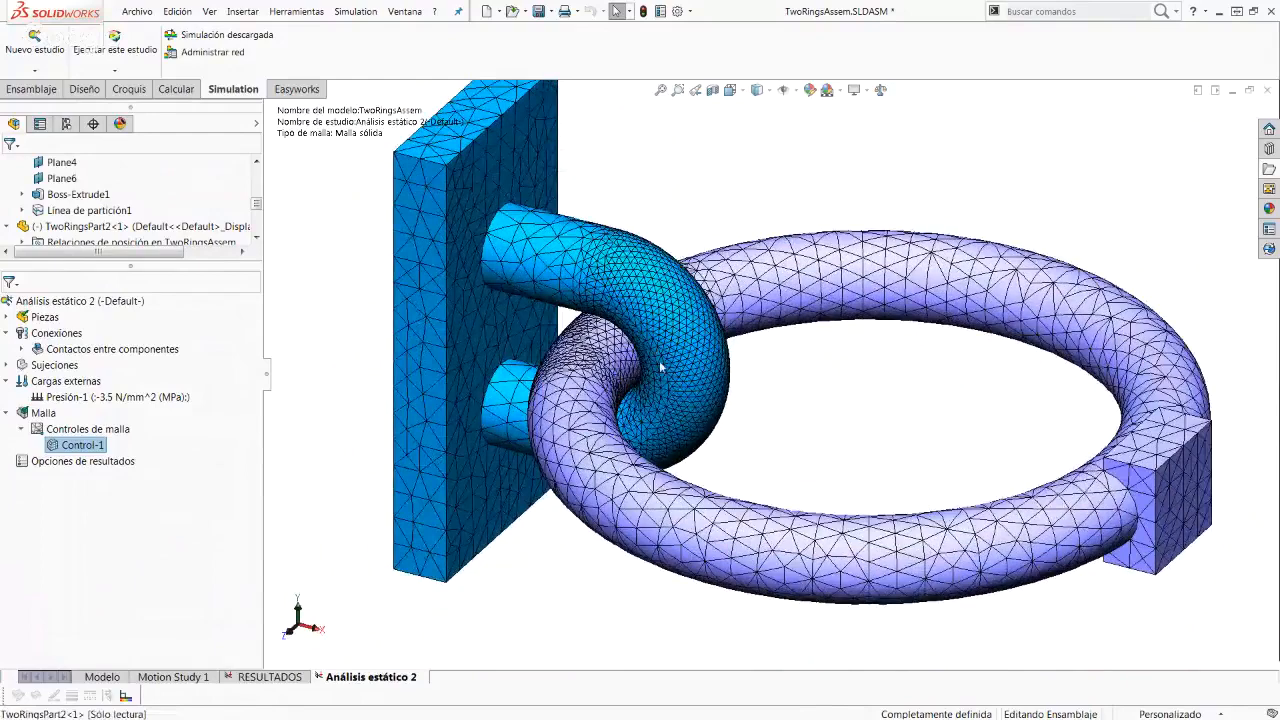
middle_drag(660, 368, 634, 364)
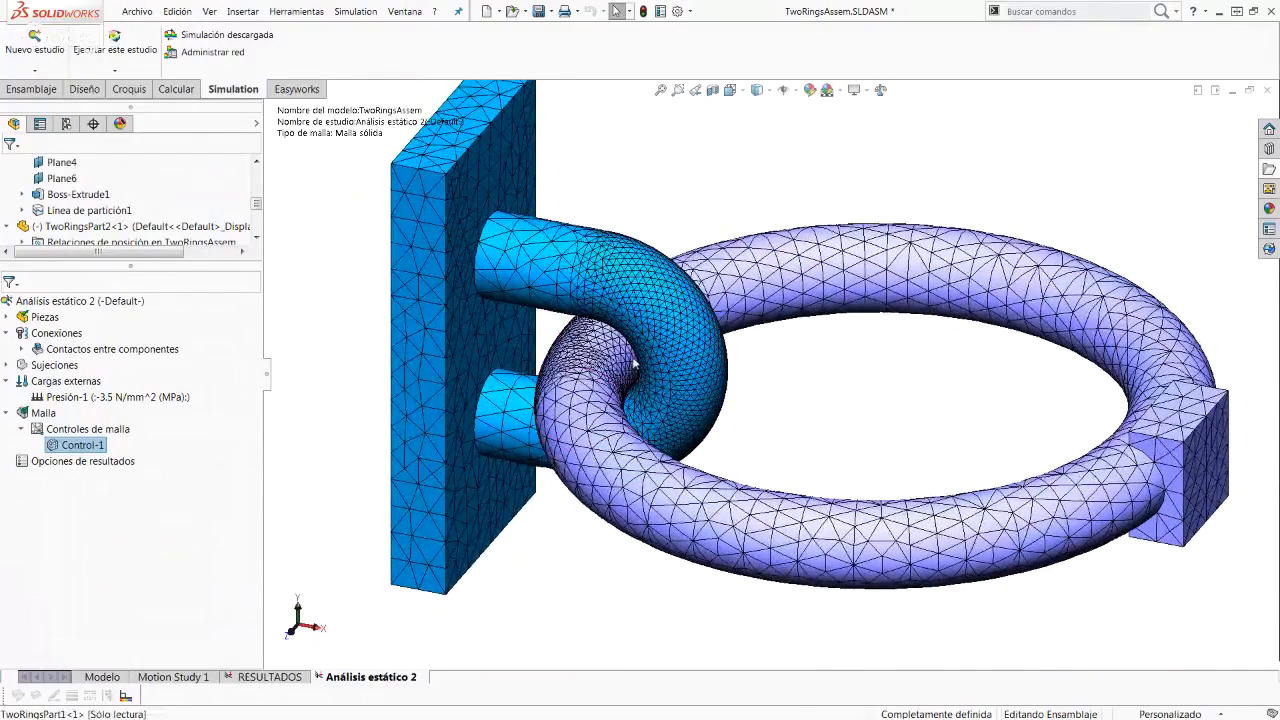
scroll(637, 362, down, 2)
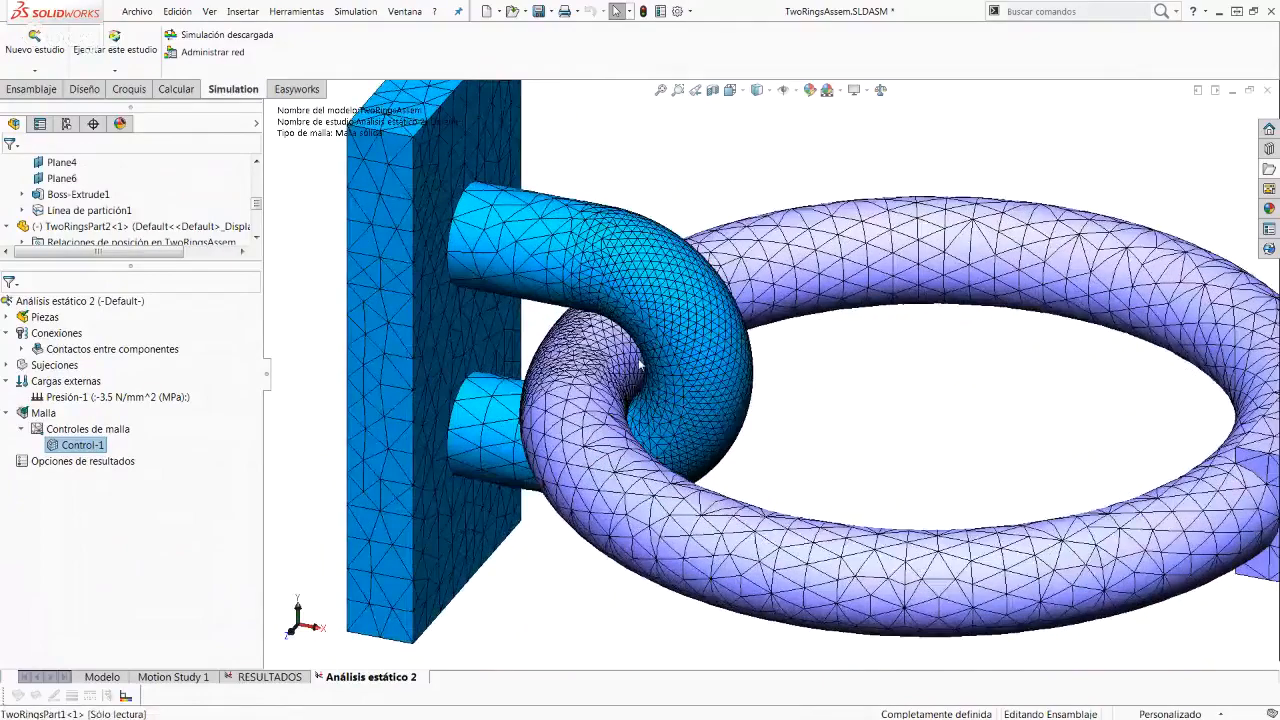
scroll(640, 365, down, 1)
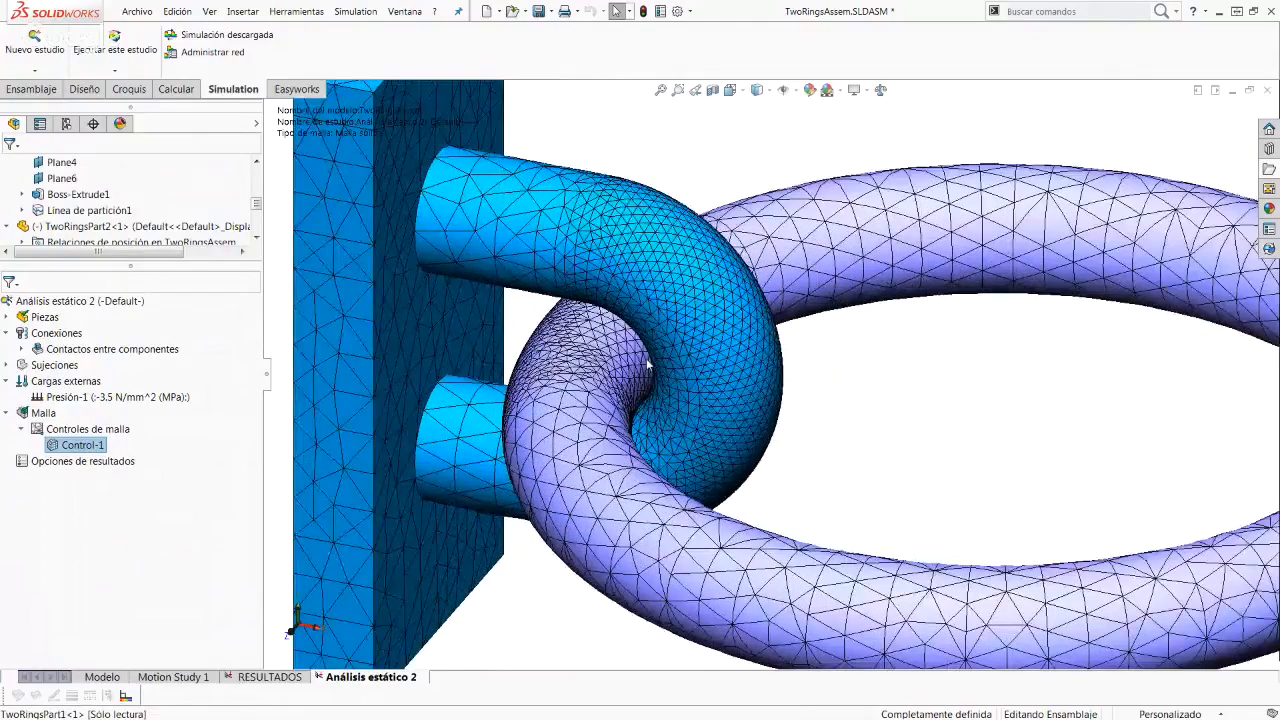
scroll(690, 388, up, 3)
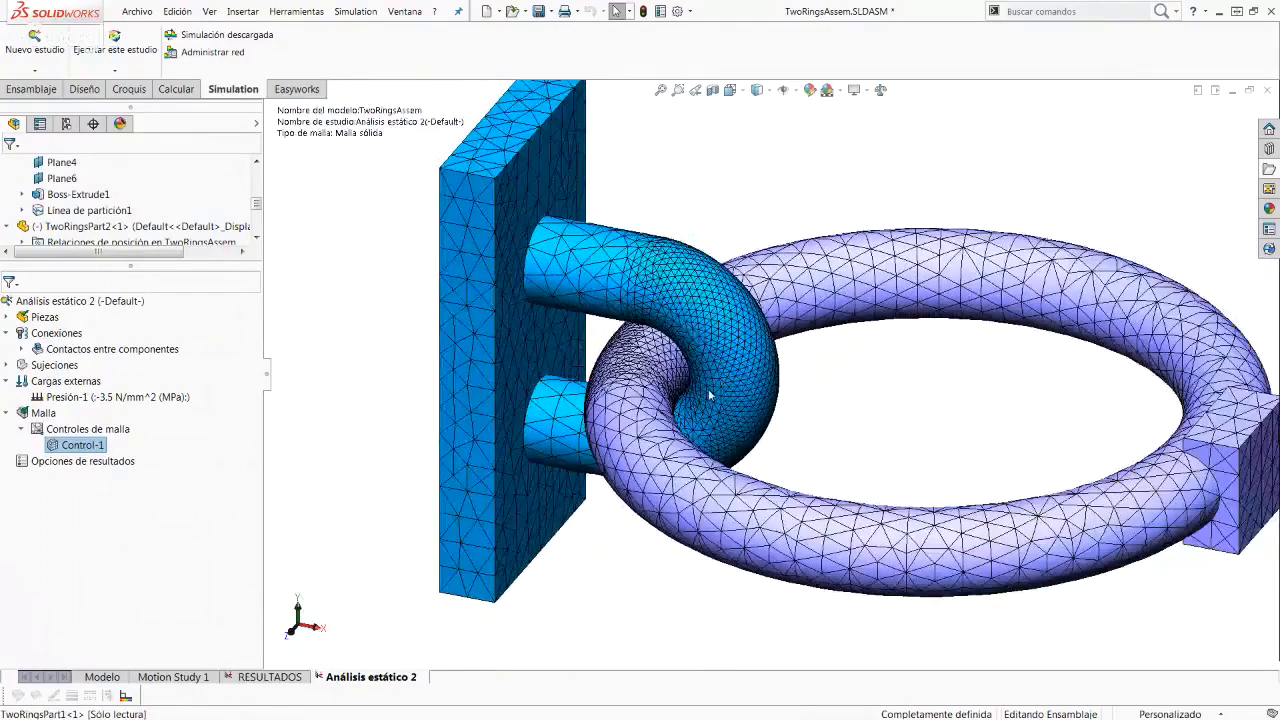
middle_drag(708, 389, 735, 392)
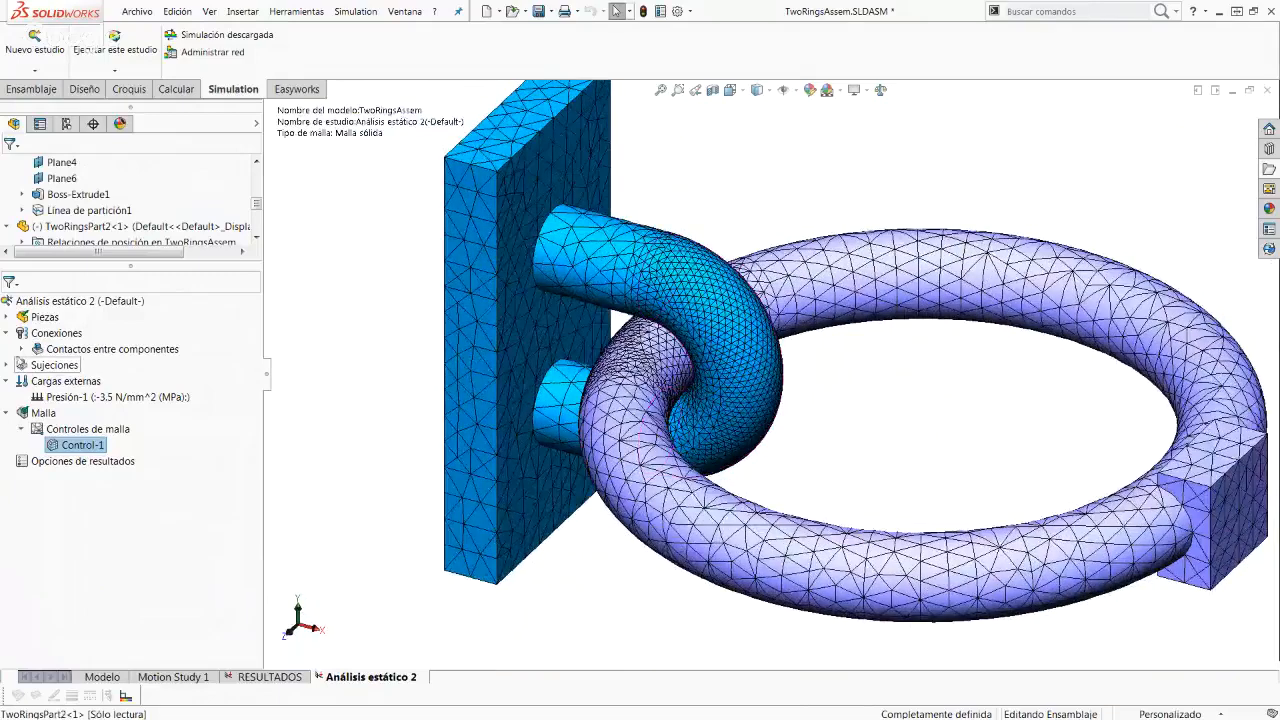
Step: In the properties of Análisis estático 2, enable improved accuracy for no-penetration contact surfaces and accept
right_click(62, 309)
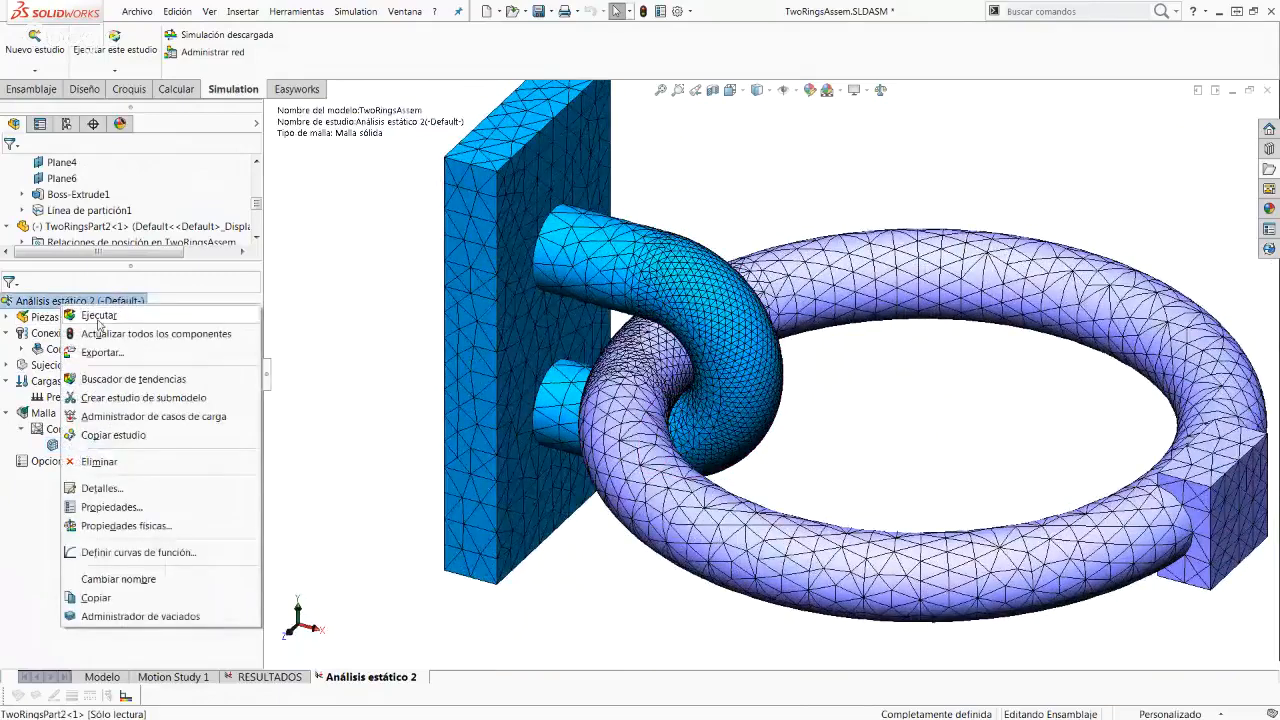
click(136, 508)
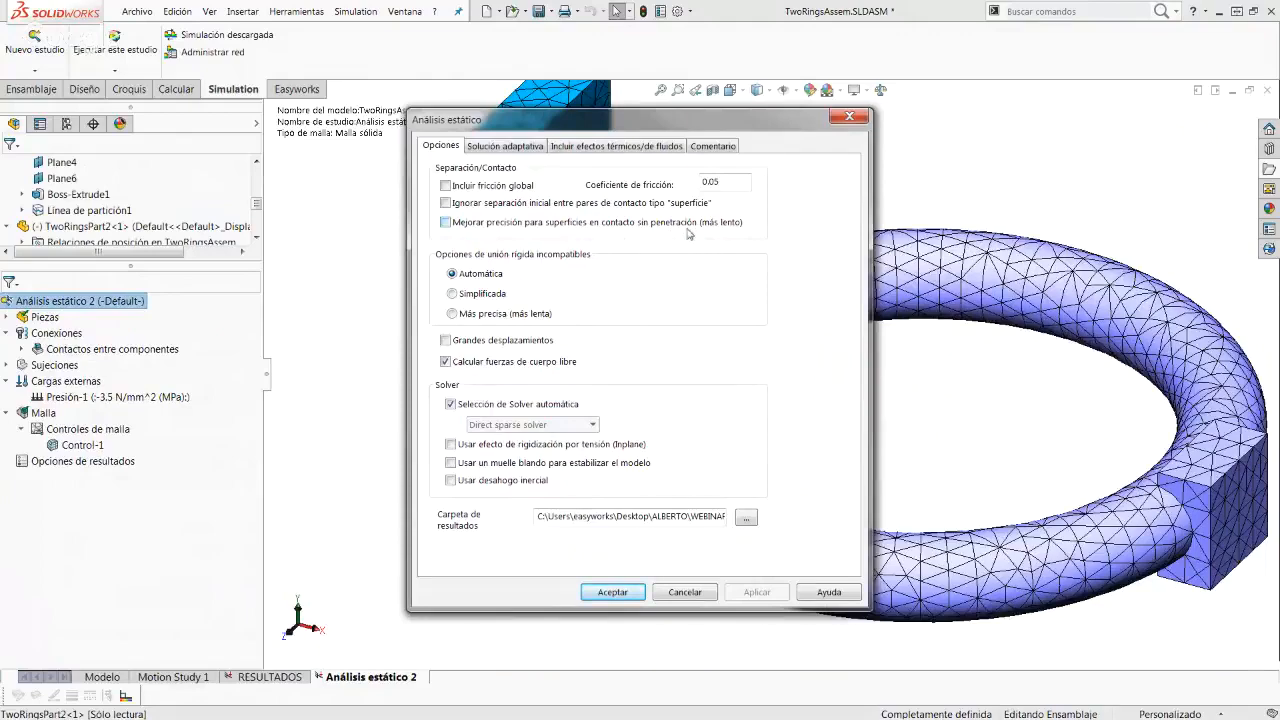
click(446, 222)
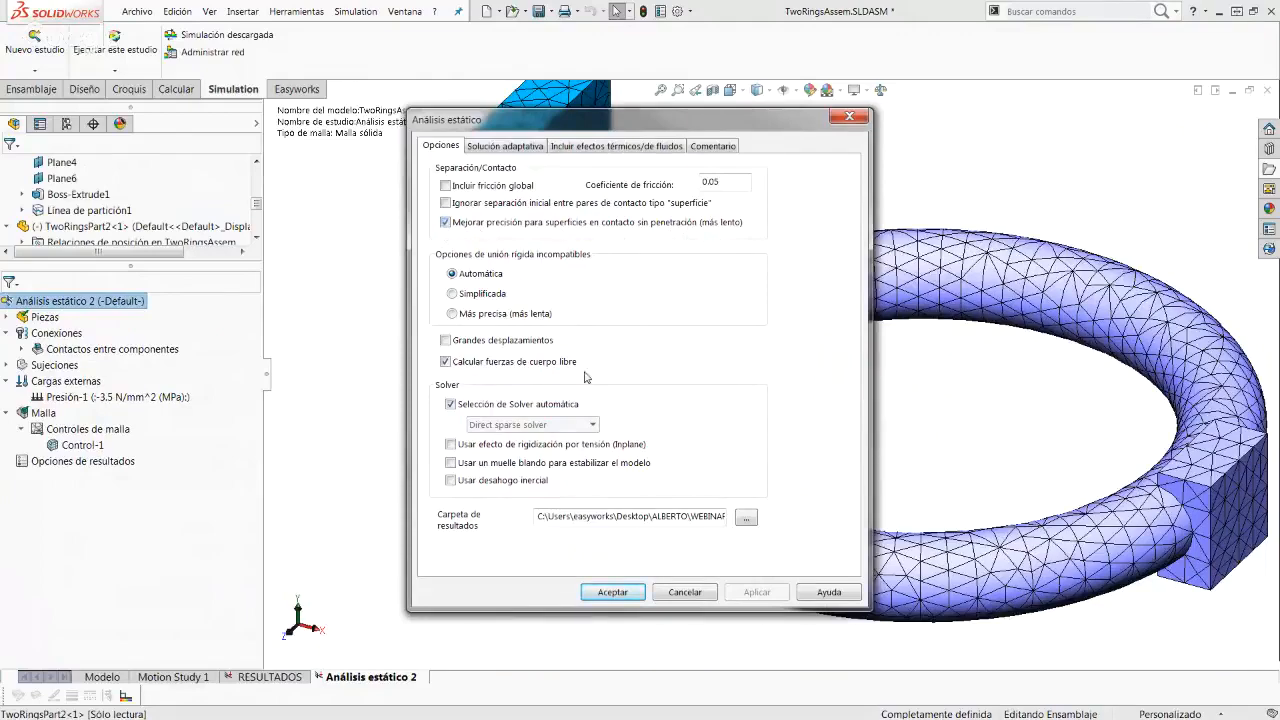
click(628, 592)
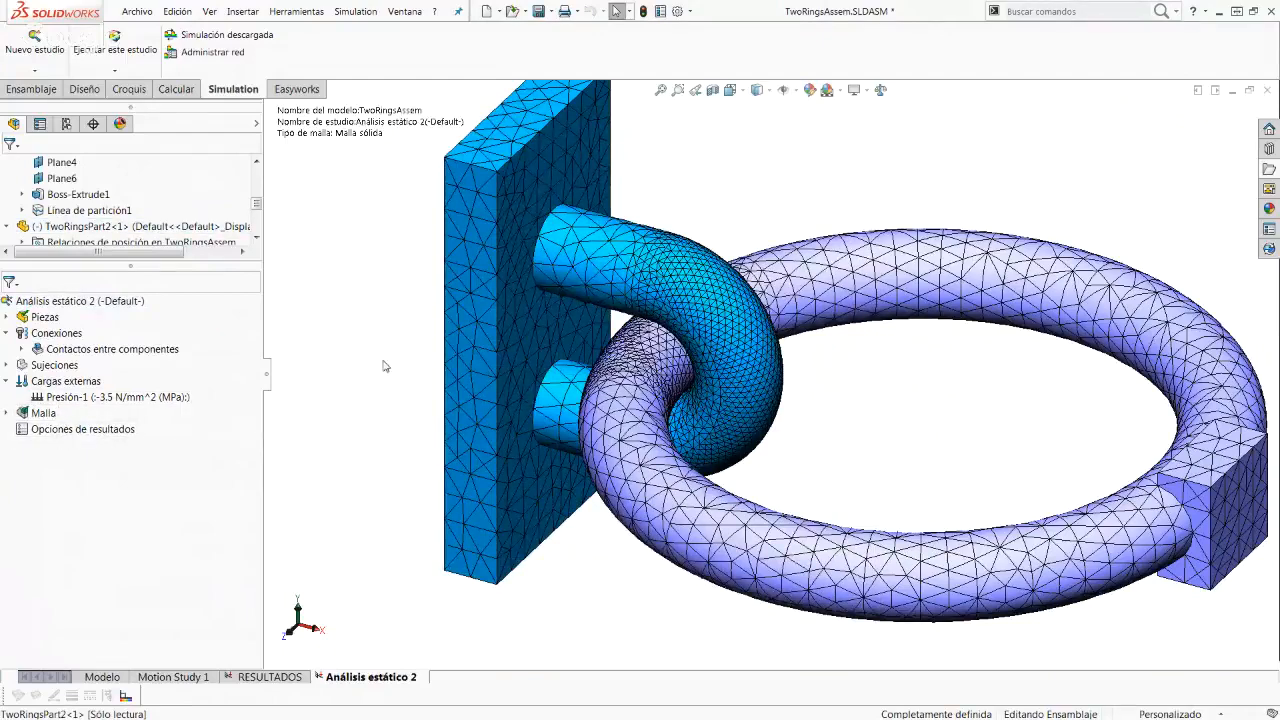
ctrl+middle_drag(749, 323, 702, 330)
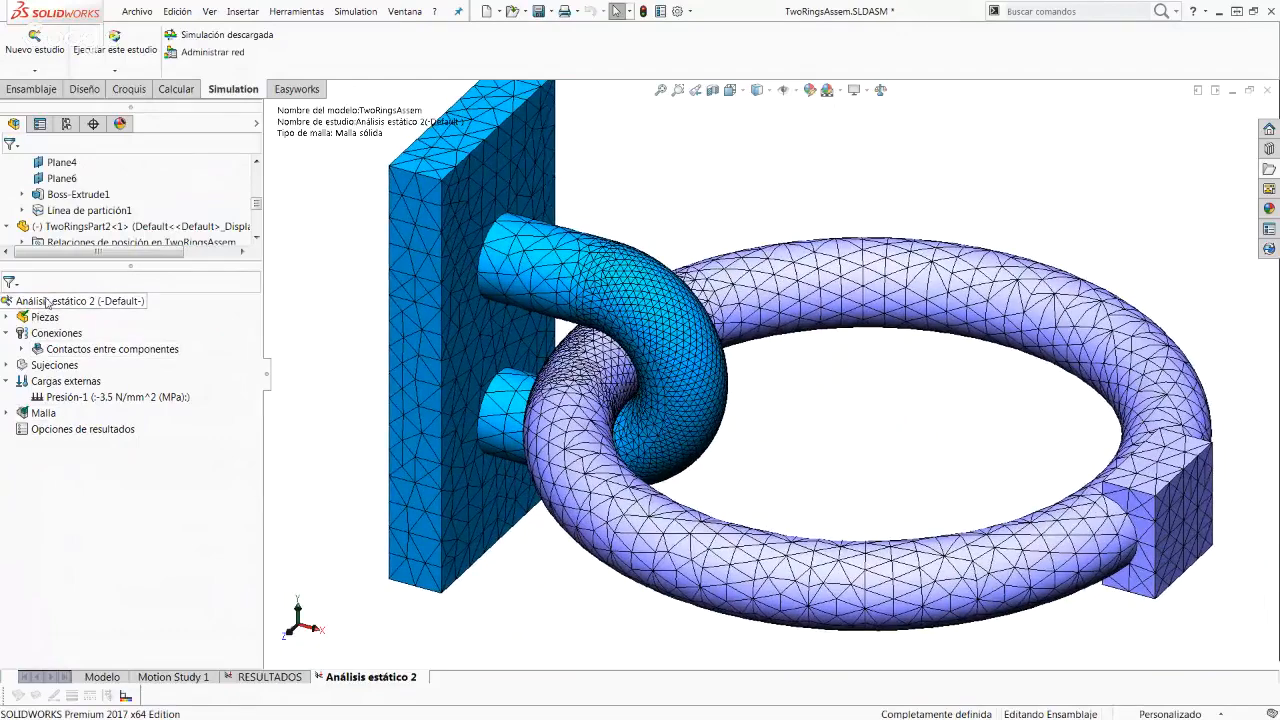
right_click(46, 300)
click(344, 378)
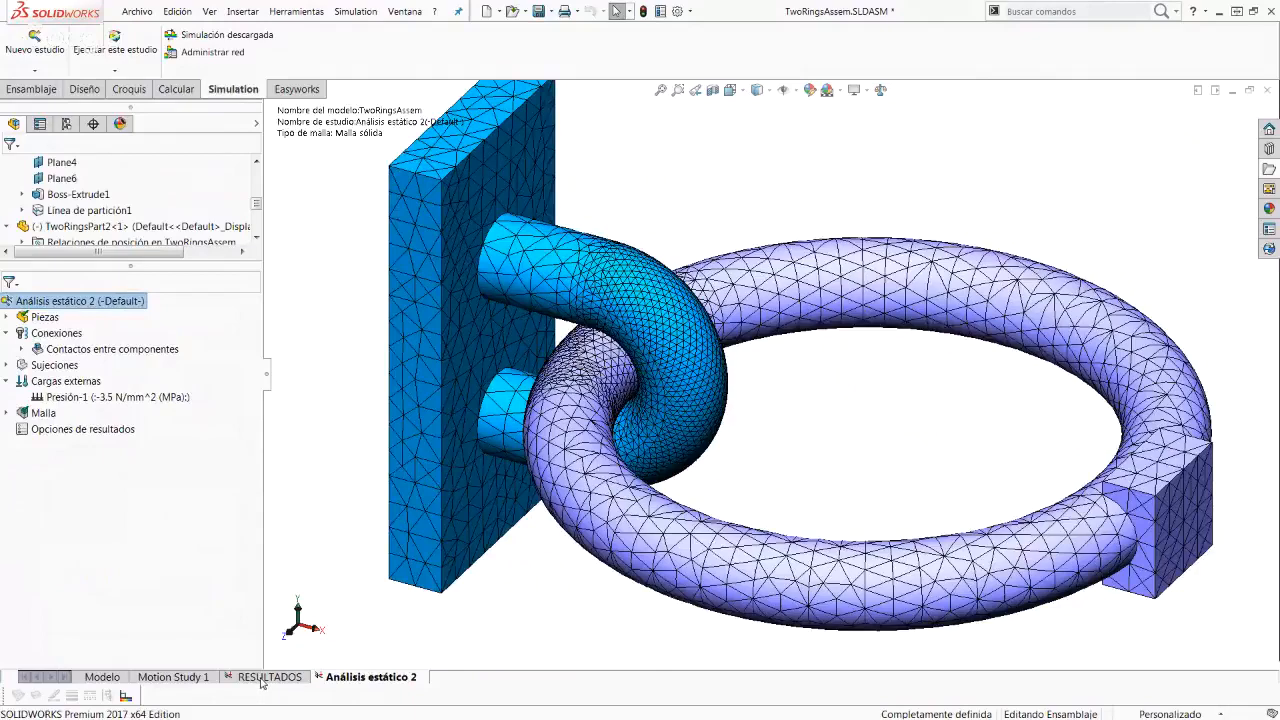
Step: Switch to the RESULTADOS study, show its von Mises stress plot and examine the stresses where the rings touch
click(263, 679)
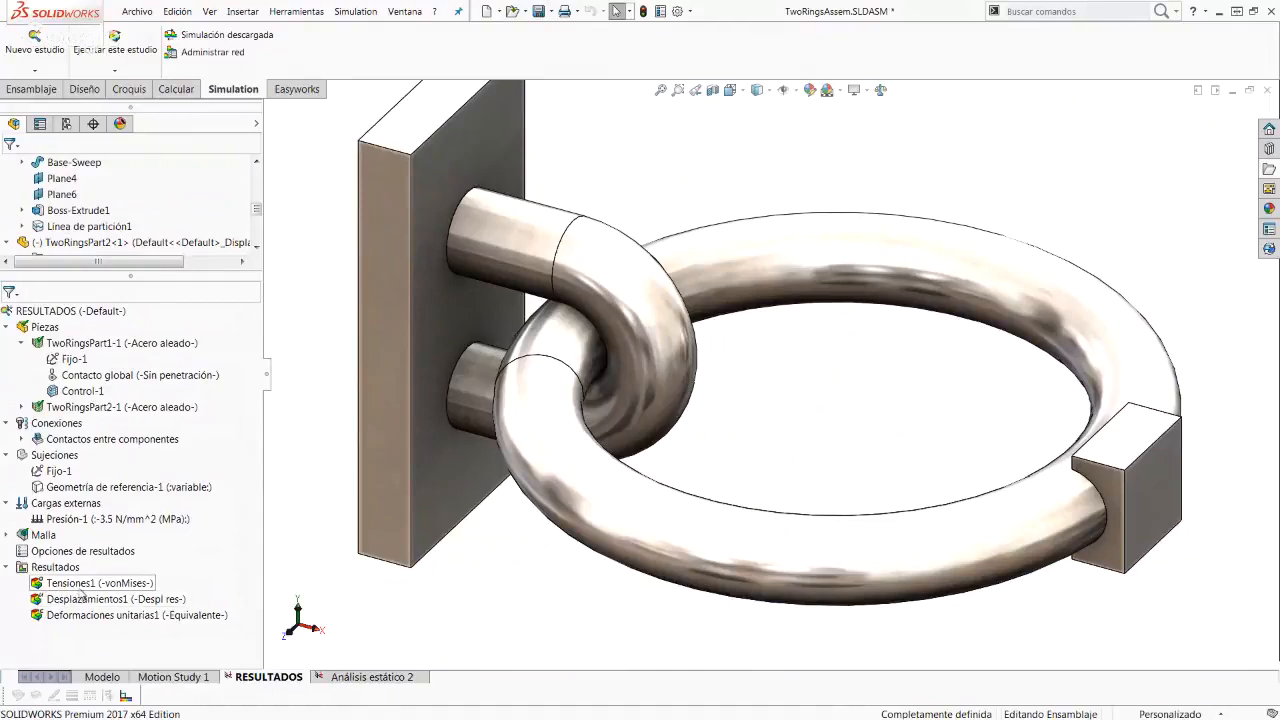
click(80, 585)
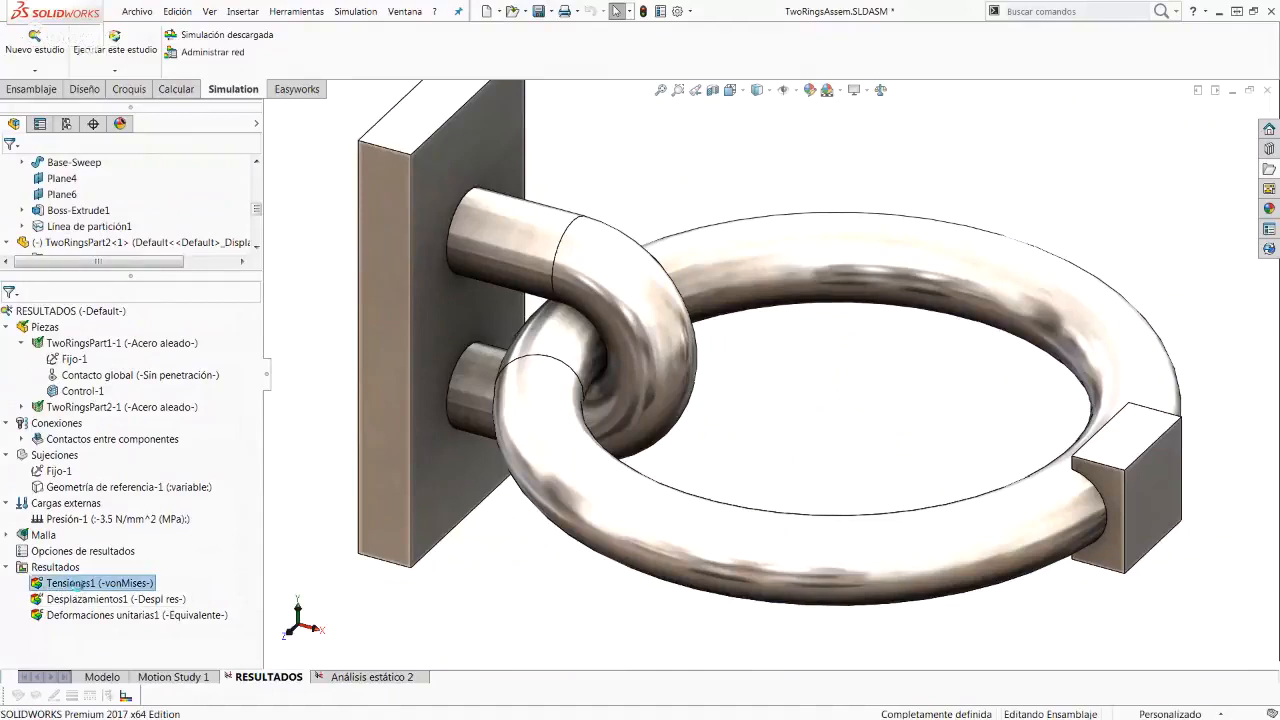
double_click(80, 585)
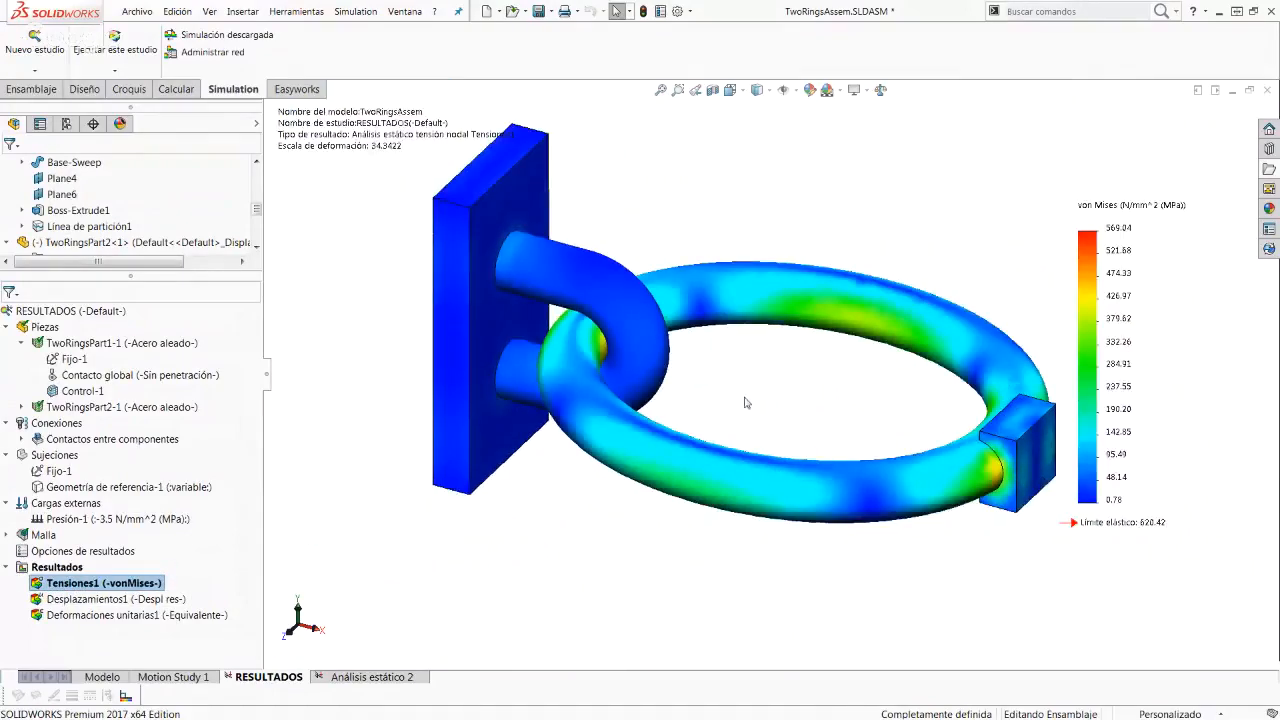
ctrl+middle_drag(738, 396, 811, 383)
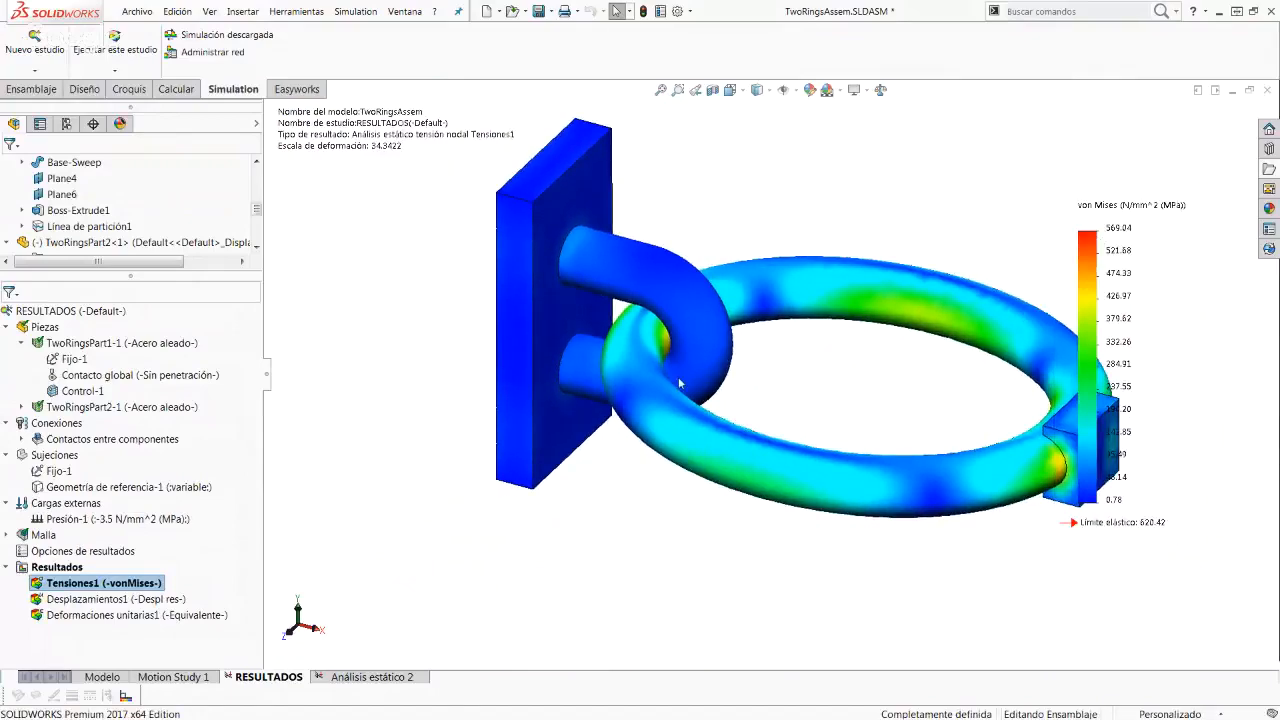
scroll(679, 383, down, 6)
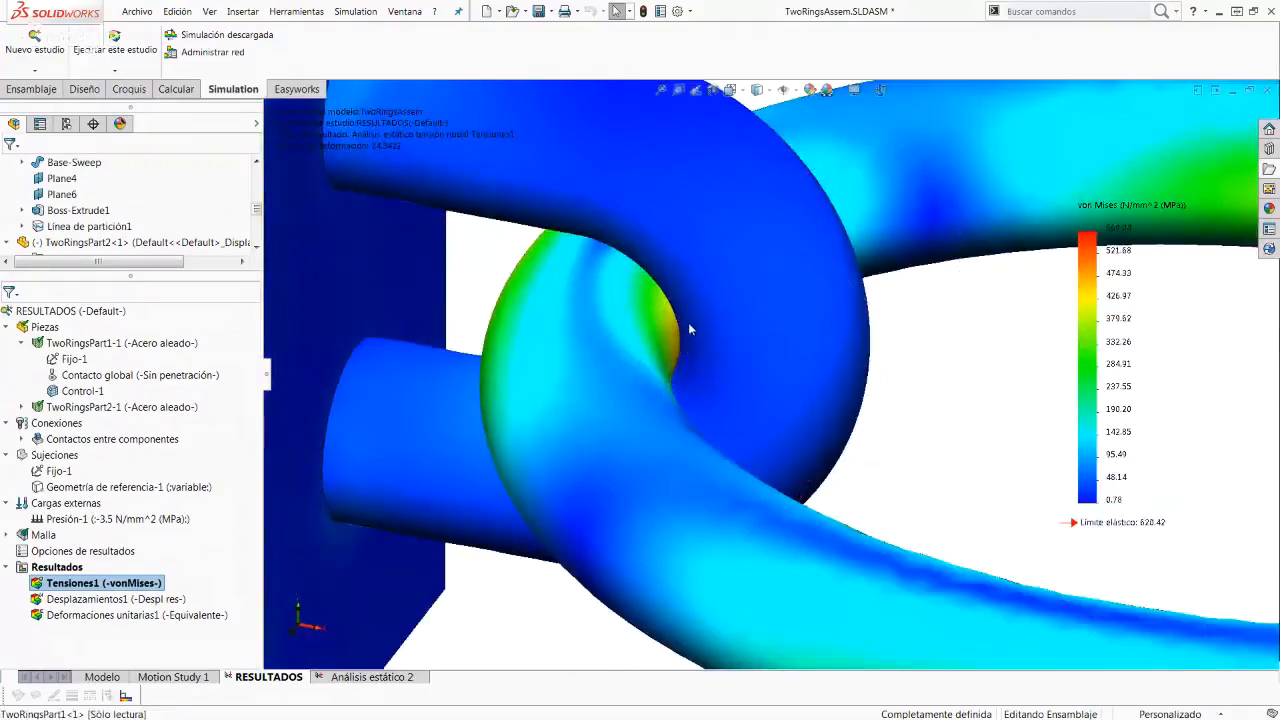
scroll(680, 362, up, 5)
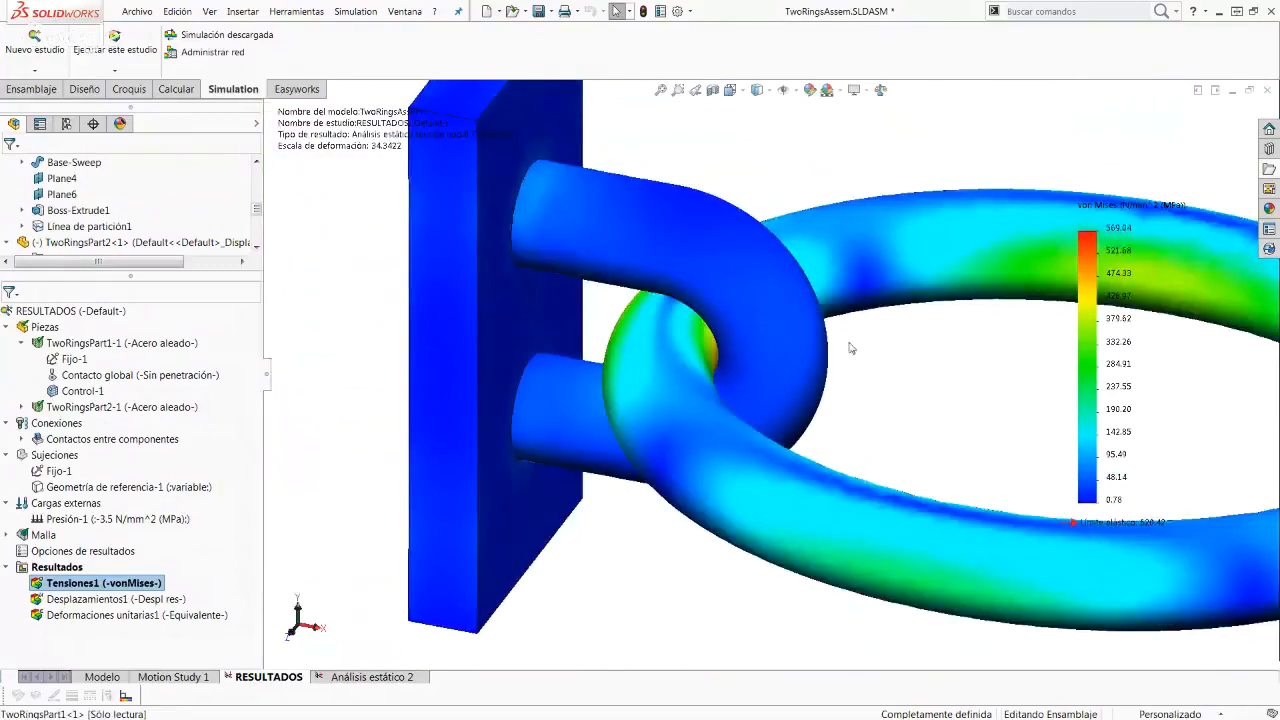
scroll(688, 368, up, 2)
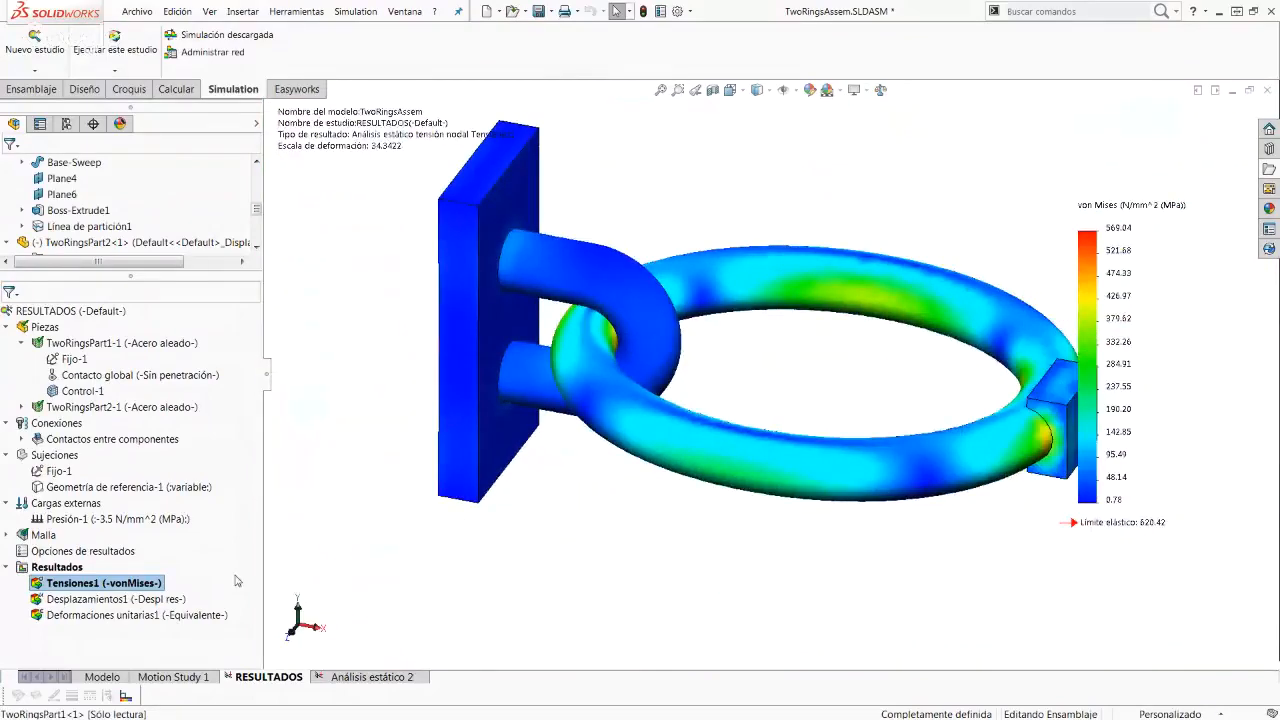
Step: Set the stress plot's boundary options to Malla, accept, and inspect the stresses over the refined contact mesh
right_click(110, 583)
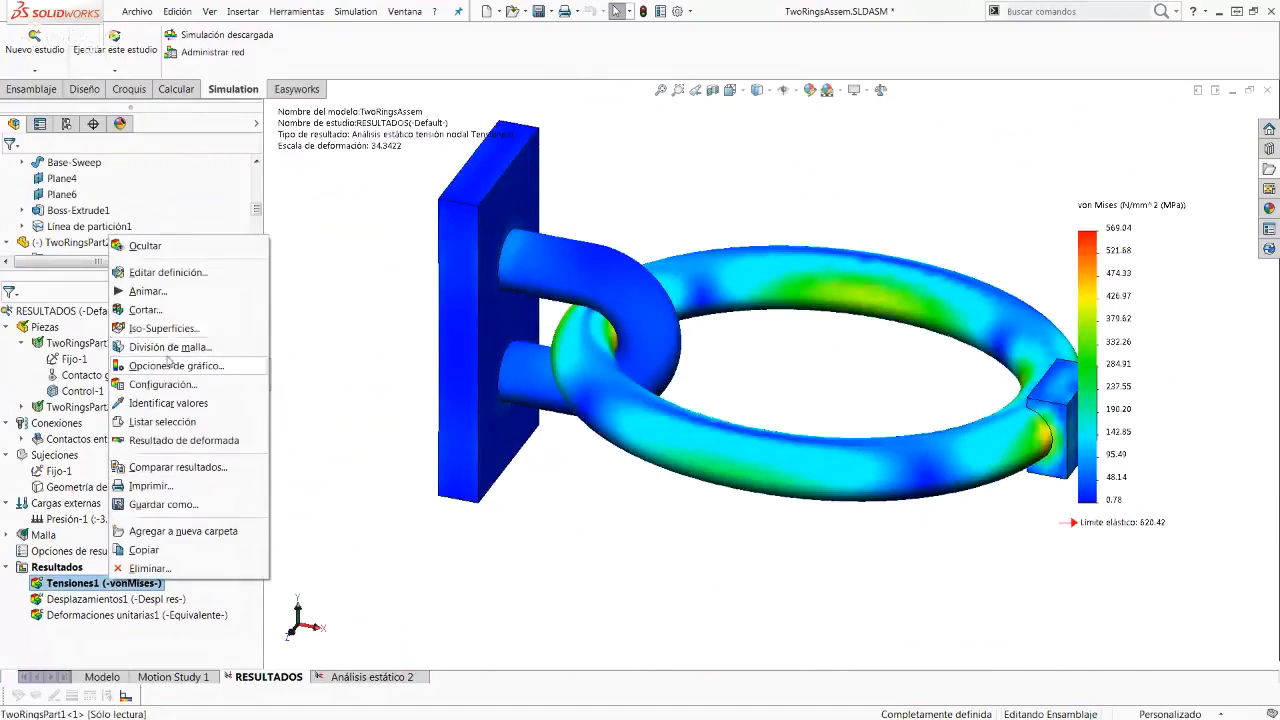
click(178, 385)
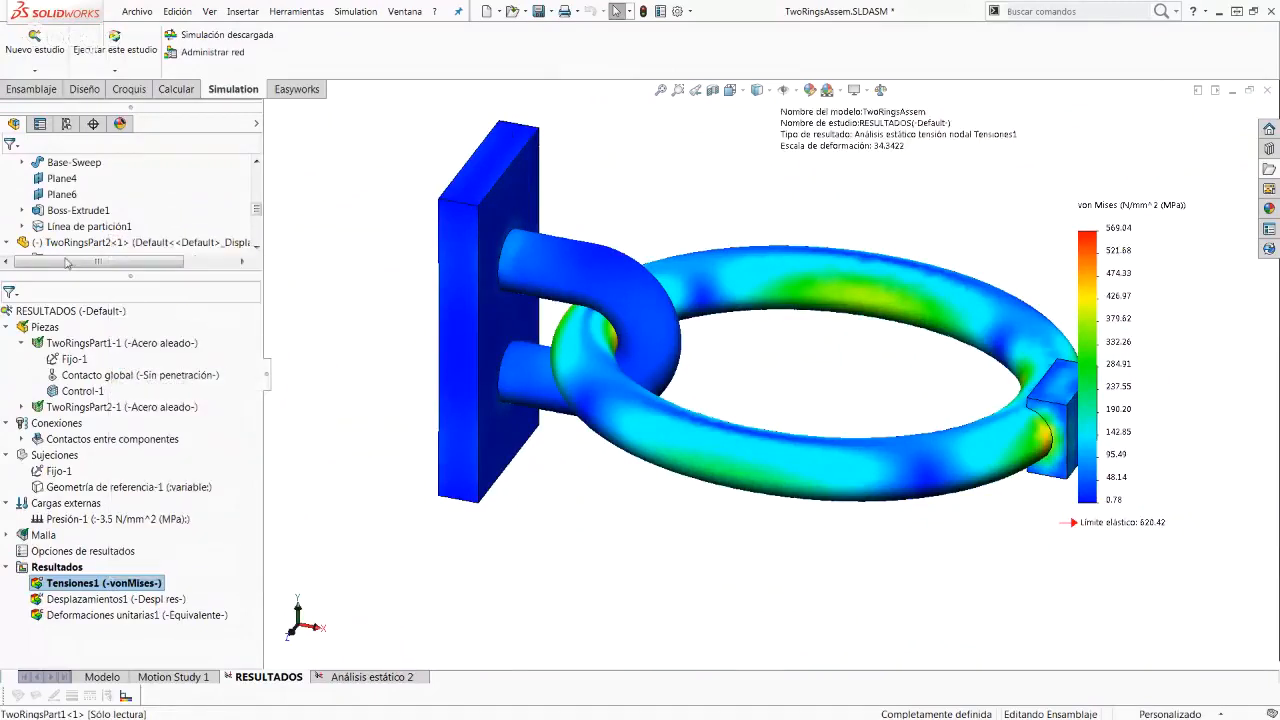
click(90, 288)
click(86, 326)
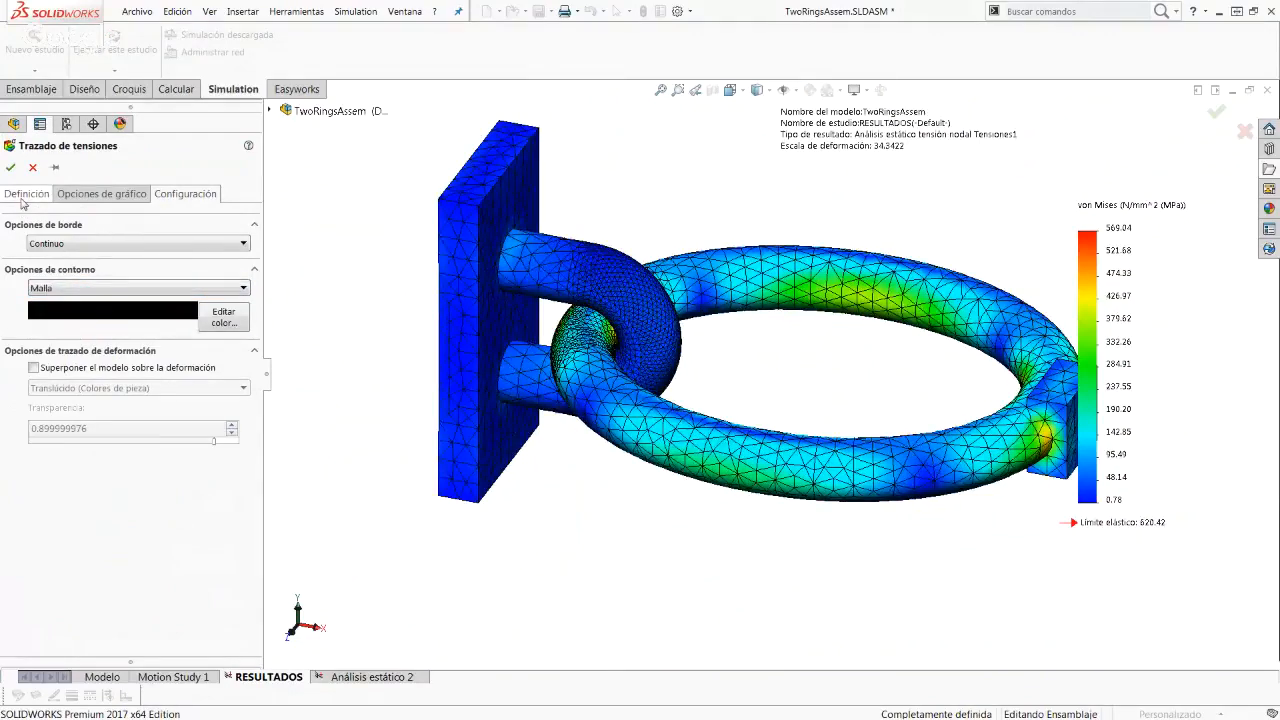
click(10, 167)
scroll(620, 340, down, 5)
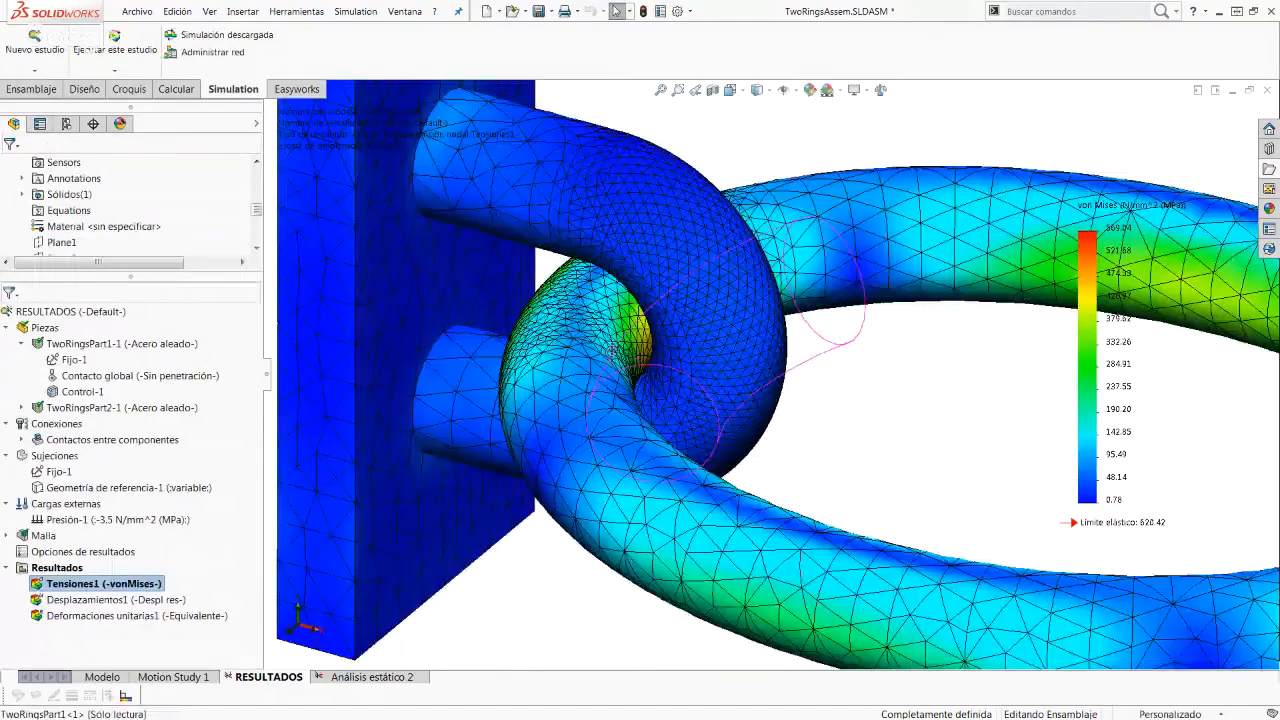
scroll(534, 447, up, 5)
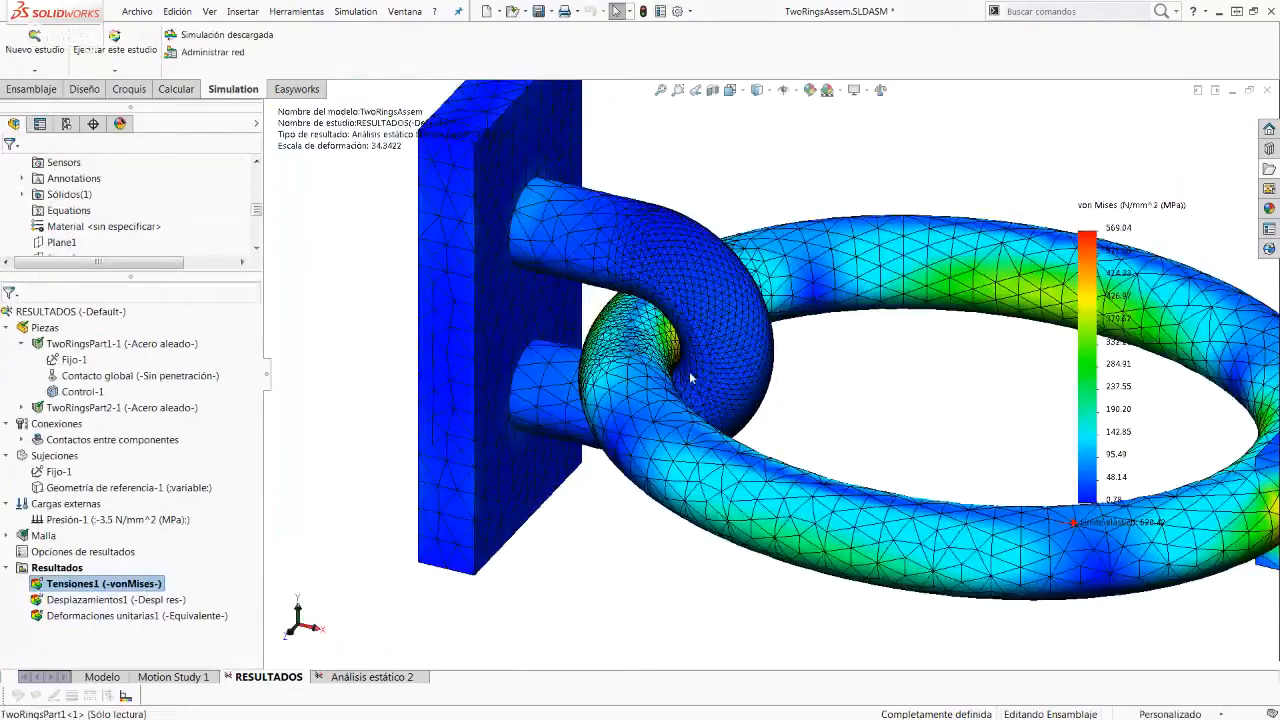
ctrl+middle_drag(840, 347, 774, 337)
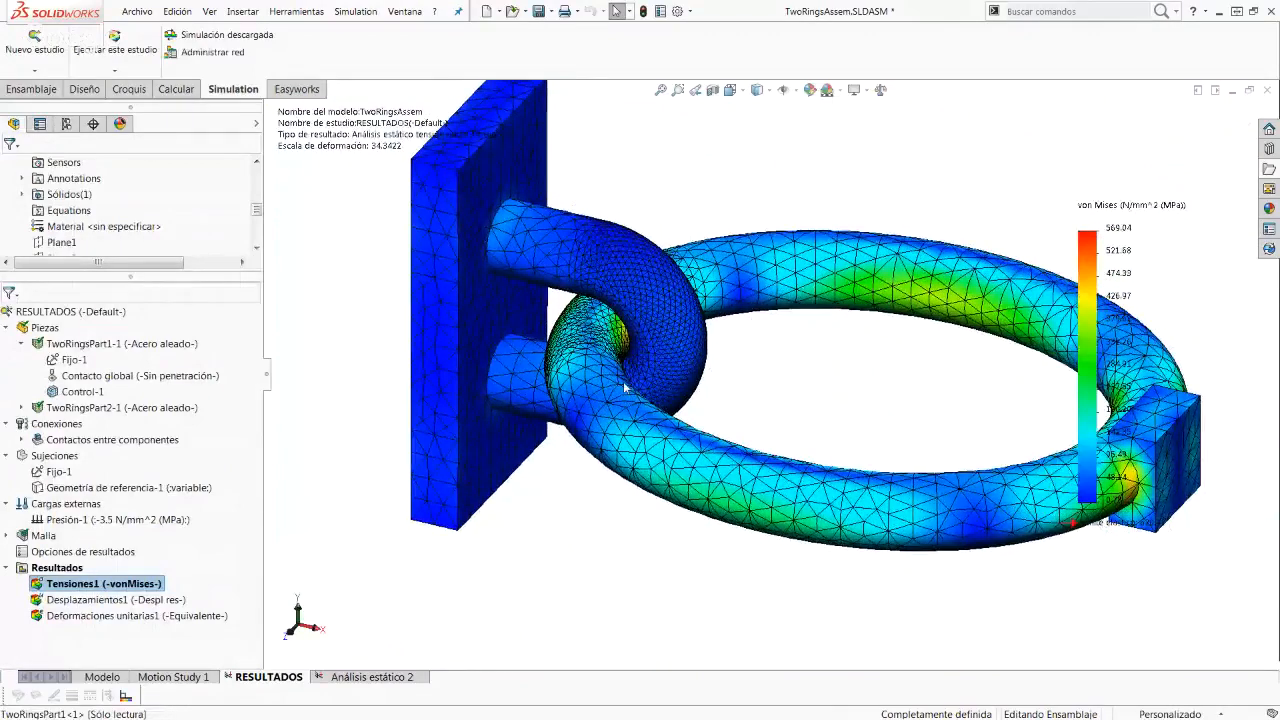
Step: Turn on the maximum value annotation in the von Mises stress plot's chart options
right_click(113, 585)
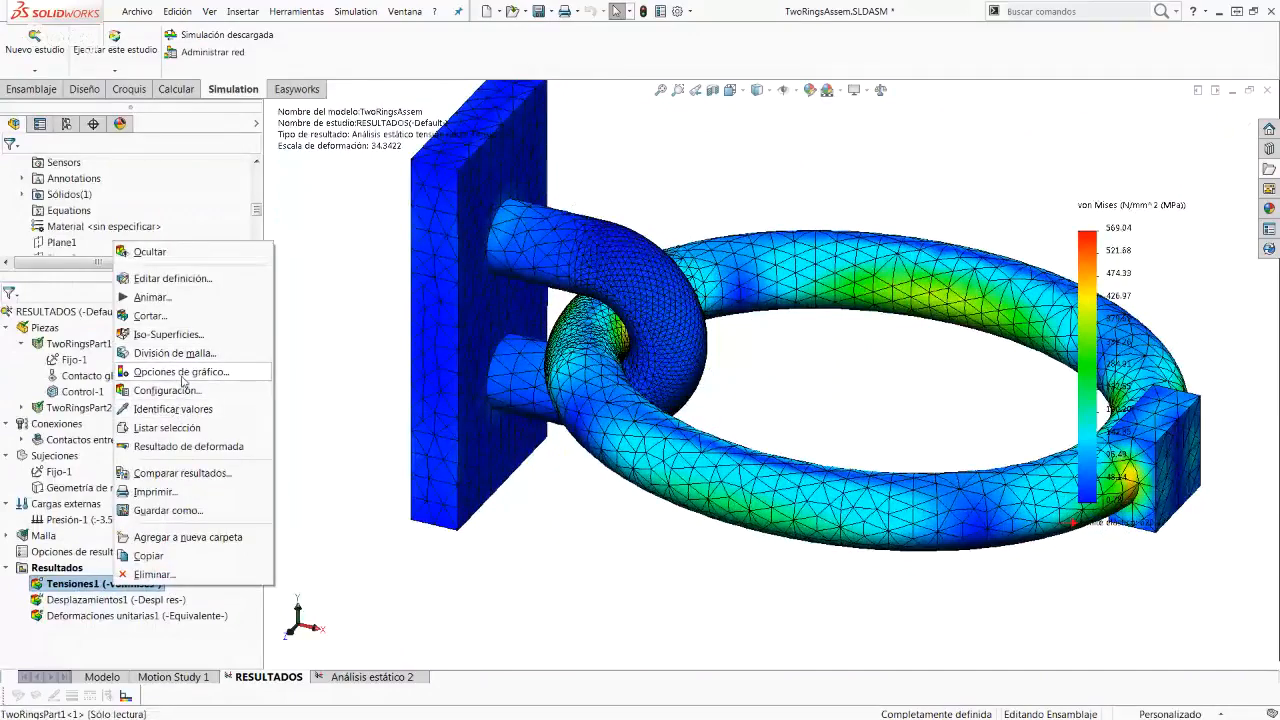
click(203, 376)
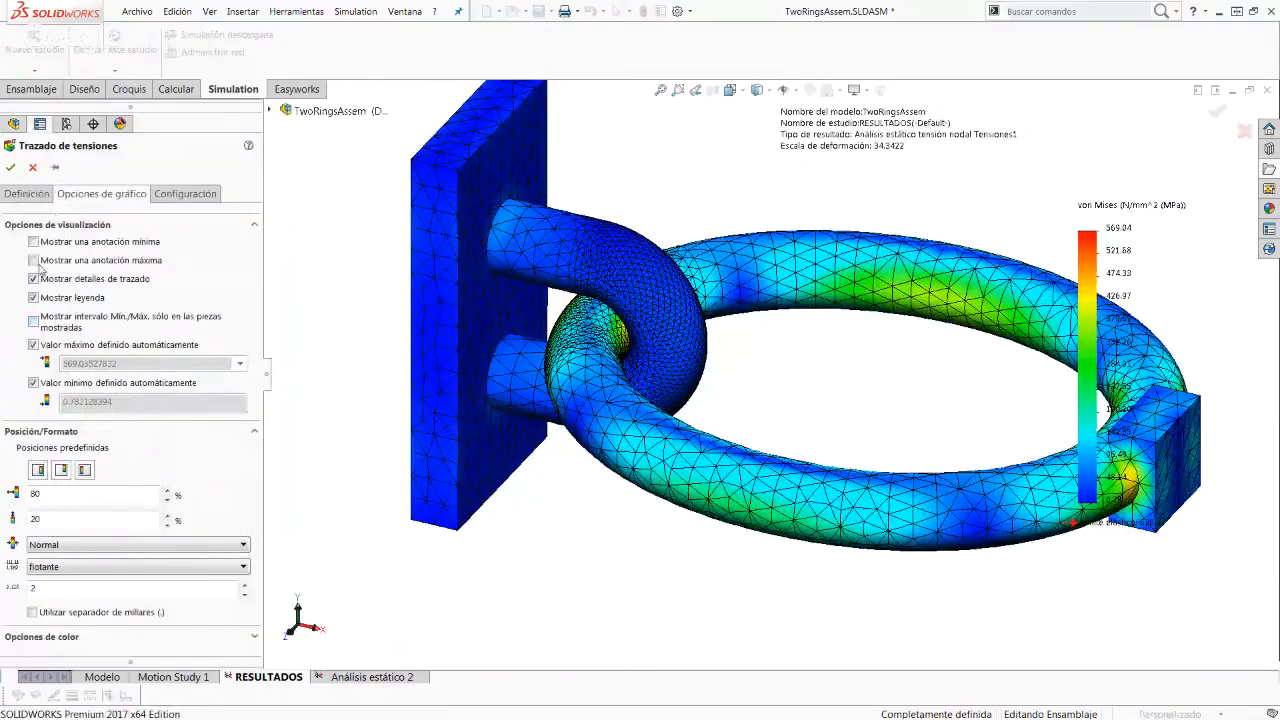
click(33, 261)
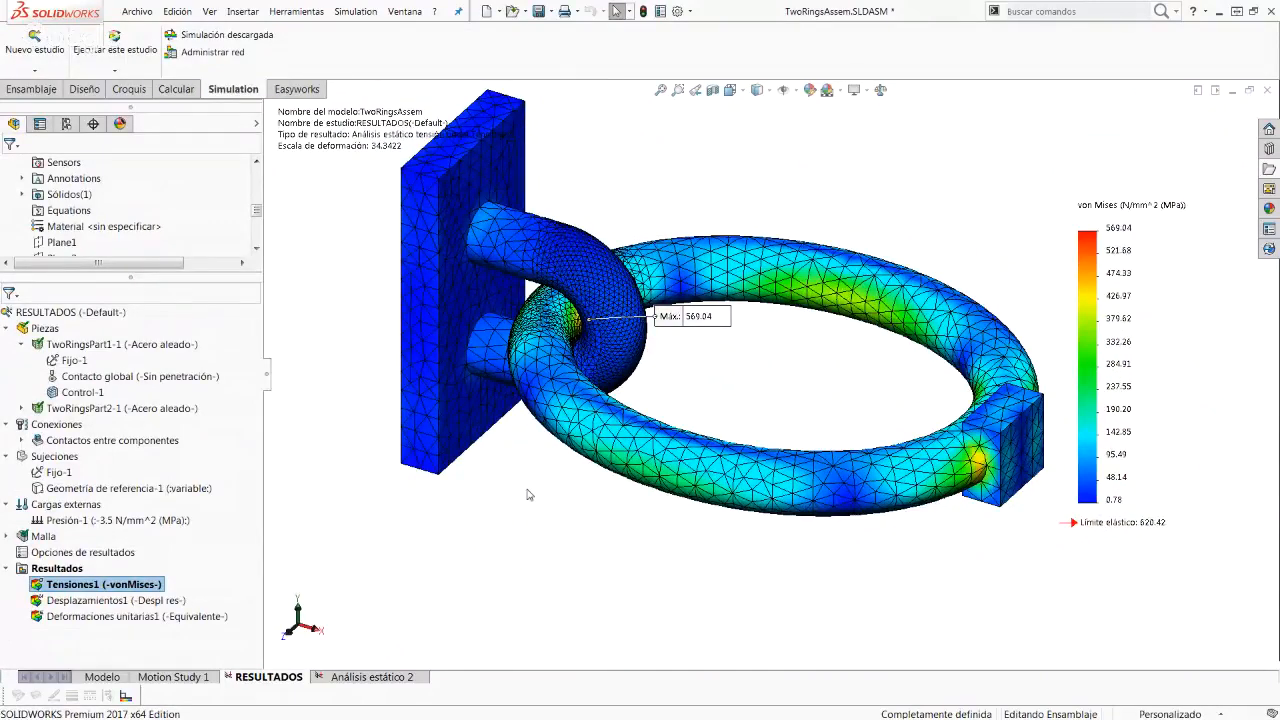
Step: Edit the von Mises plot definition to show only selected bodies, choosing the Boss-Extrude1 body of TwoRingsPart2-1
middle_drag(529, 494, 425, 218)
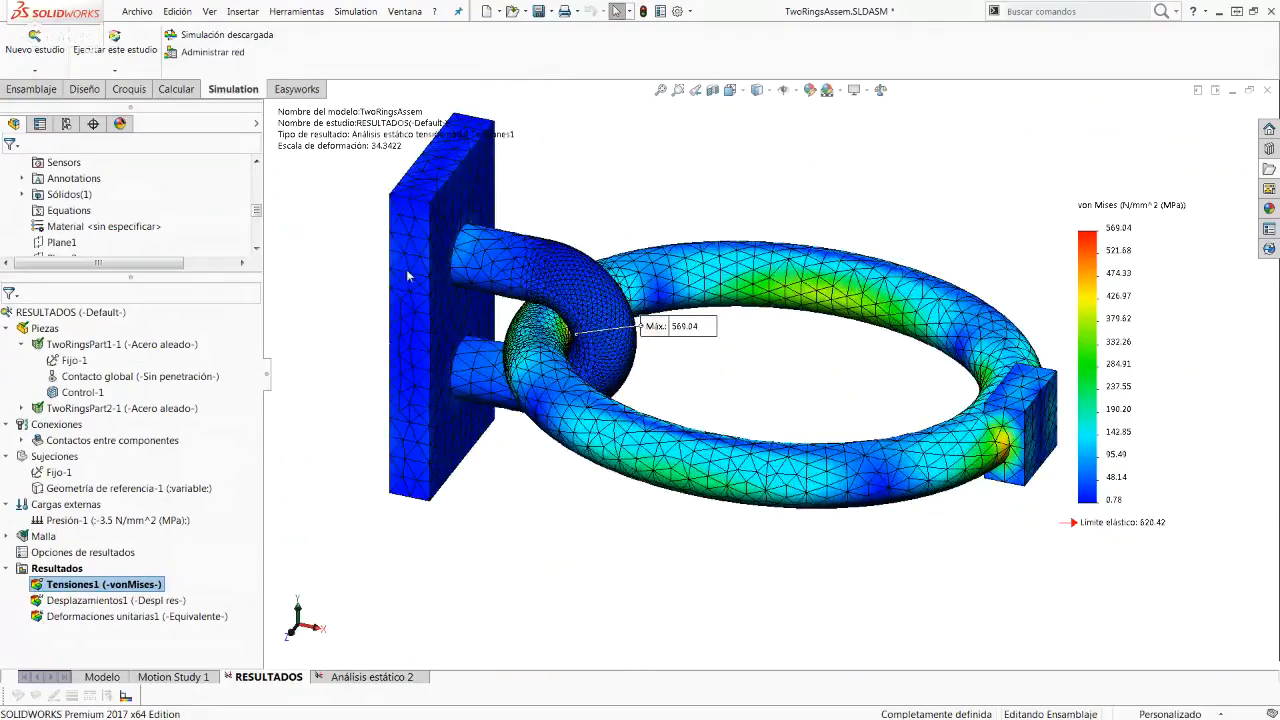
ctrl+middle_drag(438, 264, 470, 307)
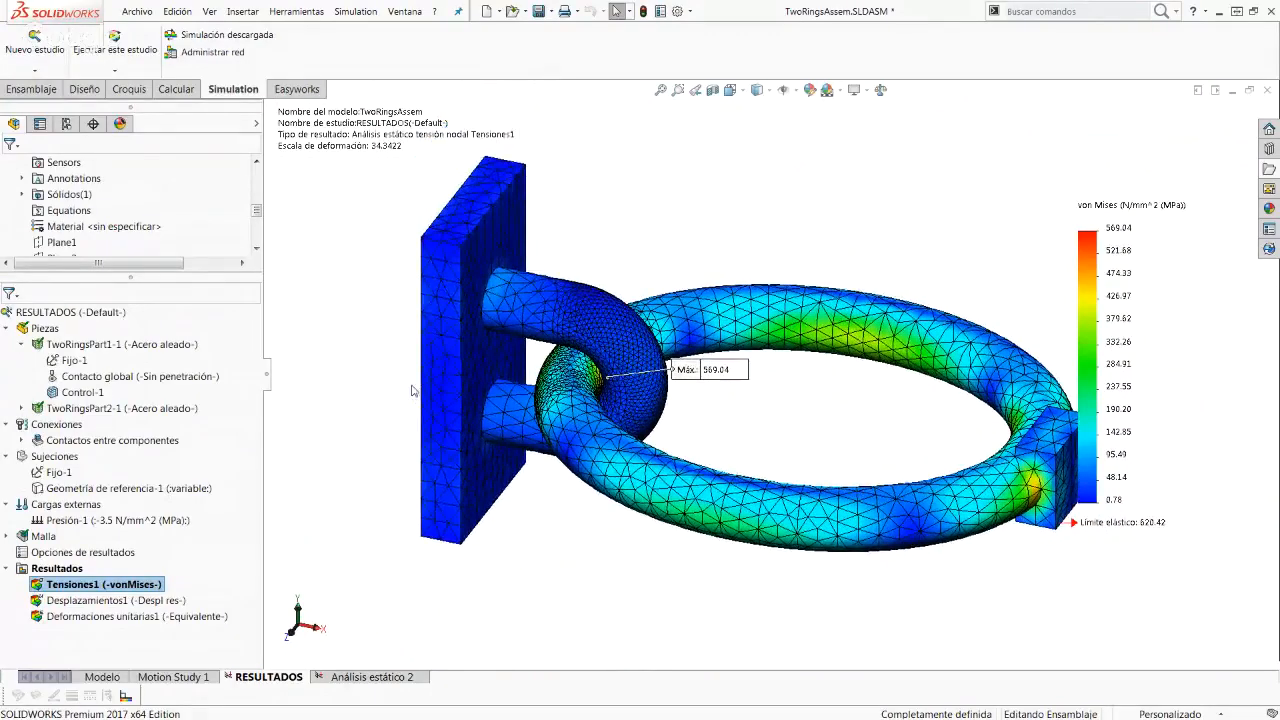
right_click(80, 587)
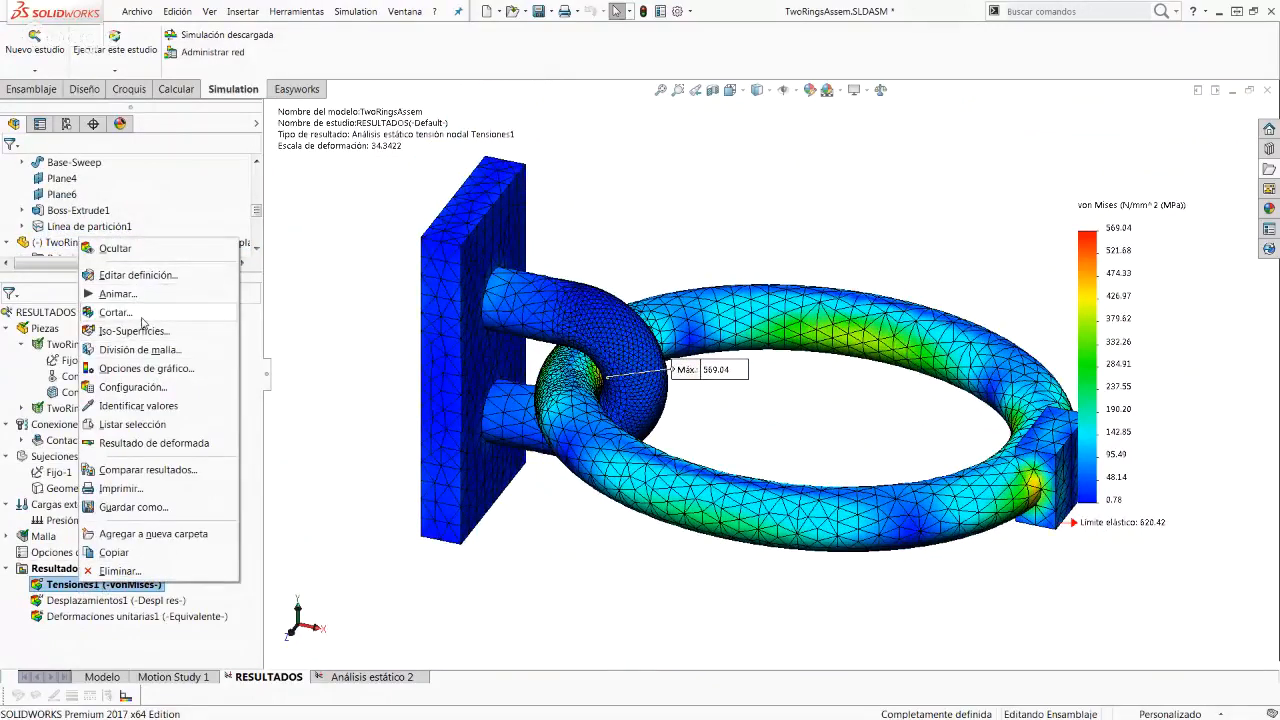
click(150, 278)
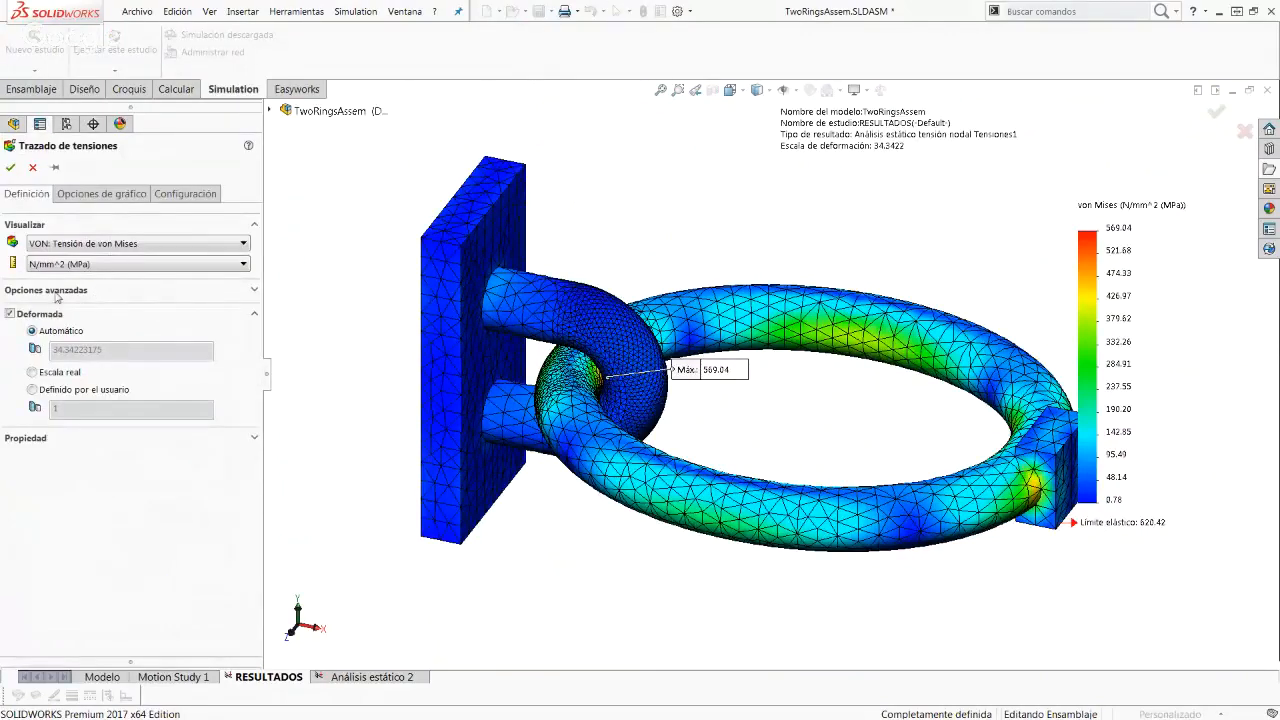
click(72, 292)
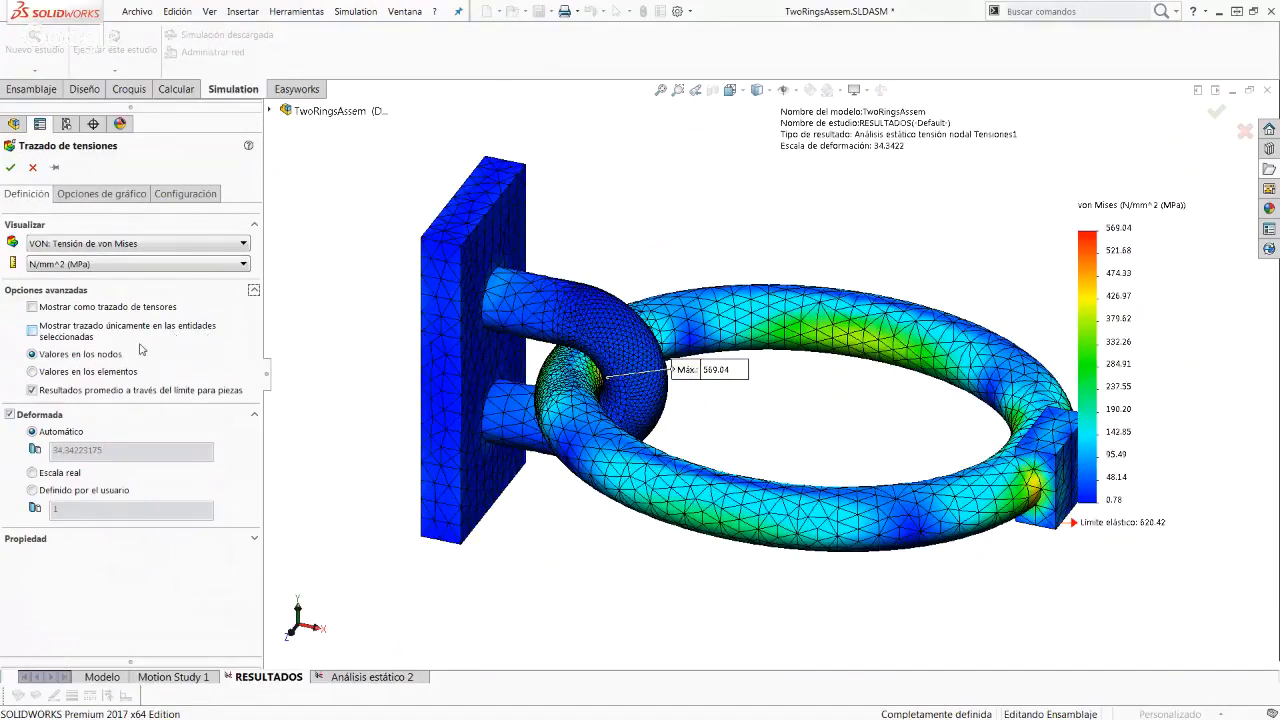
click(33, 330)
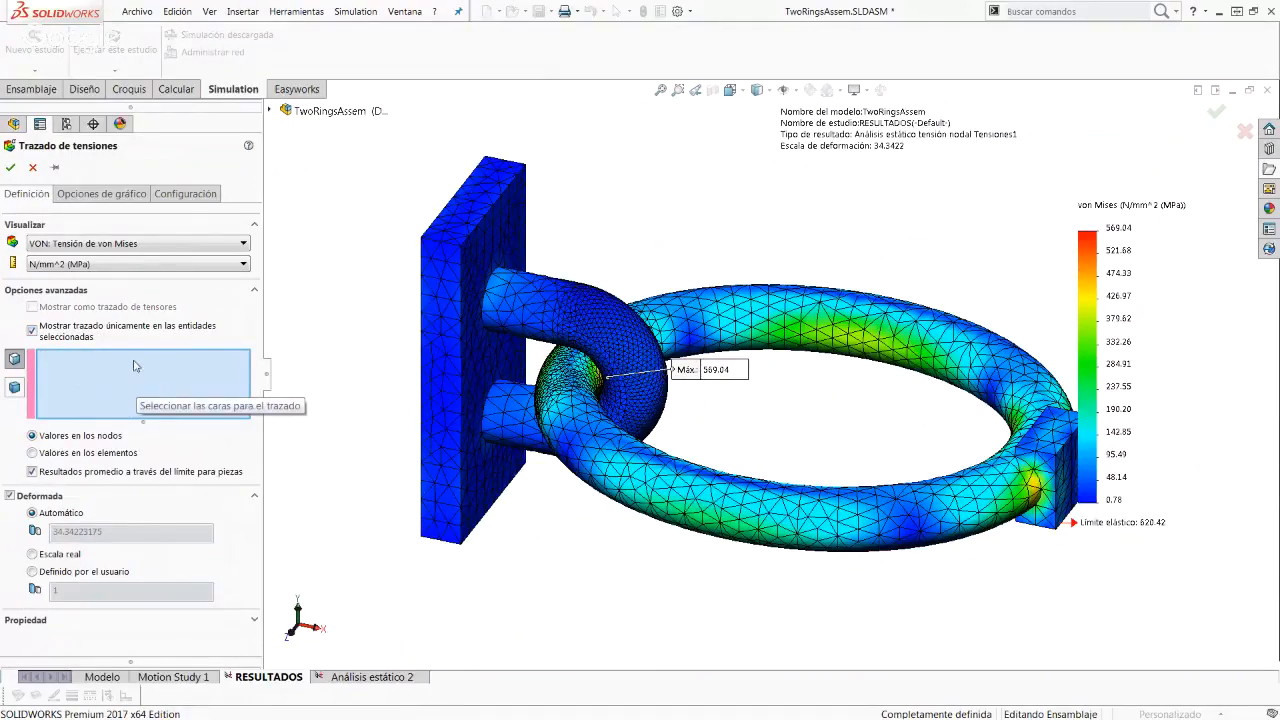
click(15, 389)
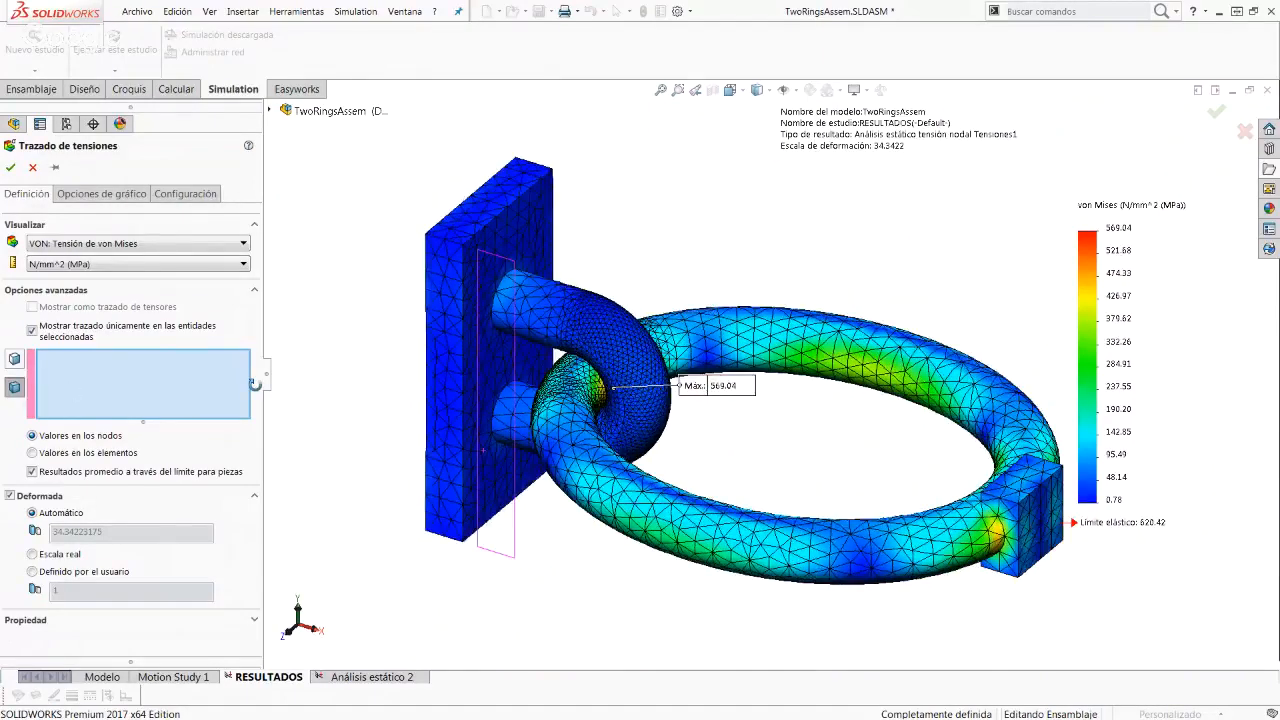
click(509, 245)
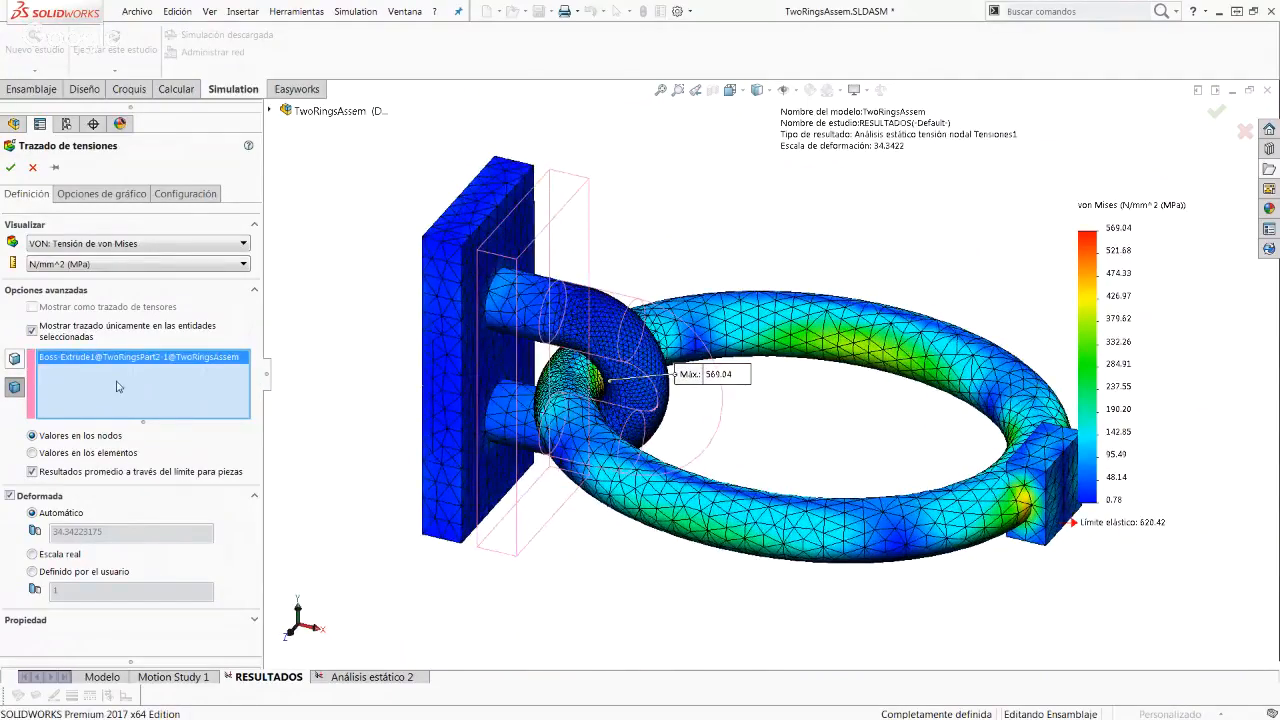
Step: Limit the plot's min/max range to the shown parts, accept, and inspect the stresses on the anchored ring's inner bend
click(112, 196)
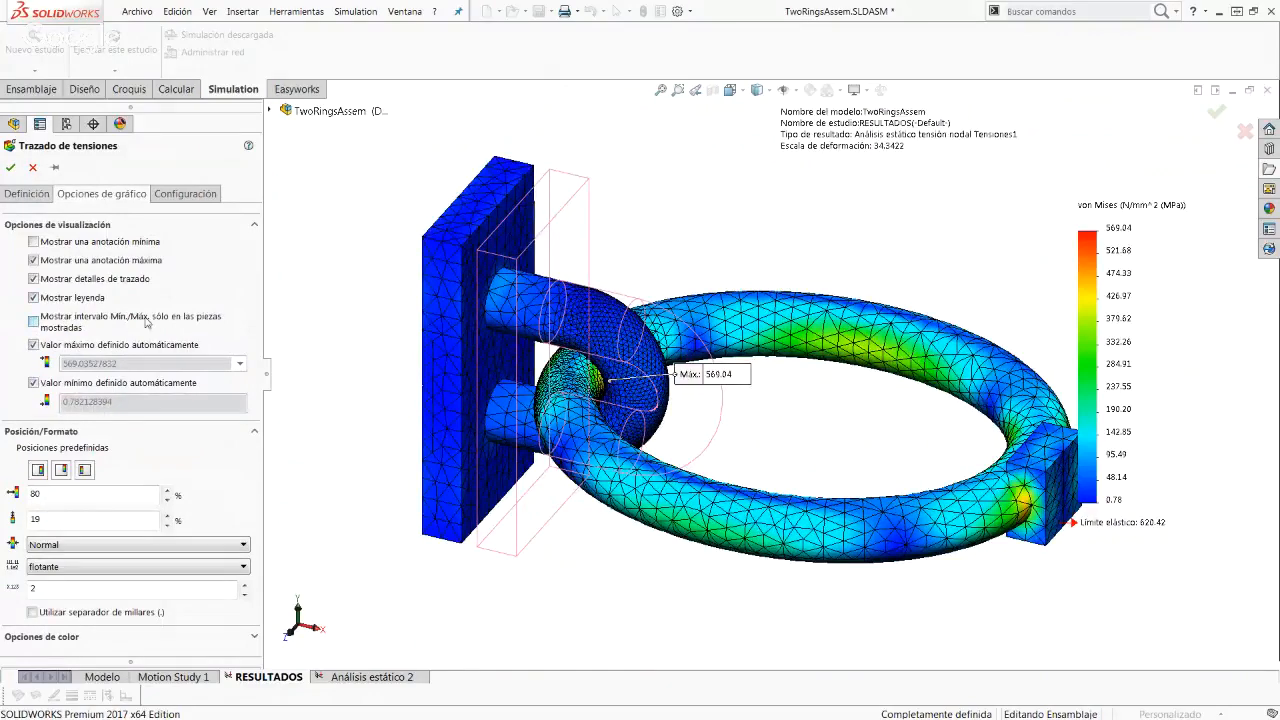
click(33, 321)
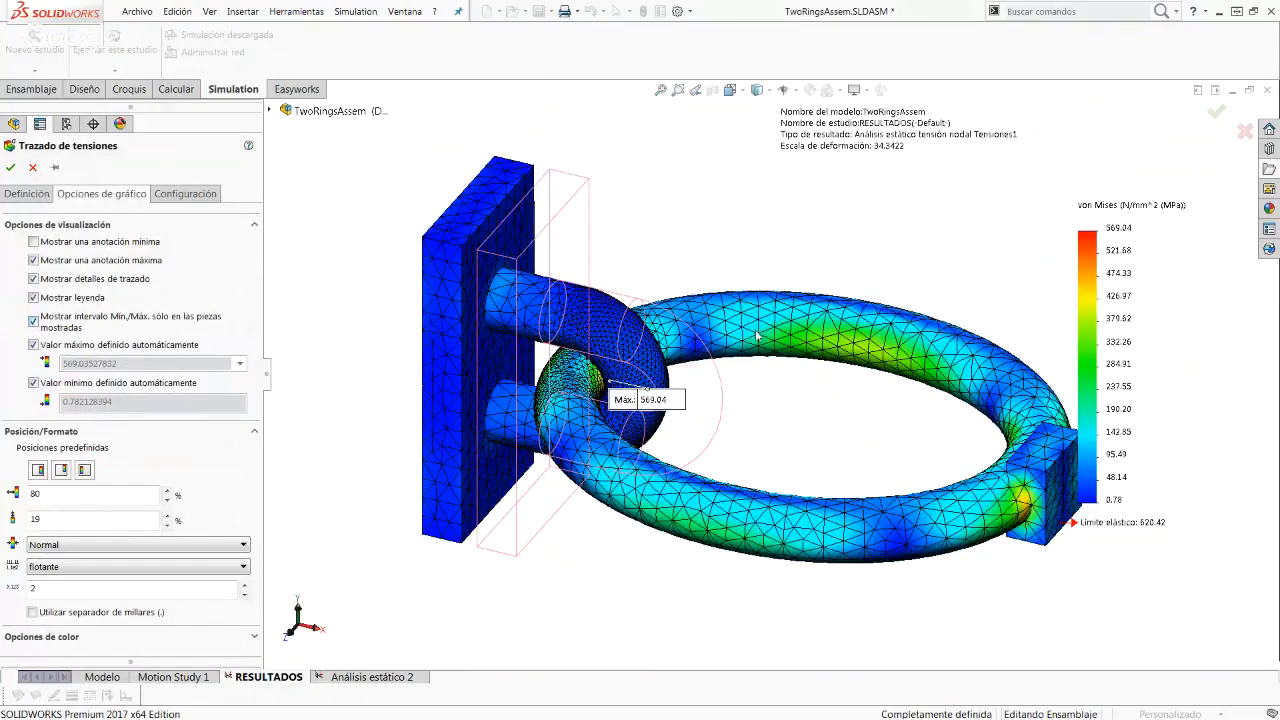
scroll(770, 342, up, 2)
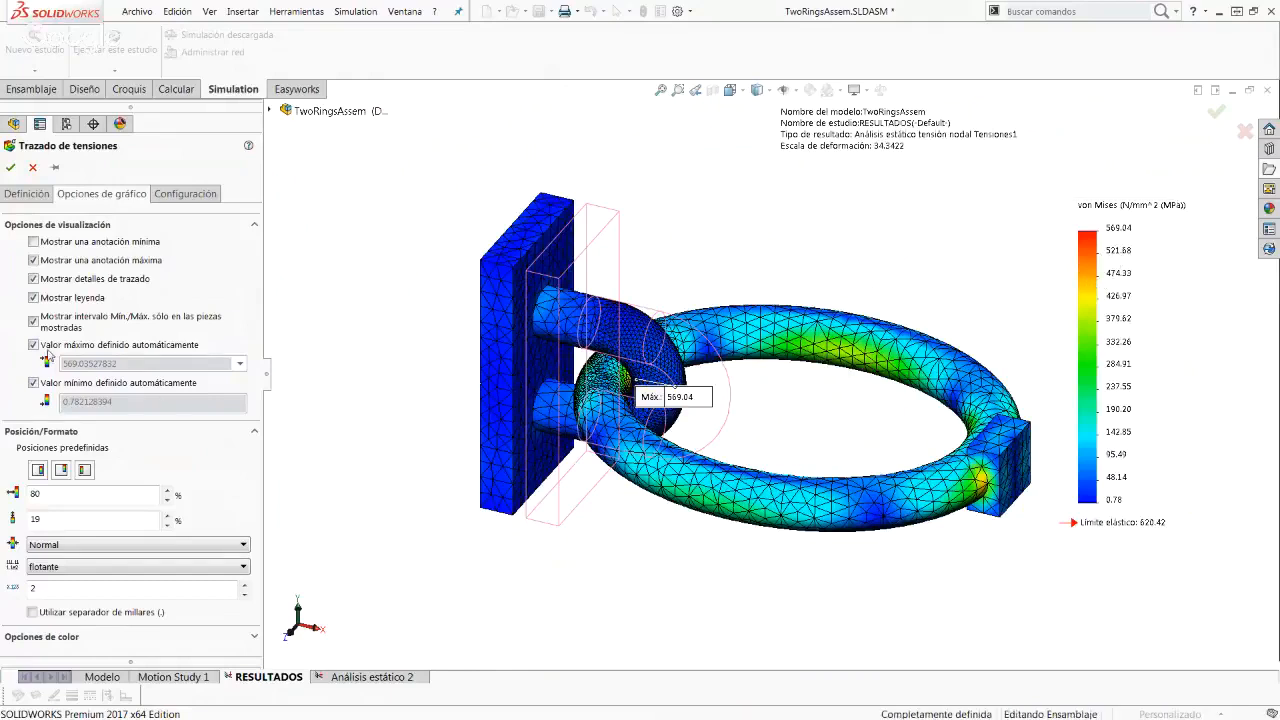
click(11, 170)
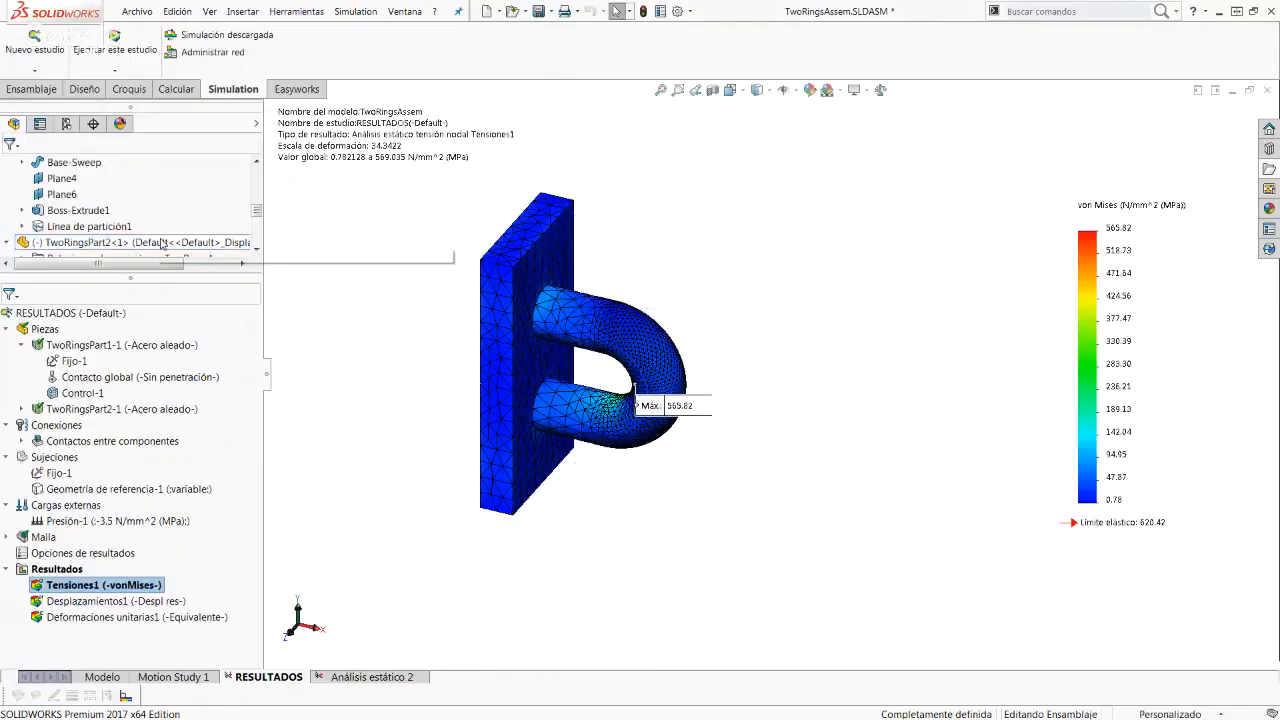
scroll(680, 370, down, 5)
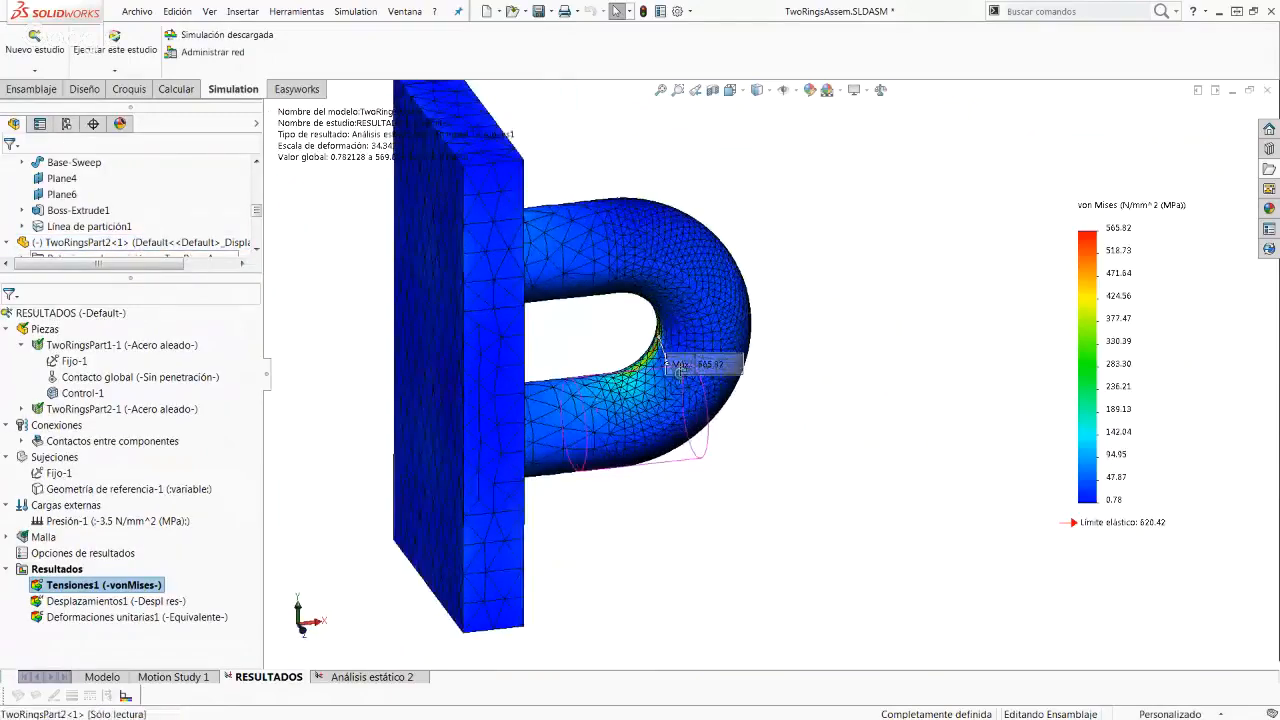
scroll(660, 360, down, 2)
scroll(591, 351, down, 3)
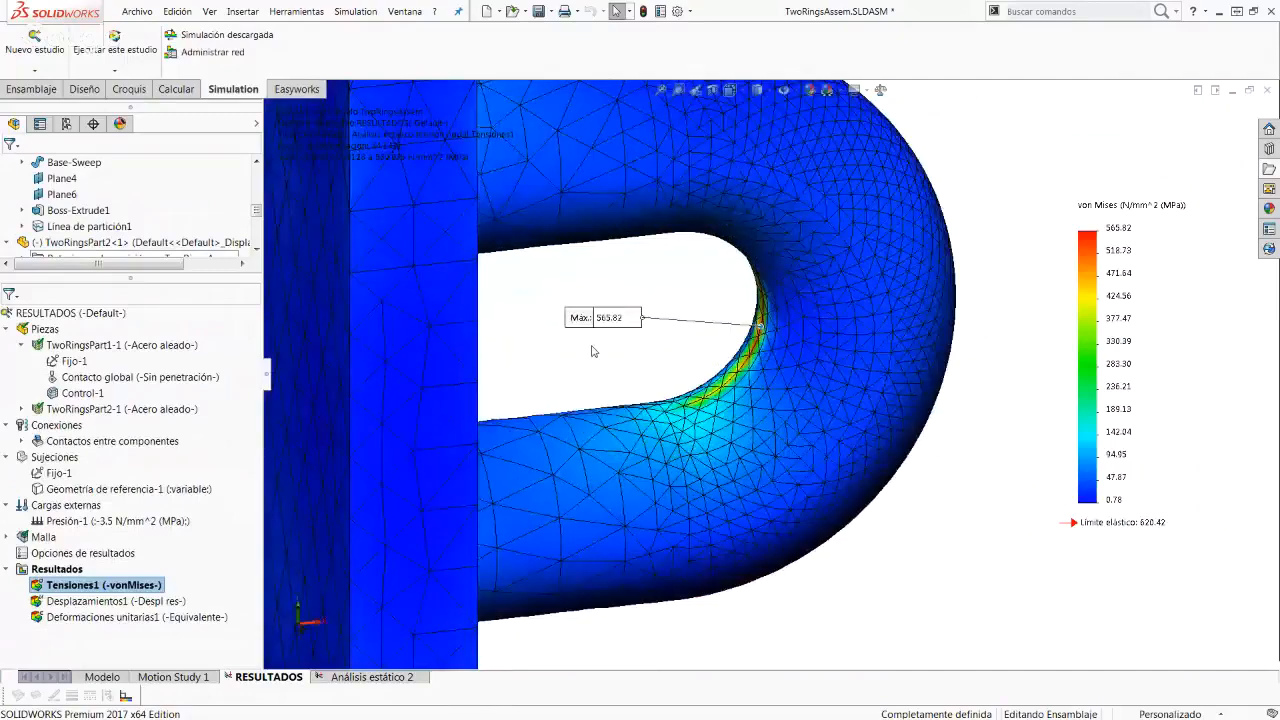
scroll(720, 400, up, 6)
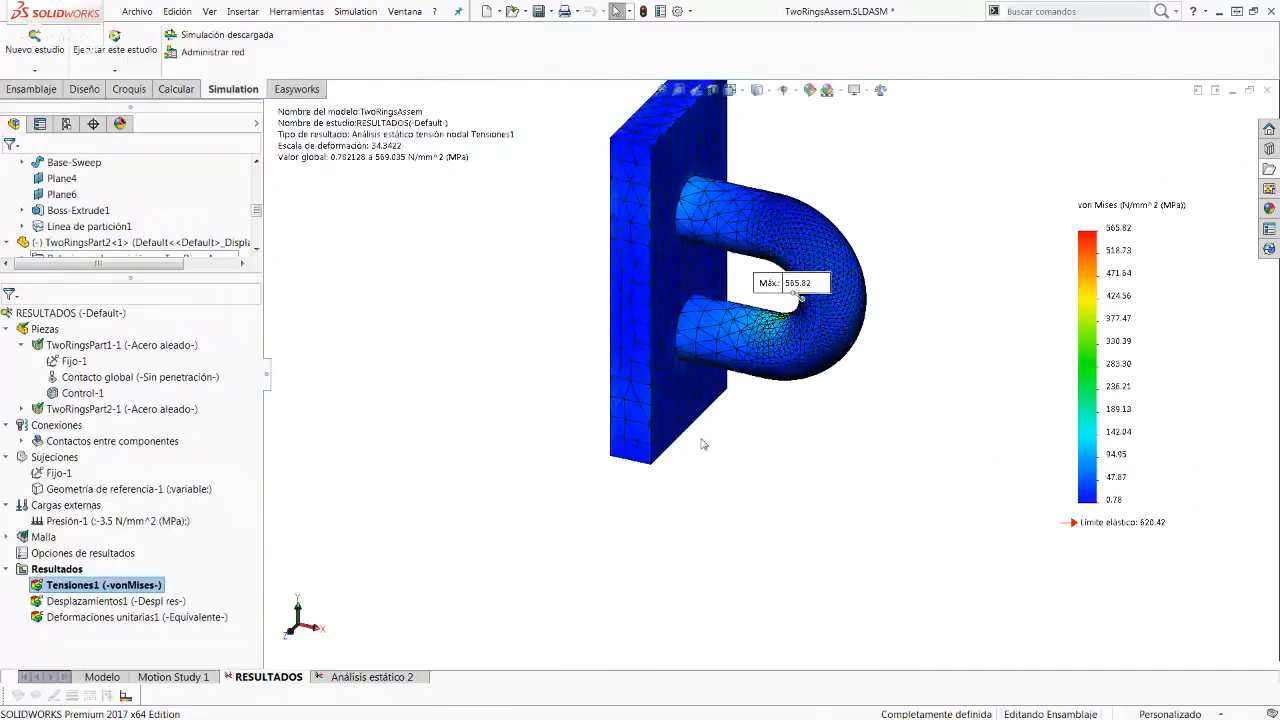
ctrl+middle_drag(735, 422, 634, 486)
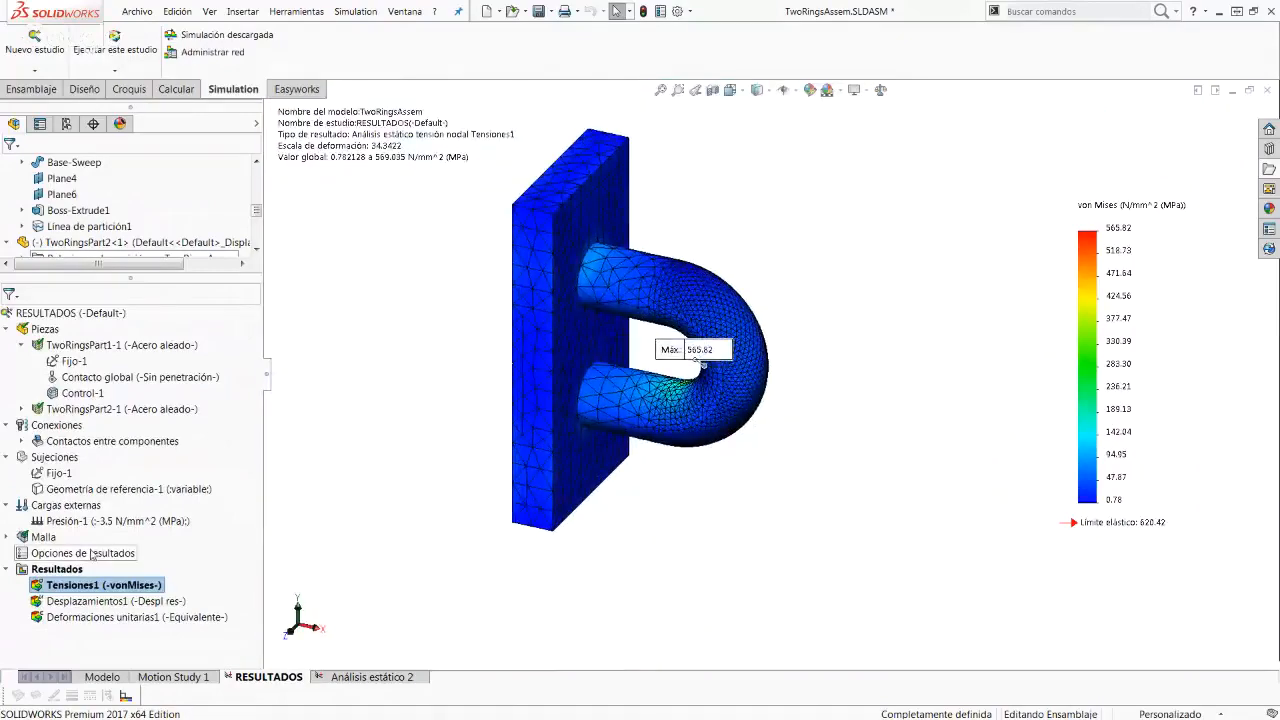
Step: Remove the selected-entities restriction and the shown-parts min/max range from the stress plot, then accept to display the whole assembly
right_click(86, 585)
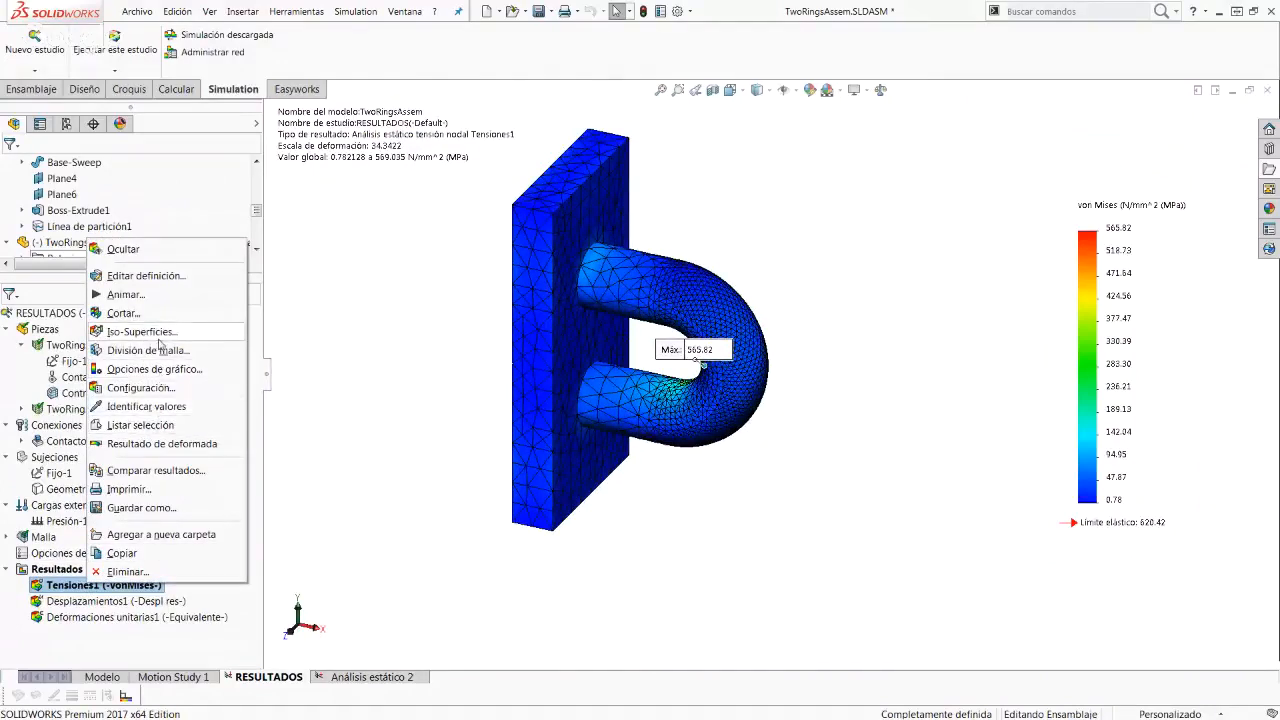
click(150, 276)
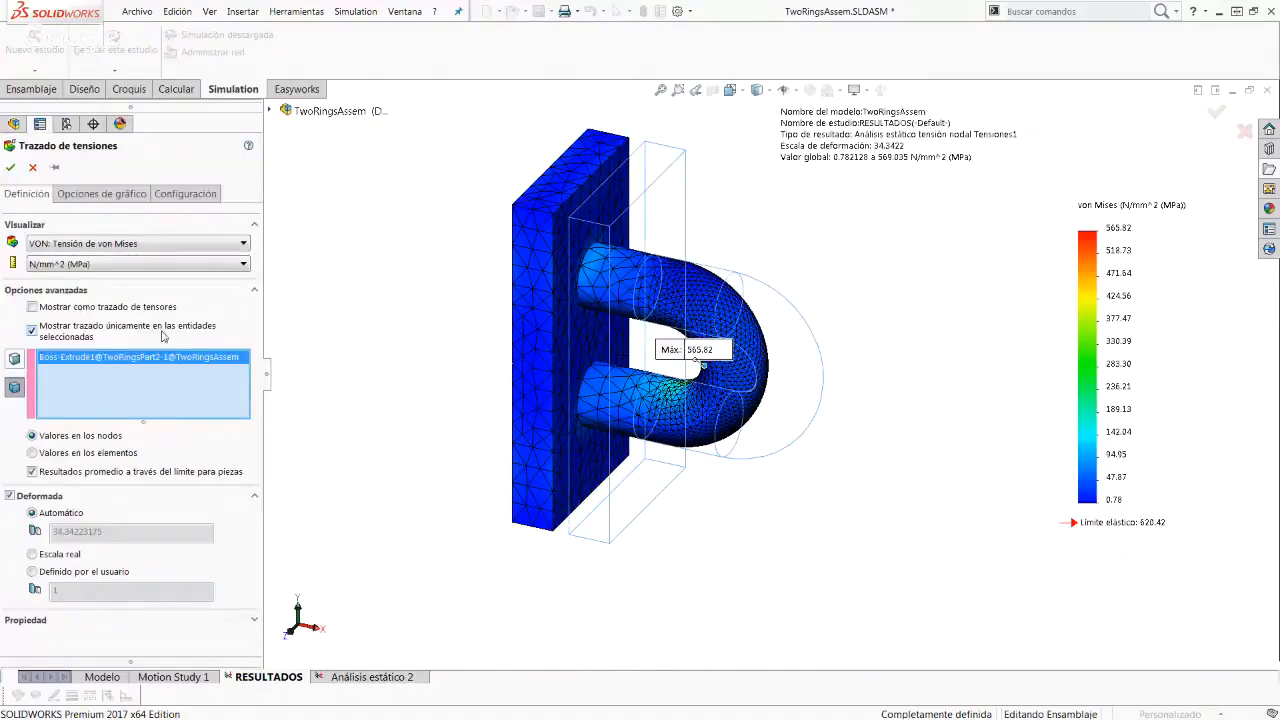
click(32, 331)
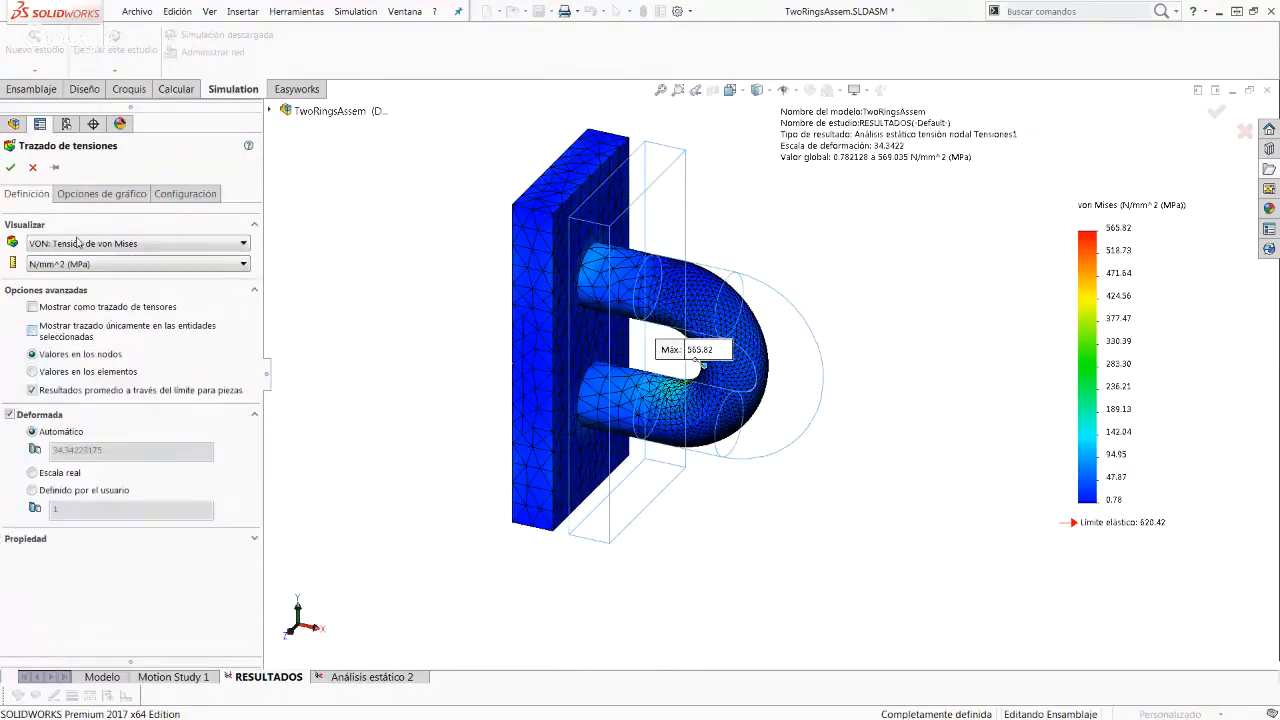
click(101, 193)
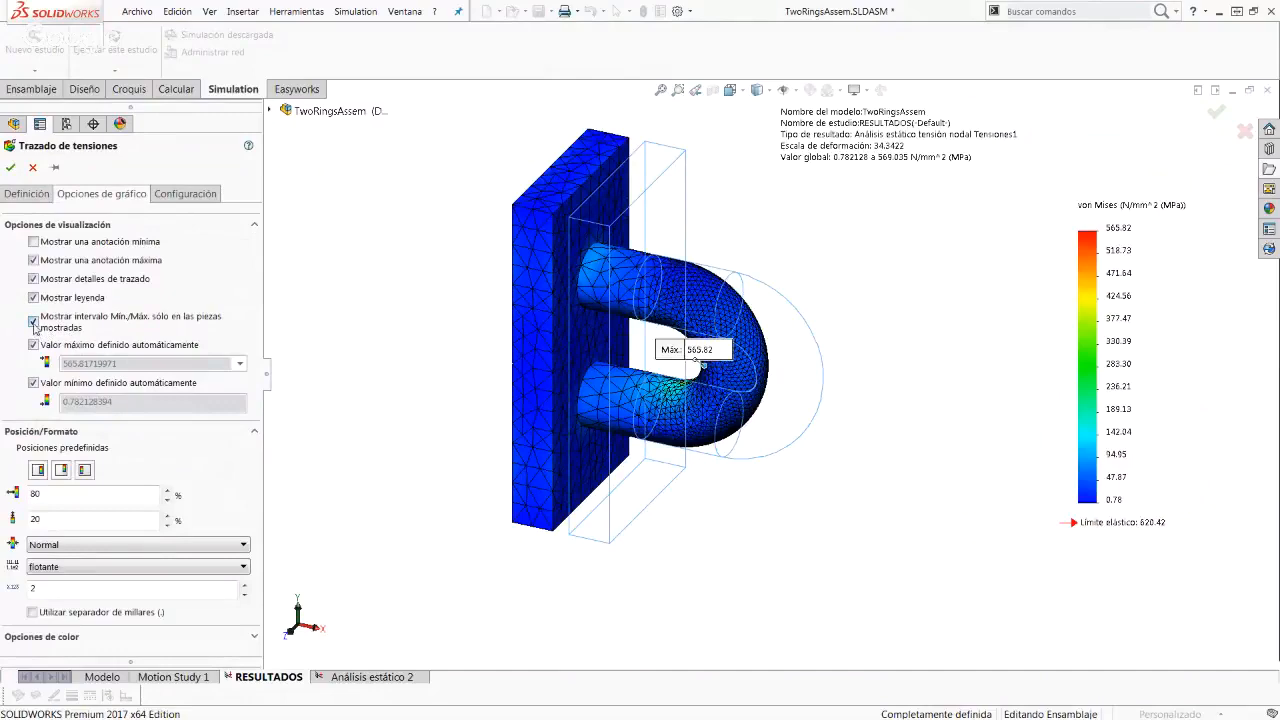
click(34, 324)
click(591, 390)
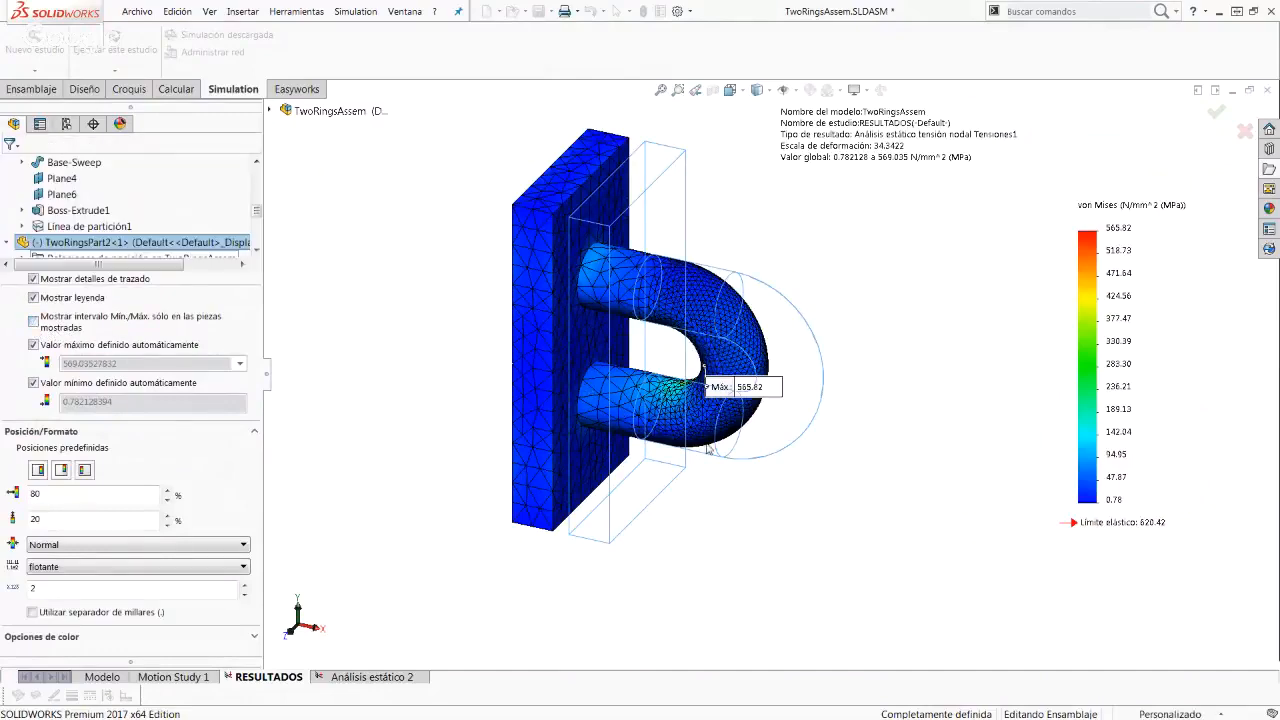
key(Return)
scroll(487, 434, up, 3)
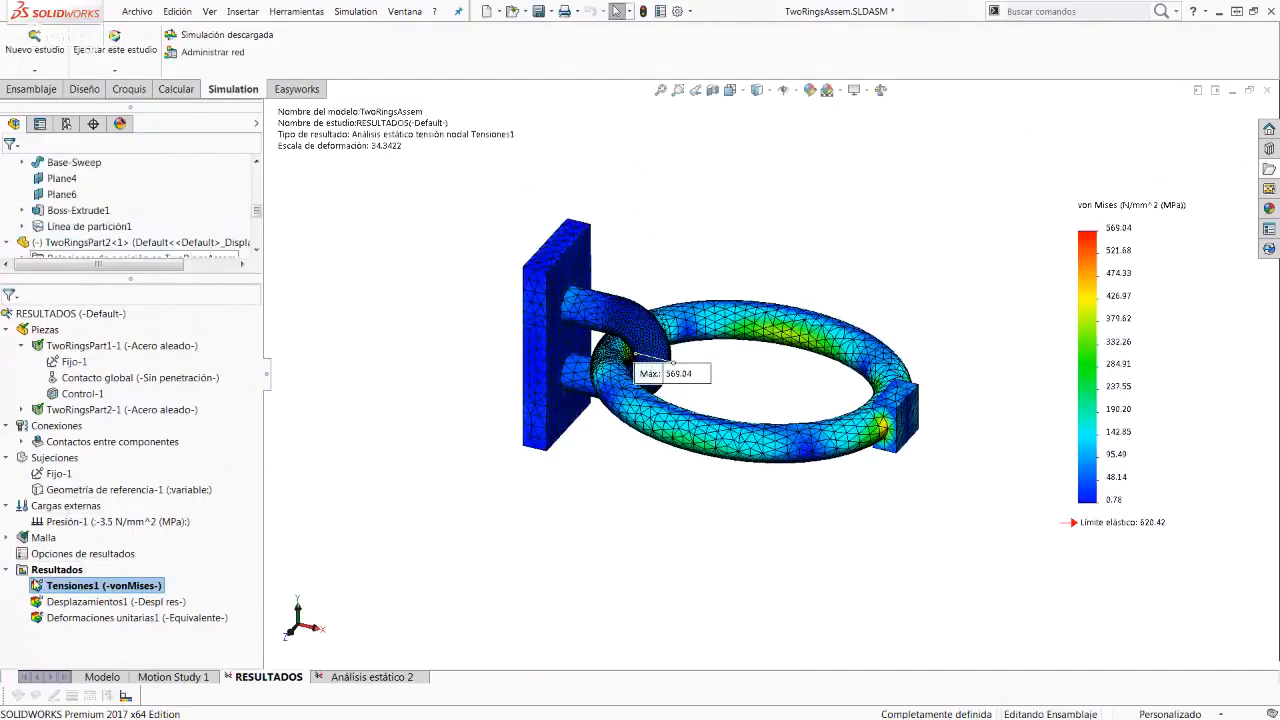
Step: Turn off the maximum value annotation in the von Mises stress plot's chart options and accept
right_click(40, 585)
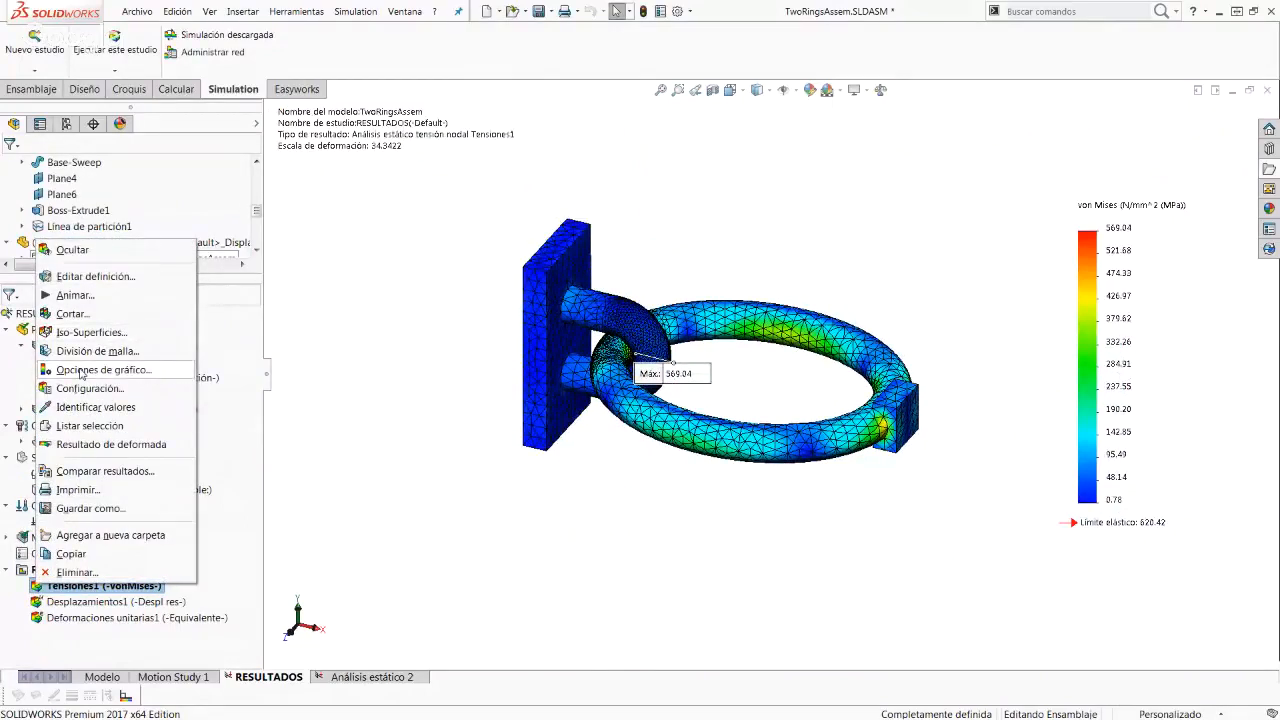
click(82, 374)
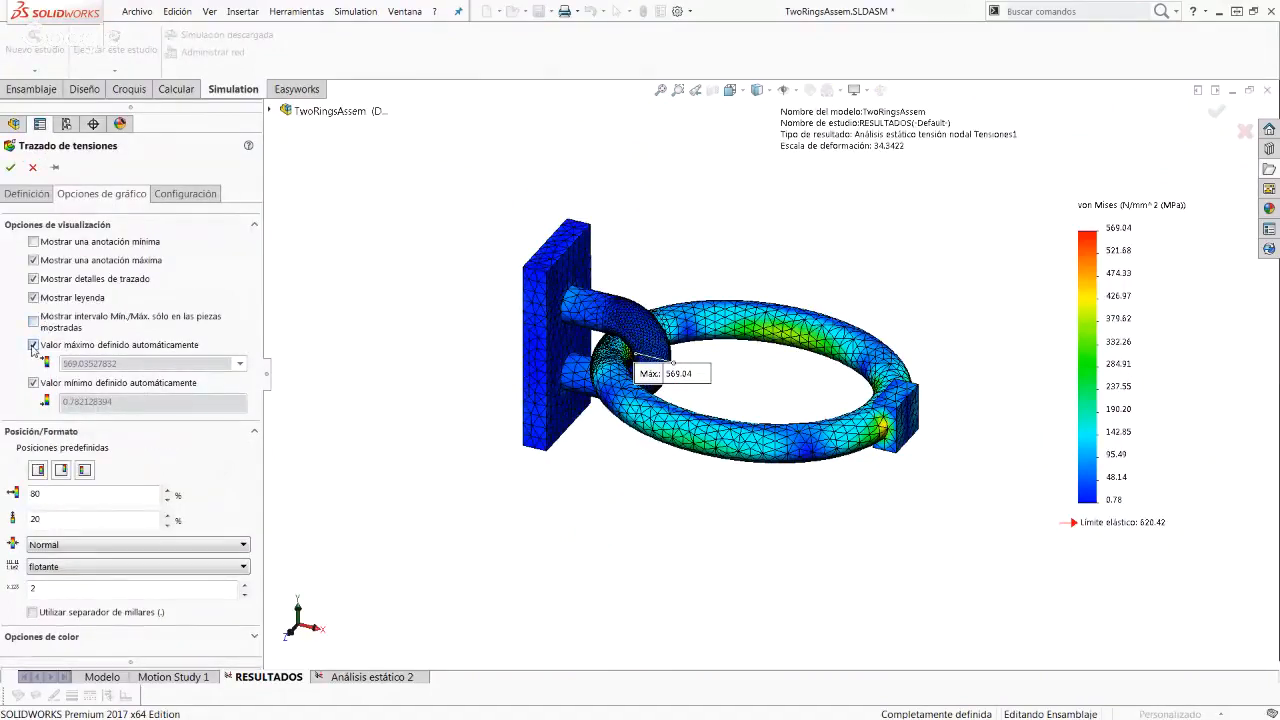
click(33, 260)
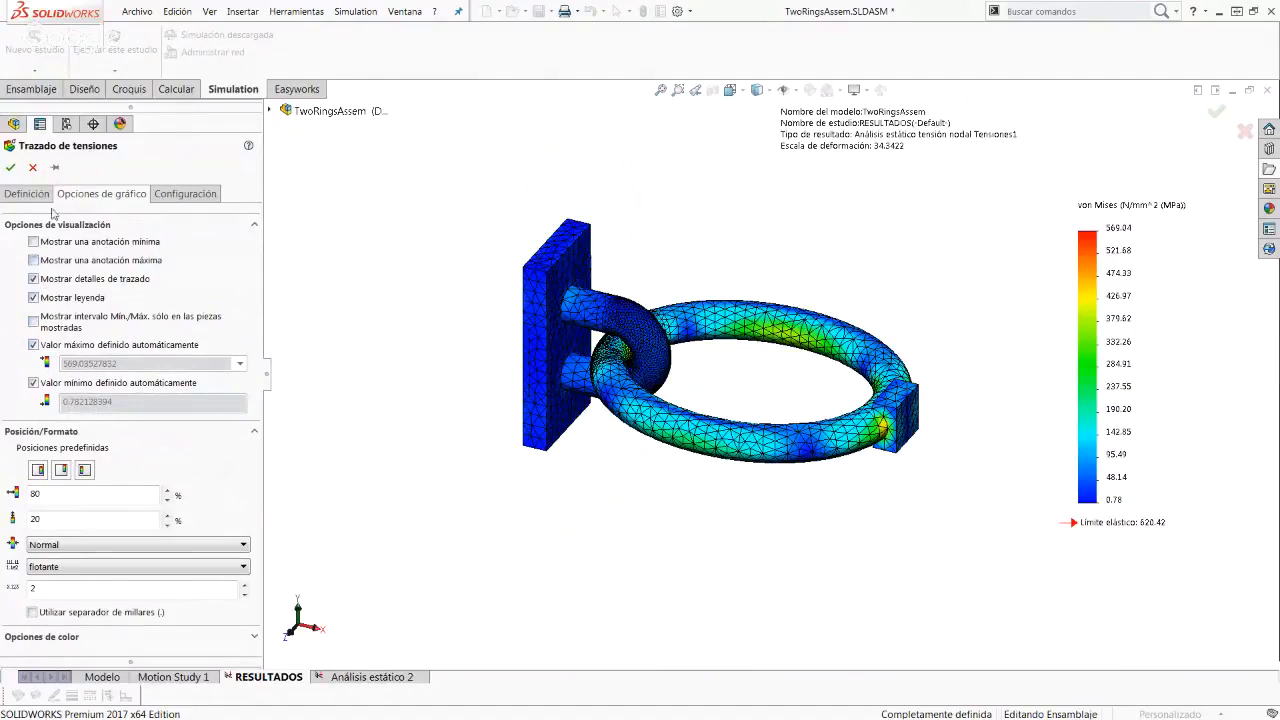
click(10, 167)
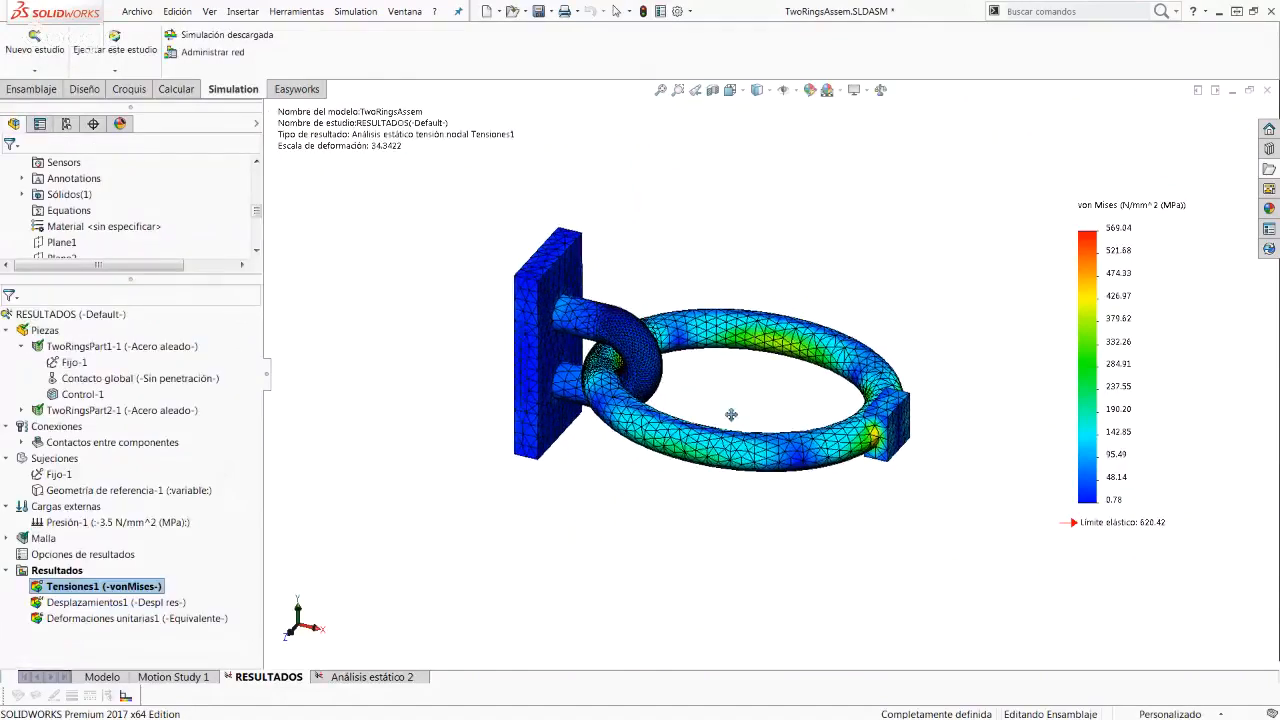
Step: Open the resultant force listing, choose contact/friction force, select the split contact face of TwoRingsPart1-1 and accept
right_click(72, 575)
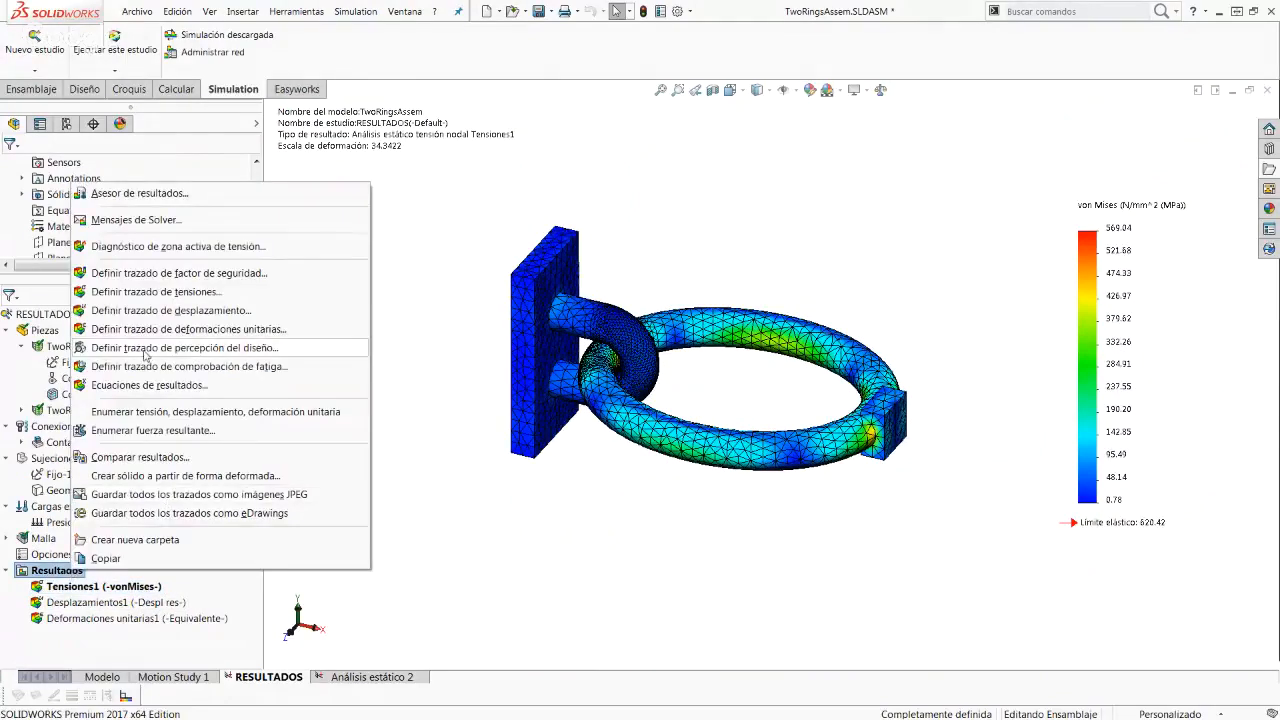
click(151, 432)
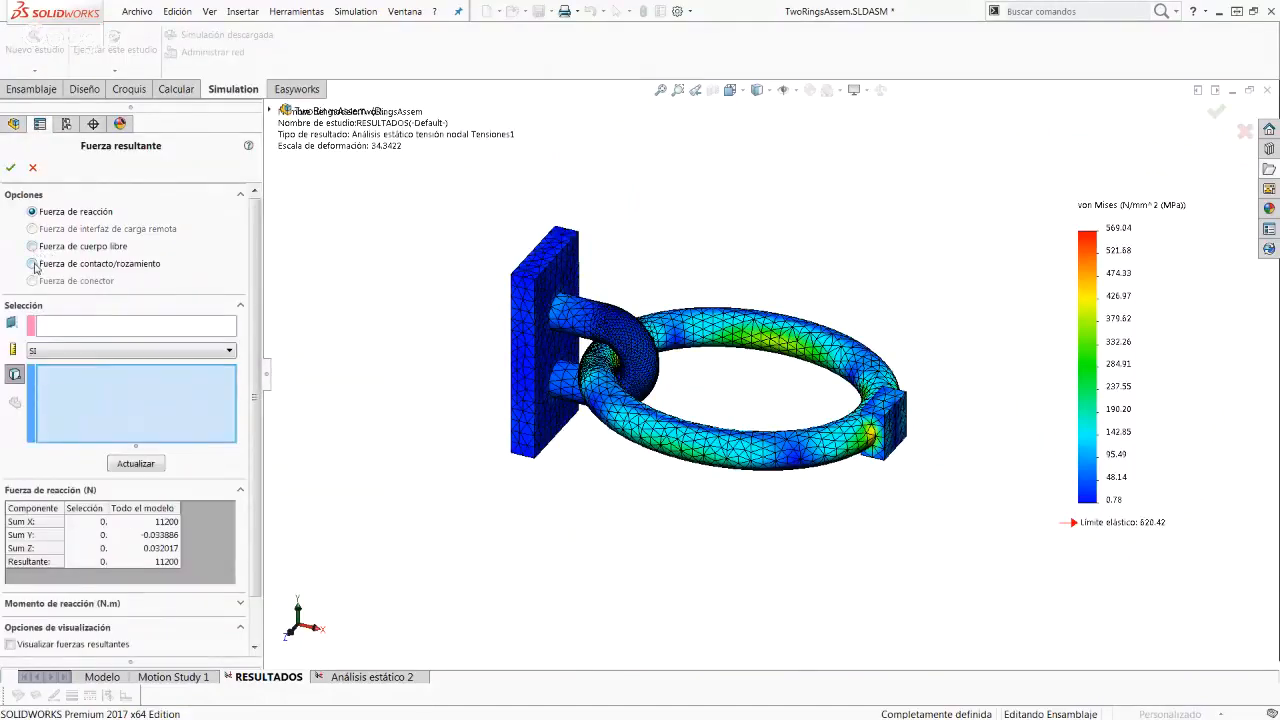
click(33, 264)
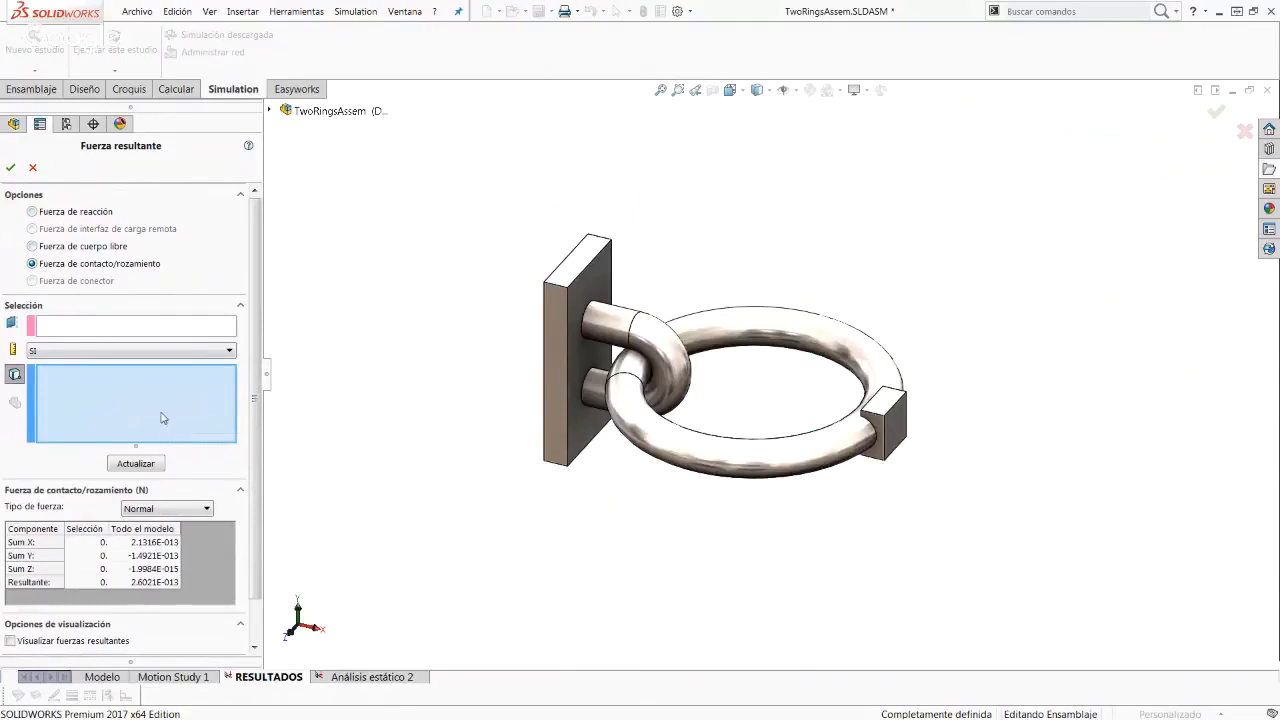
scroll(643, 364, down, 3)
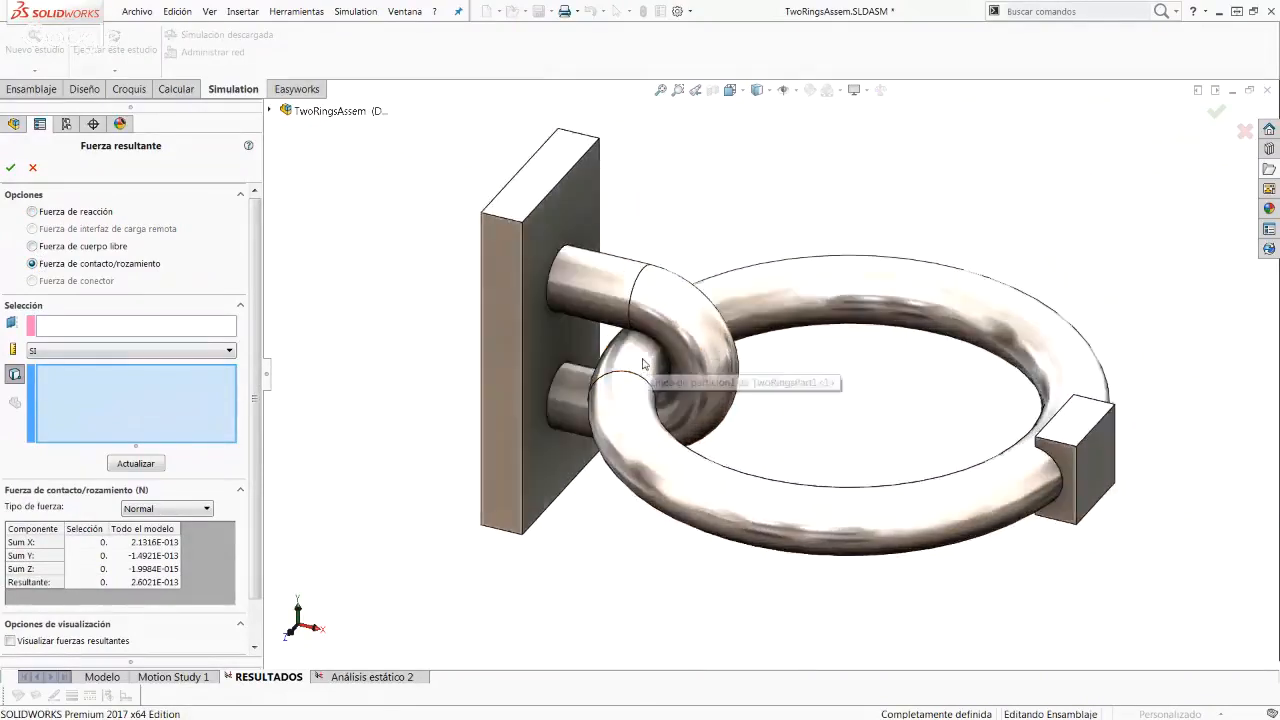
click(643, 364)
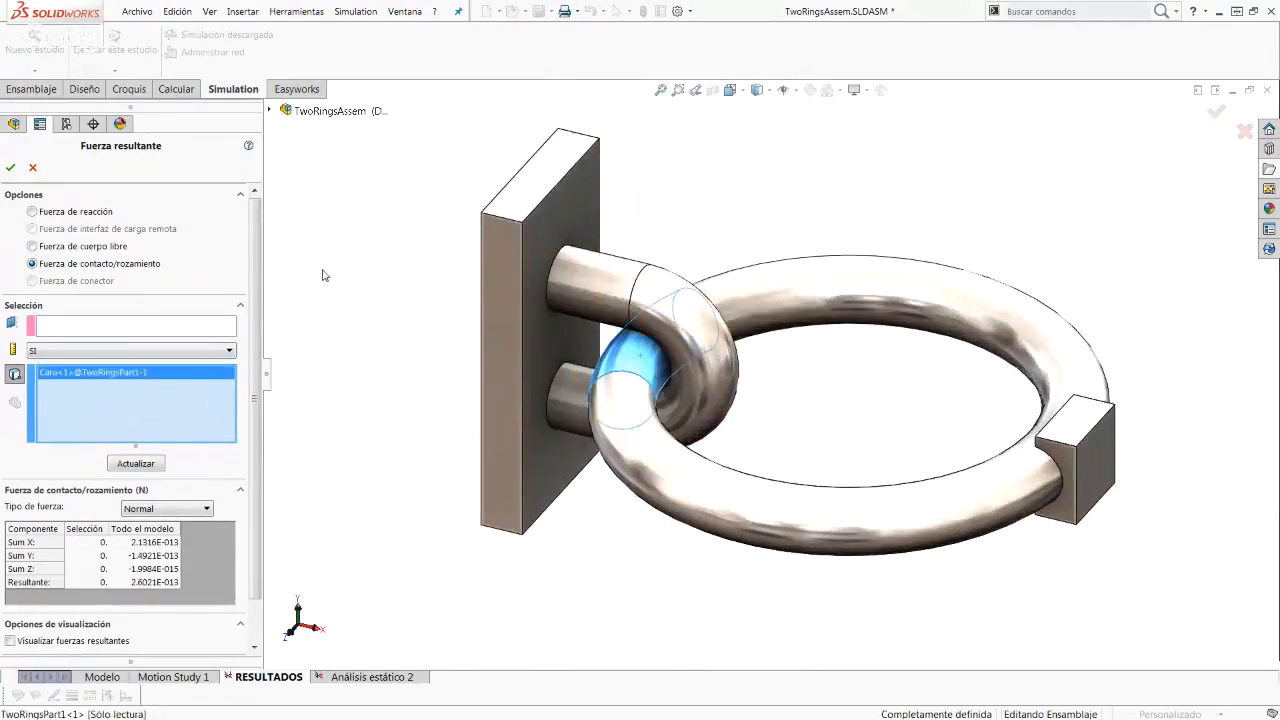
click(10, 168)
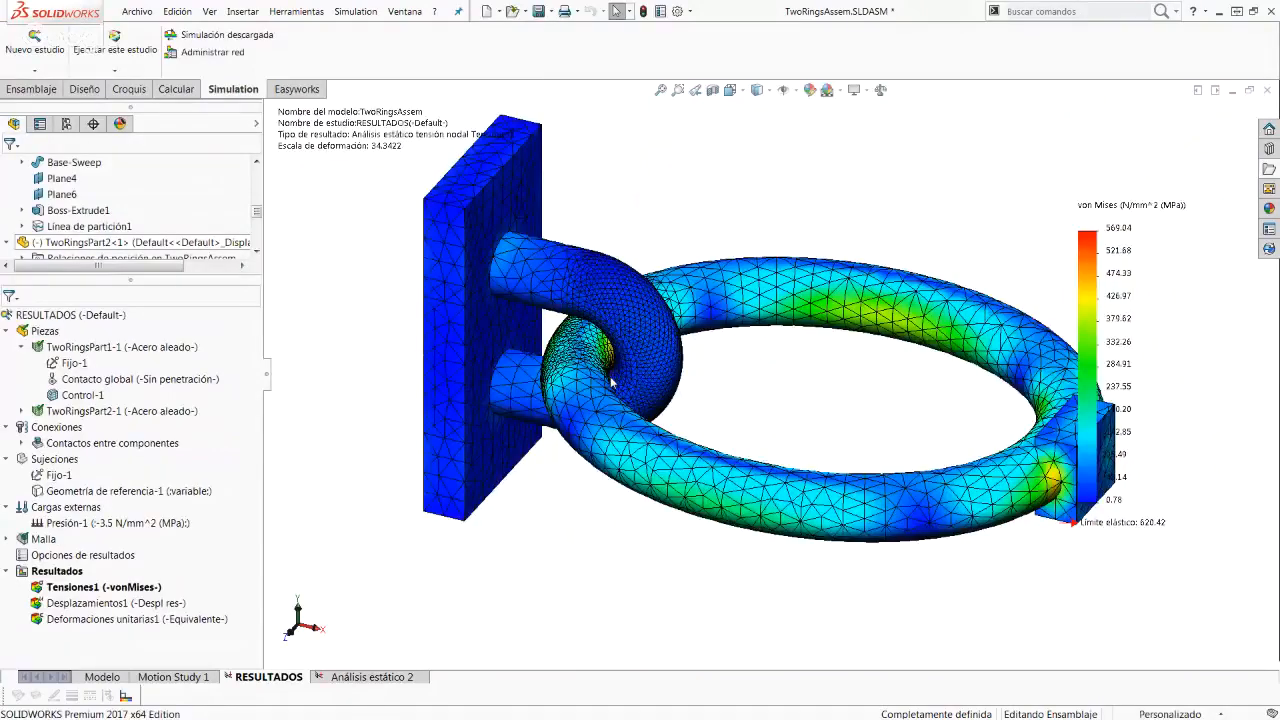
Step: List the contact/friction resultant force on the split contact face of TwoRingsPart1-1 and update the force table
click(90, 589)
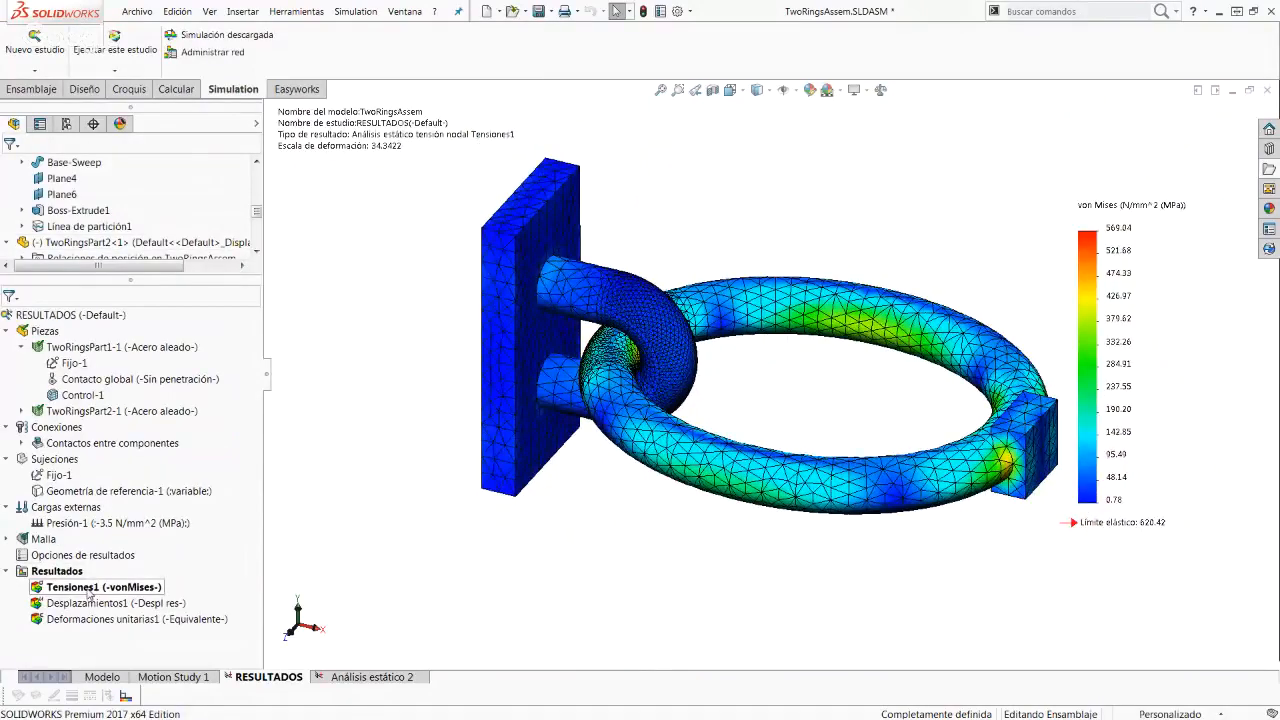
right_click(88, 596)
click(58, 574)
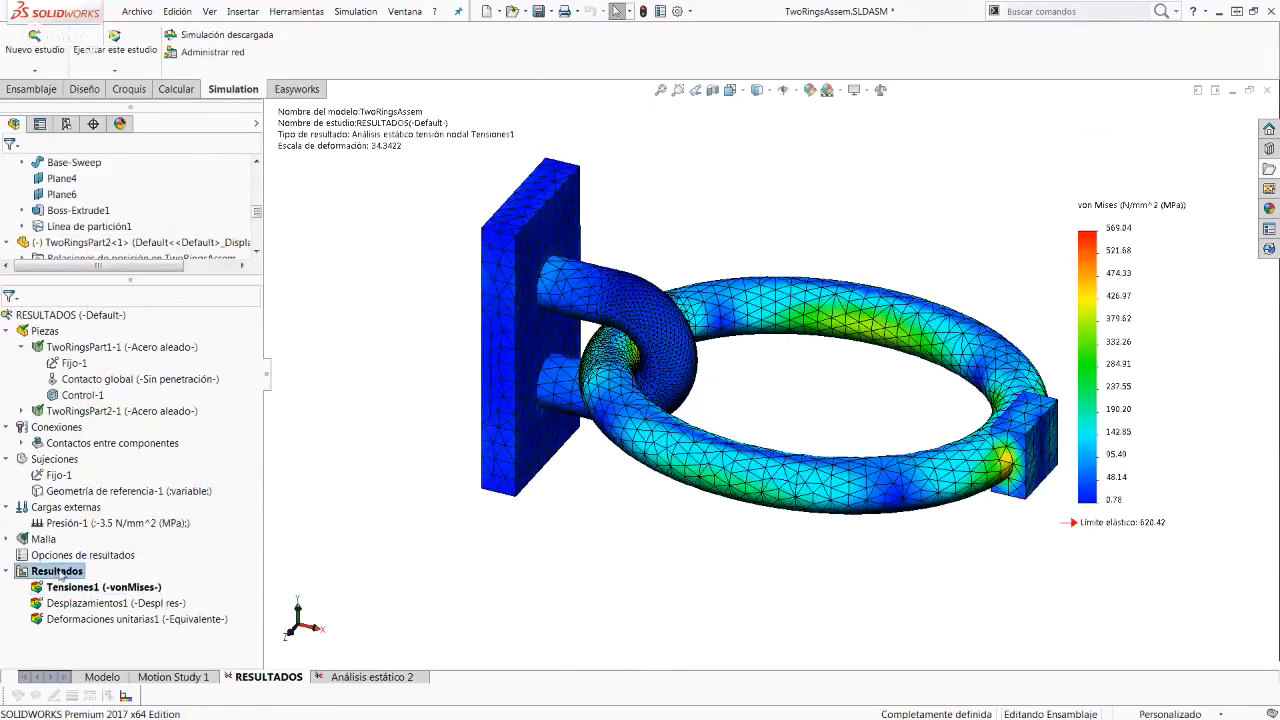
right_click(60, 574)
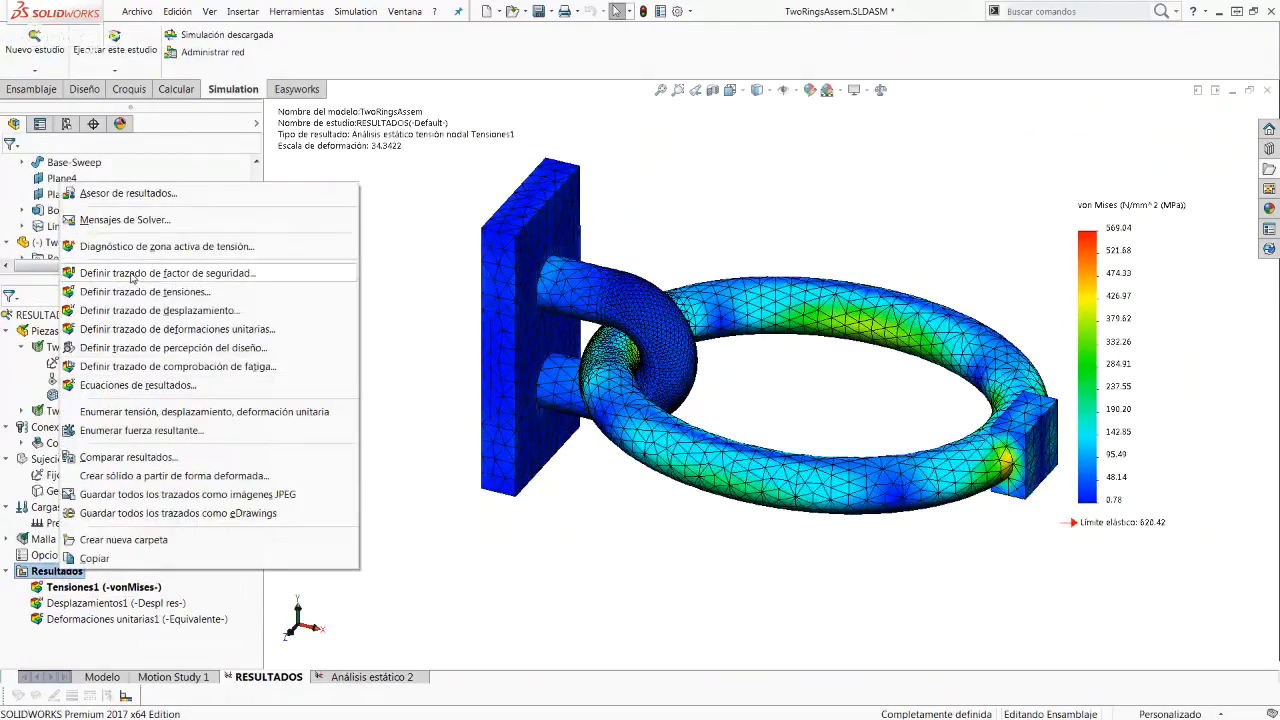
click(133, 431)
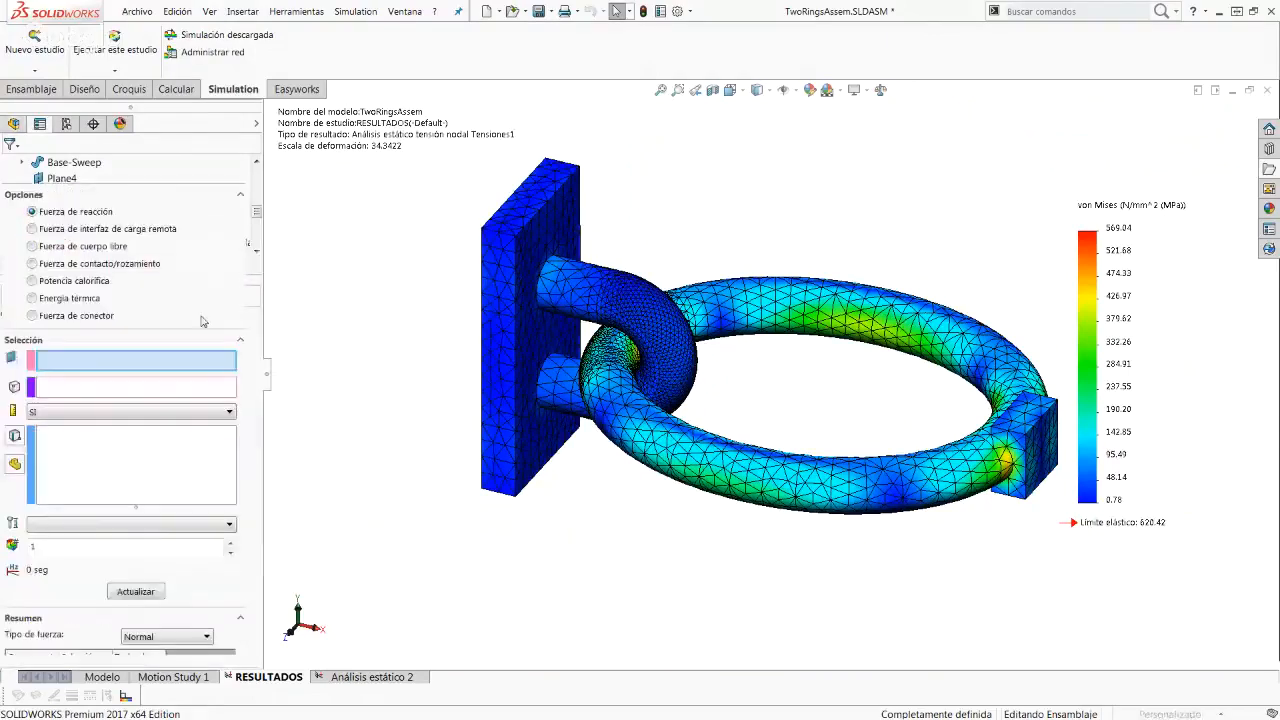
click(31, 265)
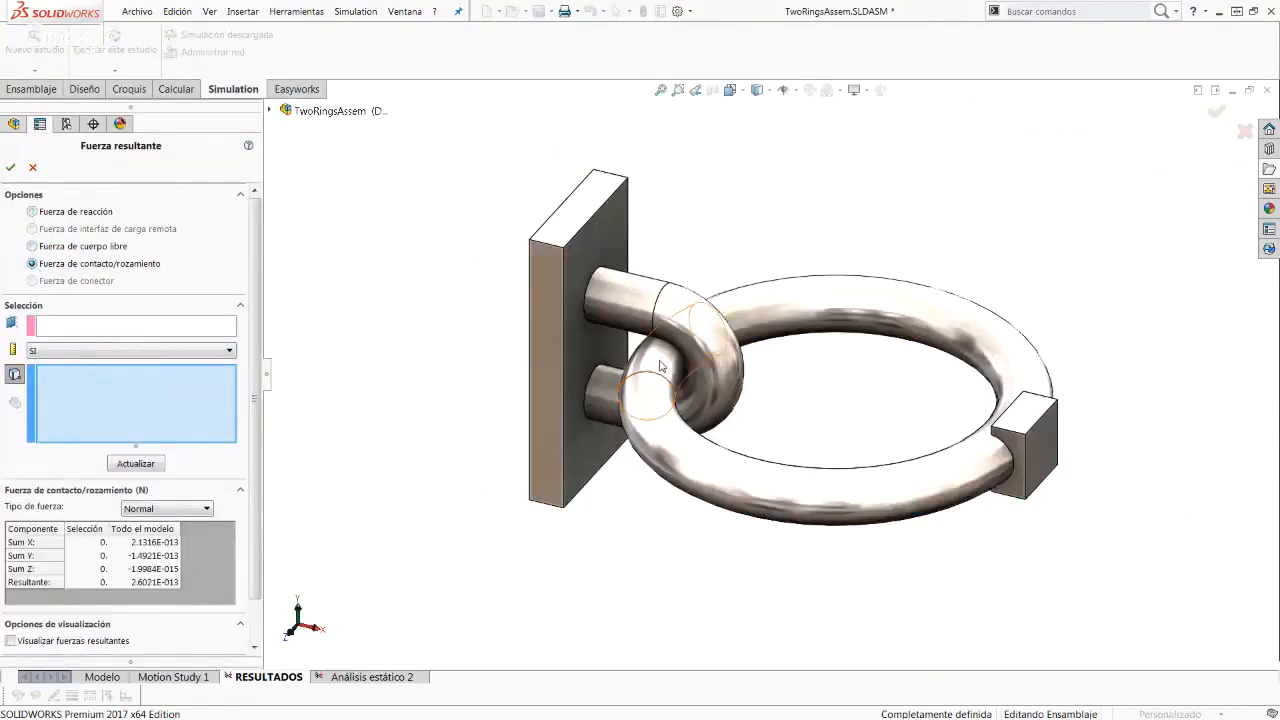
click(659, 368)
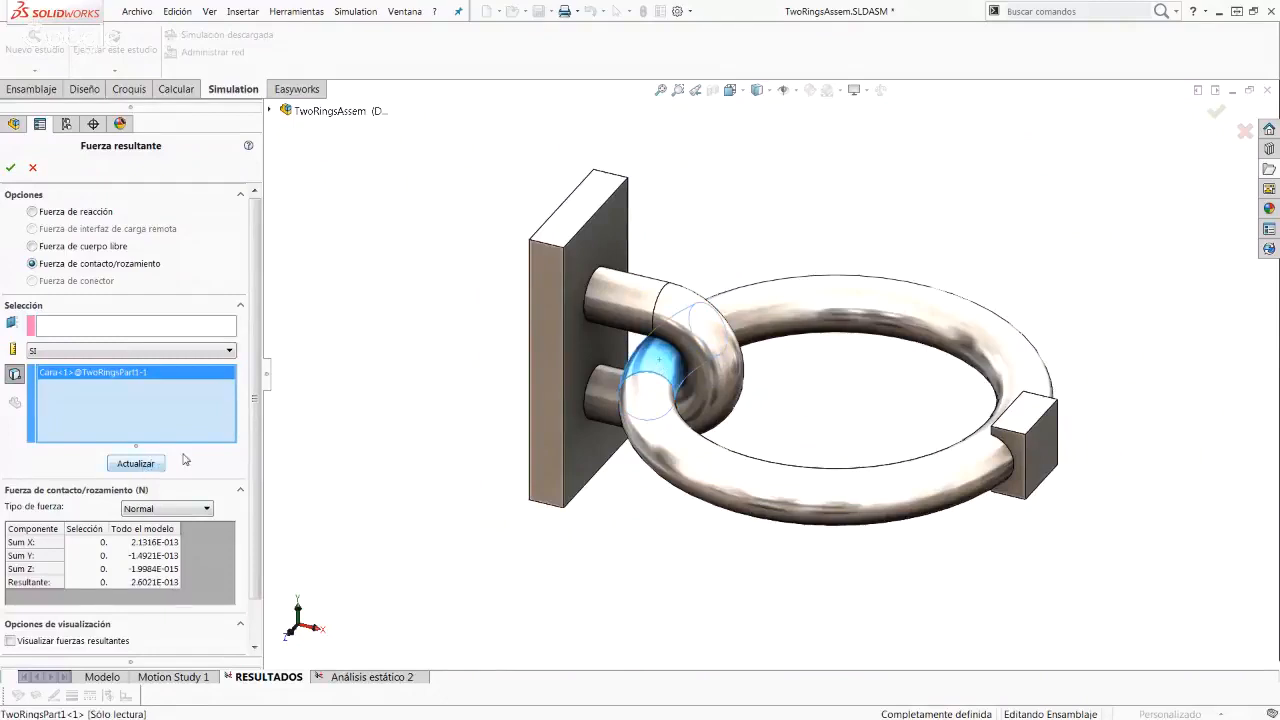
scroll(166, 463, down, 1)
click(143, 416)
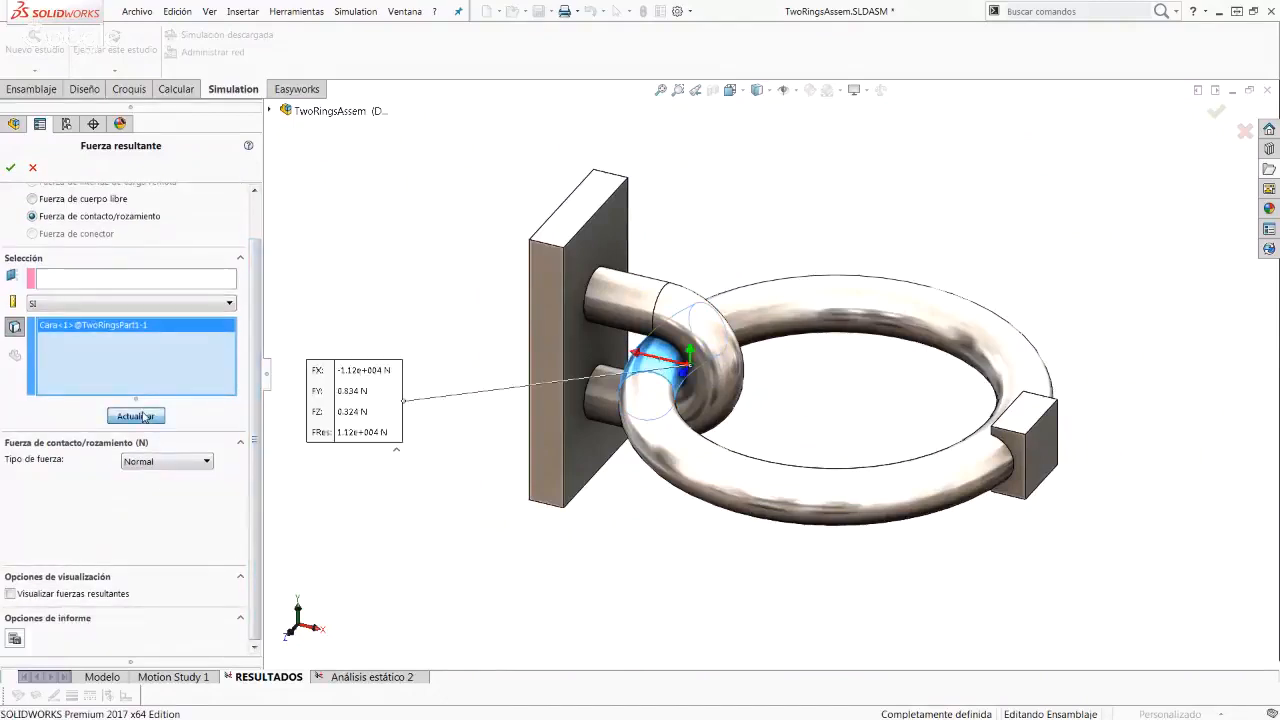
scroll(701, 373, down, 2)
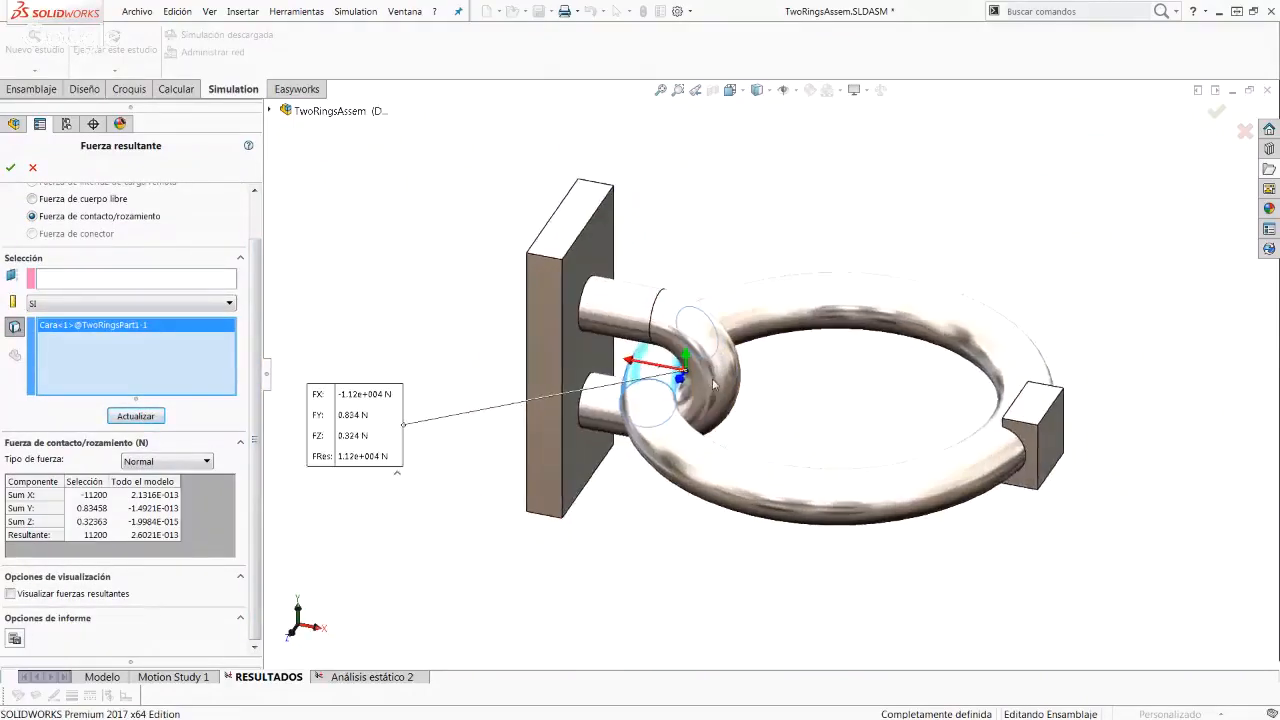
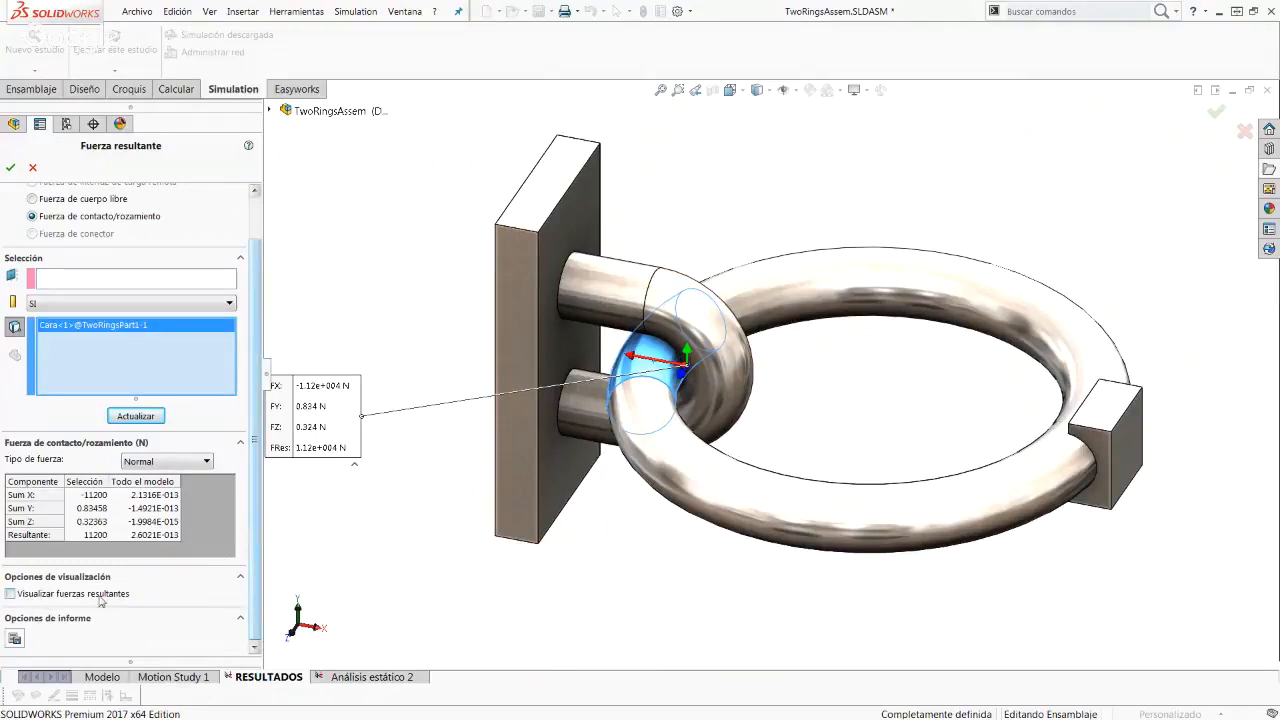
Step: Enable the resultant force display for the selected contact face, update the result, inspect the force arrow and accept
click(11, 594)
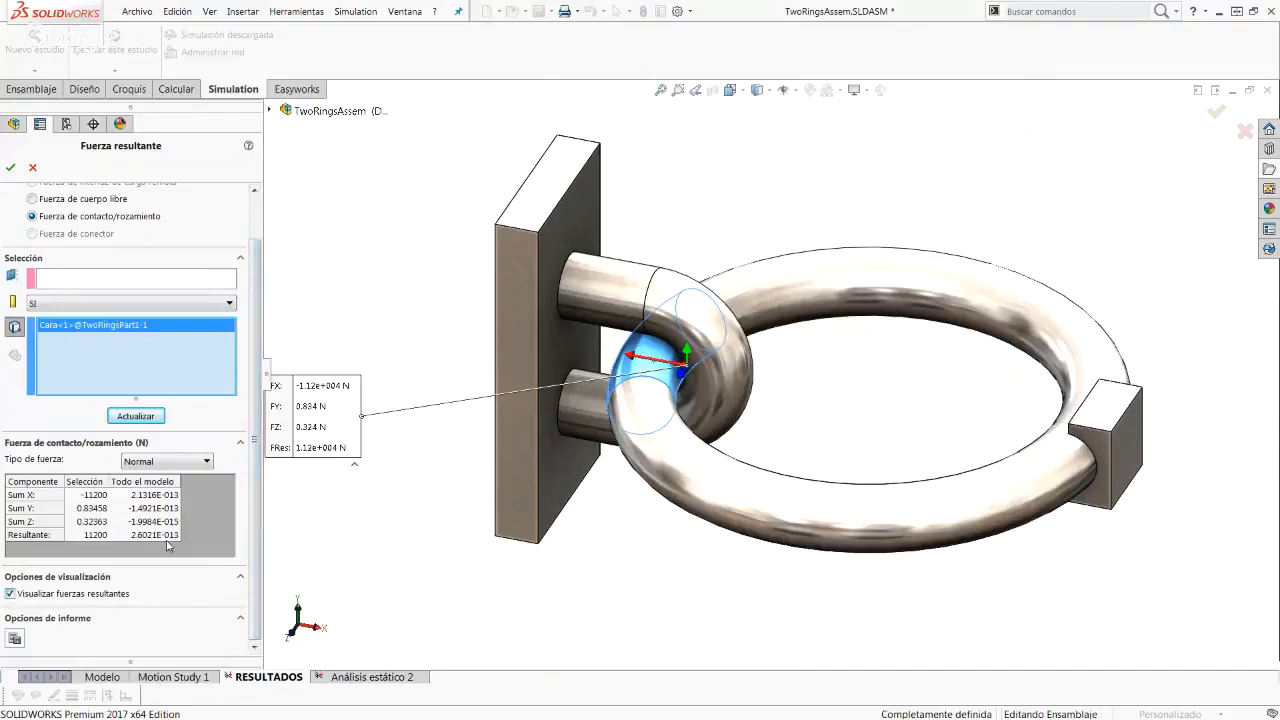
click(135, 415)
middle_drag(762, 341, 178, 481)
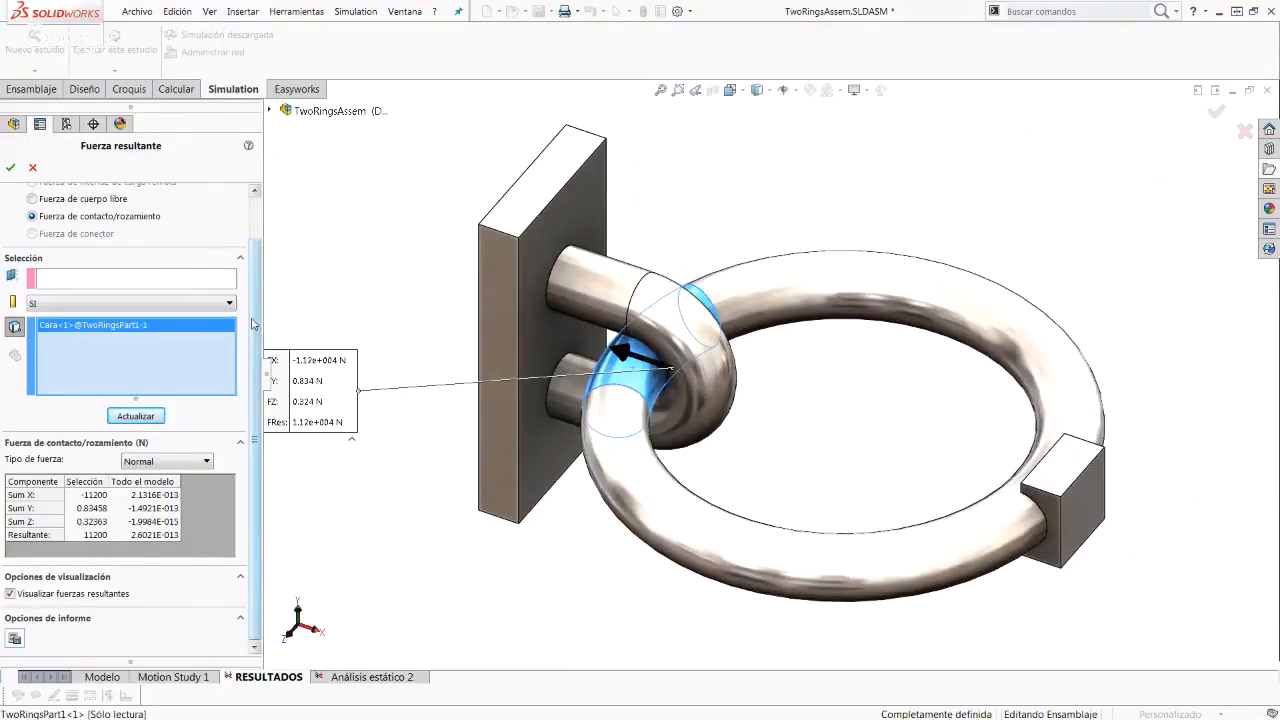
scroll(131, 237, up, 2)
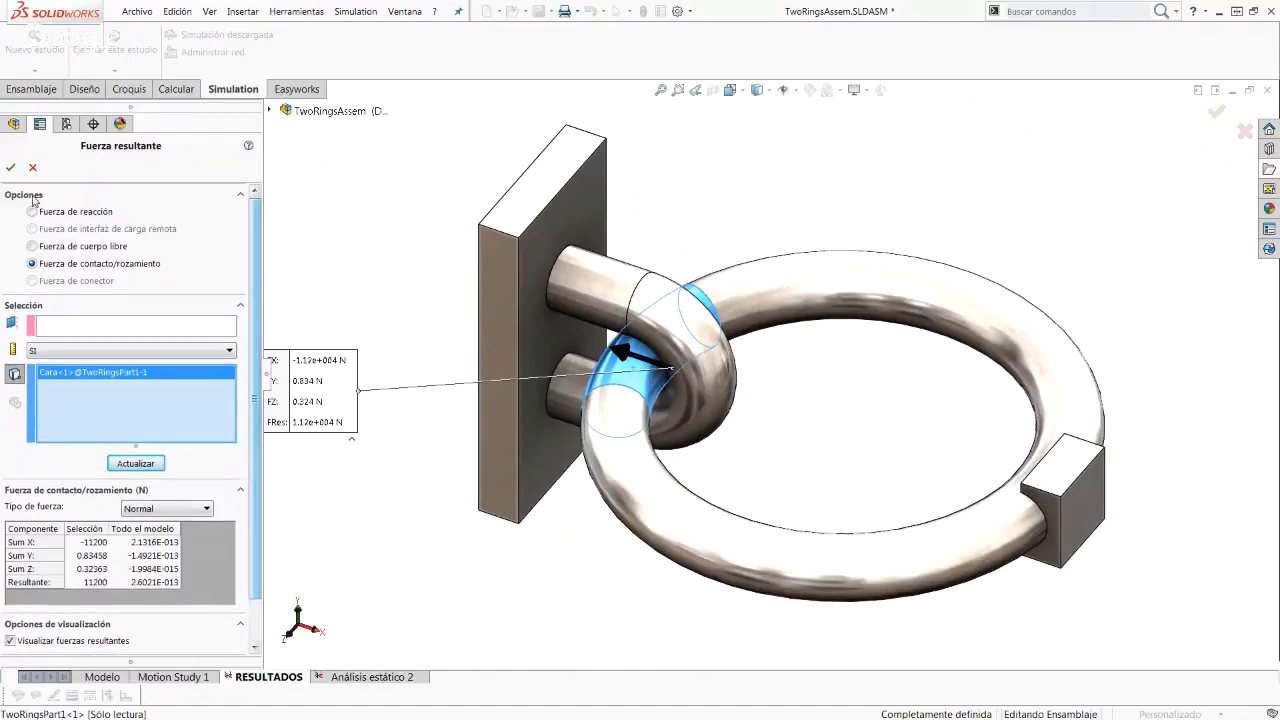
click(9, 170)
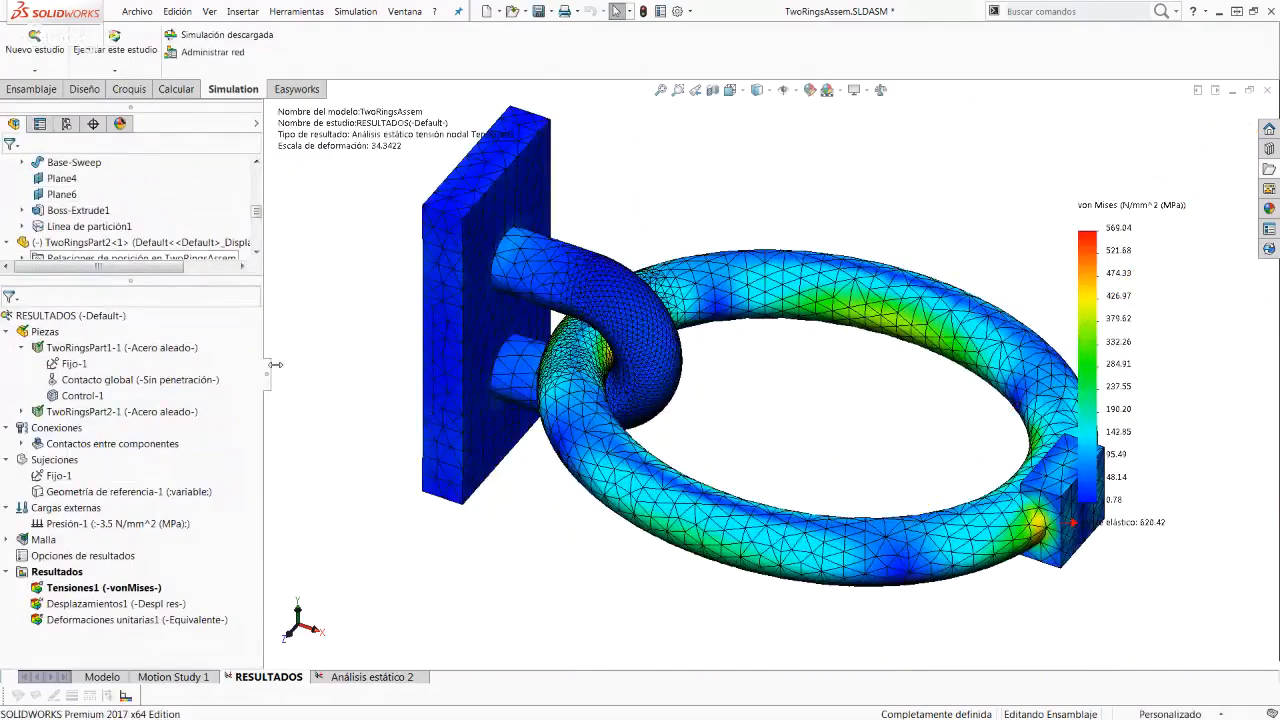
right_click(62, 572)
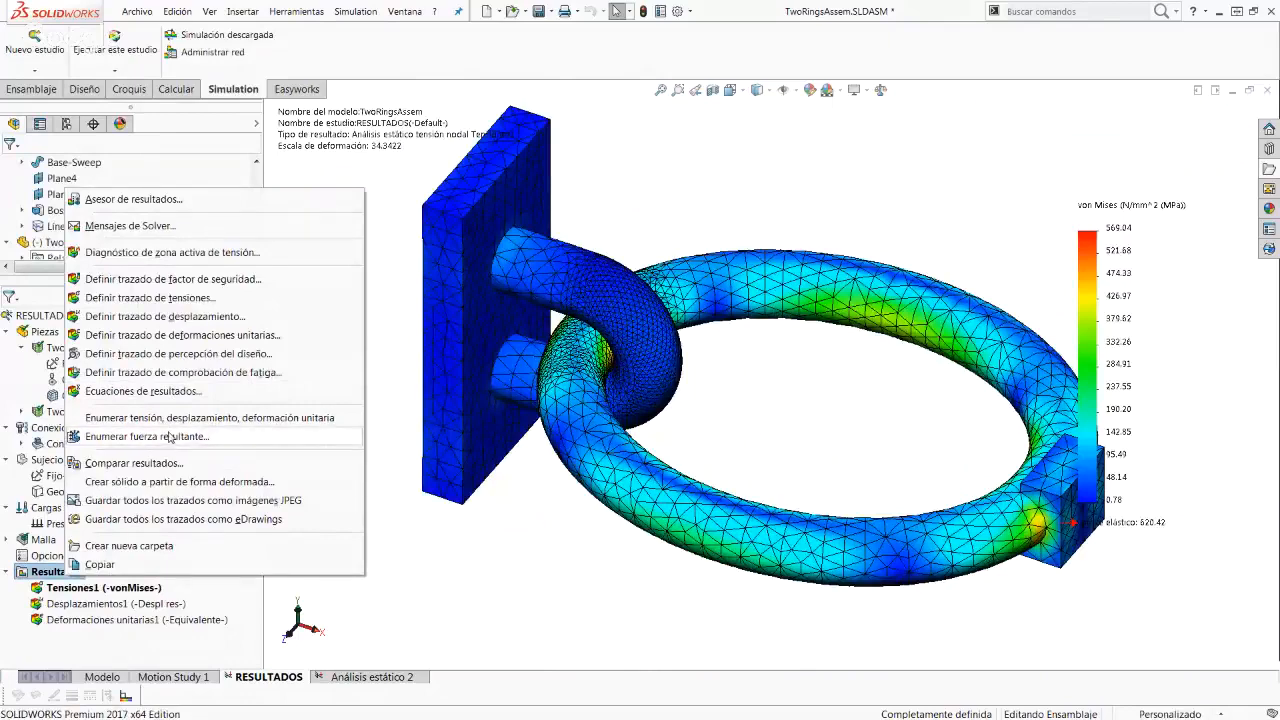
click(453, 603)
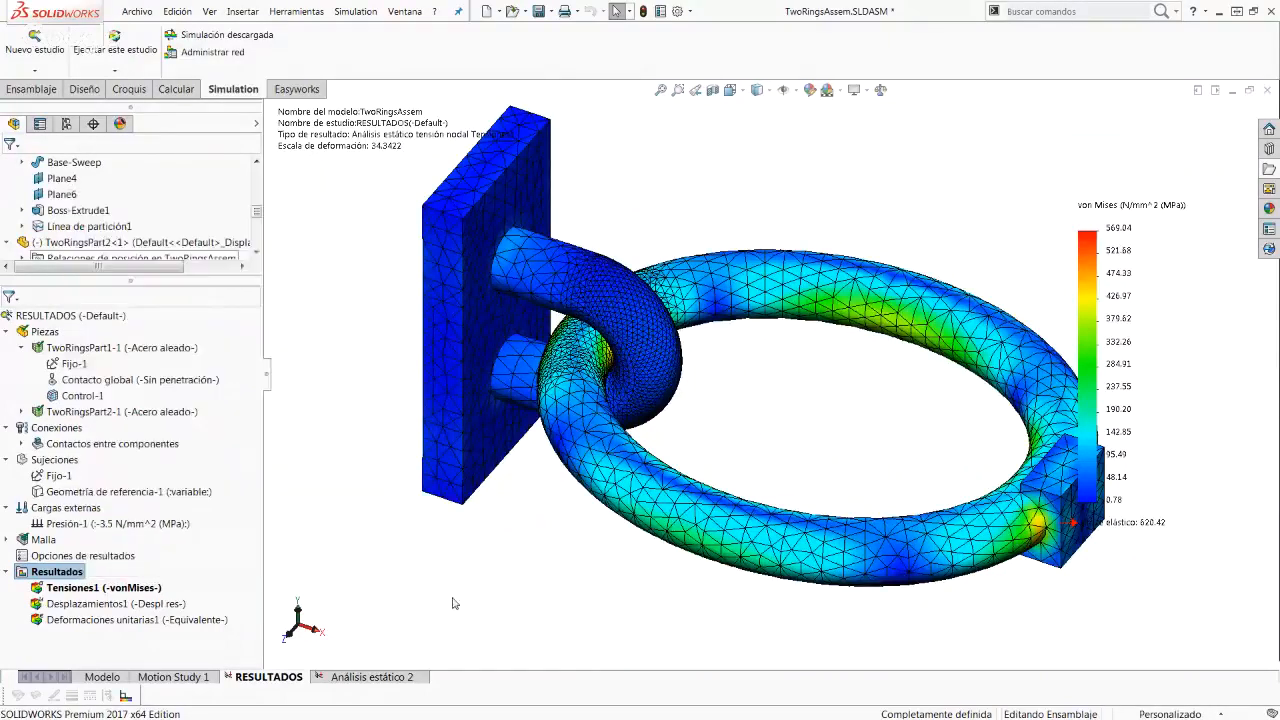
key(f)
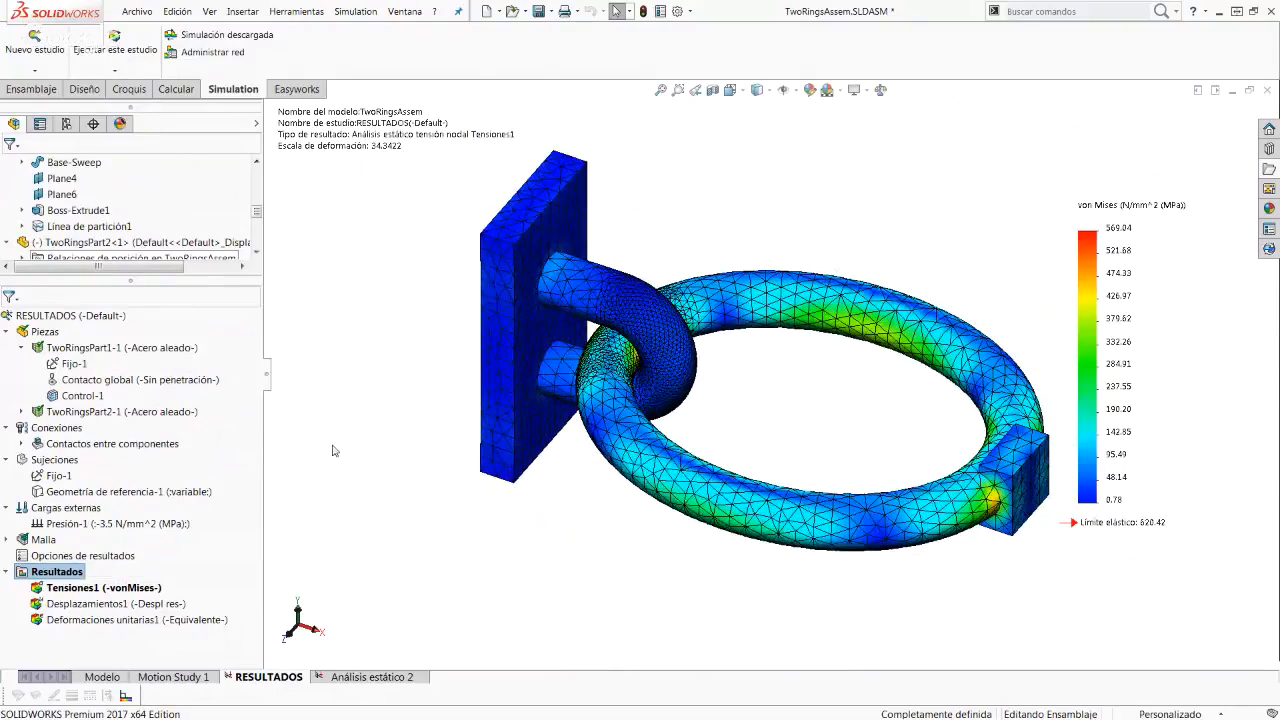
middle_drag(334, 451, 295, 283)
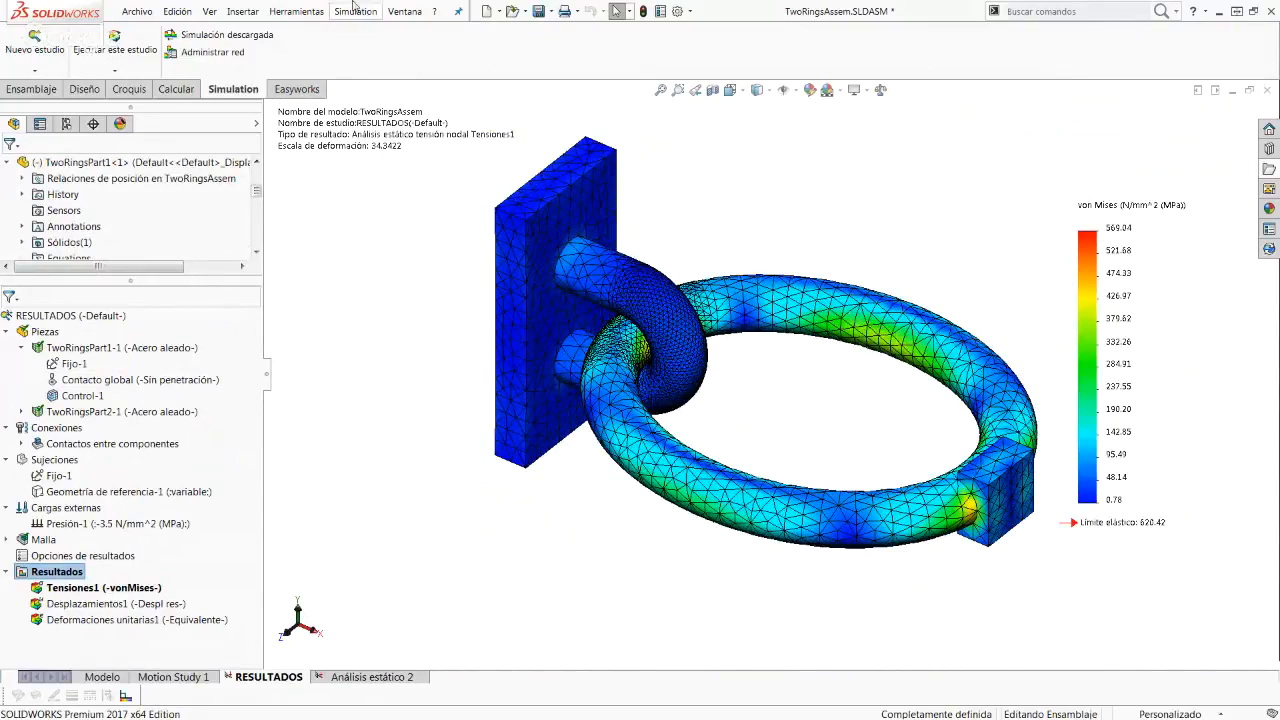
Step: Switch to the Cardan joint.SLDASM assembly and inspect its blue bracket, yokes and bolted base plate from several sides
click(405, 11)
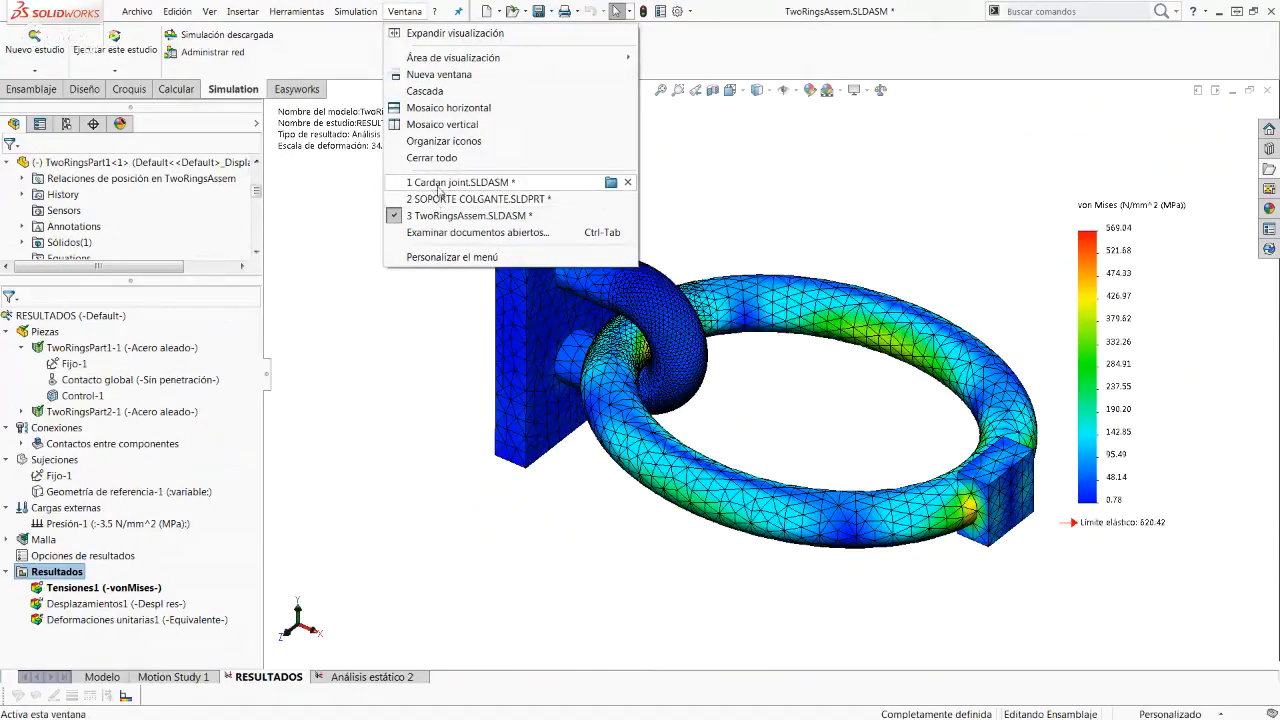
click(438, 186)
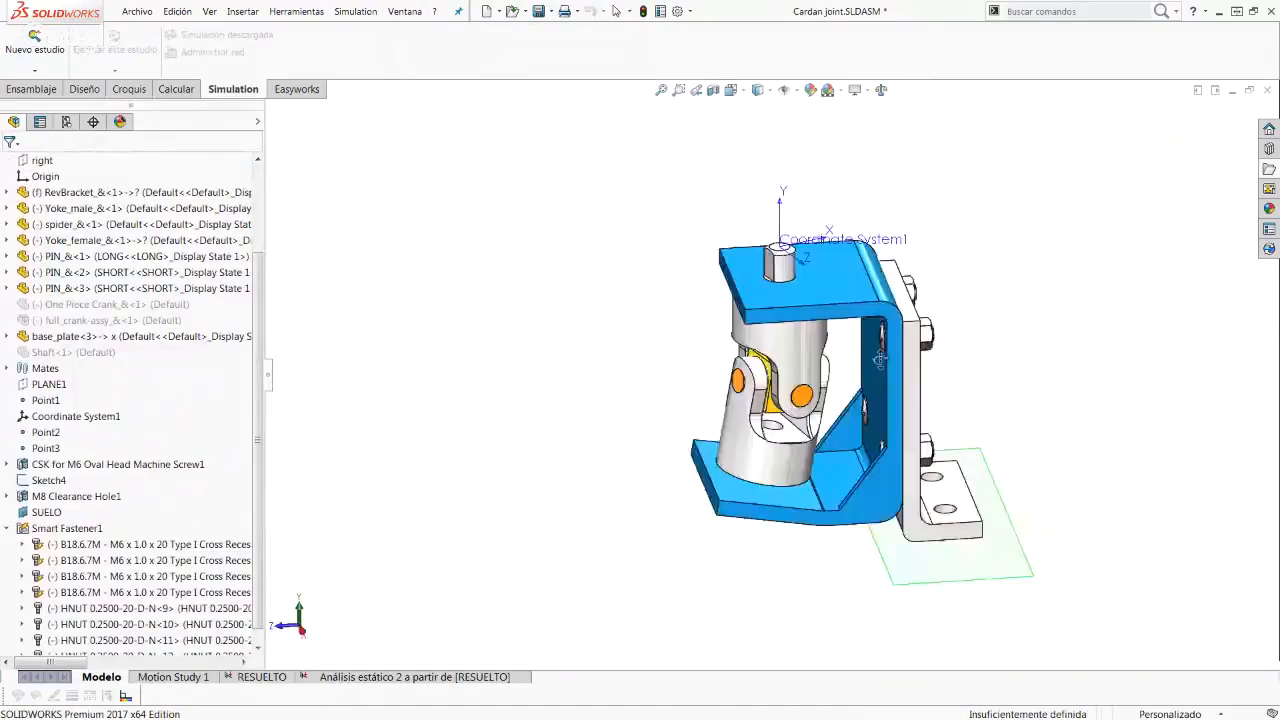
scroll(880, 357, down, 5)
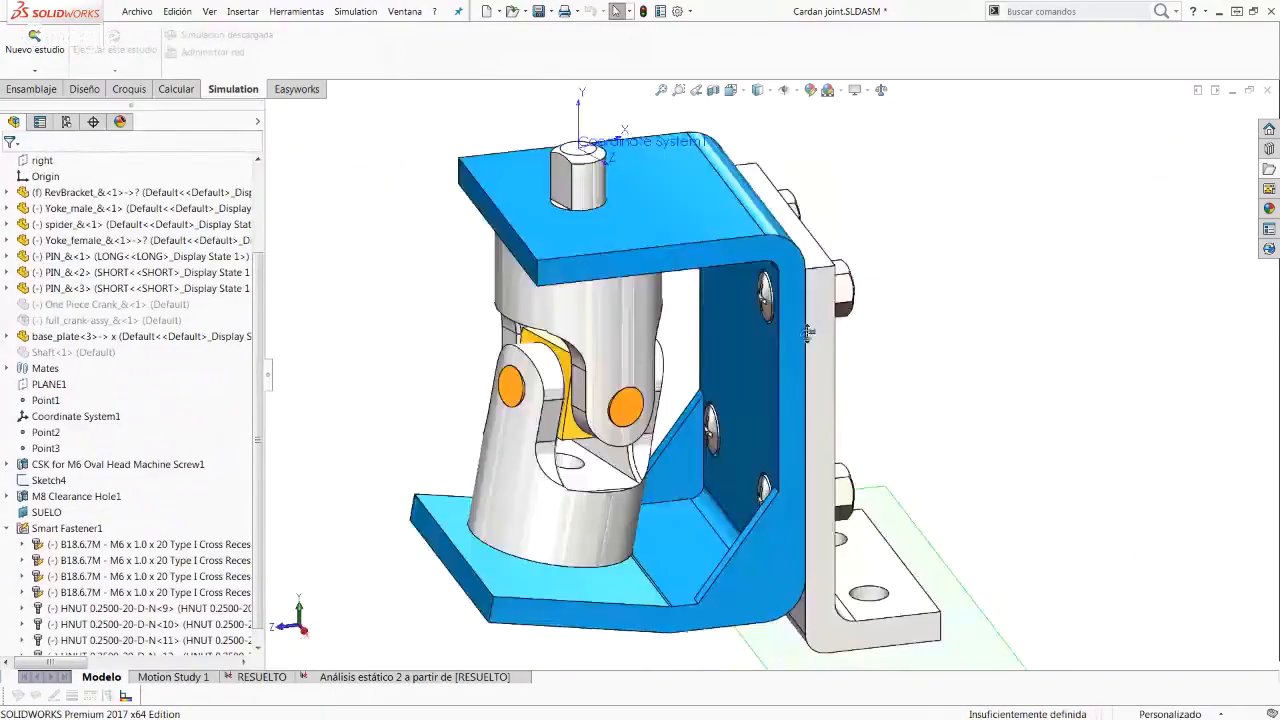
middle_drag(808, 333, 792, 309)
middle_drag(868, 275, 797, 309)
scroll(789, 317, down, 3)
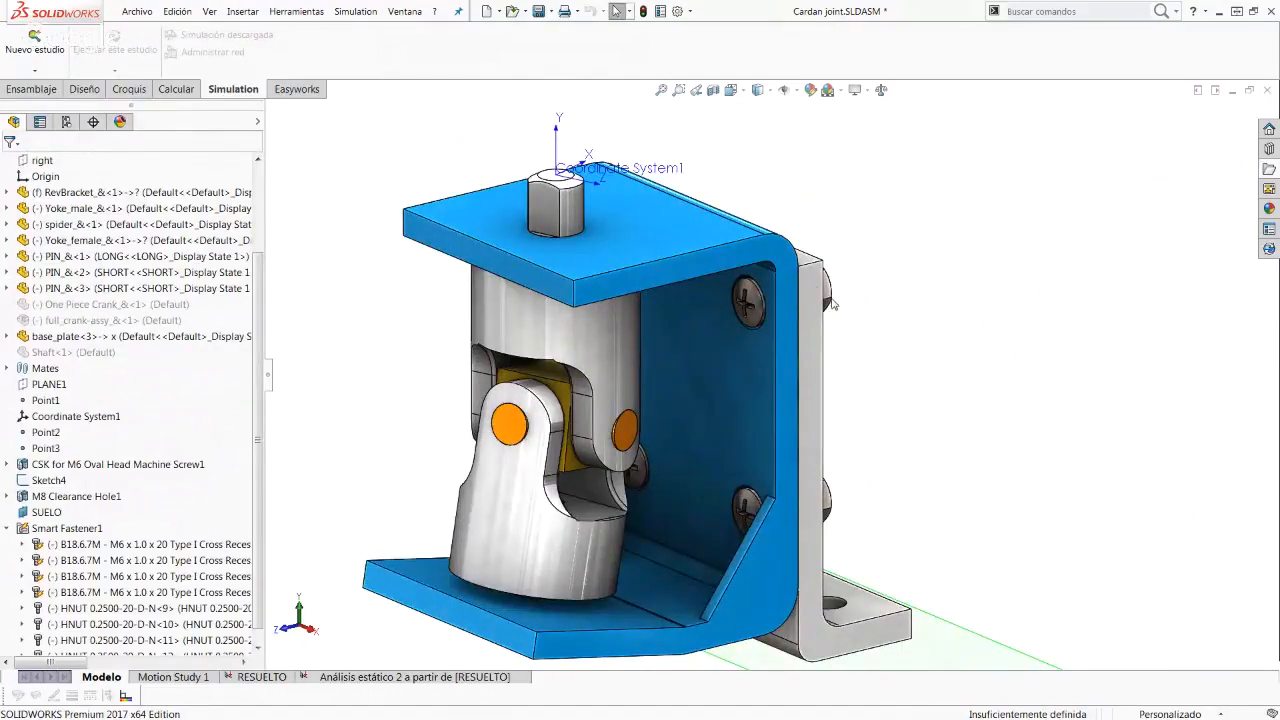
middle_drag(834, 303, 706, 424)
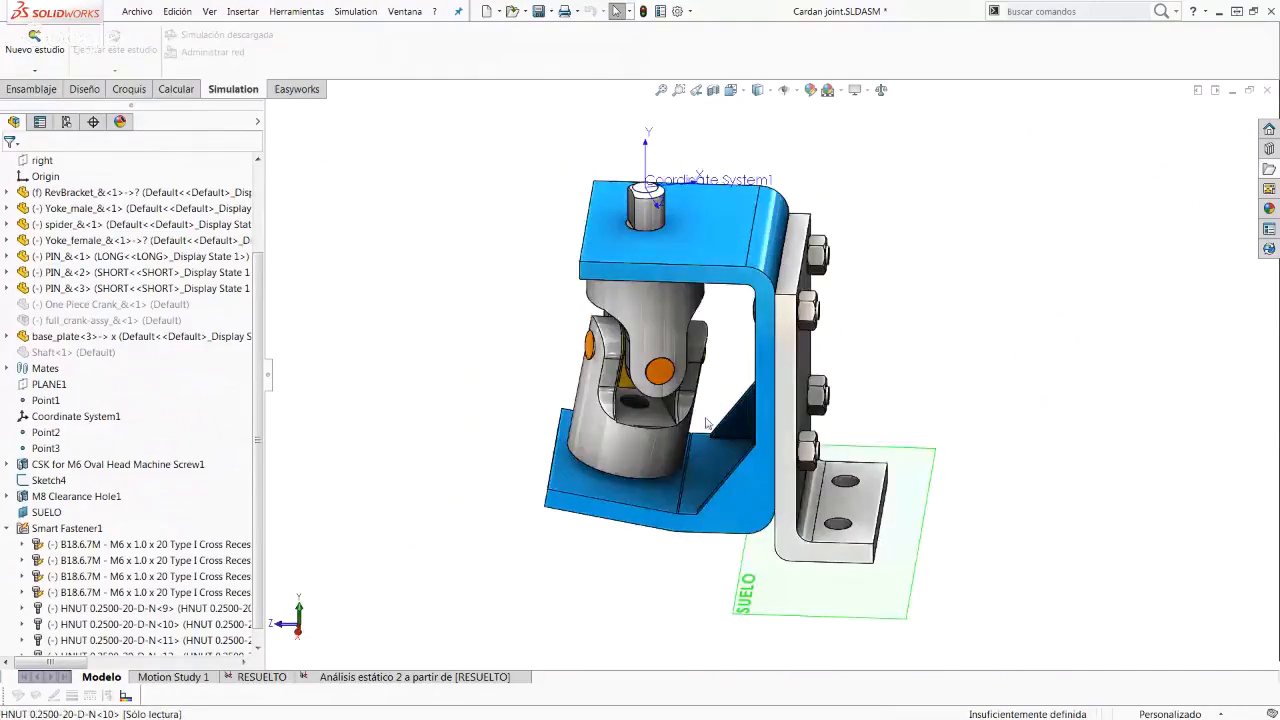
middle_drag(779, 311, 826, 302)
scroll(826, 302, down, 4)
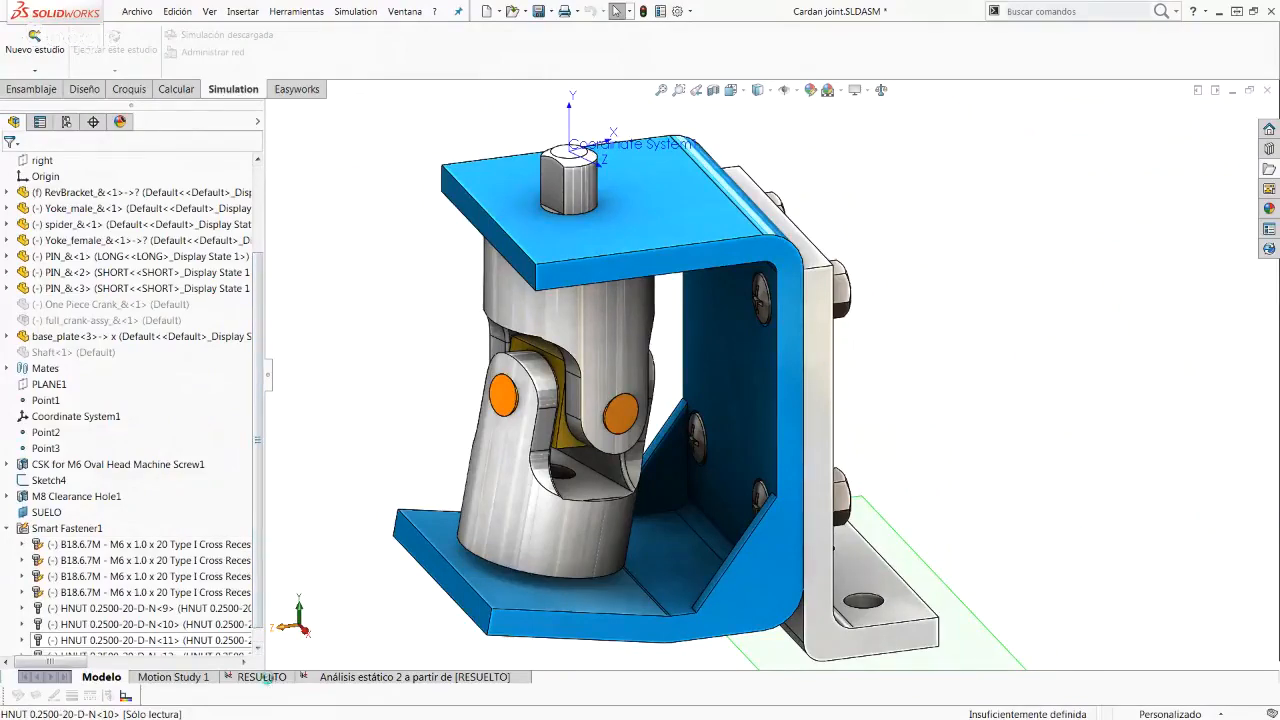
Step: Activate the RESUELTO study of the cardan joint and review the connection types it offers
click(266, 679)
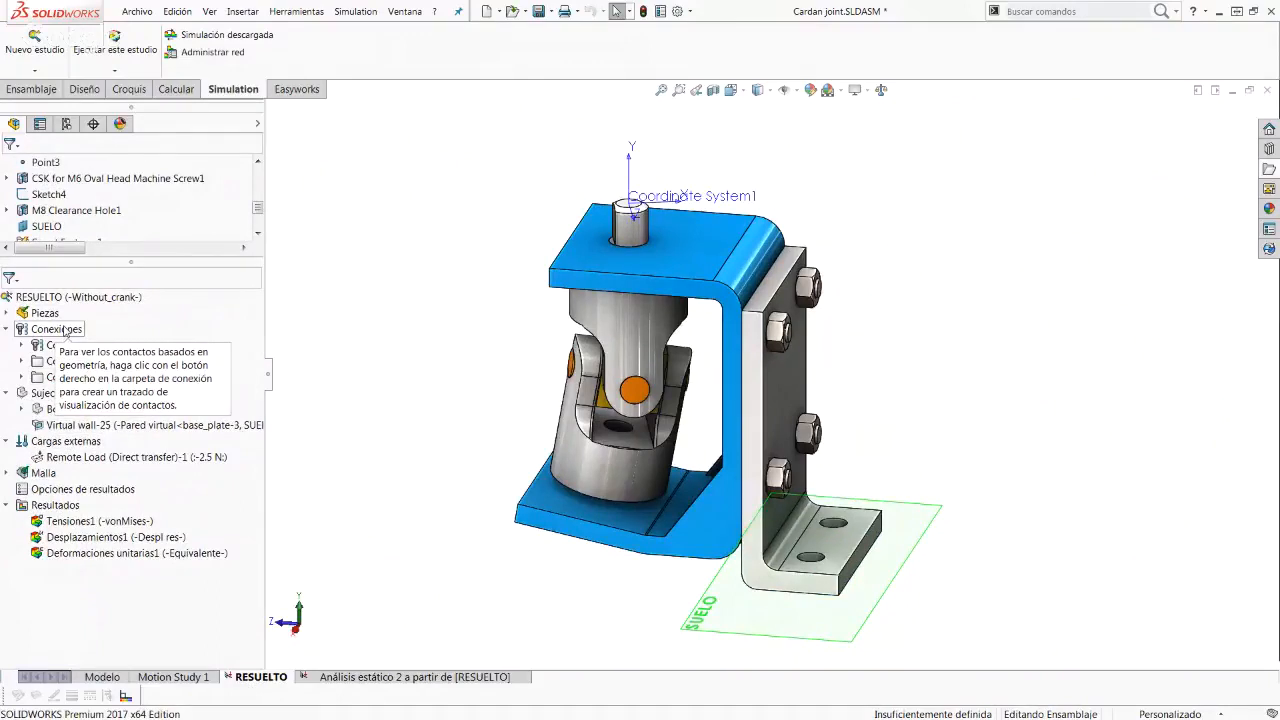
right_click(66, 330)
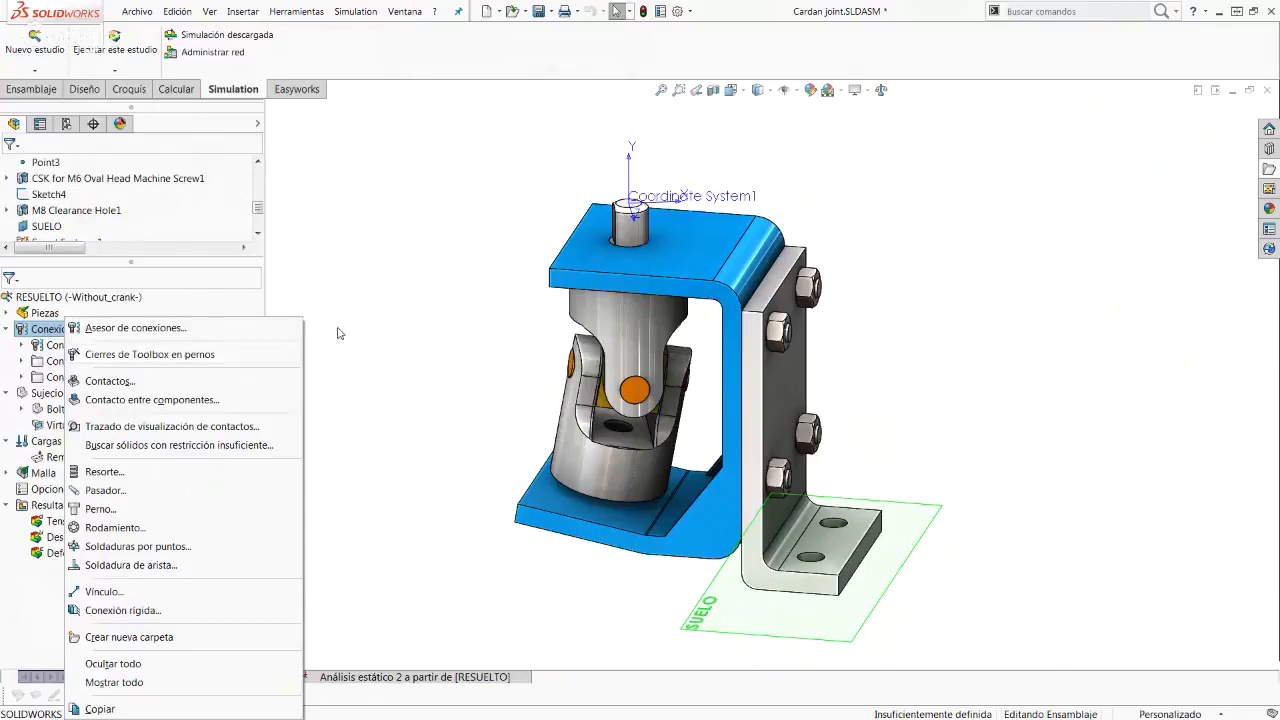
click(440, 314)
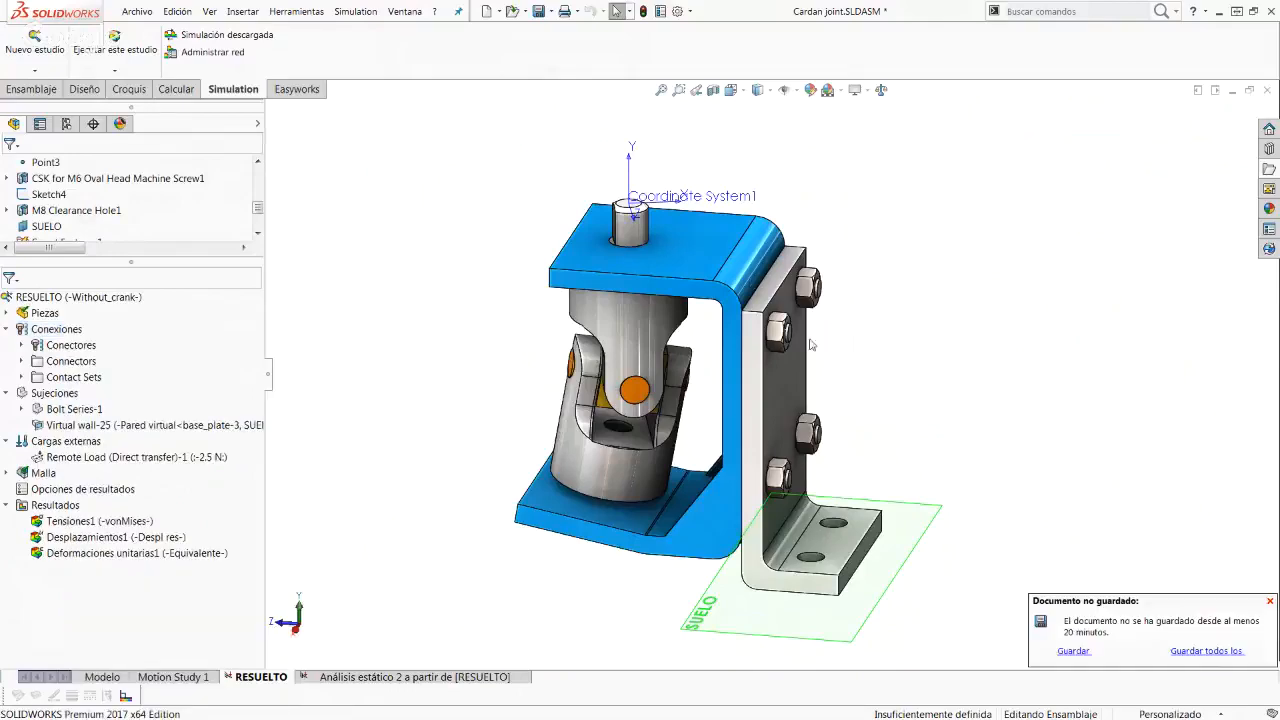
Step: Examine the screws and nuts joining the bracket to the base plate, the SUELO plane and the joint's pins
middle_drag(770, 332, 814, 330)
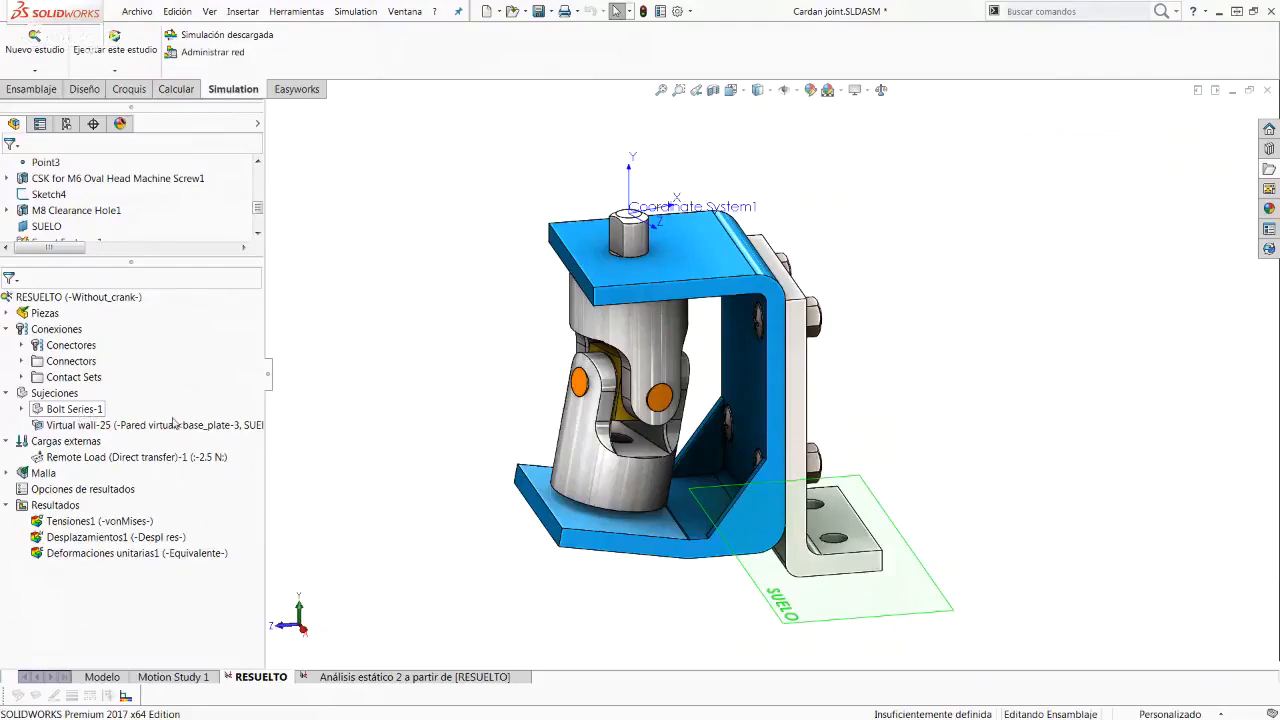
middle_drag(856, 333, 820, 338)
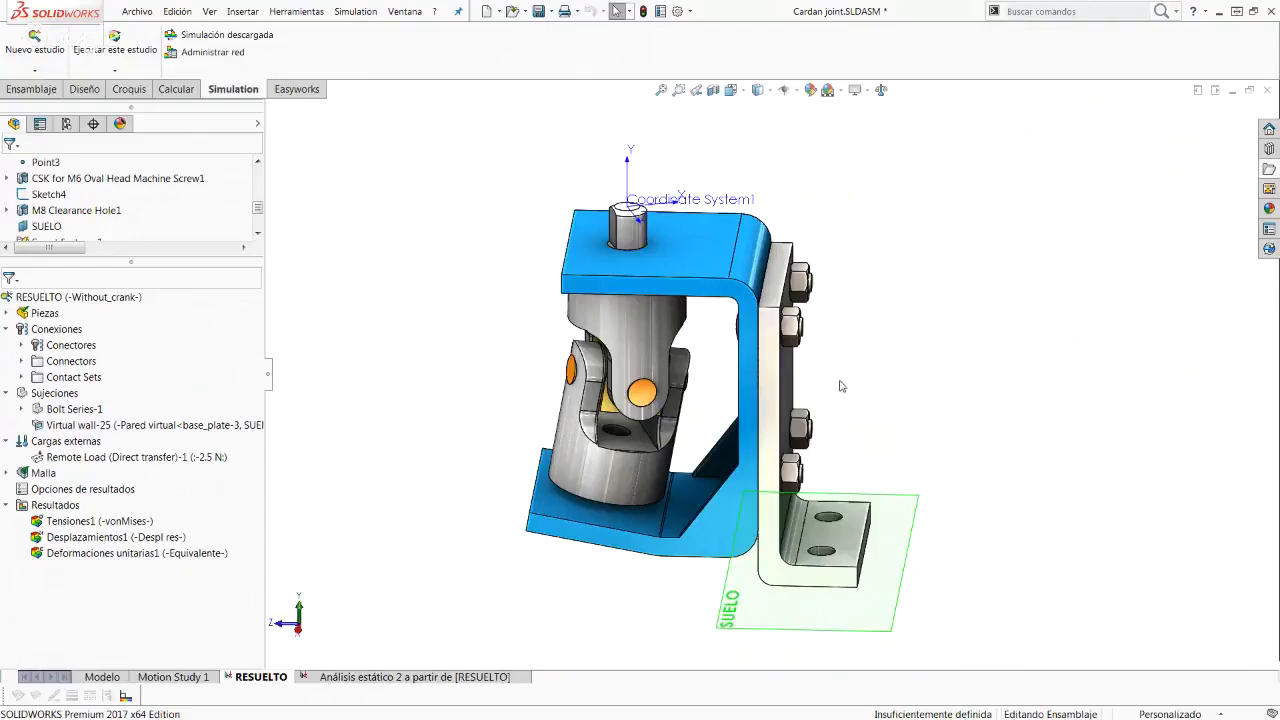
middle_drag(802, 355, 801, 333)
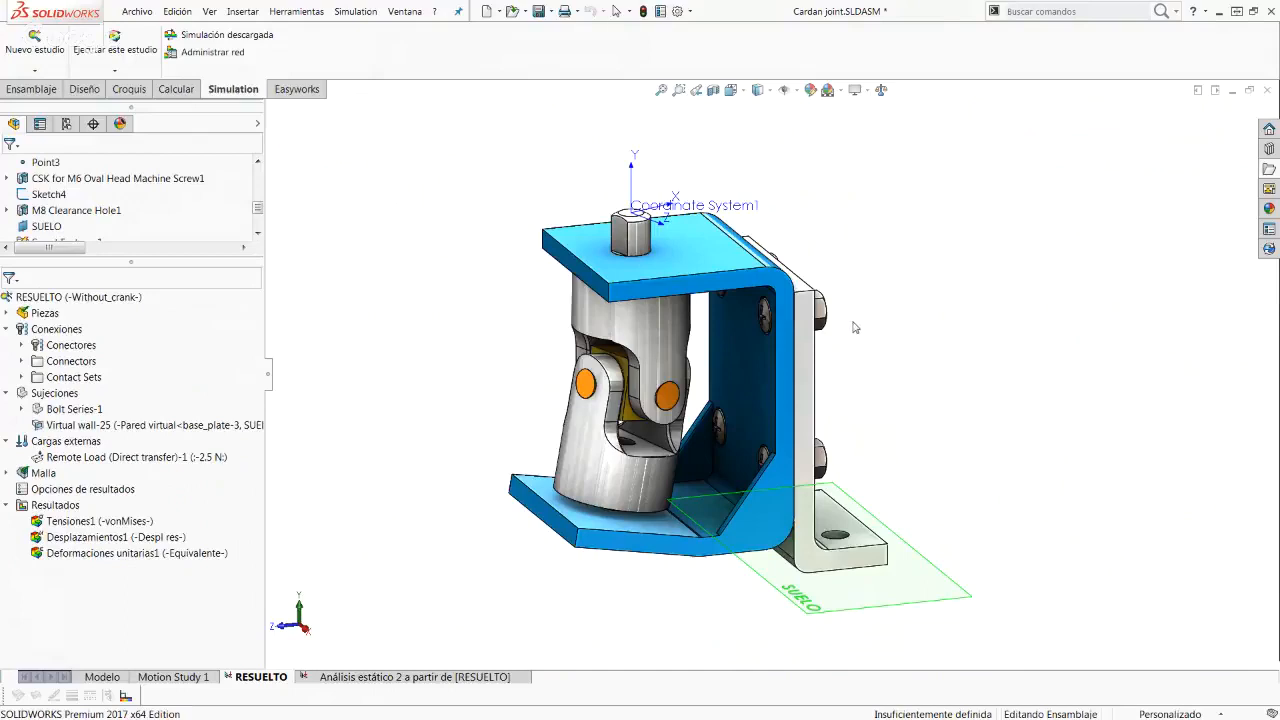
scroll(830, 317, down, 3)
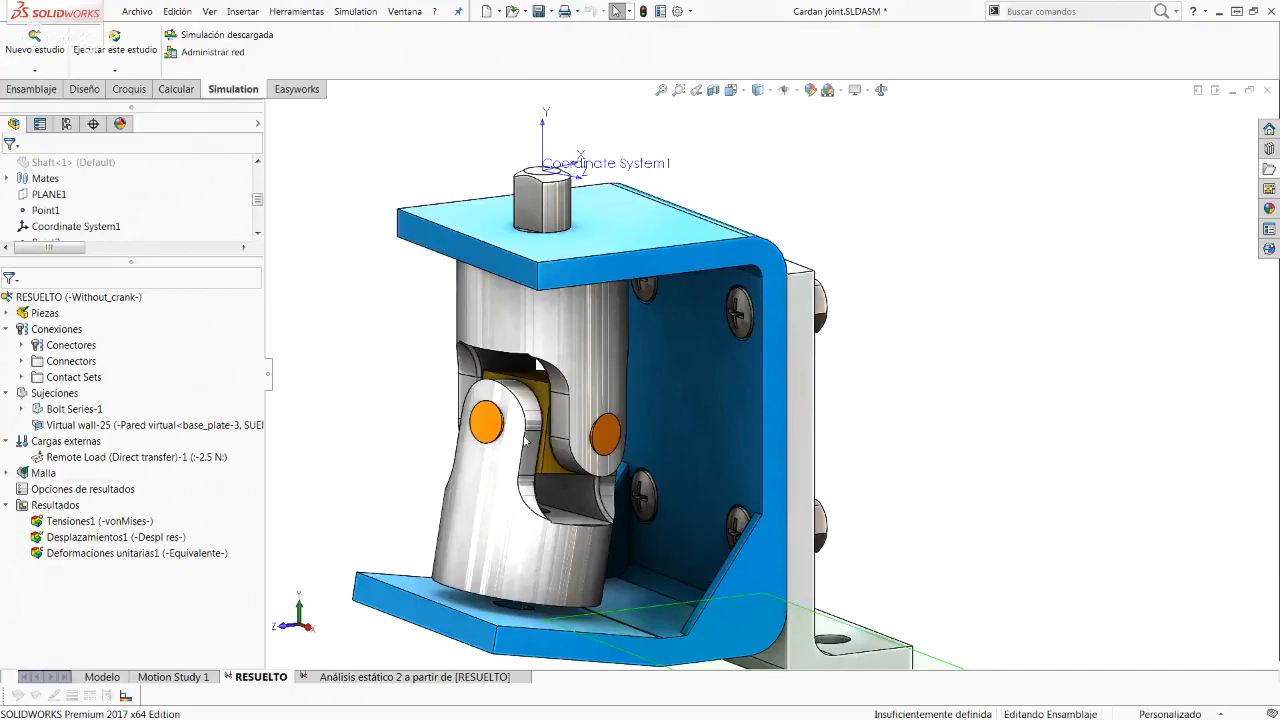
middle_drag(702, 342, 698, 375)
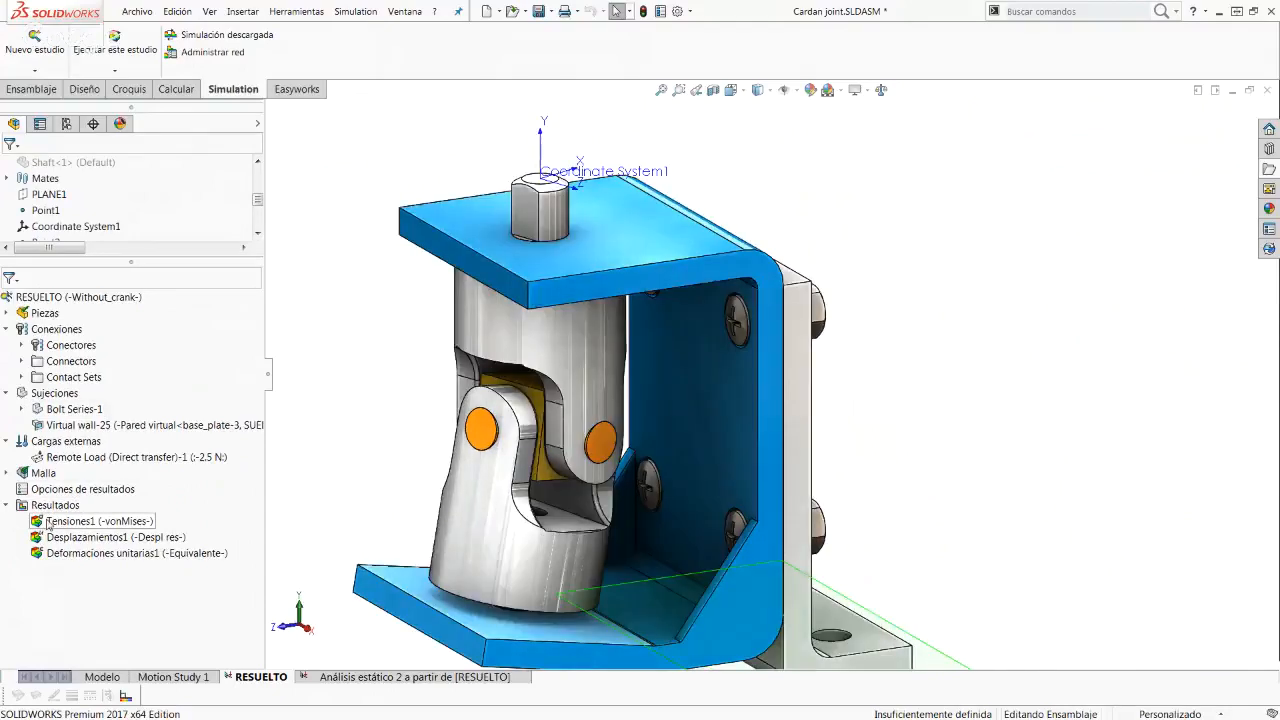
key(Left)
key(Left)
key(Left)
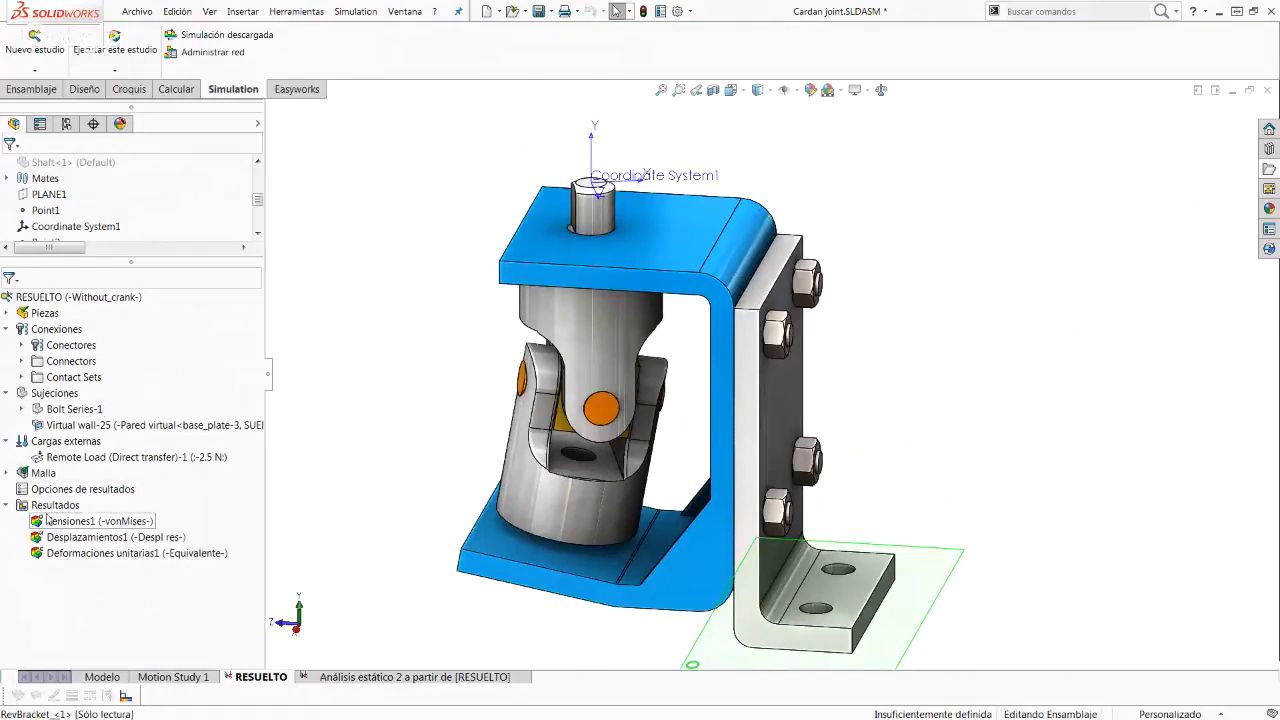
Step: Define a pin/bolt check plot for the RESUELTO study's results and accept its default properties
right_click(78, 505)
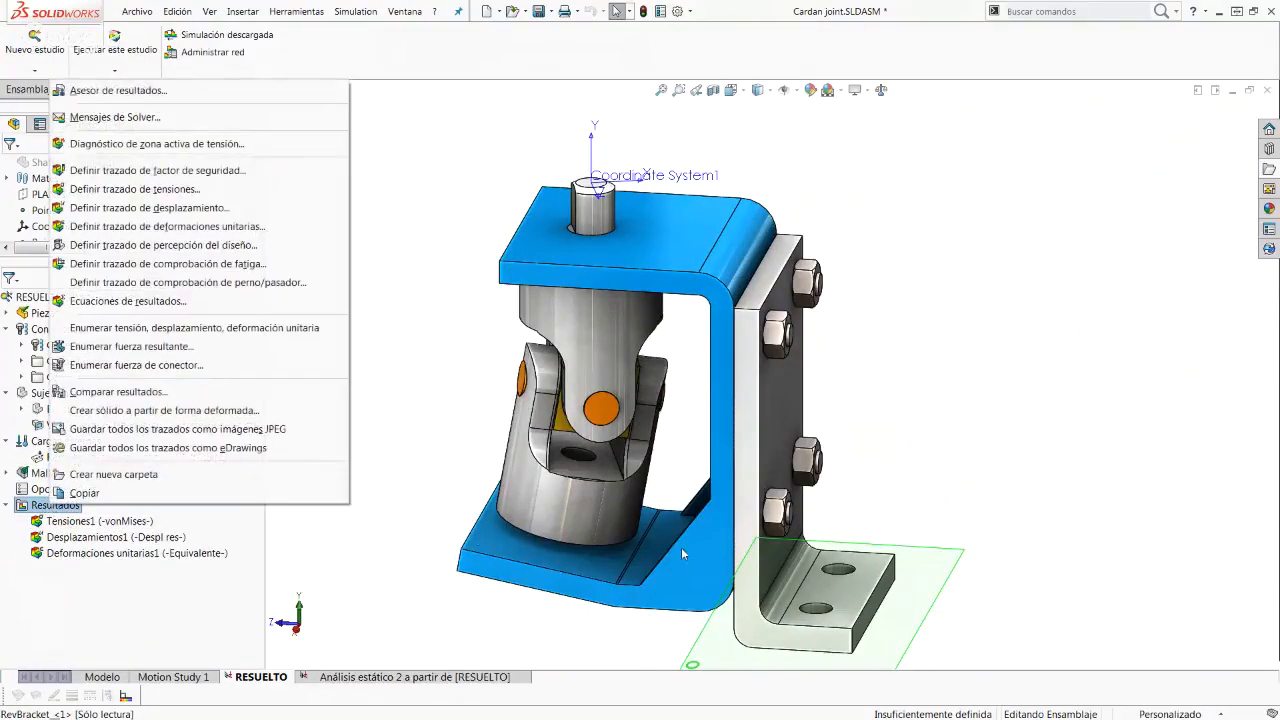
click(385, 545)
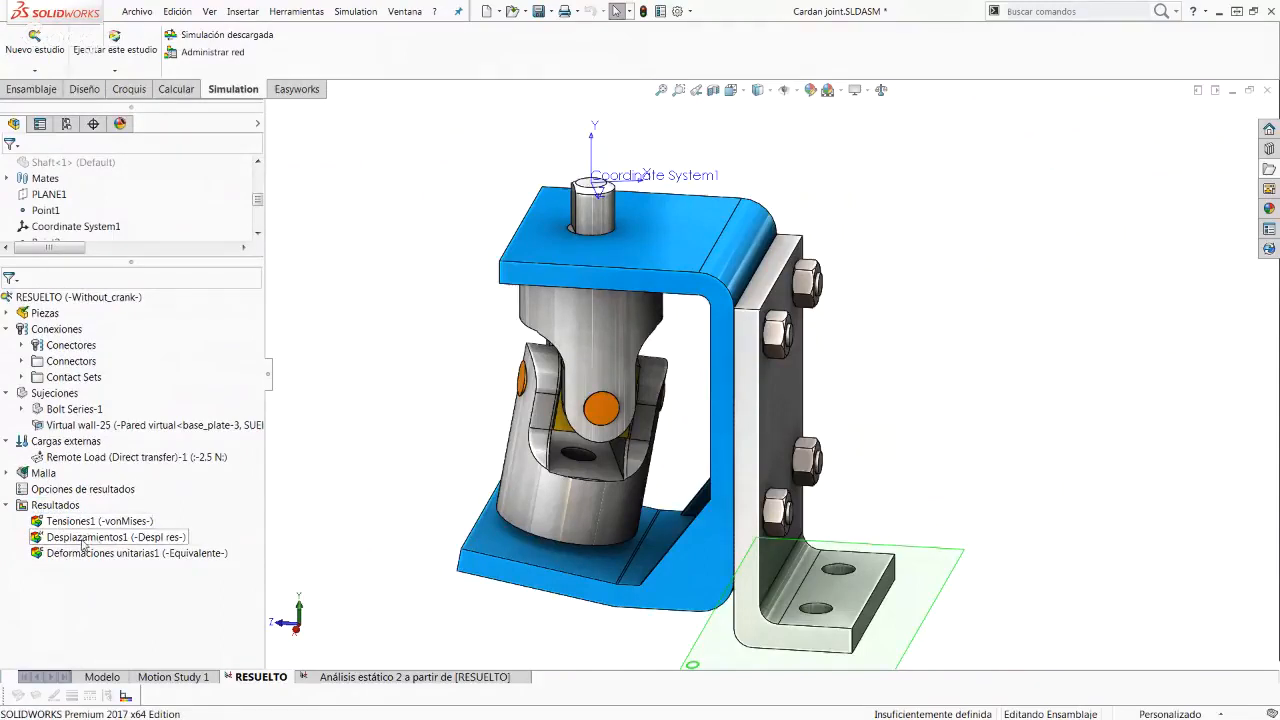
right_click(18, 510)
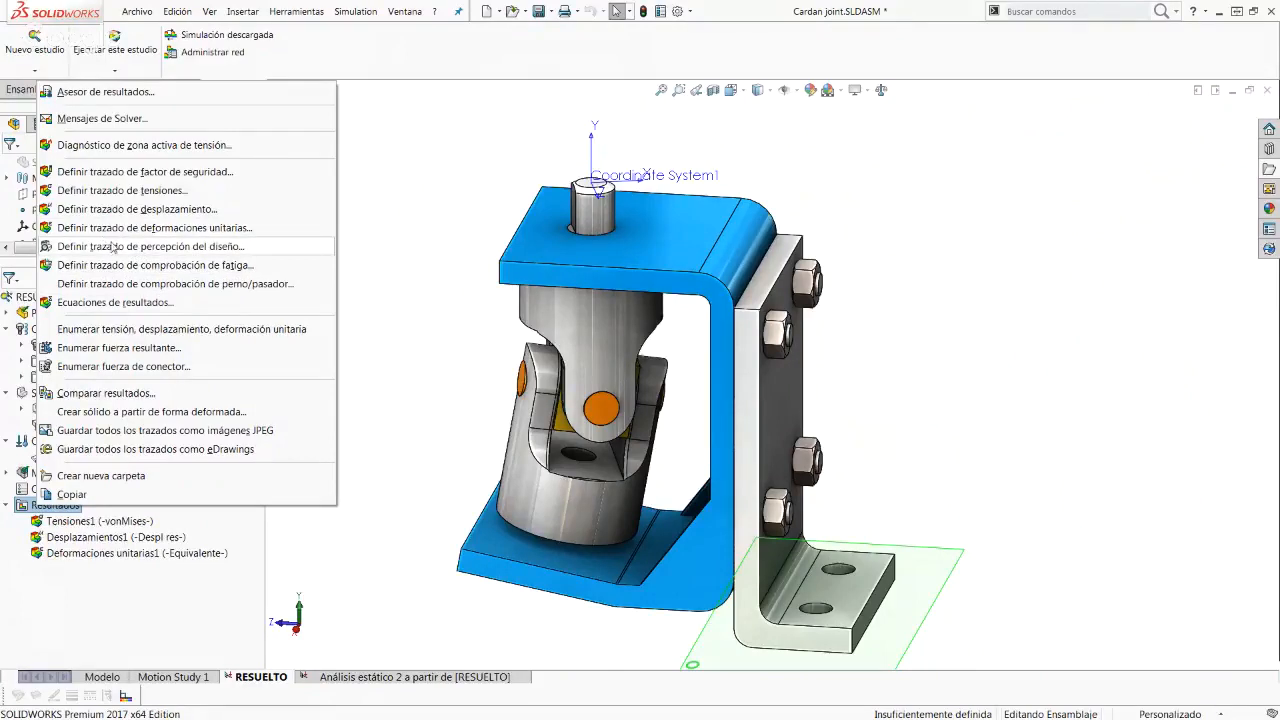
click(183, 288)
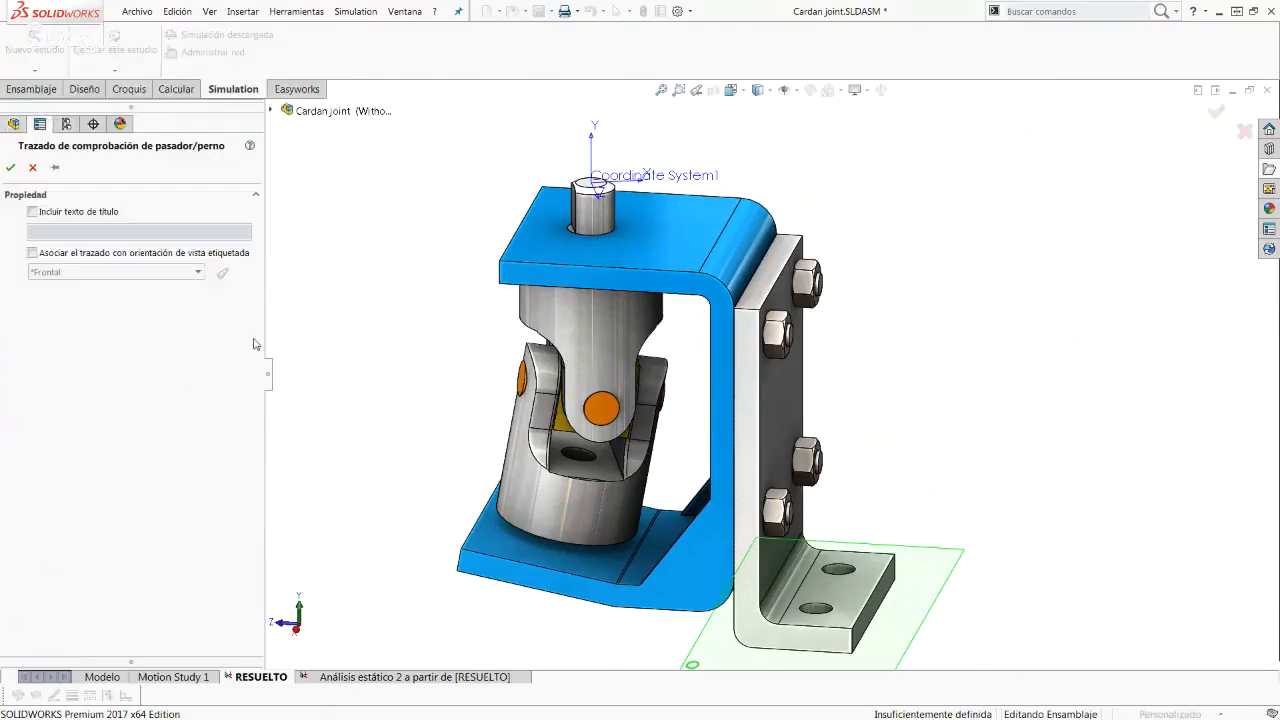
click(10, 168)
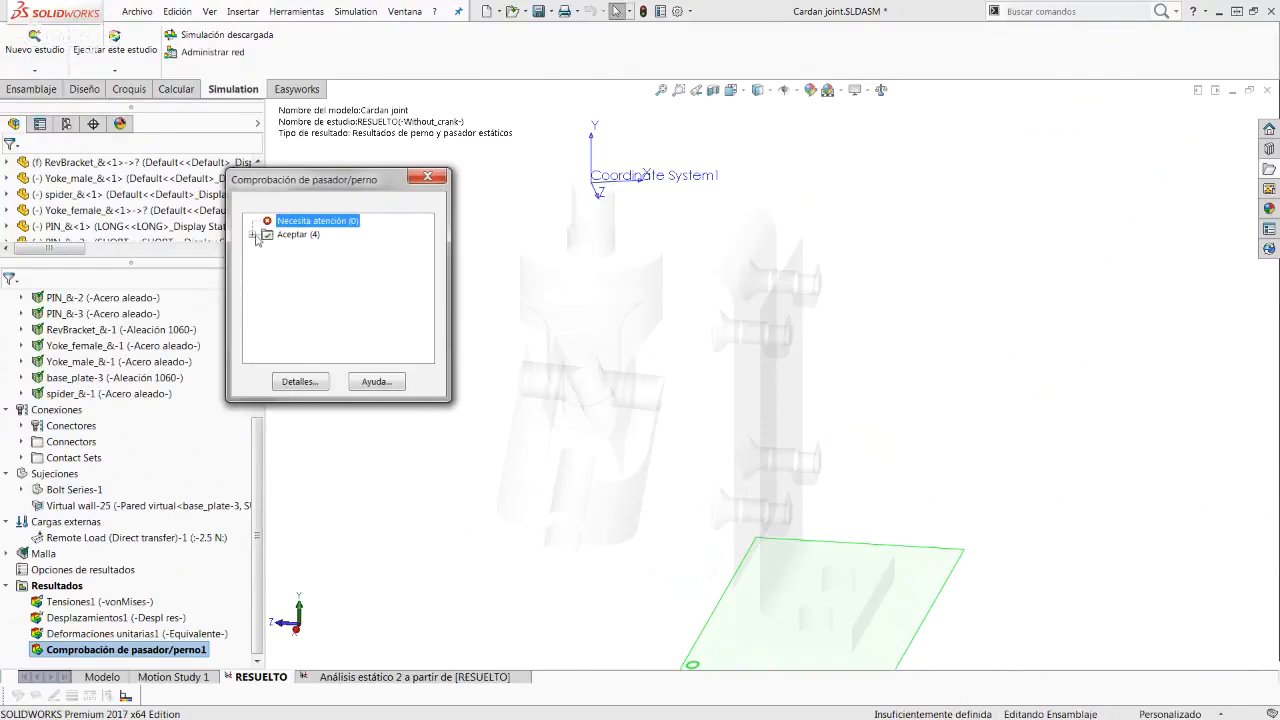
Step: Review the safety factors of two accepted M6 x 1.0 x 20 screws, reposition the first screw's callout and close the check
click(253, 235)
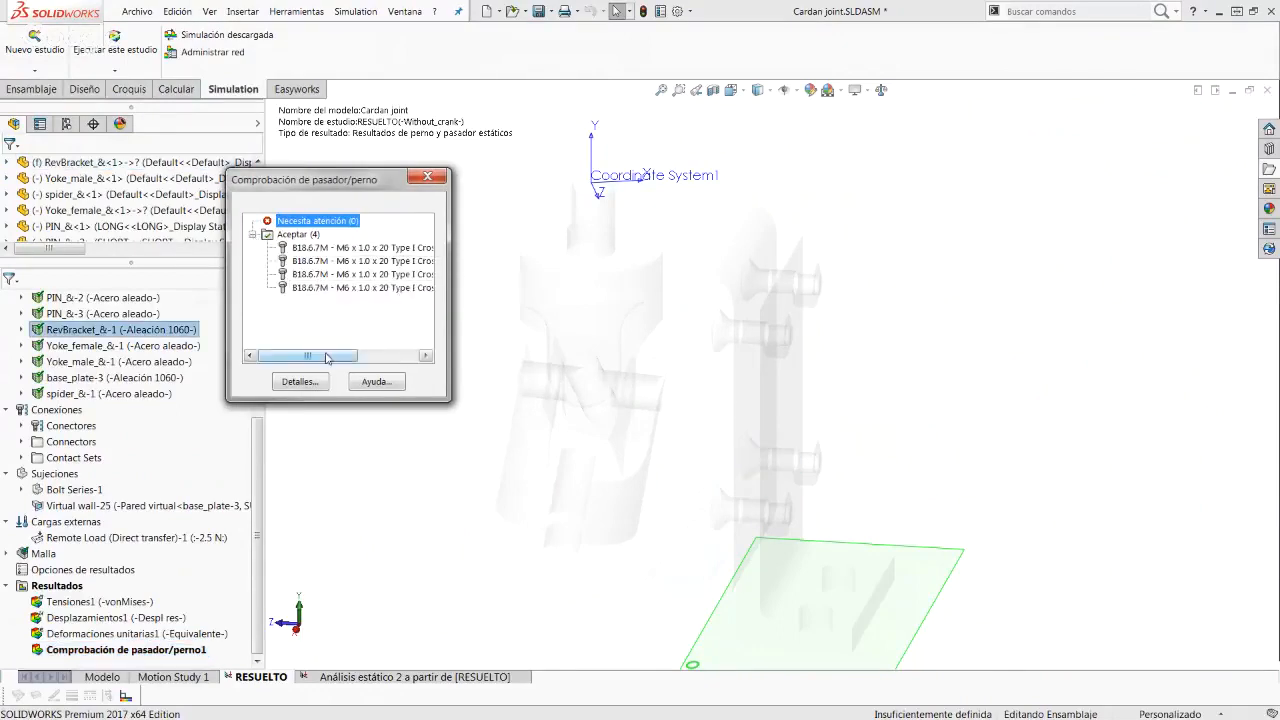
mouse_move(331, 356)
mouse_down()
mouse_move(349, 359)
mouse_move(328, 358)
mouse_up()
click(330, 260)
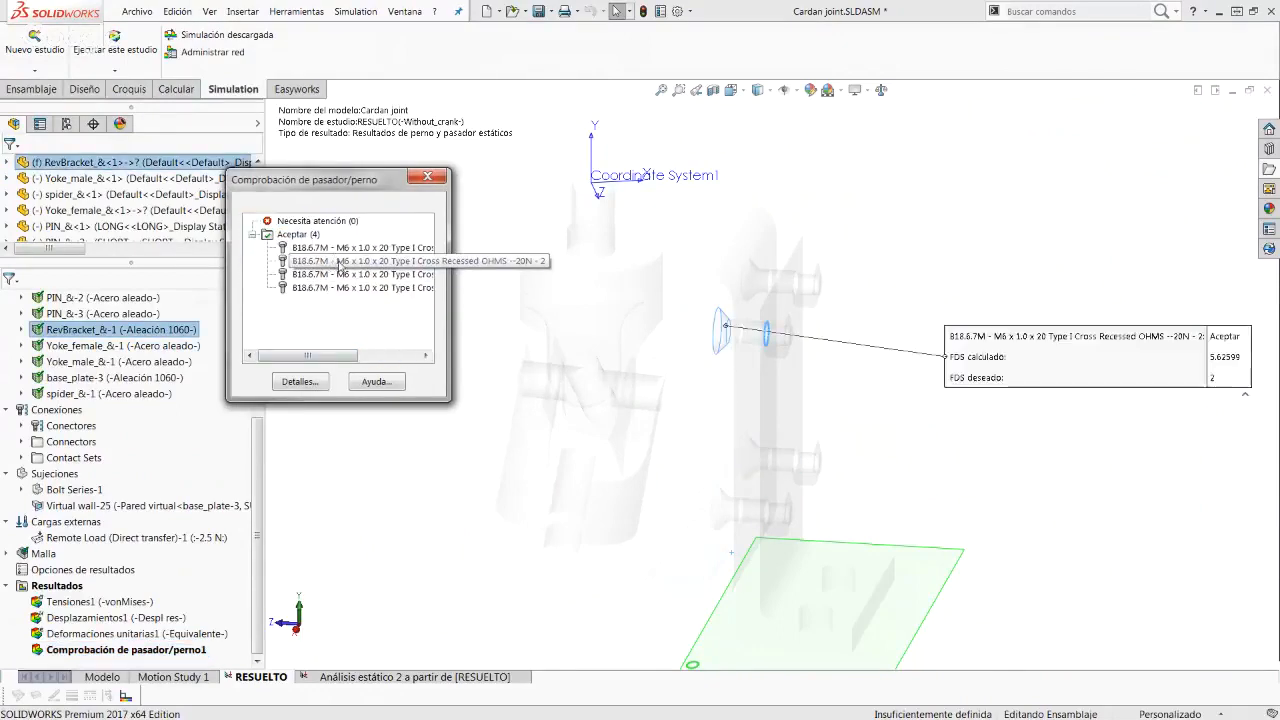
click(338, 248)
right_click(339, 252)
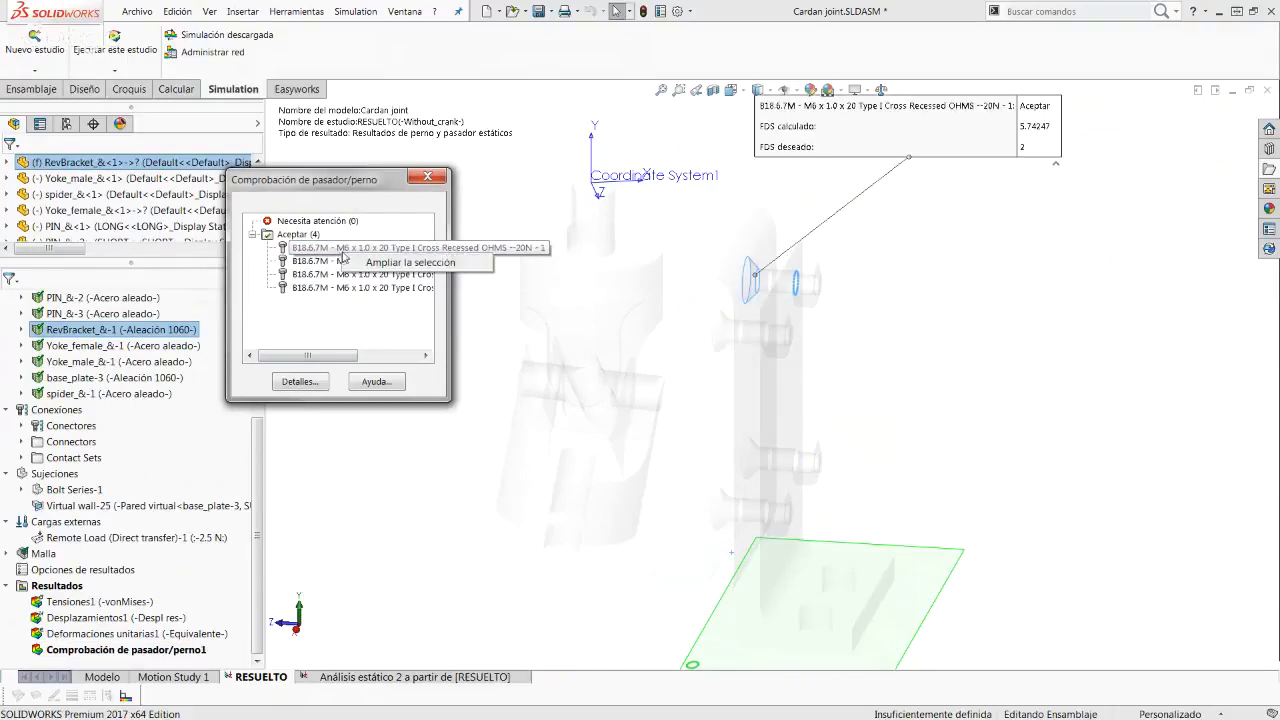
click(814, 138)
drag(831, 126, 864, 420)
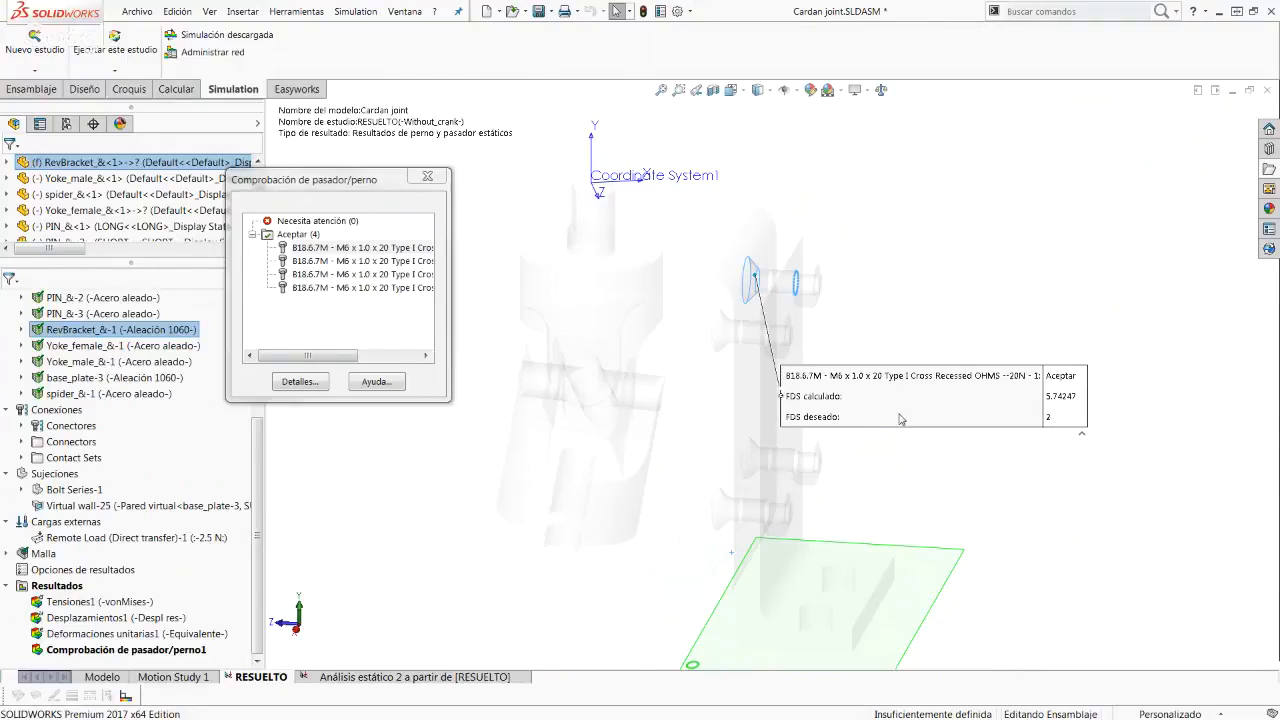
click(429, 180)
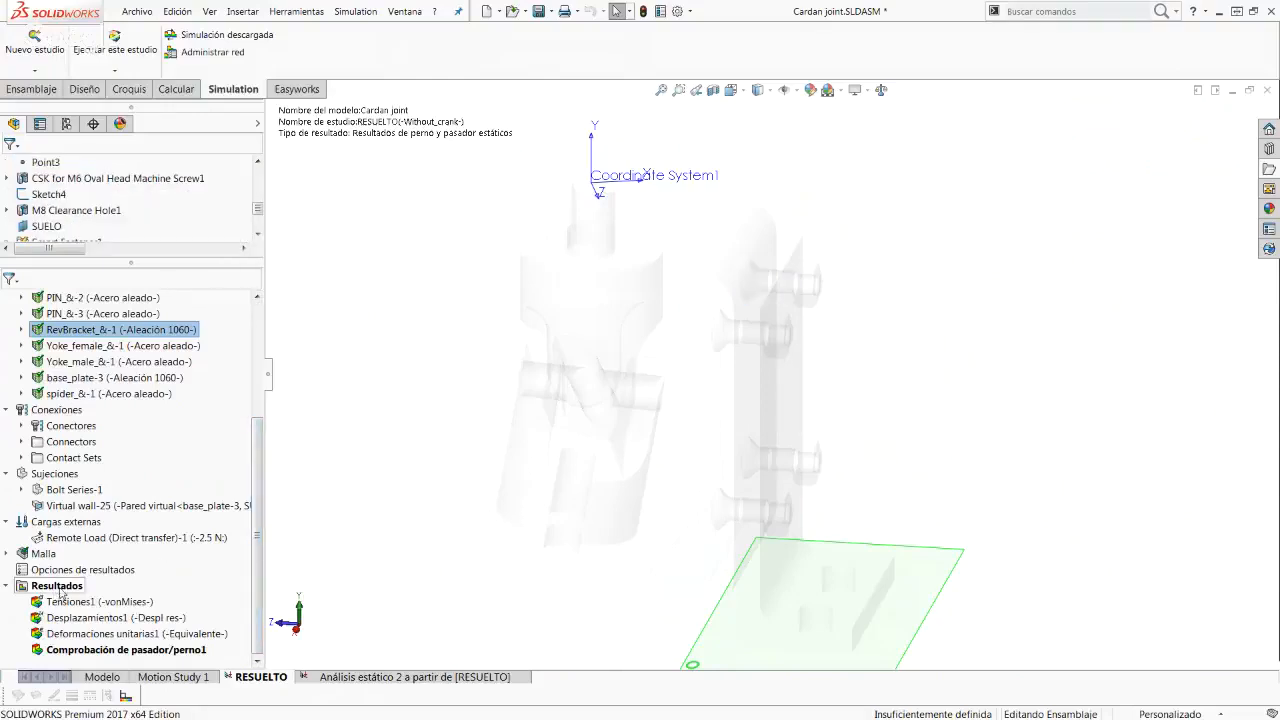
Step: Display the von Mises stress plot Tensiones1 on the whole assembly and view it from another side
key(f)
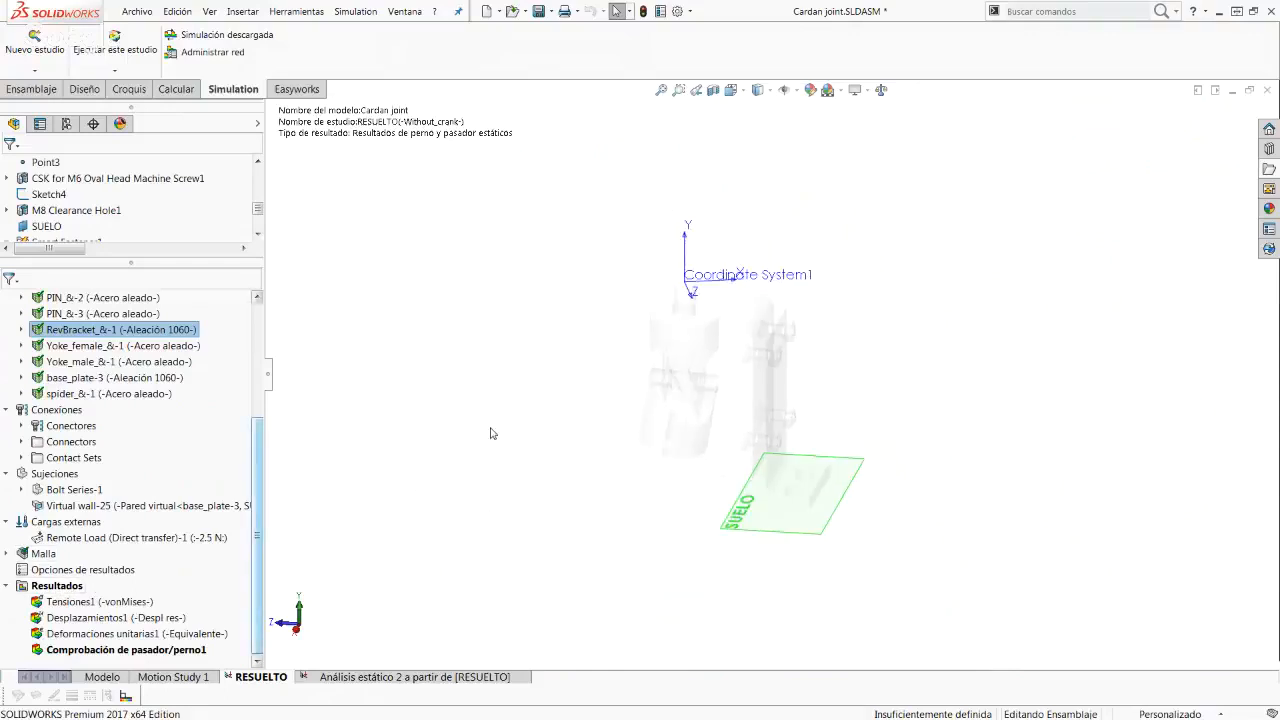
middle_drag(490, 433, 377, 496)
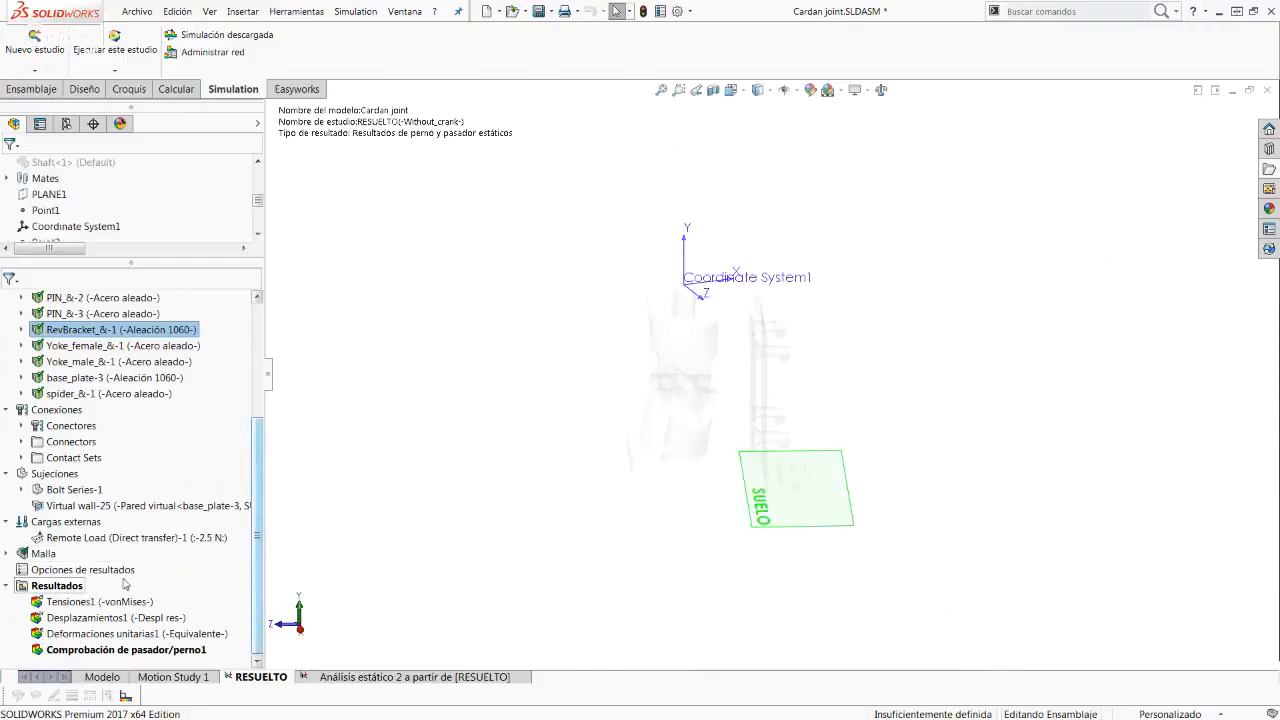
click(57, 587)
right_click(57, 587)
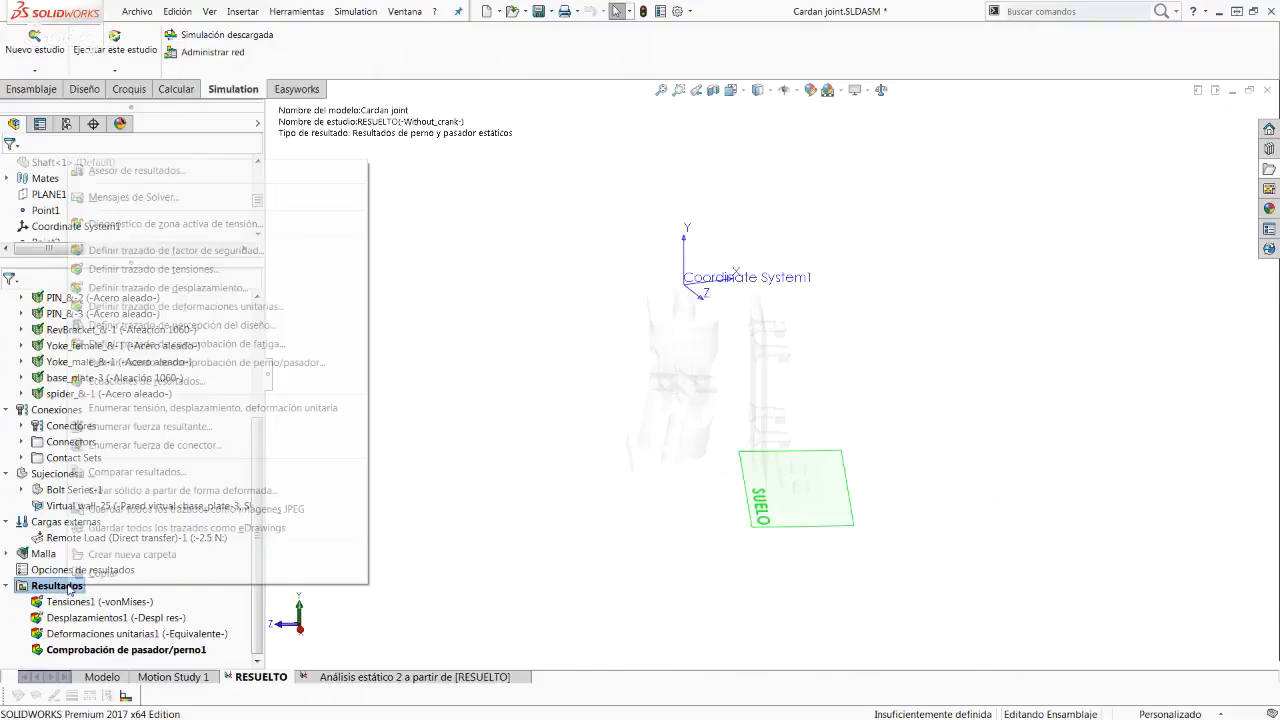
key(Escape)
double_click(62, 602)
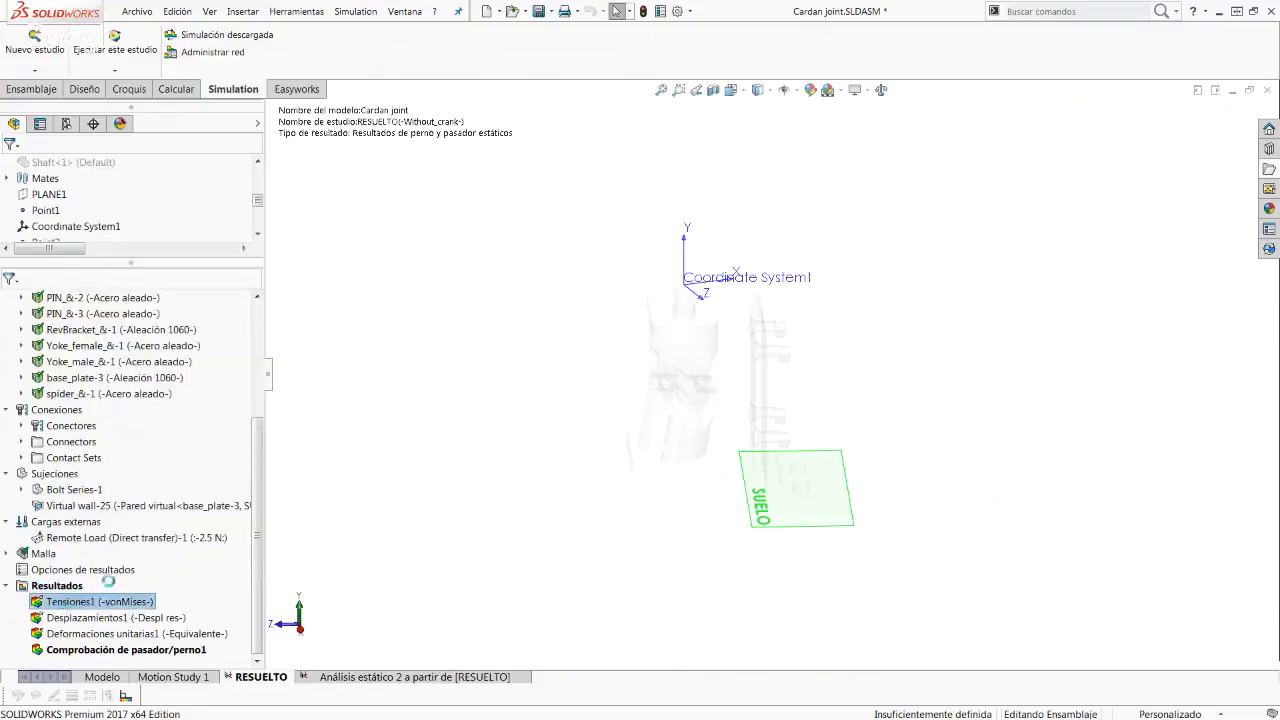
middle_drag(620, 349, 447, 451)
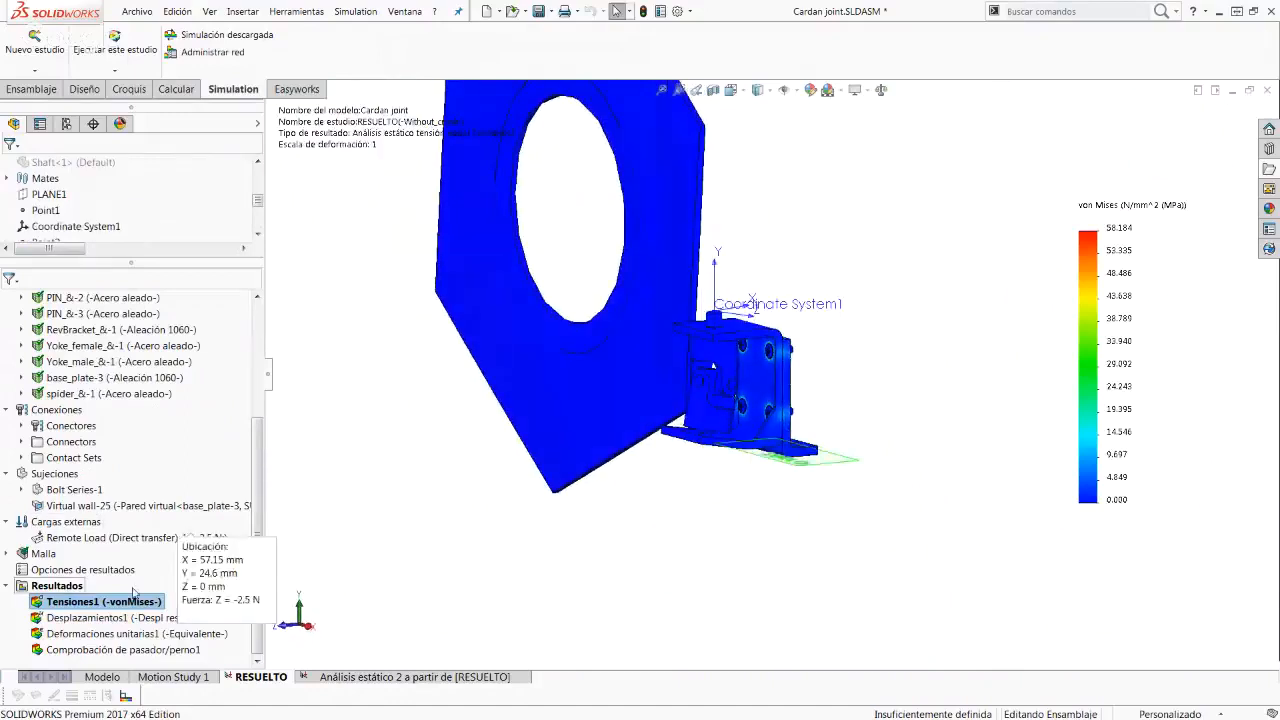
Step: Open the Desplazamientos1 plot, switch to the Análisis estático 2 study and return to RESUELTO
double_click(115, 617)
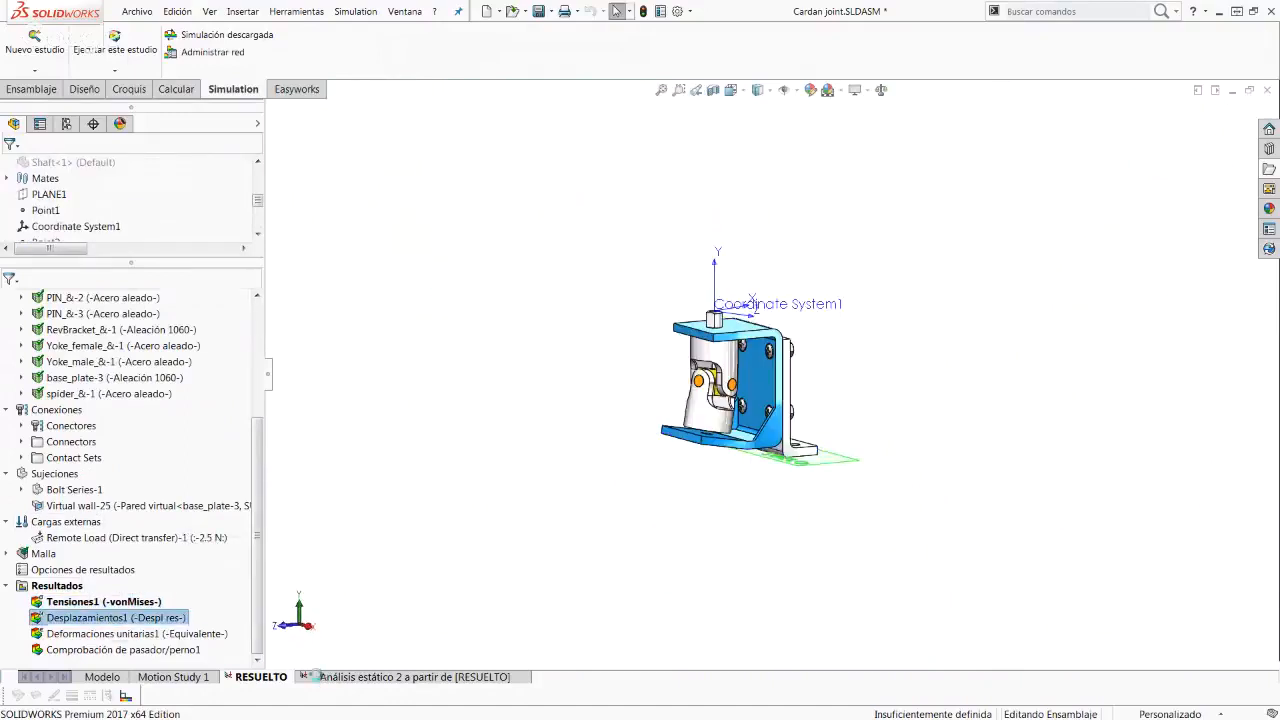
click(313, 677)
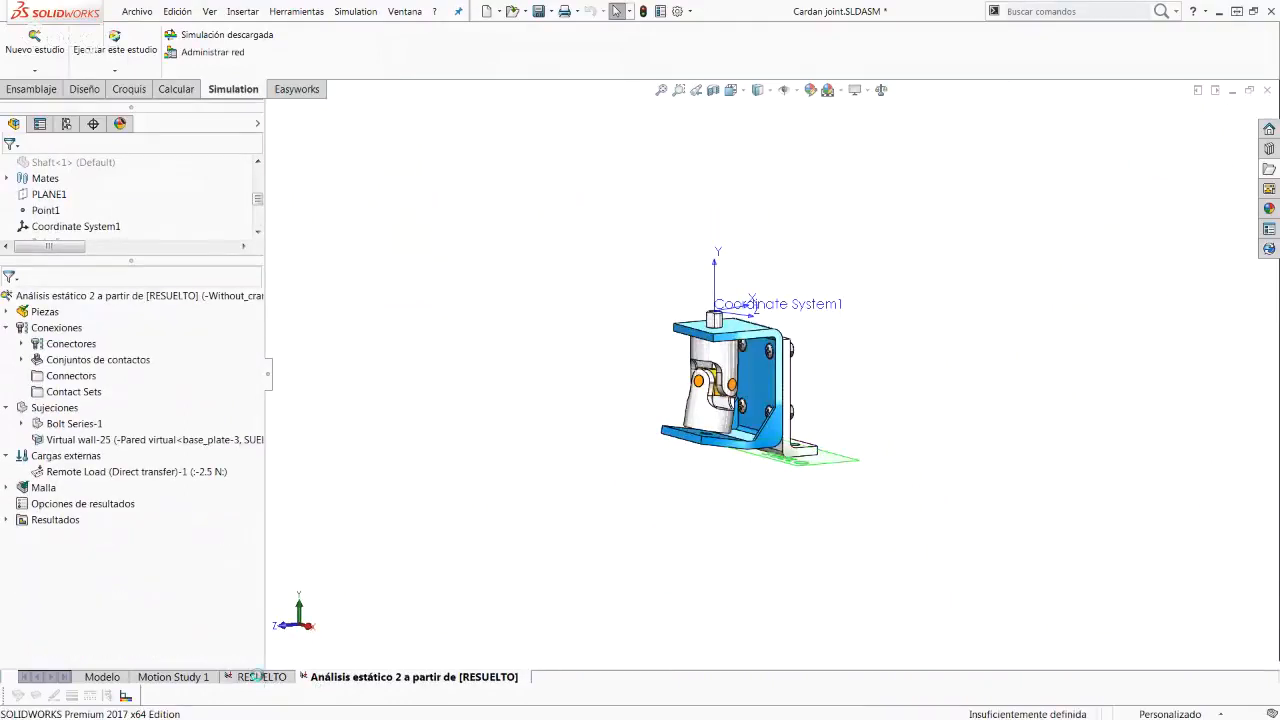
click(259, 677)
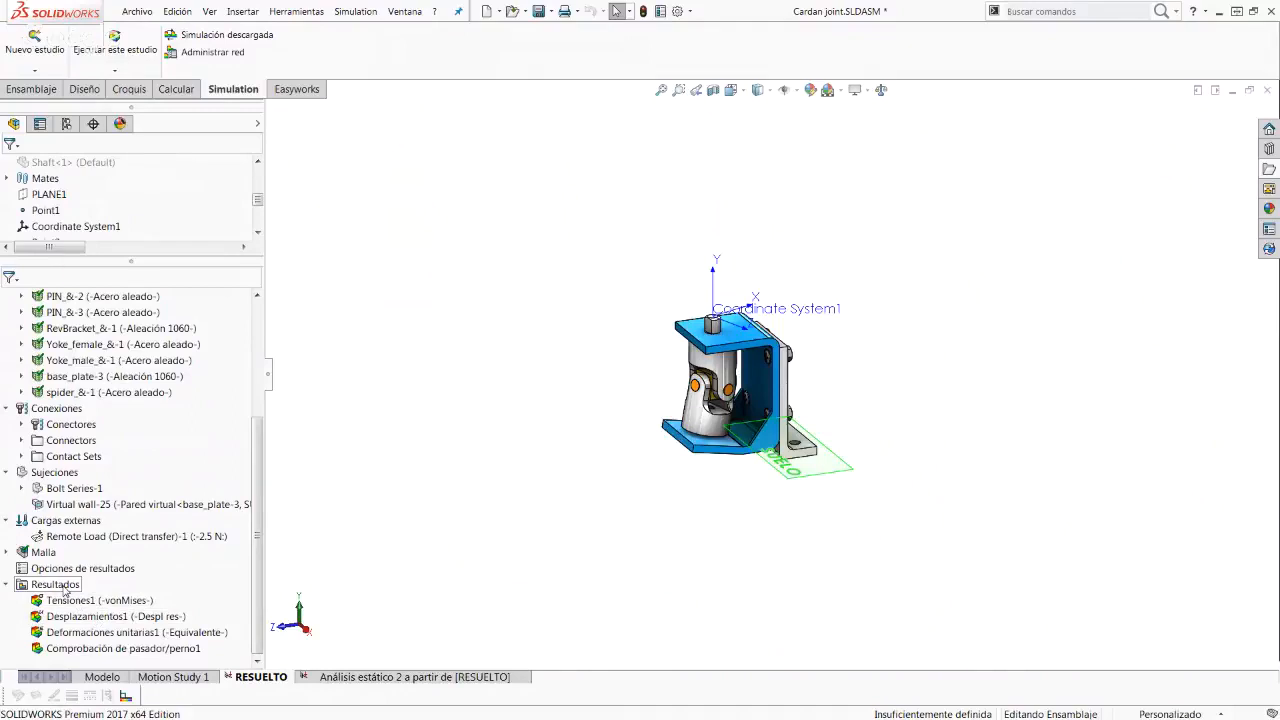
Step: List the resultant contact/friction force on the base plate's underside at the SUELO plane, inspect it and close the listing
right_click(62, 586)
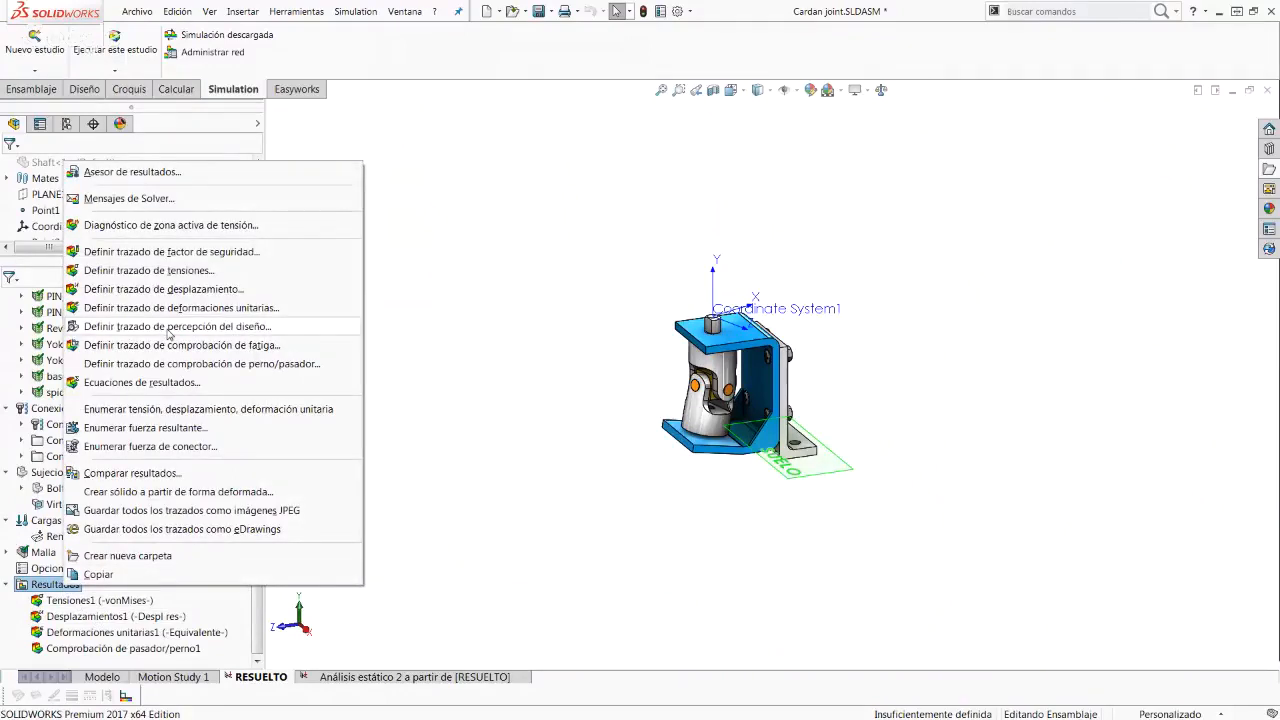
click(169, 431)
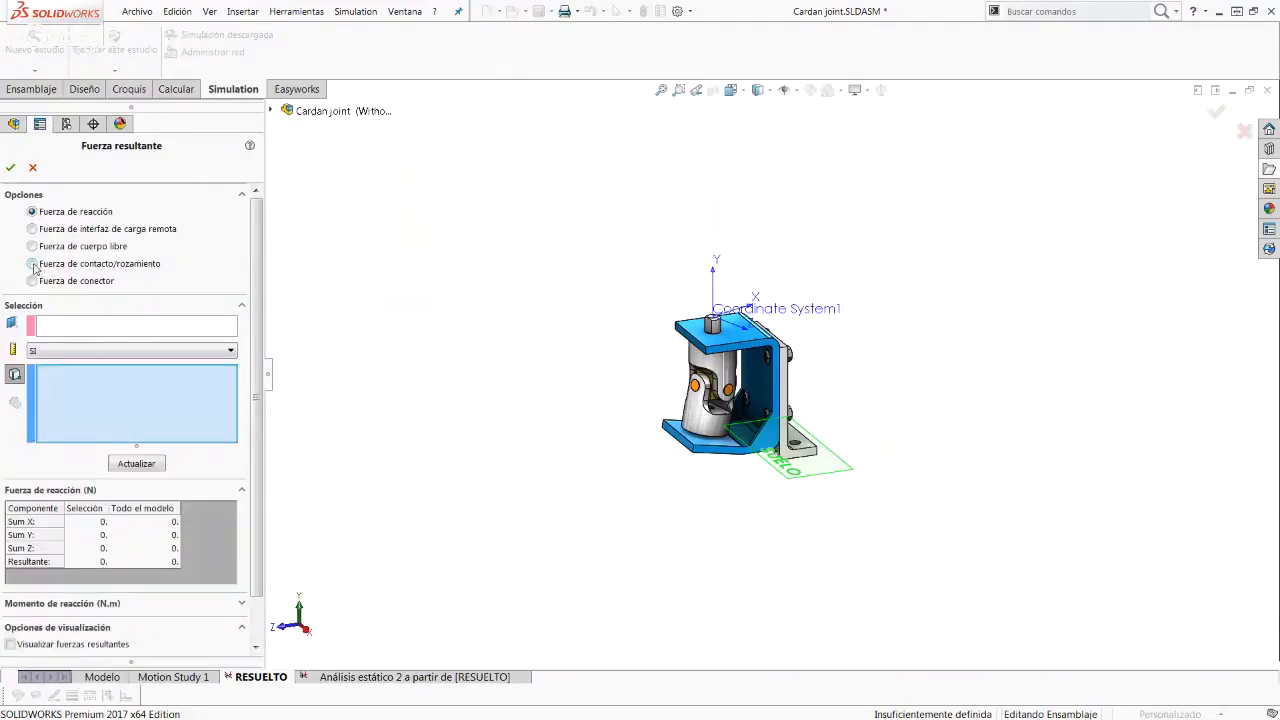
click(33, 264)
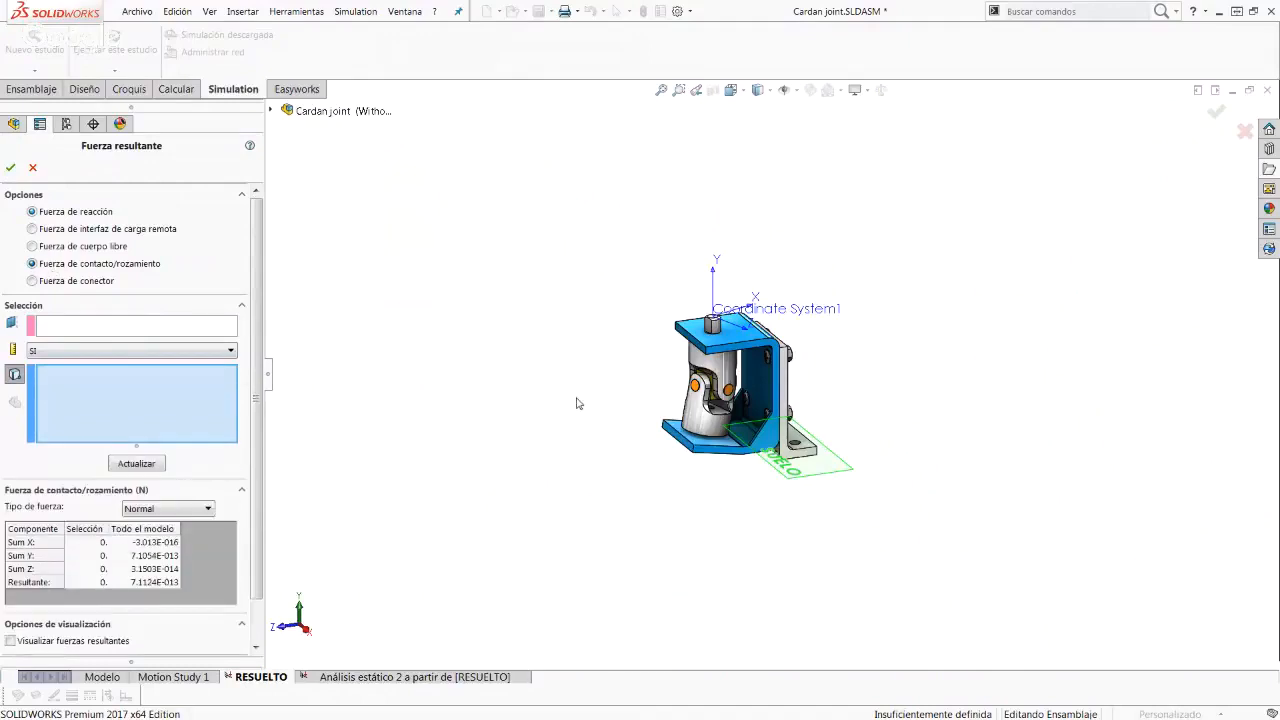
middle_drag(894, 486, 840, 373)
scroll(815, 460, down, 5)
click(760, 420)
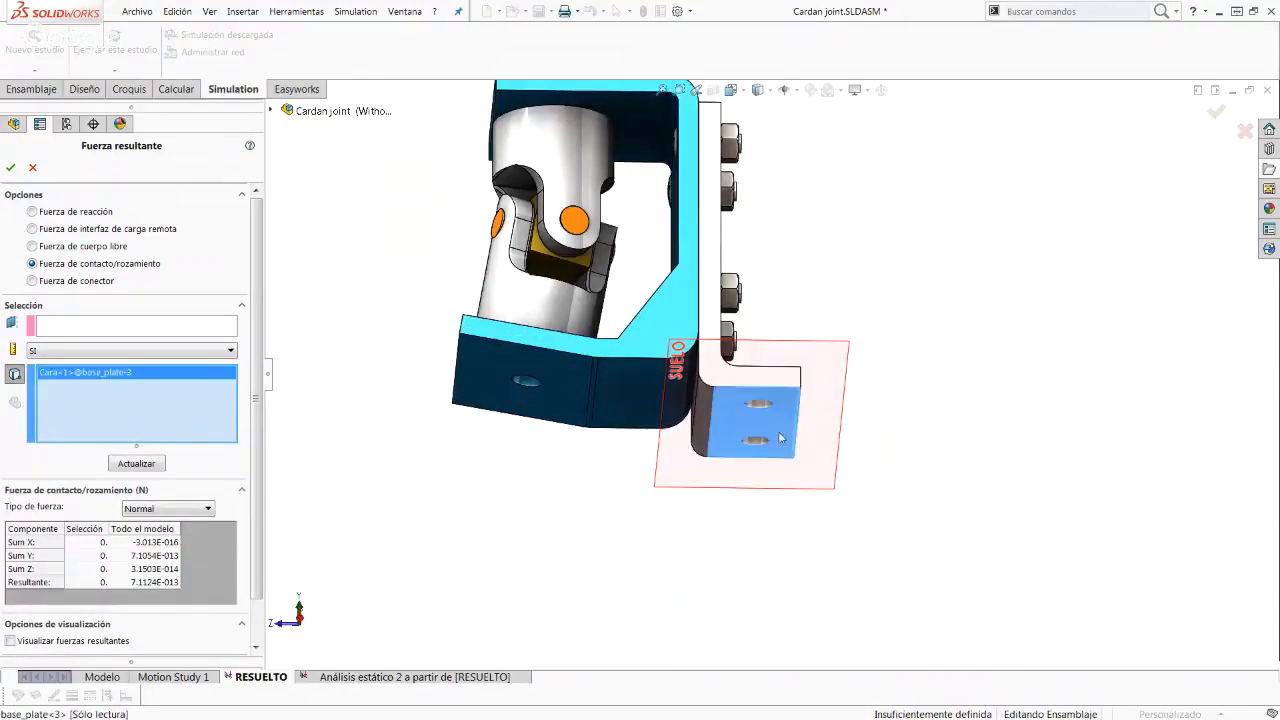
click(133, 465)
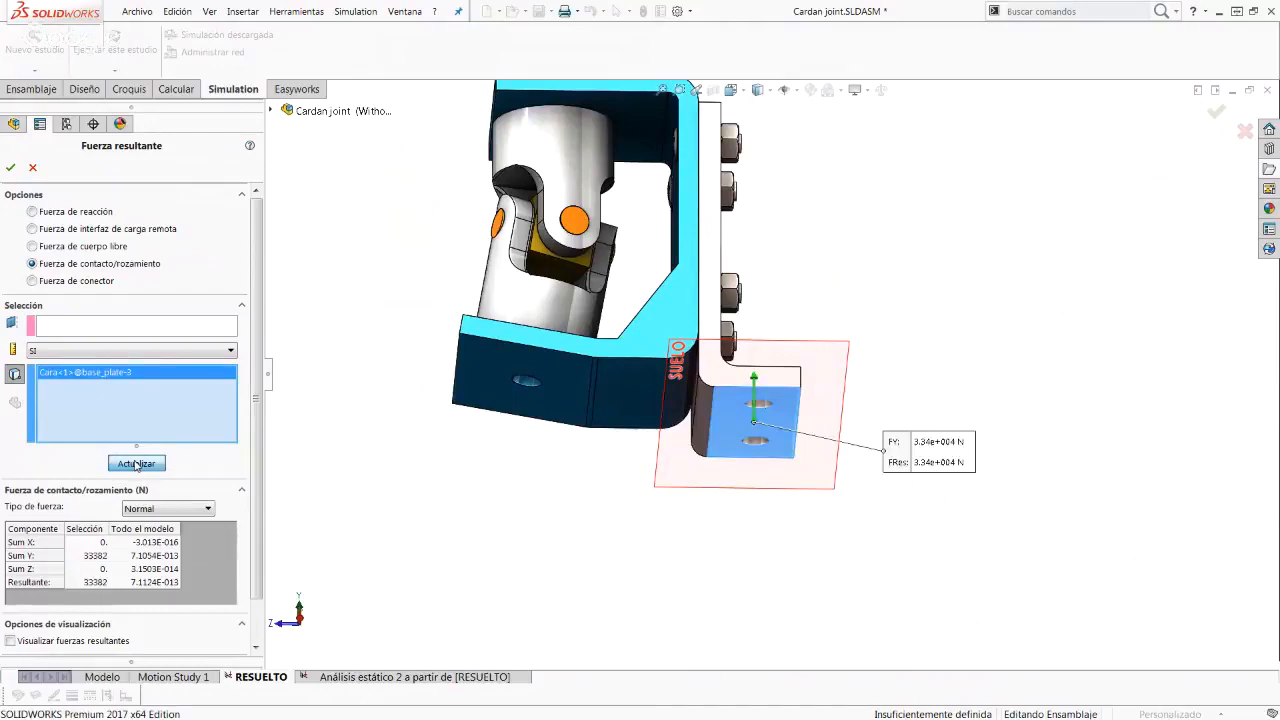
middle_drag(700, 470, 768, 525)
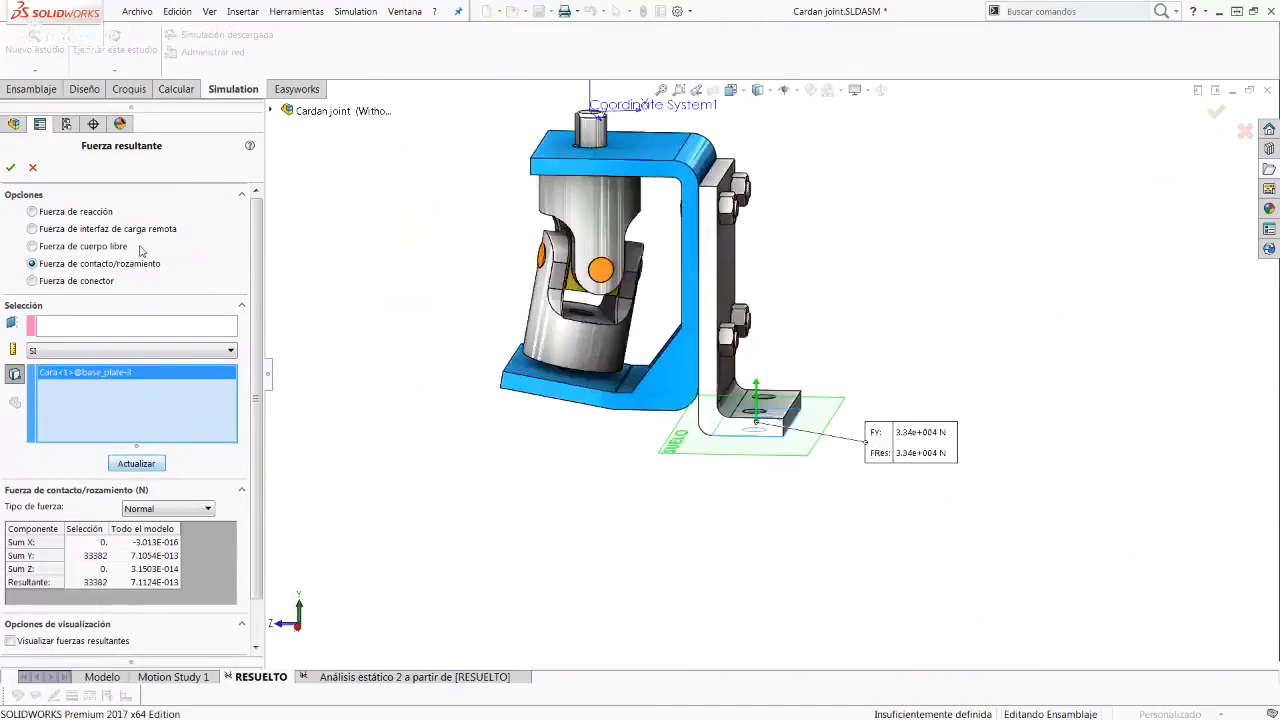
click(33, 169)
Step: Examine the study's remote load and the shaft end at Coordinate System1 above the blue bracket from several sides
click(245, 505)
drag(258, 490, 260, 427)
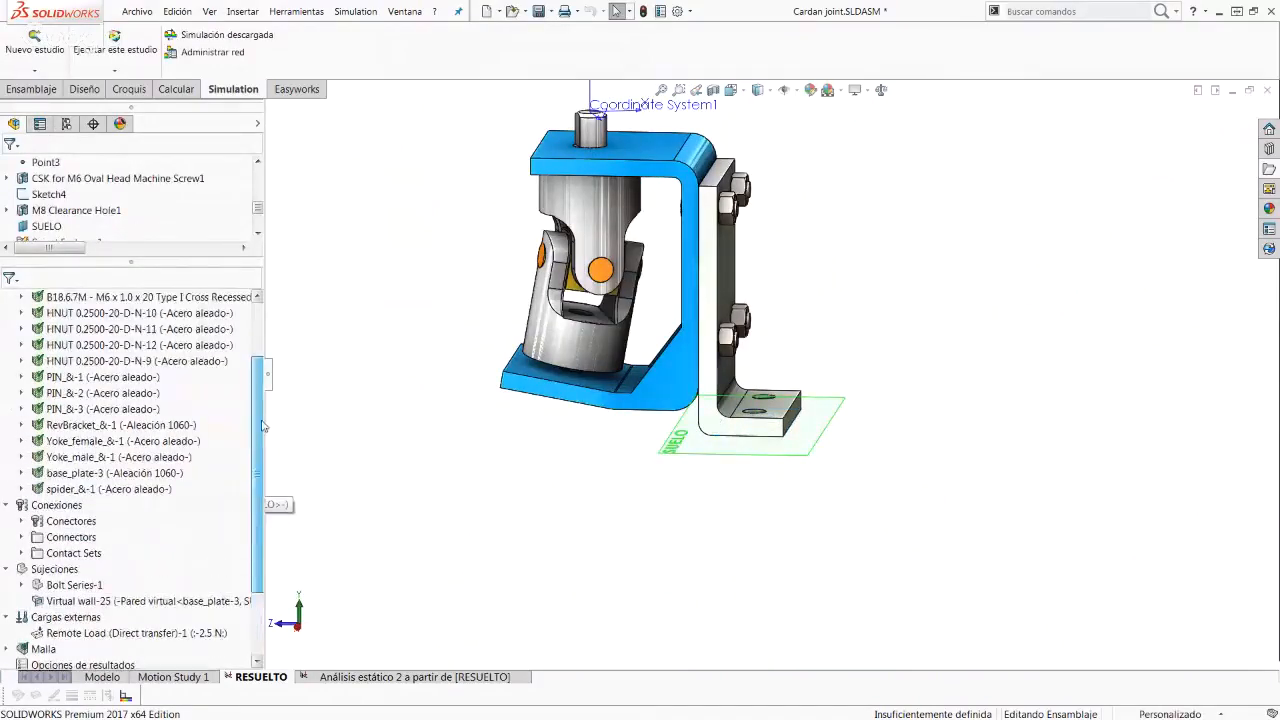
middle_drag(513, 414, 491, 445)
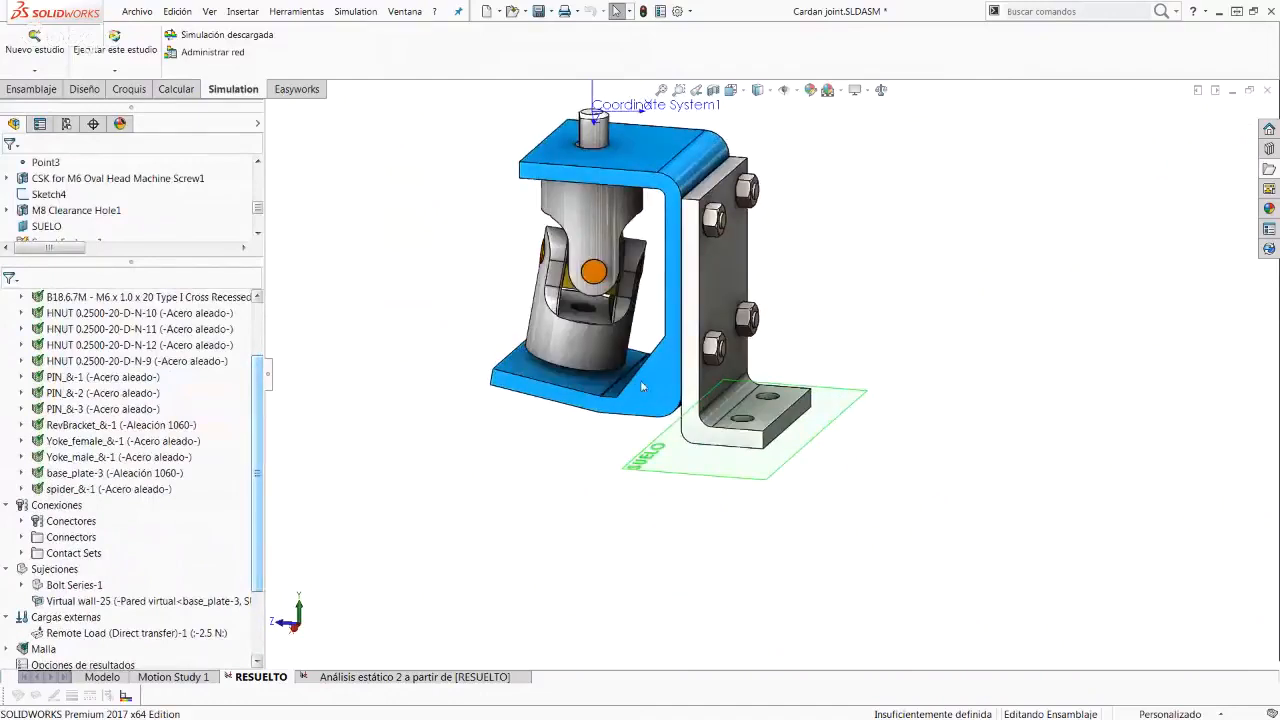
middle_drag(643, 387, 640, 360)
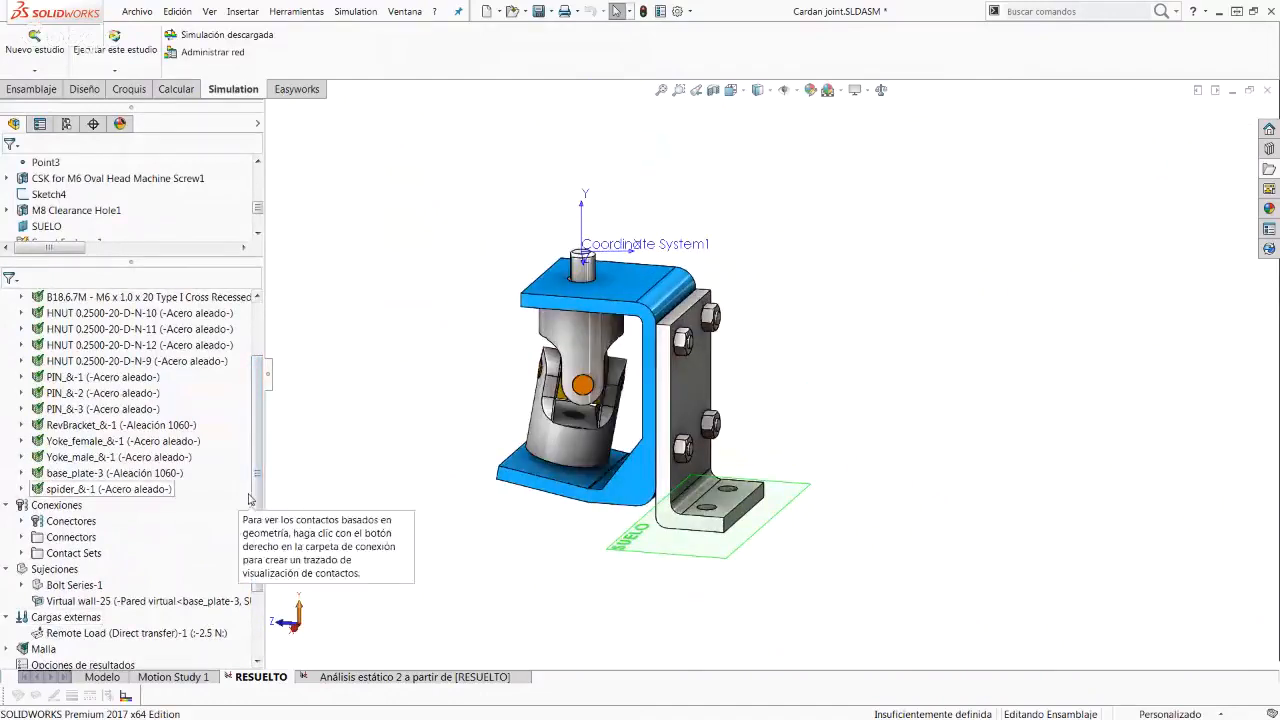
scroll(200, 505, down, 3)
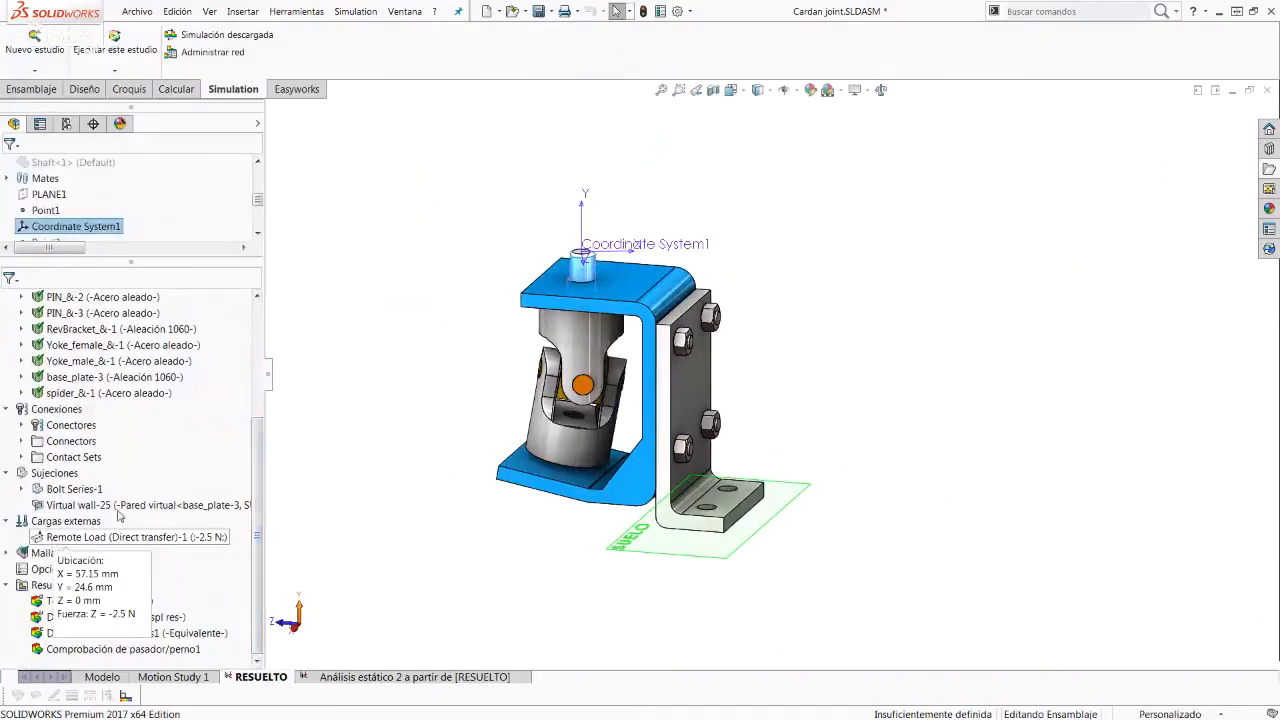
middle_drag(604, 277, 574, 298)
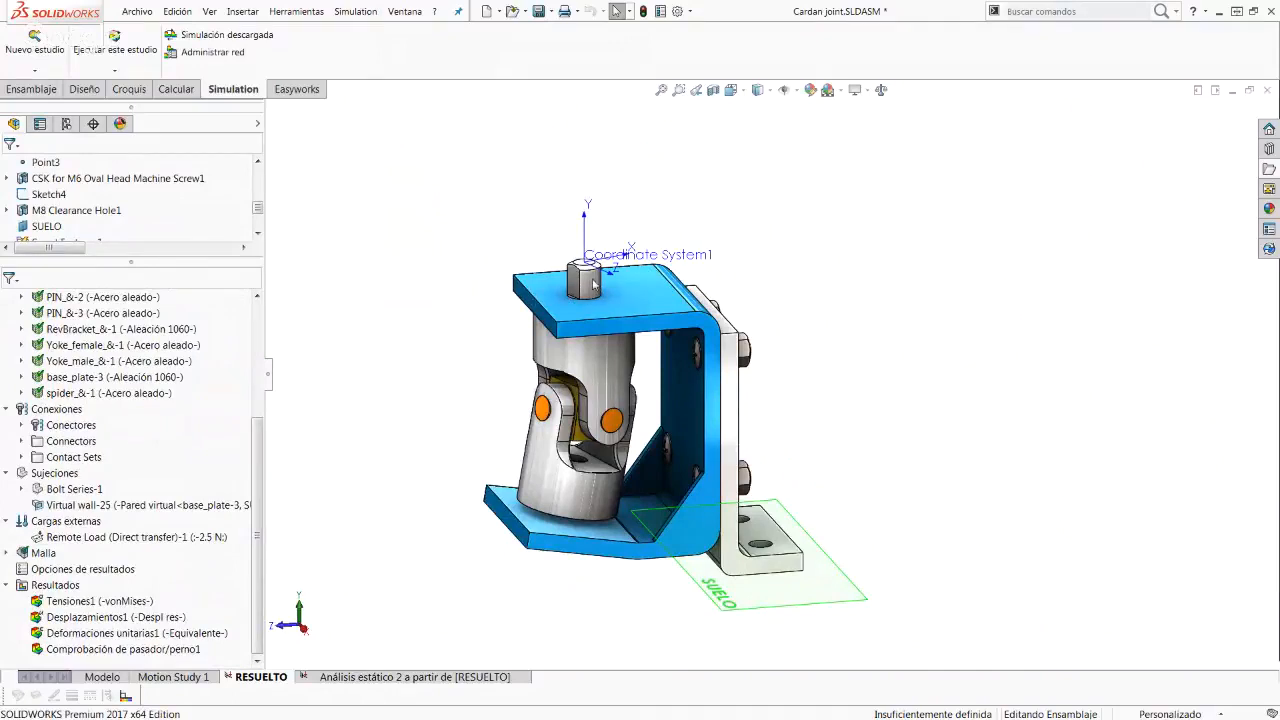
scroll(600, 290, down, 4)
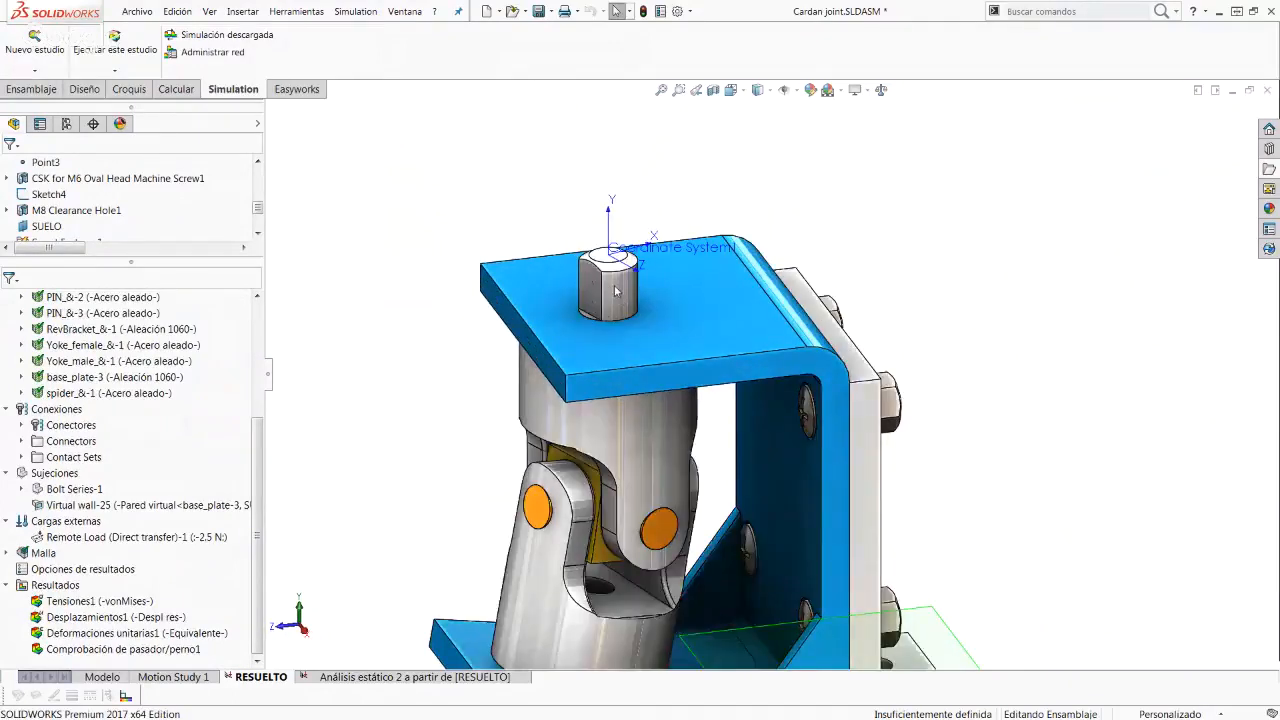
key(f)
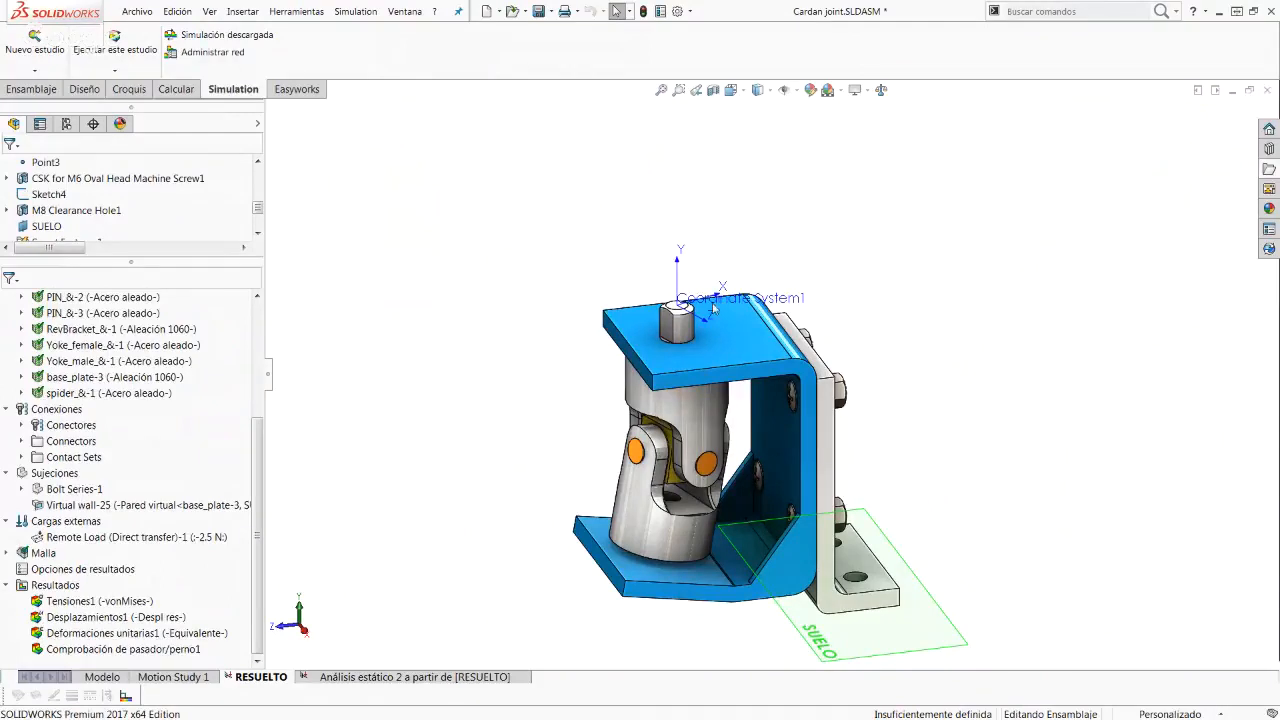
middle_drag(765, 306, 796, 296)
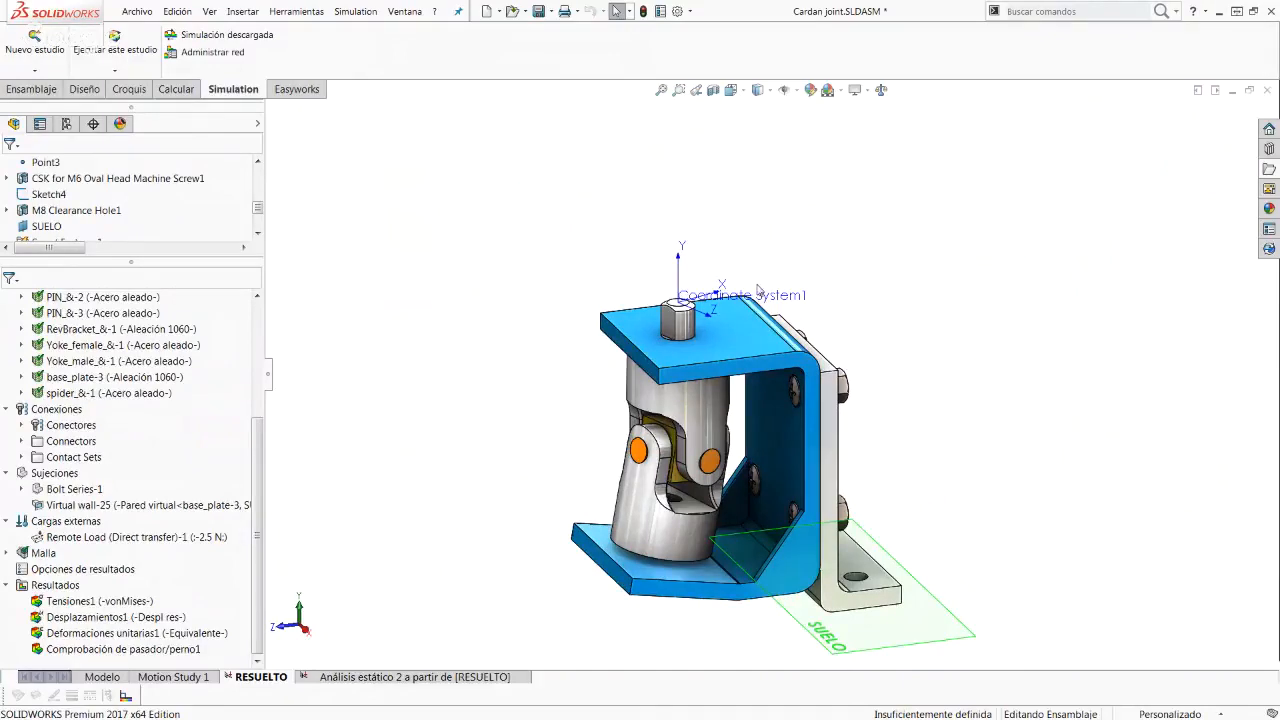
middle_drag(768, 289, 750, 316)
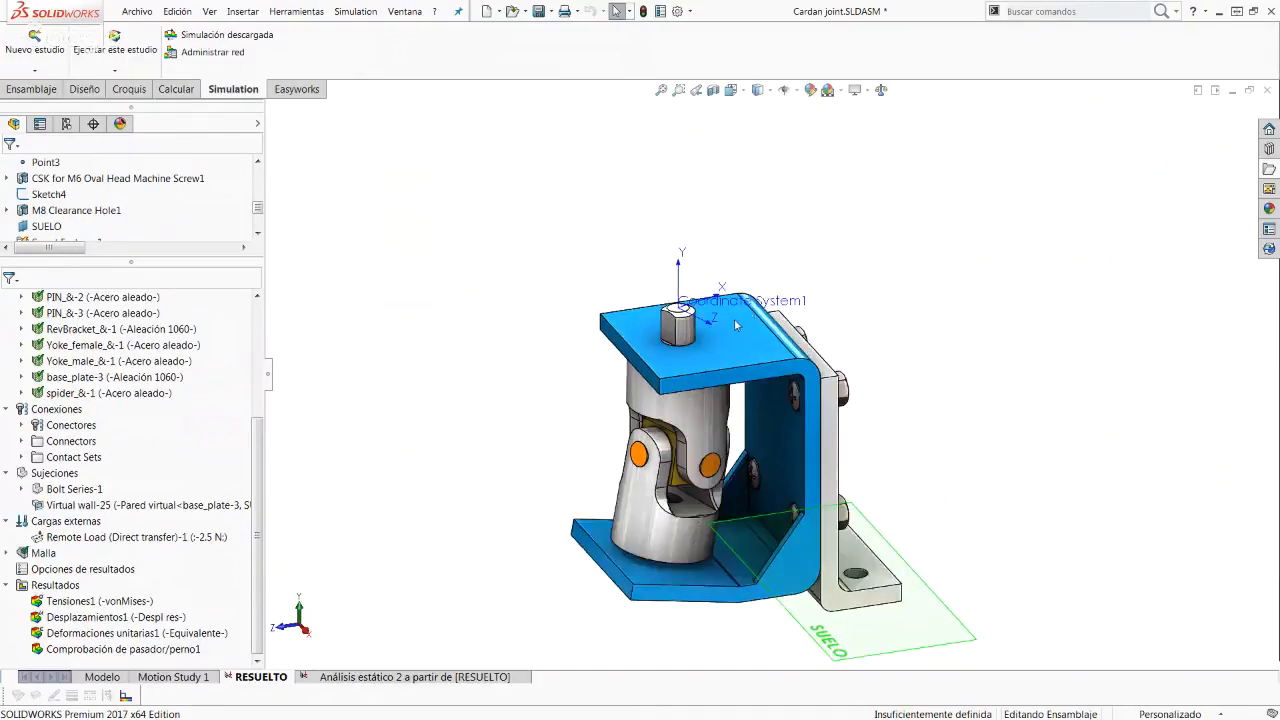
scroll(699, 338, down, 3)
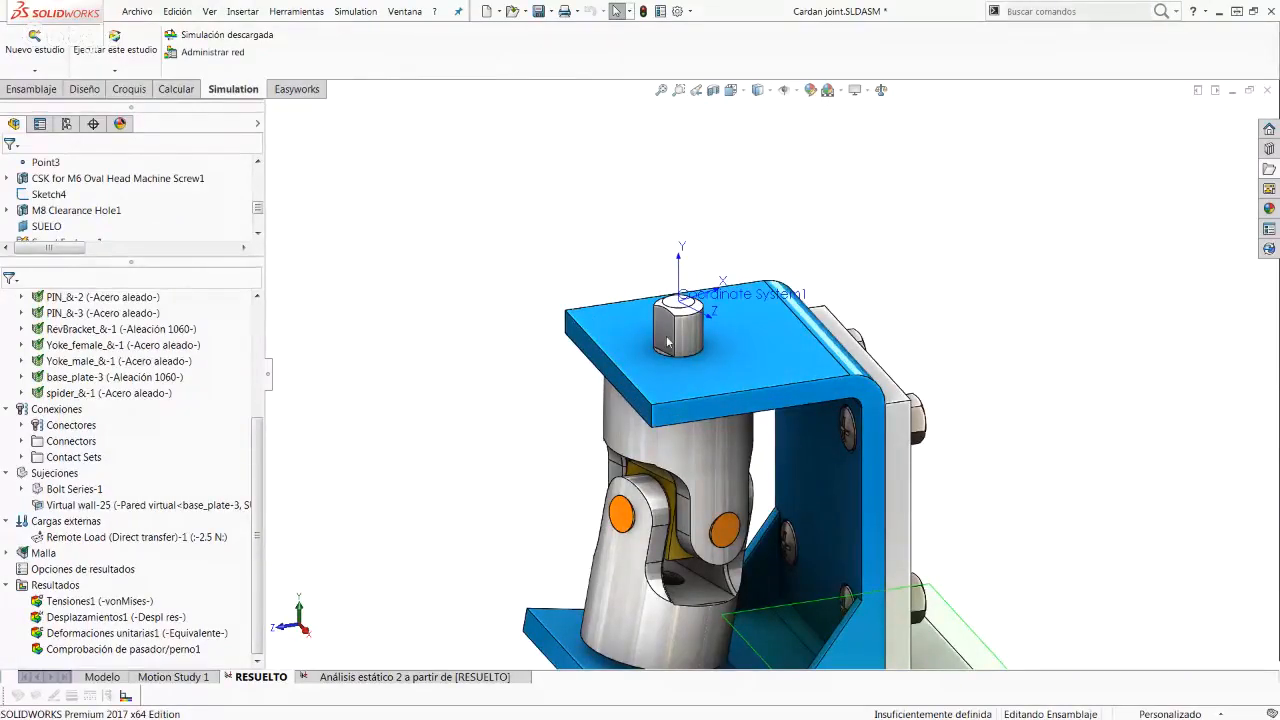
mouse_move(702, 438)
middle_down()
mouse_move(698, 416)
mouse_move(700, 434)
middle_up()
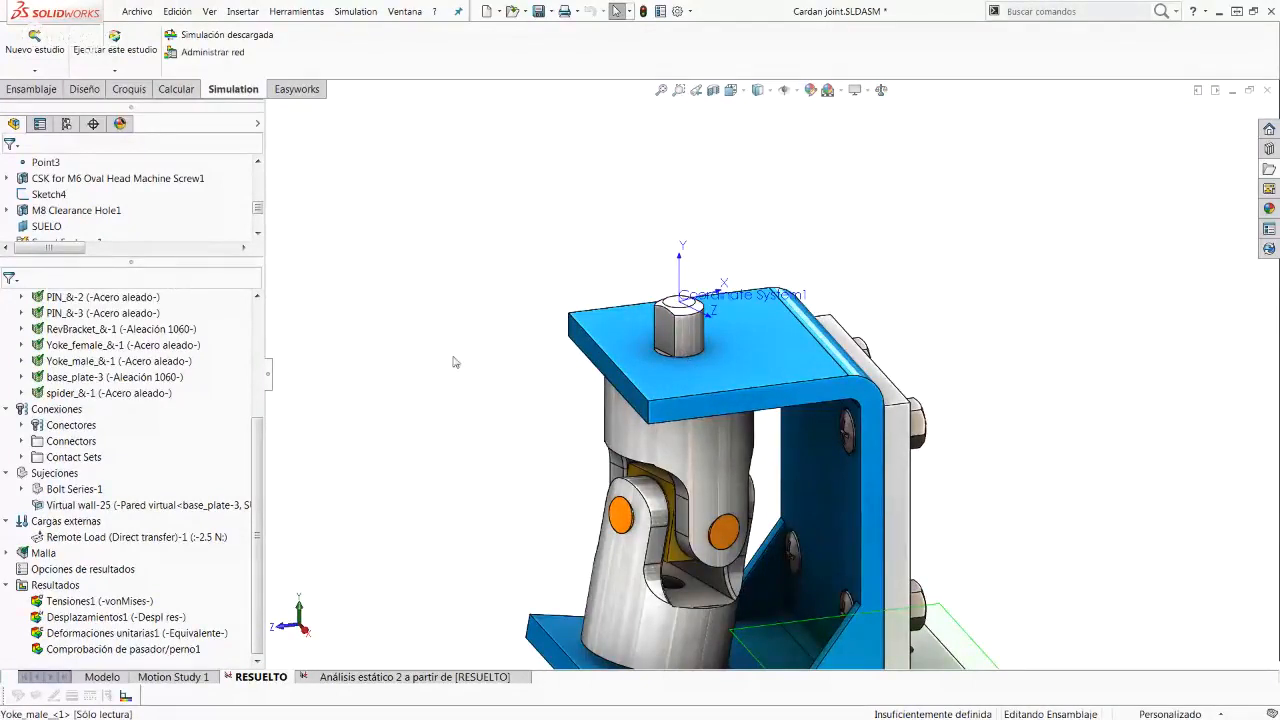
Step: Open the definition of Remote Load (Direct transfer)-1 and check which two Yoke_male shaft faces it acts on
mouse_move(77, 540)
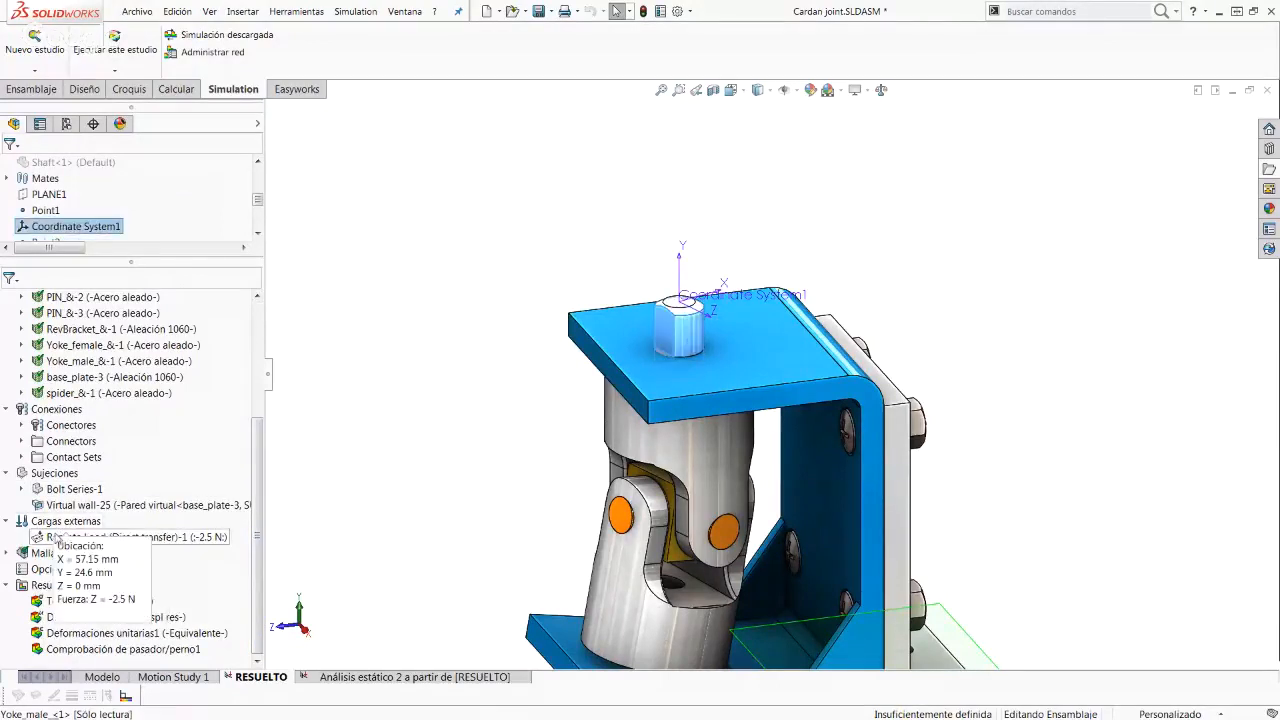
click(57, 538)
right_click(57, 538)
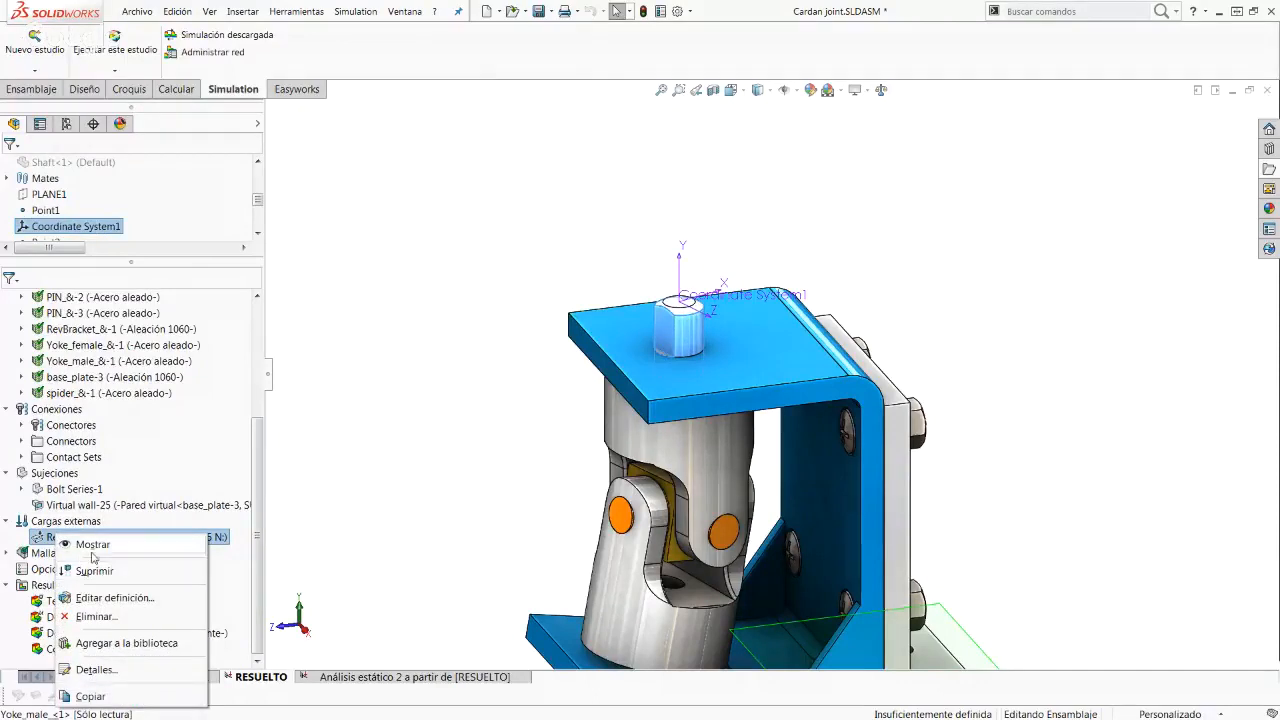
click(97, 600)
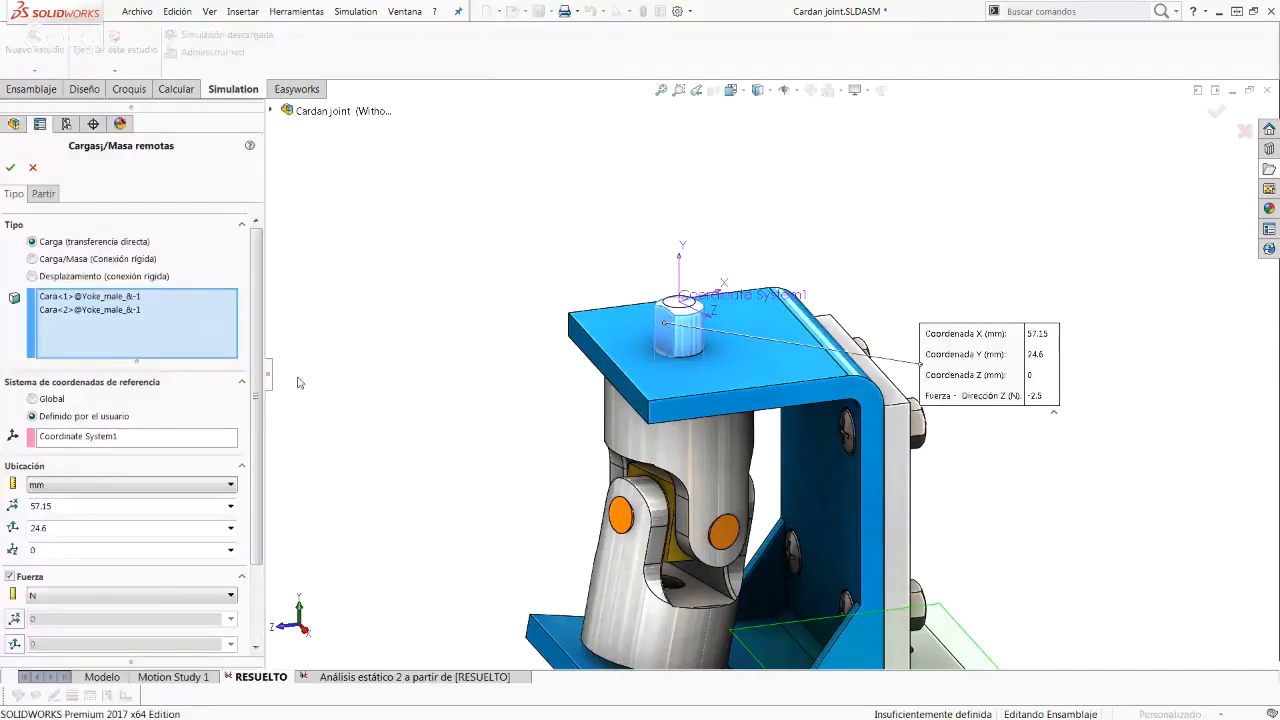
click(90, 310)
scroll(688, 342, down, 2)
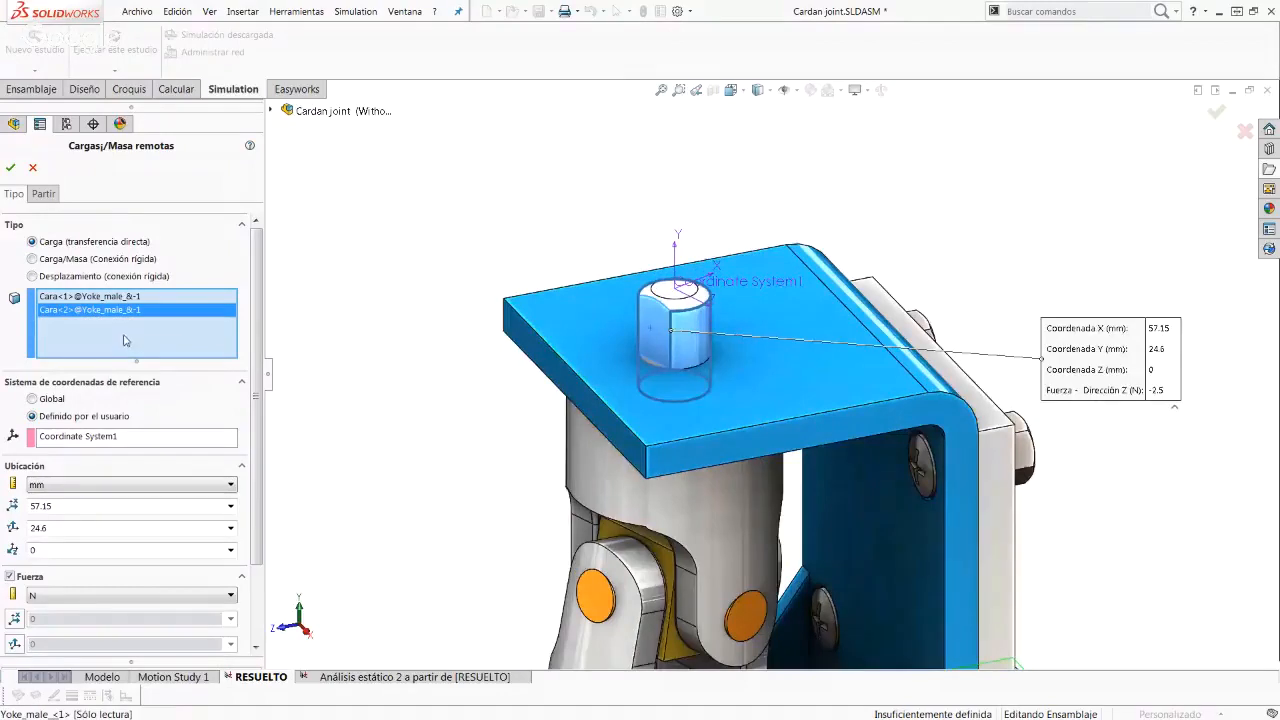
click(140, 297)
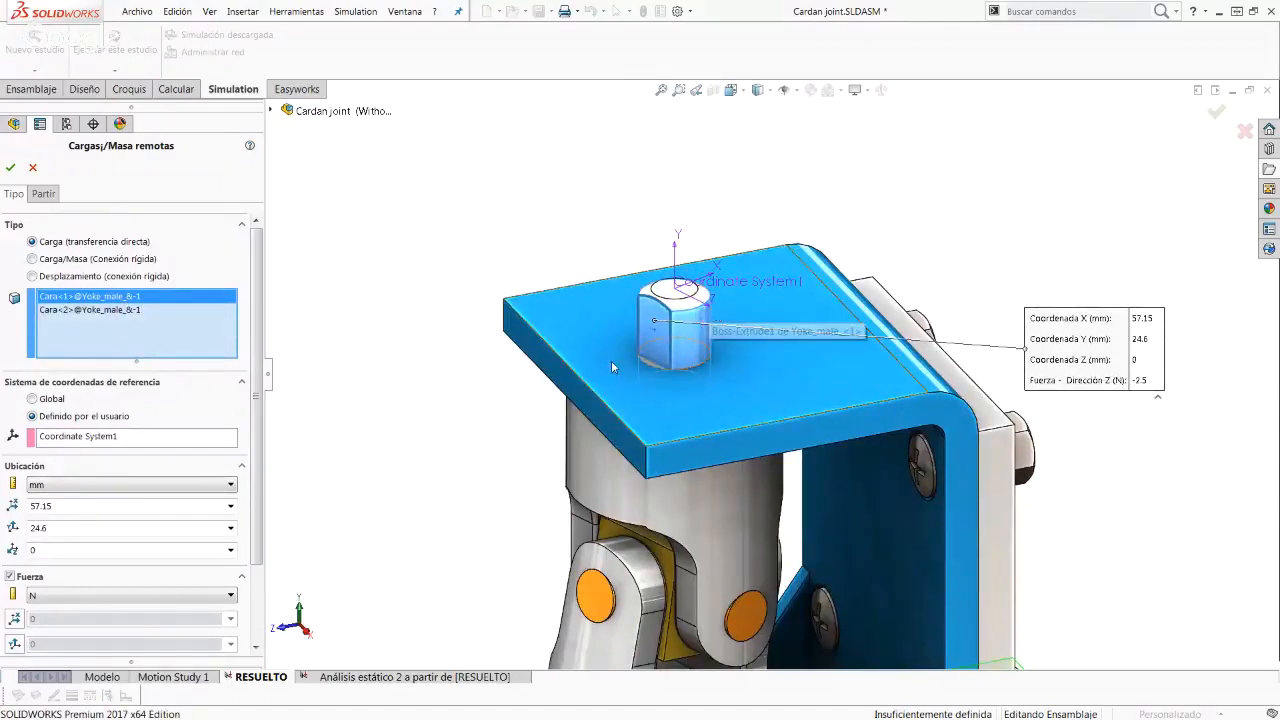
click(90, 311)
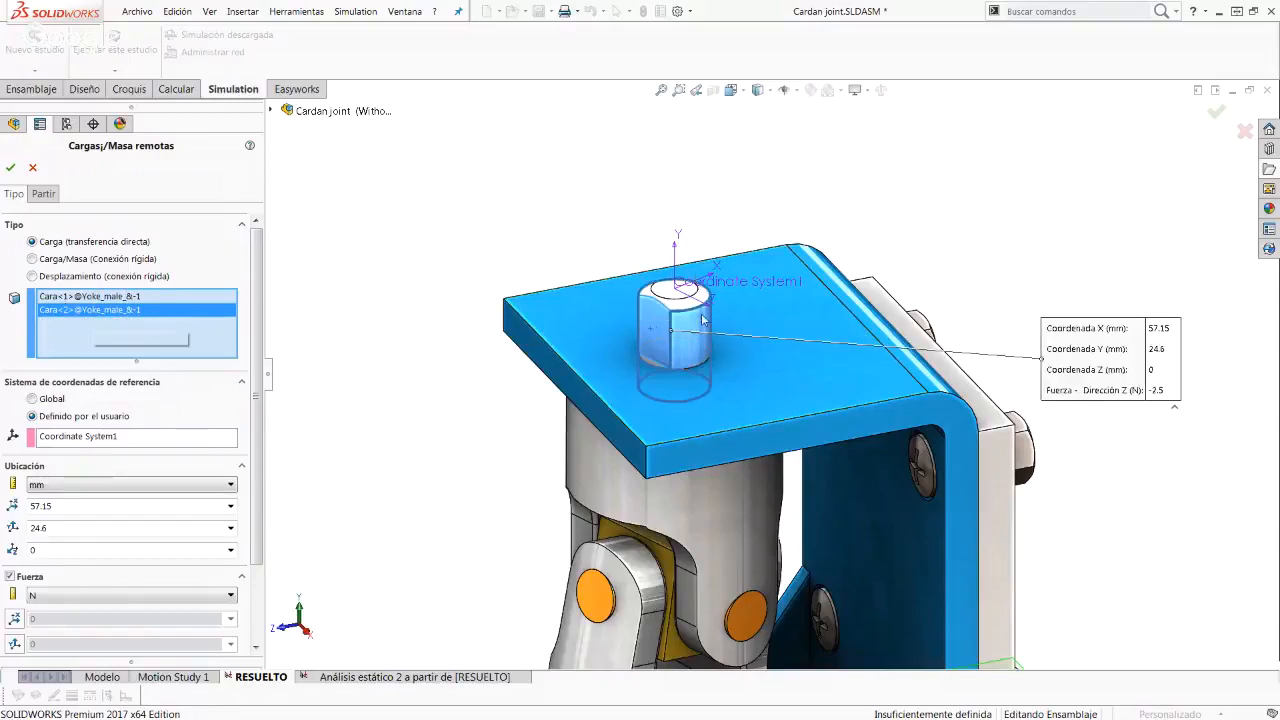
click(140, 297)
click(140, 310)
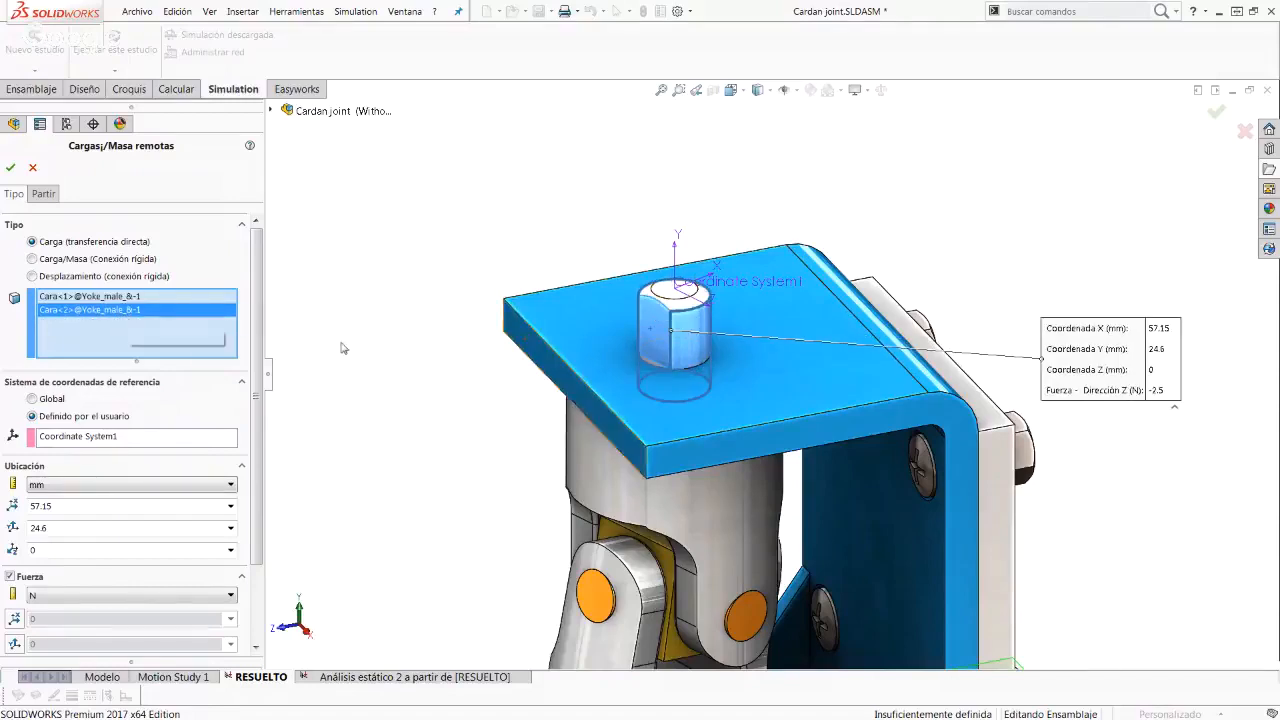
Step: Check the remote load's user-defined reference, Coordinate System1, and examine its axes on the shaft end
scroll(257, 374, down, 2)
drag(257, 374, 252, 398)
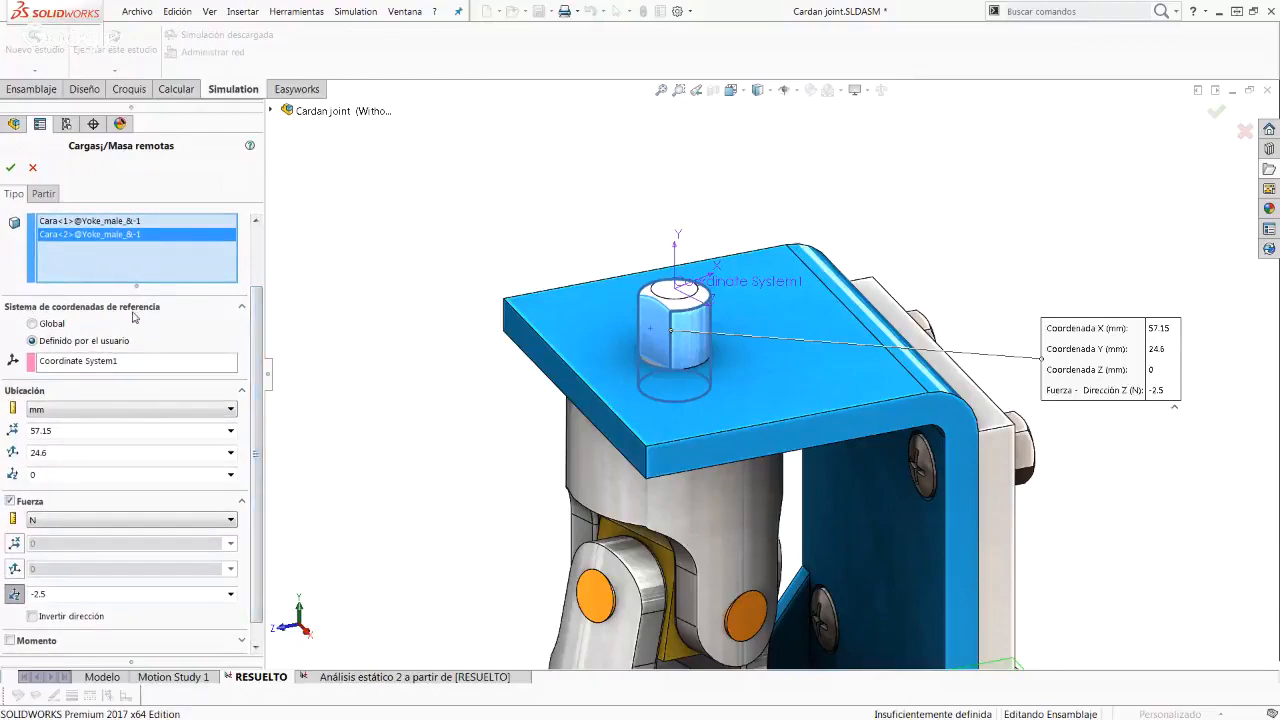
click(112, 362)
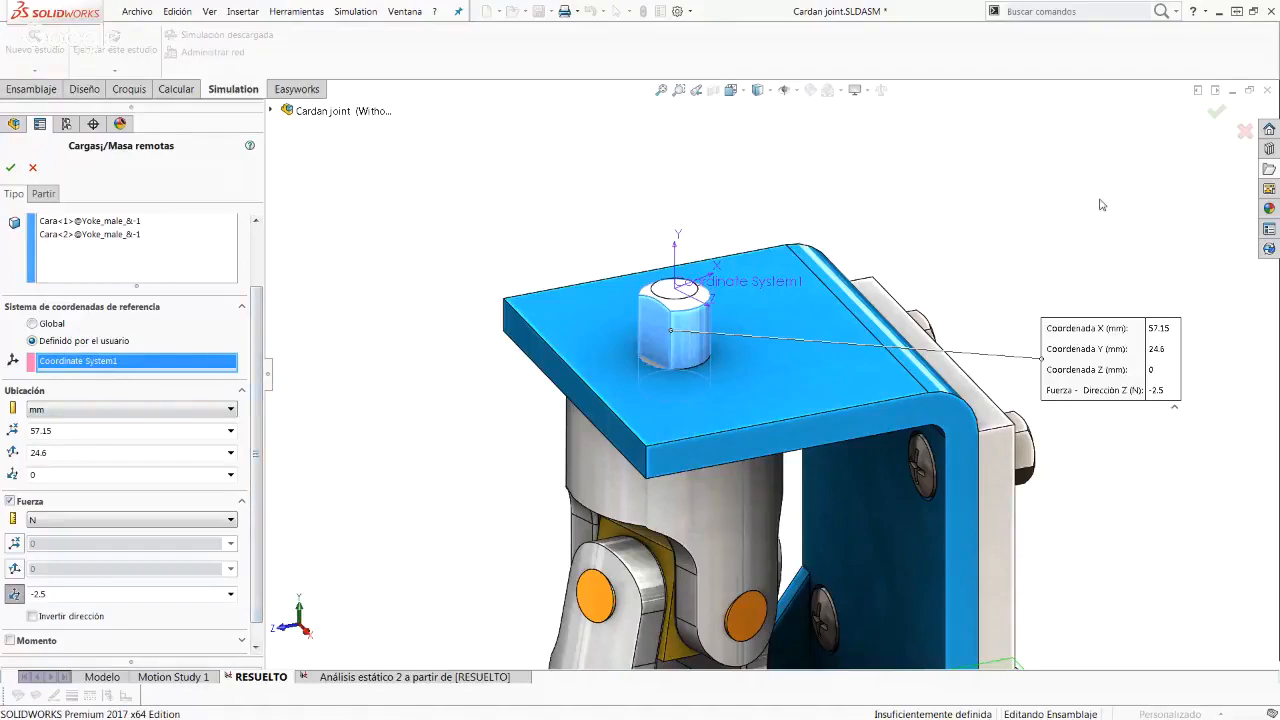
scroll(858, 290, up, 1)
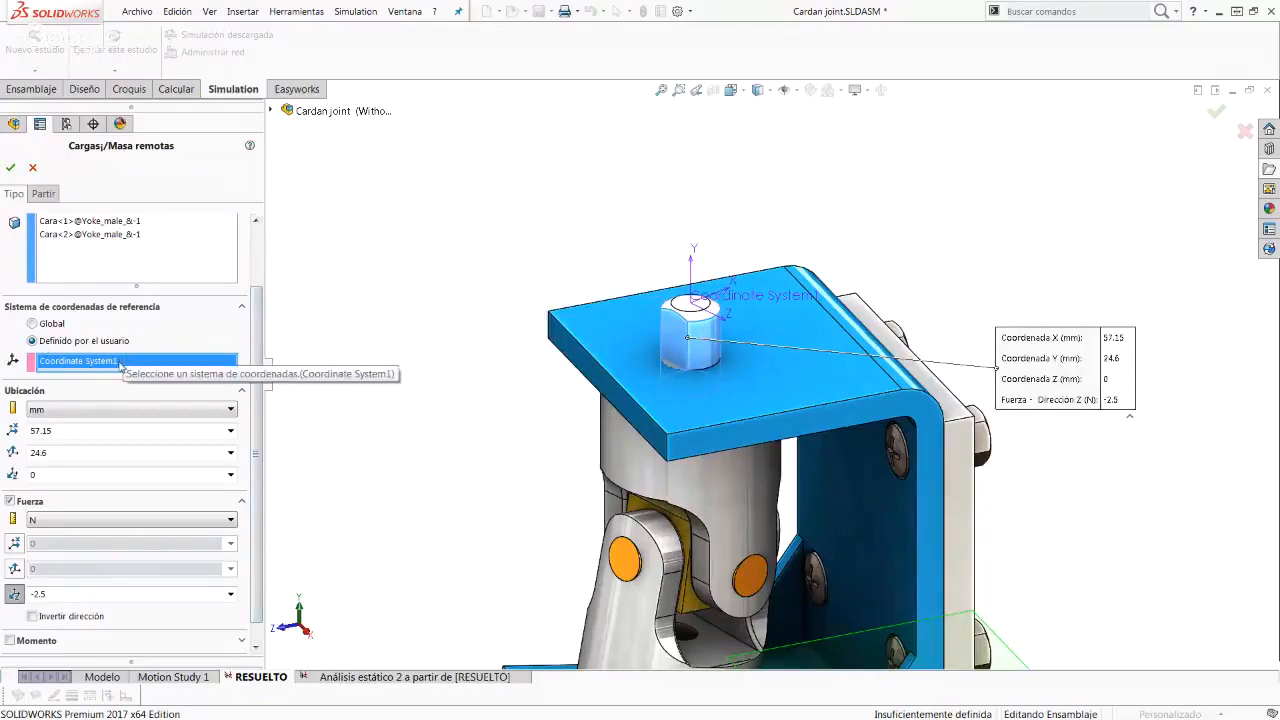
scroll(748, 320, down, 3)
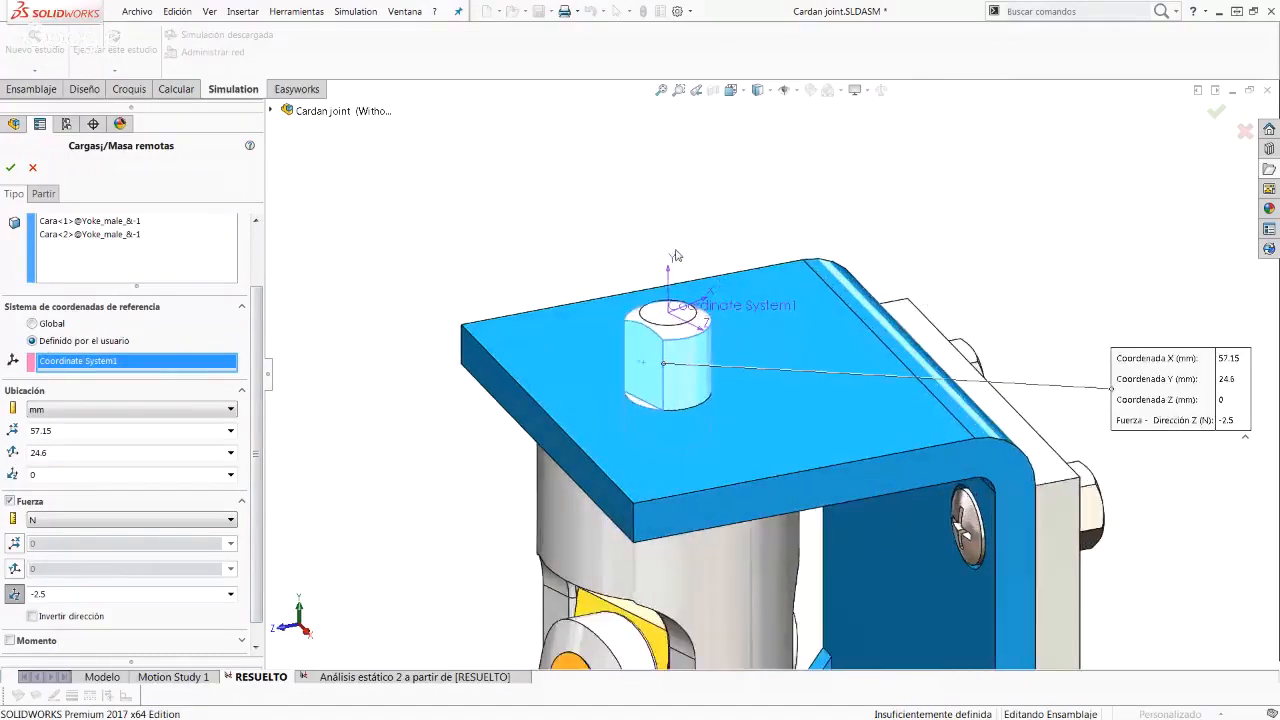
scroll(254, 387, down, 1)
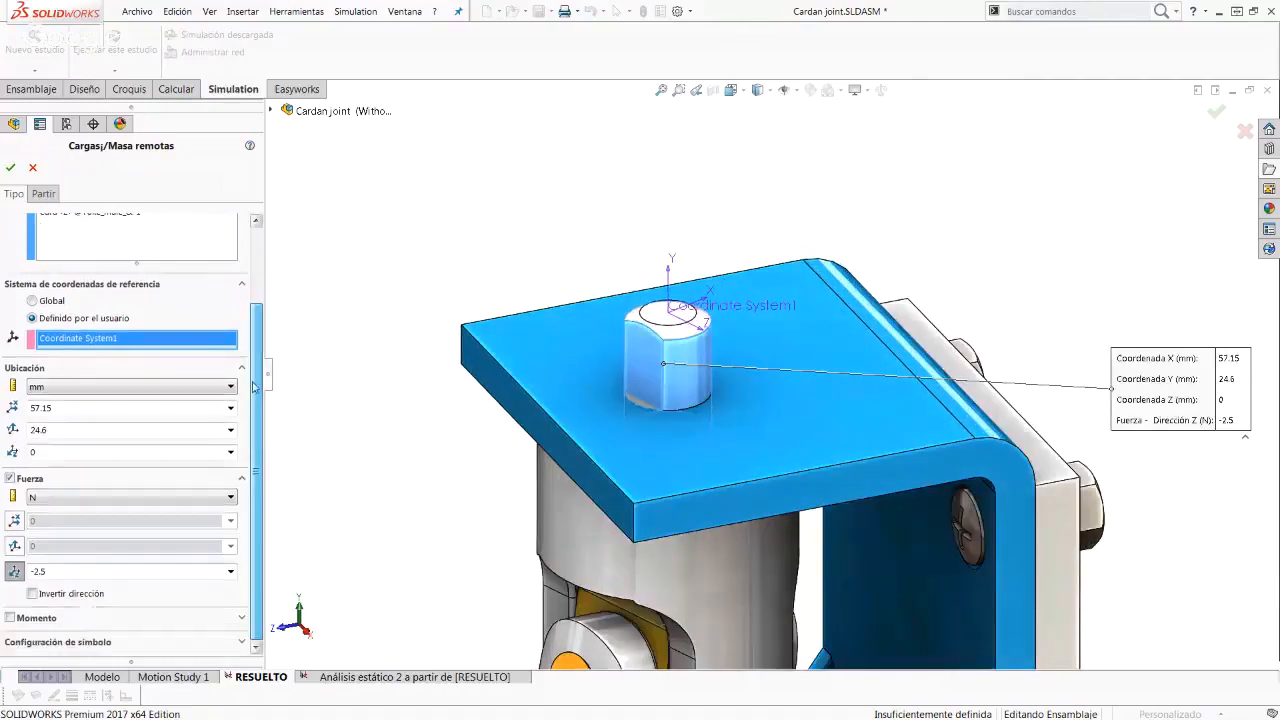
Step: Review the X, Y and Z location coordinates of the remote load's application point
click(67, 409)
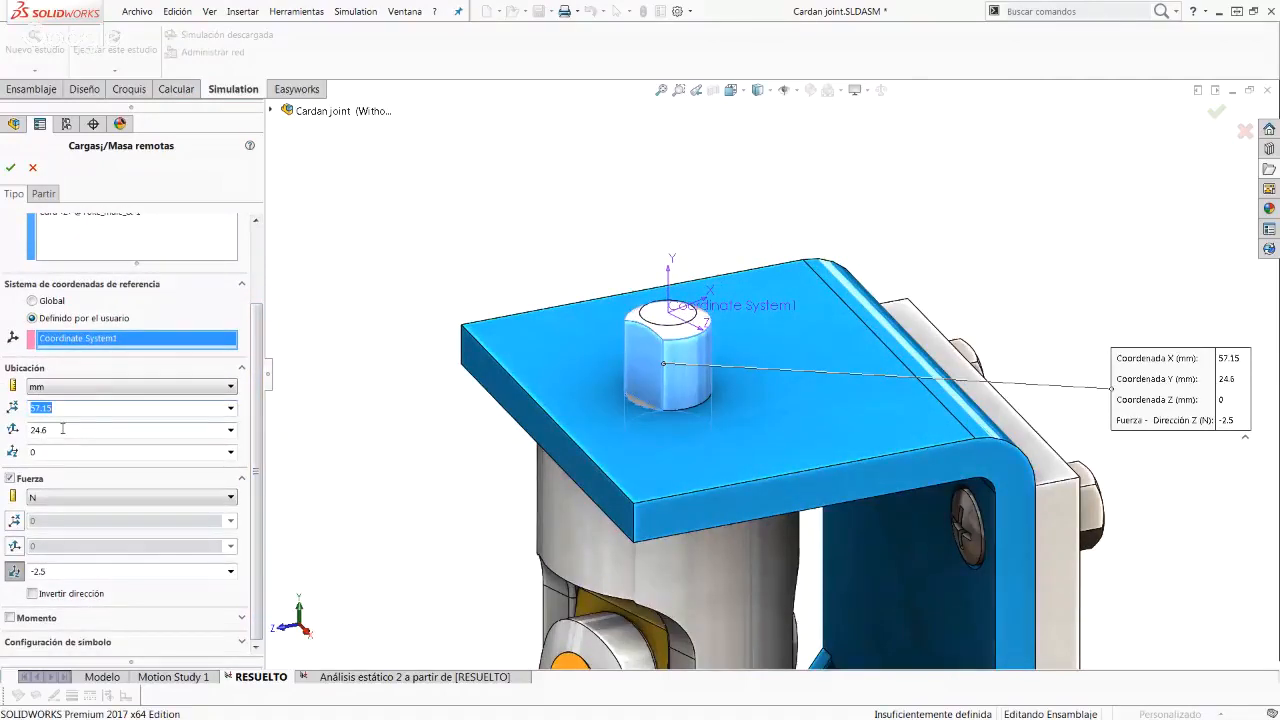
click(60, 430)
click(47, 451)
click(65, 429)
click(72, 408)
click(60, 430)
click(47, 451)
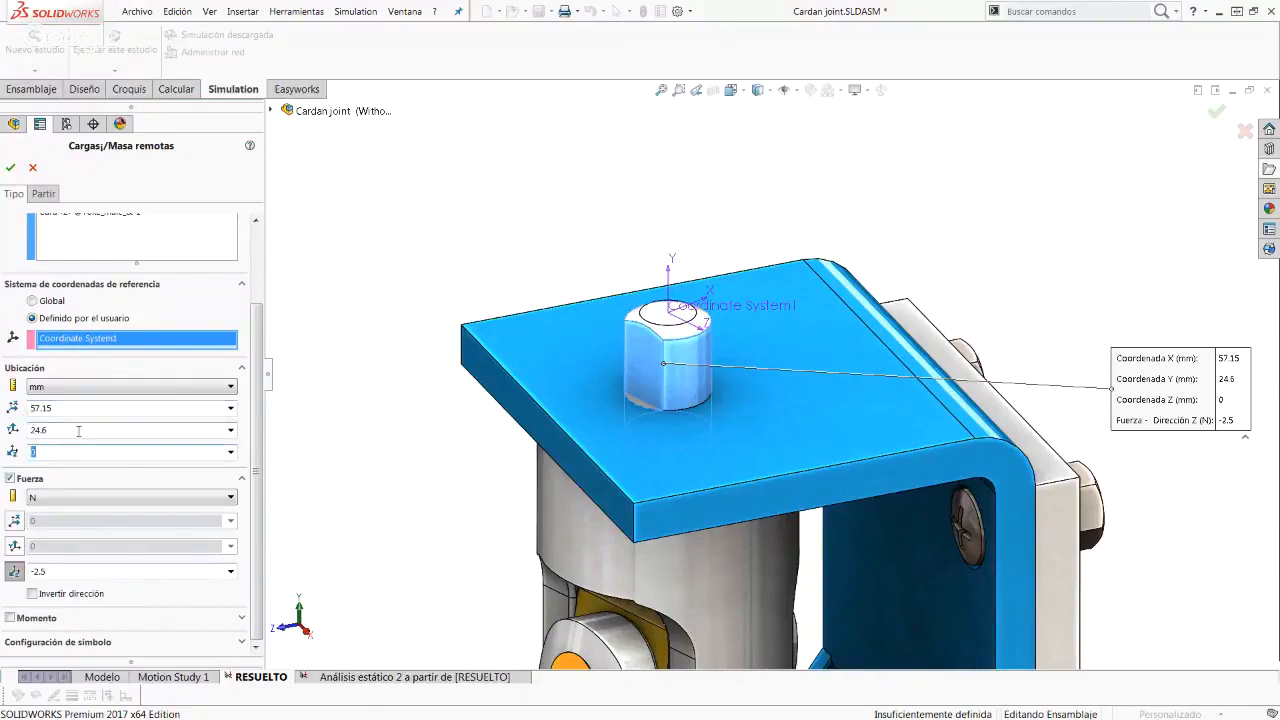
click(62, 430)
click(54, 408)
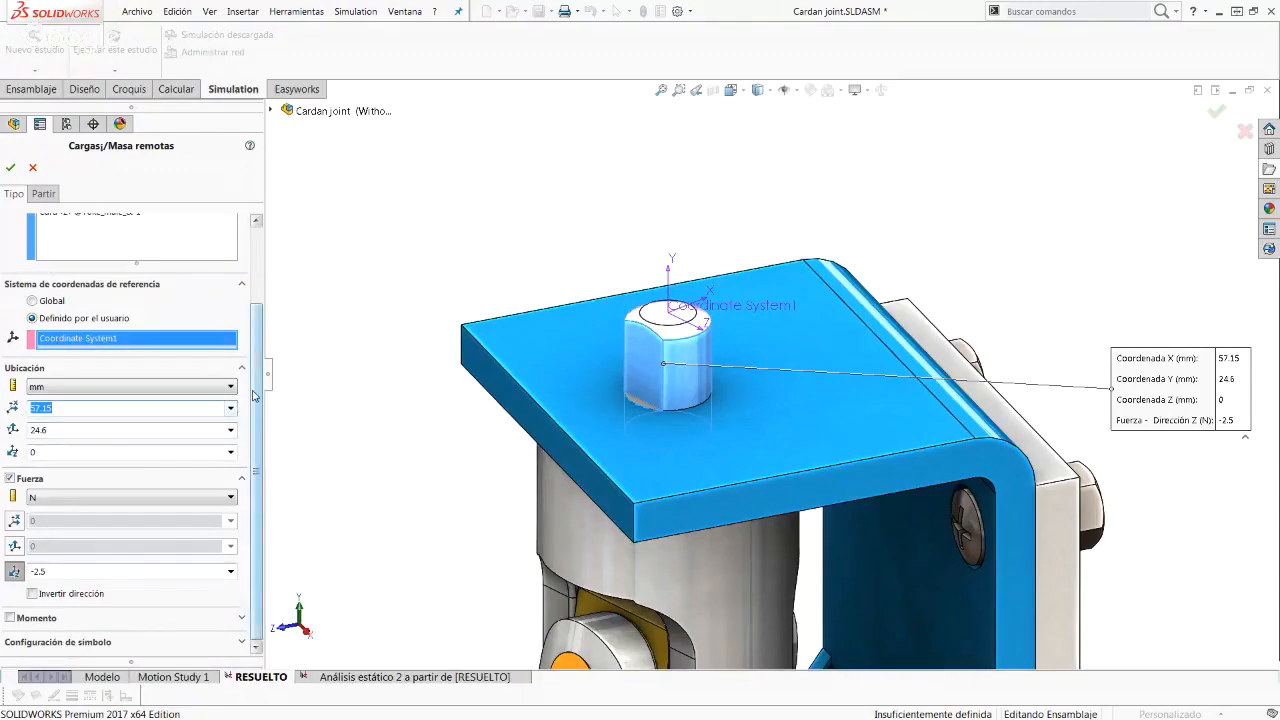
Step: Review the remote load's Z-direction force component and accept the load definition
click(154, 472)
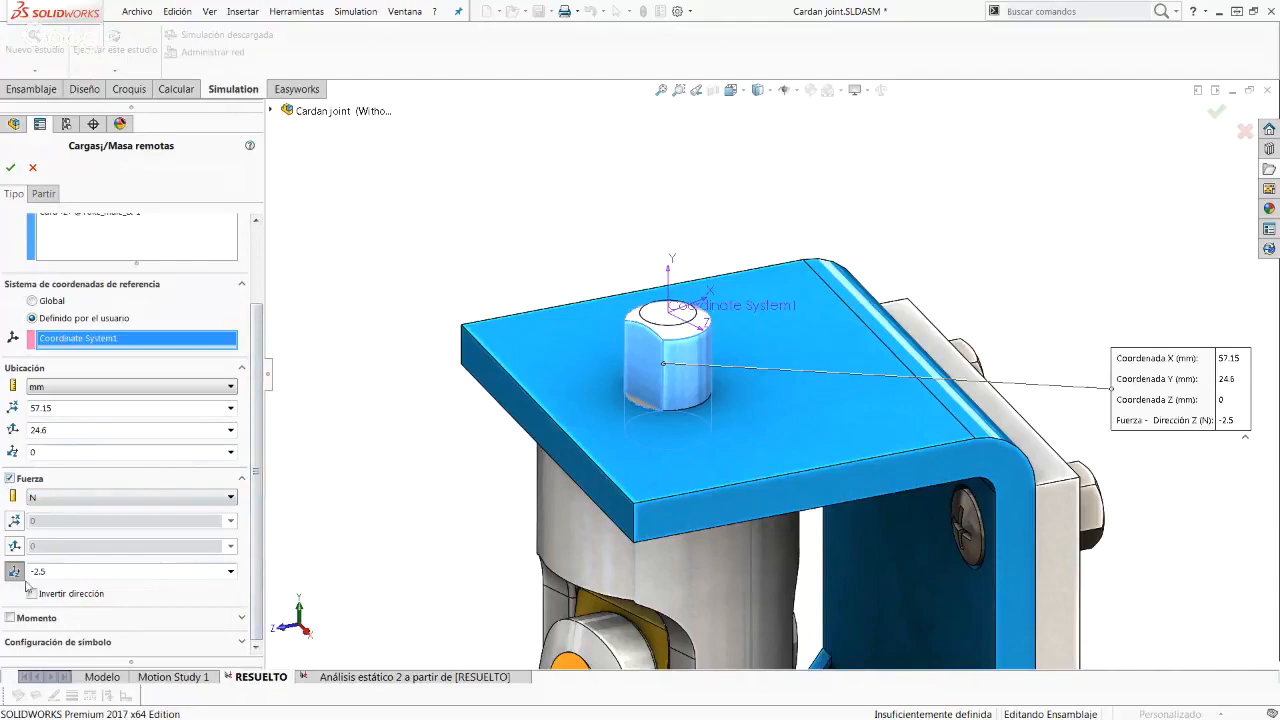
click(55, 571)
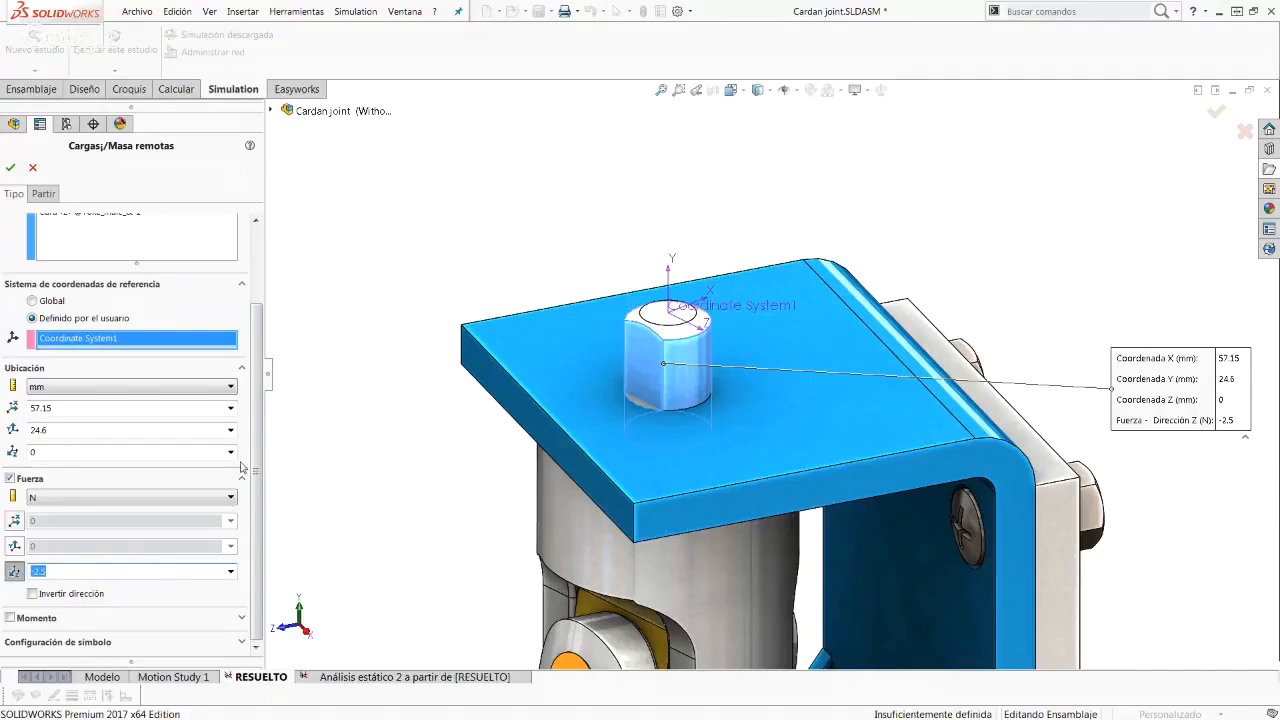
click(11, 168)
Step: Show the remote load's symbol on the model and examine its application point and transfer lines to the shaft end
right_click(75, 538)
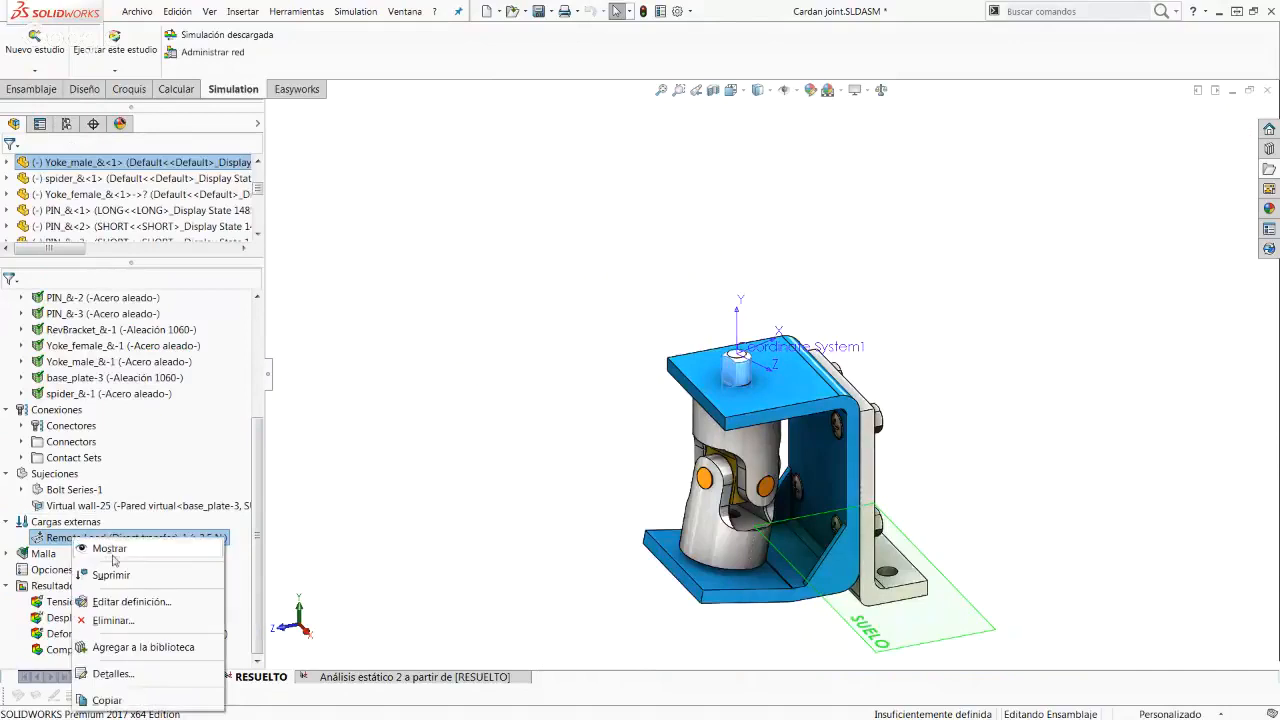
click(110, 549)
scroll(850, 296, down, 5)
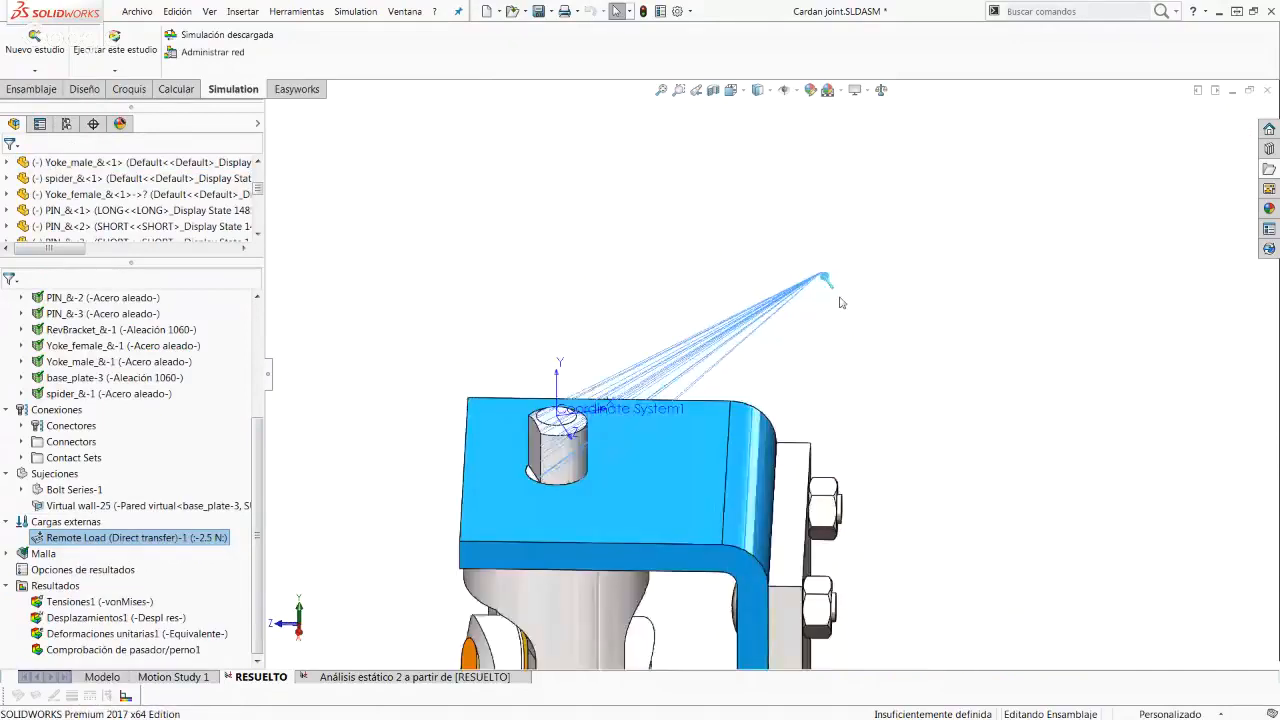
scroll(838, 297, down, 3)
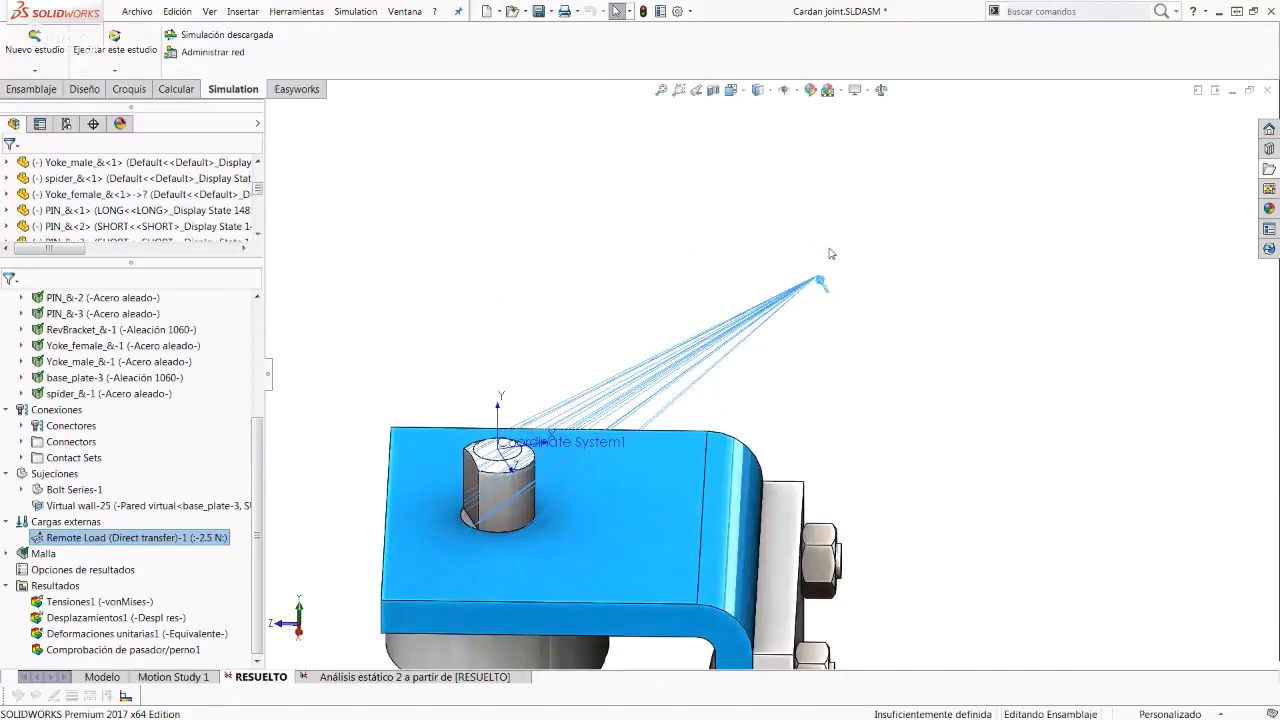
middle_drag(806, 324, 840, 312)
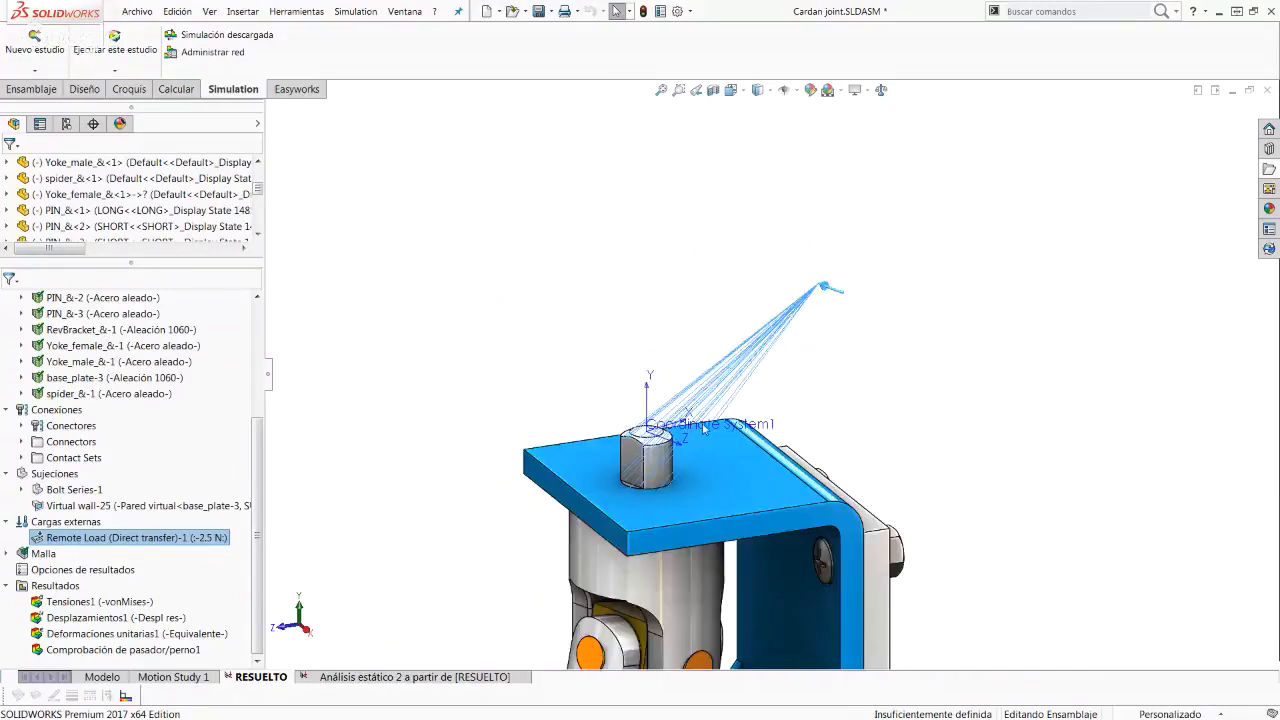
scroll(660, 470, down, 2)
scroll(717, 465, up, 2)
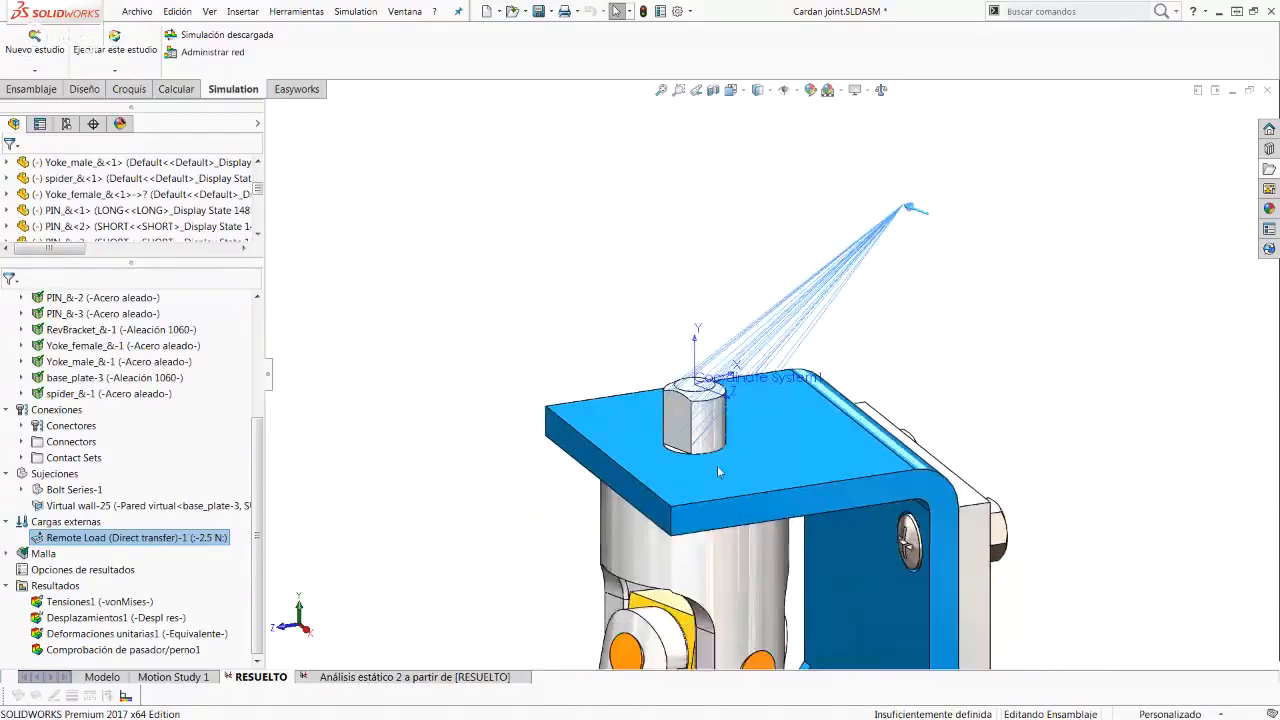
scroll(683, 480, down, 2)
scroll(693, 430, up, 2)
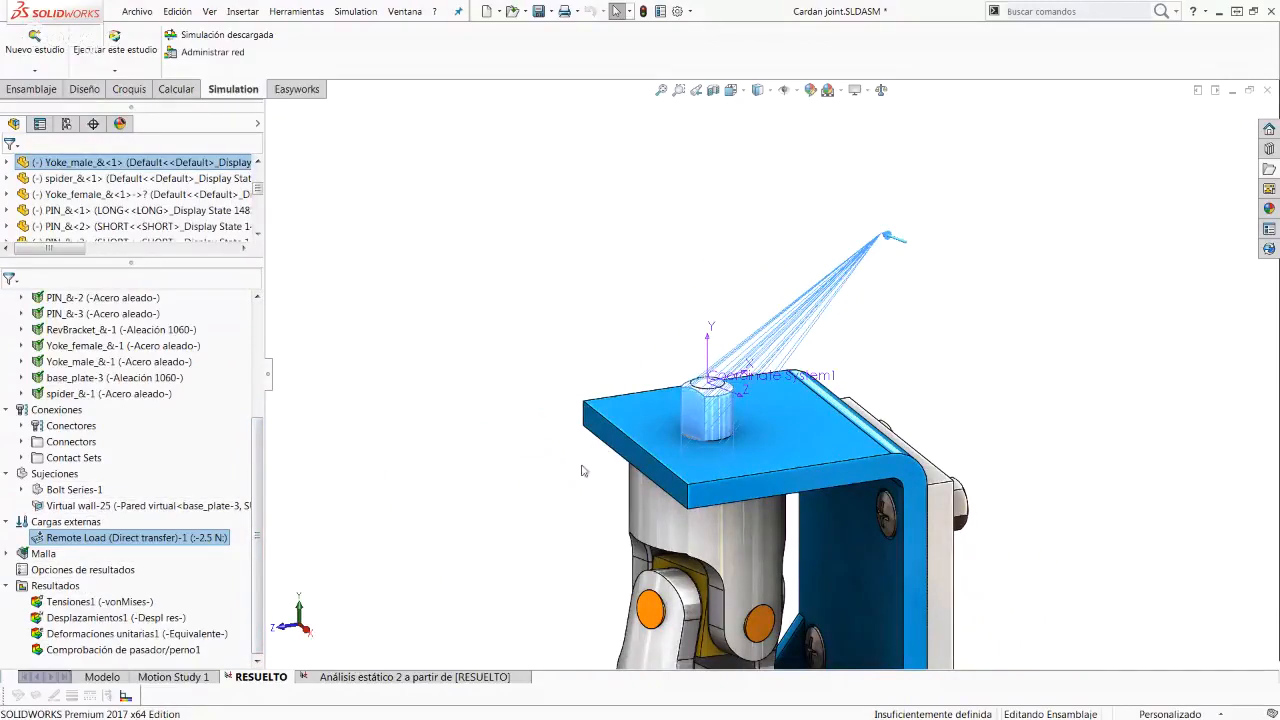
key(f)
middle_drag(687, 275, 484, 423)
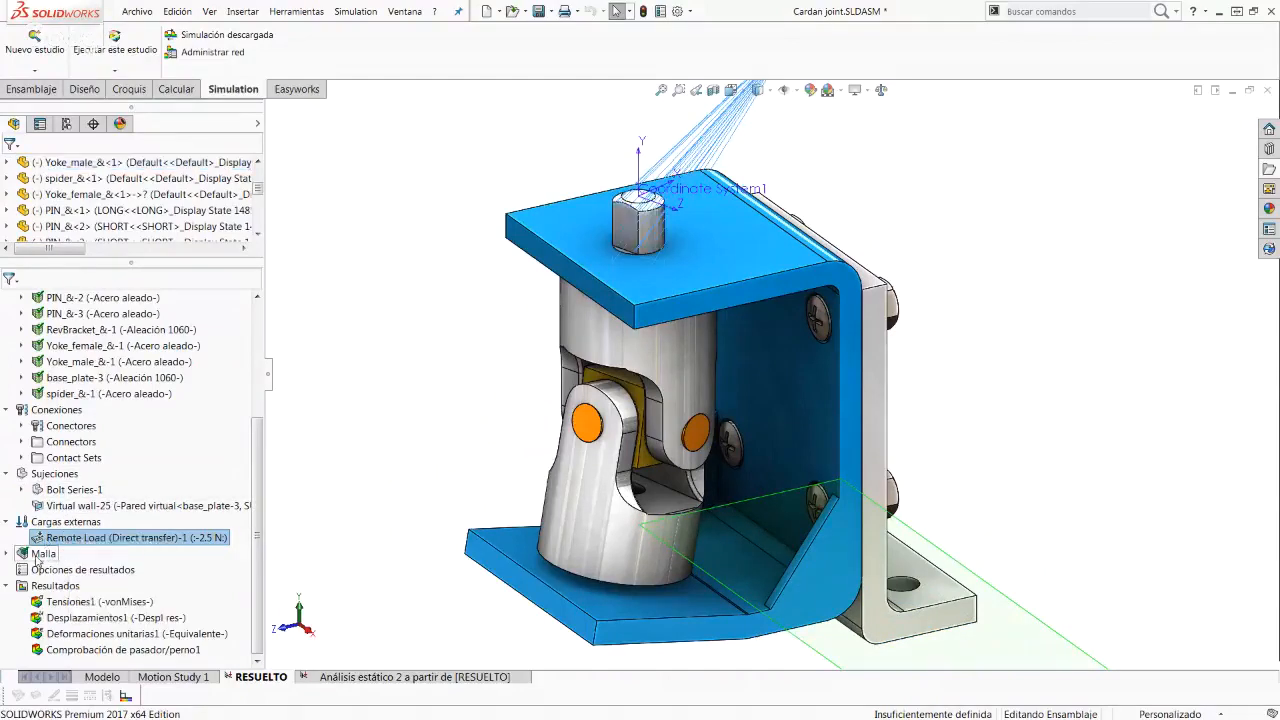
Step: Open the mesh details of the RESUELTO study, enlarge the listing to read the mesh properties, and close it
right_click(35, 558)
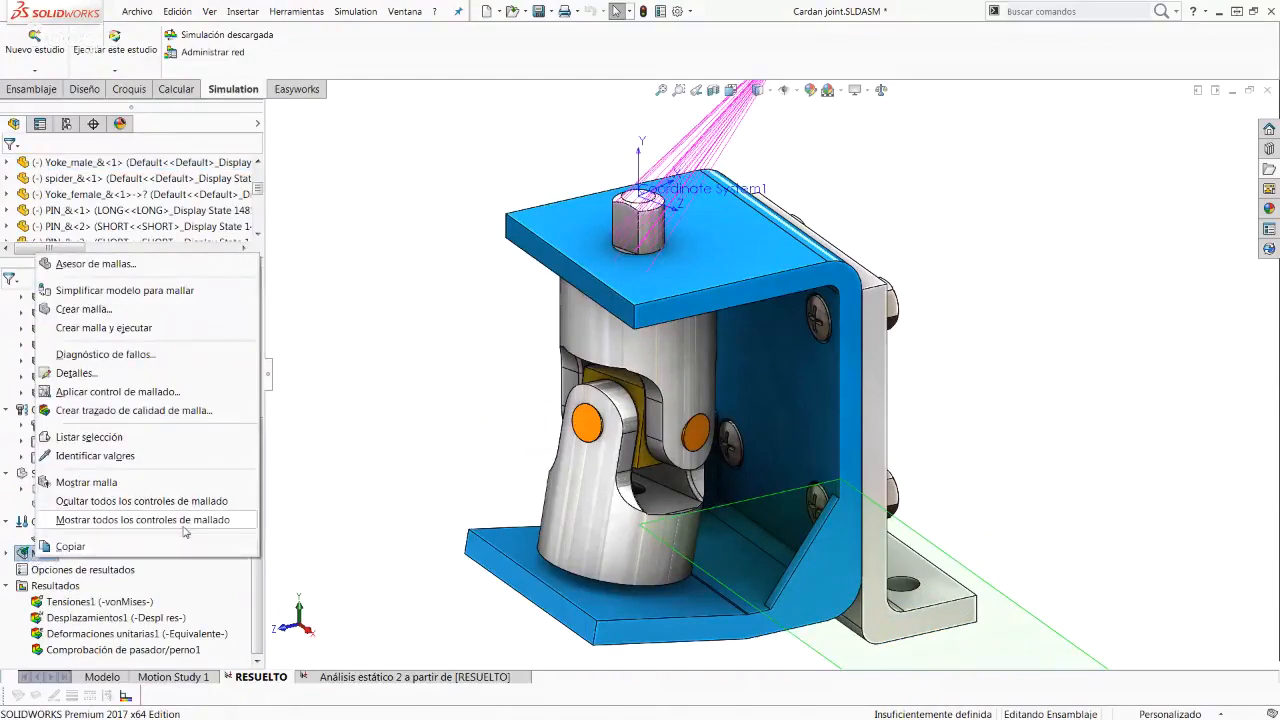
click(92, 376)
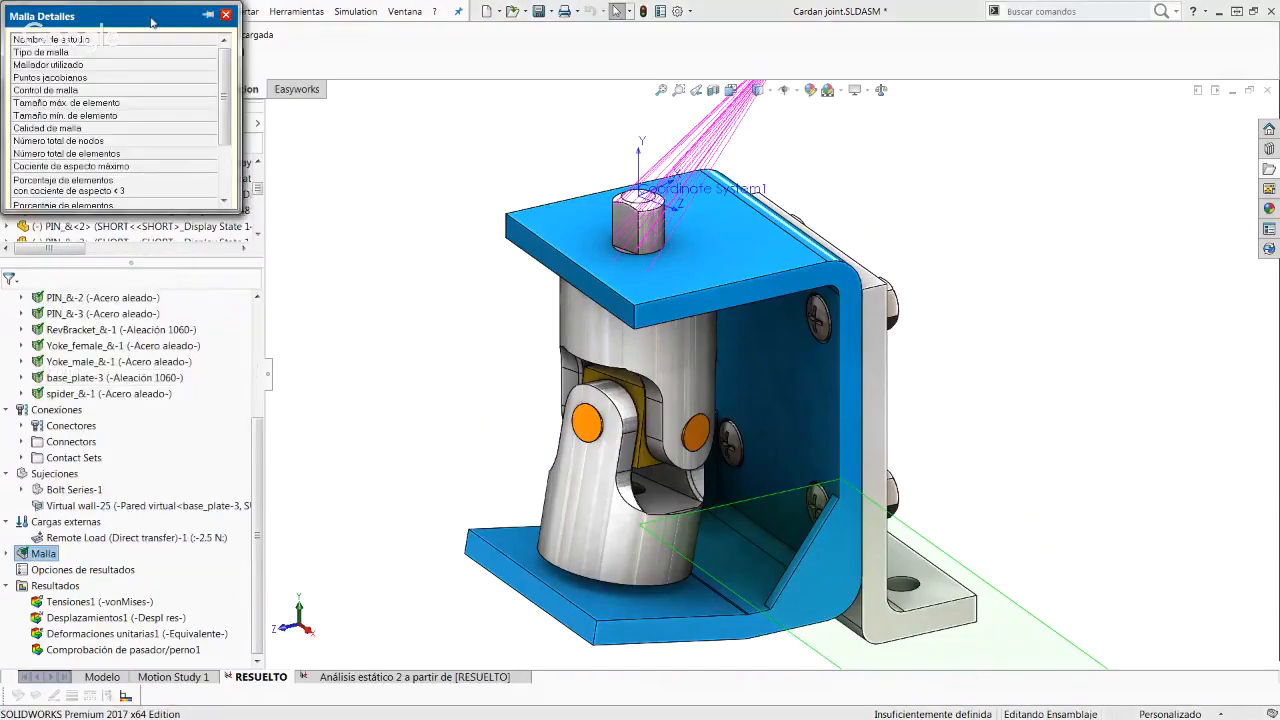
drag(578, 328, 822, 440)
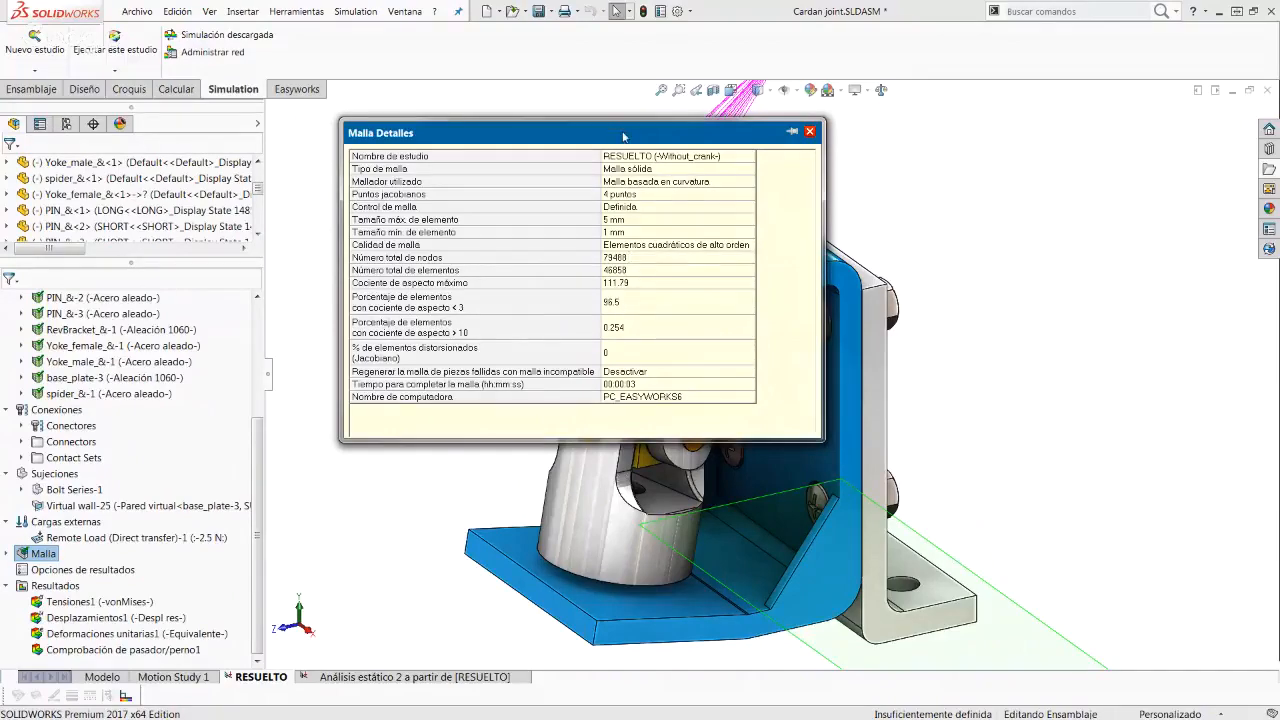
drag(625, 140, 726, 185)
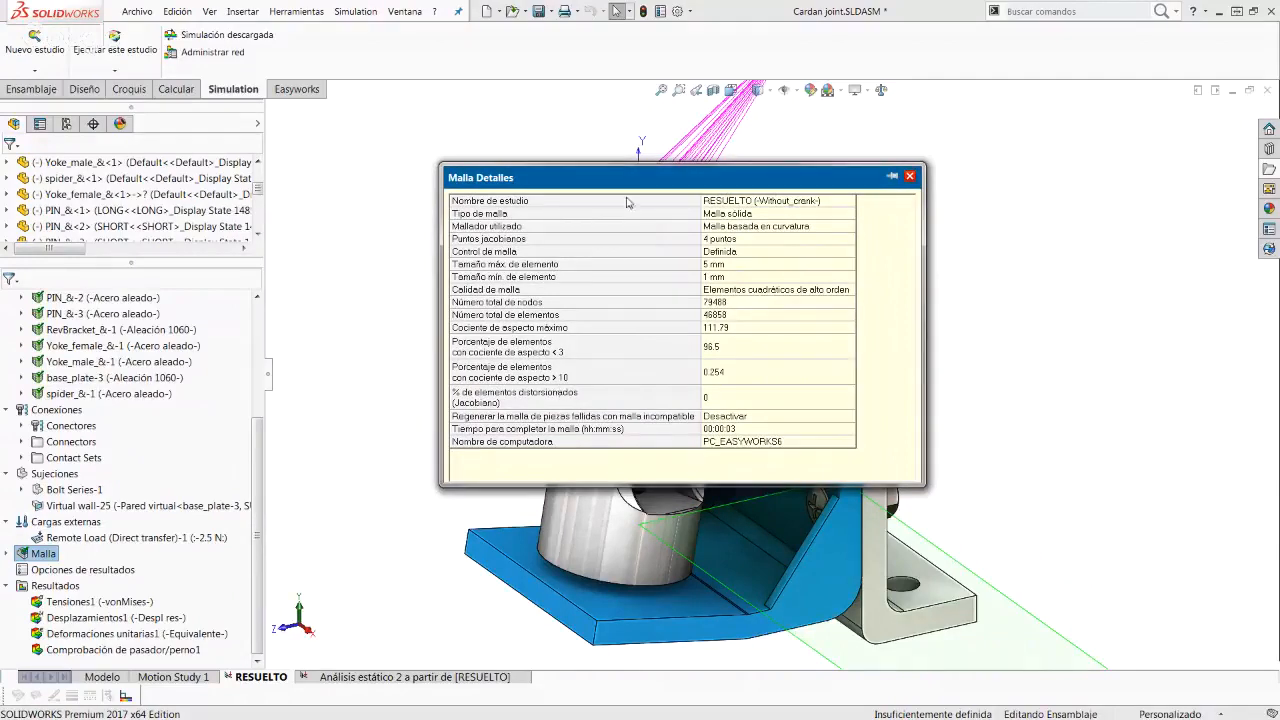
drag(631, 181, 623, 165)
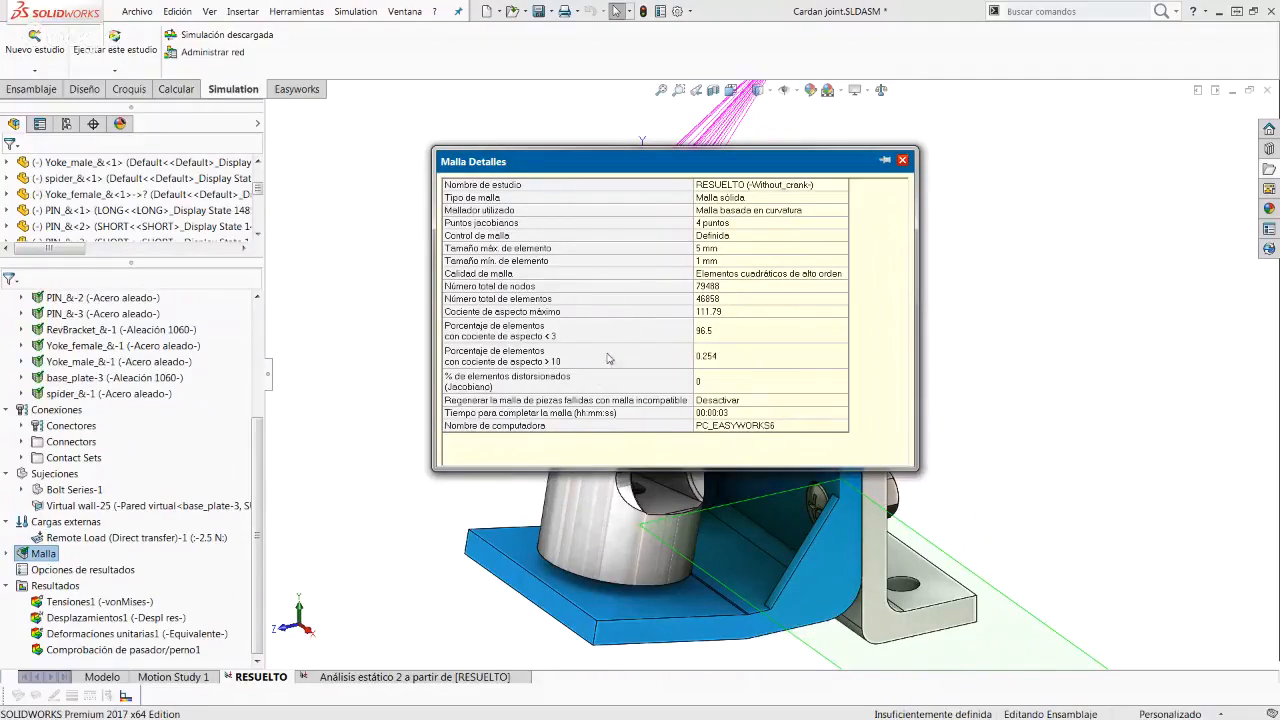
drag(628, 172, 616, 169)
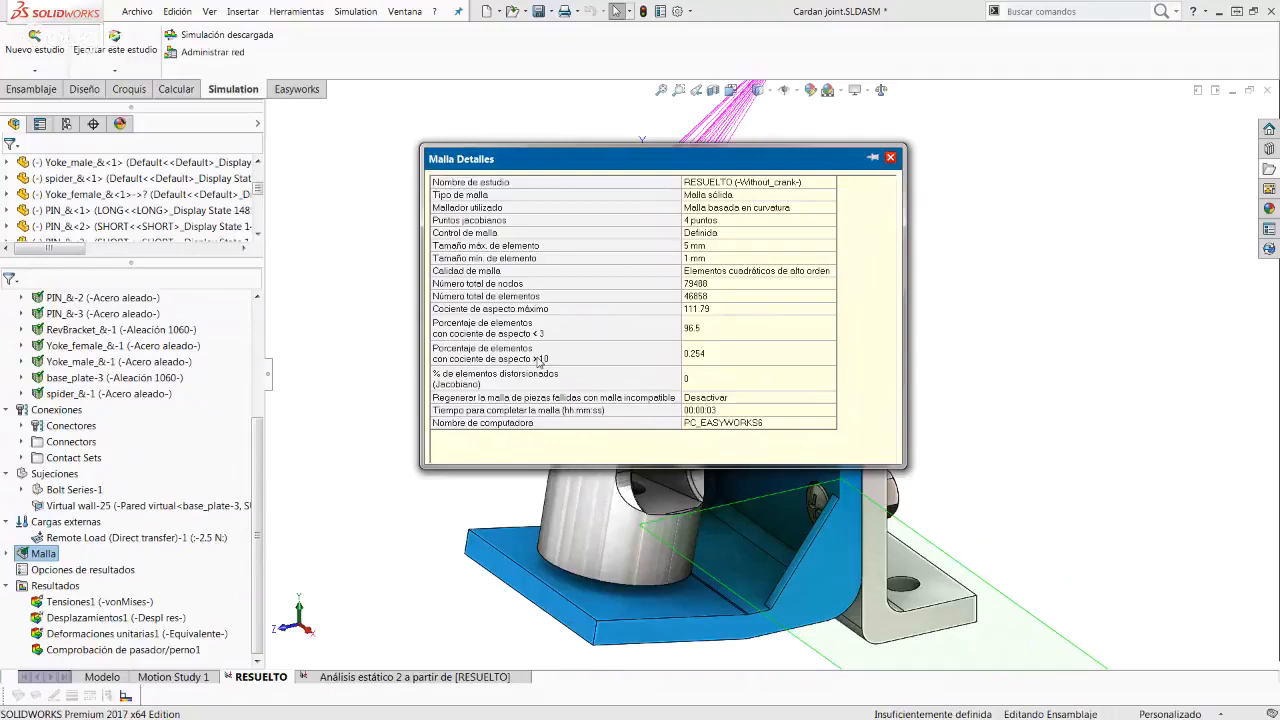
drag(549, 162, 541, 147)
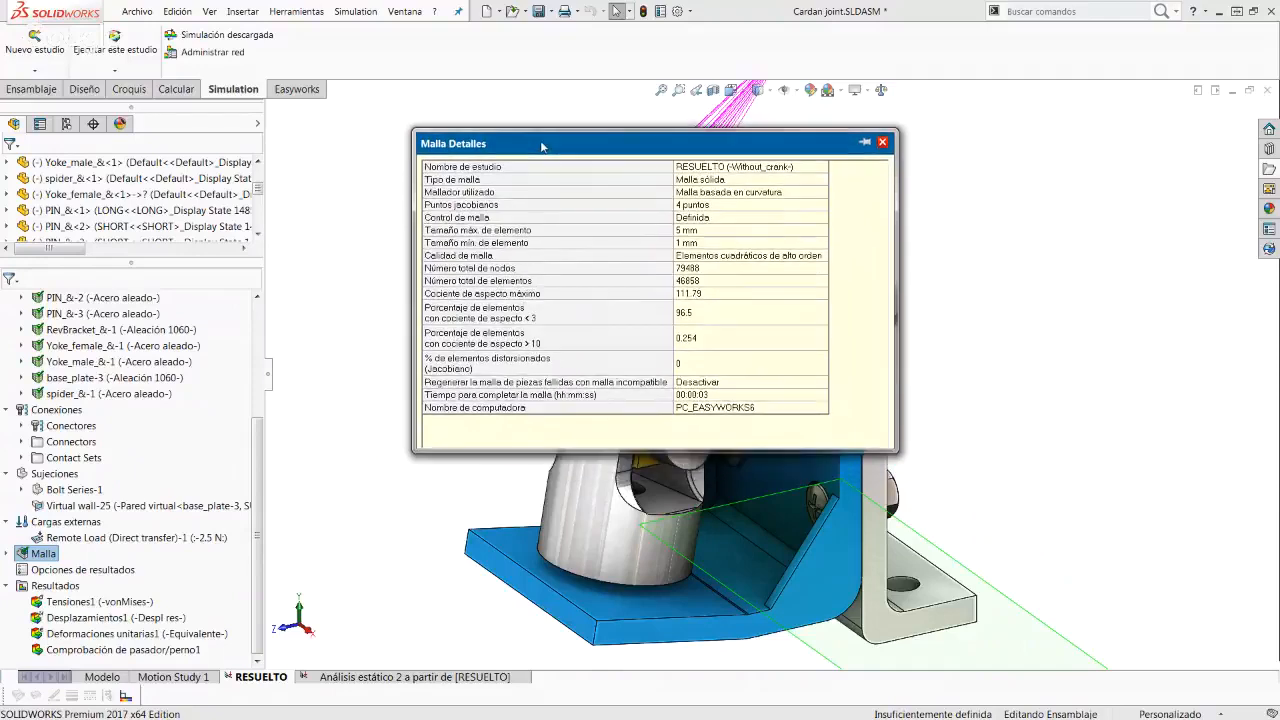
click(882, 142)
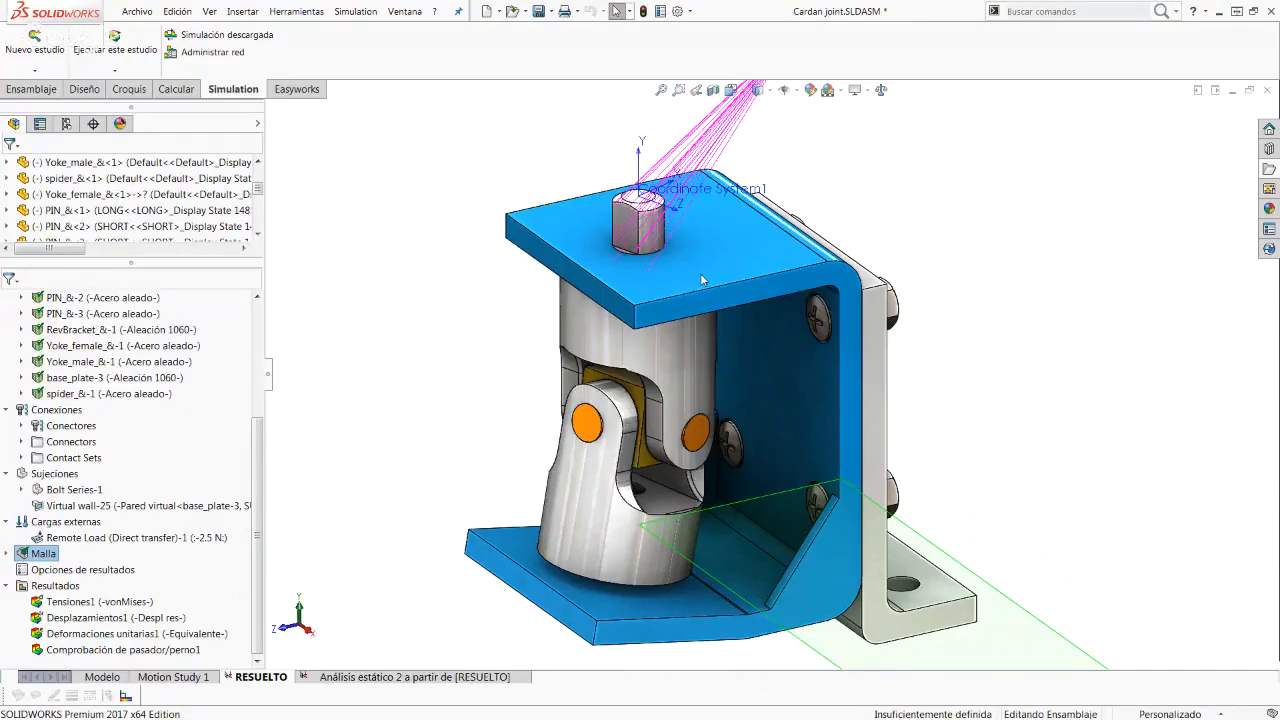
Step: Create an aspect ratio (Cociente de aspecto) mesh quality plot for the RESUELTO study and view it on the assembly
mouse_move(128, 545)
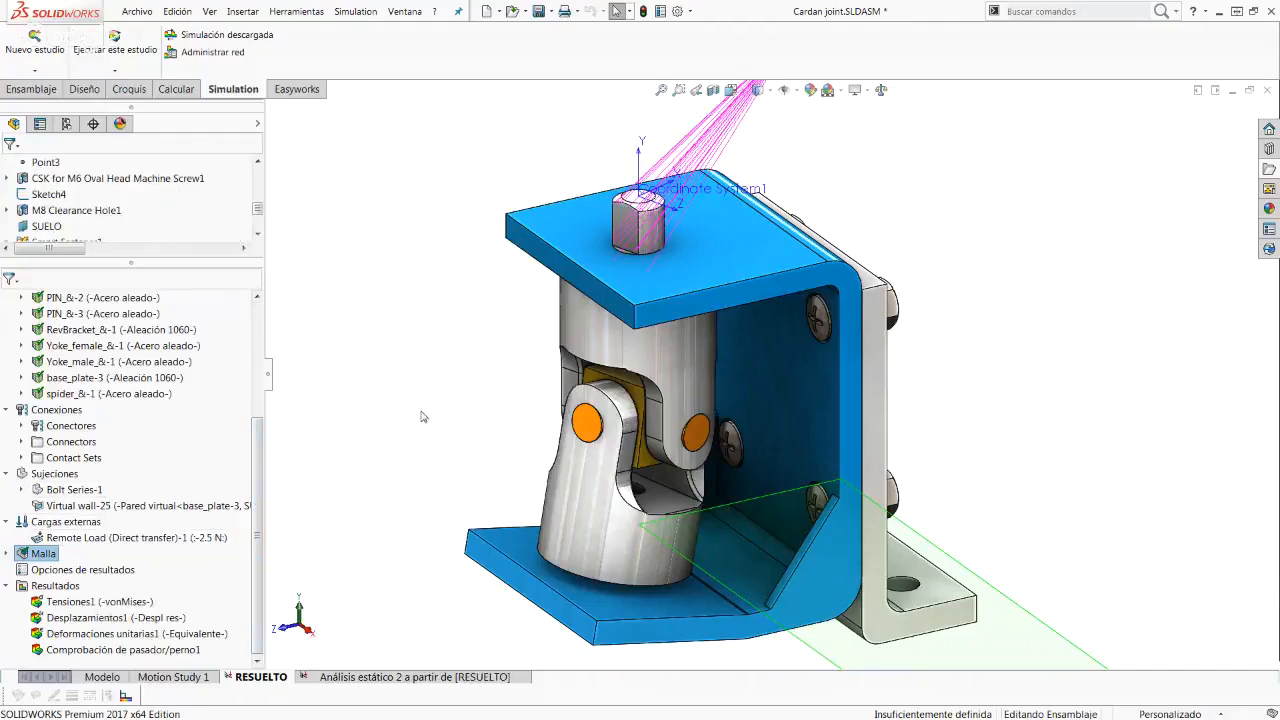
click(8, 553)
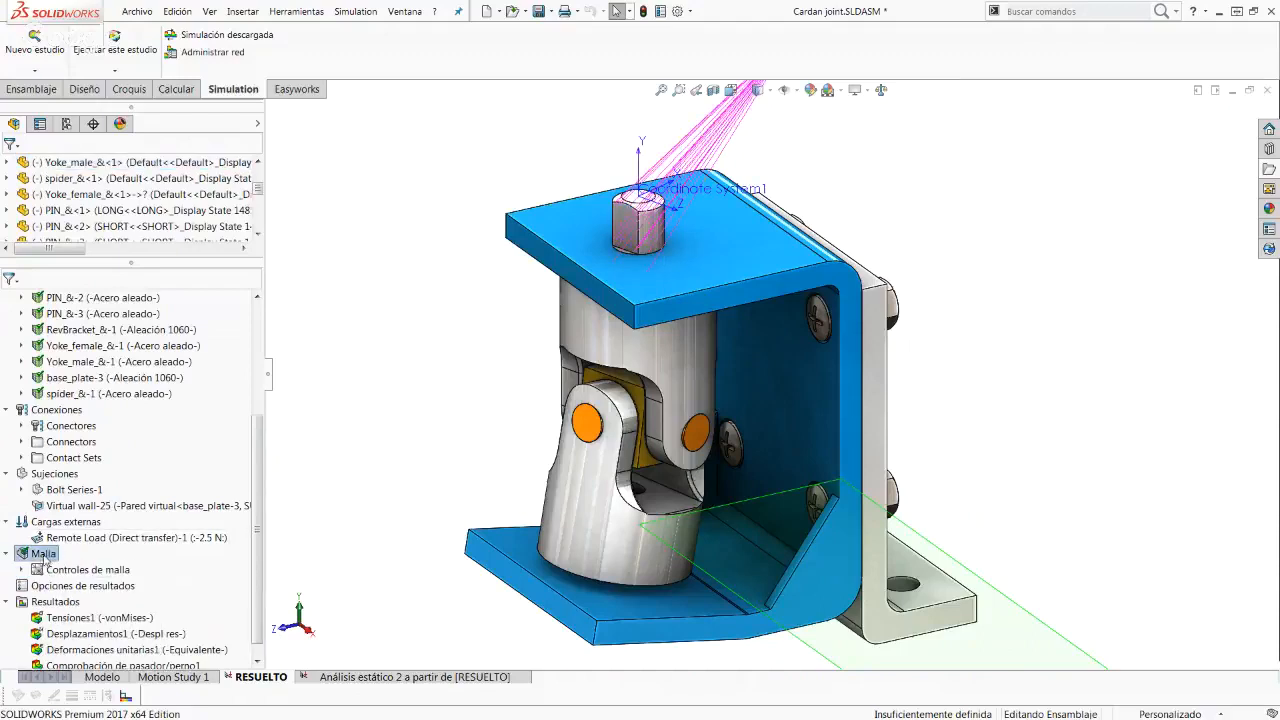
right_click(44, 556)
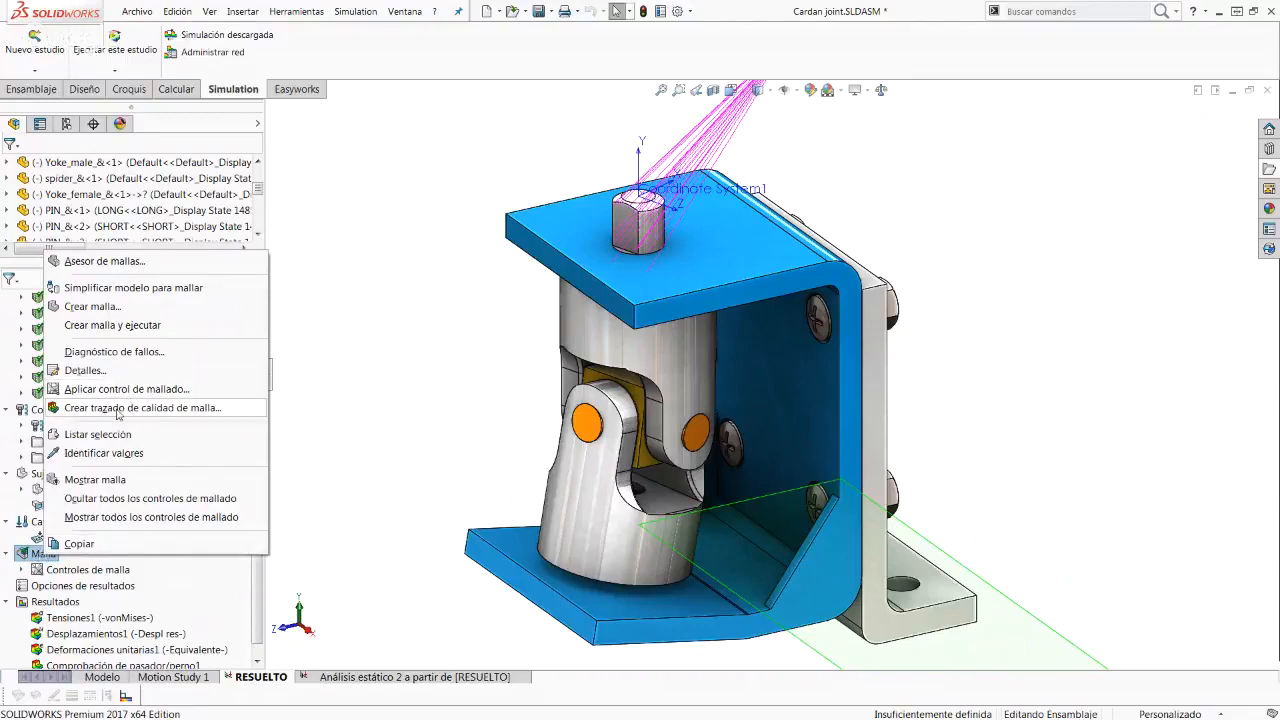
click(160, 410)
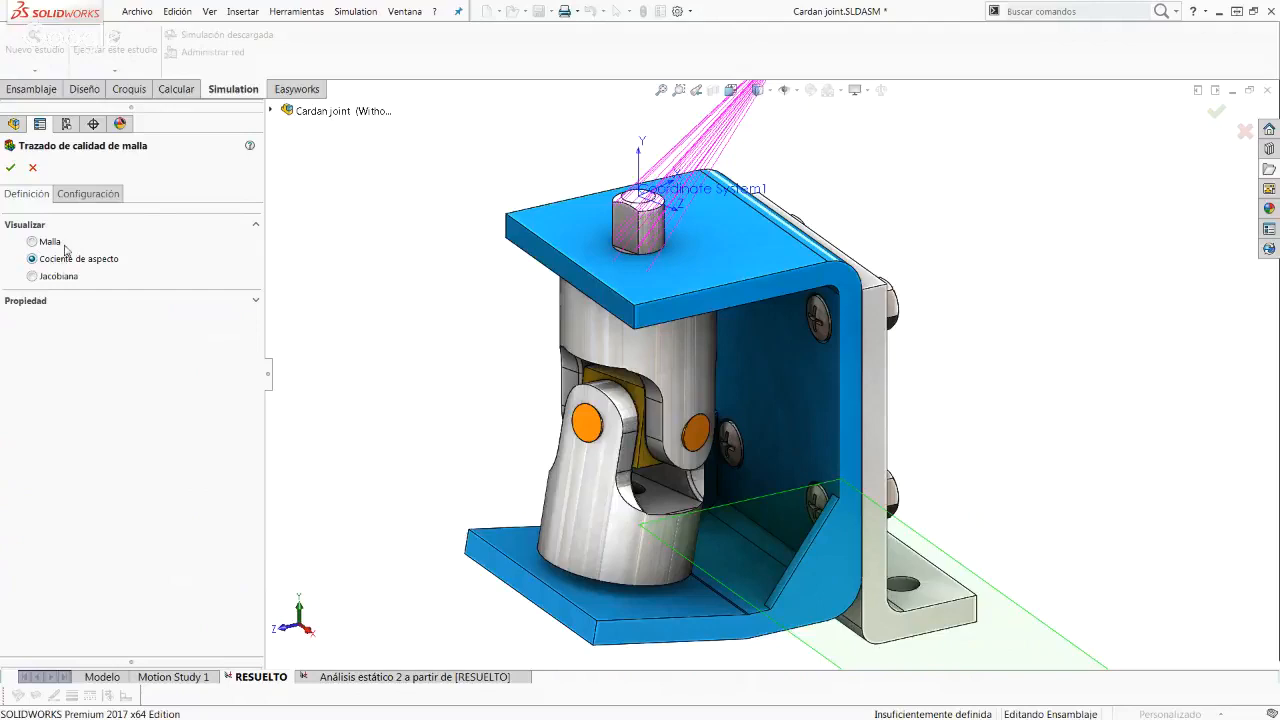
click(11, 170)
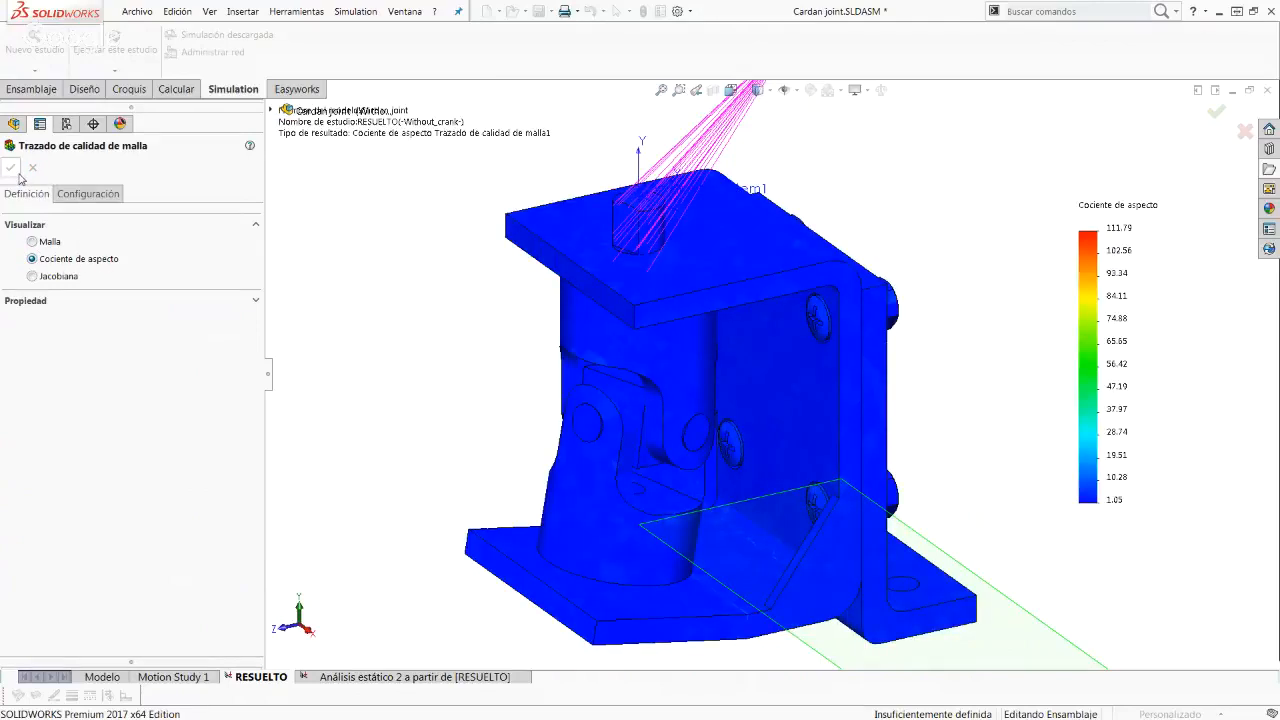
scroll(621, 342, up, 3)
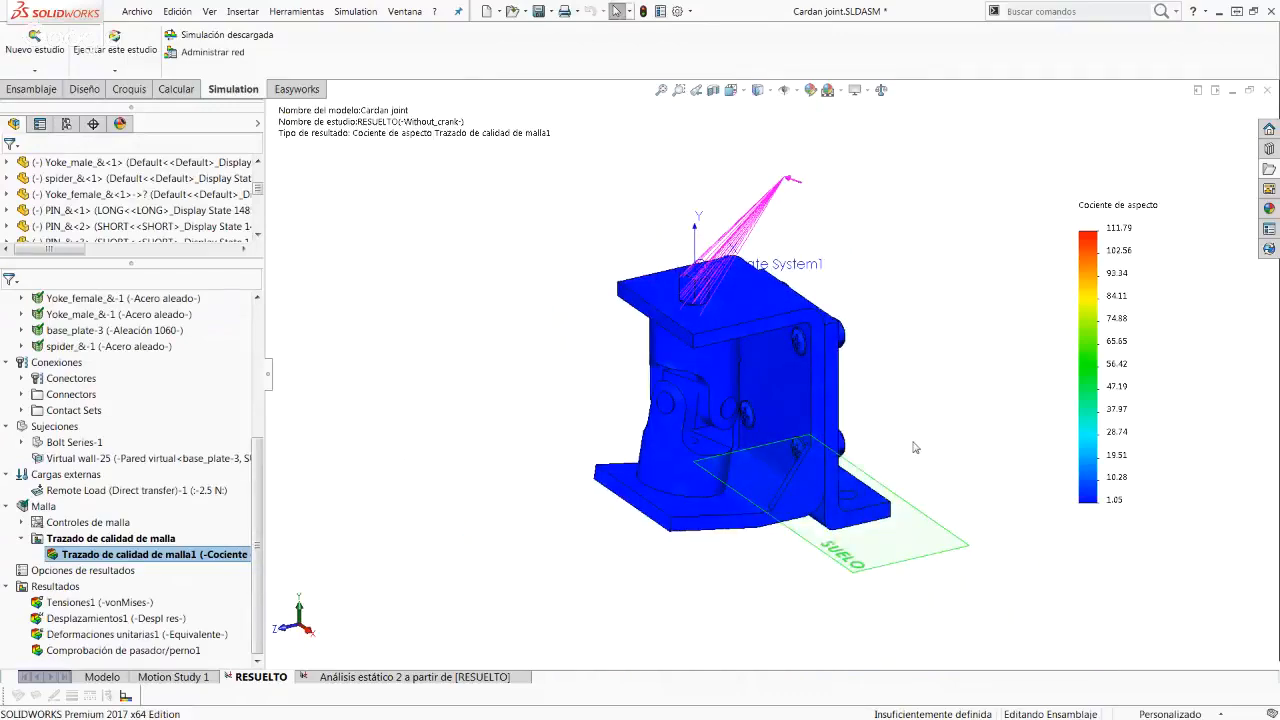
middle_drag(908, 443, 839, 369)
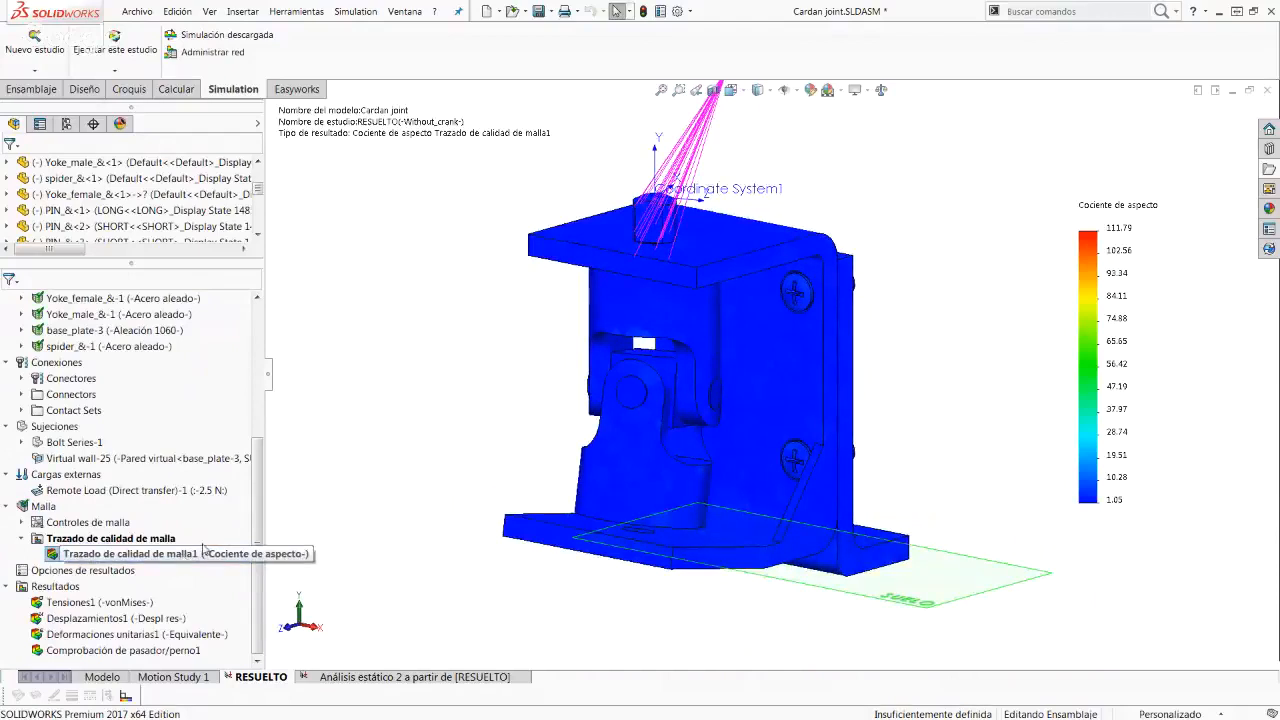
Step: Section the aspect ratio mesh plot on the front plane, offset it about 35 mm to inspect the internal elements, and cancel the section
right_click(158, 557)
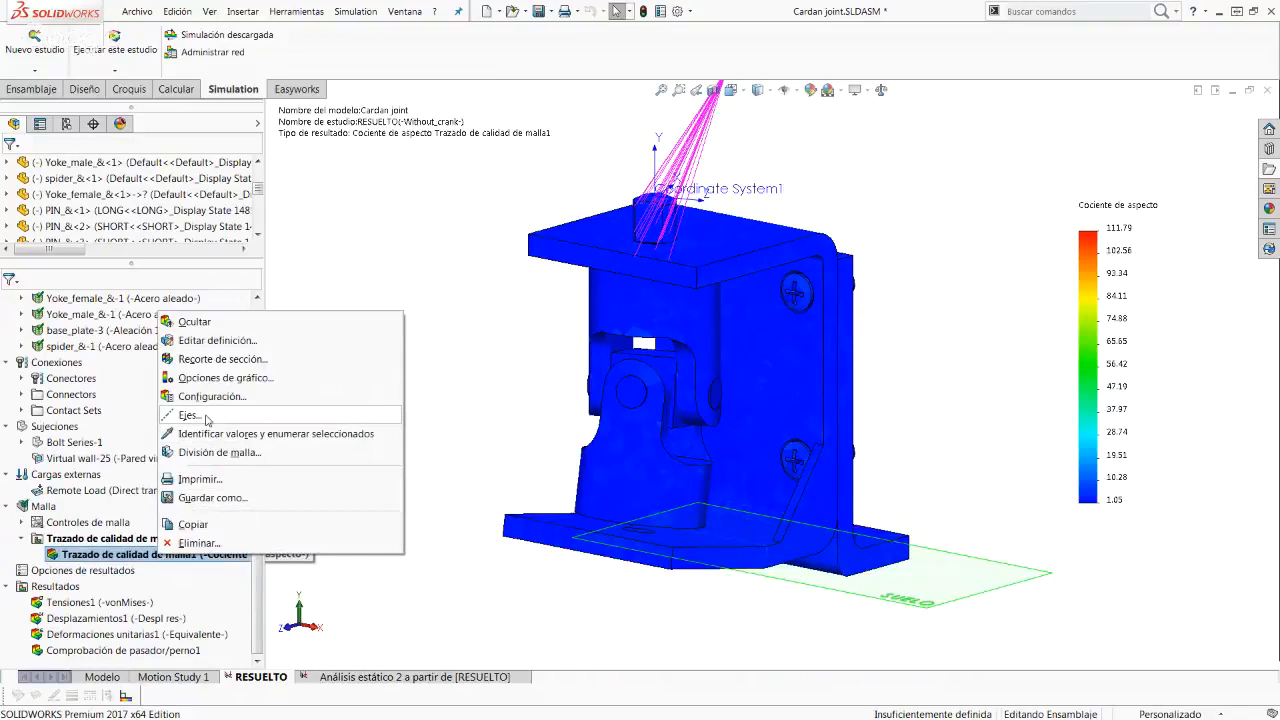
click(1003, 246)
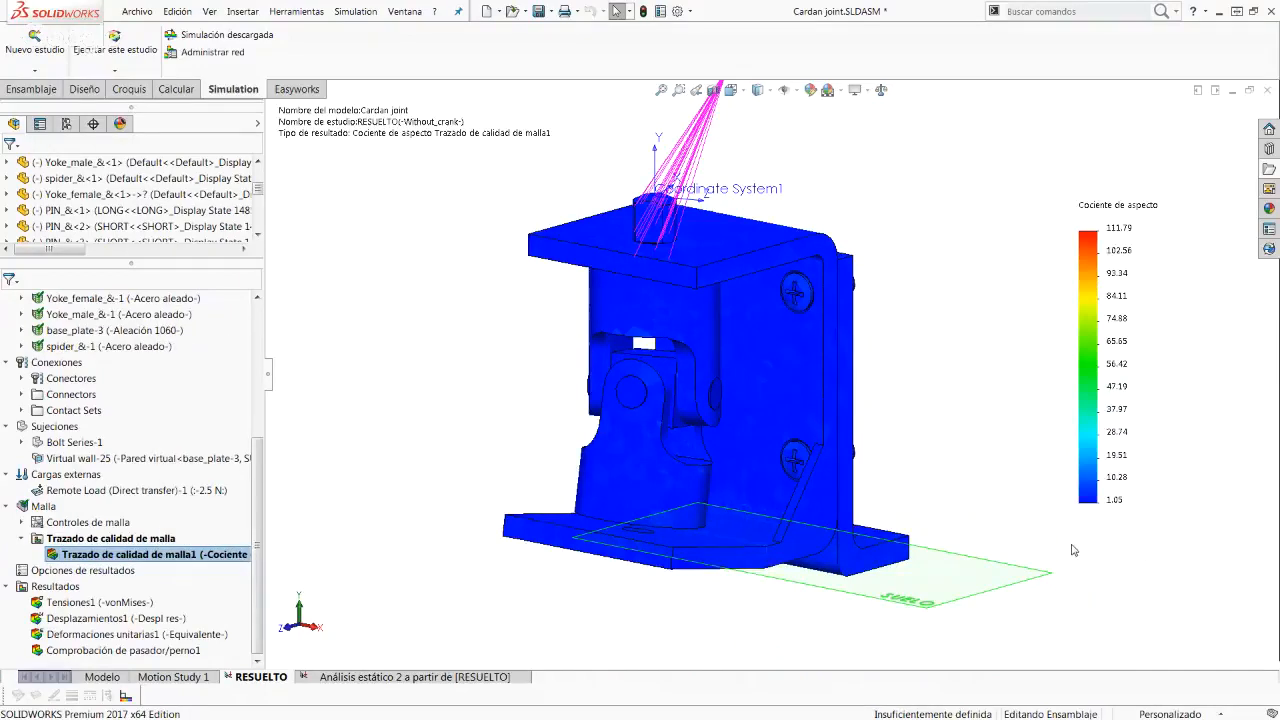
right_click(64, 557)
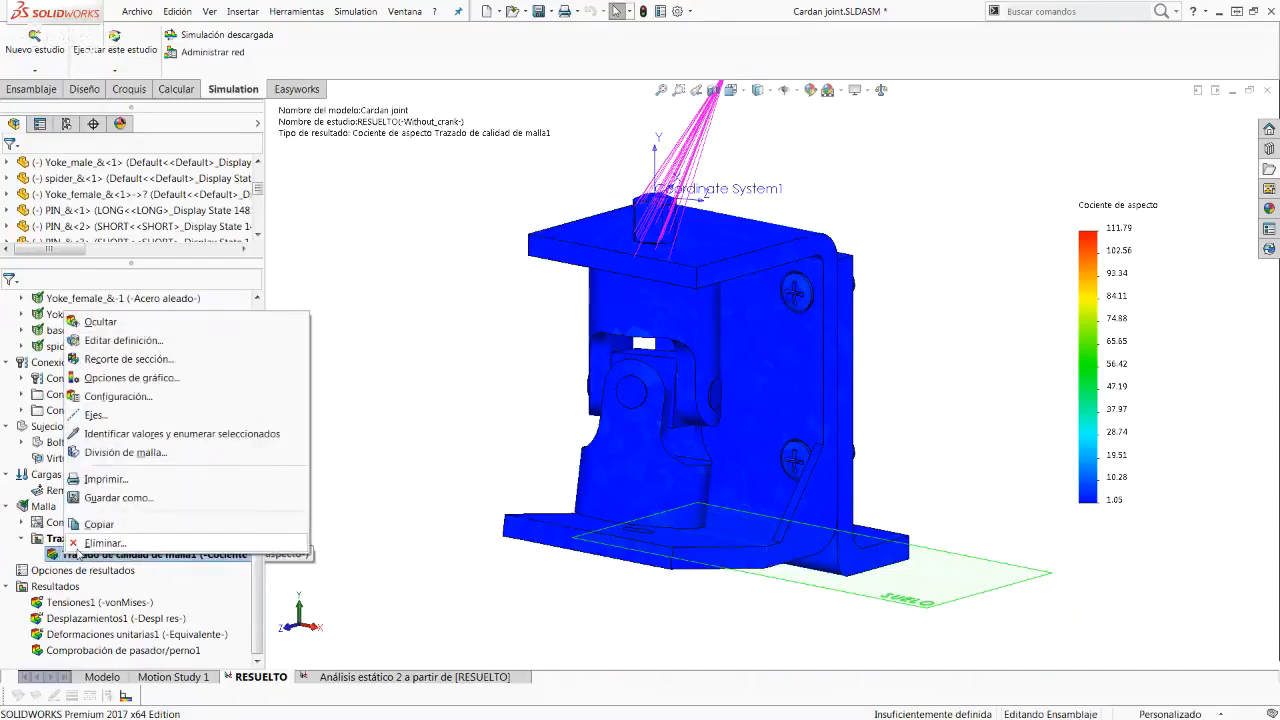
click(135, 456)
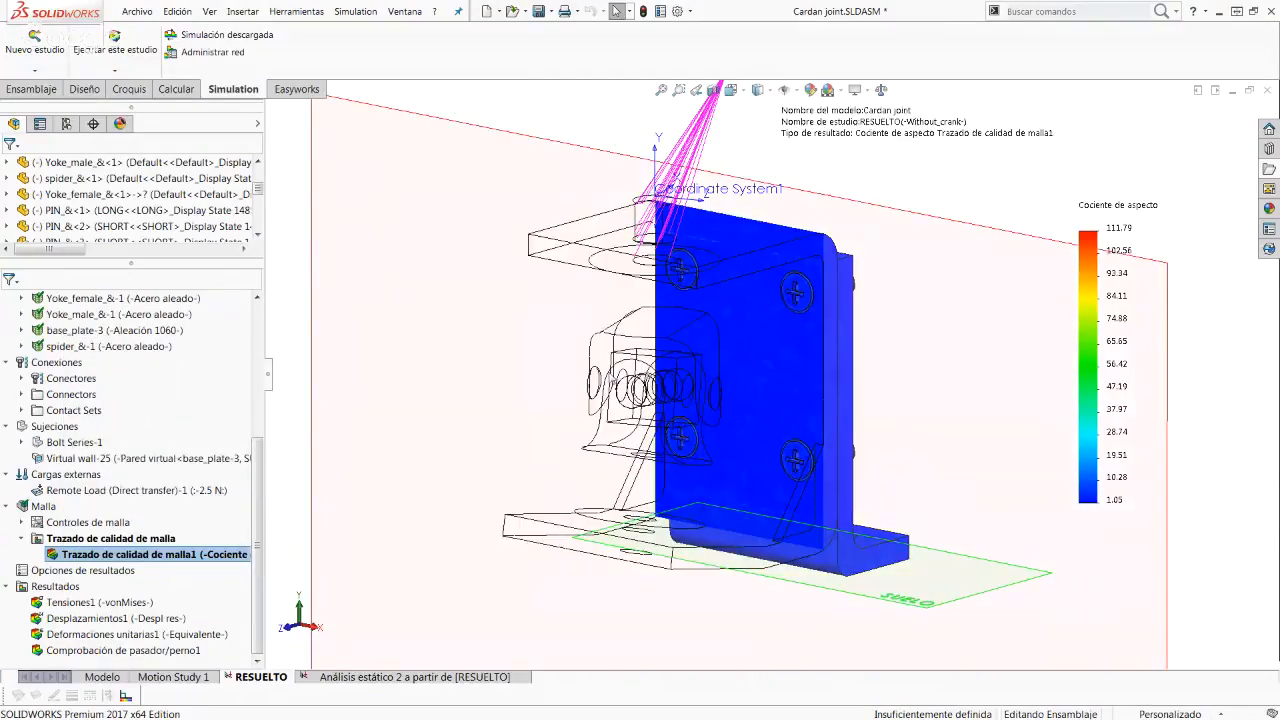
middle_drag(632, 430, 576, 452)
scroll(720, 480, down, 4)
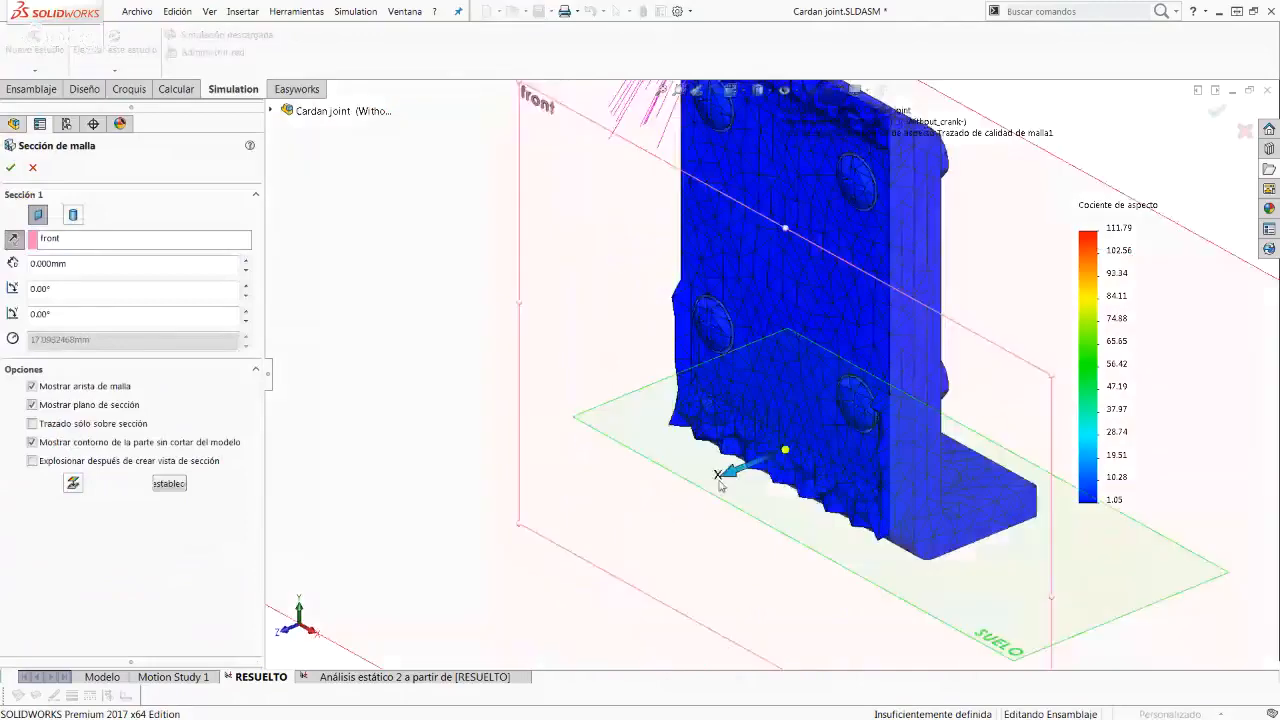
drag(742, 461, 540, 548)
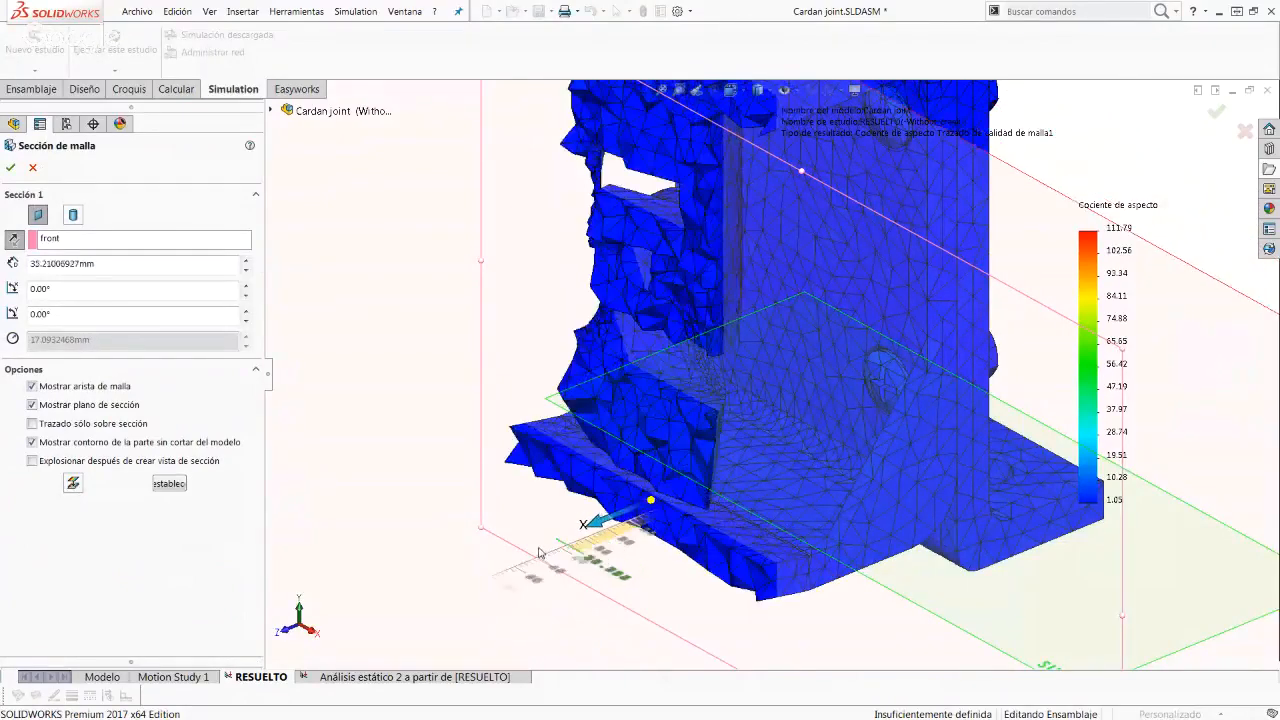
click(72, 484)
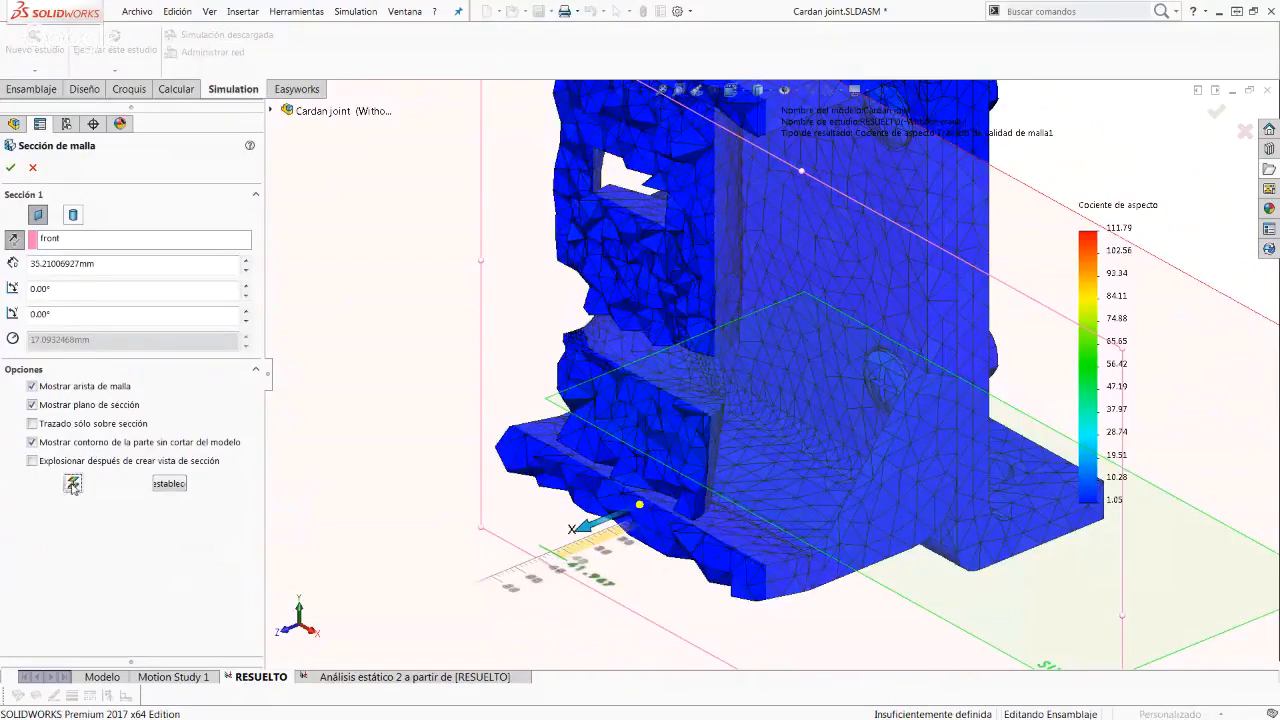
click(34, 168)
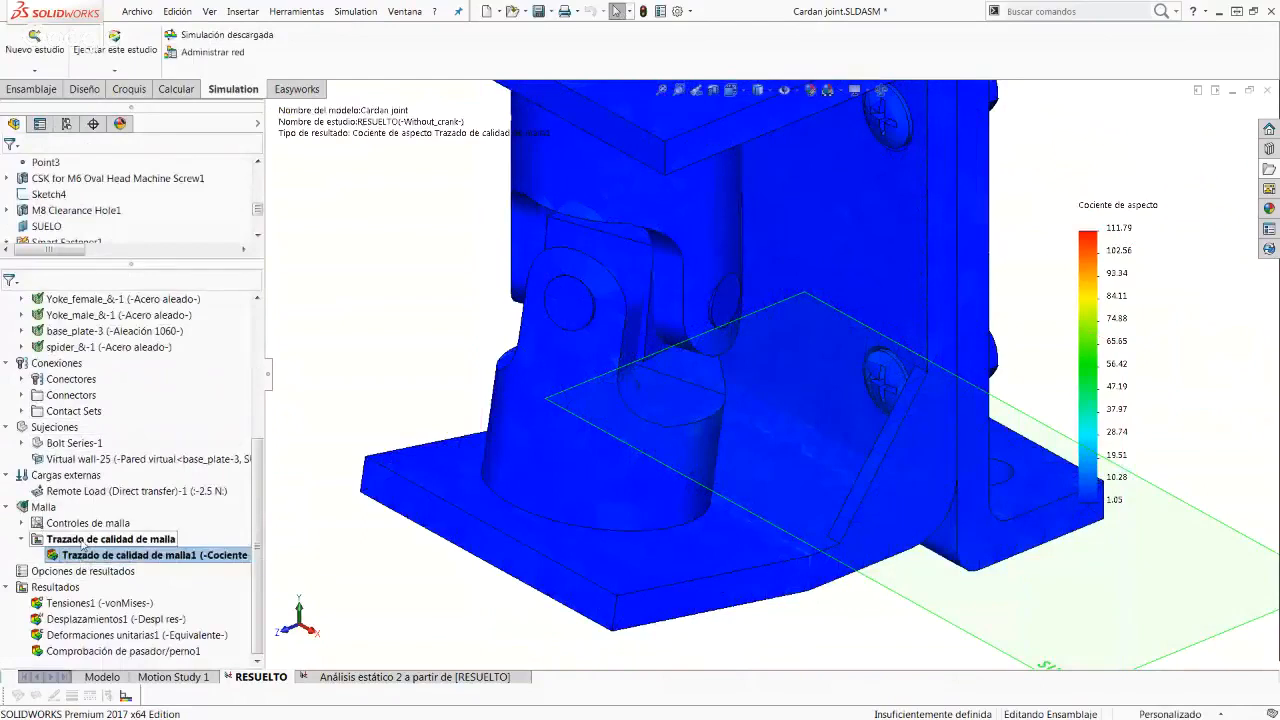
Step: Create a second mesh quality plot for the RESUELTO study that displays the Jacobian (Jacobiana)
drag(82, 546, 50, 540)
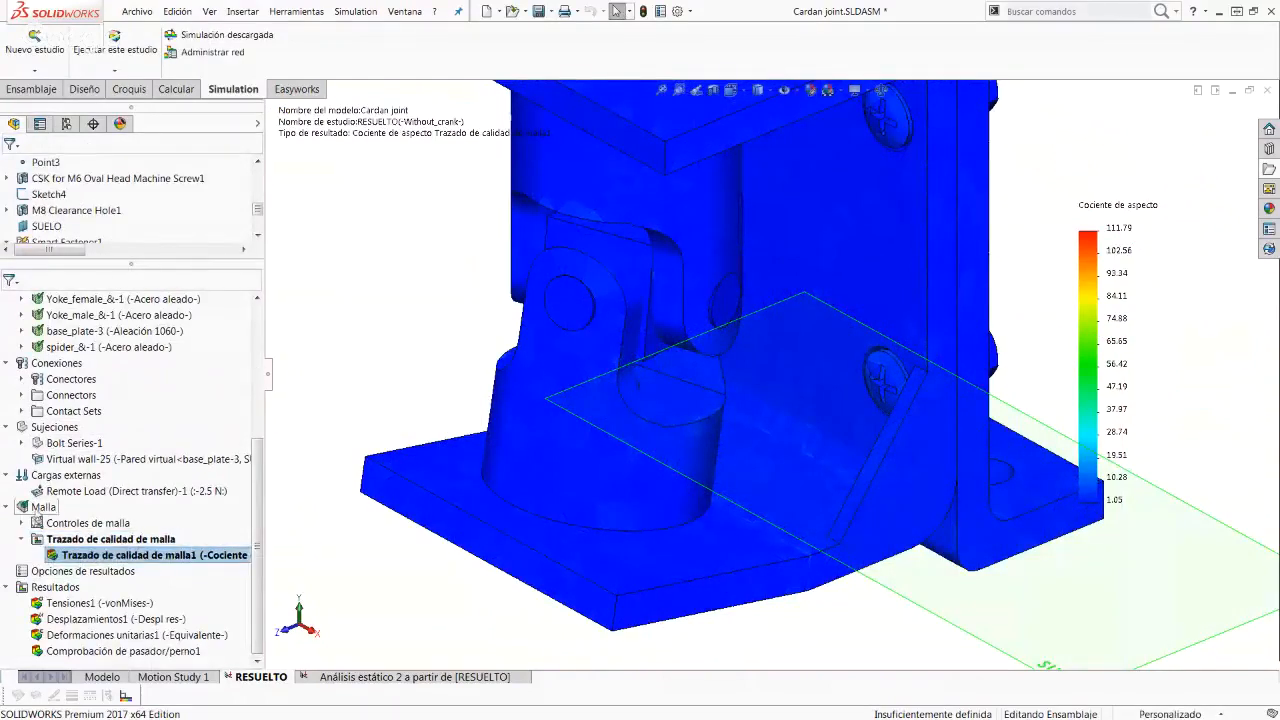
right_click(40, 507)
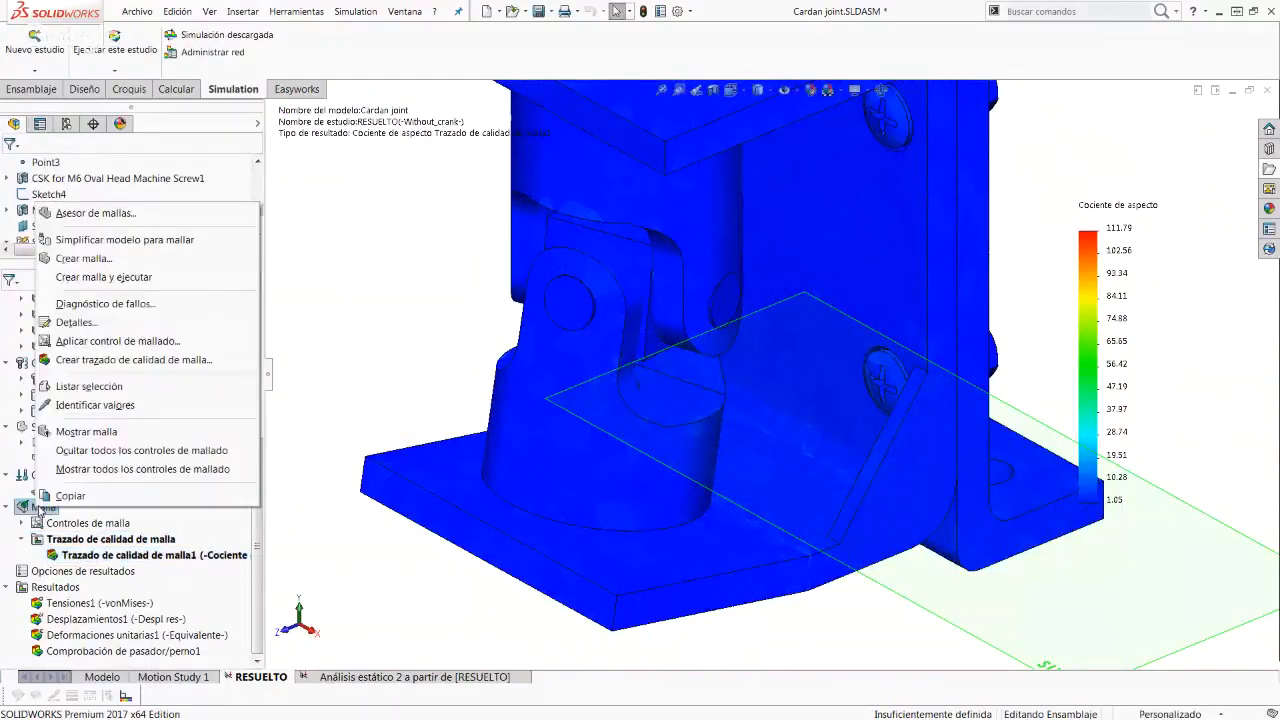
click(141, 361)
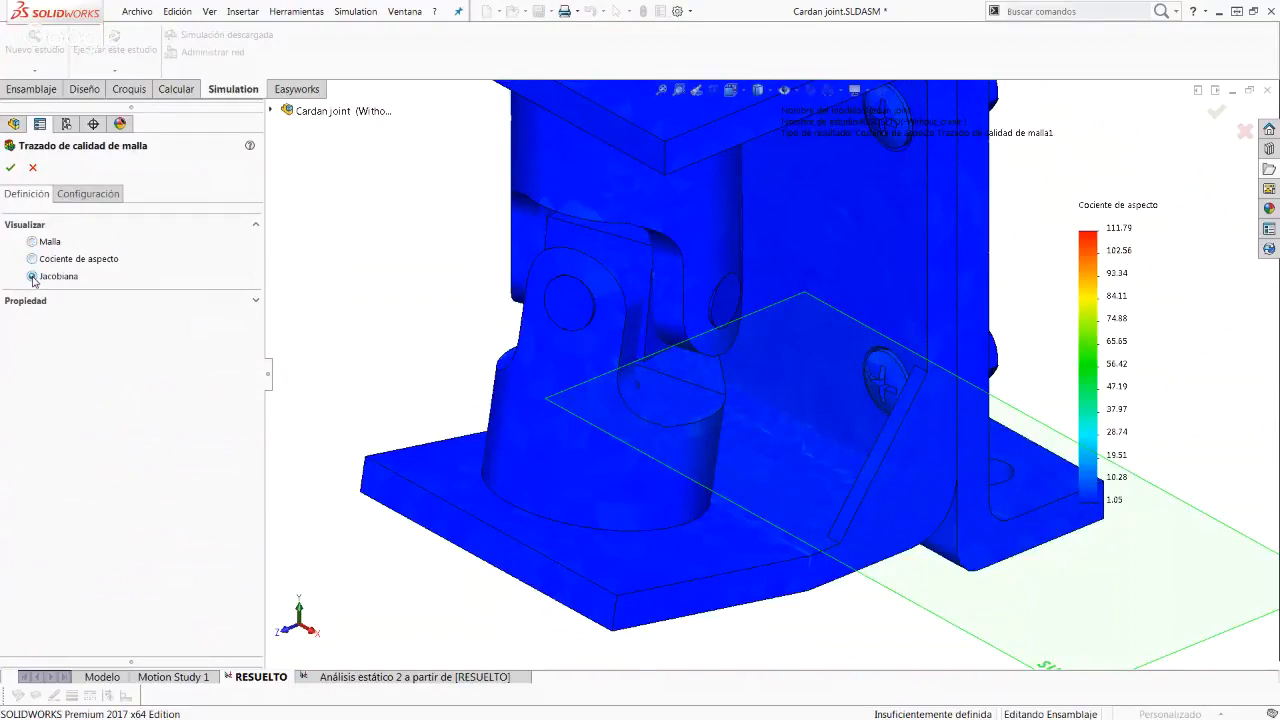
click(10, 170)
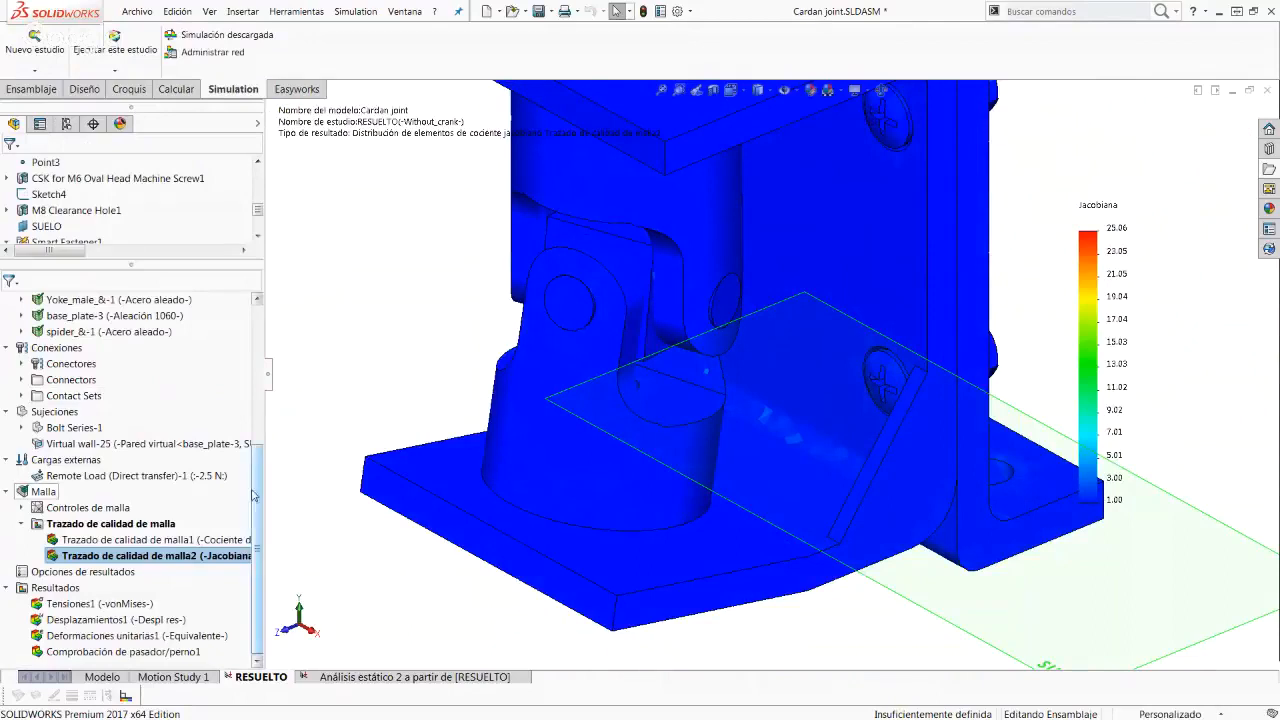
Step: Examine the Jacobian plot across the whole assembly, comparing the element colours on the bracket and joint with the legend
key(f)
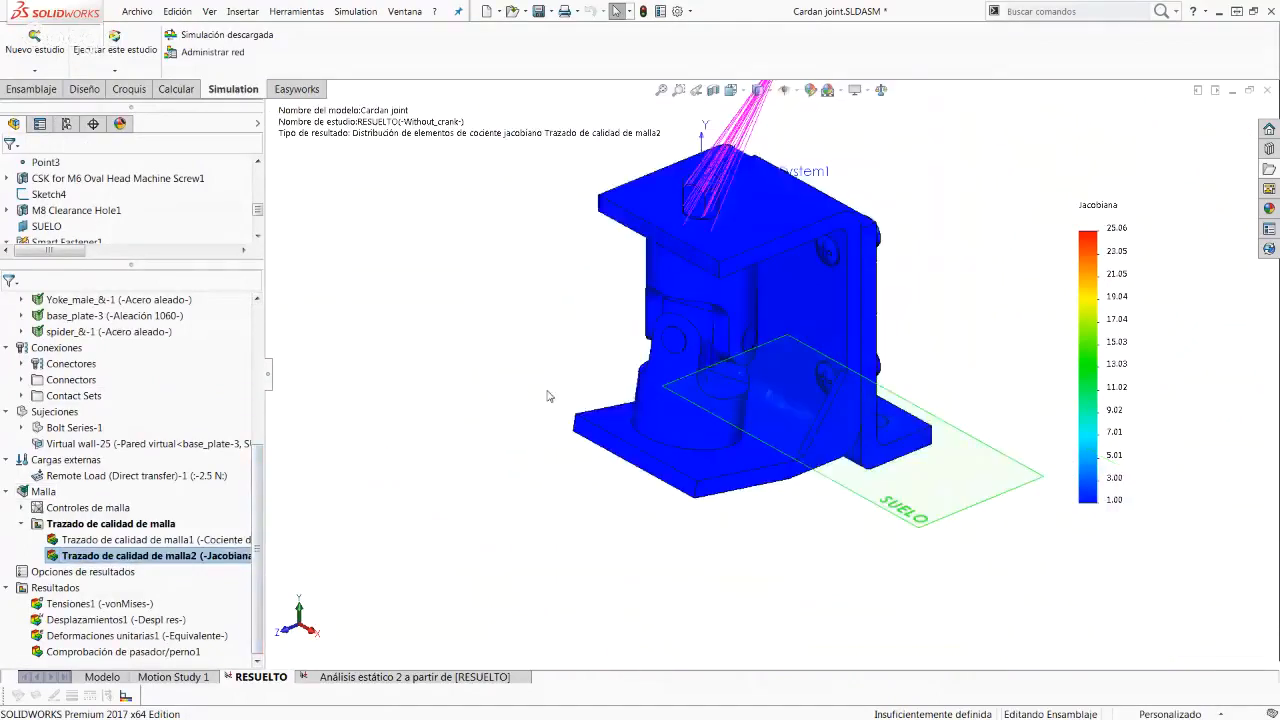
middle_drag(547, 396, 531, 387)
scroll(758, 343, up, 2)
scroll(978, 248, down, 2)
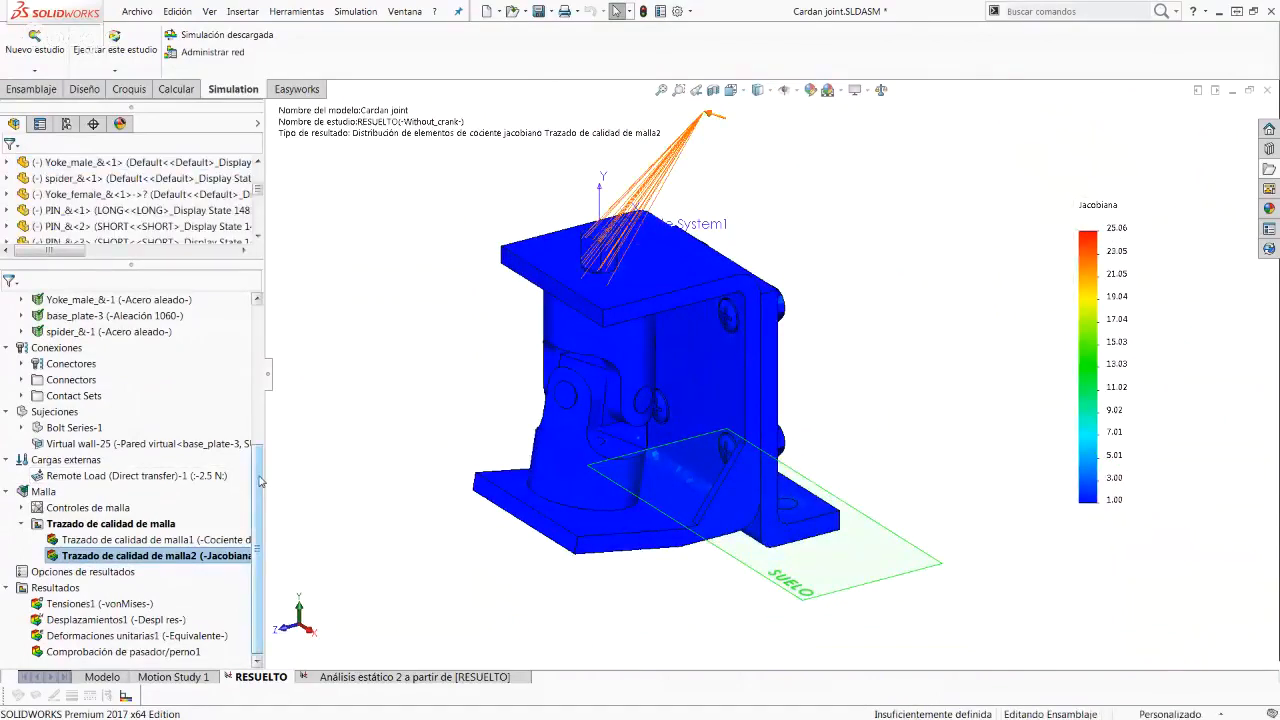
scroll(259, 482, up, 1)
scroll(259, 482, down, 1)
mouse_move(258, 488)
mouse_down()
mouse_move(259, 474)
mouse_move(263, 488)
mouse_up()
scroll(630, 410, up, 1)
middle_drag(634, 409, 658, 397)
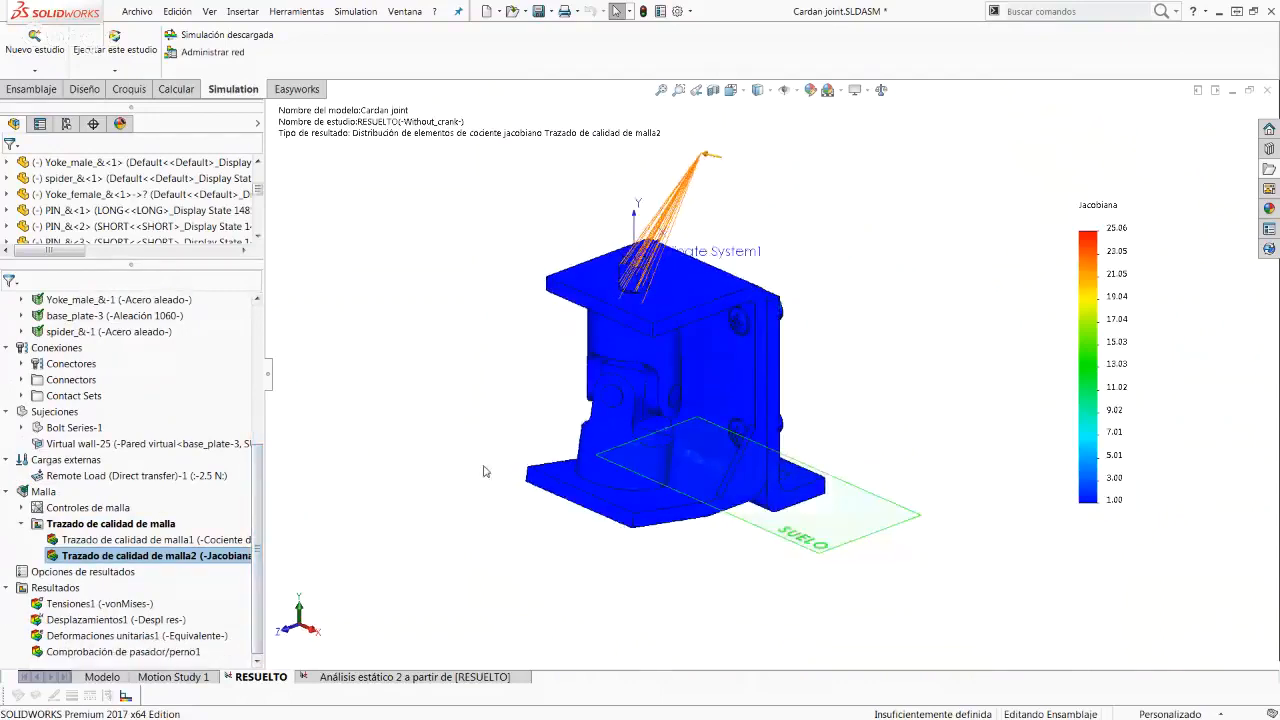
middle_drag(398, 447, 330, 470)
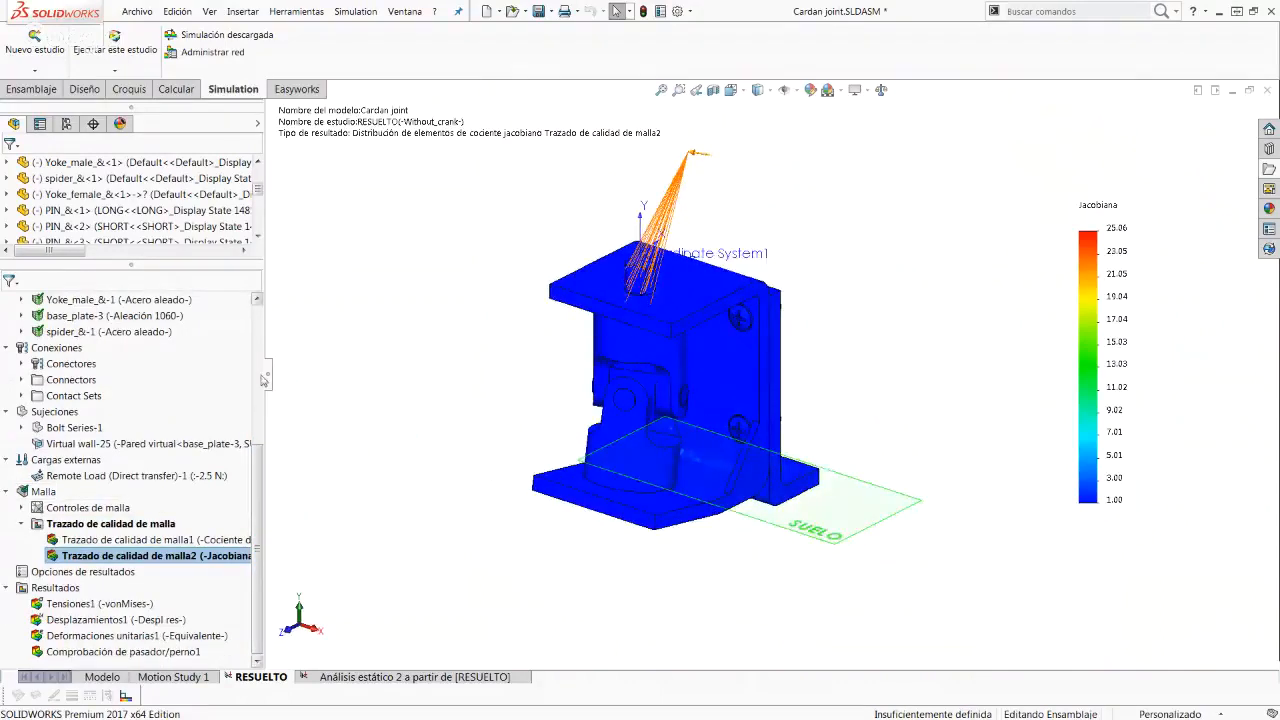
Step: Widen the study tree pane and review the parts and materials listed at the start of the RESUELTO study
drag(266, 378, 307, 390)
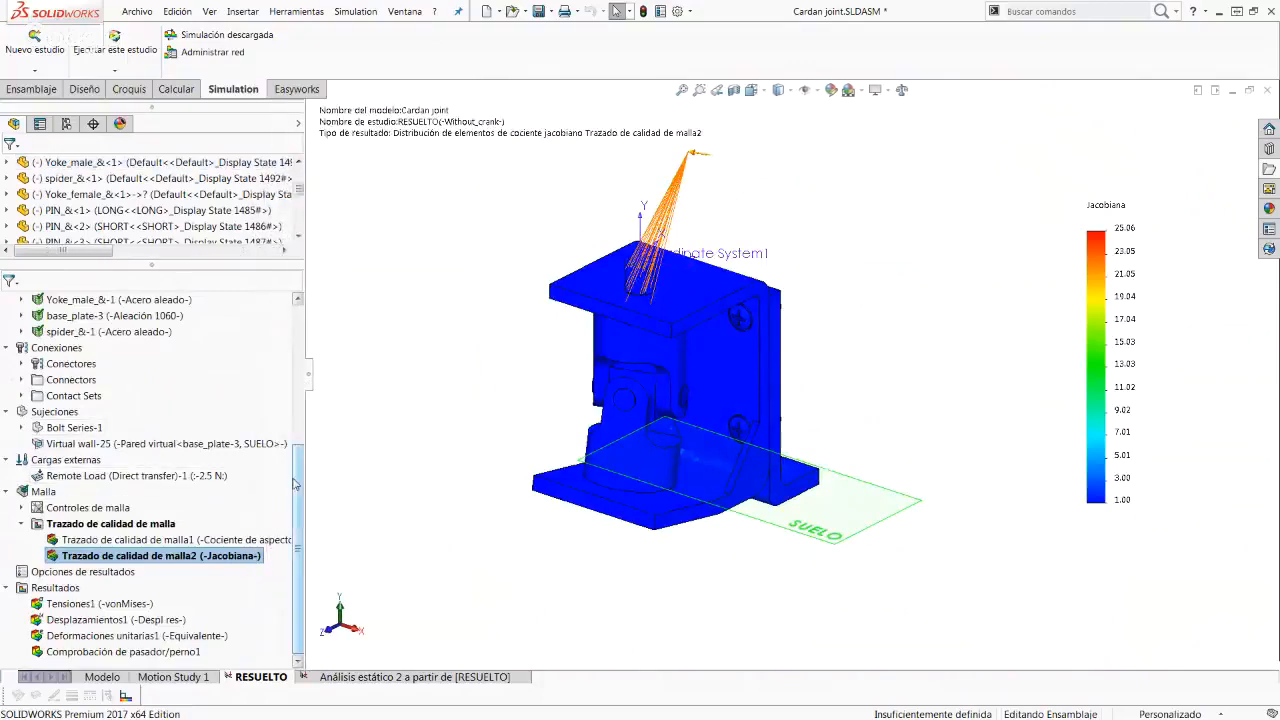
scroll(305, 423, up, 3)
scroll(305, 423, up, 3)
scroll(302, 470, down, 6)
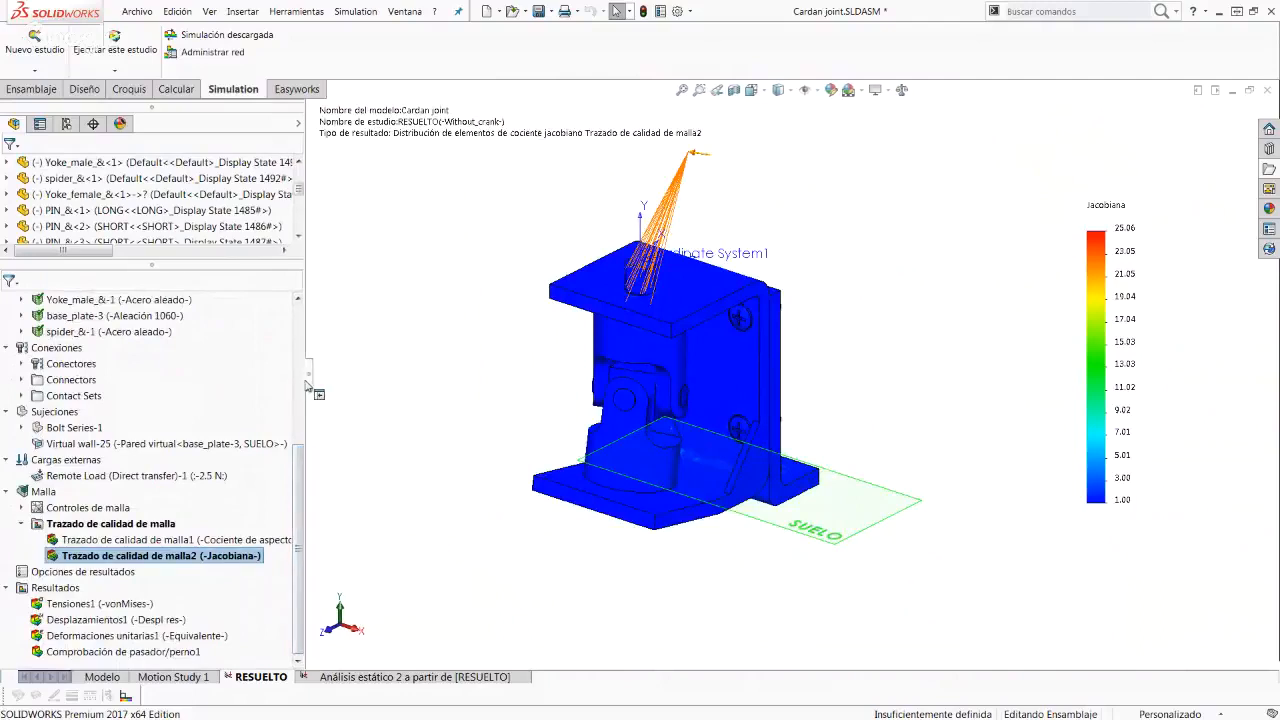
drag(298, 480, 306, 347)
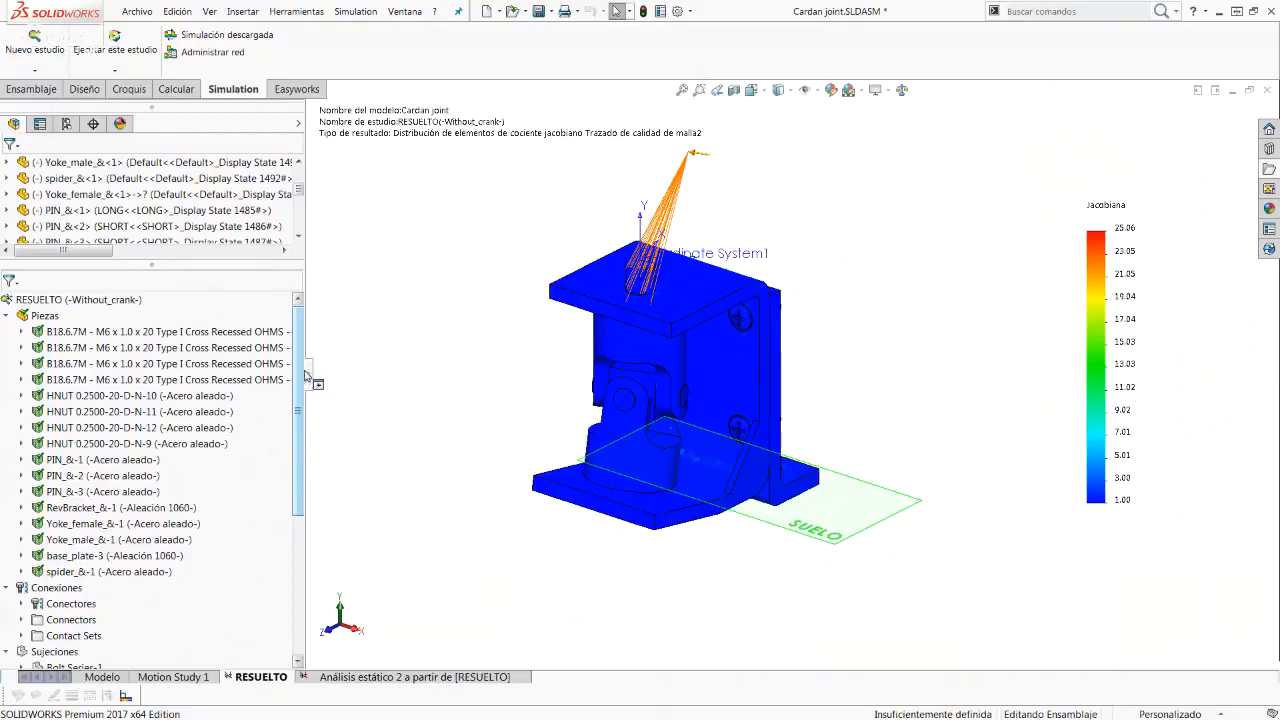
drag(307, 381, 294, 427)
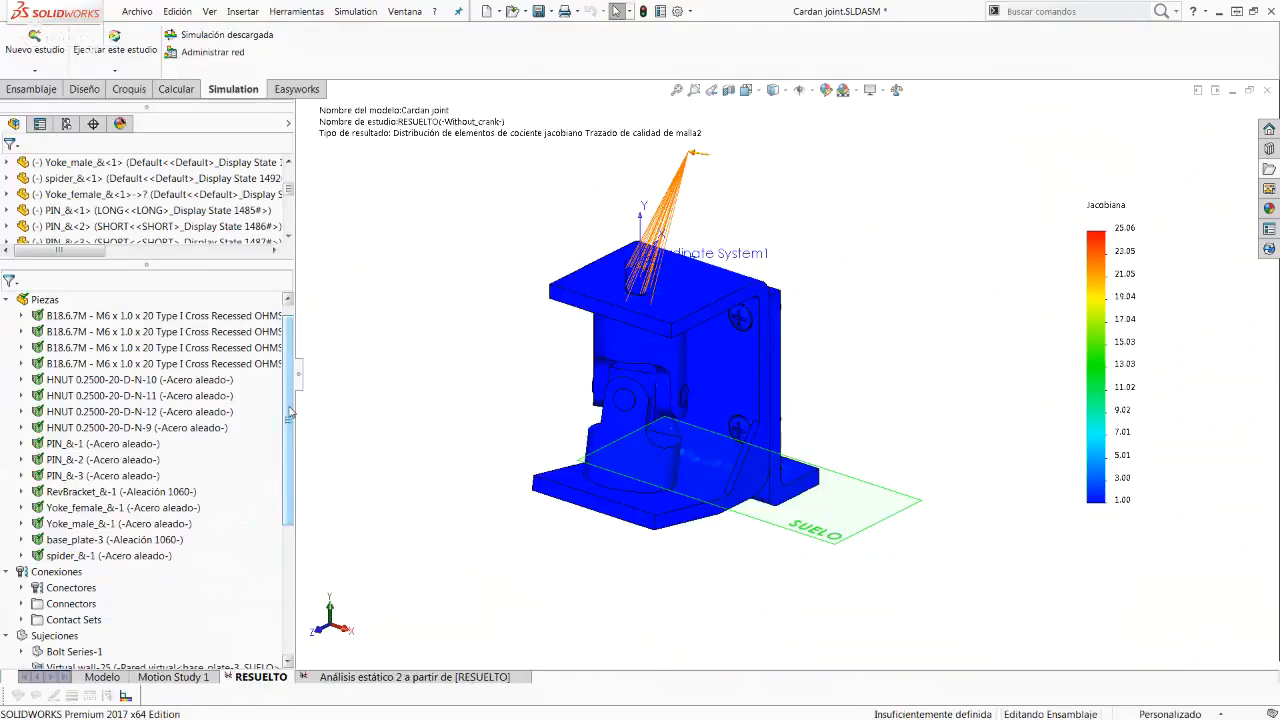
drag(298, 412, 296, 412)
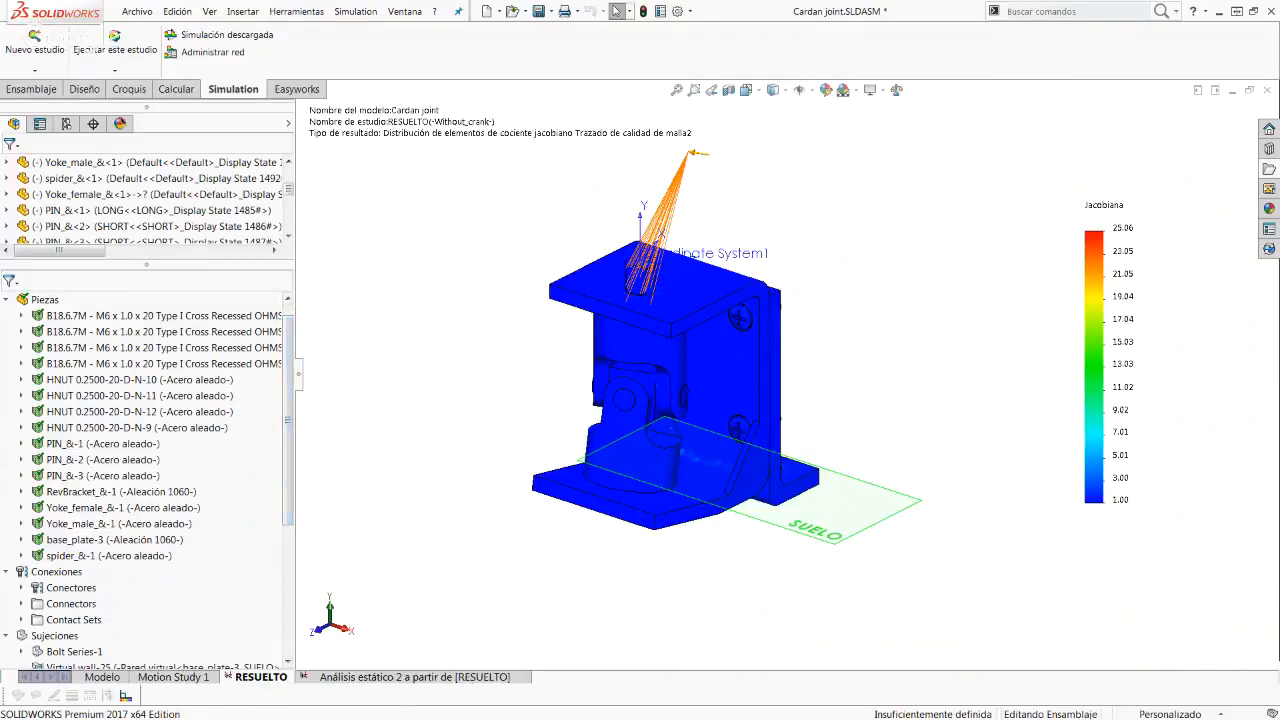